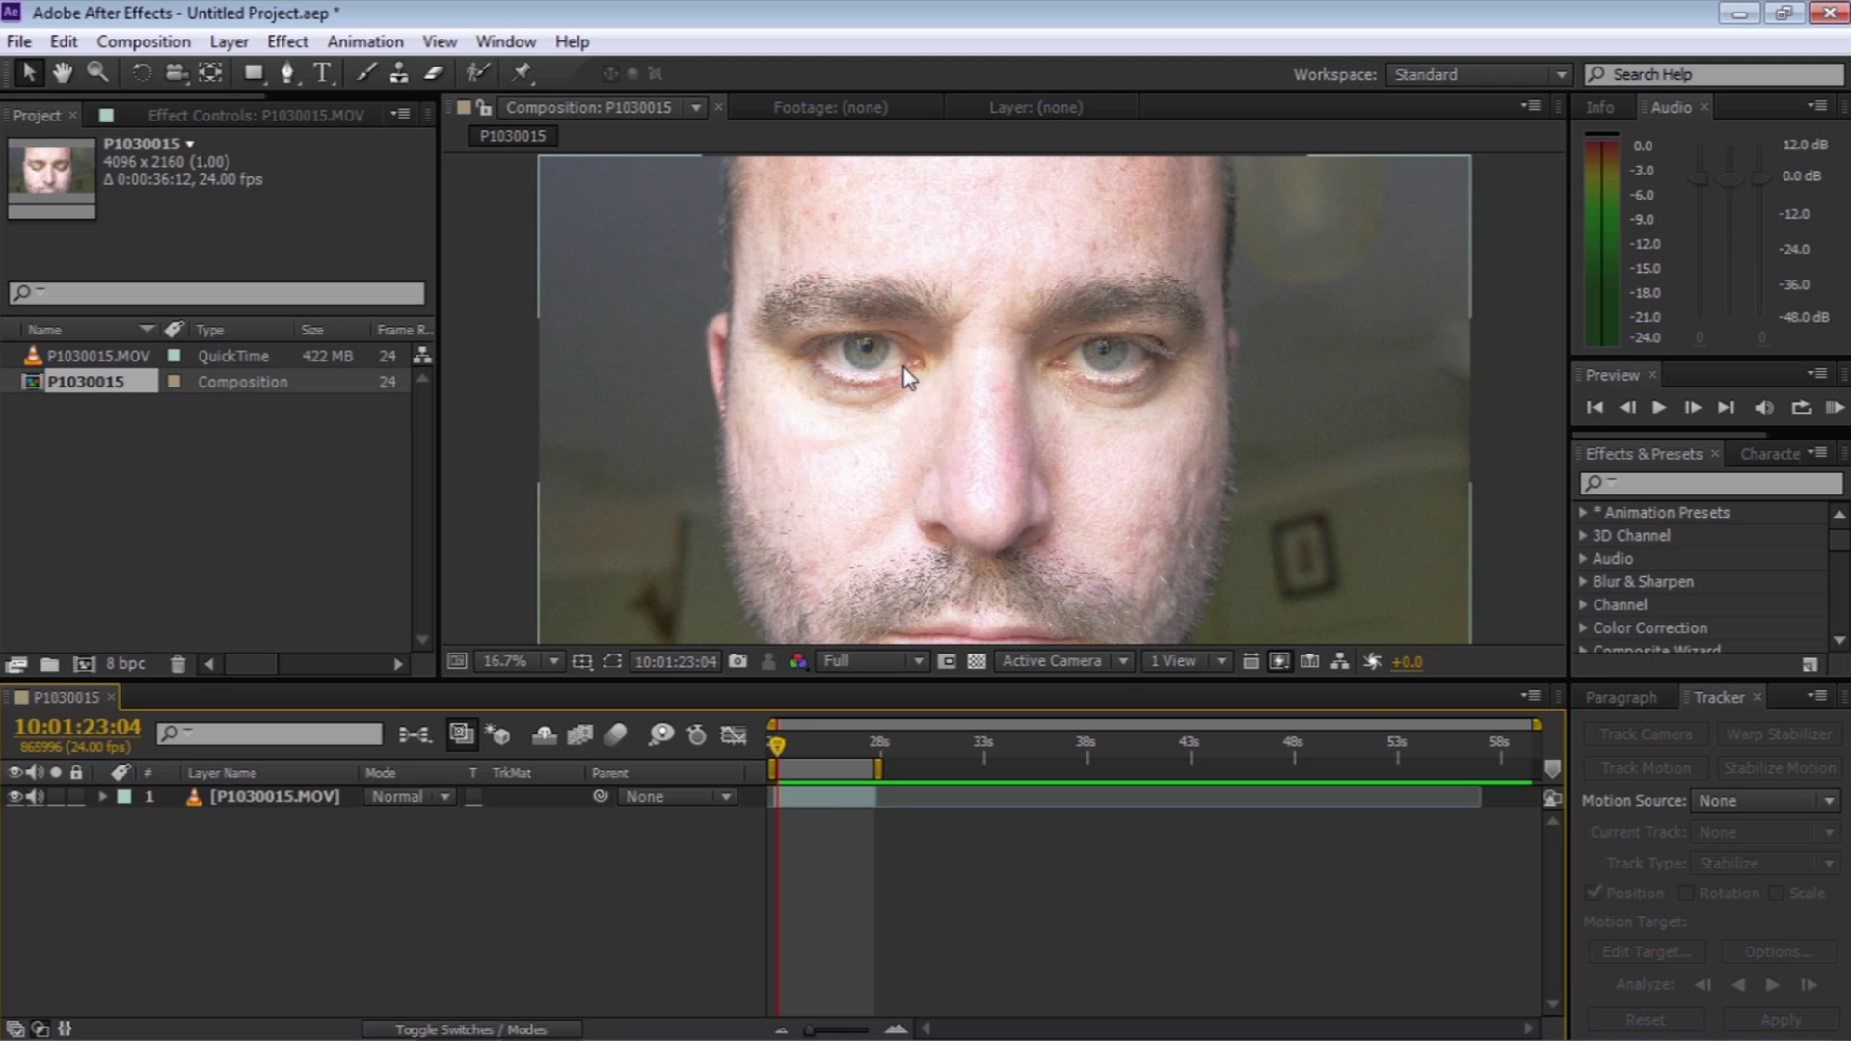
Start the work area at frame 10:01:24:10 and RAM-preview the face footage from there
key("space")
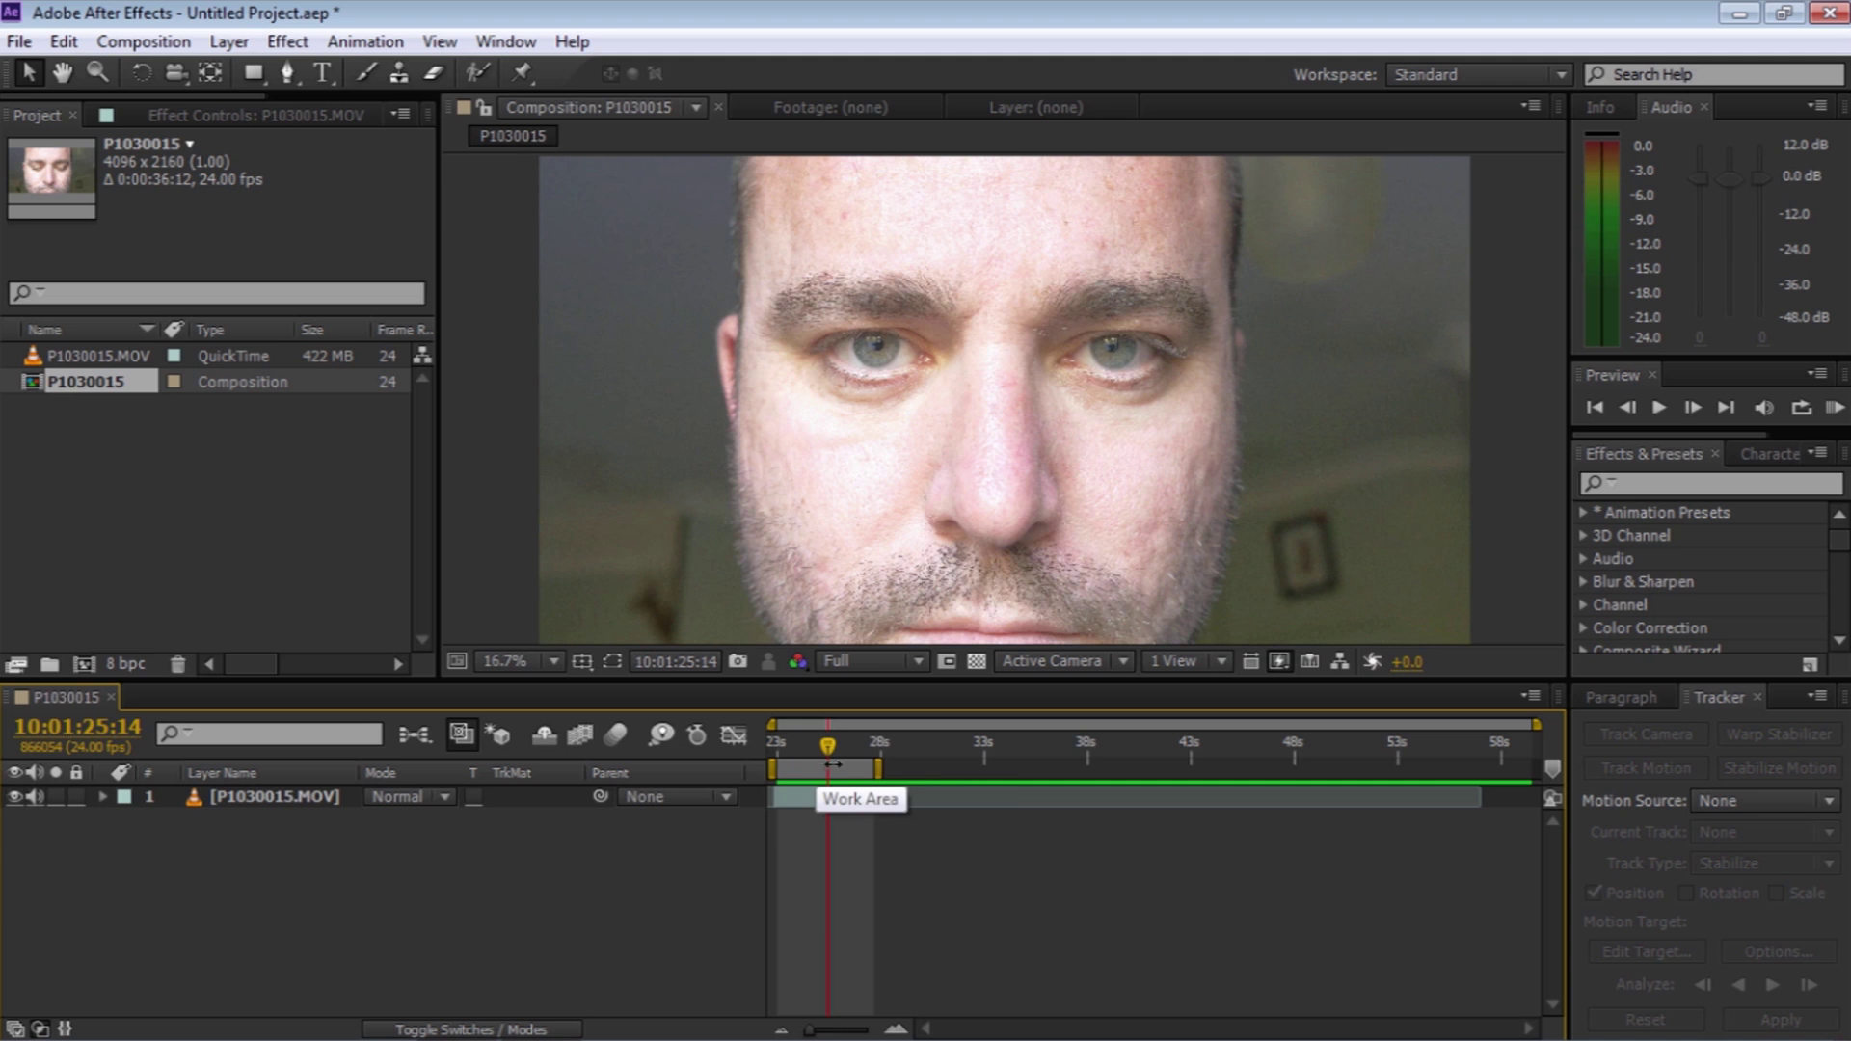
left_click_drag(829, 747, 804, 748)
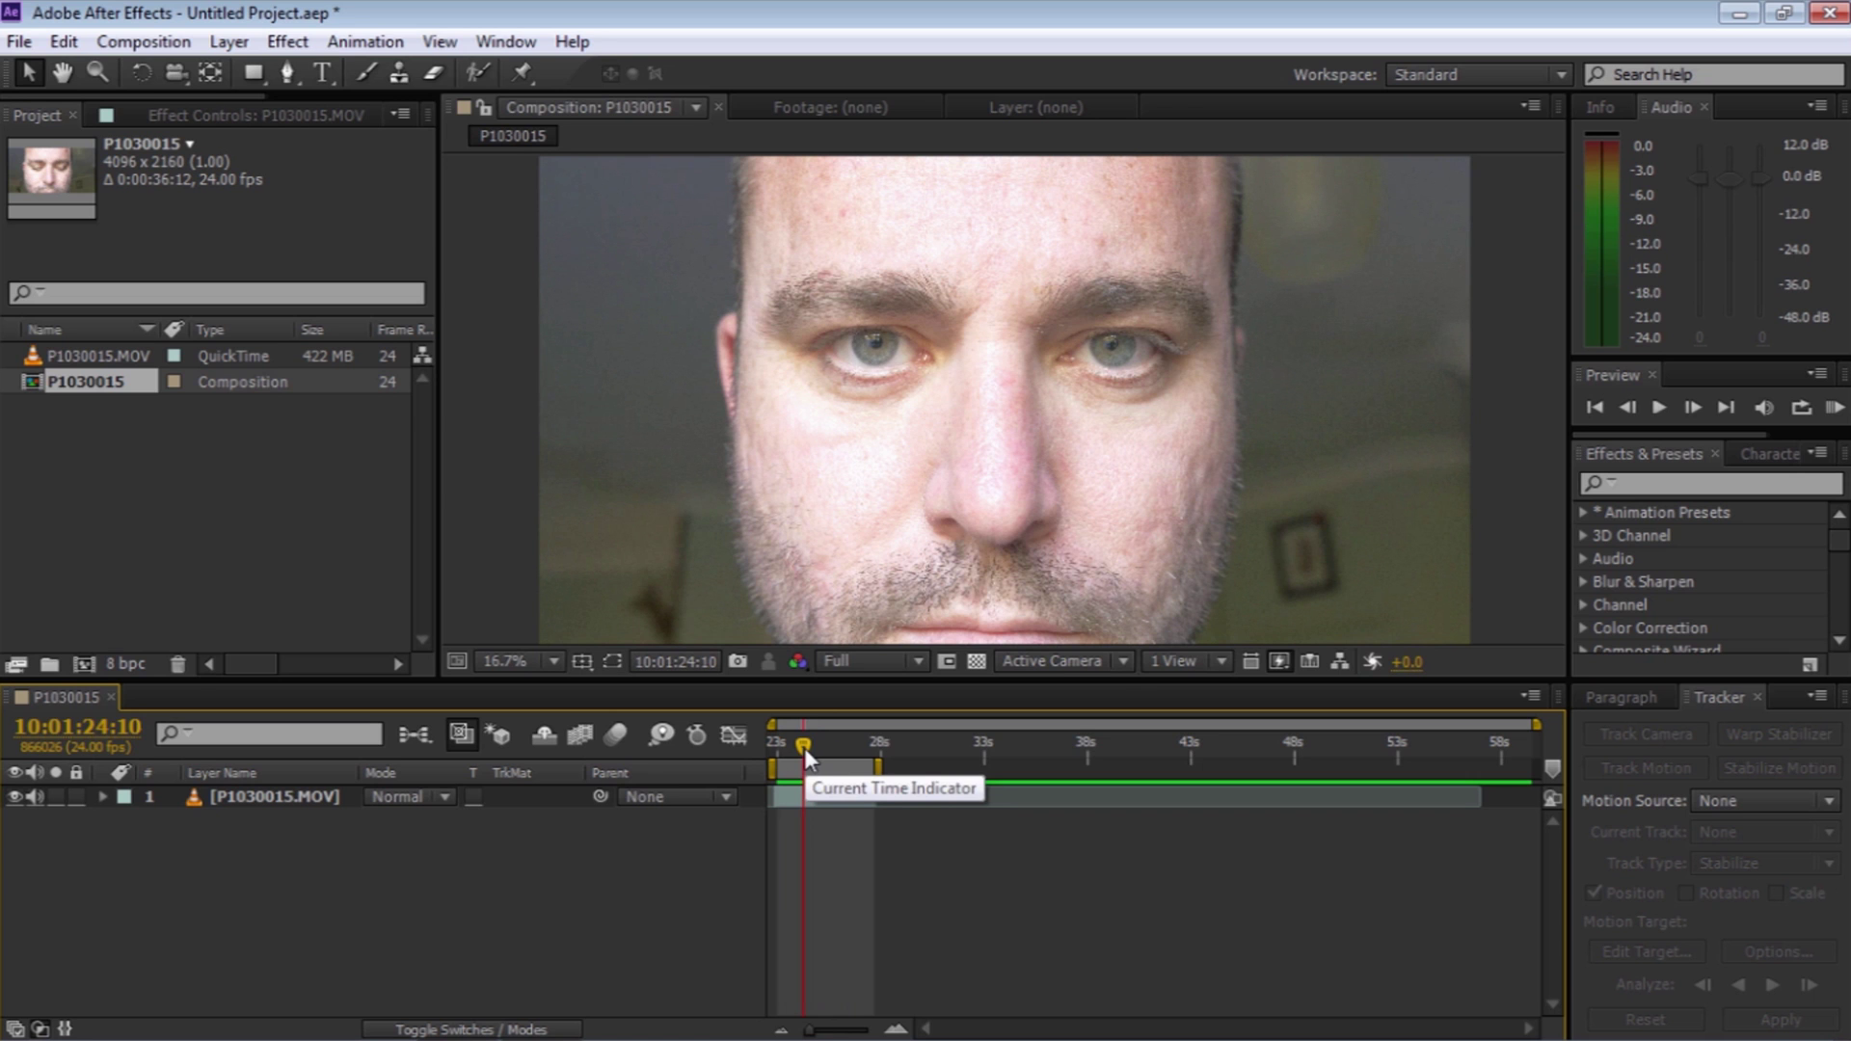
key("b")
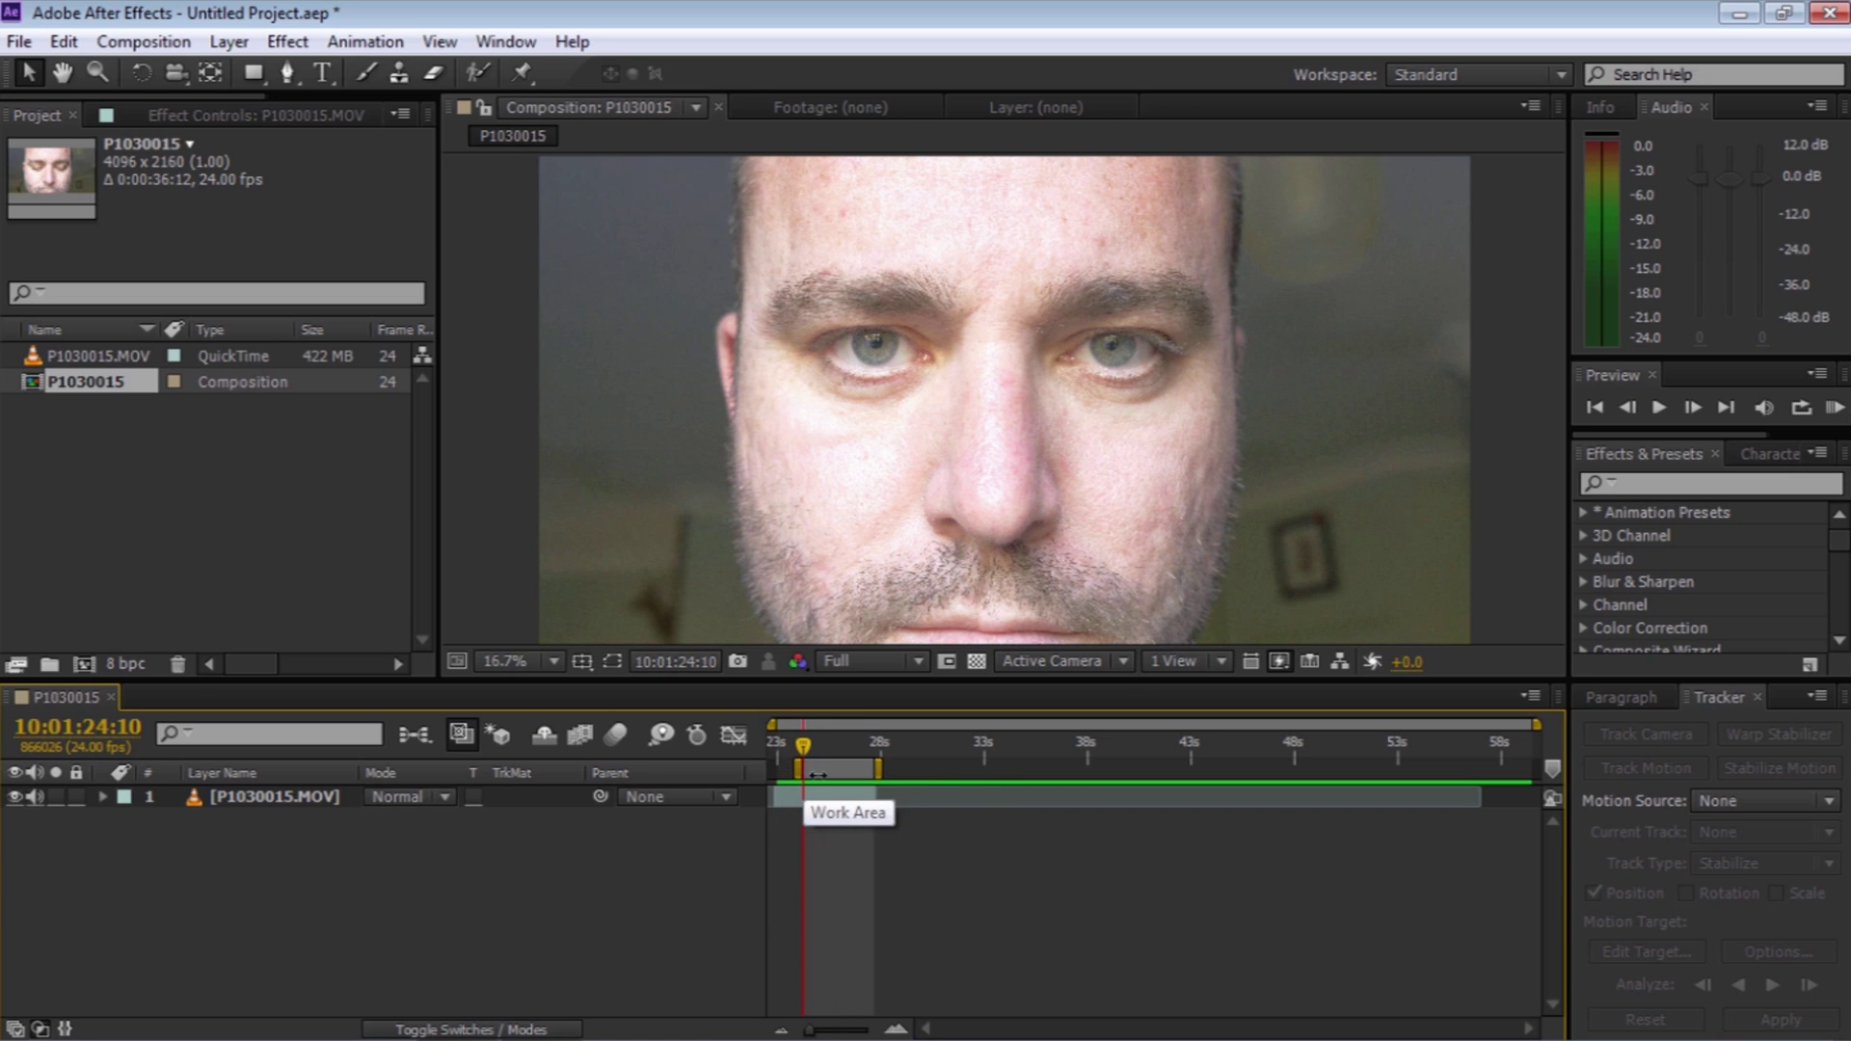
key("KP_0")
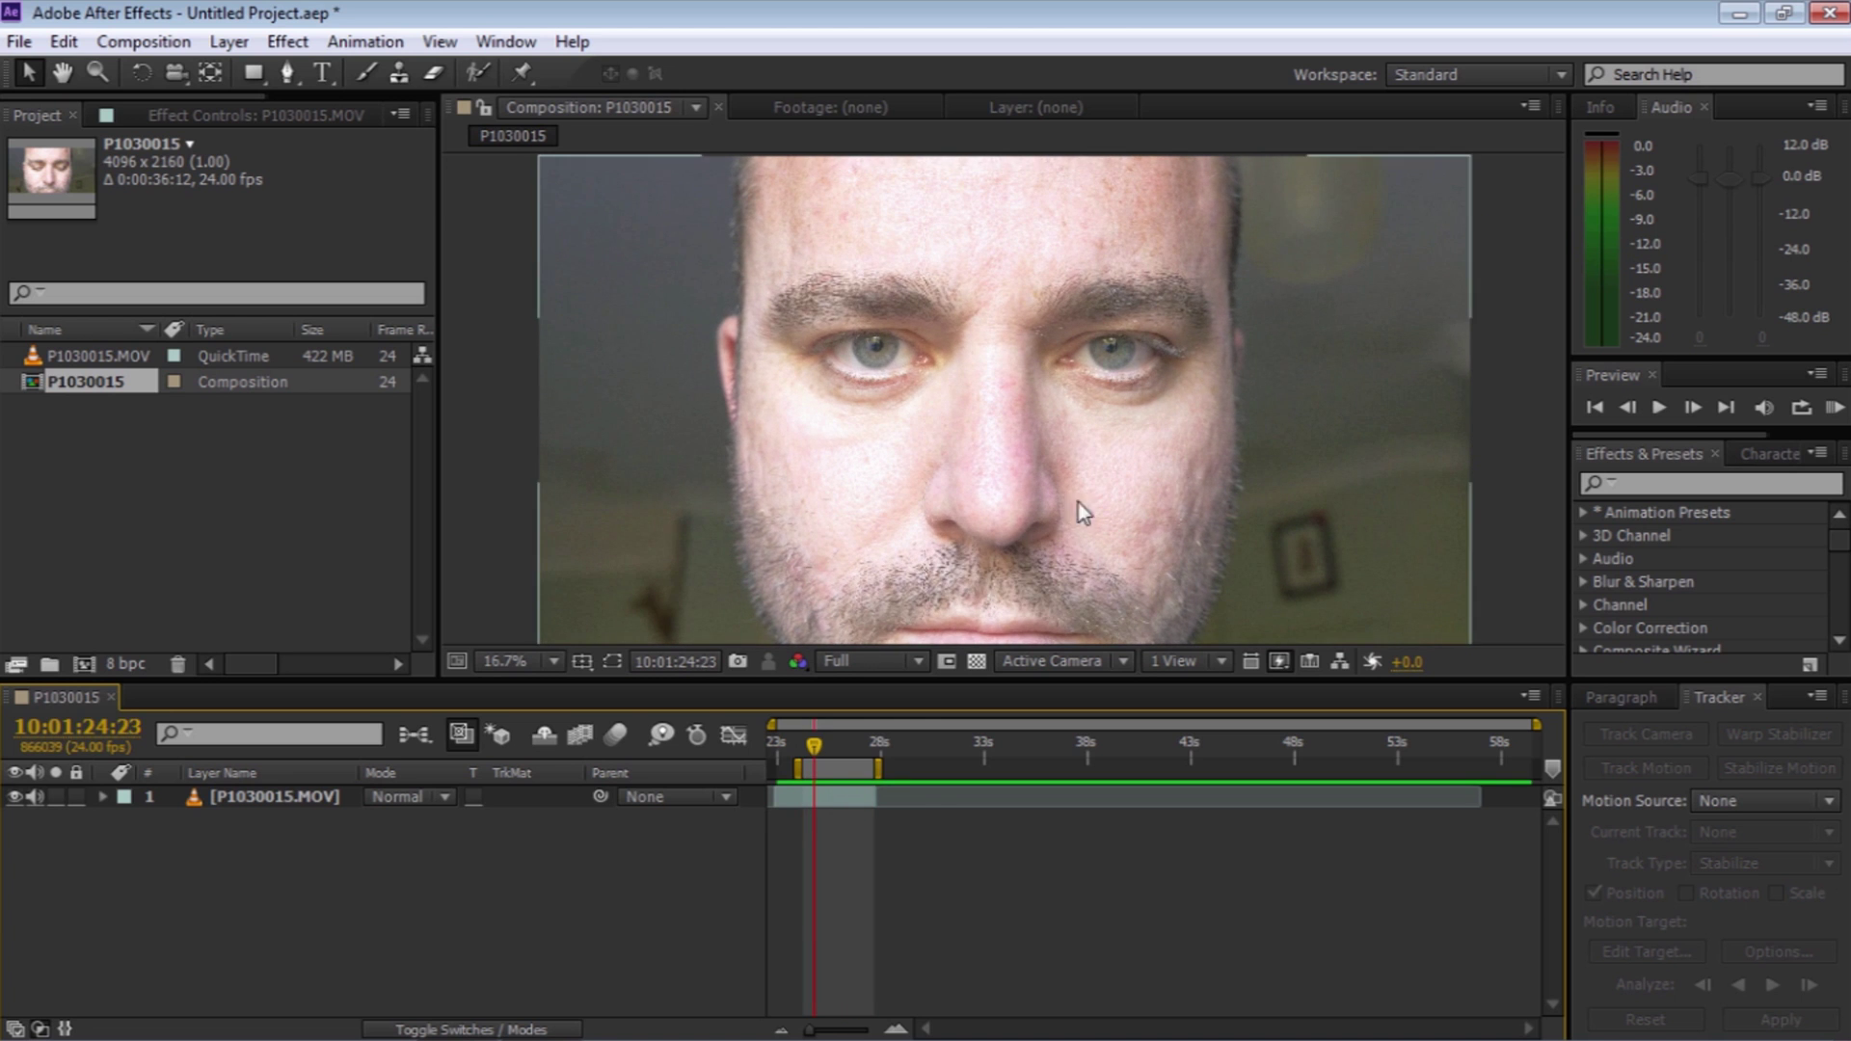
left_click(807, 744)
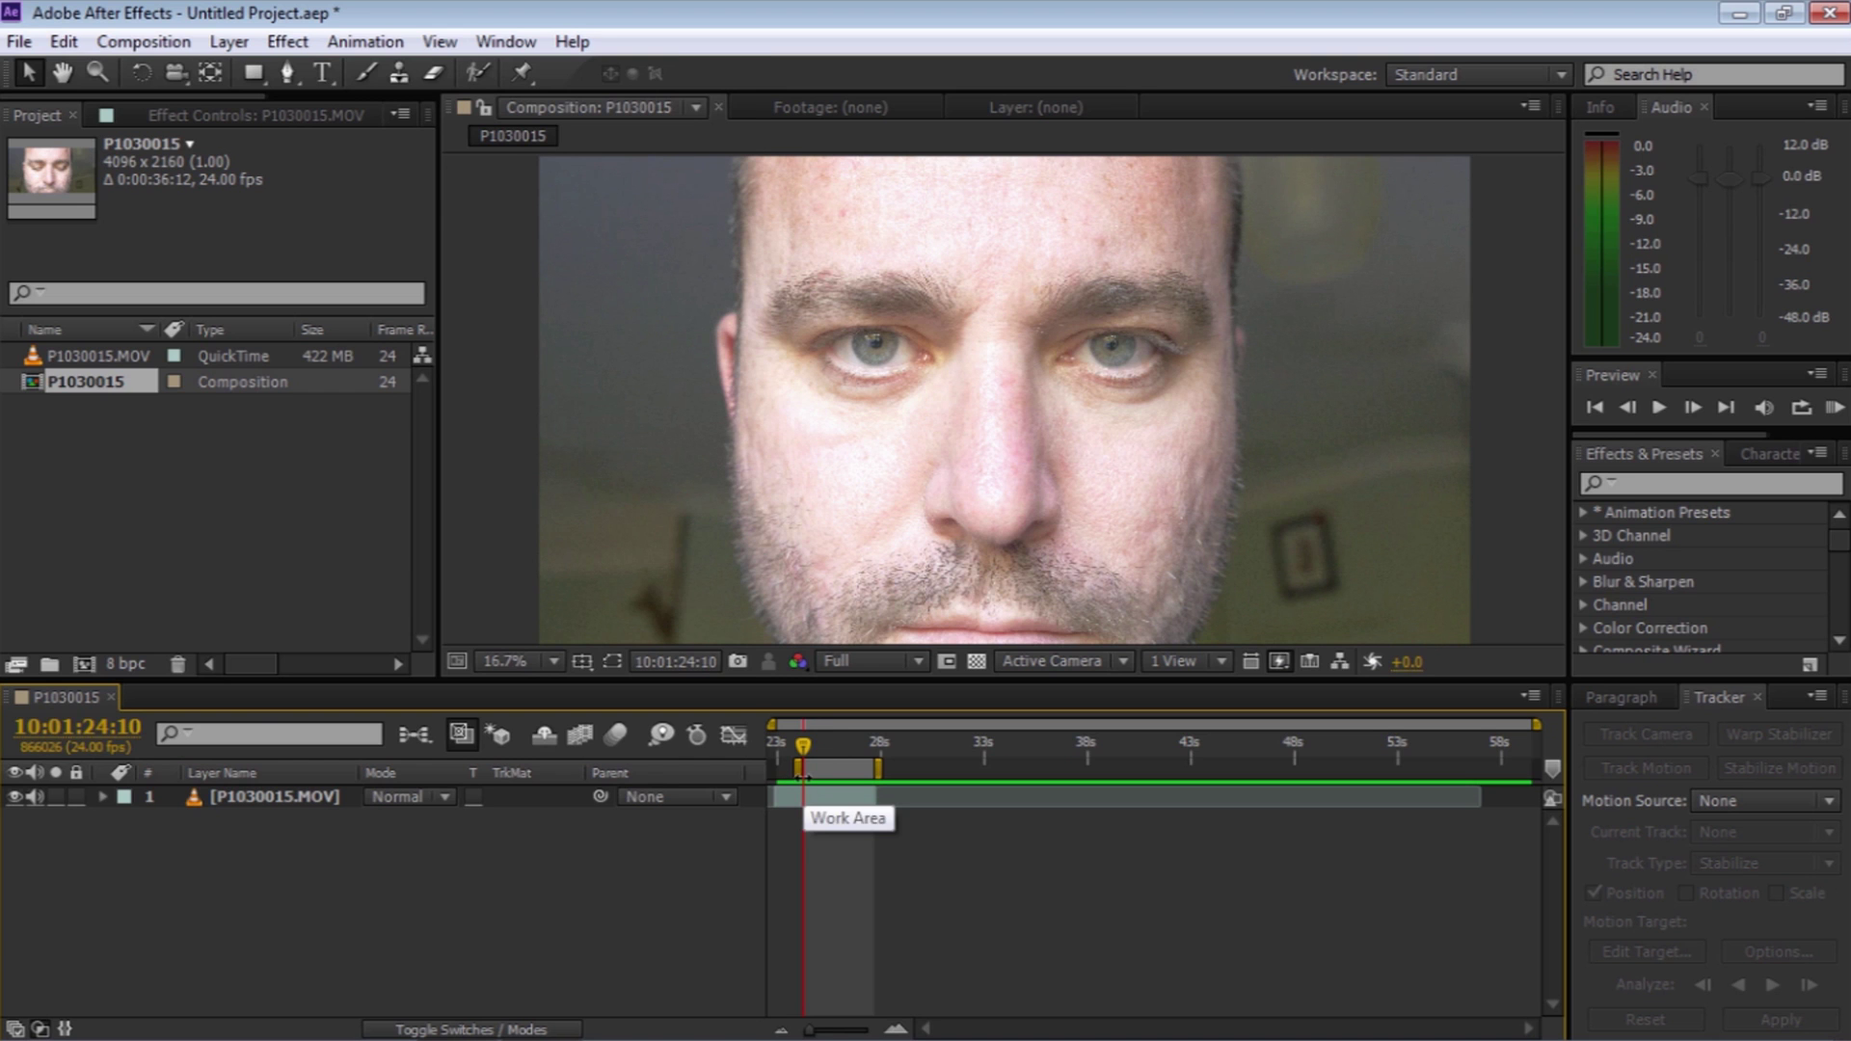
Add a null object, move it under the left eye, and rename it 'Left eye'
left_click(229, 42)
mouse_move(350, 67)
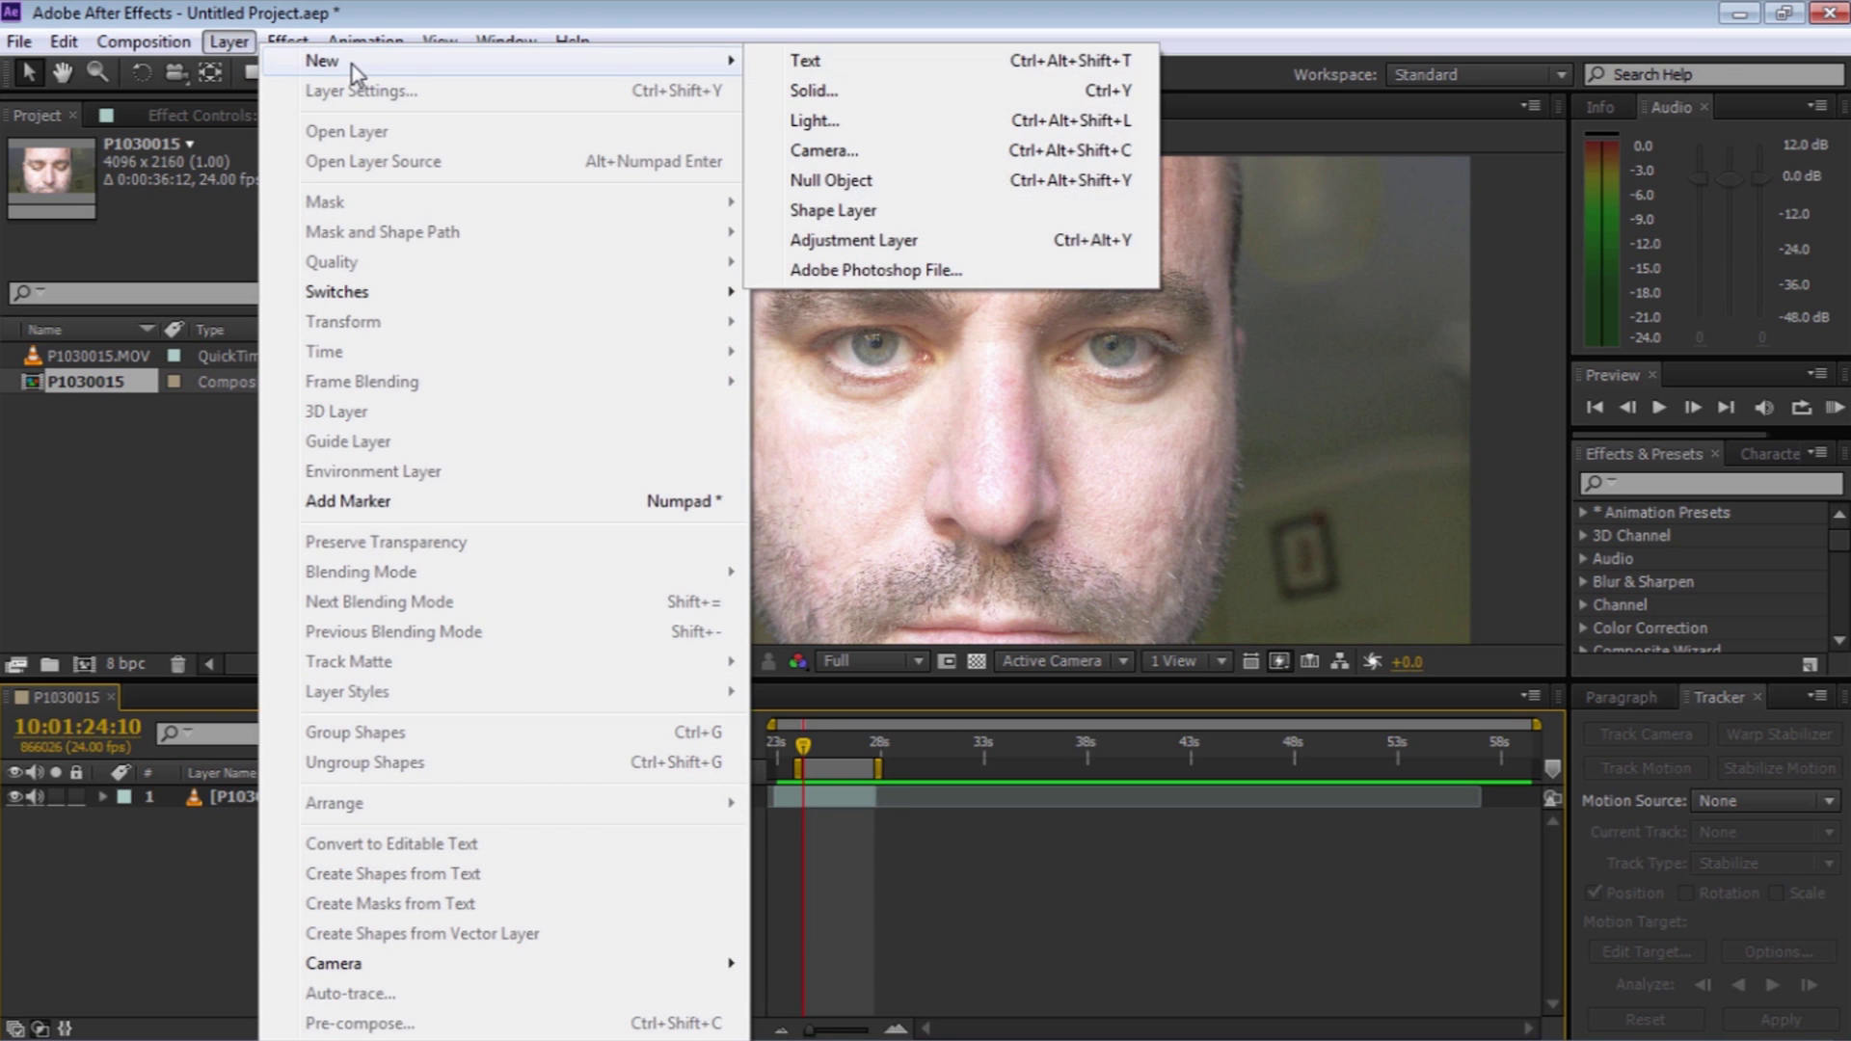
left_click(831, 180)
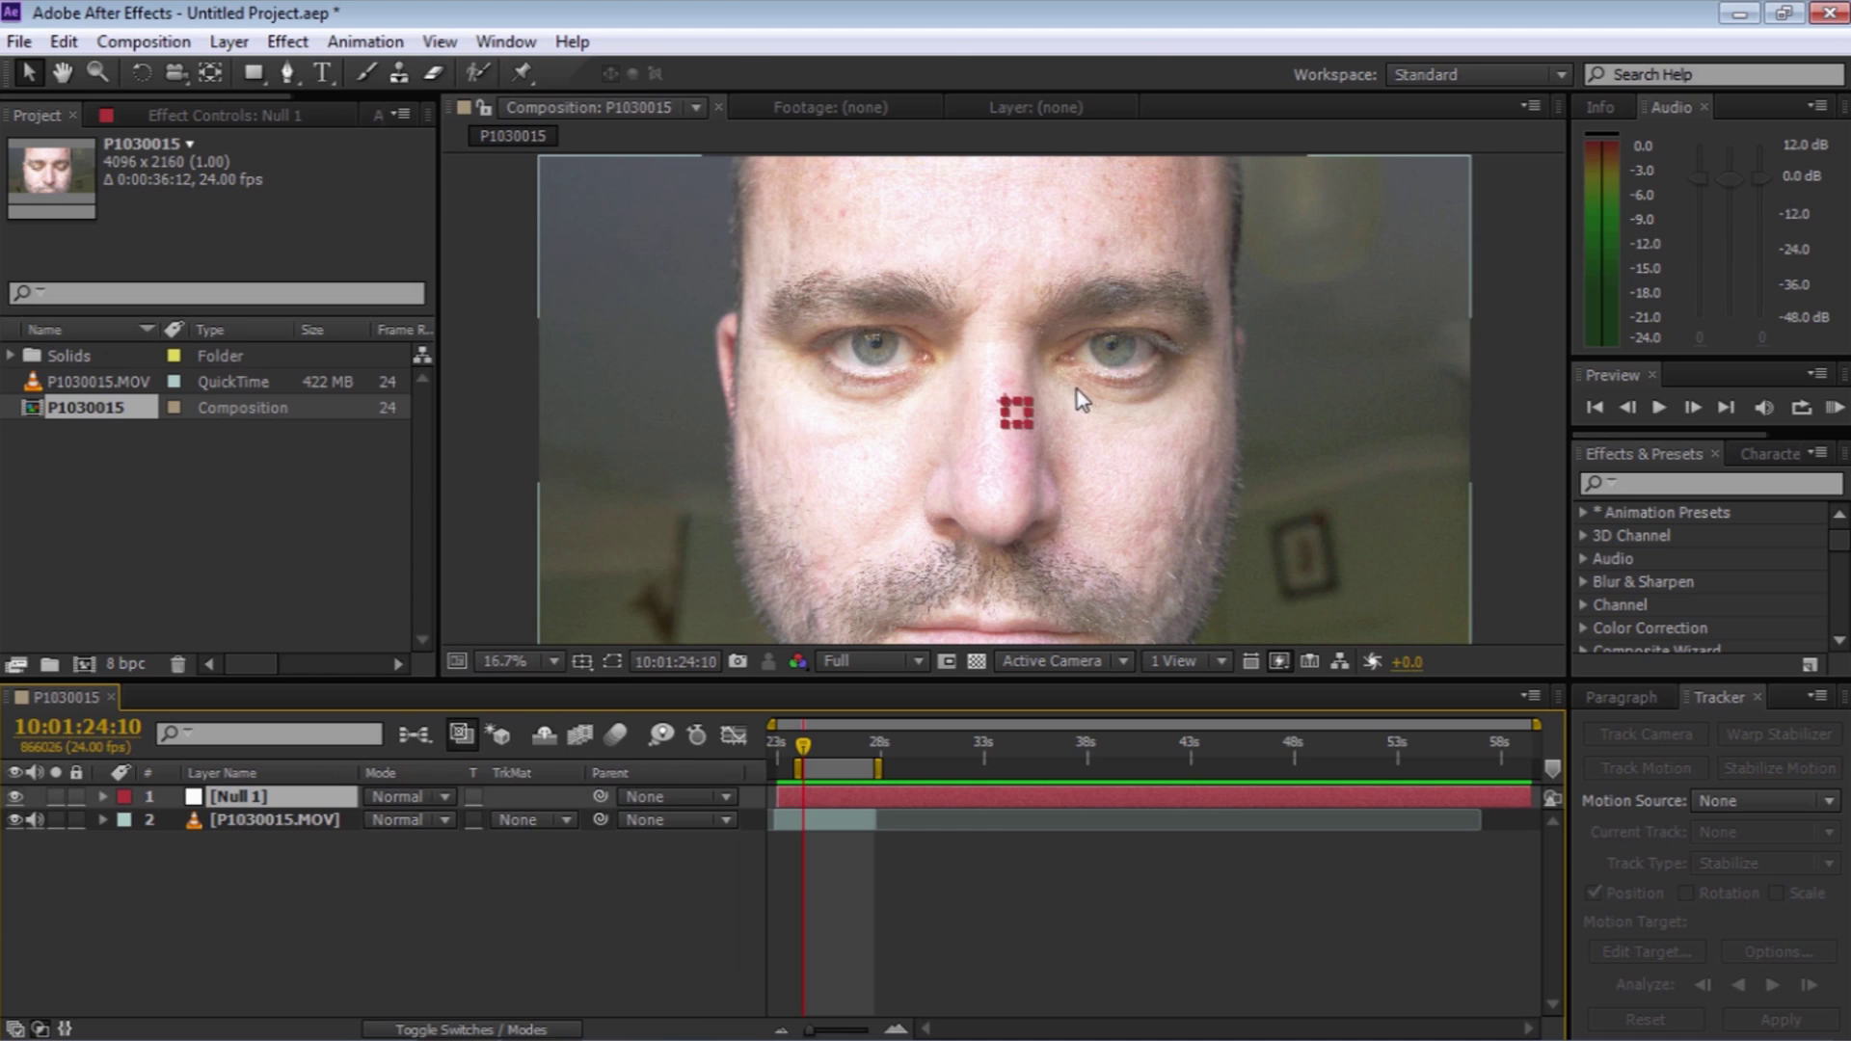
mouse_move(1016, 413)
left_mouse_down()
mouse_move(922, 374)
mouse_move(870, 413)
left_mouse_up()
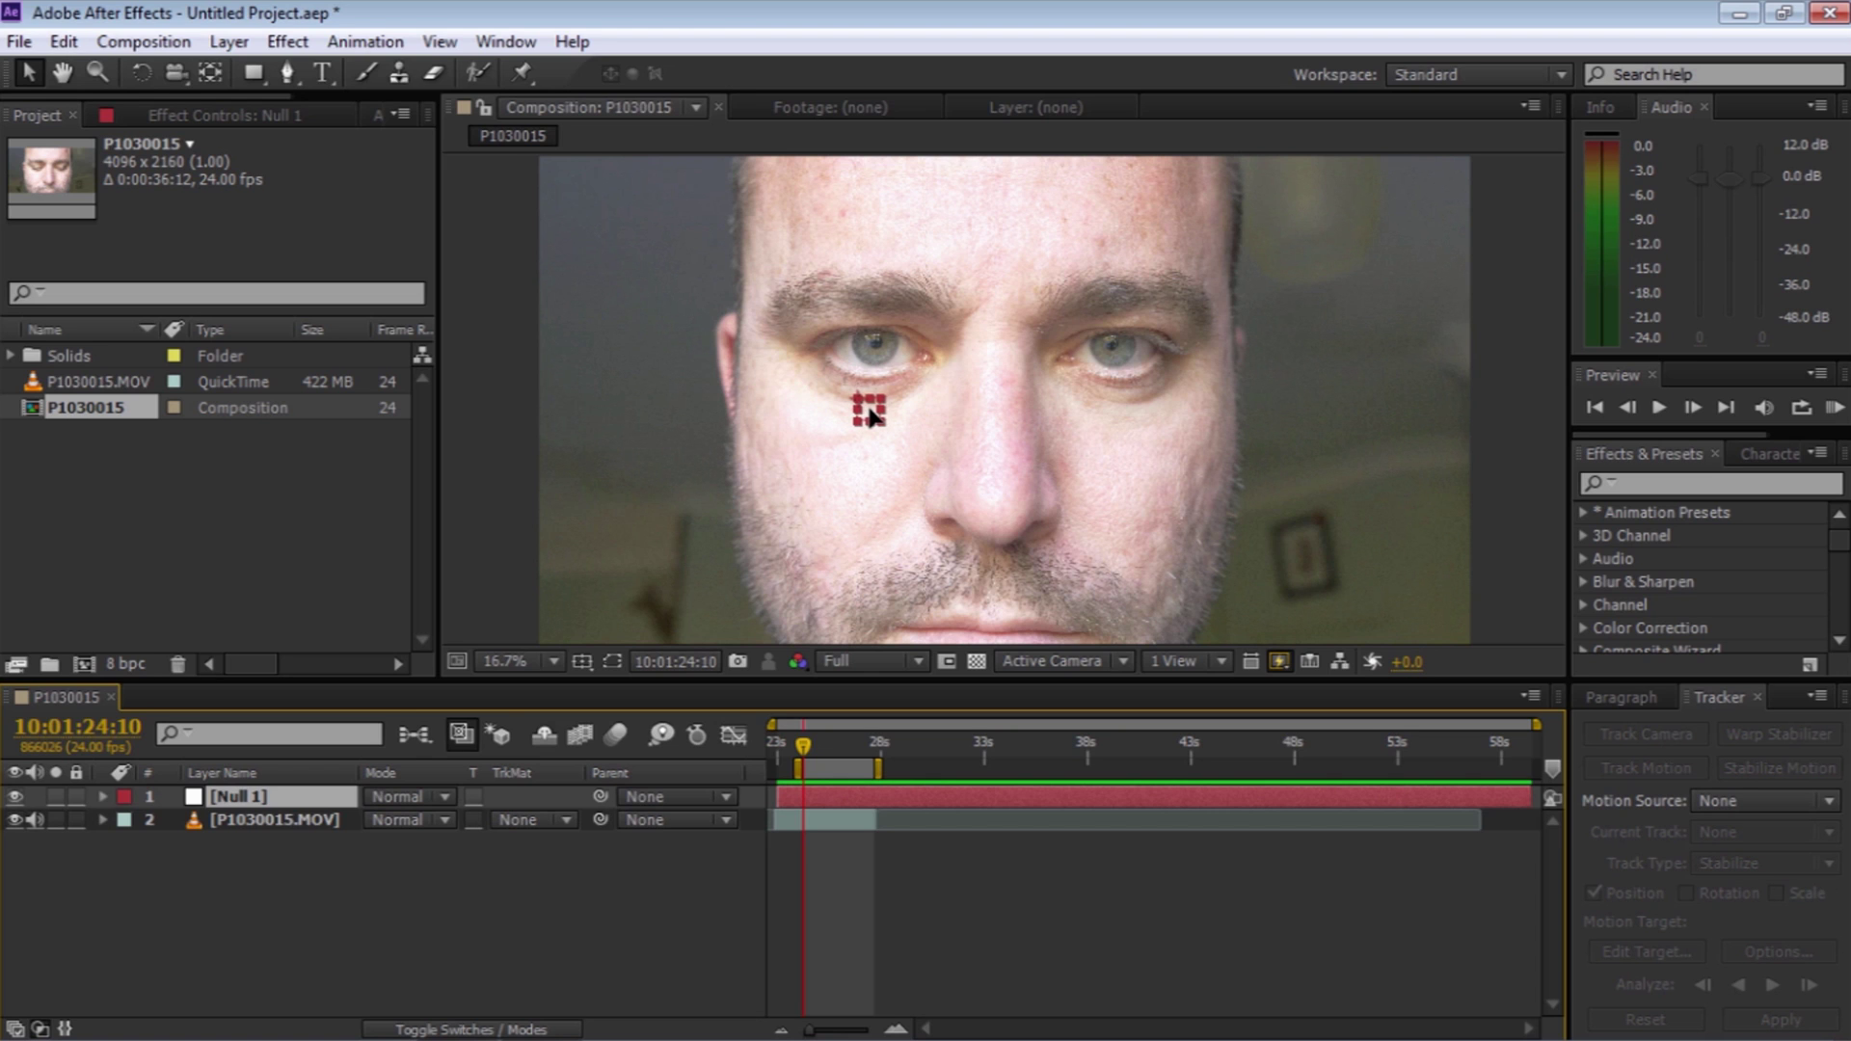
left_click(248, 796)
key("Return")
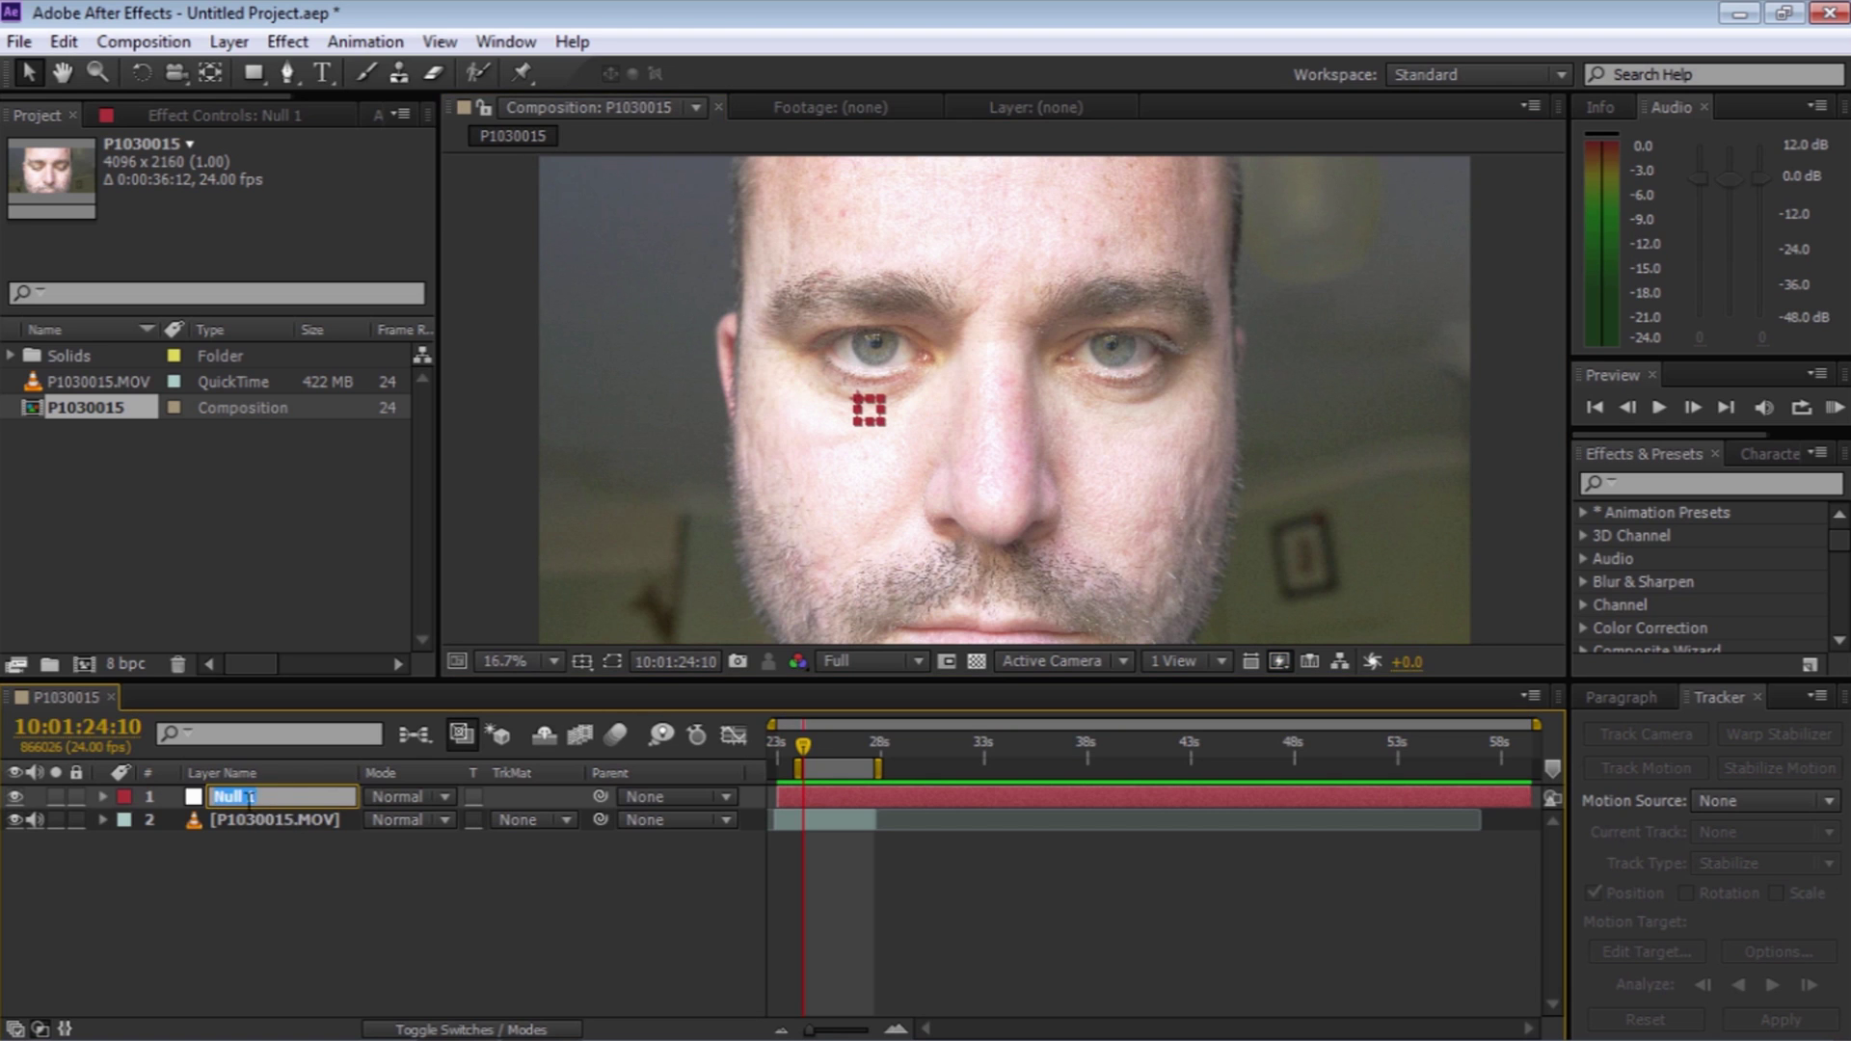
type("Left eye")
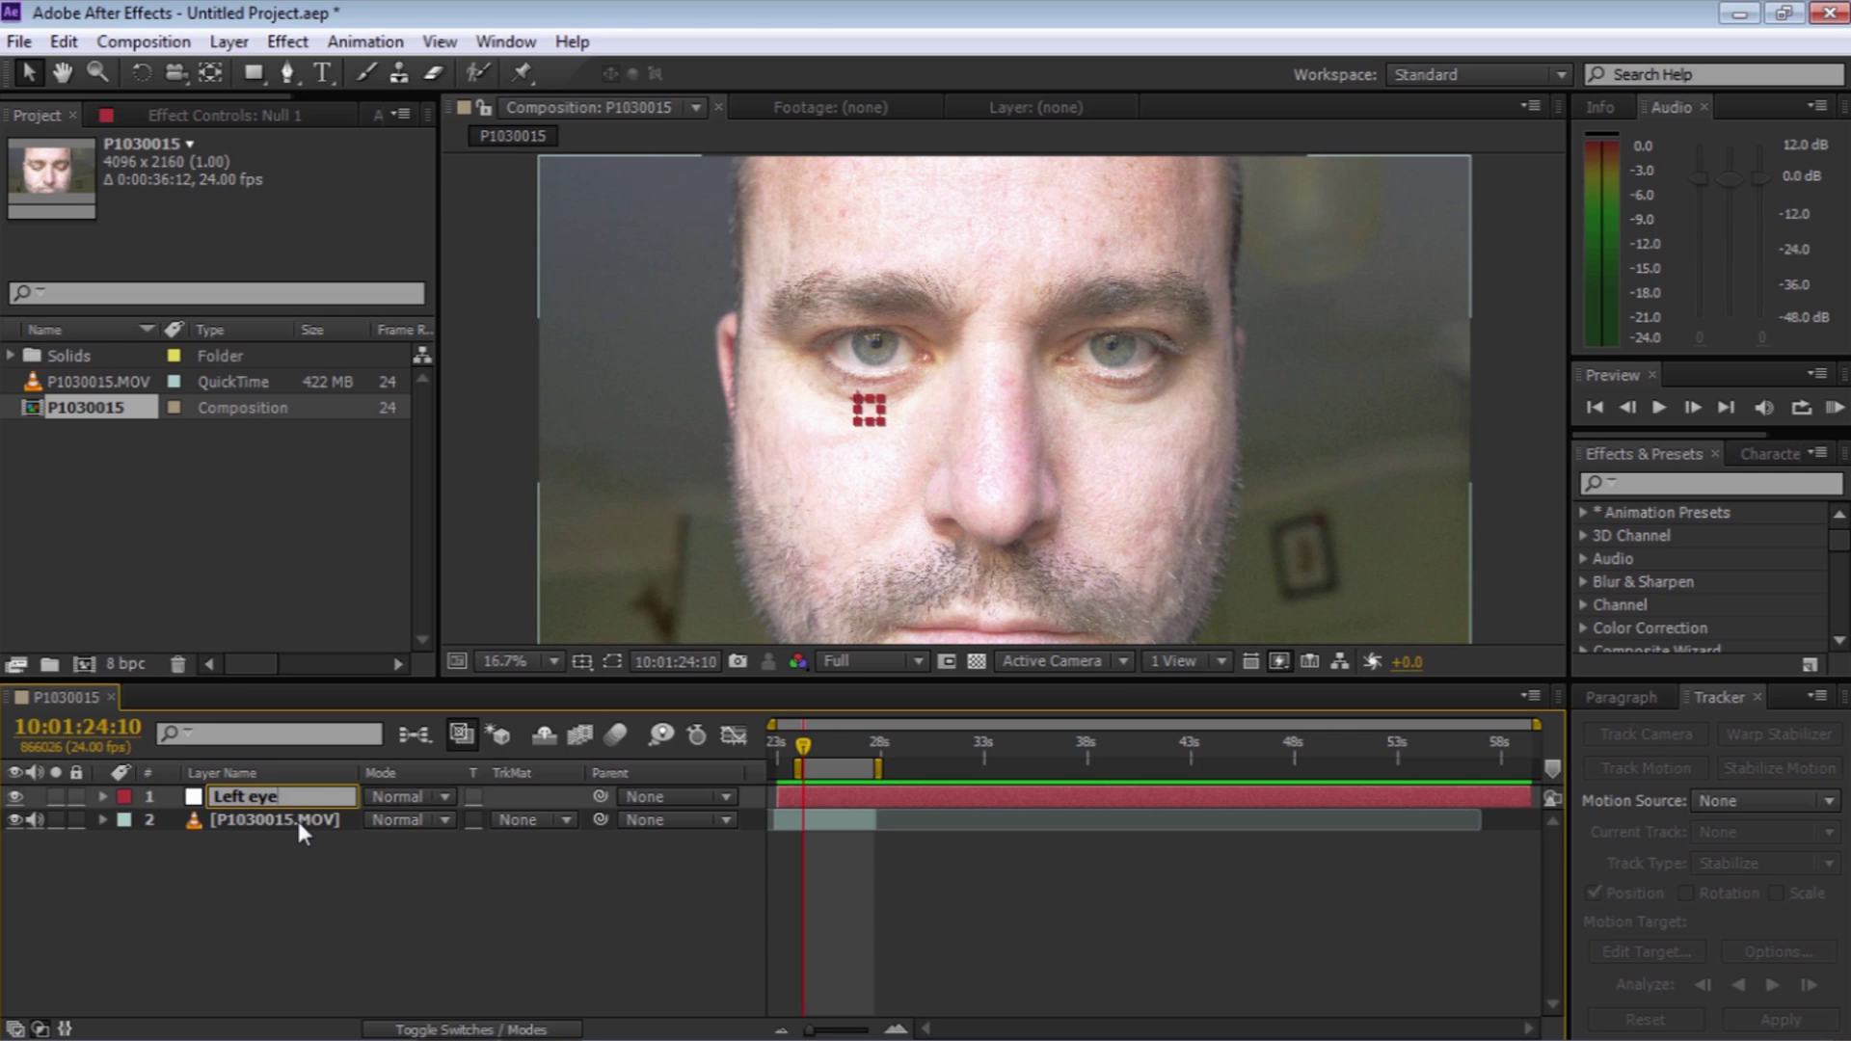
Create a second null named 'Right eye' and position it beneath the right eye
left_click(288, 844)
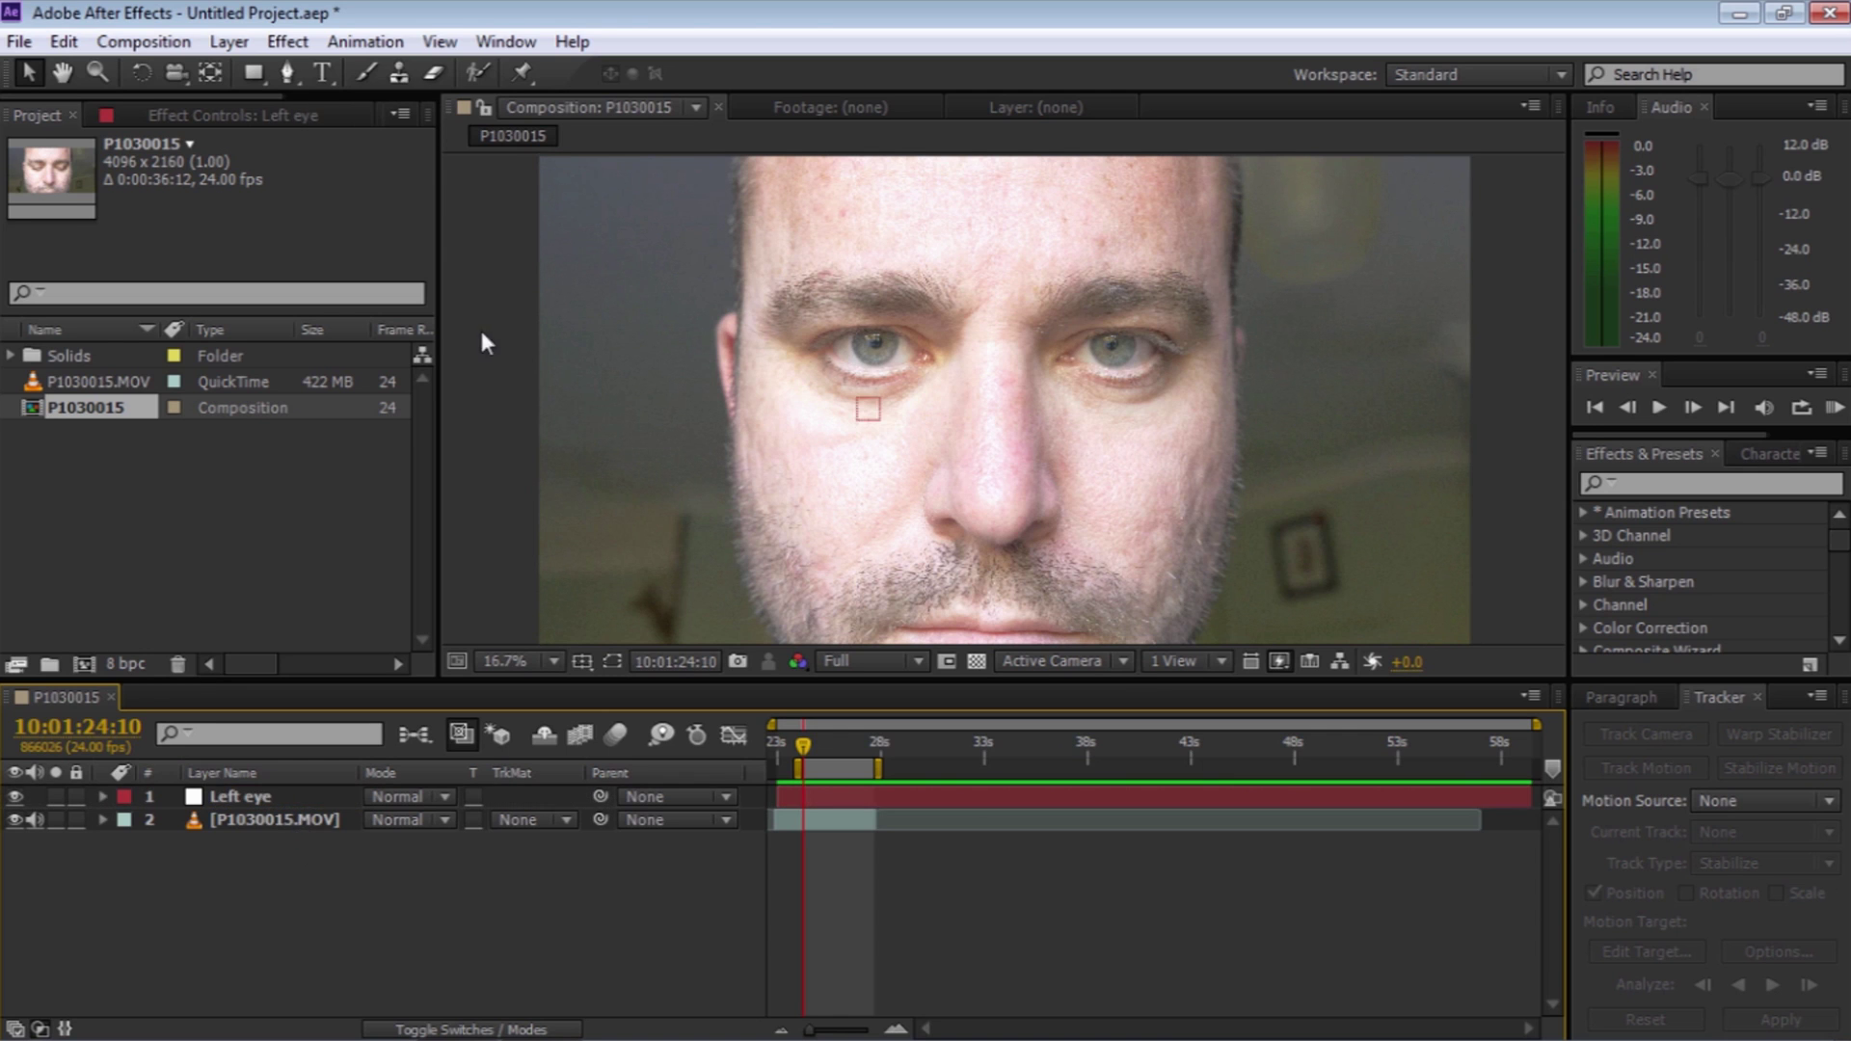
left_click(235, 45)
mouse_move(328, 60)
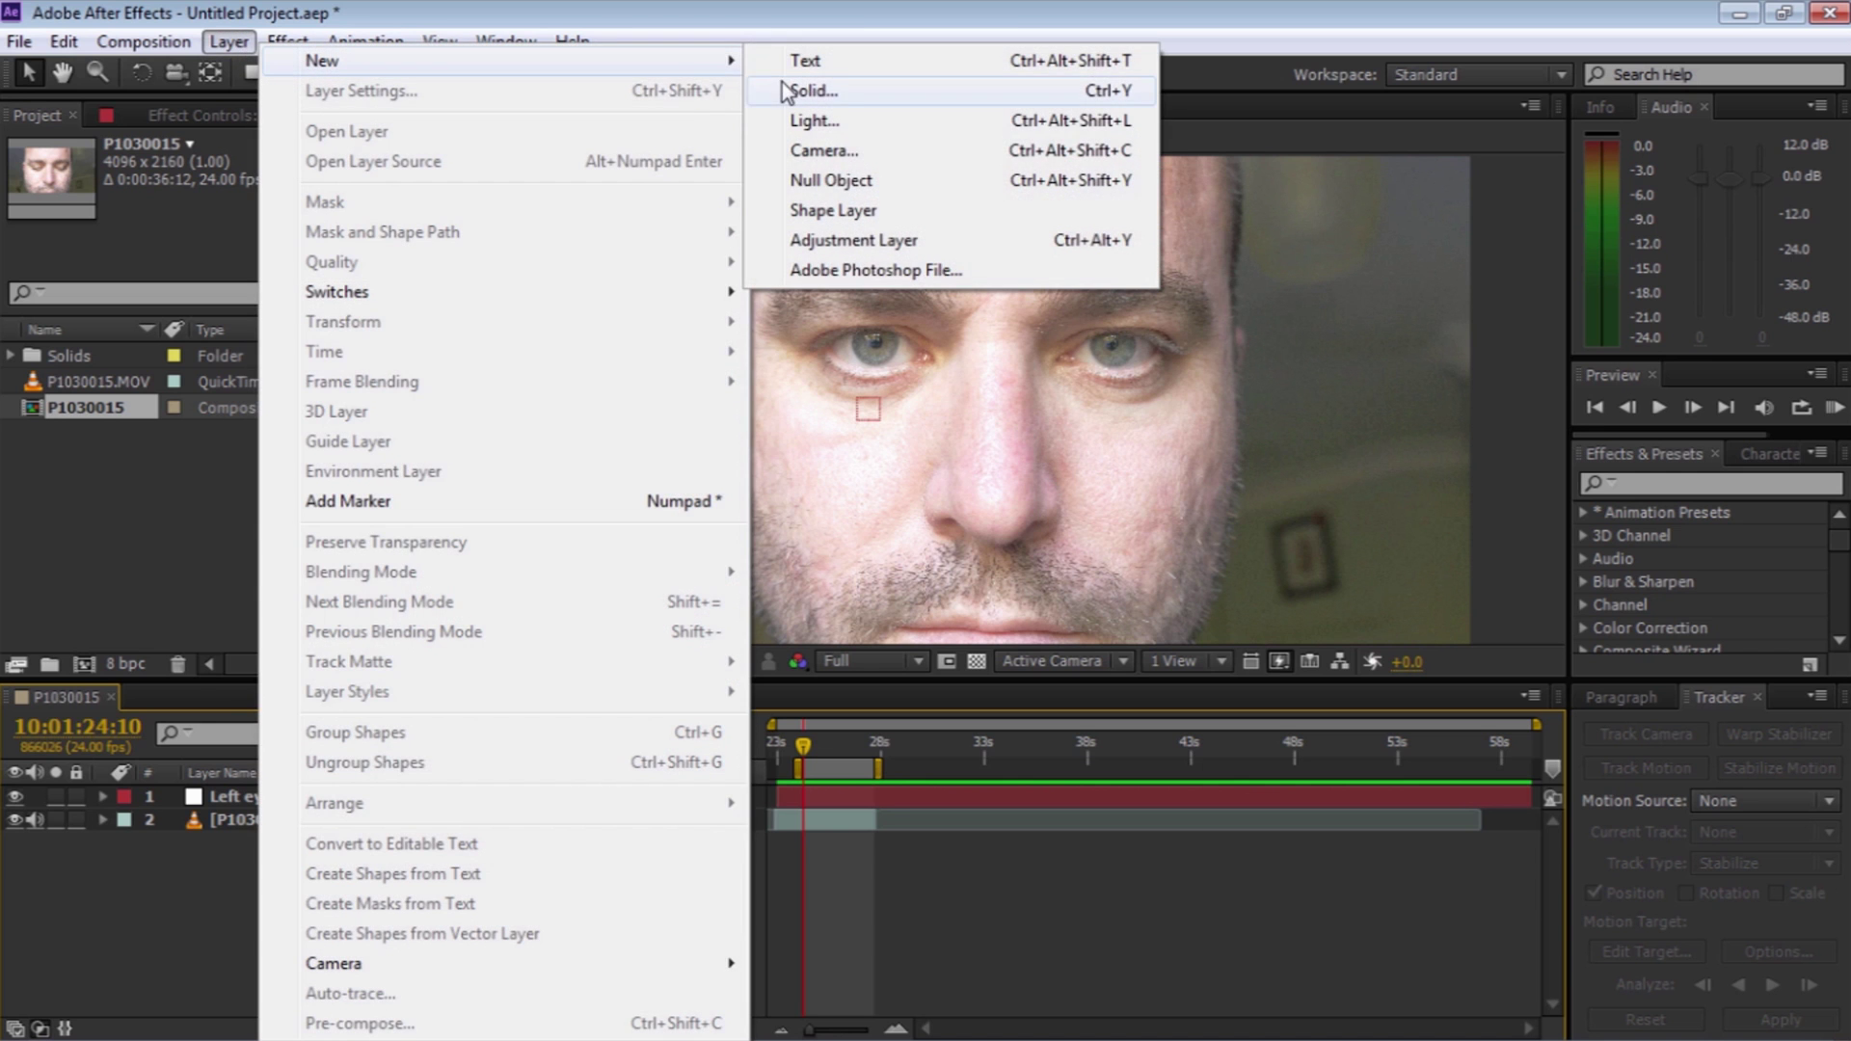
left_click(866, 180)
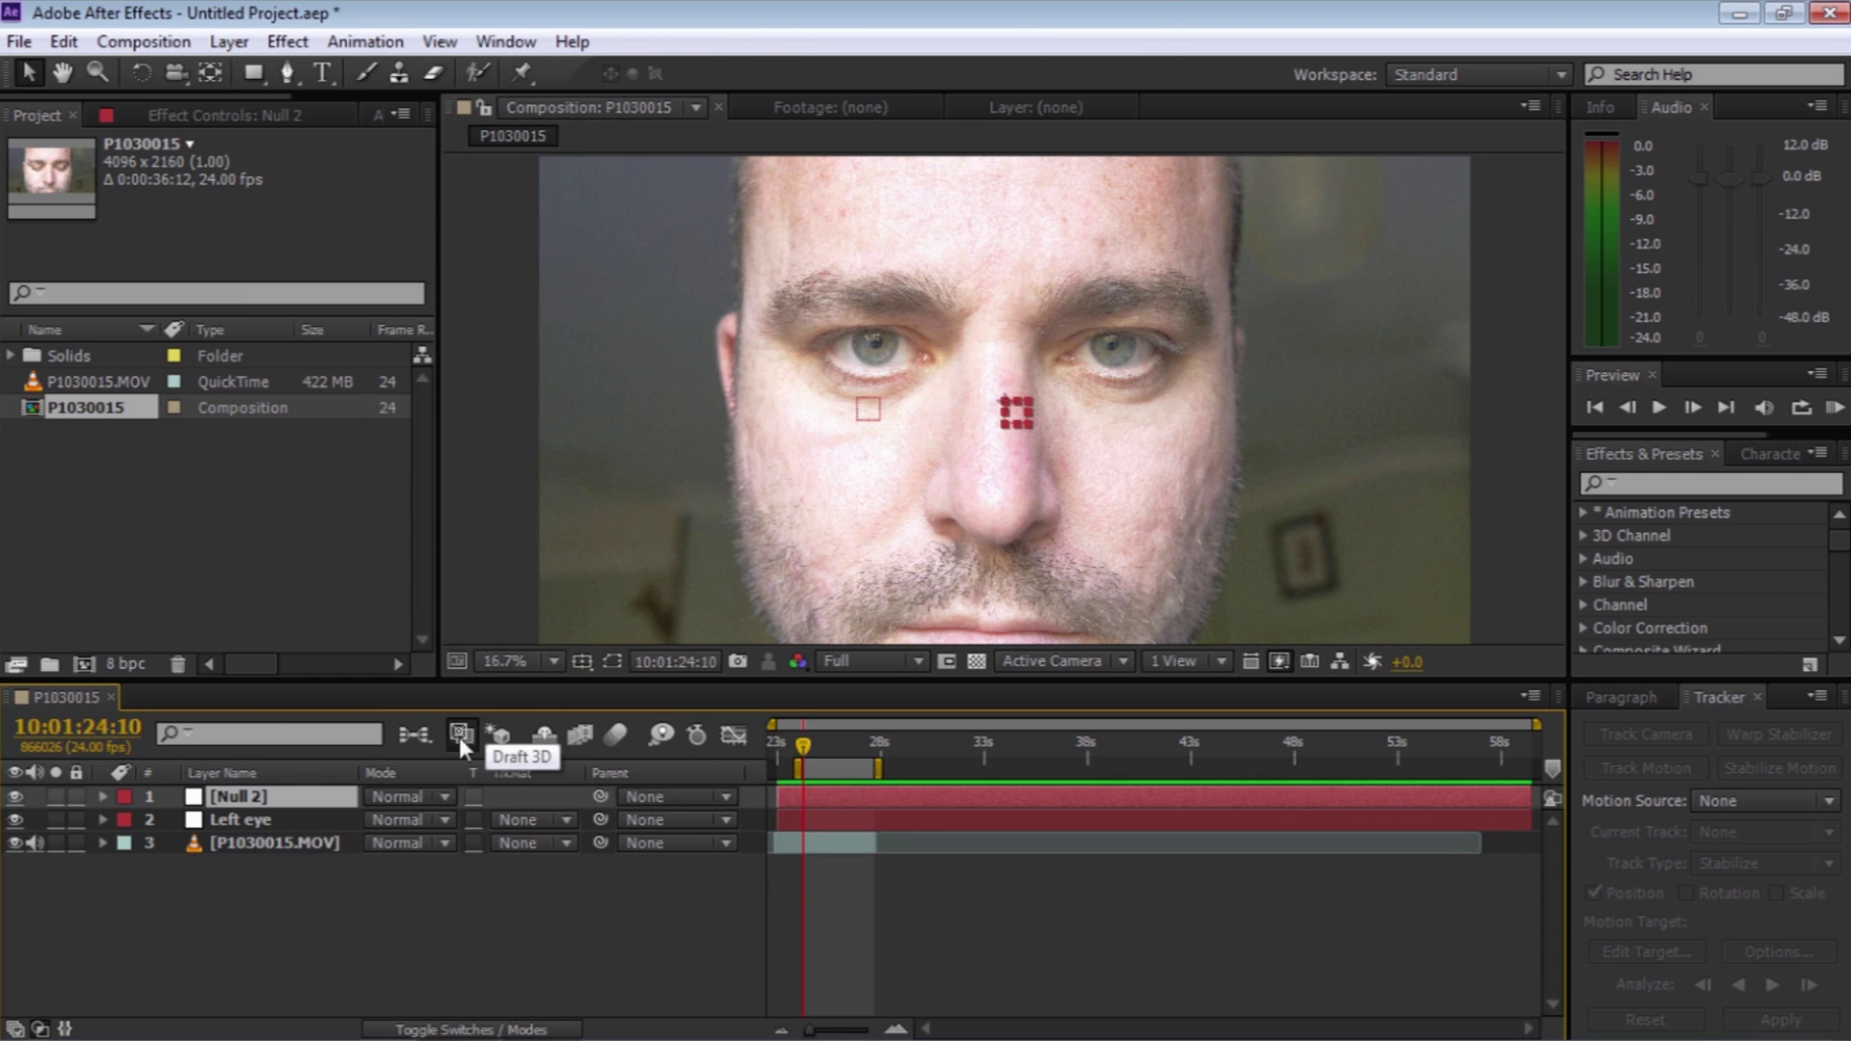
type("Right eye")
key("Return")
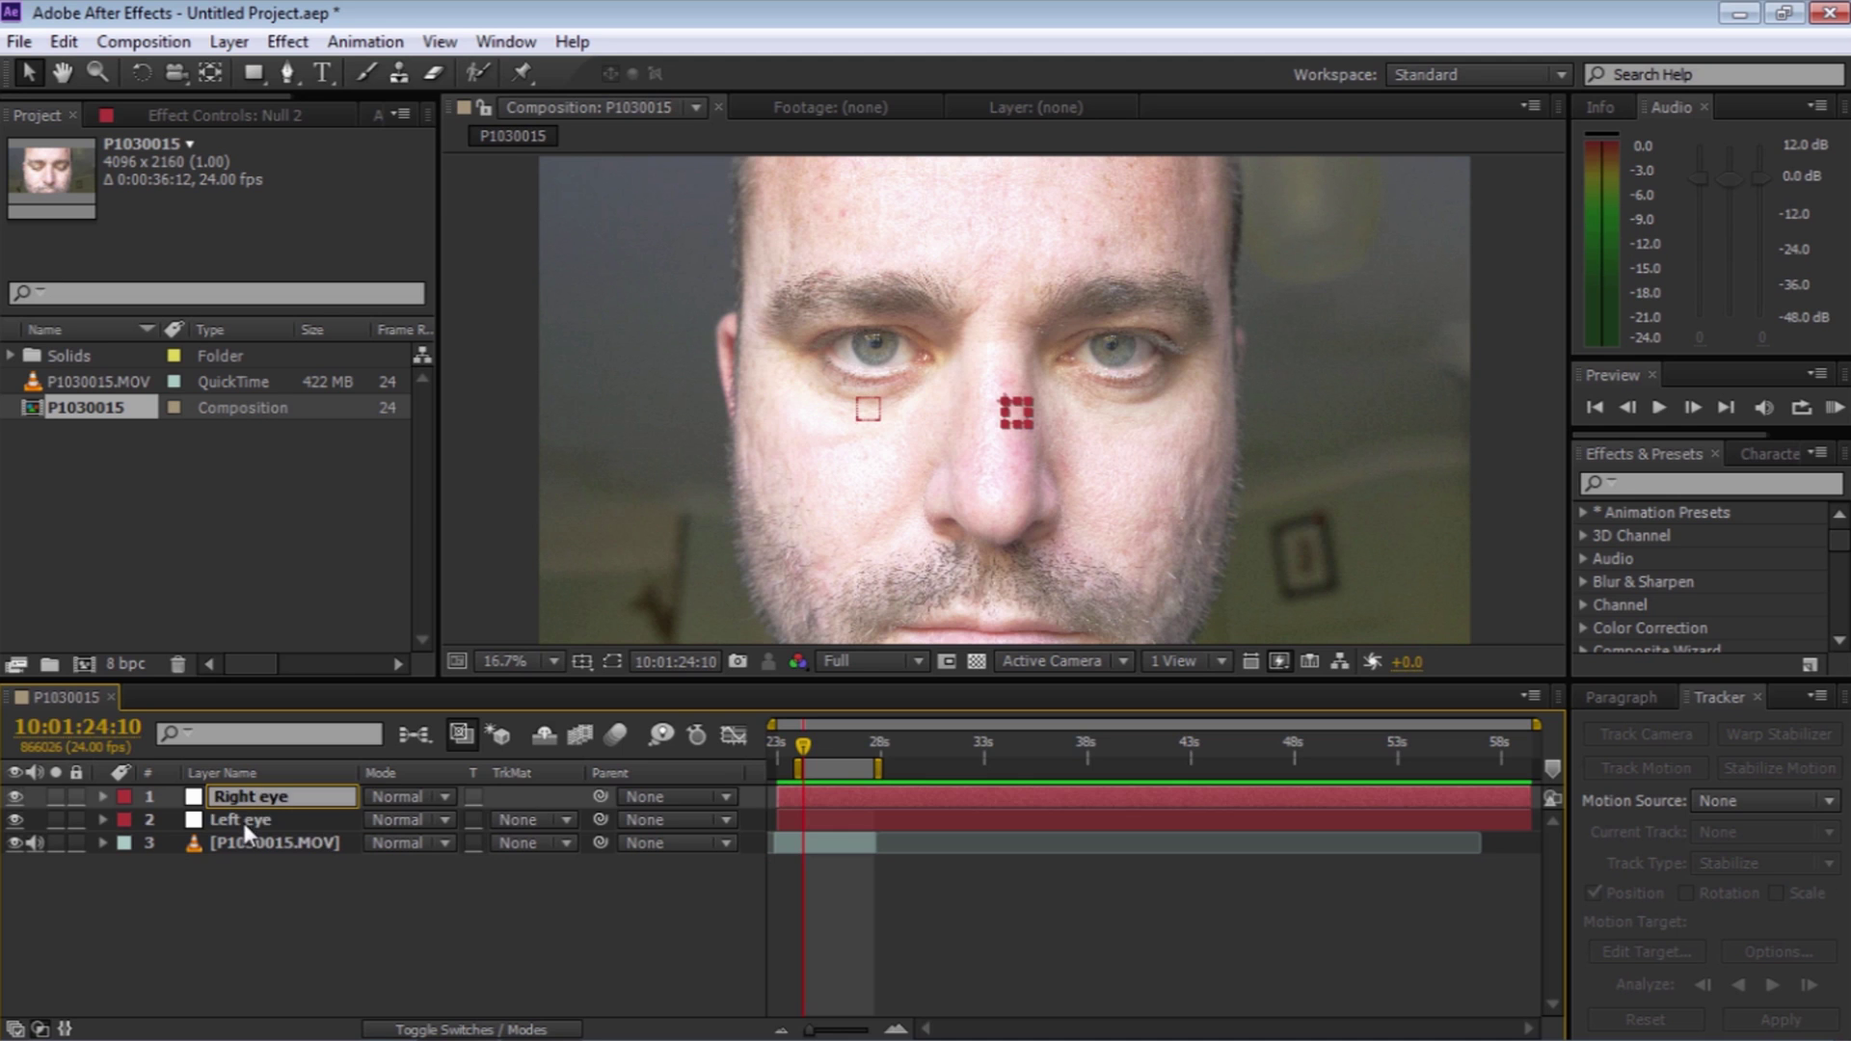
left_click(243, 821)
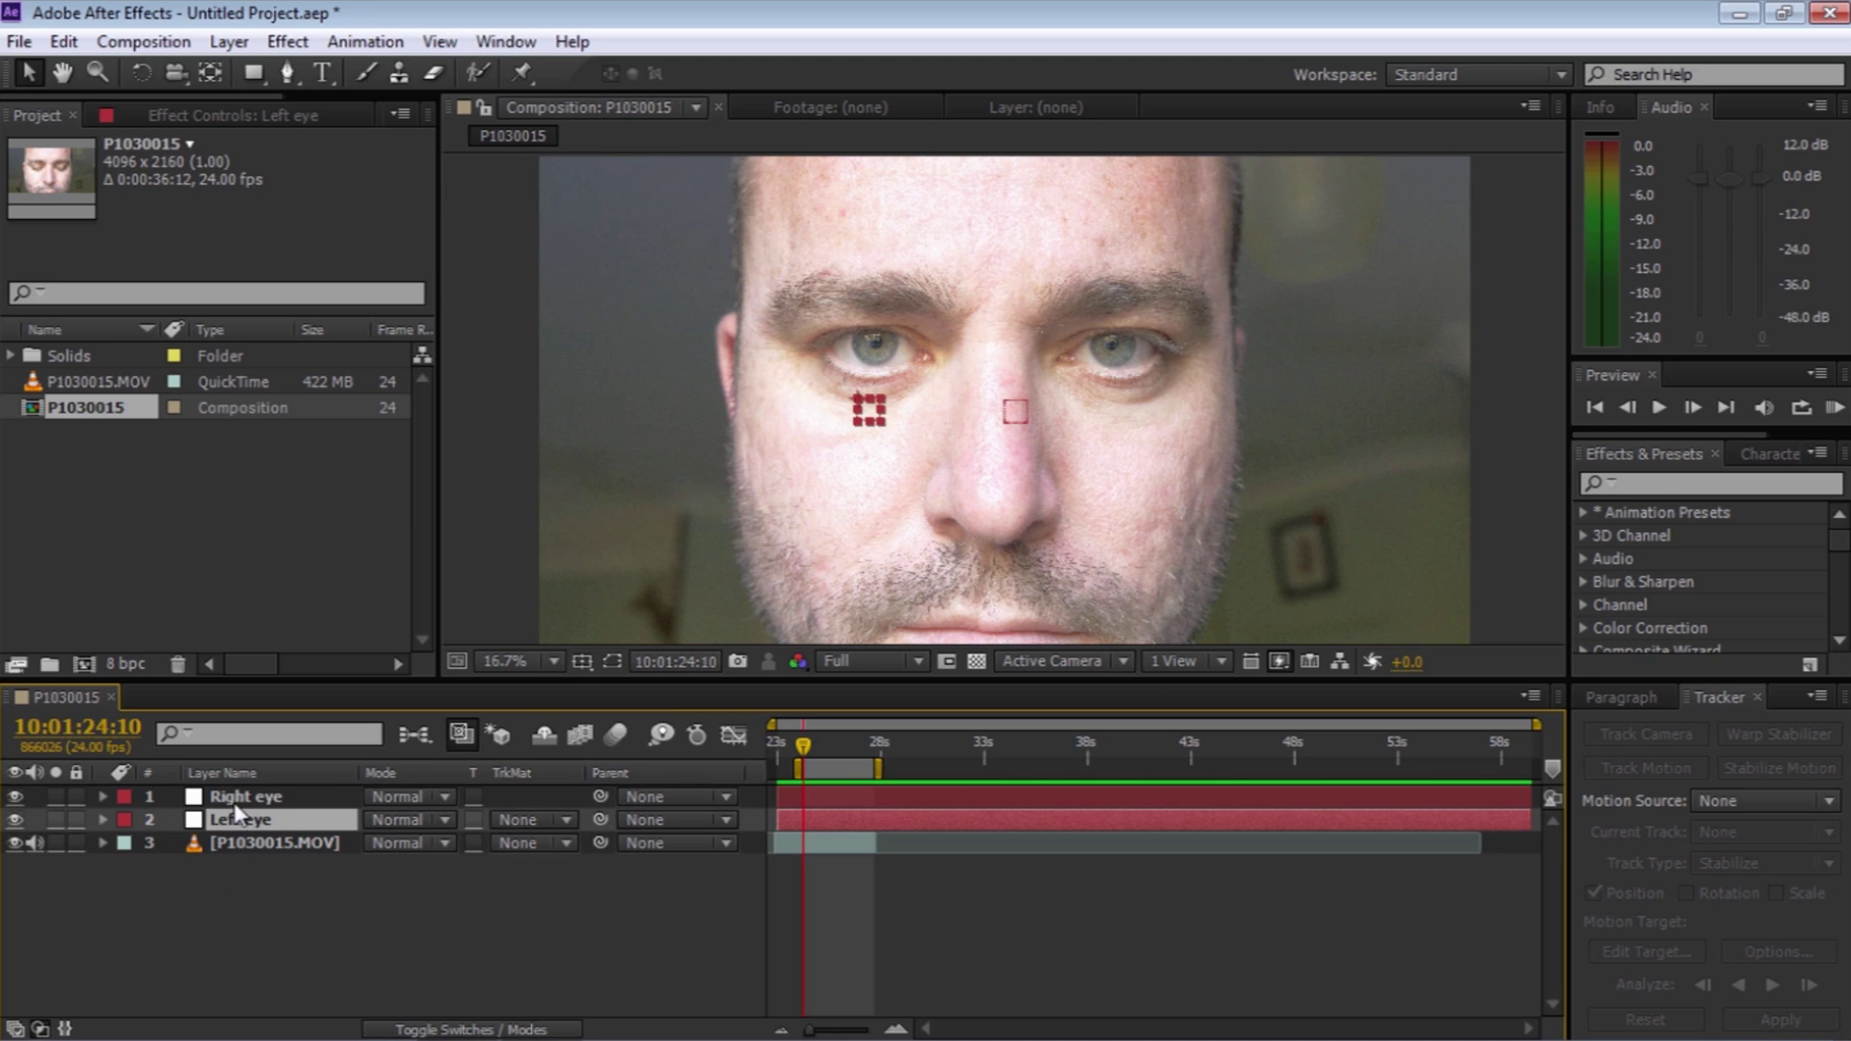
left_click(240, 798)
left_click_drag(1017, 415, 1127, 422)
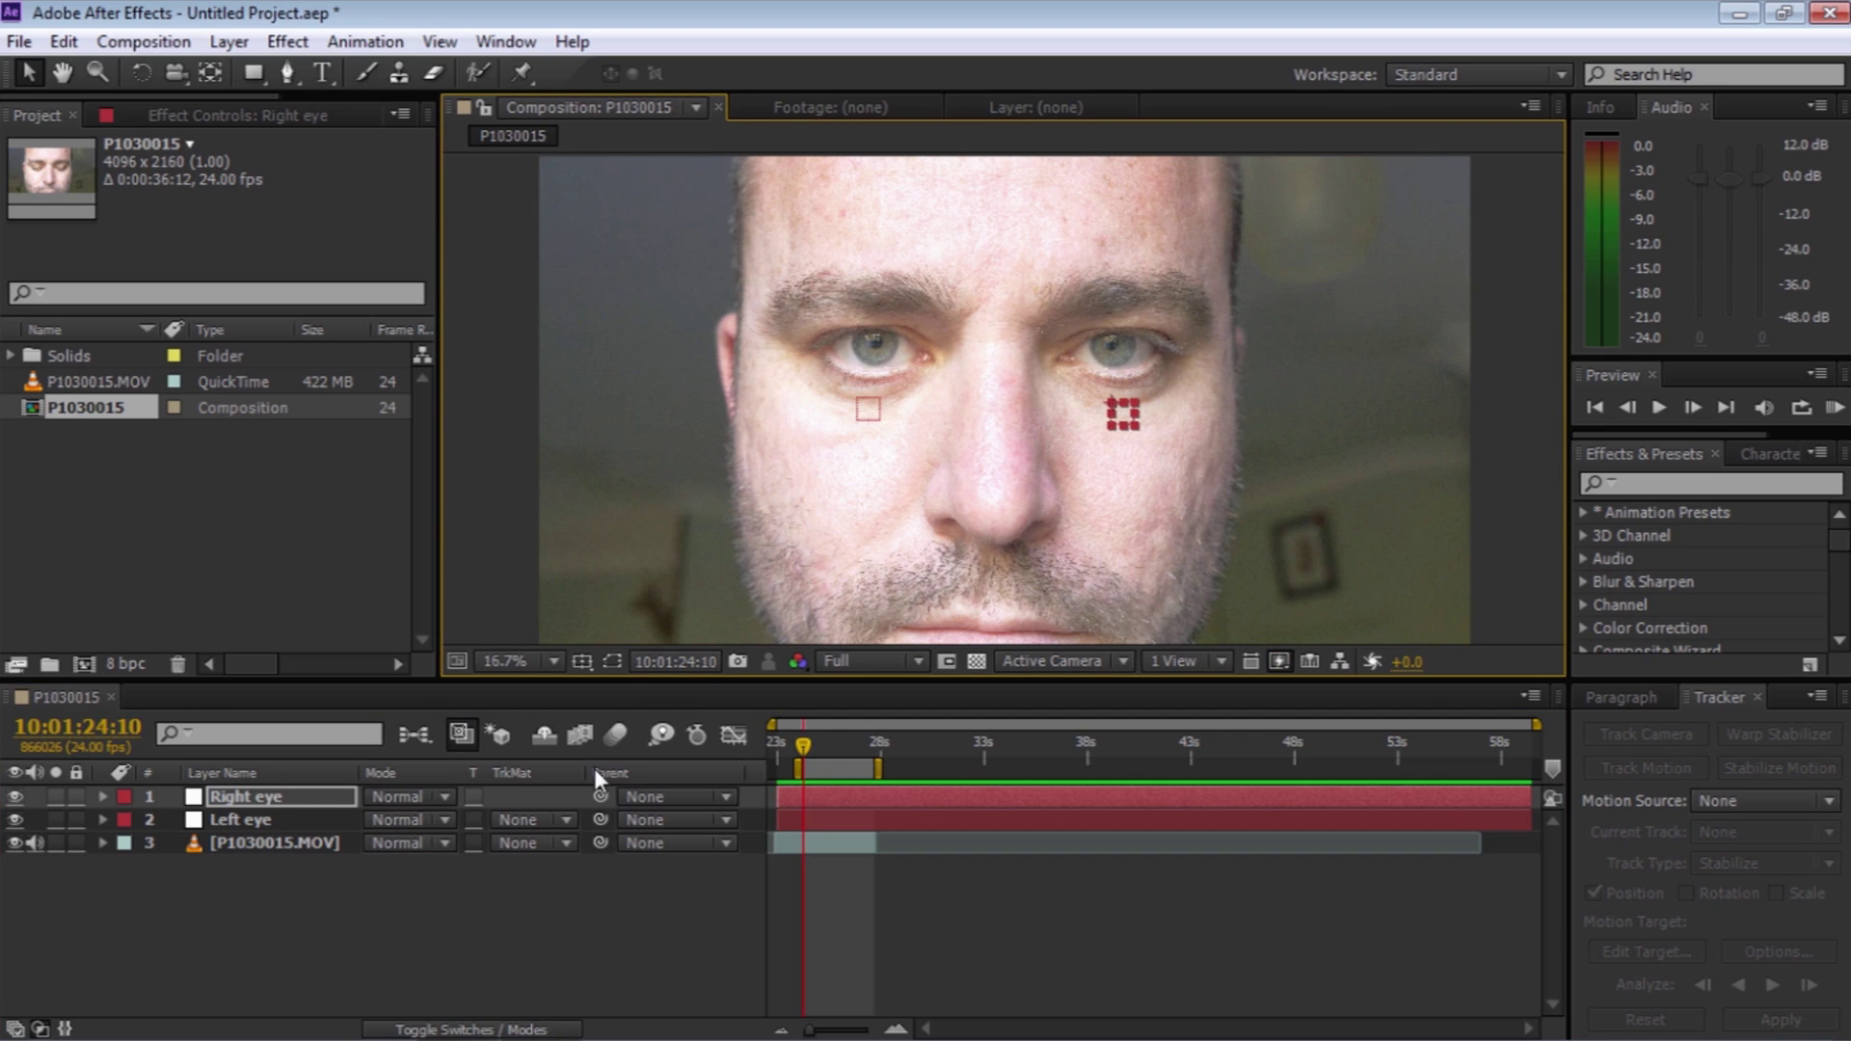
left_click(222, 842)
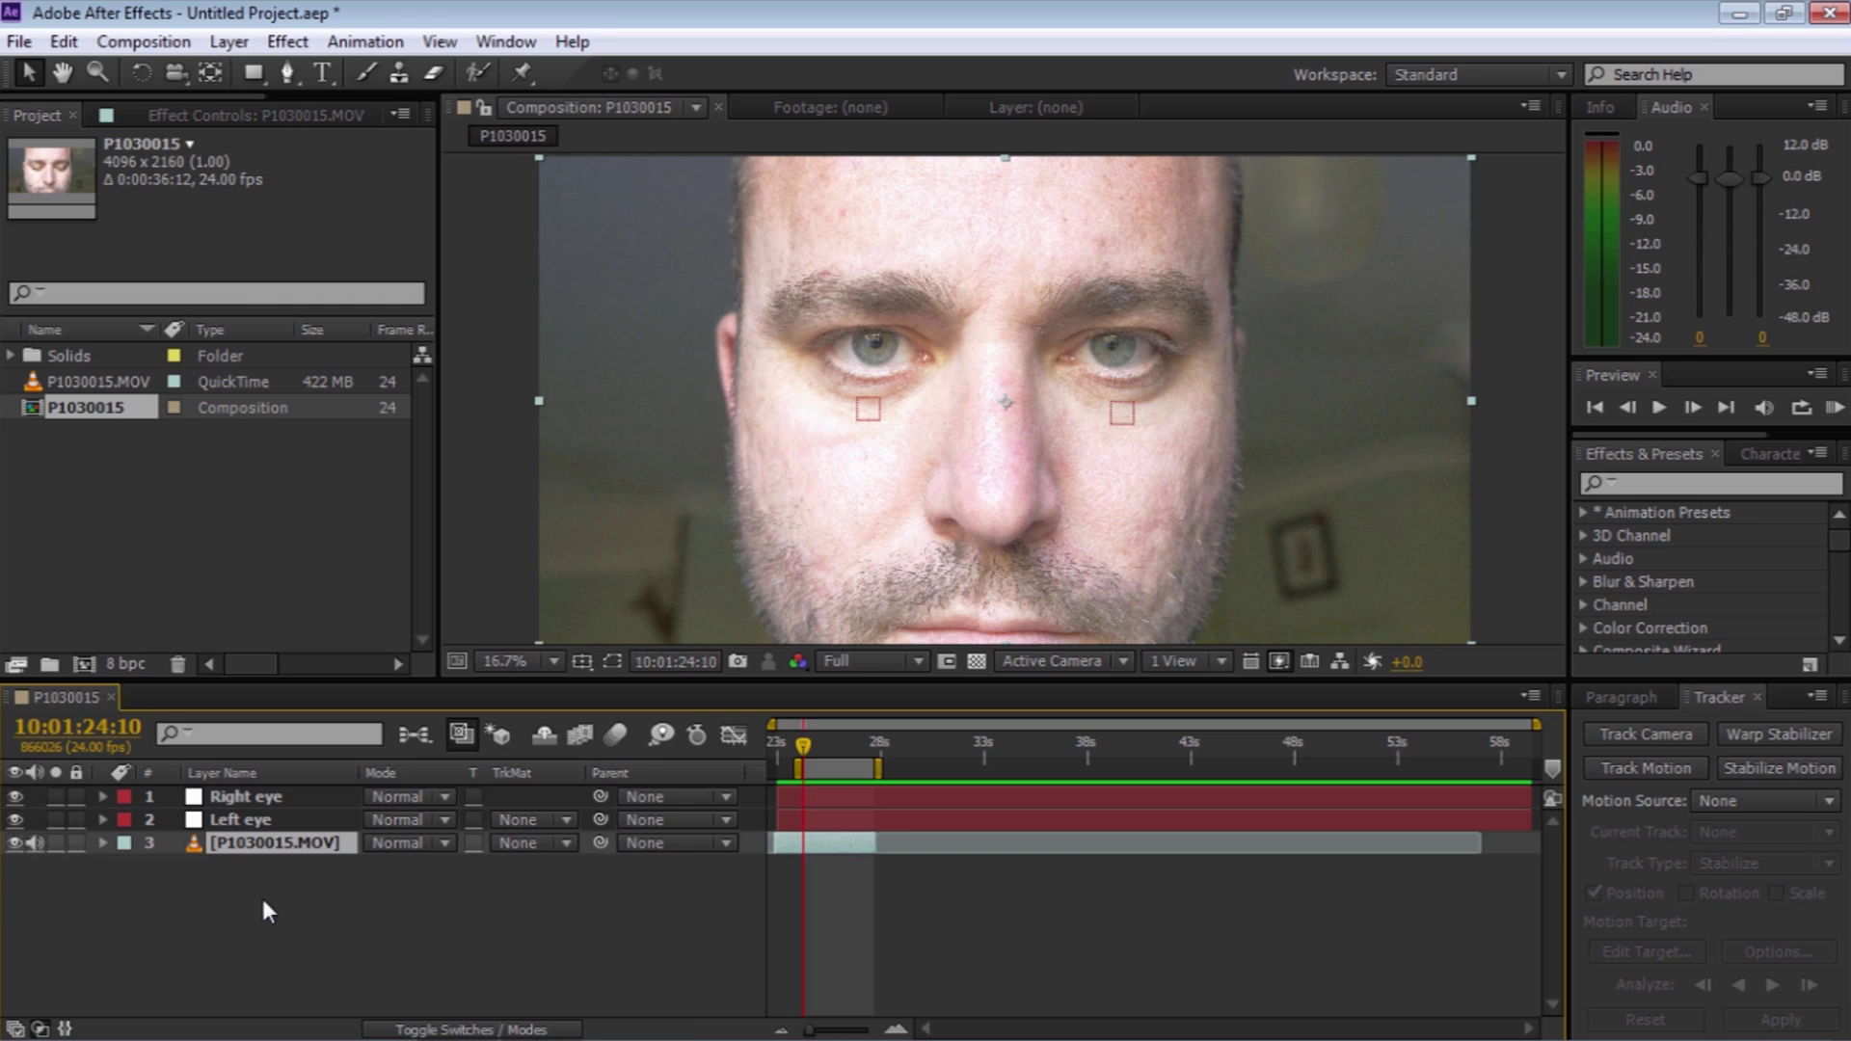
Start Track Motion on the face footage, zoomed to full size at frame 24:10
right_click(264, 852)
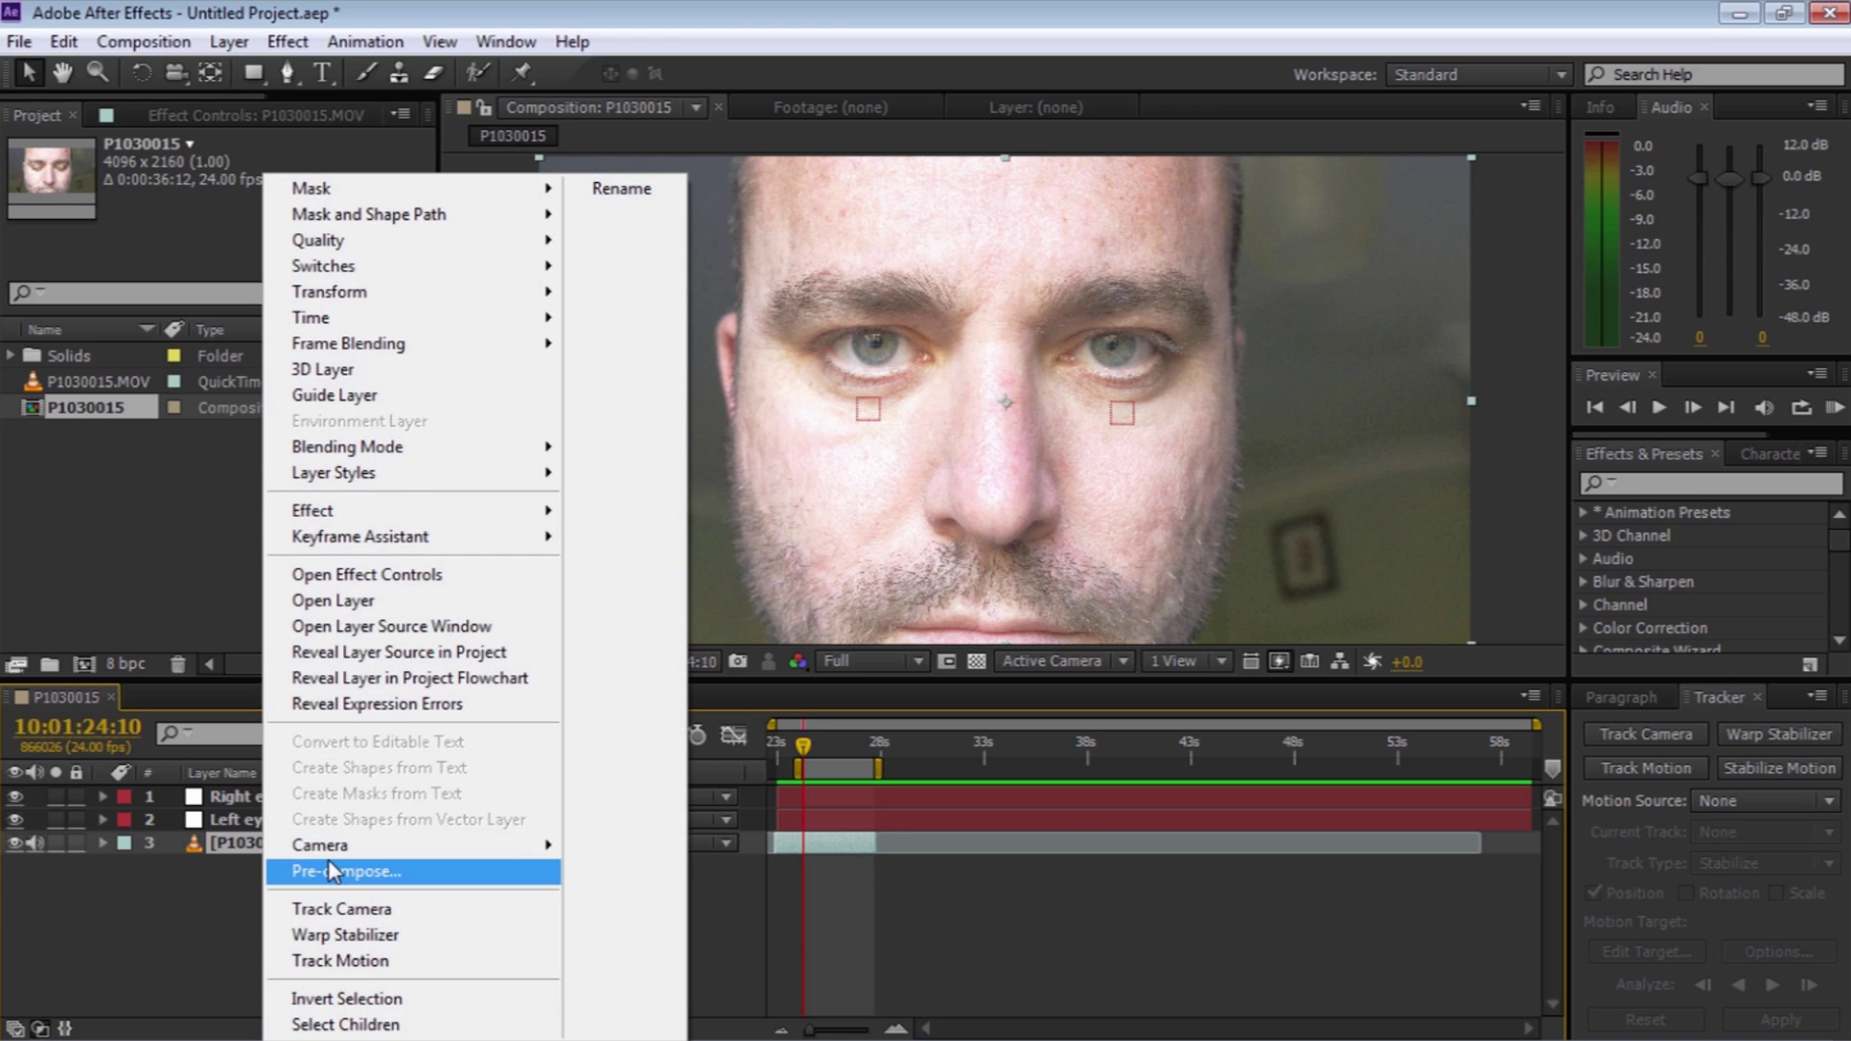
left_click(360, 962)
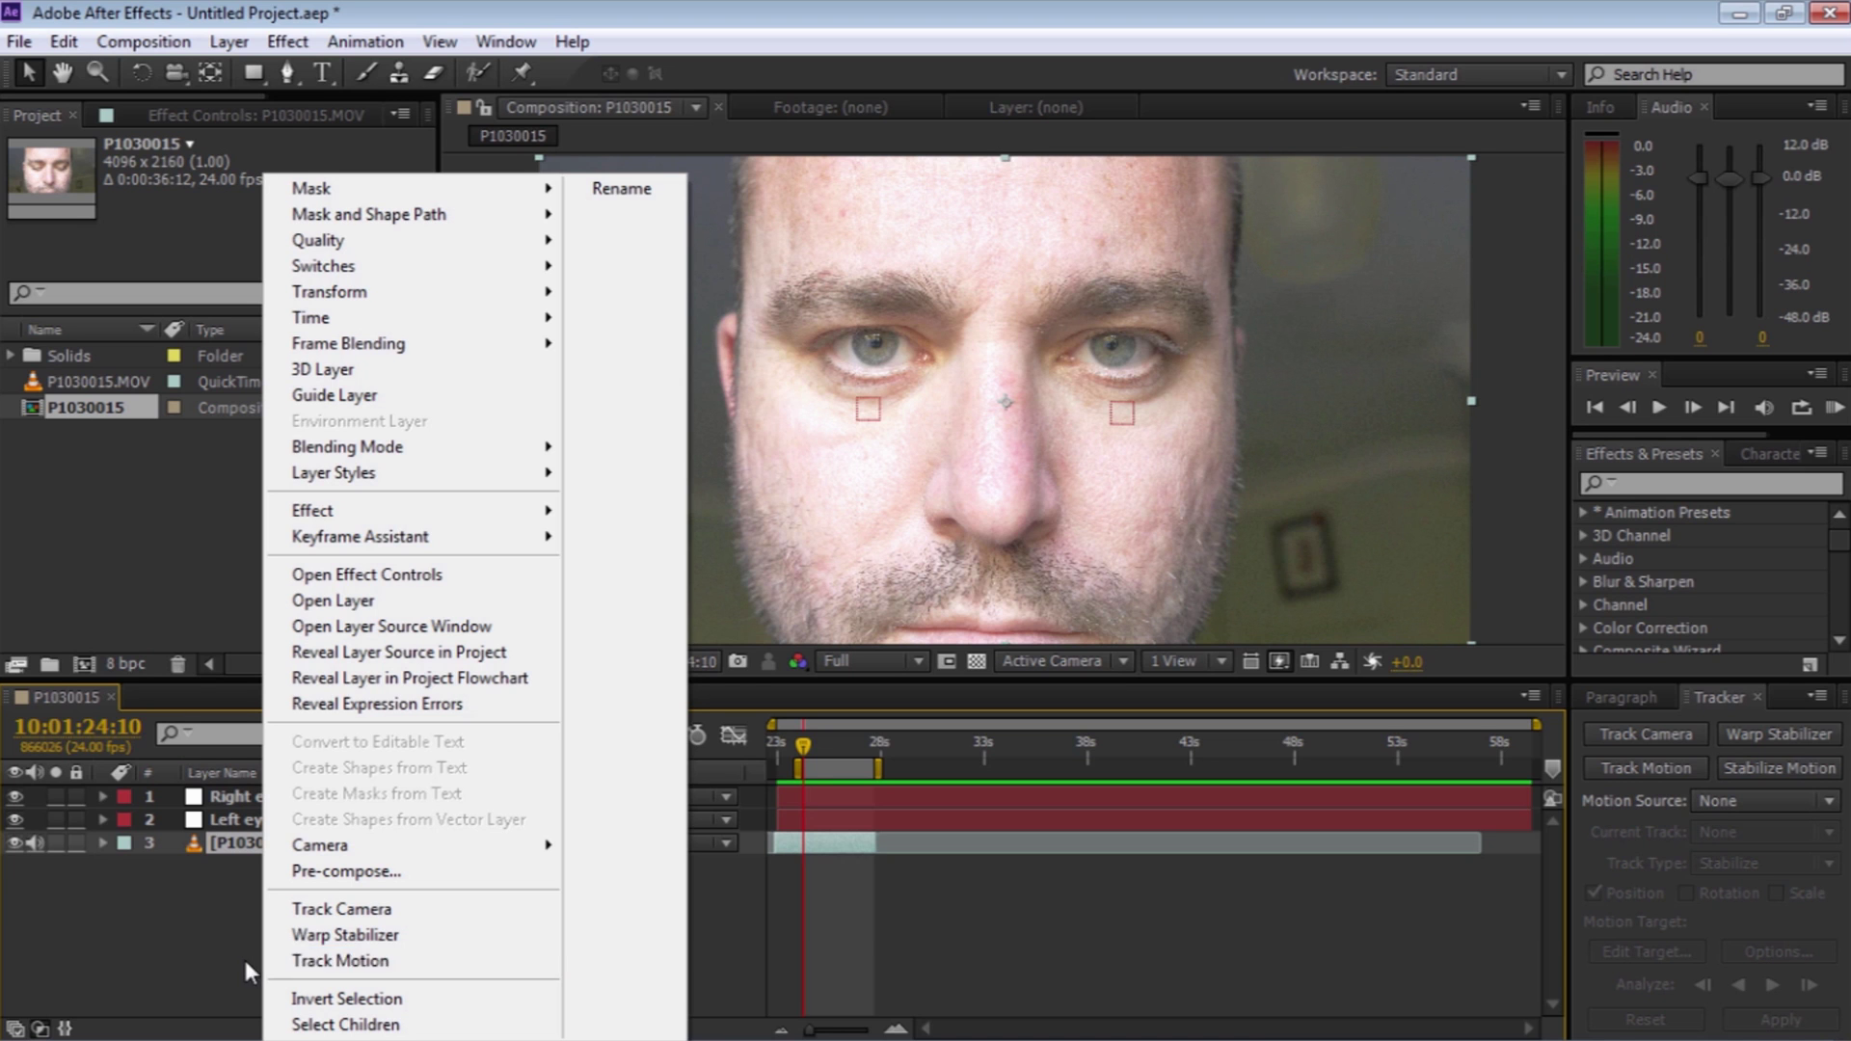
left_click(1710, 700)
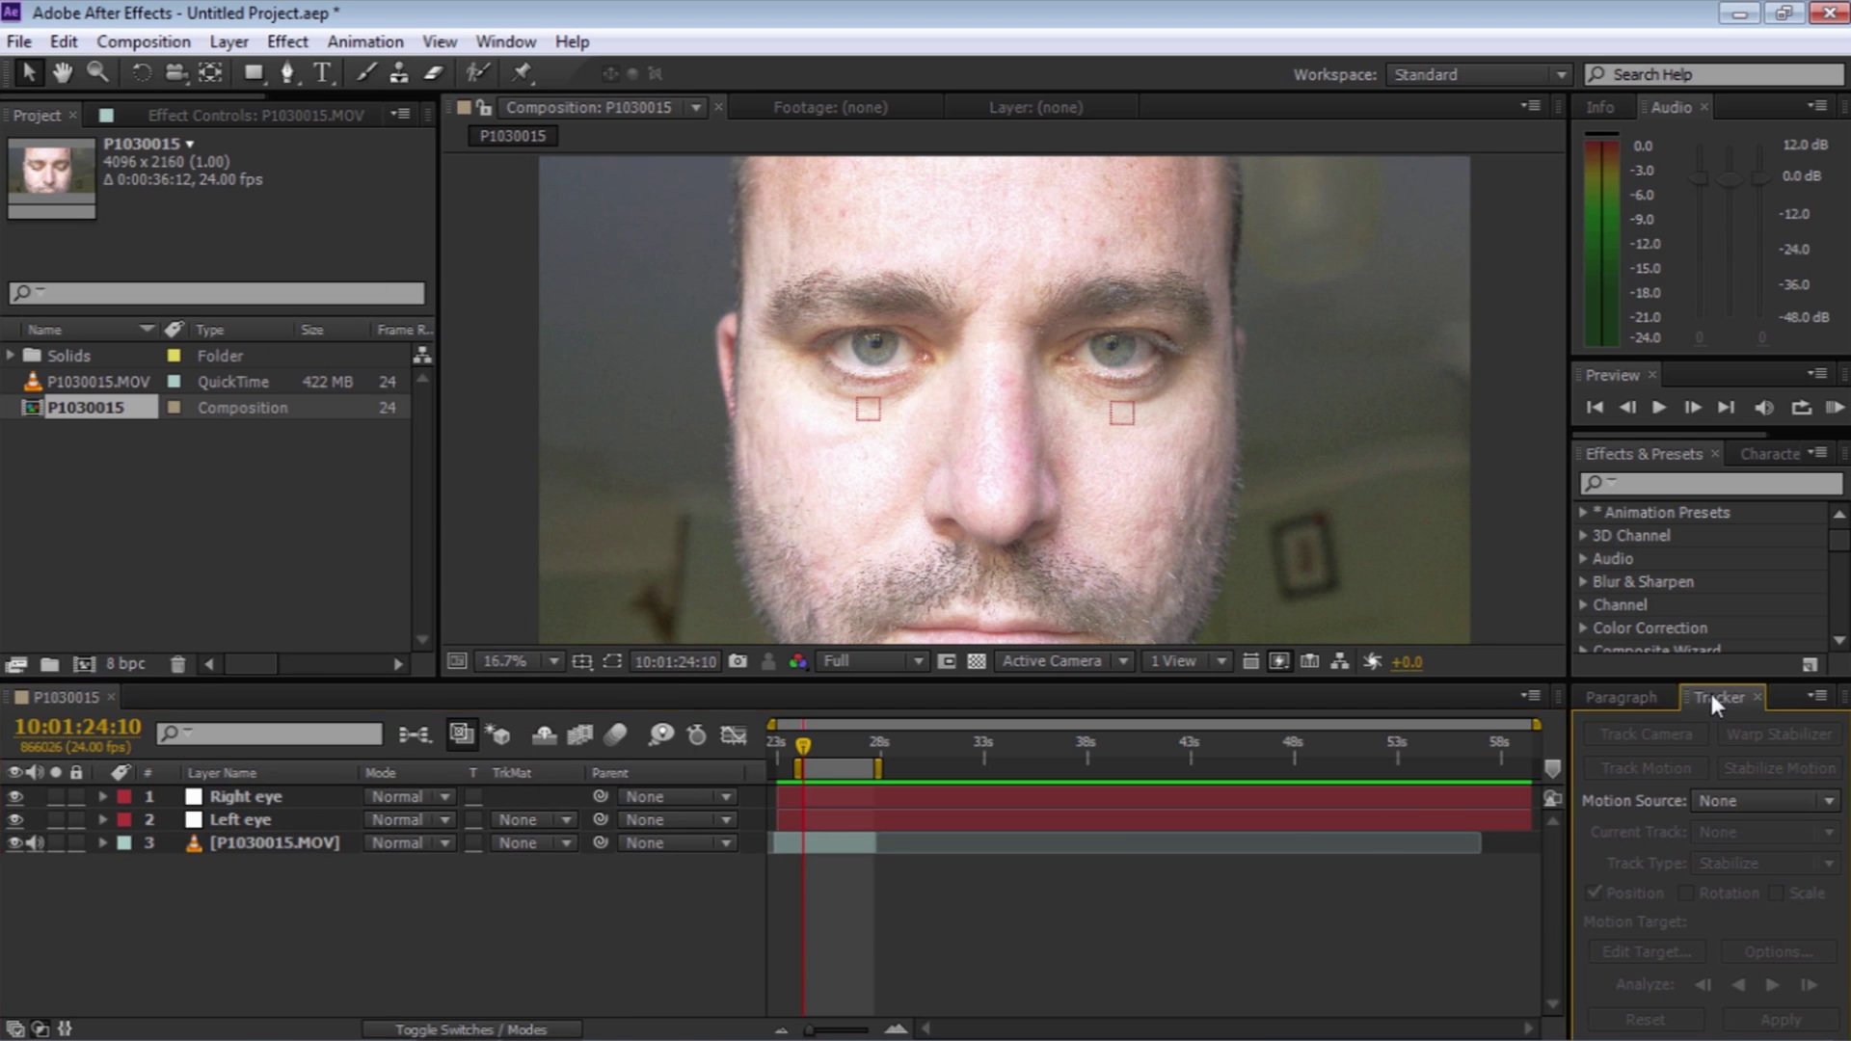
left_click(320, 840)
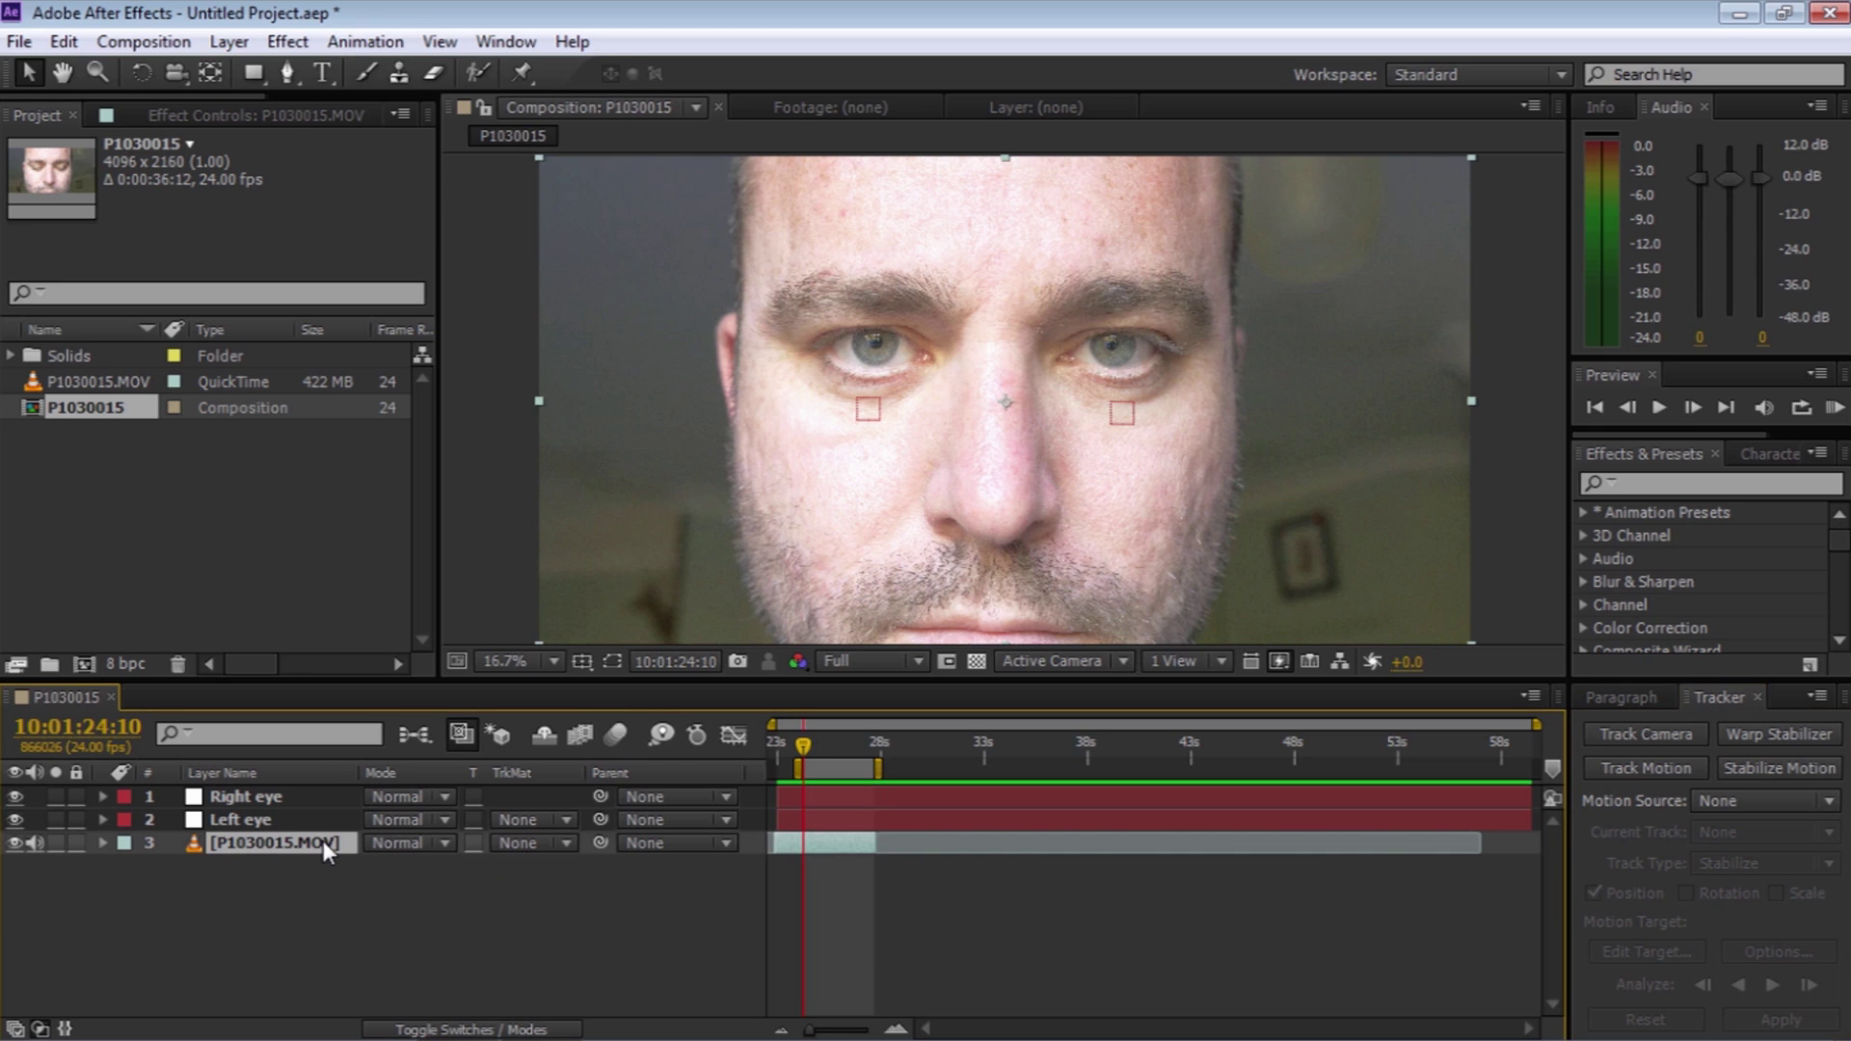
left_click(1633, 769)
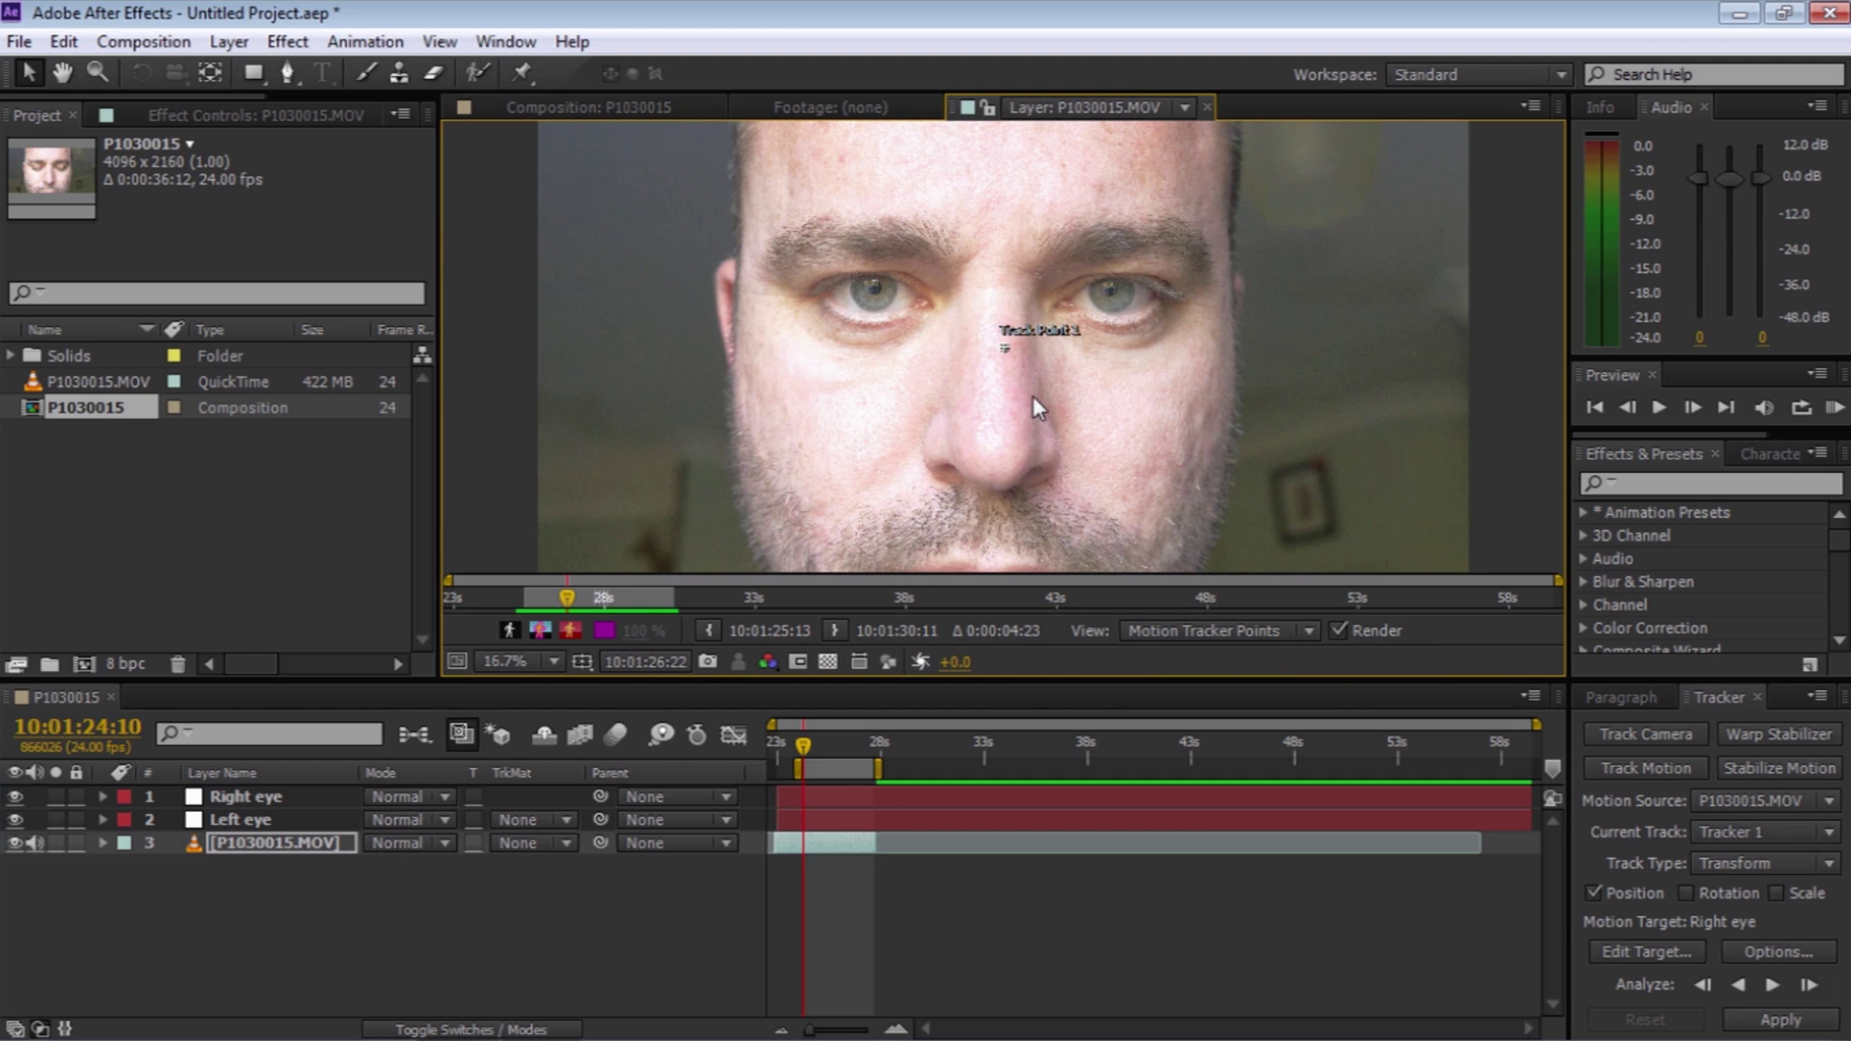
key("z")
left_click(1007, 355)
left_click(1007, 355)
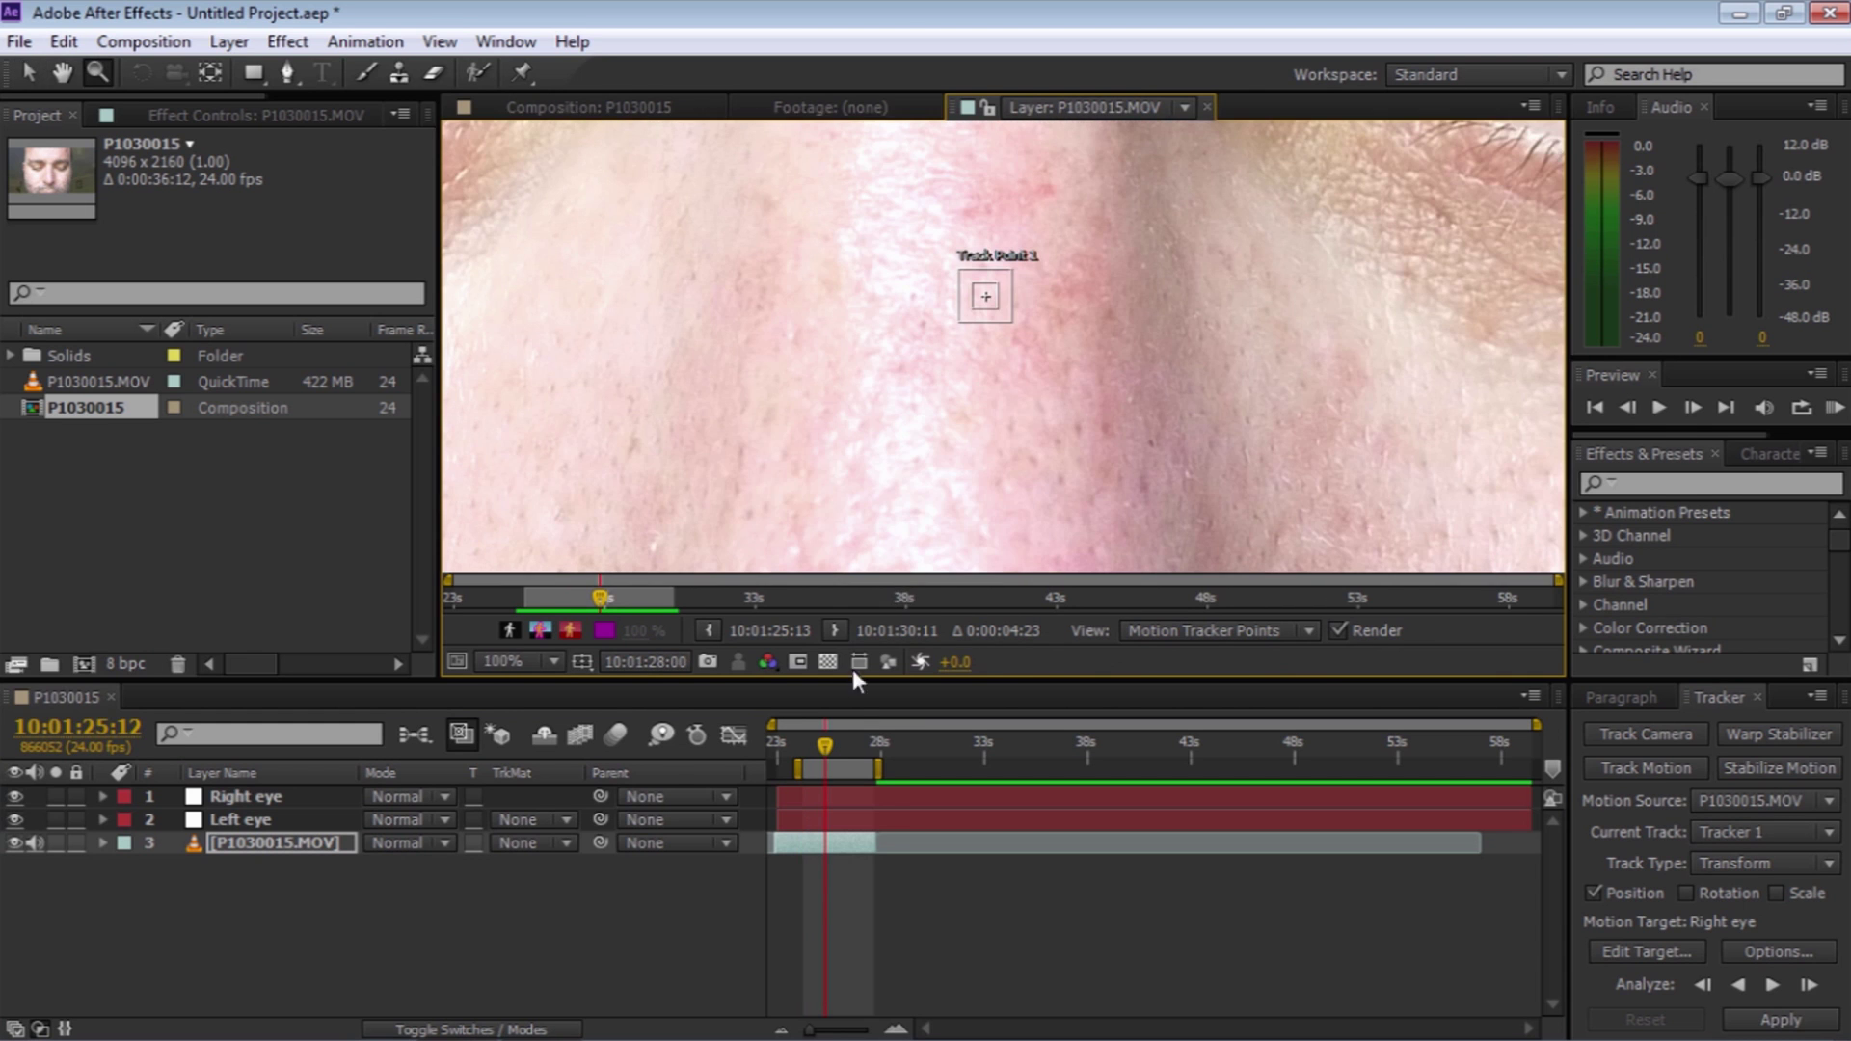
left_click_drag(835, 742, 804, 744)
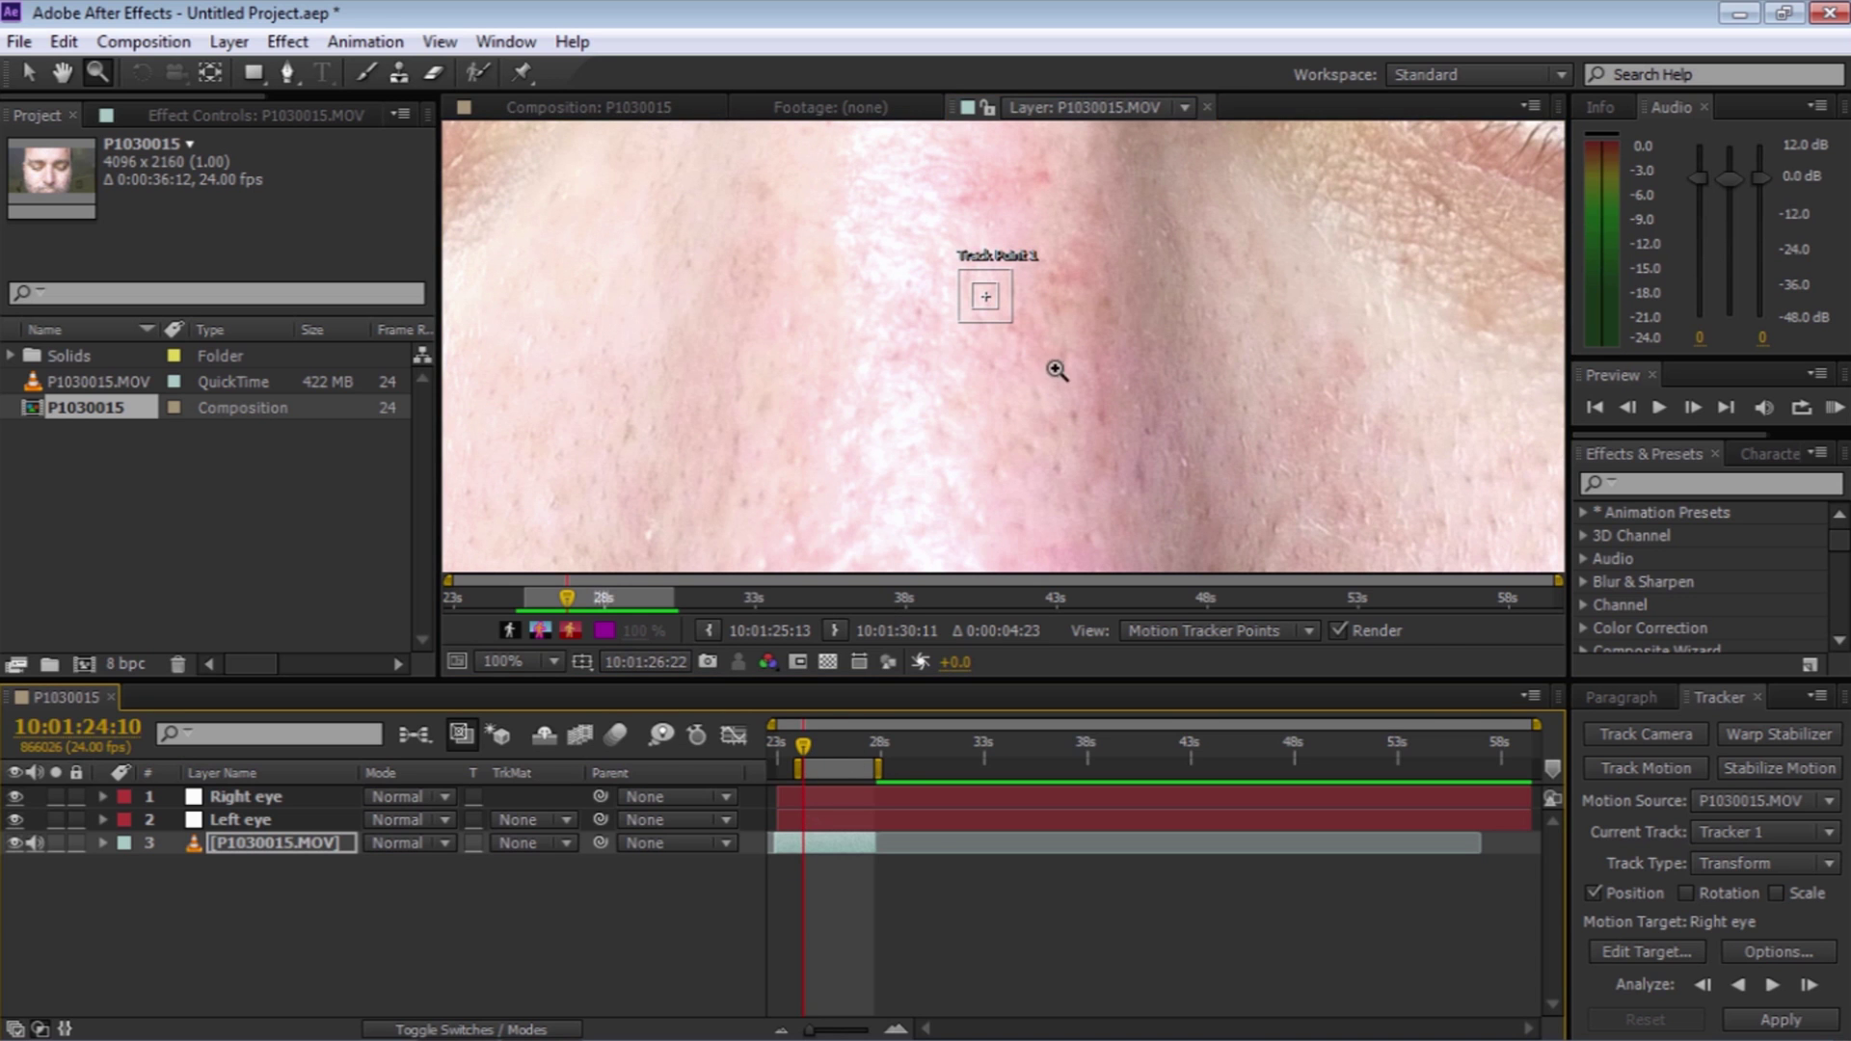
Place Track Point 1 on the inner eye corner, analyze forward, and open Edit Target
key("h")
left_click_drag(1050, 323, 1262, 438)
left_click_drag(1231, 297, 1421, 439)
key("v")
left_click_drag(1384, 551, 866, 408)
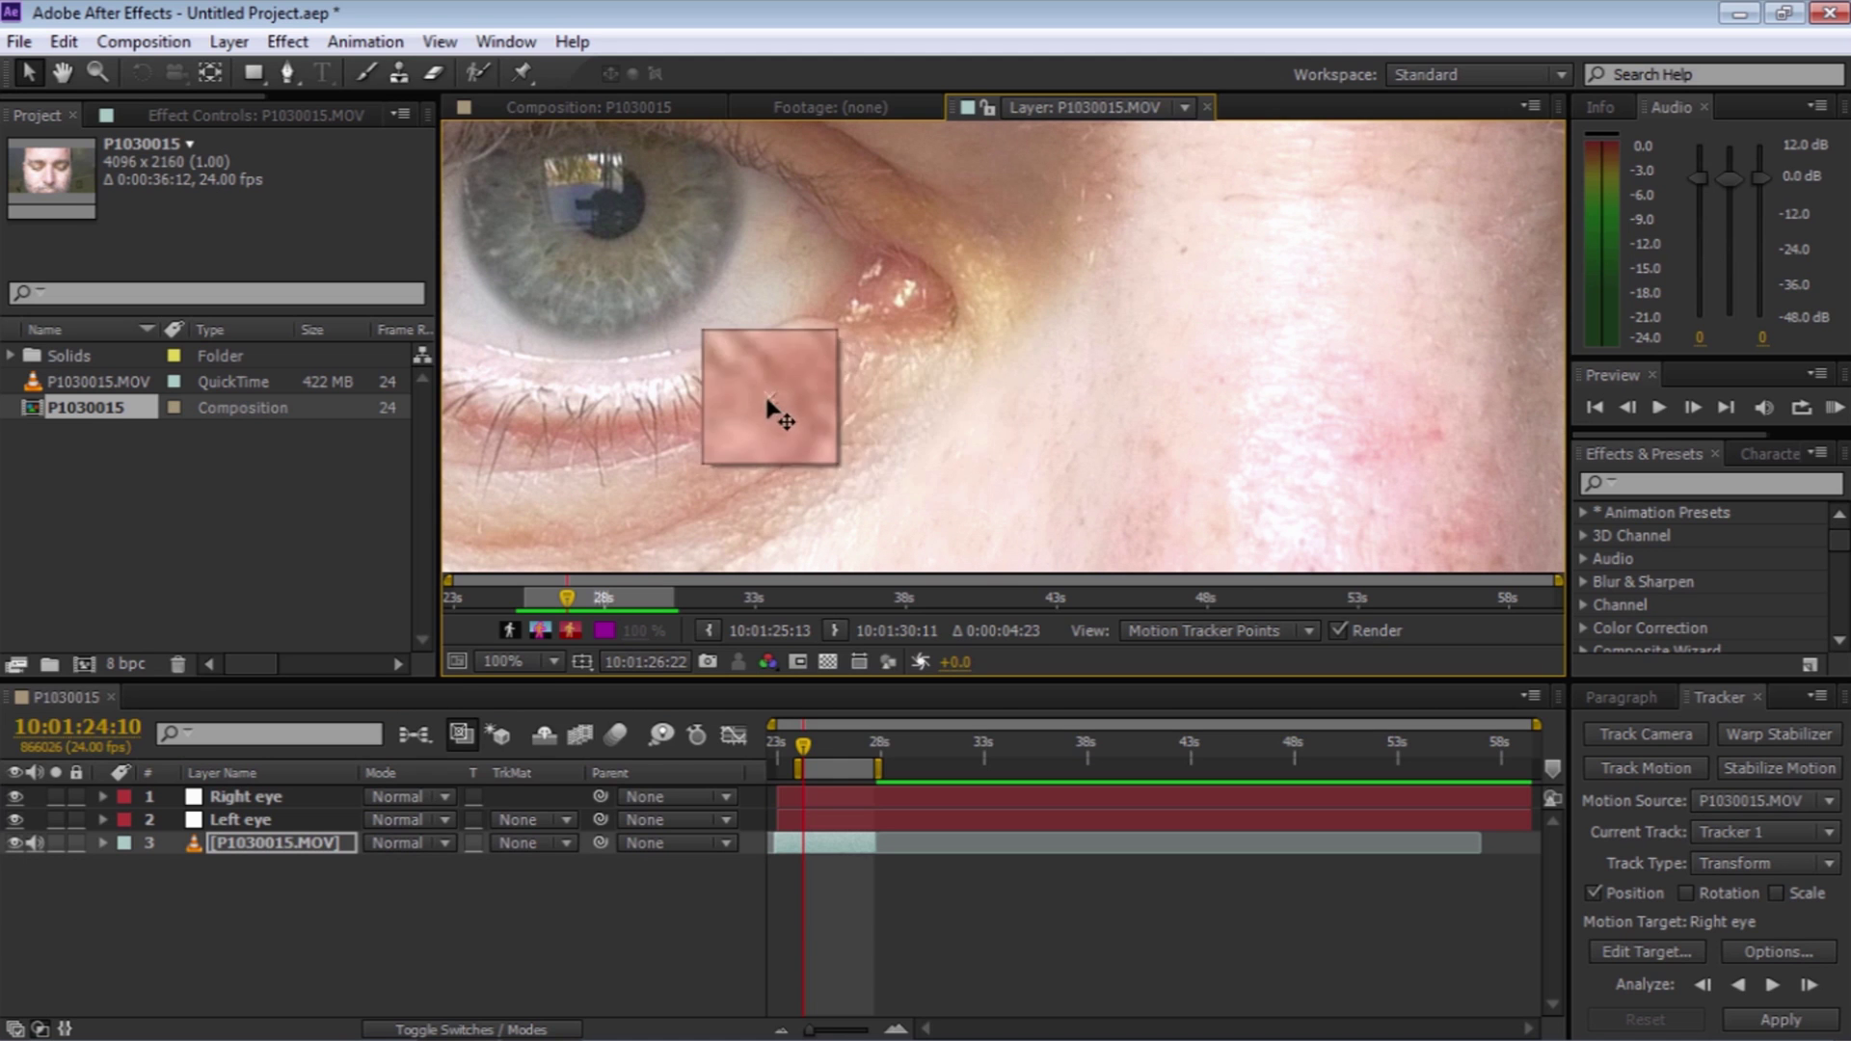
left_click_drag(866, 407, 858, 289)
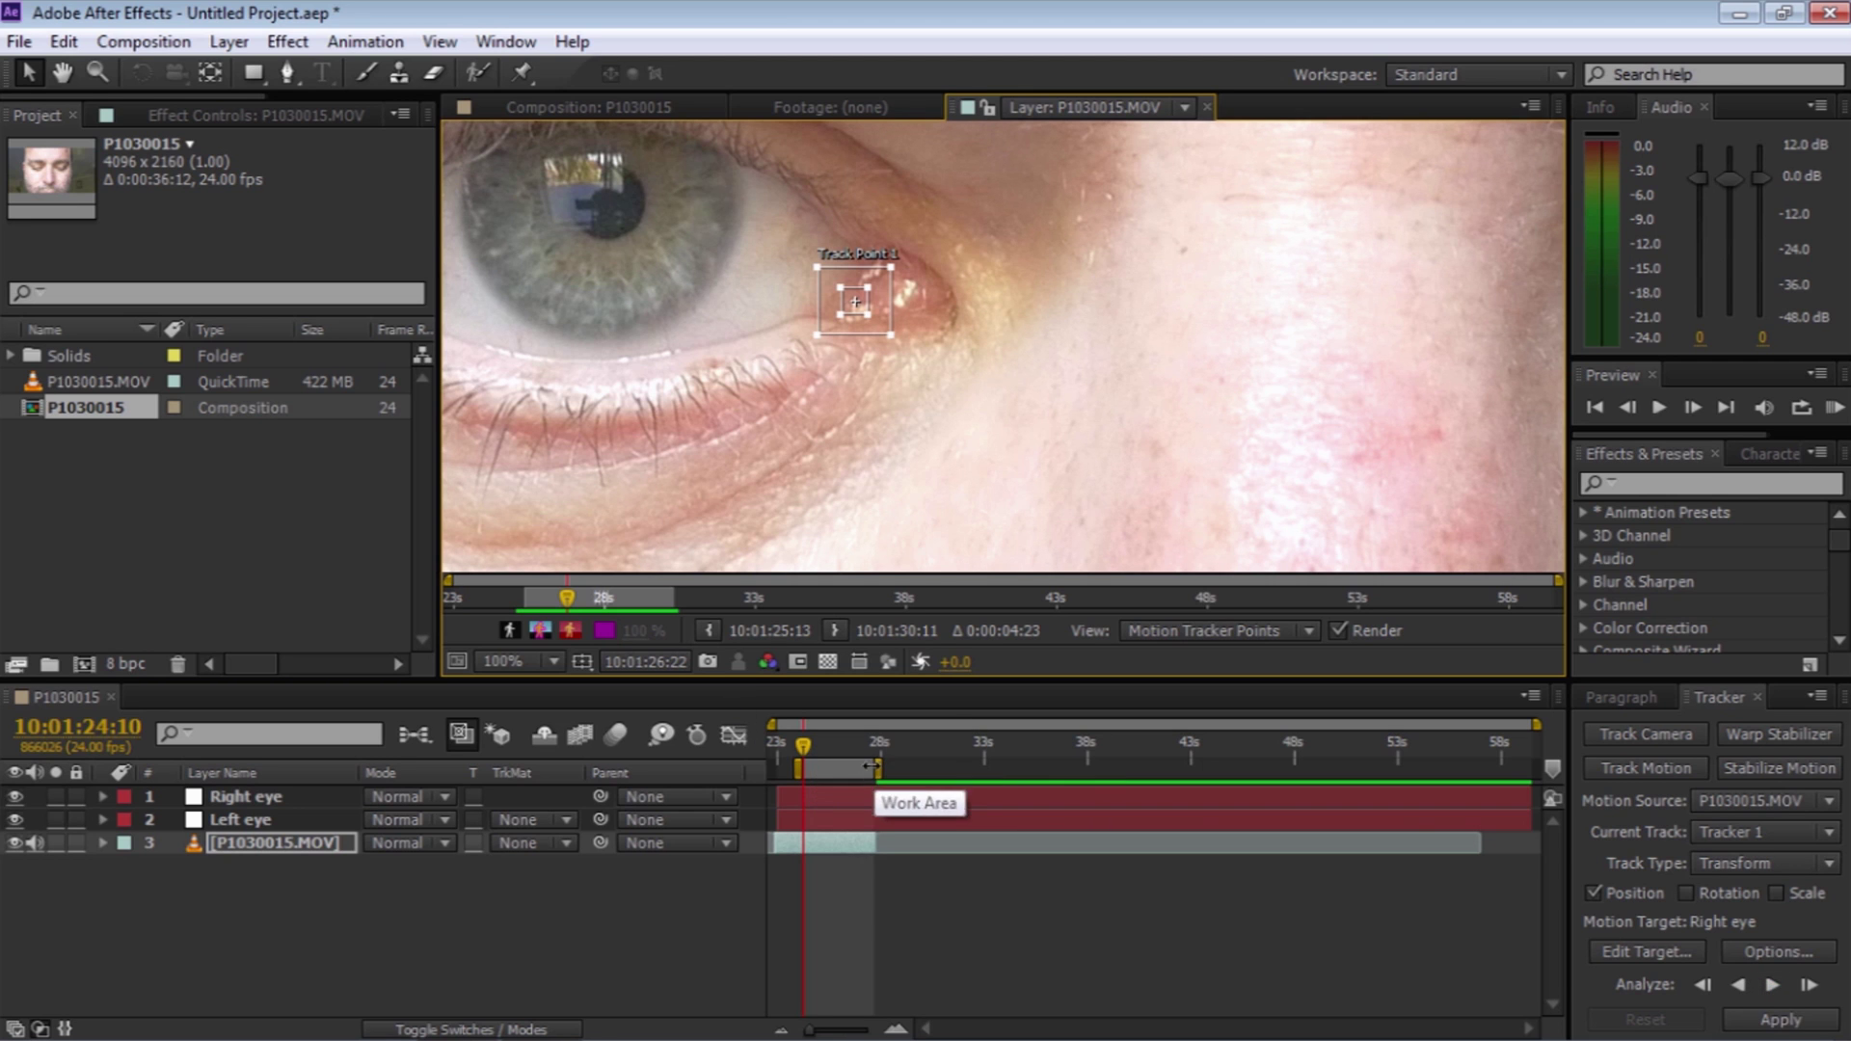
left_click(1773, 983)
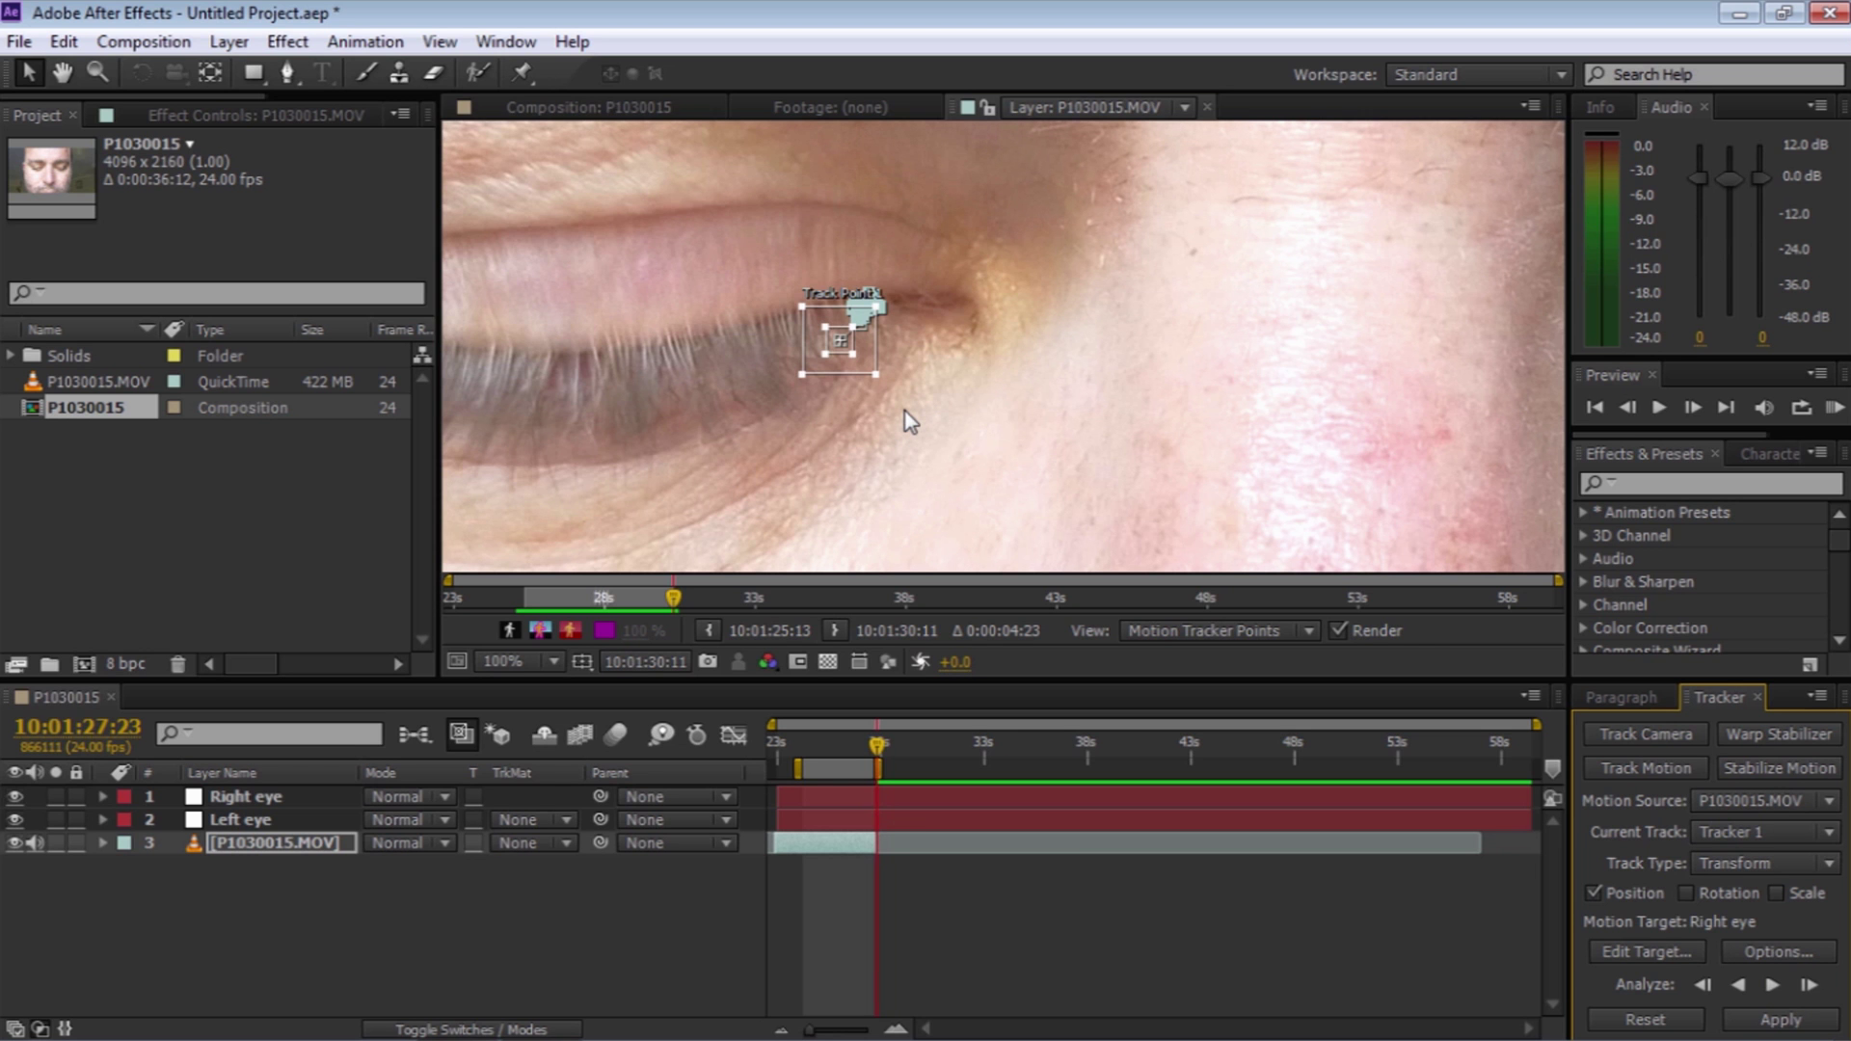
key("Page_Up")
key("Page_Up")
key("Page_Up")
key("Page_Up")
key("Page_Up")
key("Page_Up")
key("Page_Up")
key("Page_Up")
key("Page_Up")
key("Page_Up")
key("Page_Up")
key("Page_Up")
key("Page_Up")
key("Page_Up")
key("Page_Up")
key("Page_Up")
key("Page_Up")
key("Page_Up")
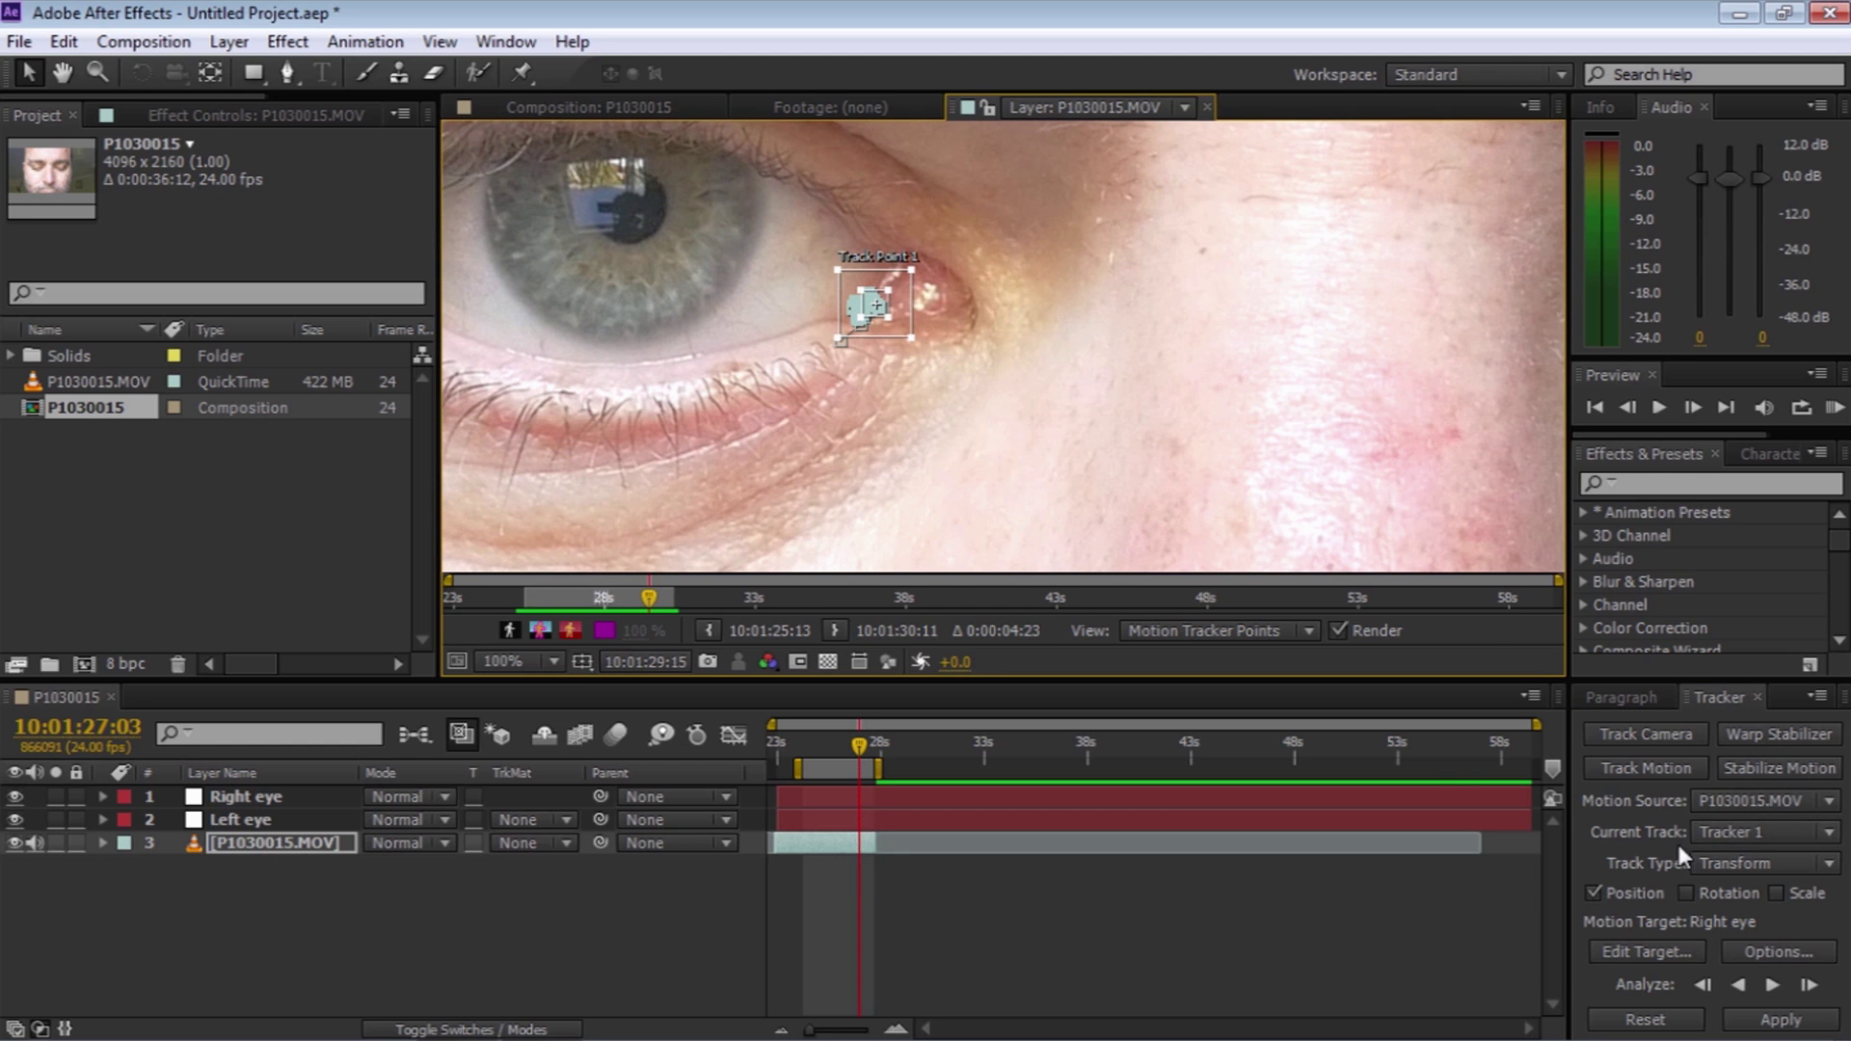
left_click(1627, 947)
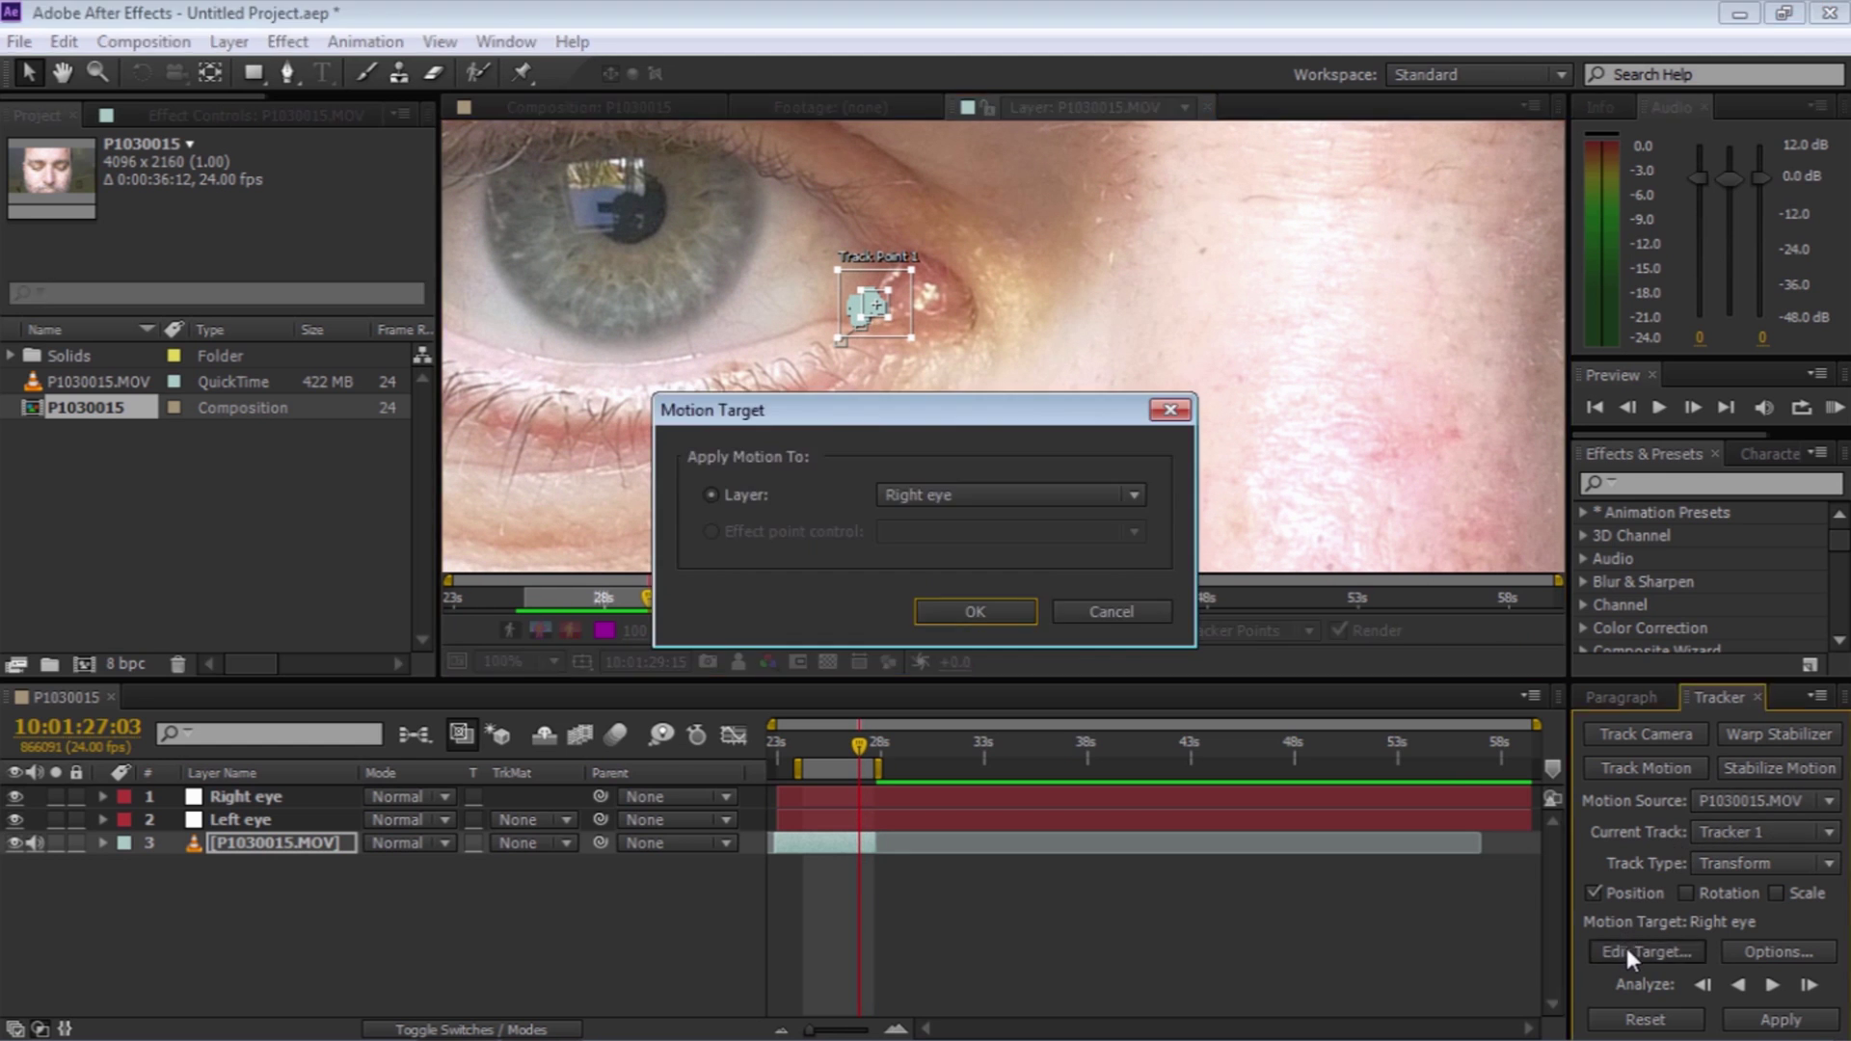
Set the Left eye null as the motion target and apply Tracker 1 in X and Y
left_click(1008, 489)
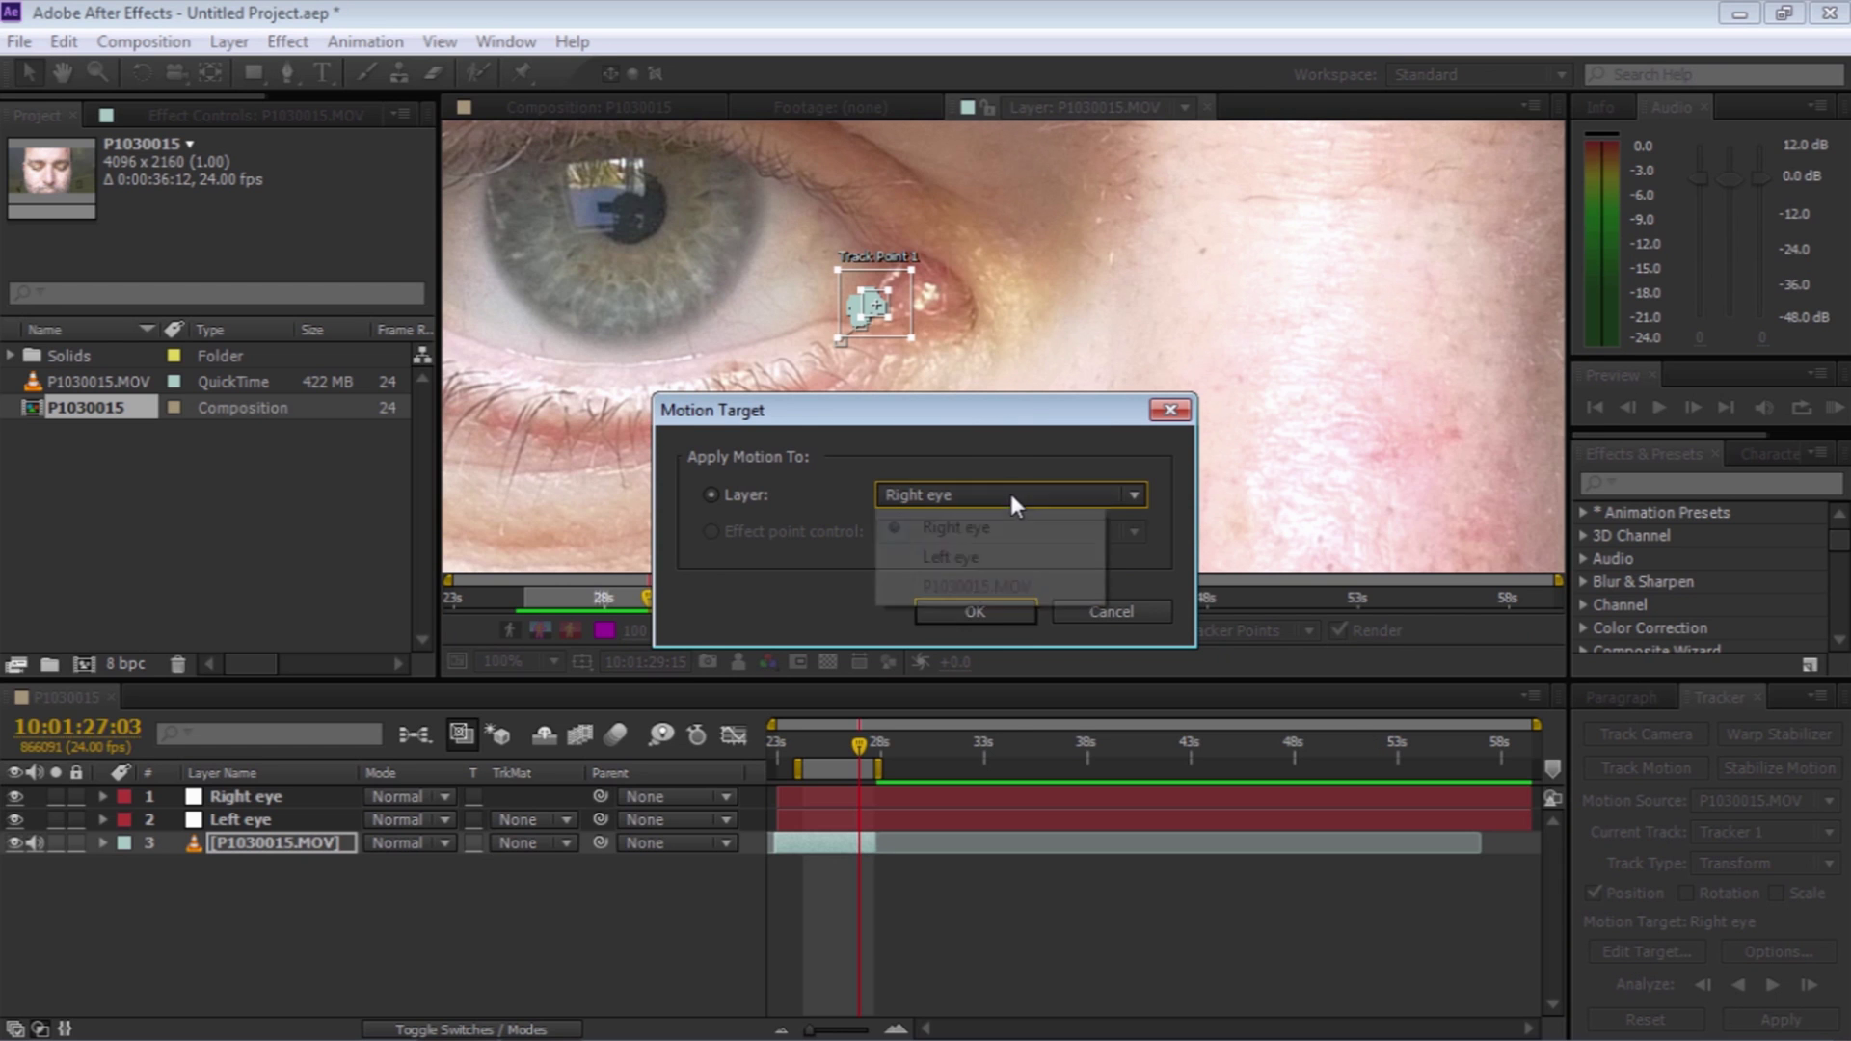
left_click(979, 559)
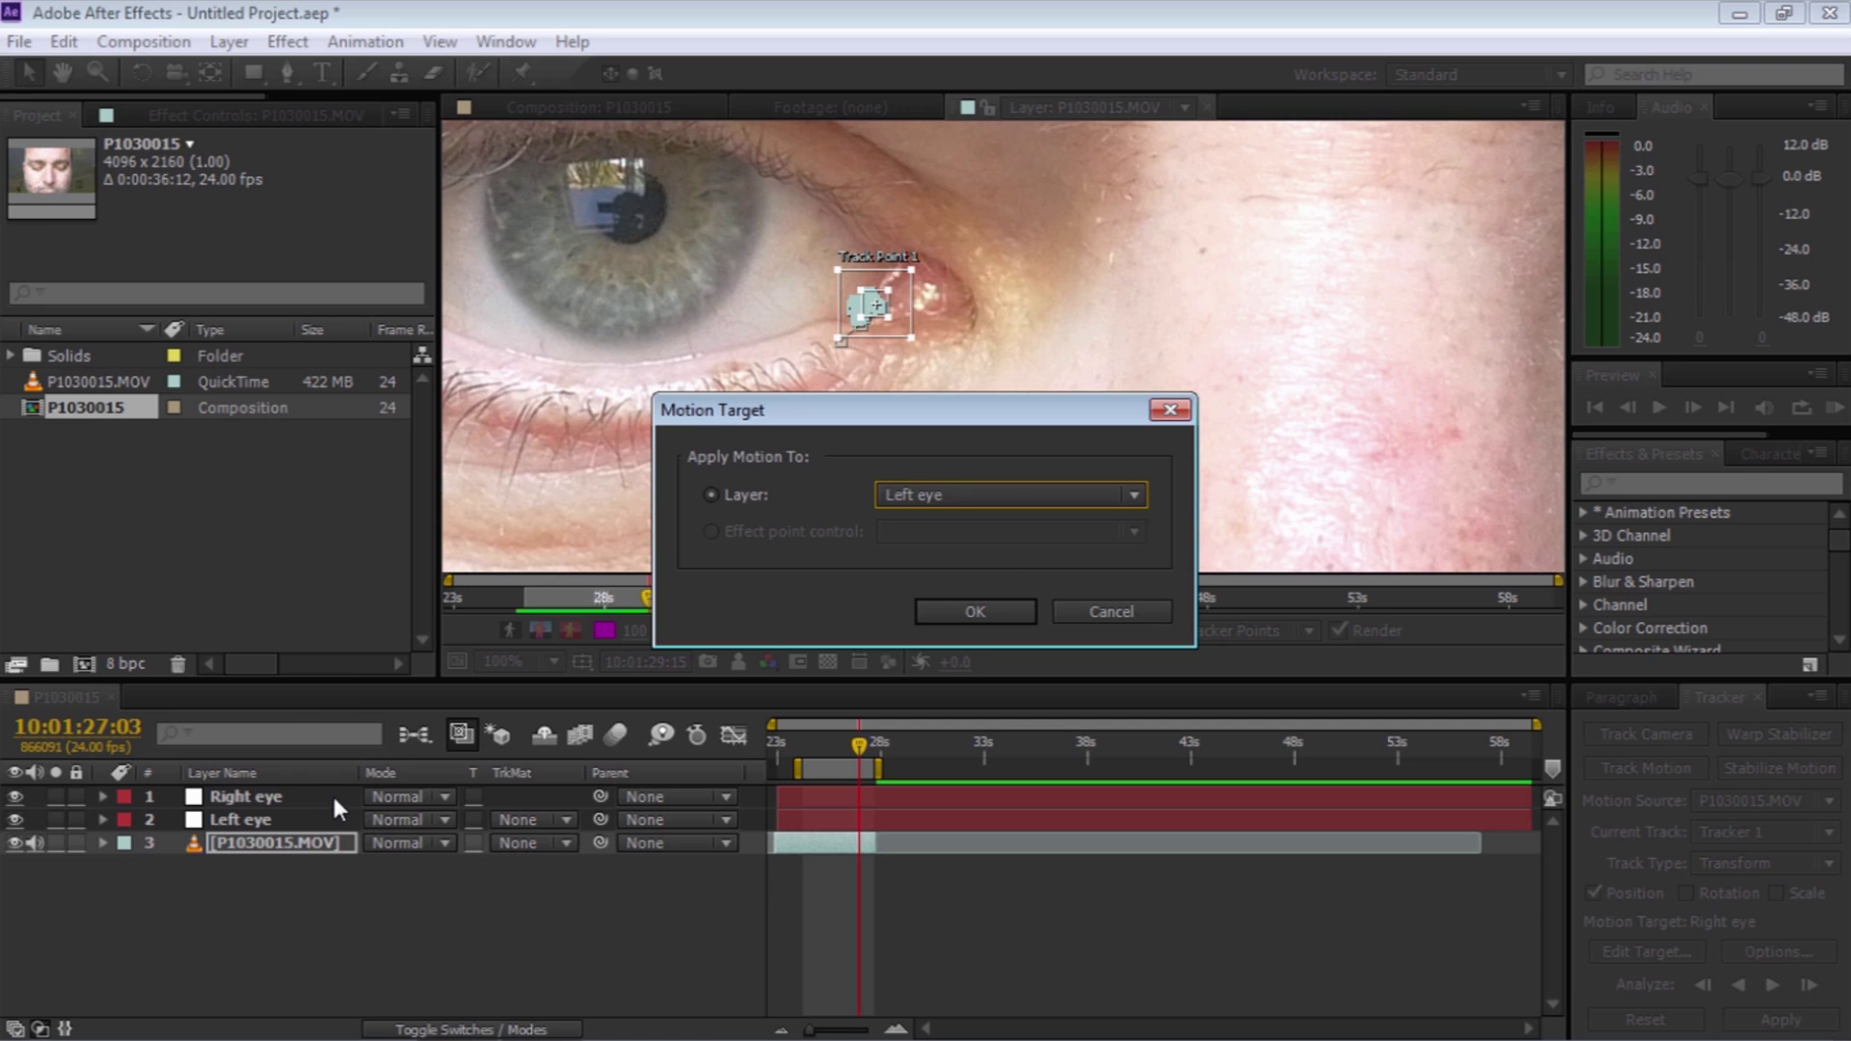
left_click(958, 622)
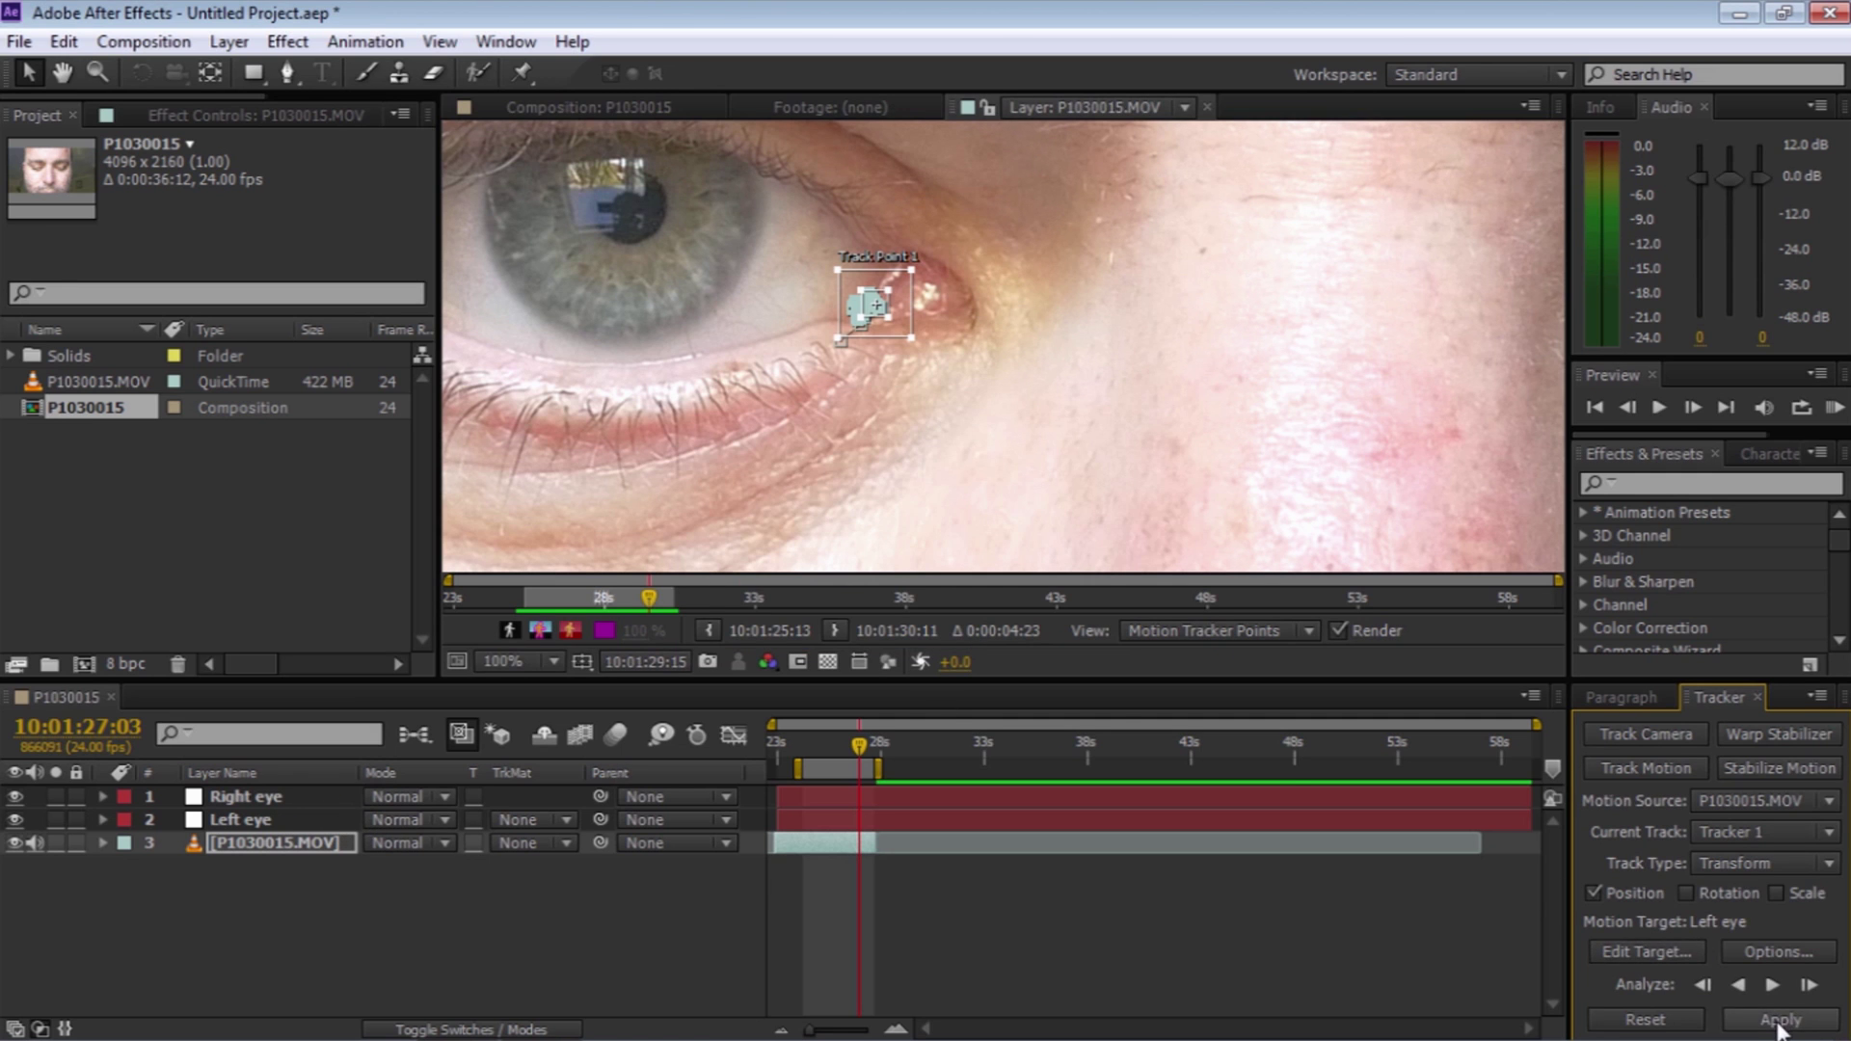
left_click(1778, 1019)
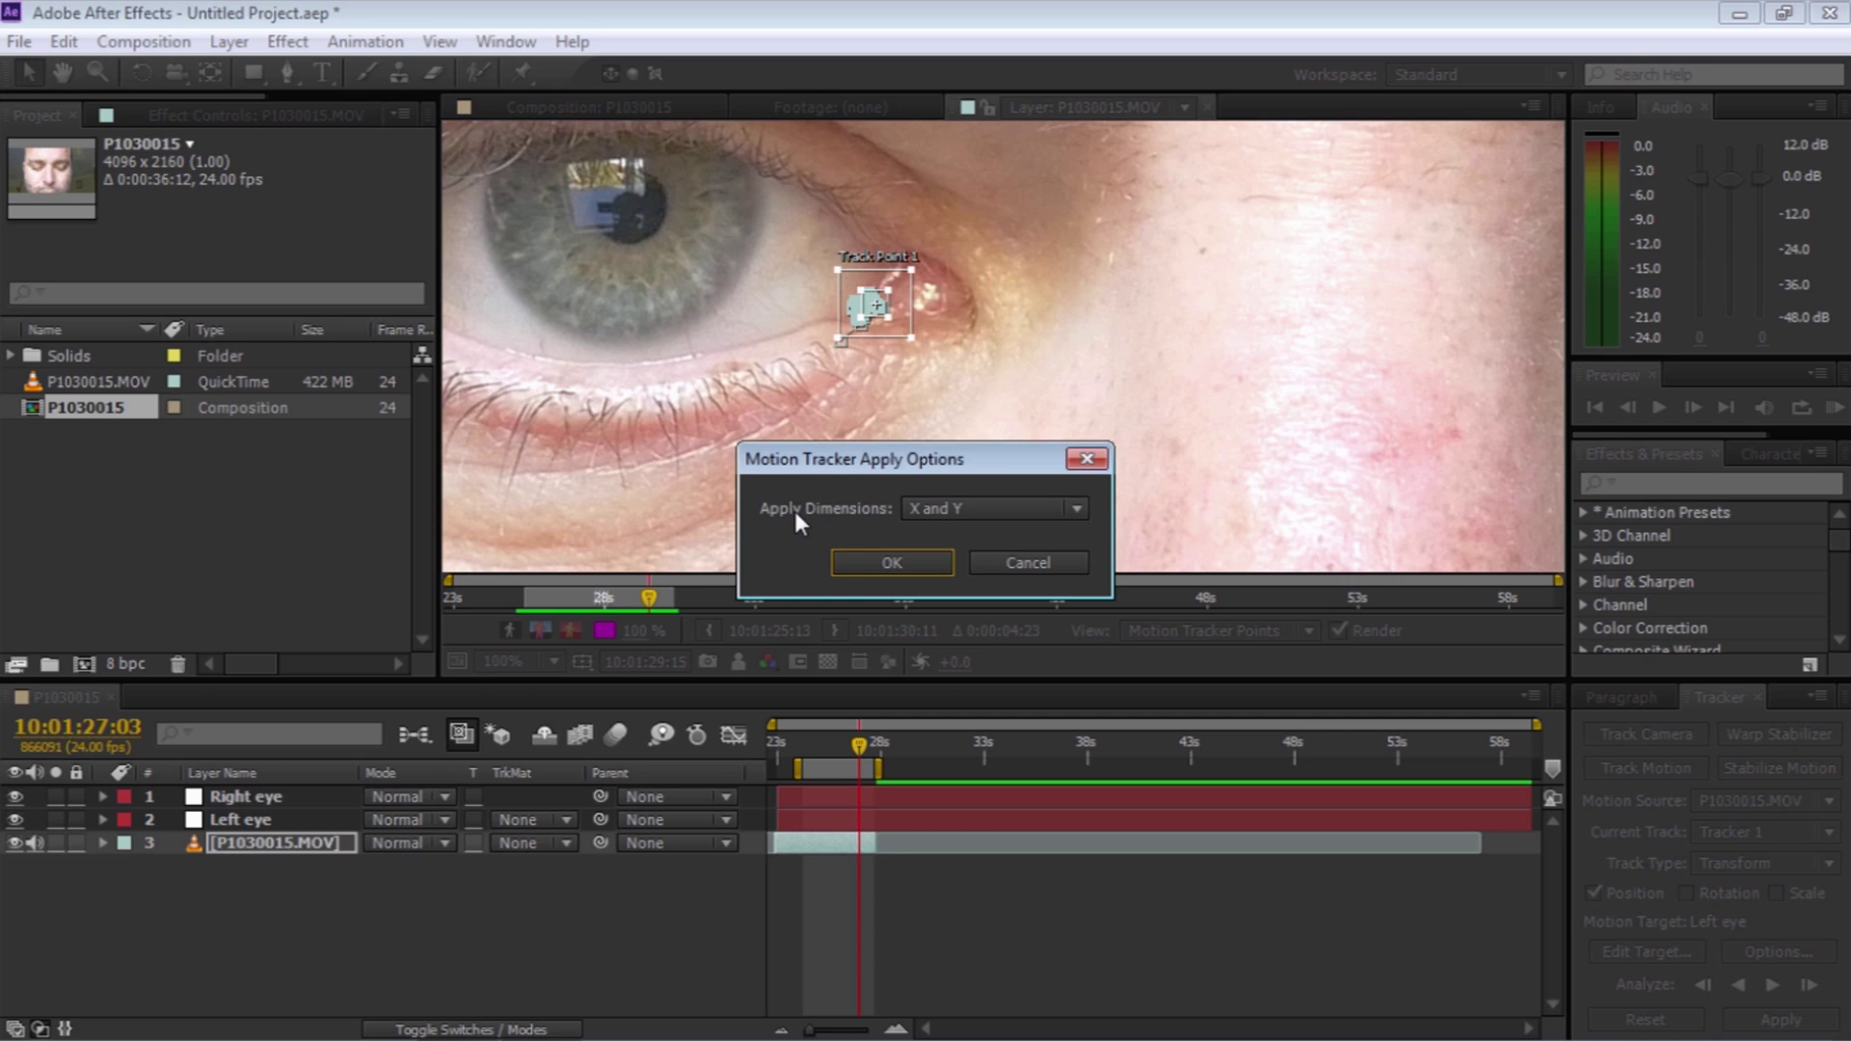
left_click(888, 555)
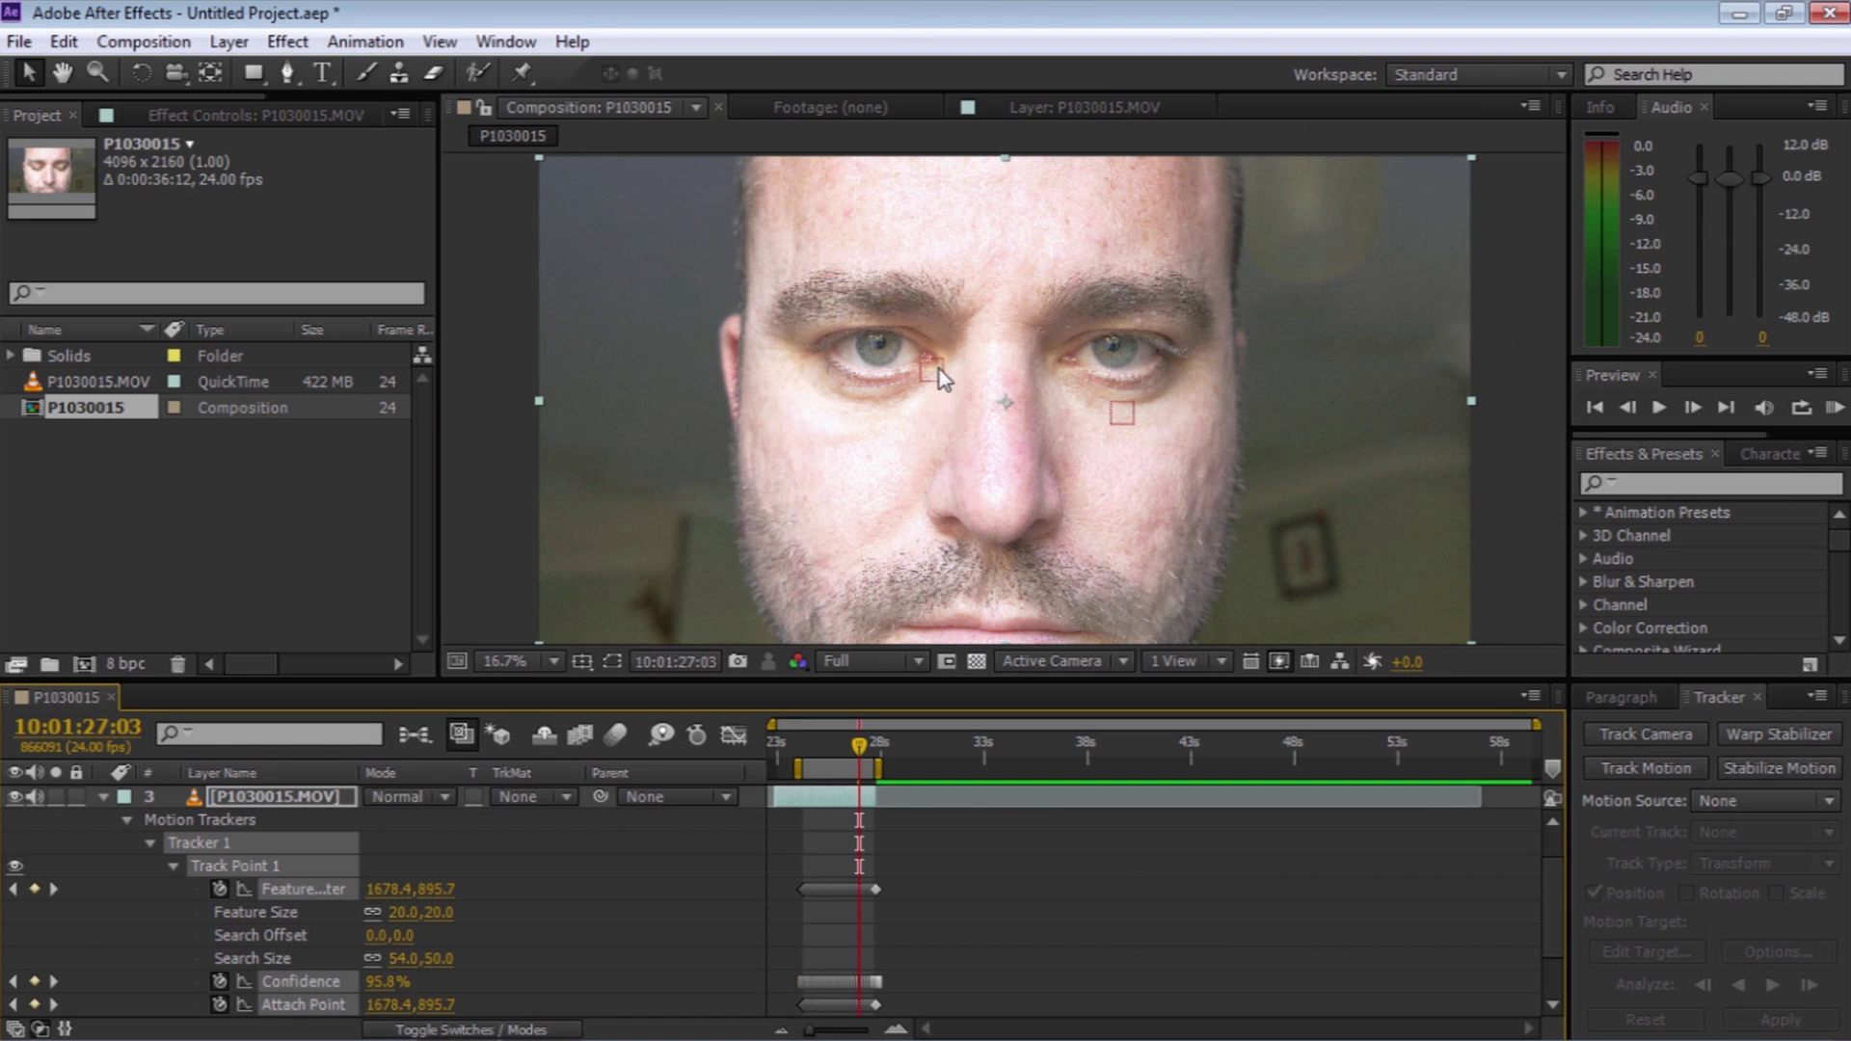
left_click_drag(861, 750, 807, 754)
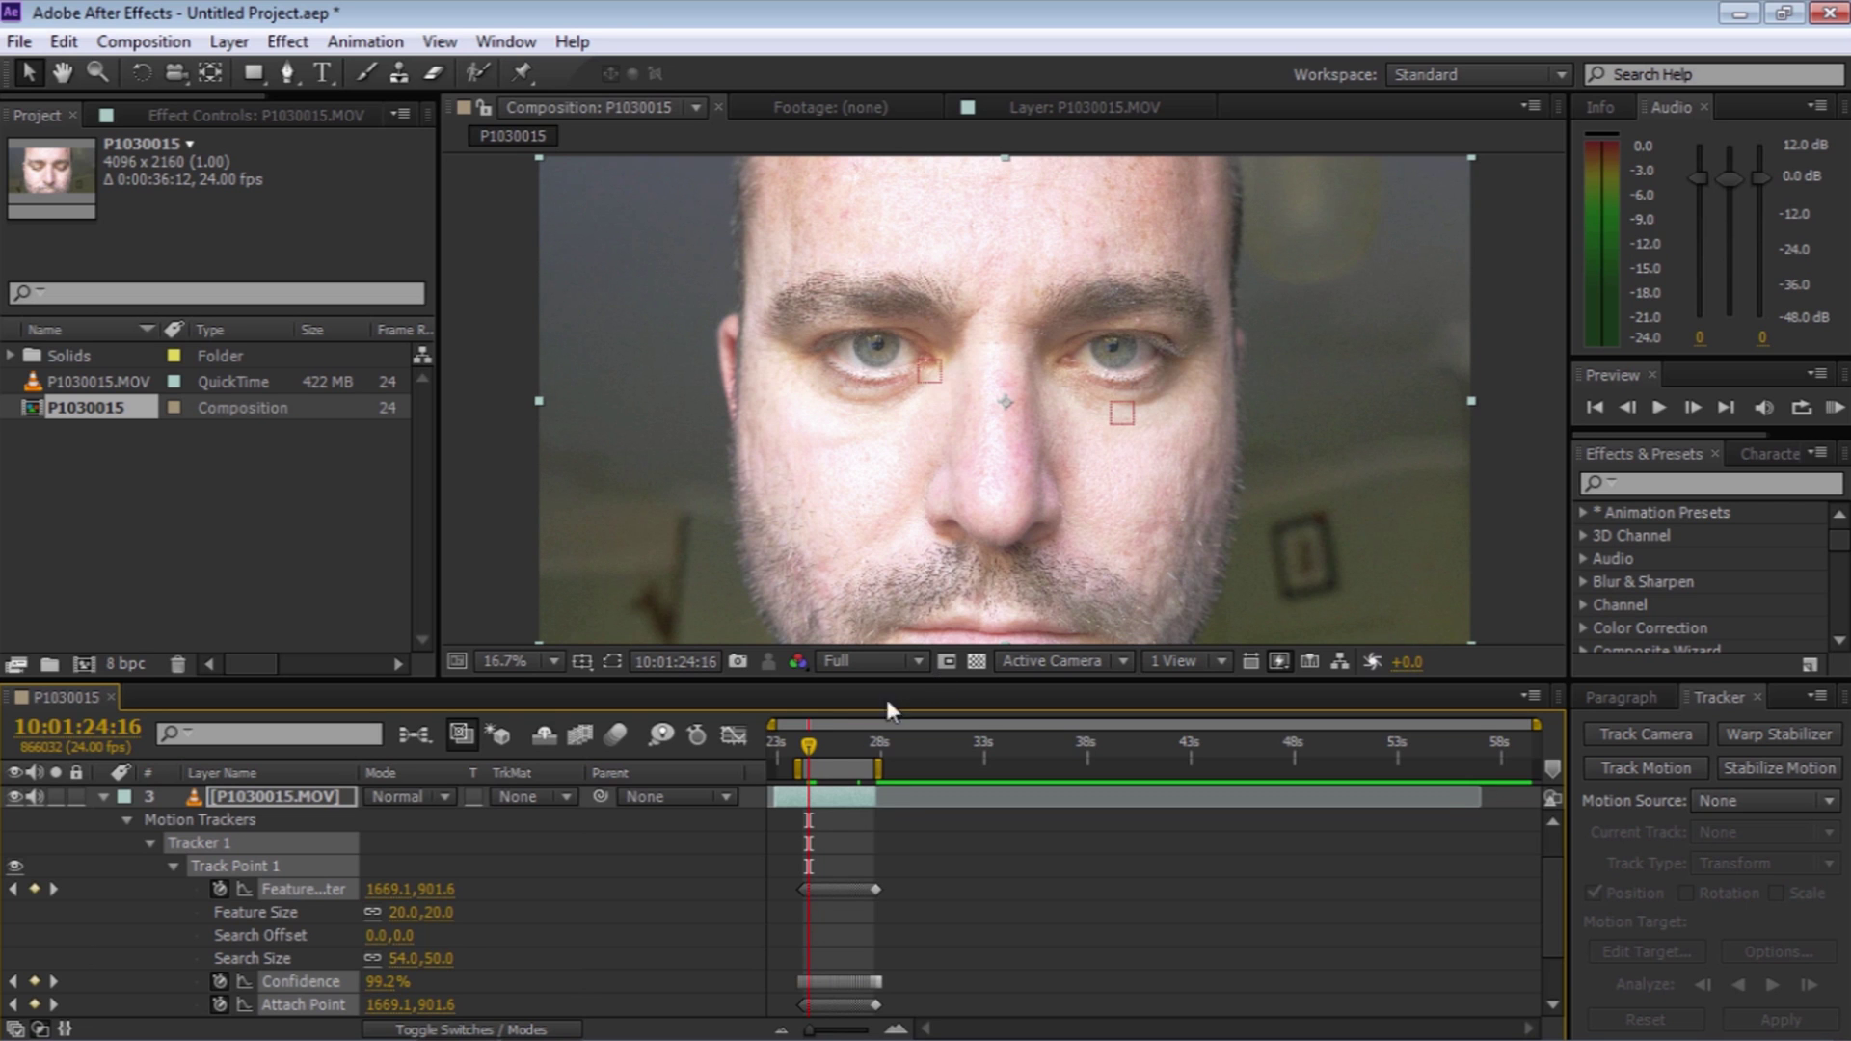
left_click(805, 743)
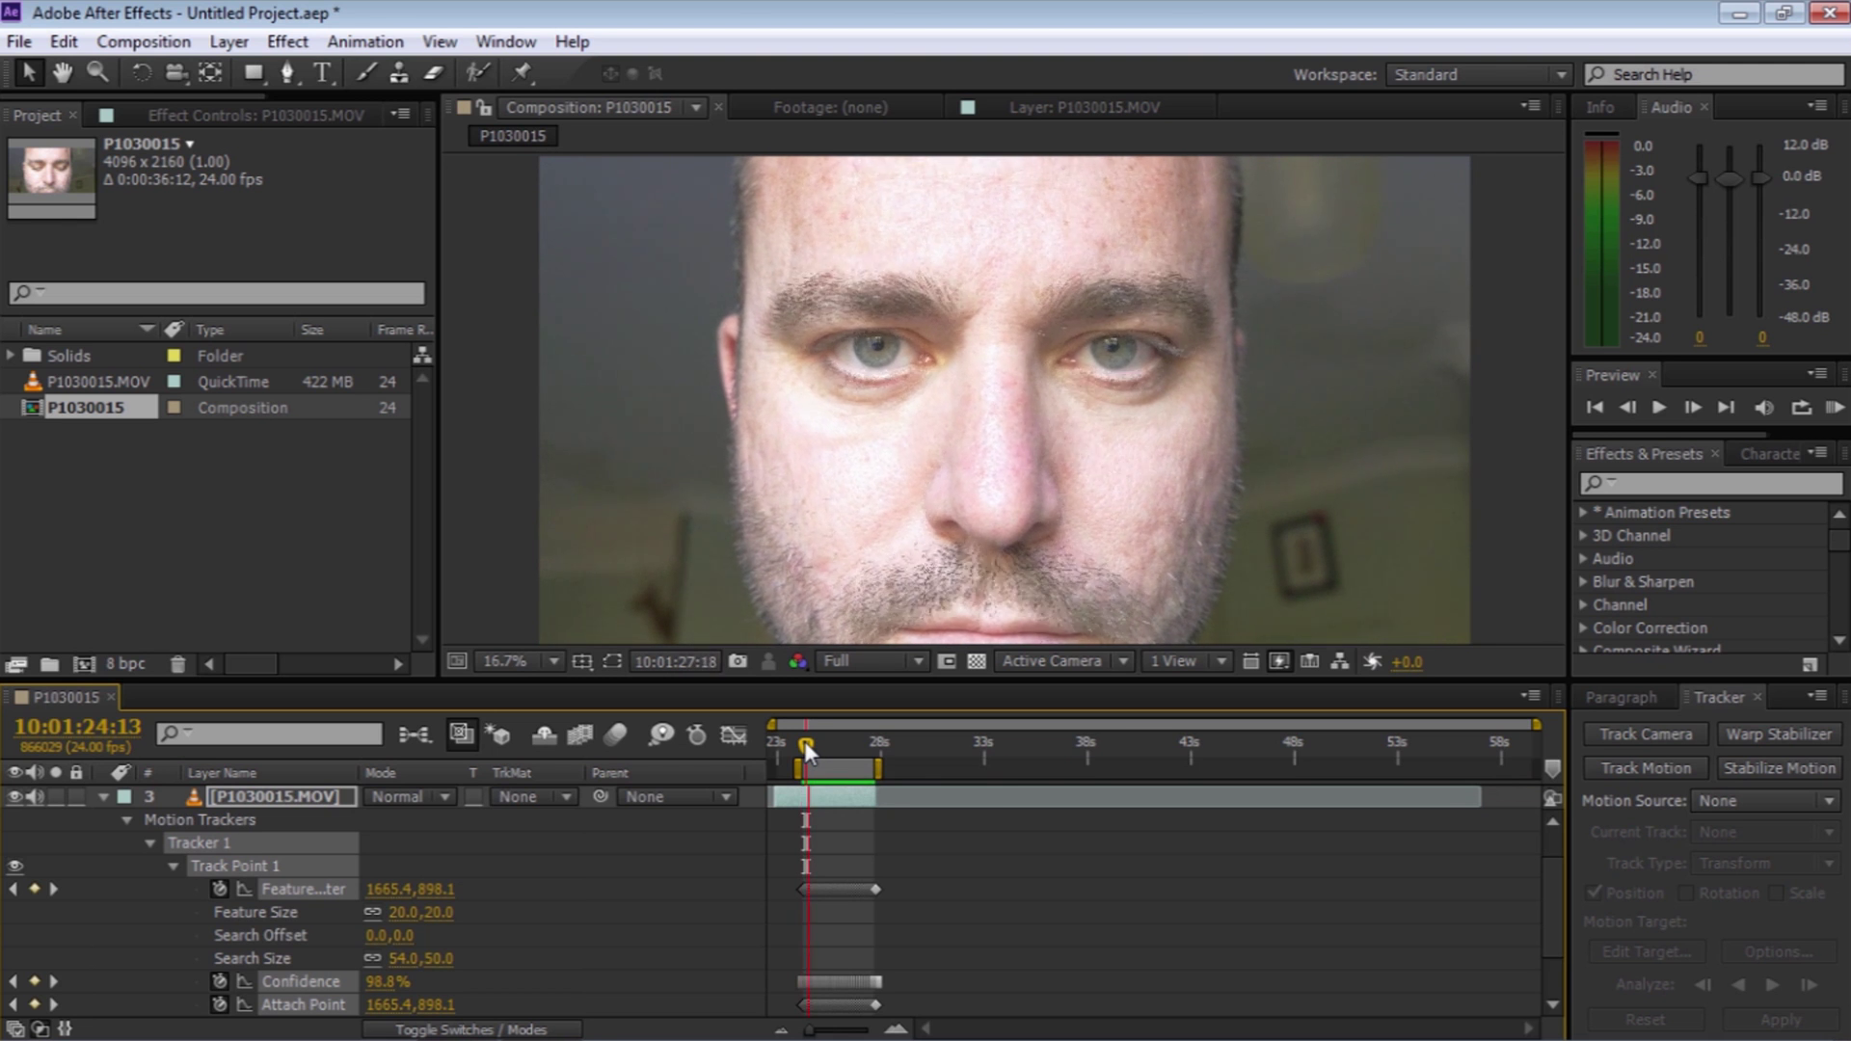
key("space")
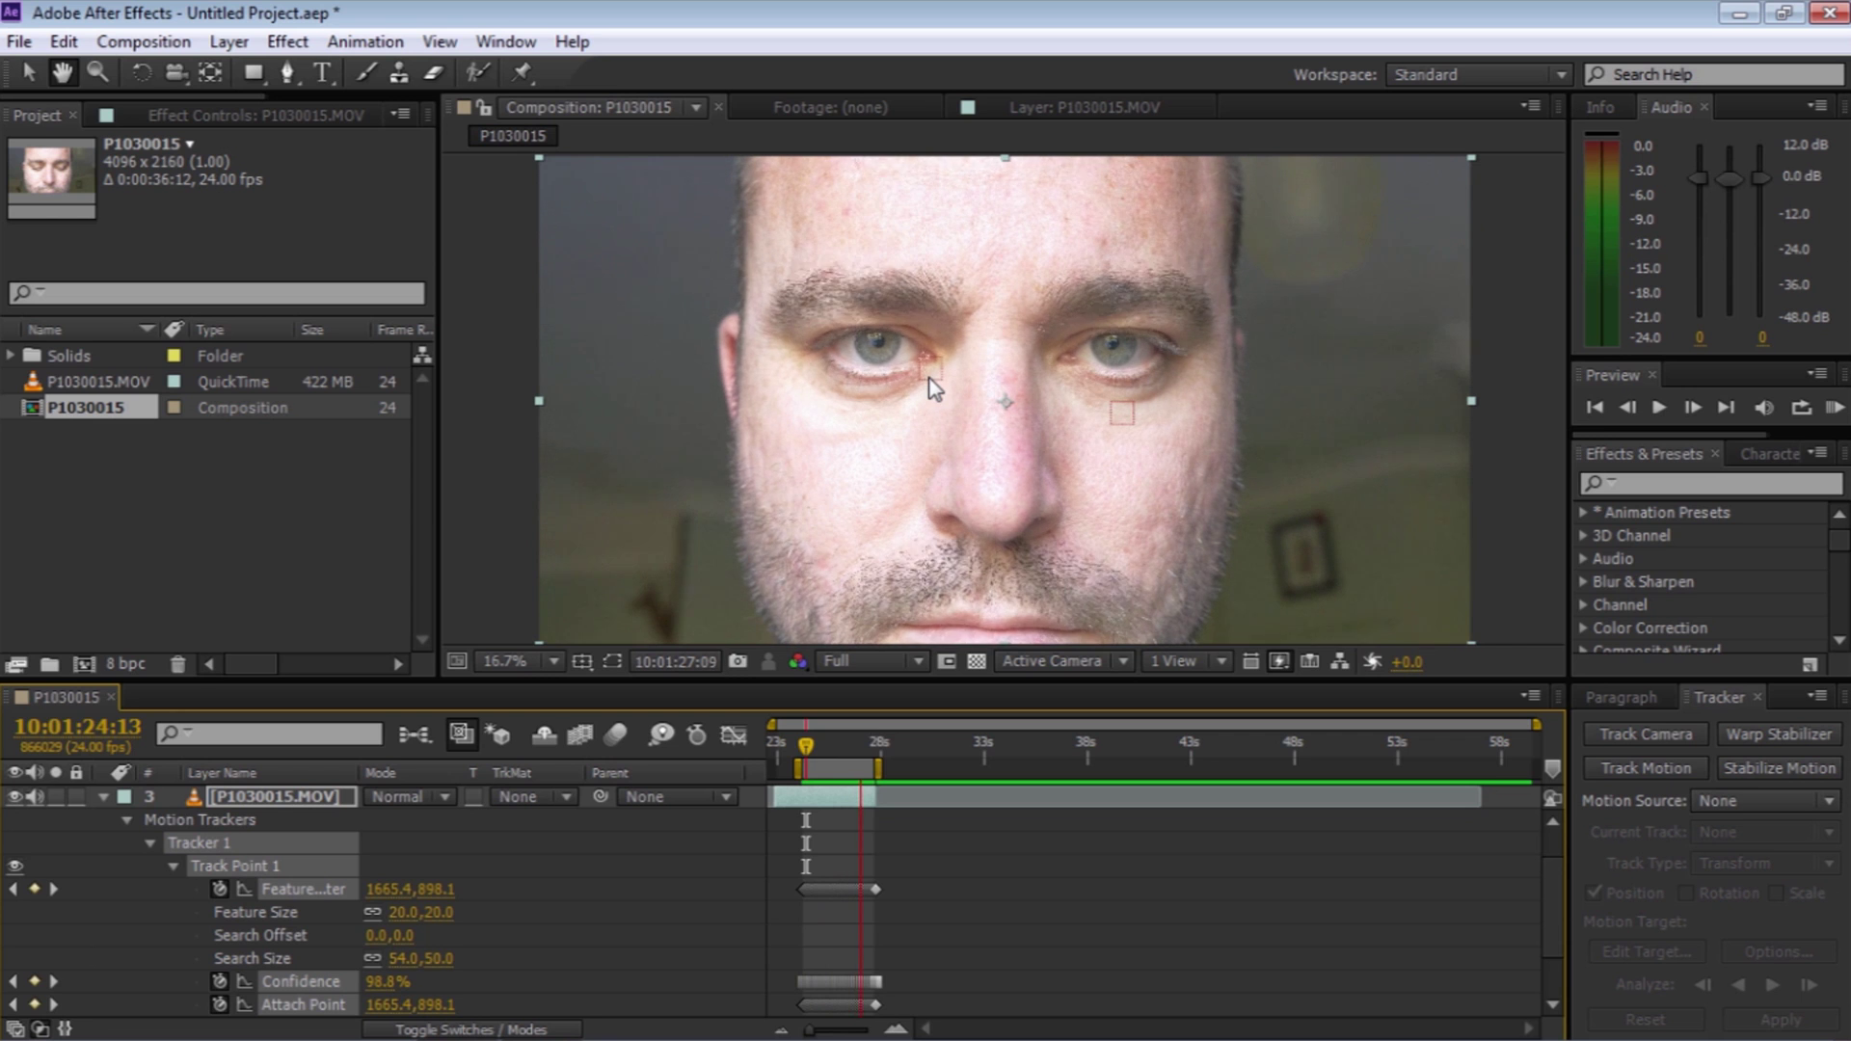
key("space")
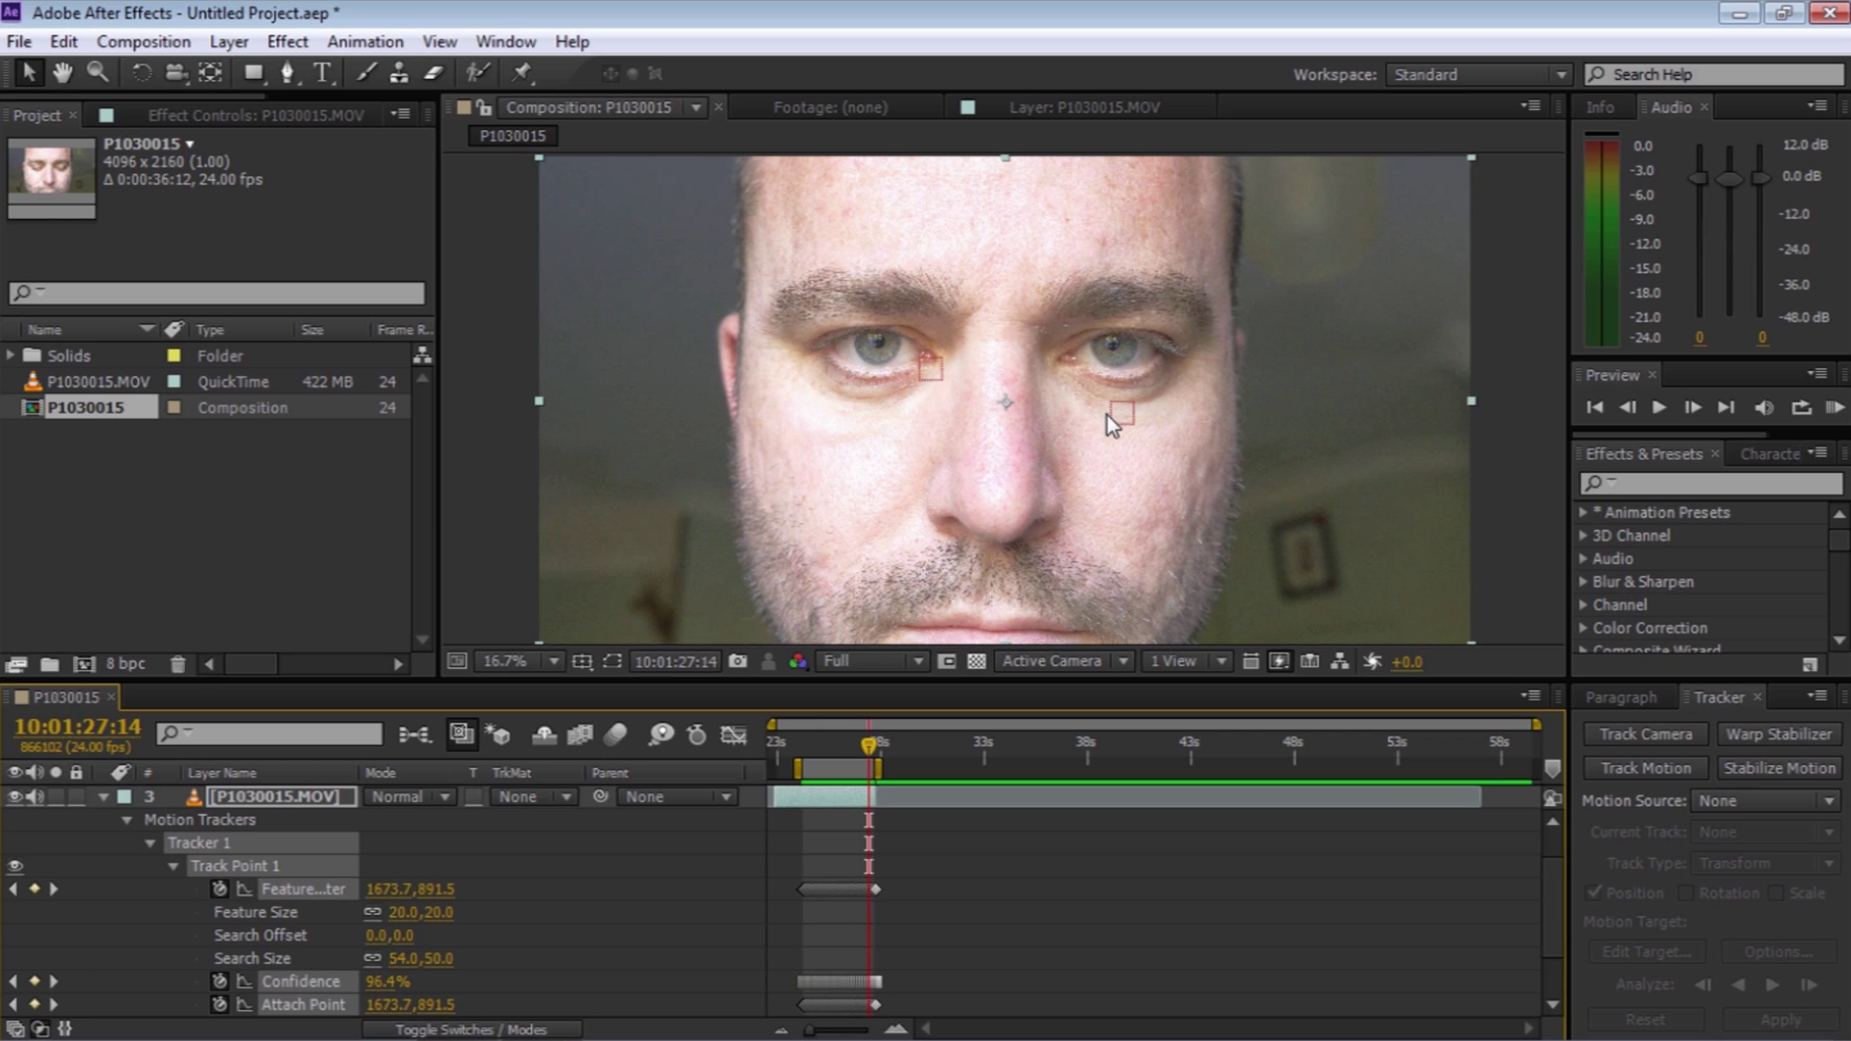
left_click_drag(875, 744, 803, 745)
left_click(103, 796)
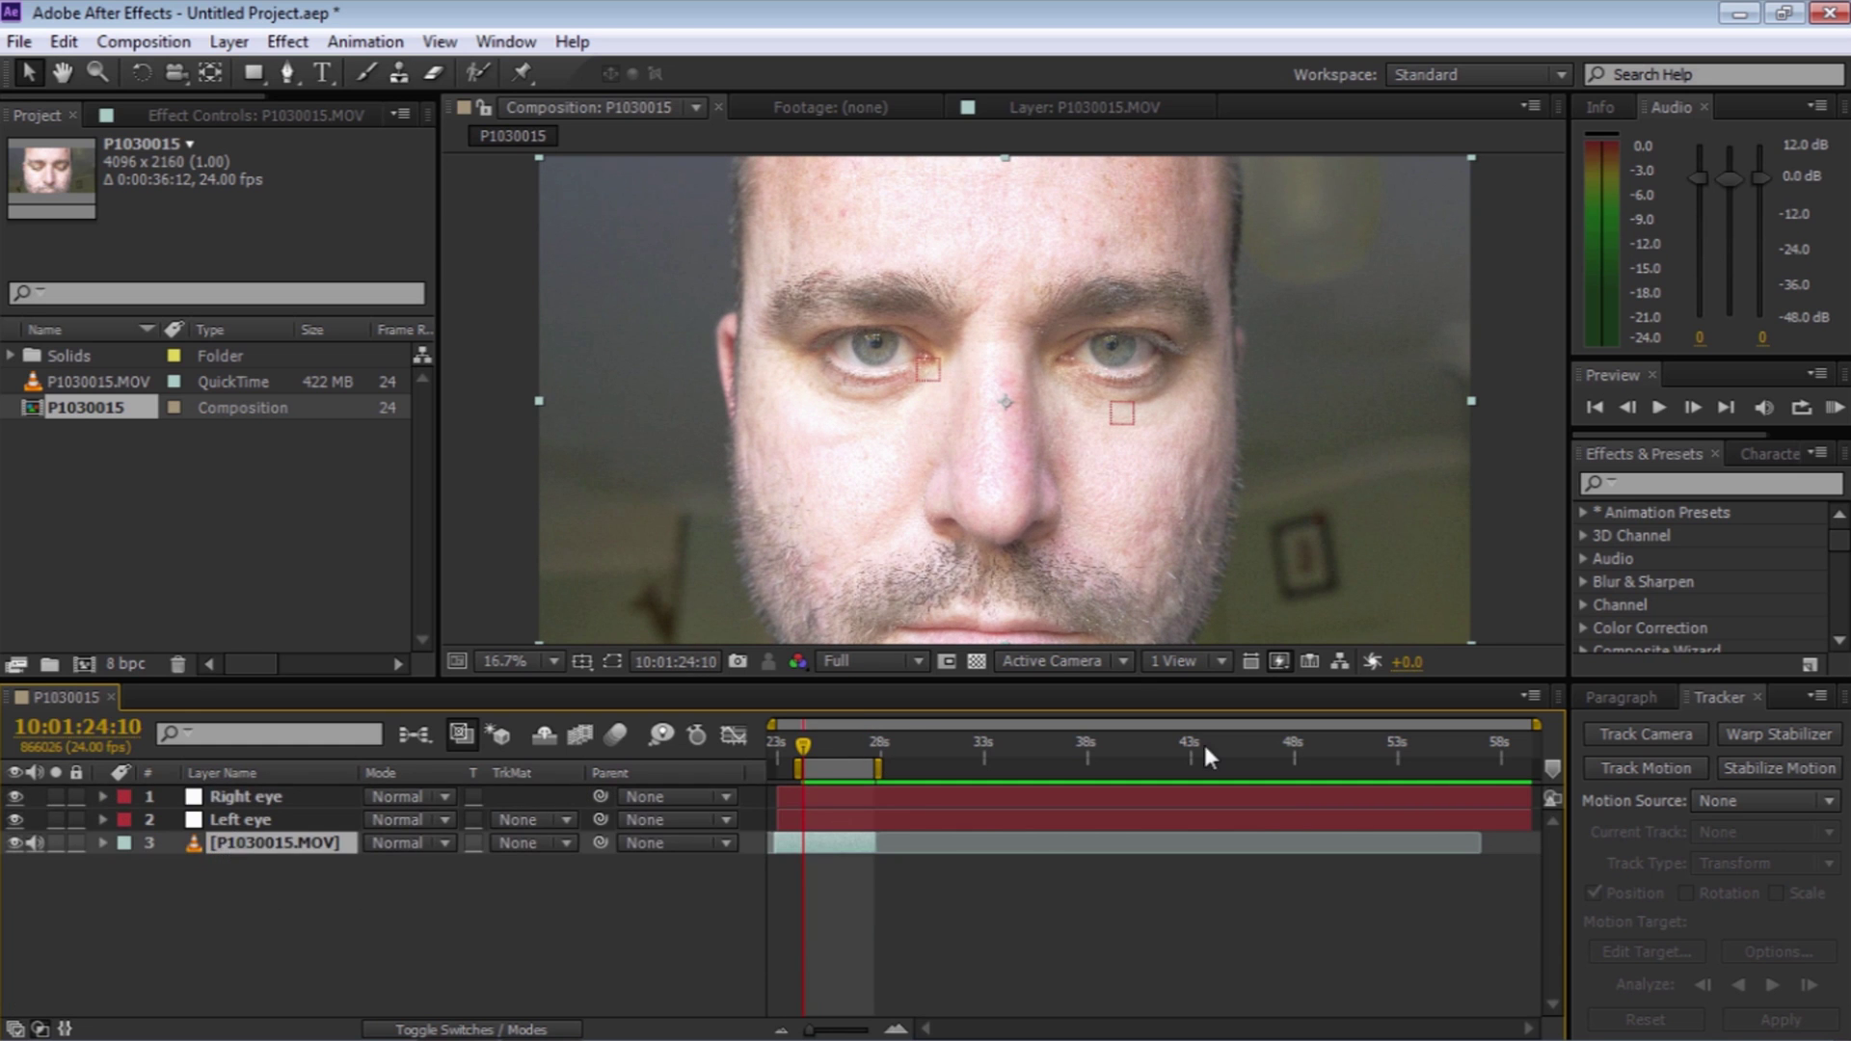
Start a second track on the right-hand eye's inner corner and analyze it forward
left_click(1657, 766)
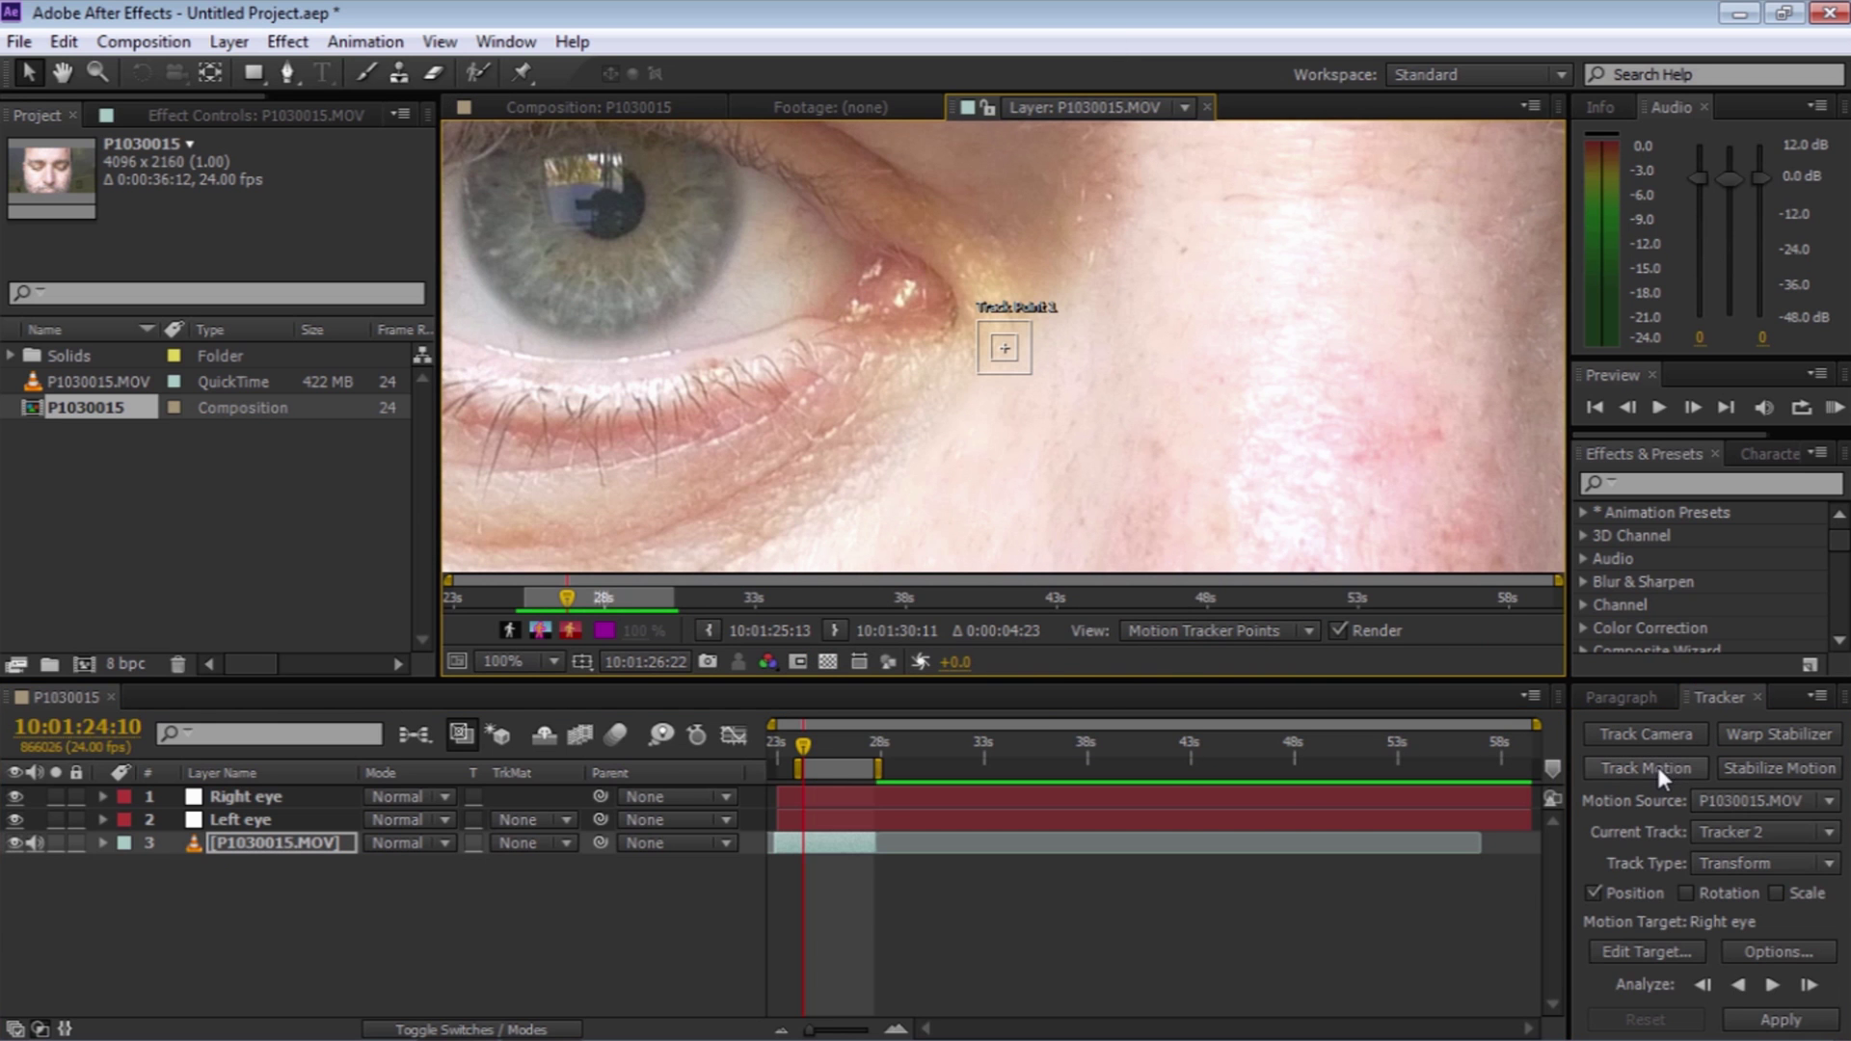
left_click_drag(1219, 347, 793, 351)
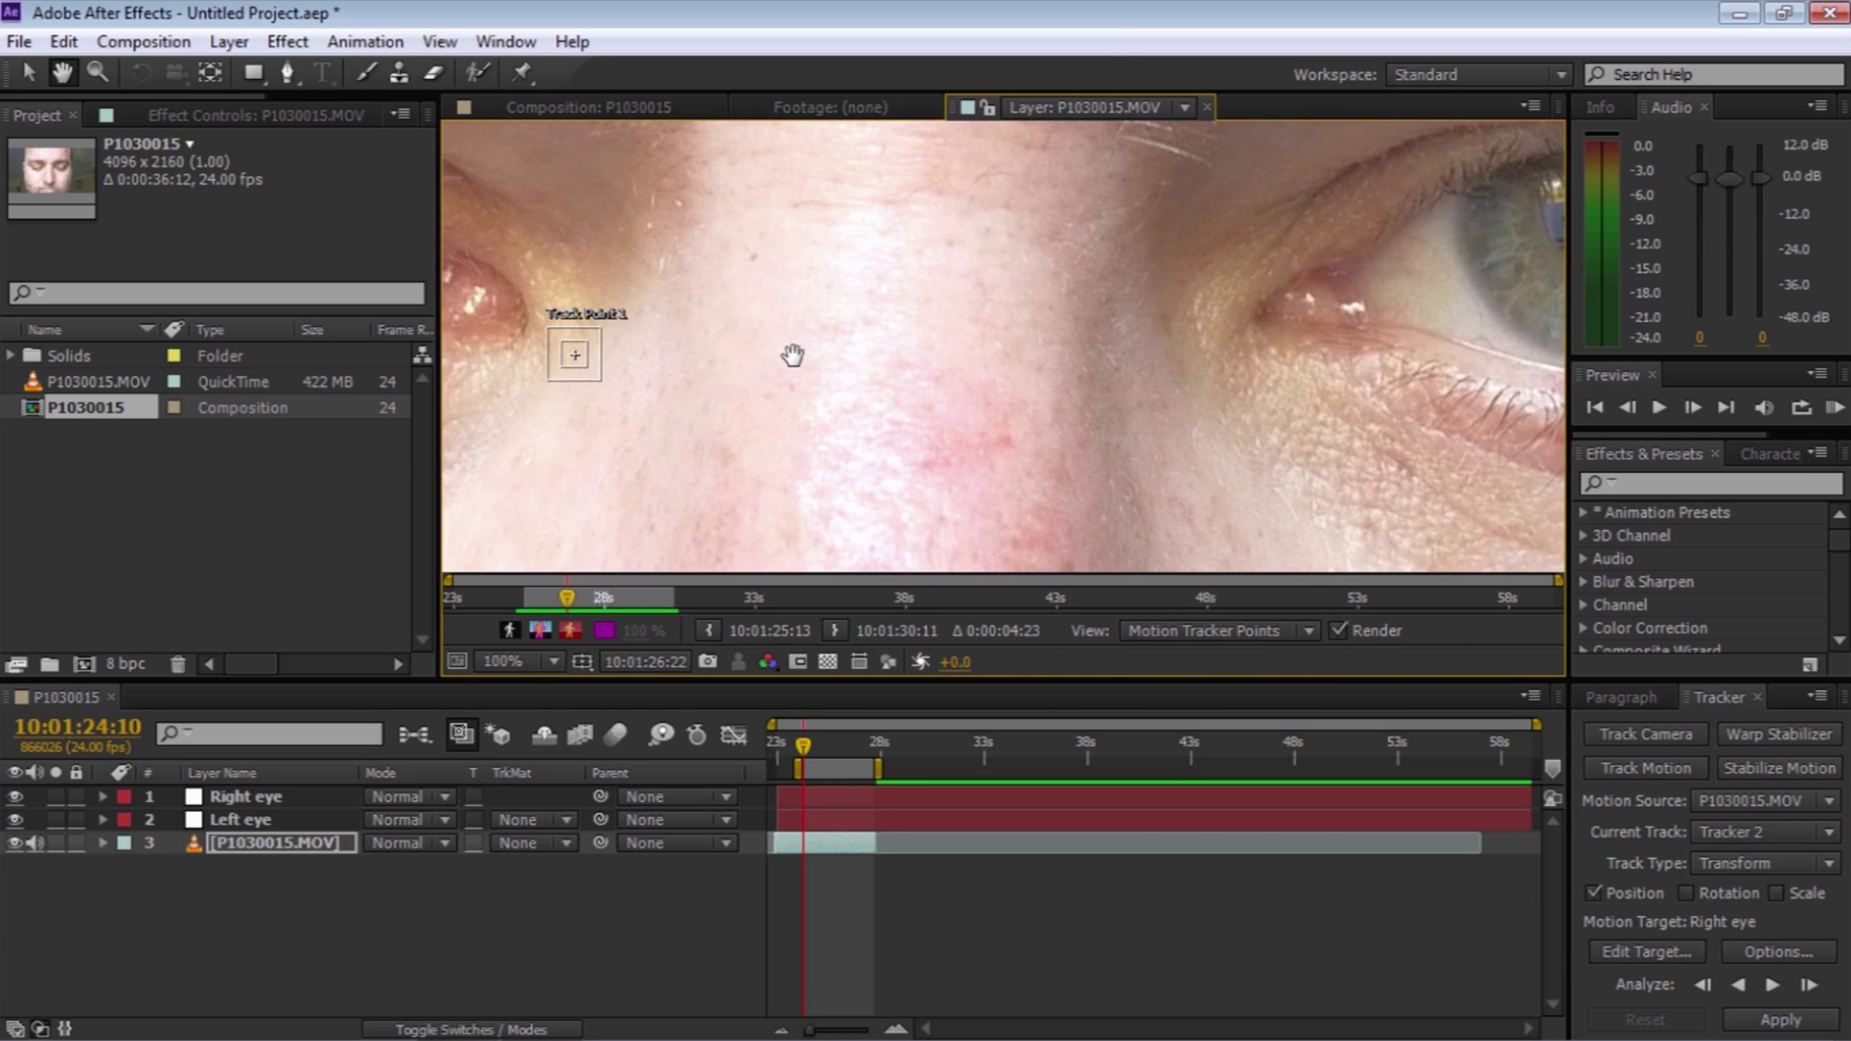
left_click_drag(595, 343, 1372, 308)
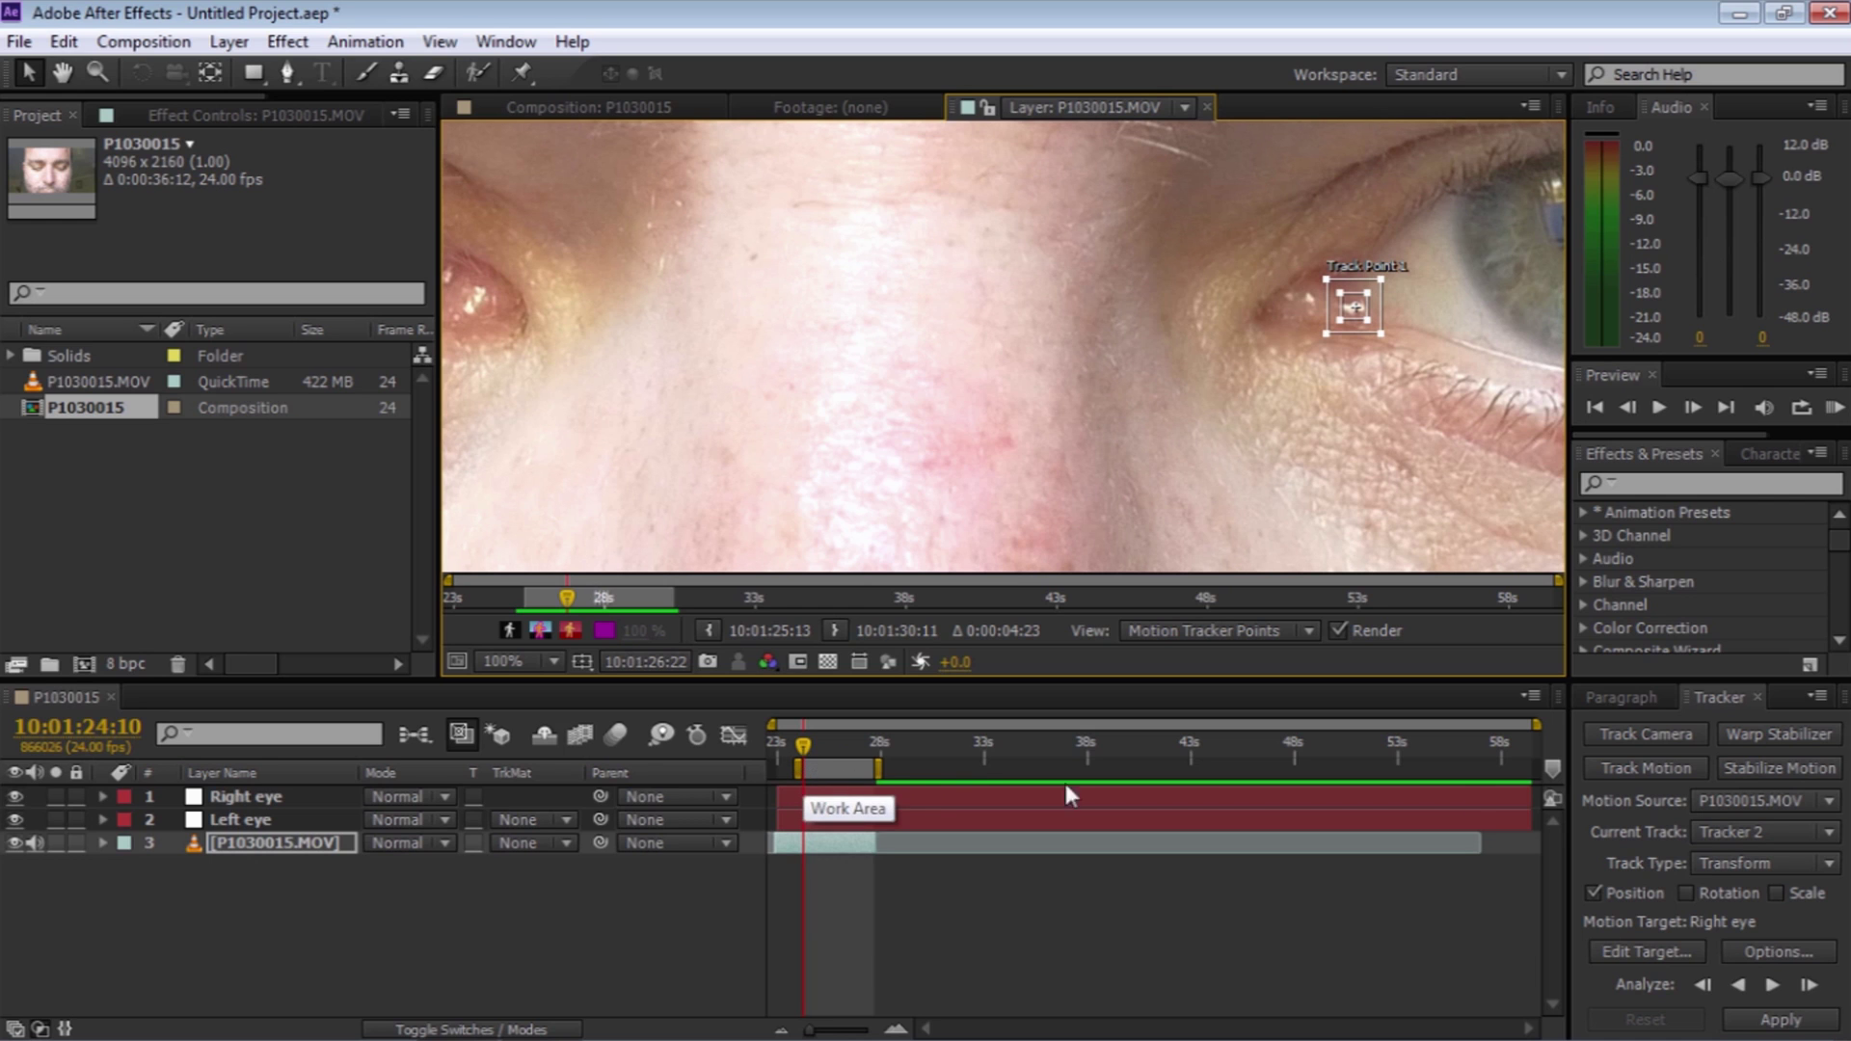
left_click(1778, 981)
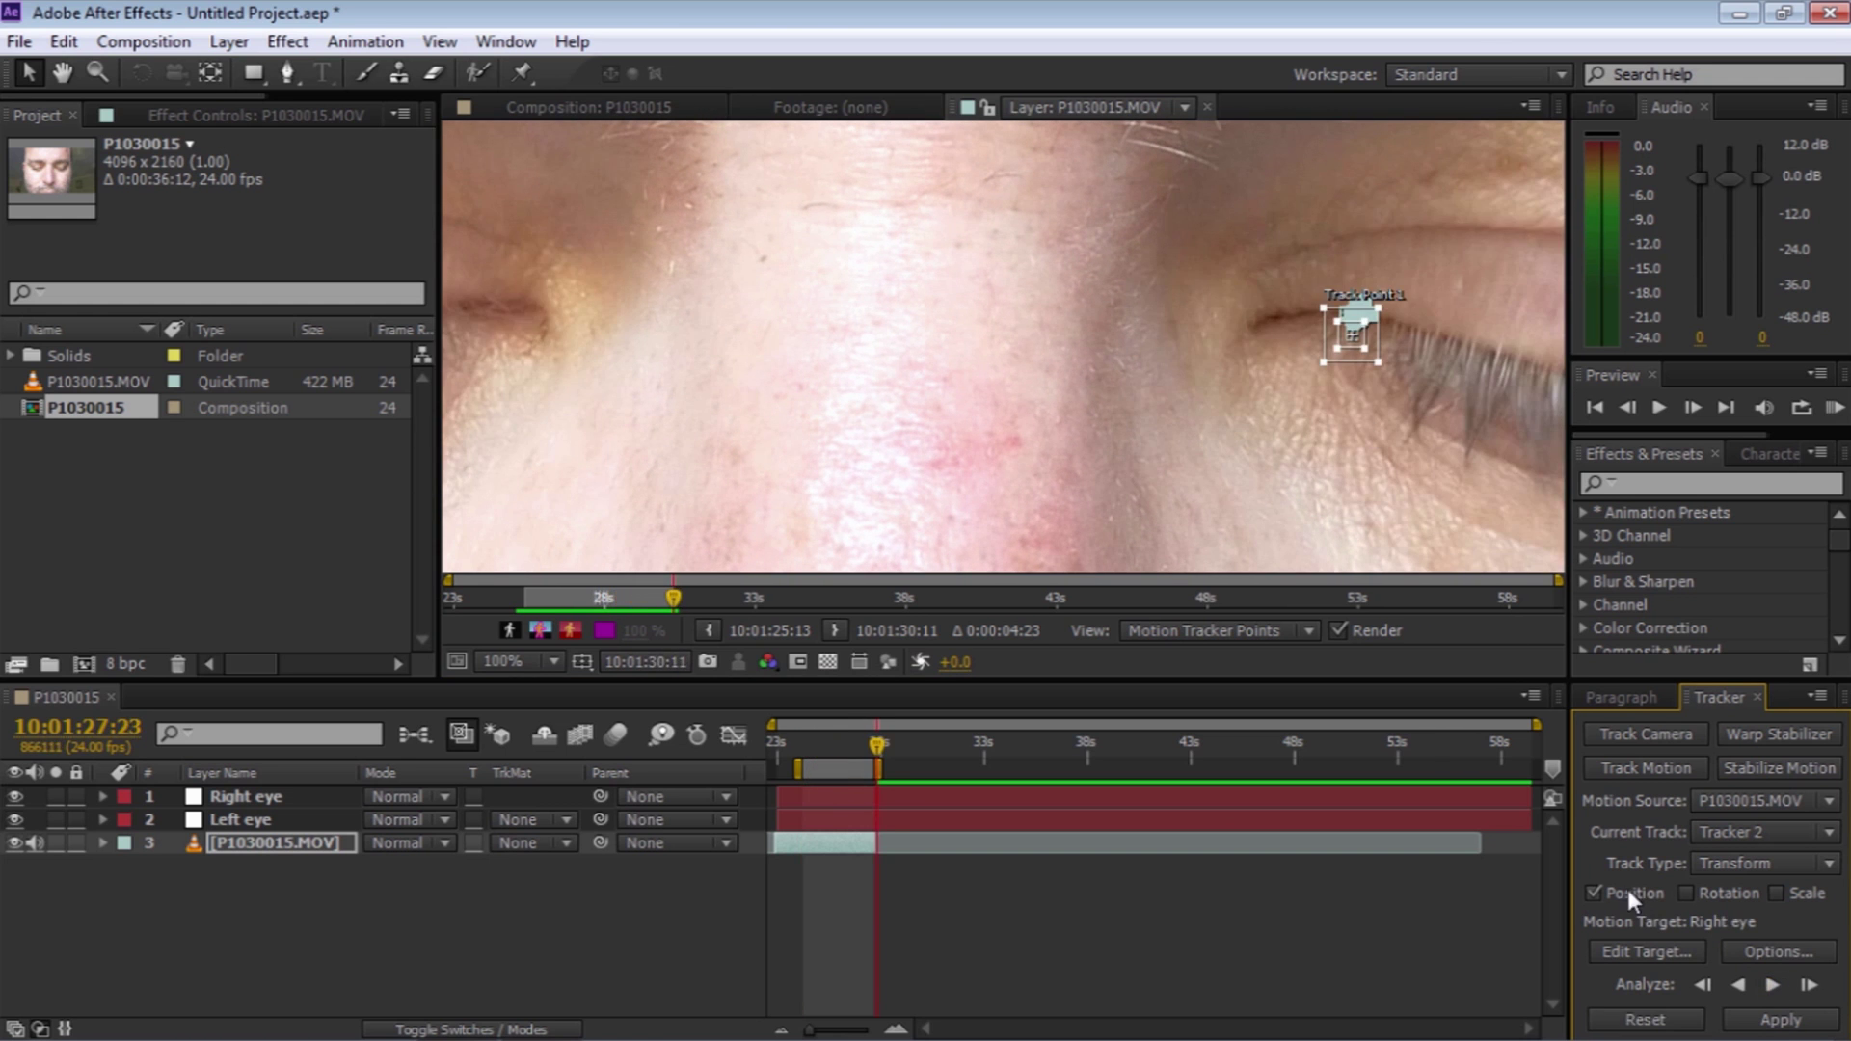
left_click(1656, 949)
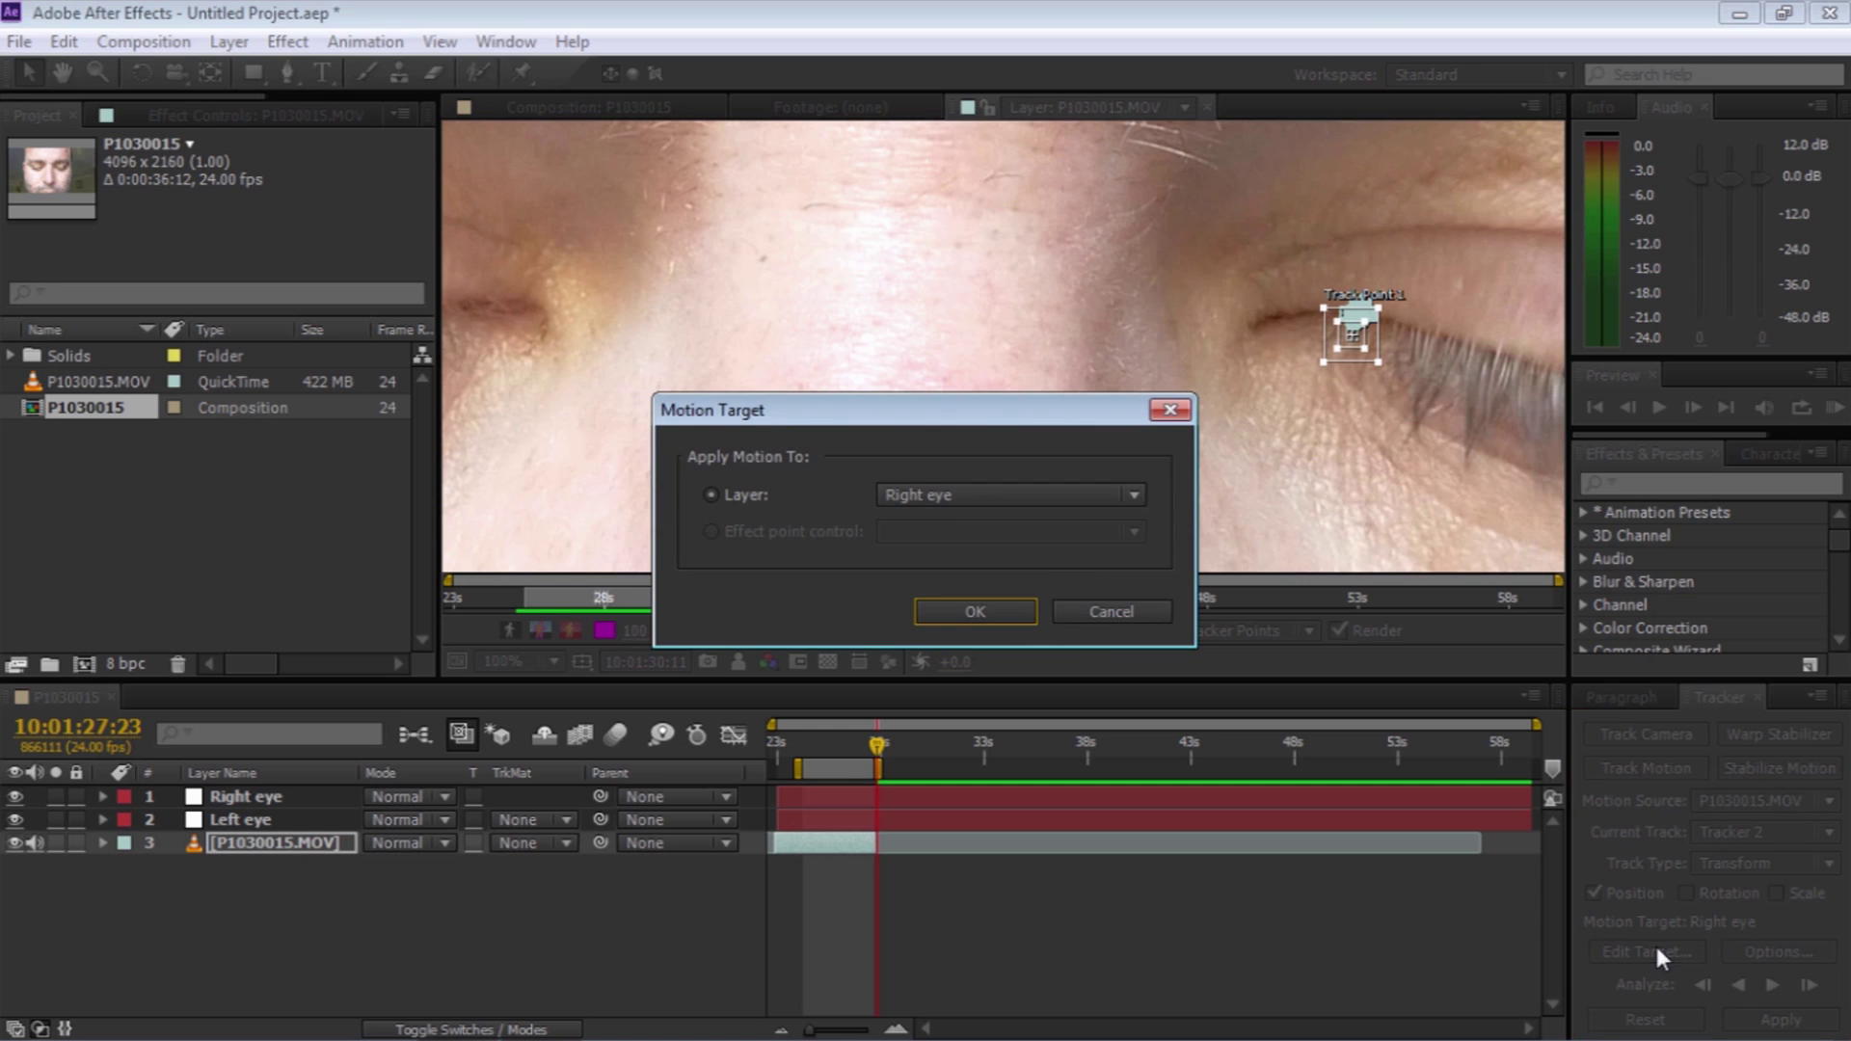
Target the Right eye null, apply Tracker 2 in X and Y, and collapse the timeline properties
left_click(988, 494)
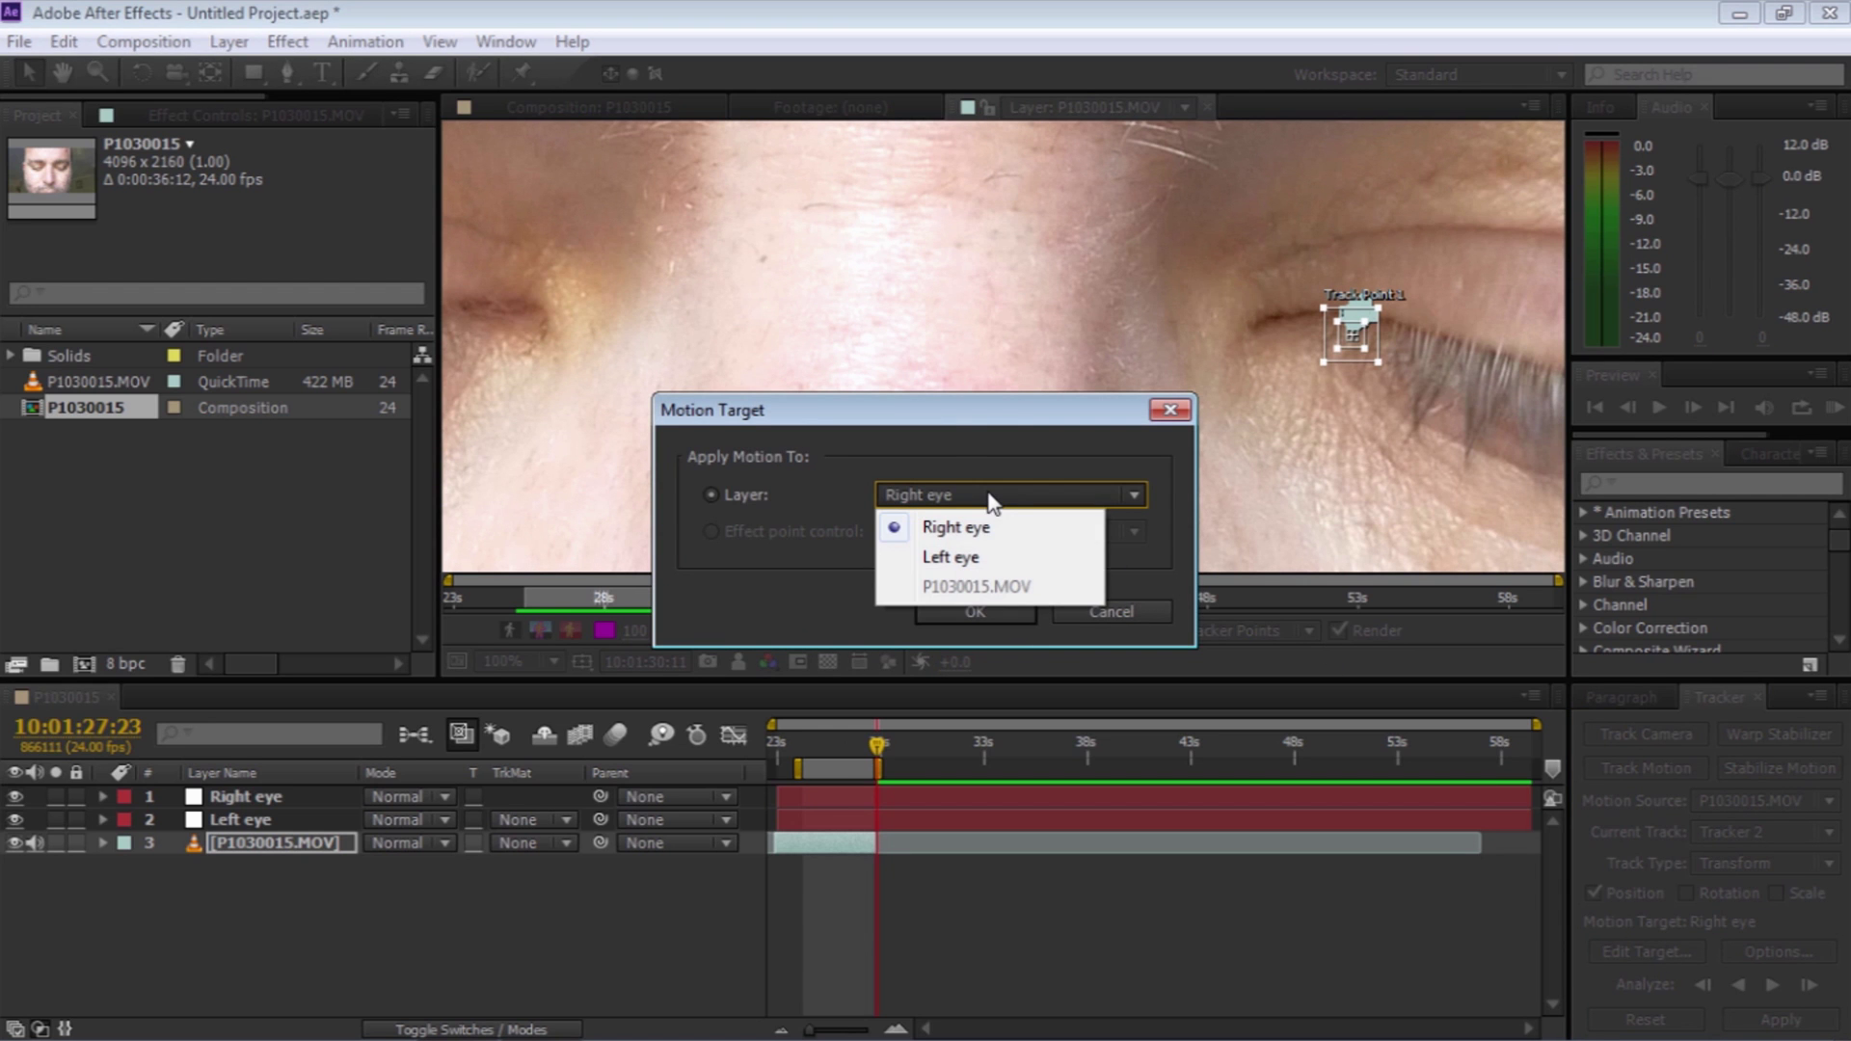
left_click(989, 526)
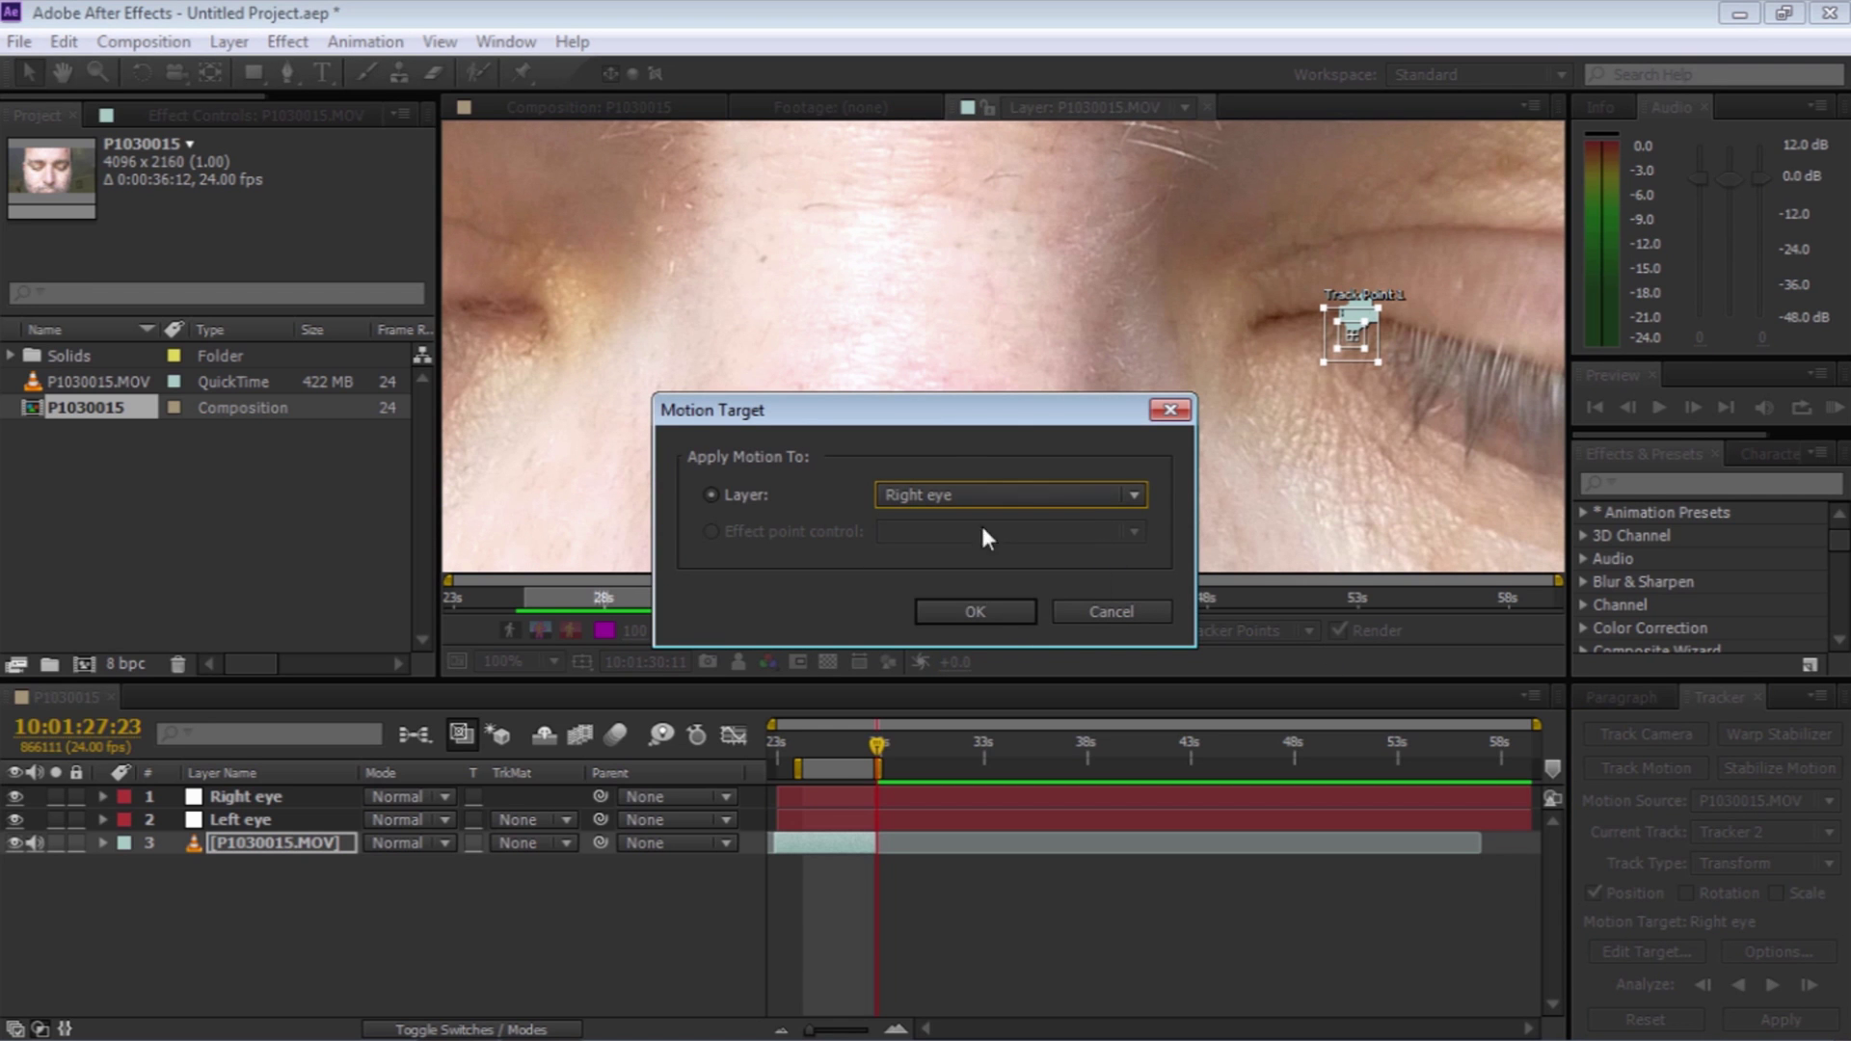
left_click(983, 611)
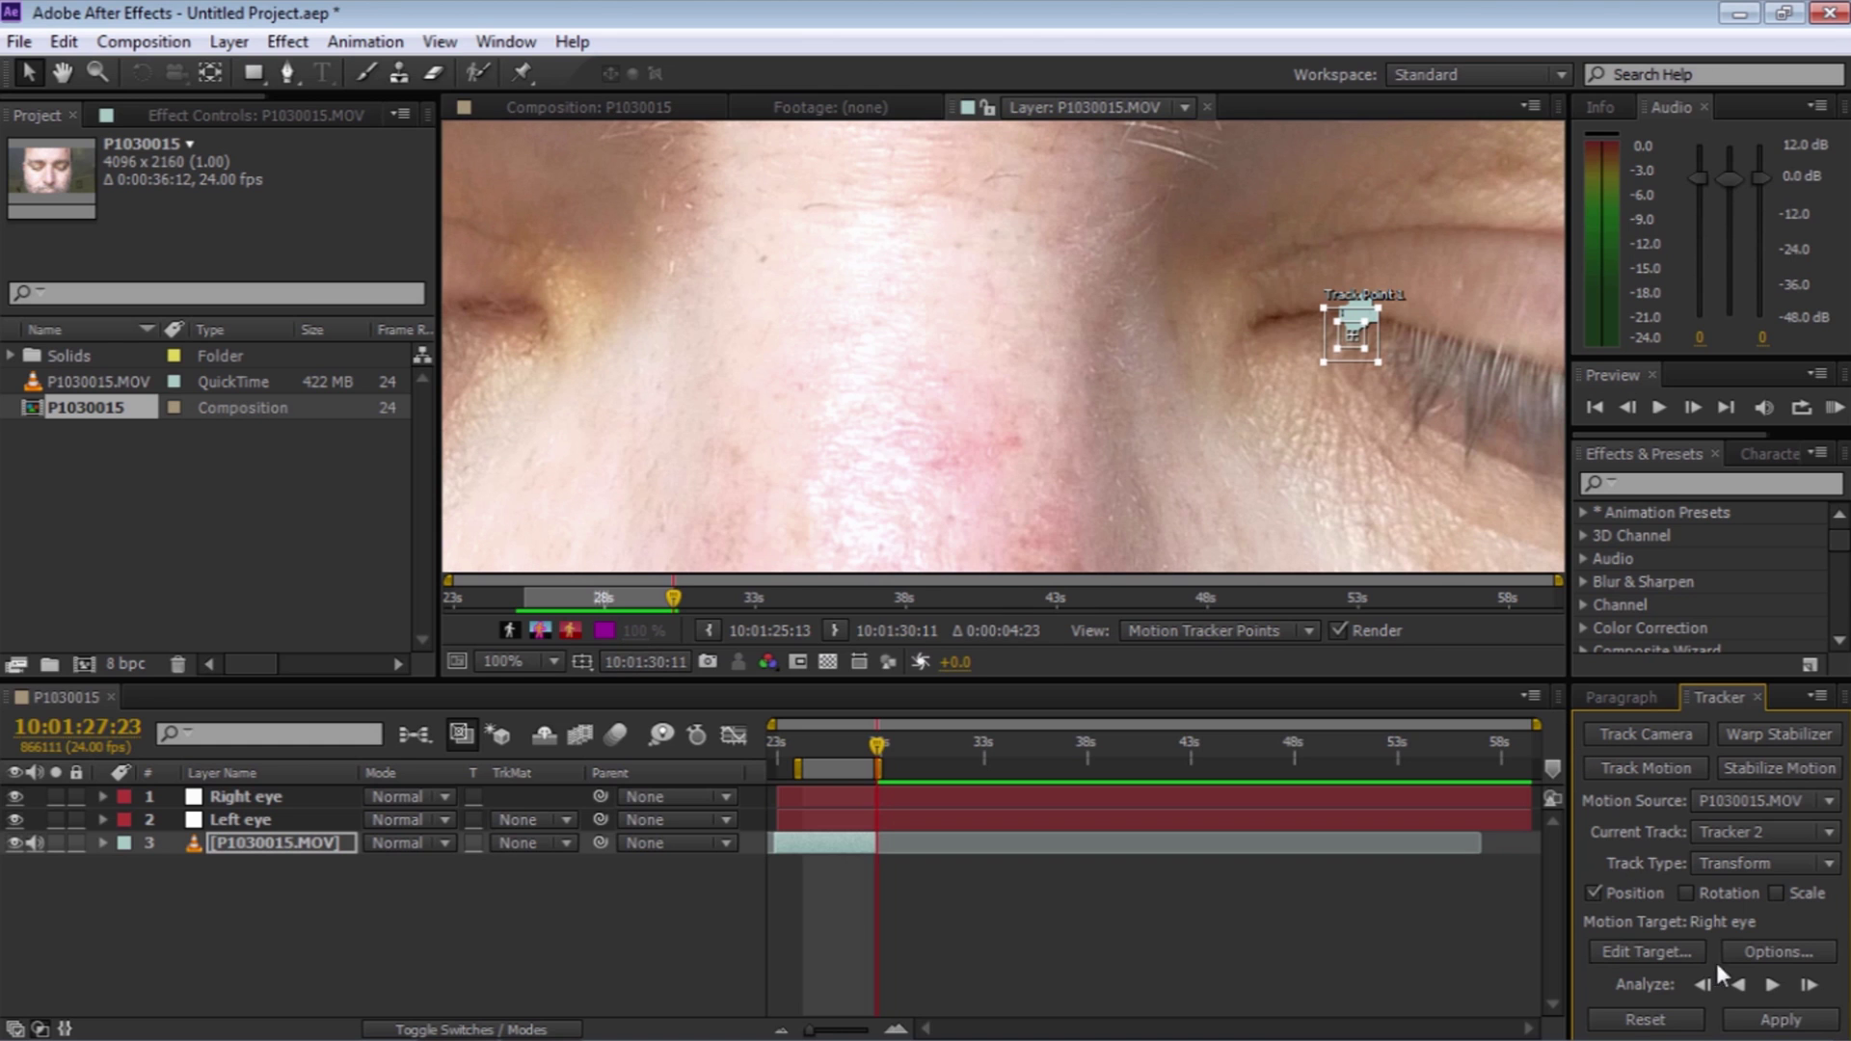
left_click(1762, 1021)
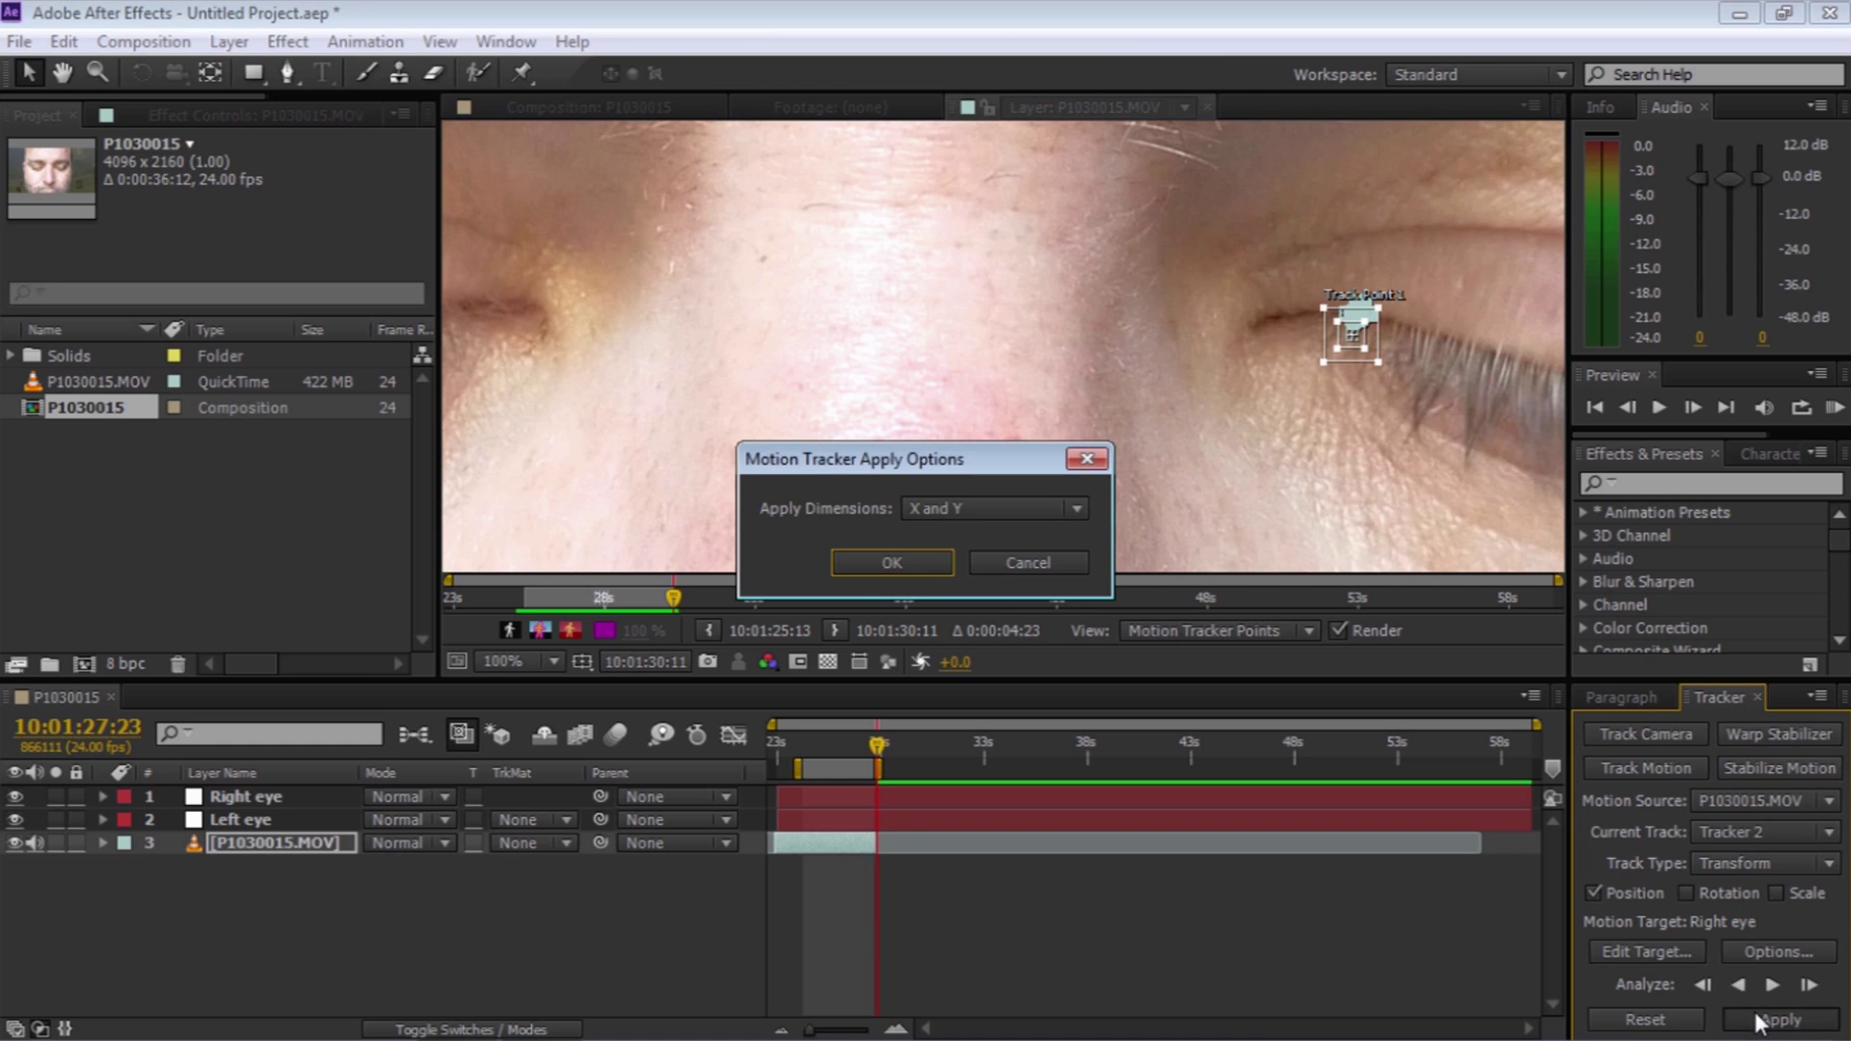
left_click(898, 559)
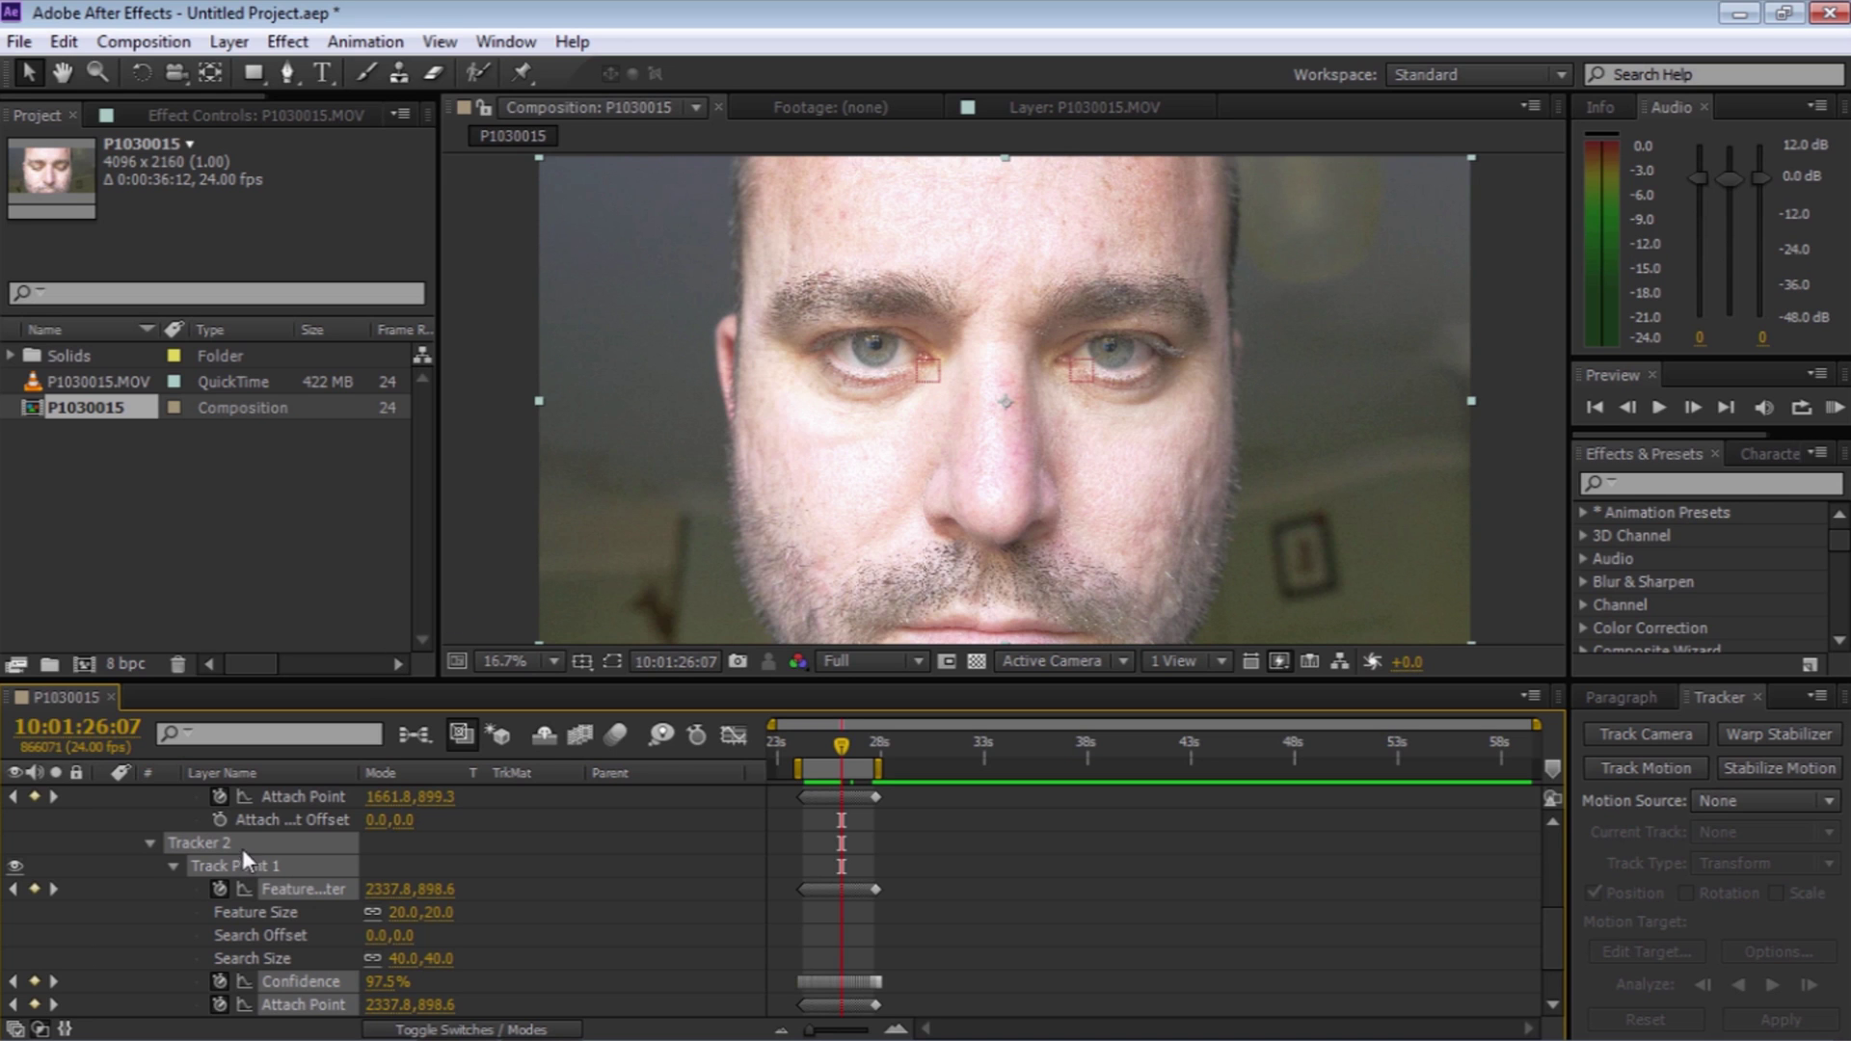
left_click(151, 842)
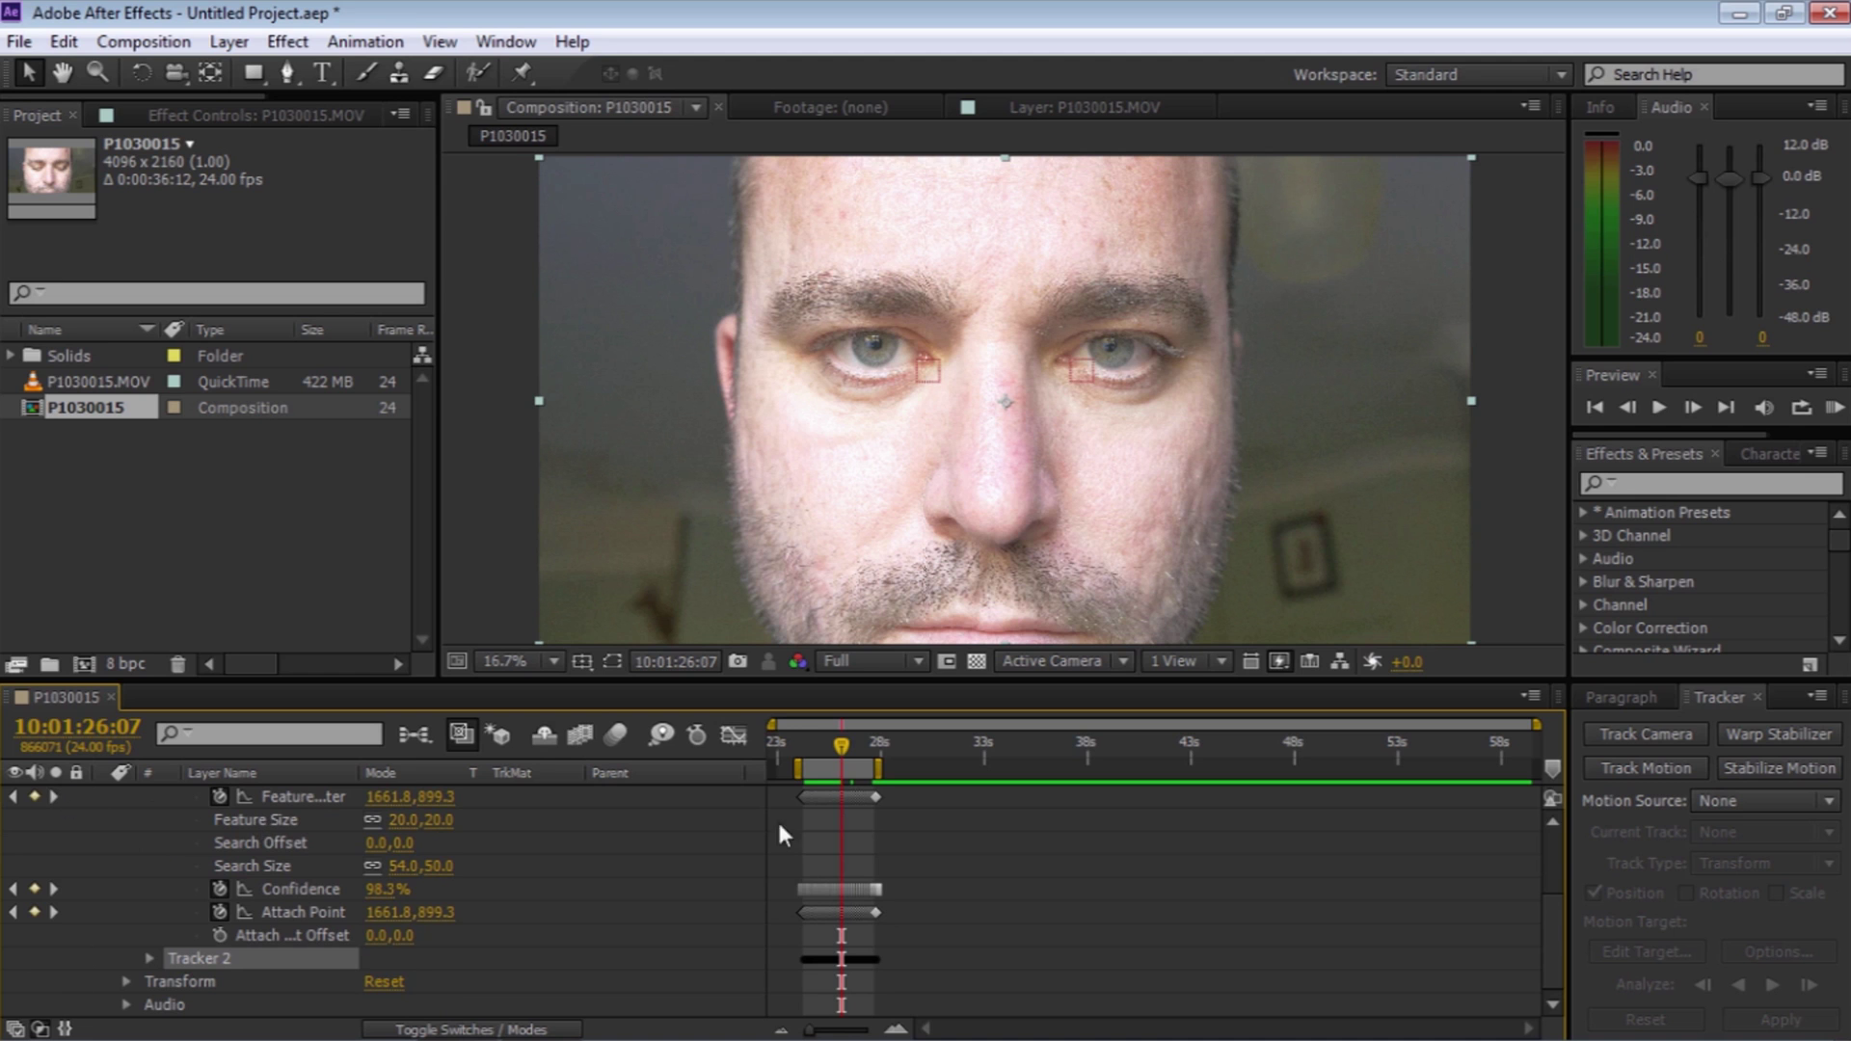
scroll(1542, 820, "up", 5)
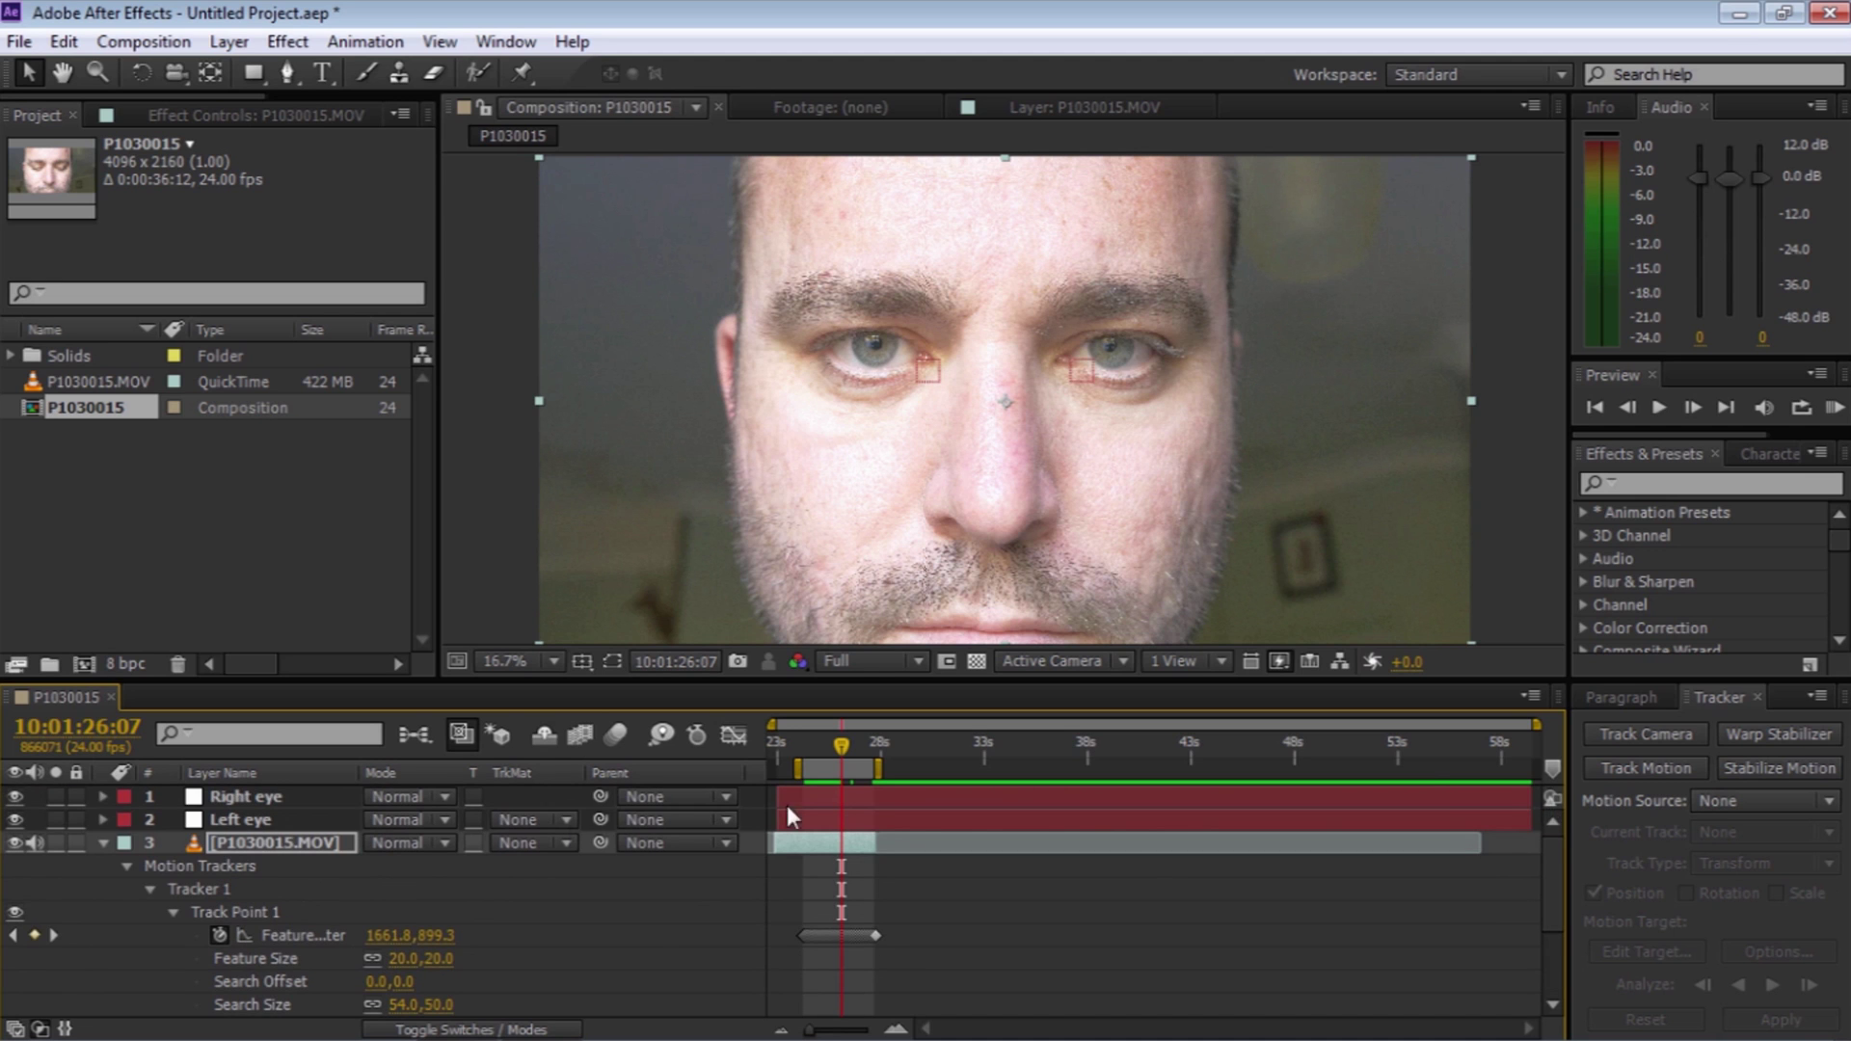
left_click(103, 842)
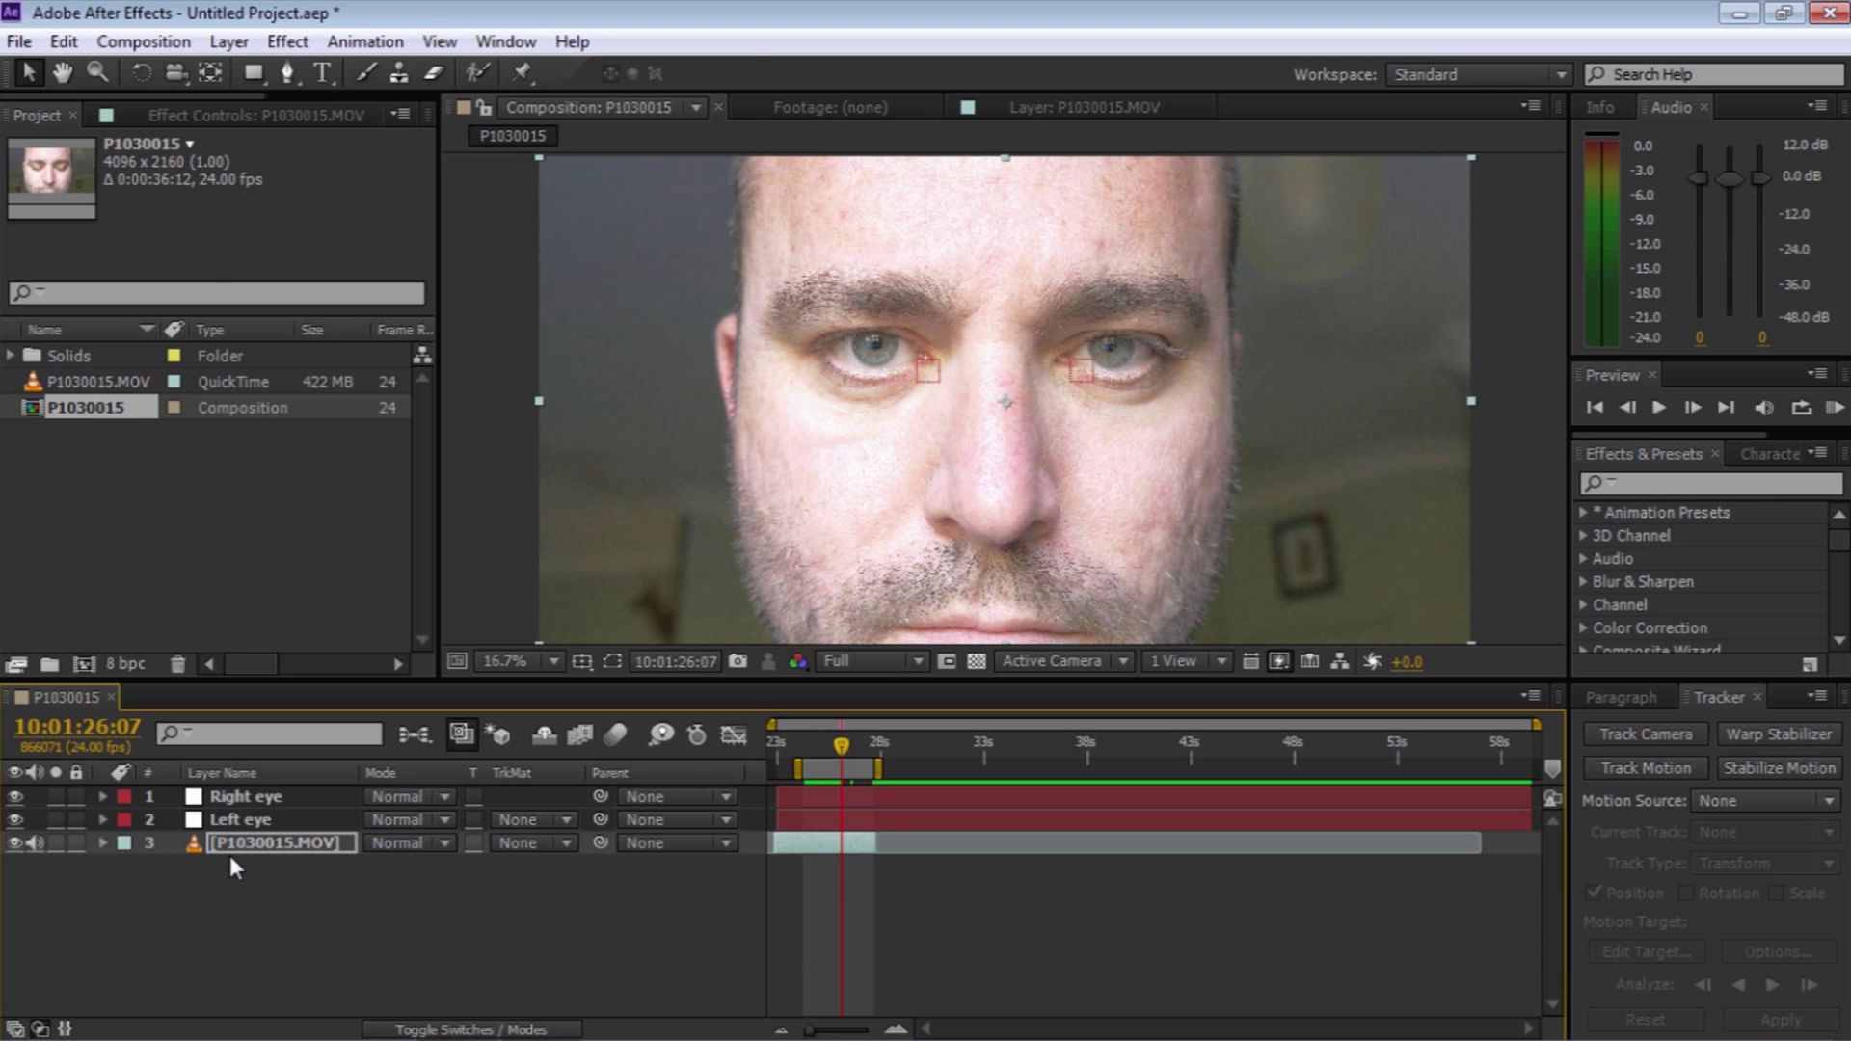
Create a comp-sized solid named 'Left eye white' with a skin colour sampled from the face
left_click(229, 42)
mouse_move(362, 69)
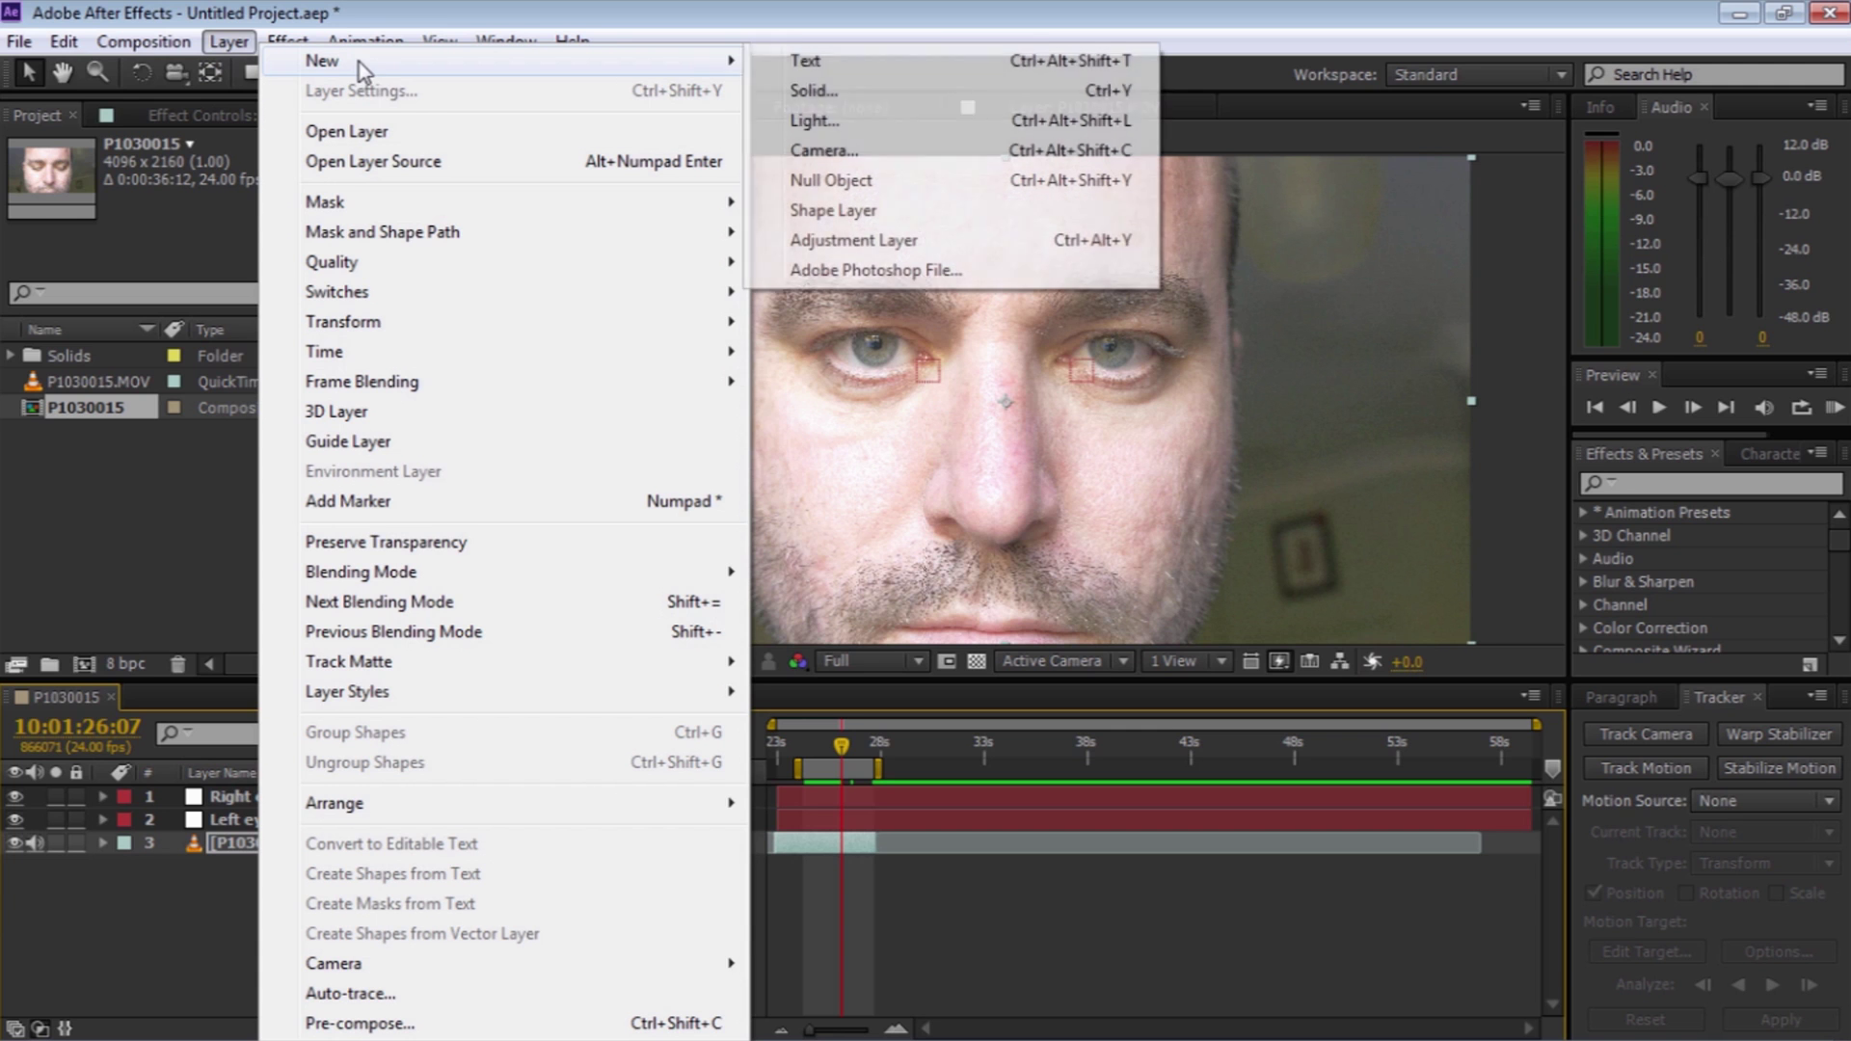
left_click(910, 83)
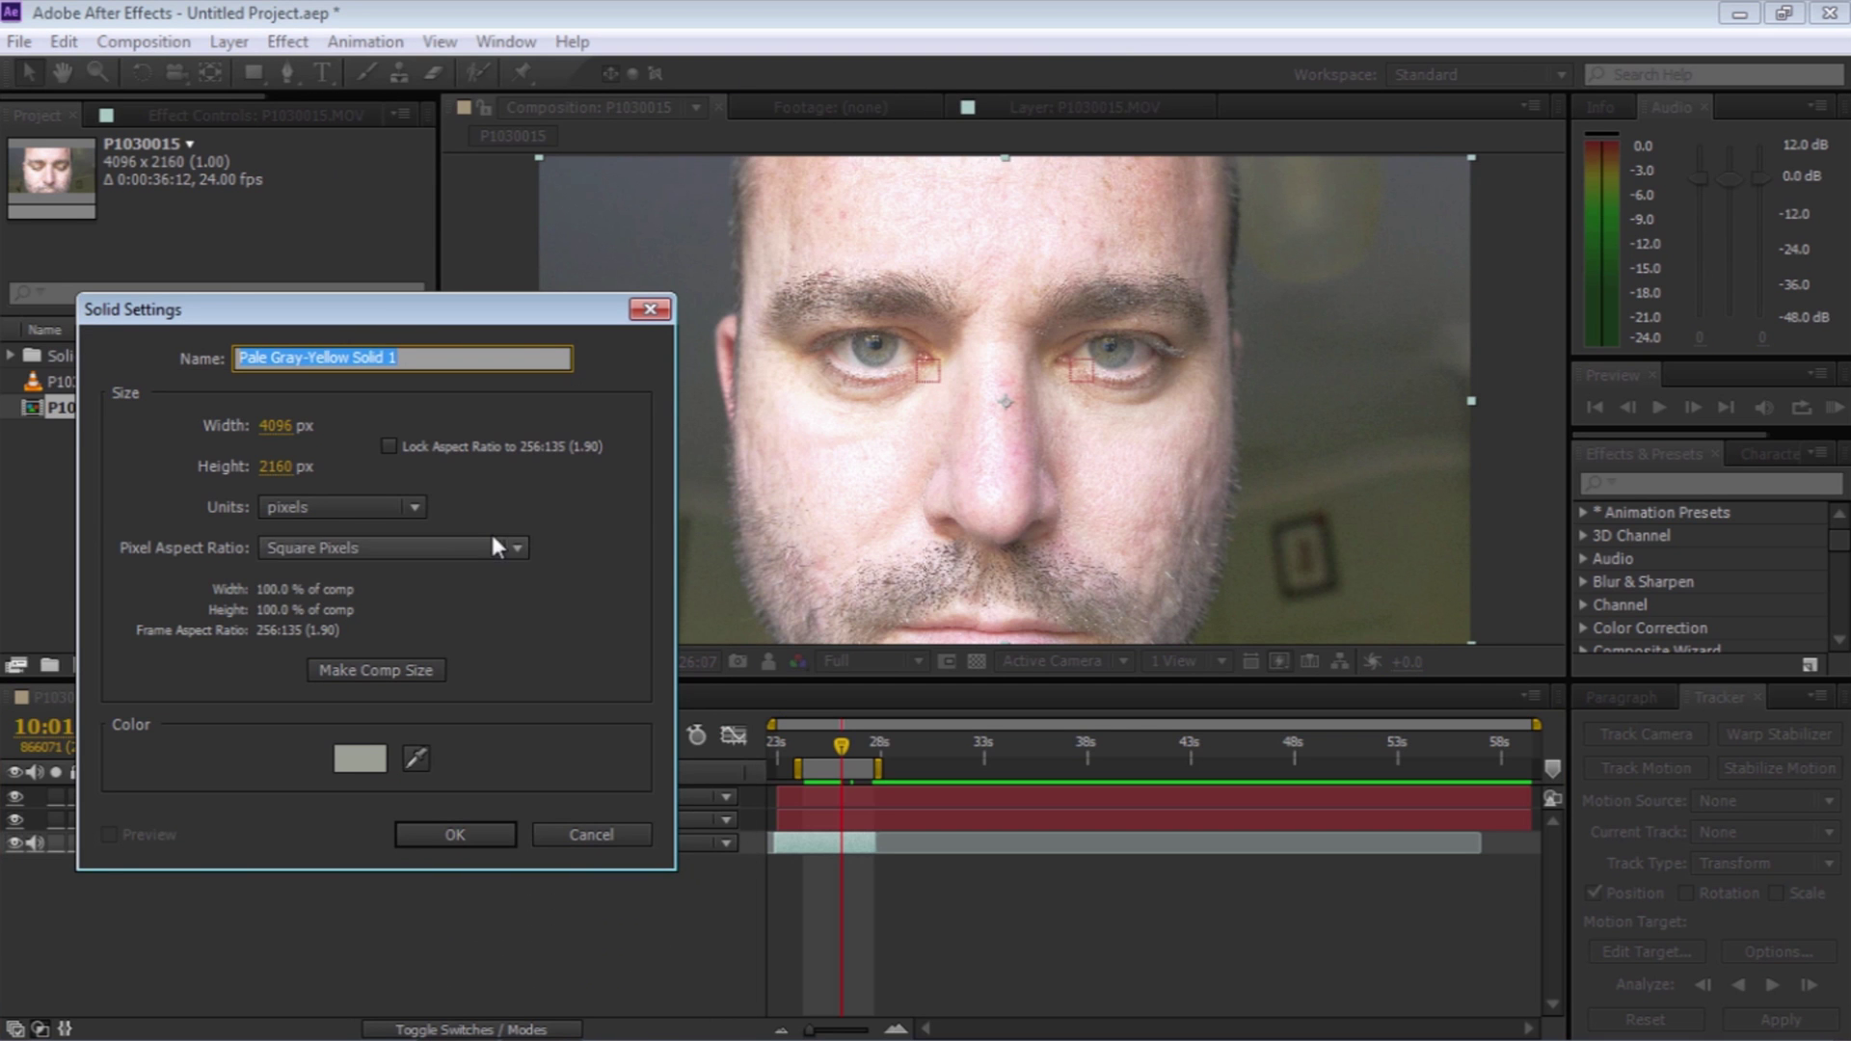
left_click(351, 673)
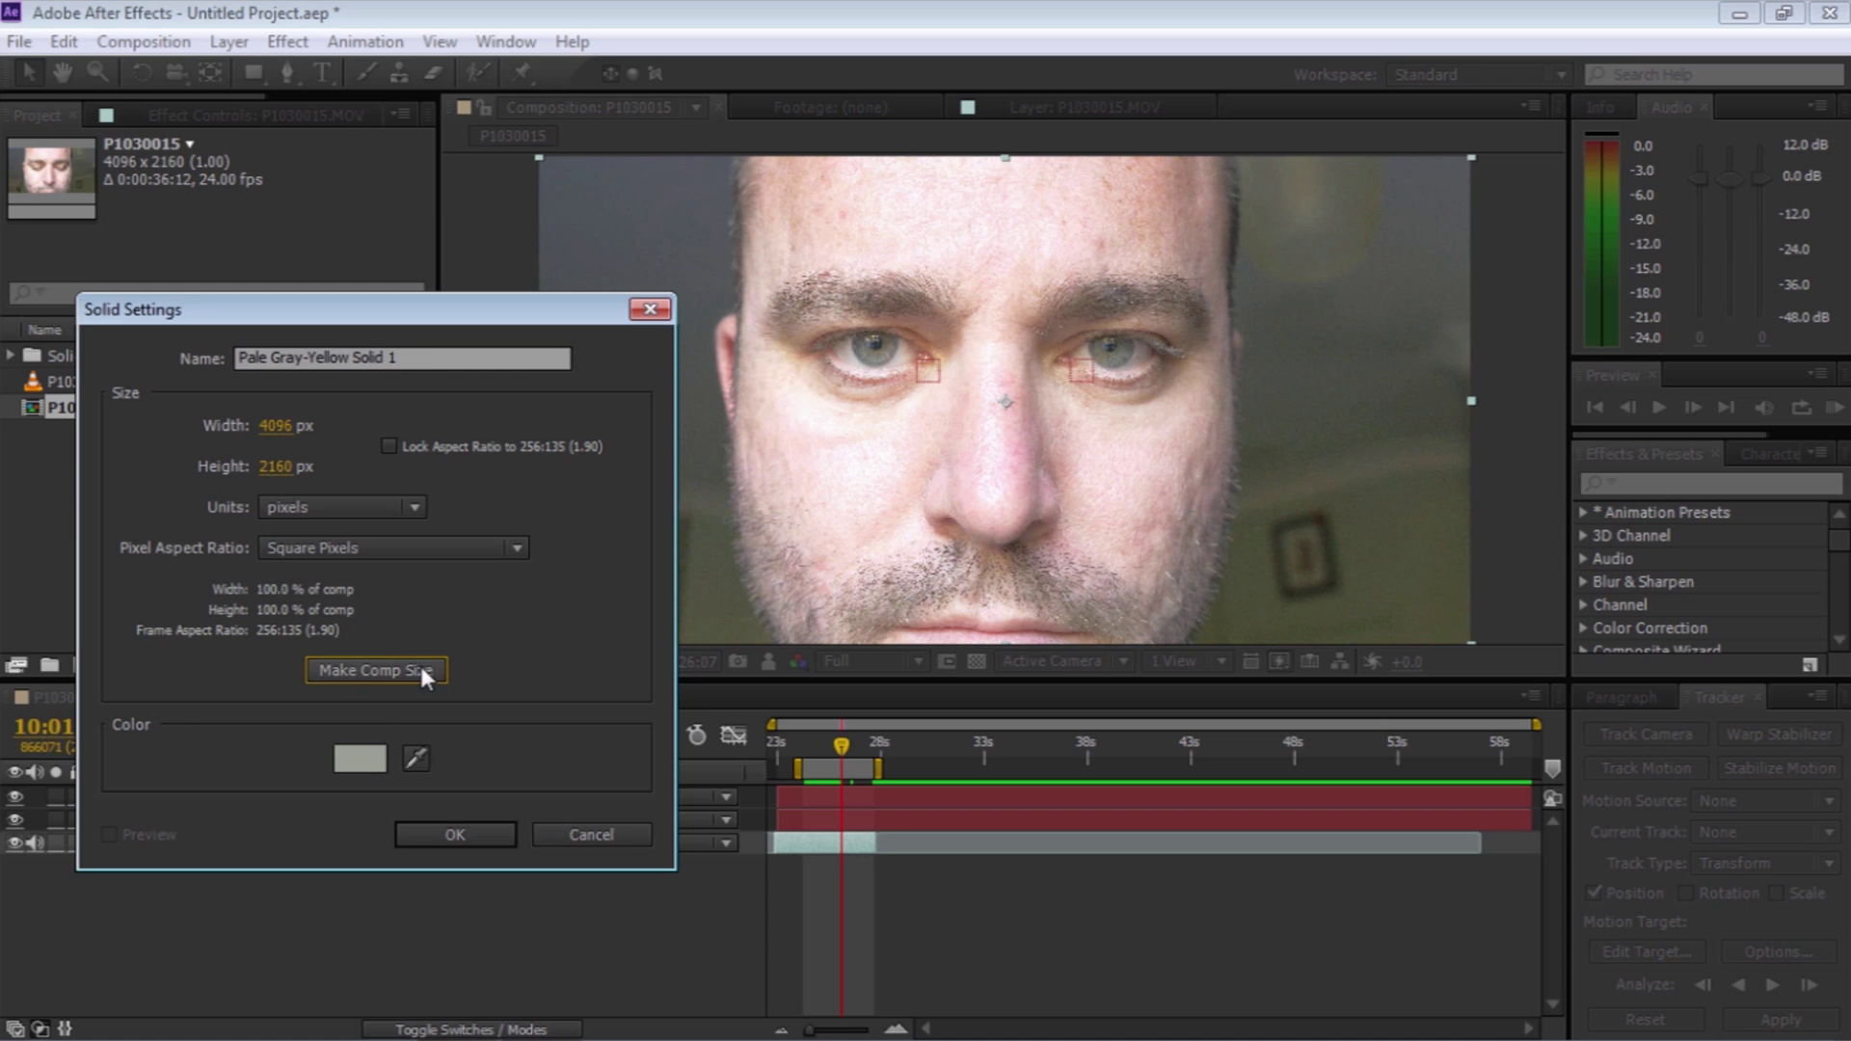
left_click_drag(417, 359, 183, 376)
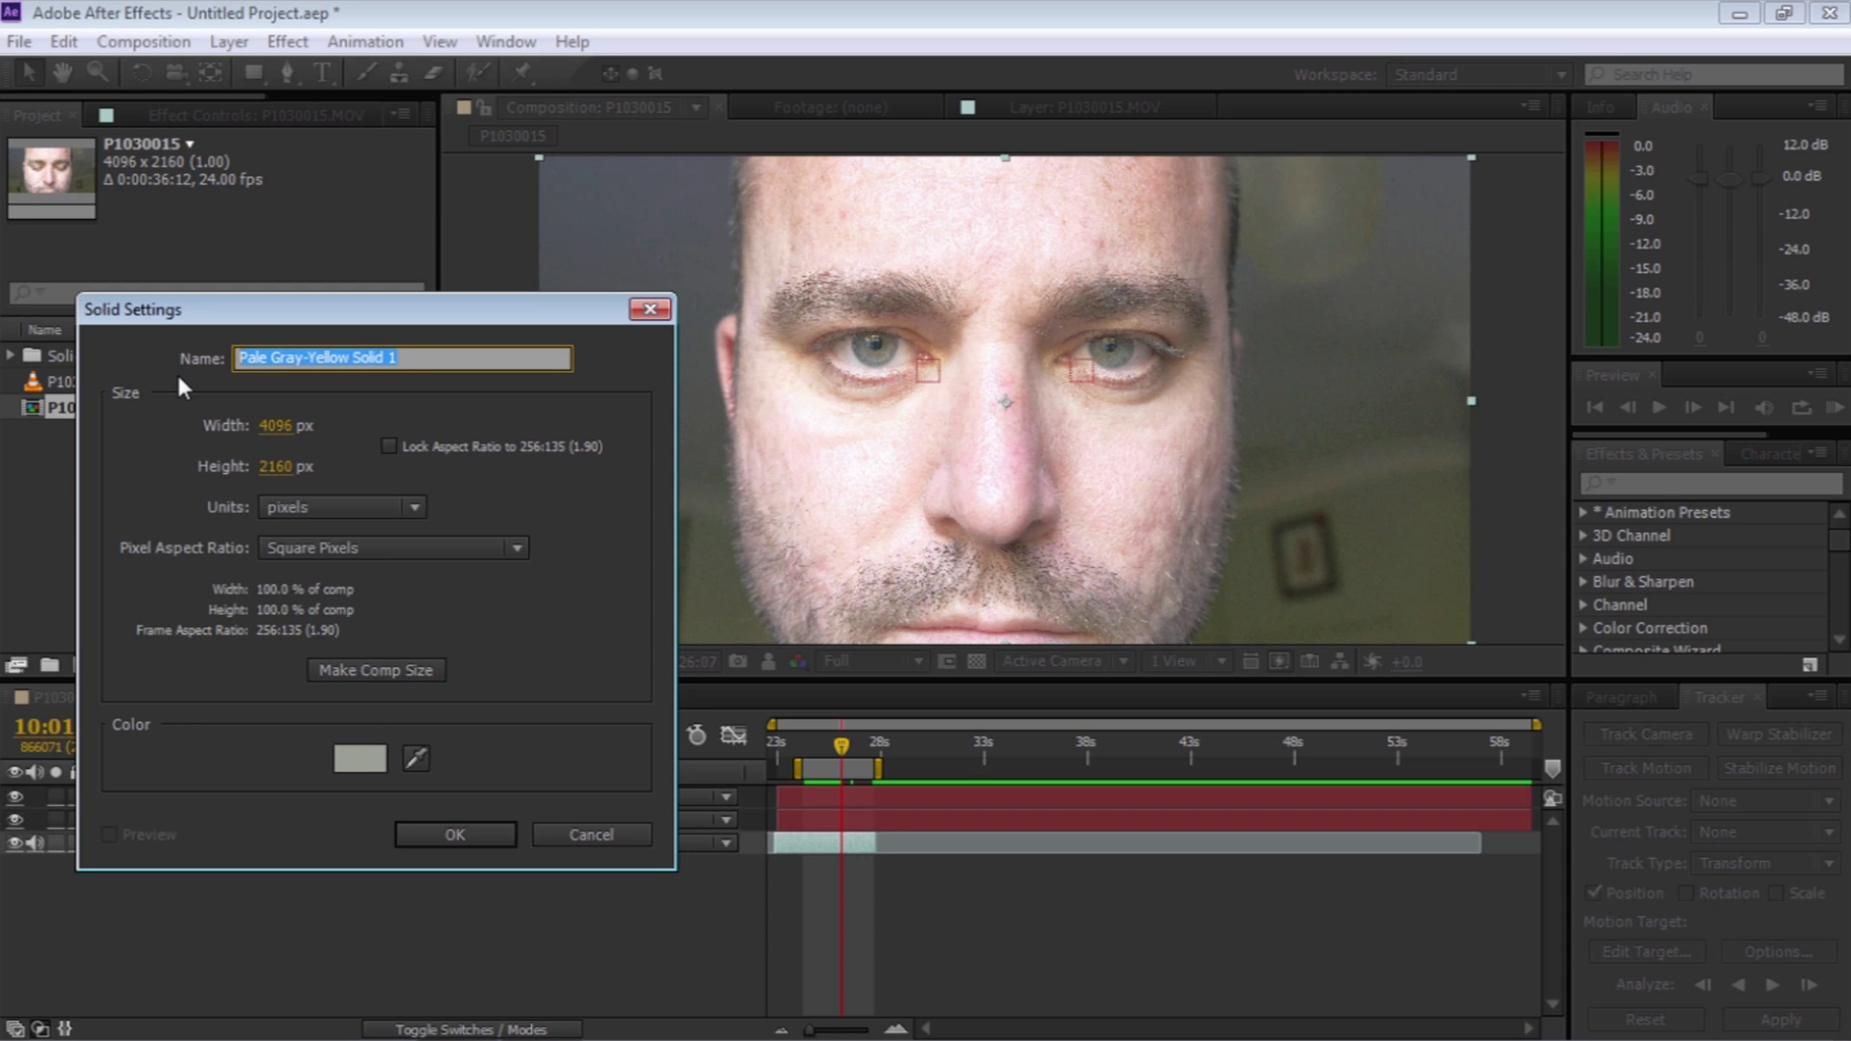
type("Left eye ")
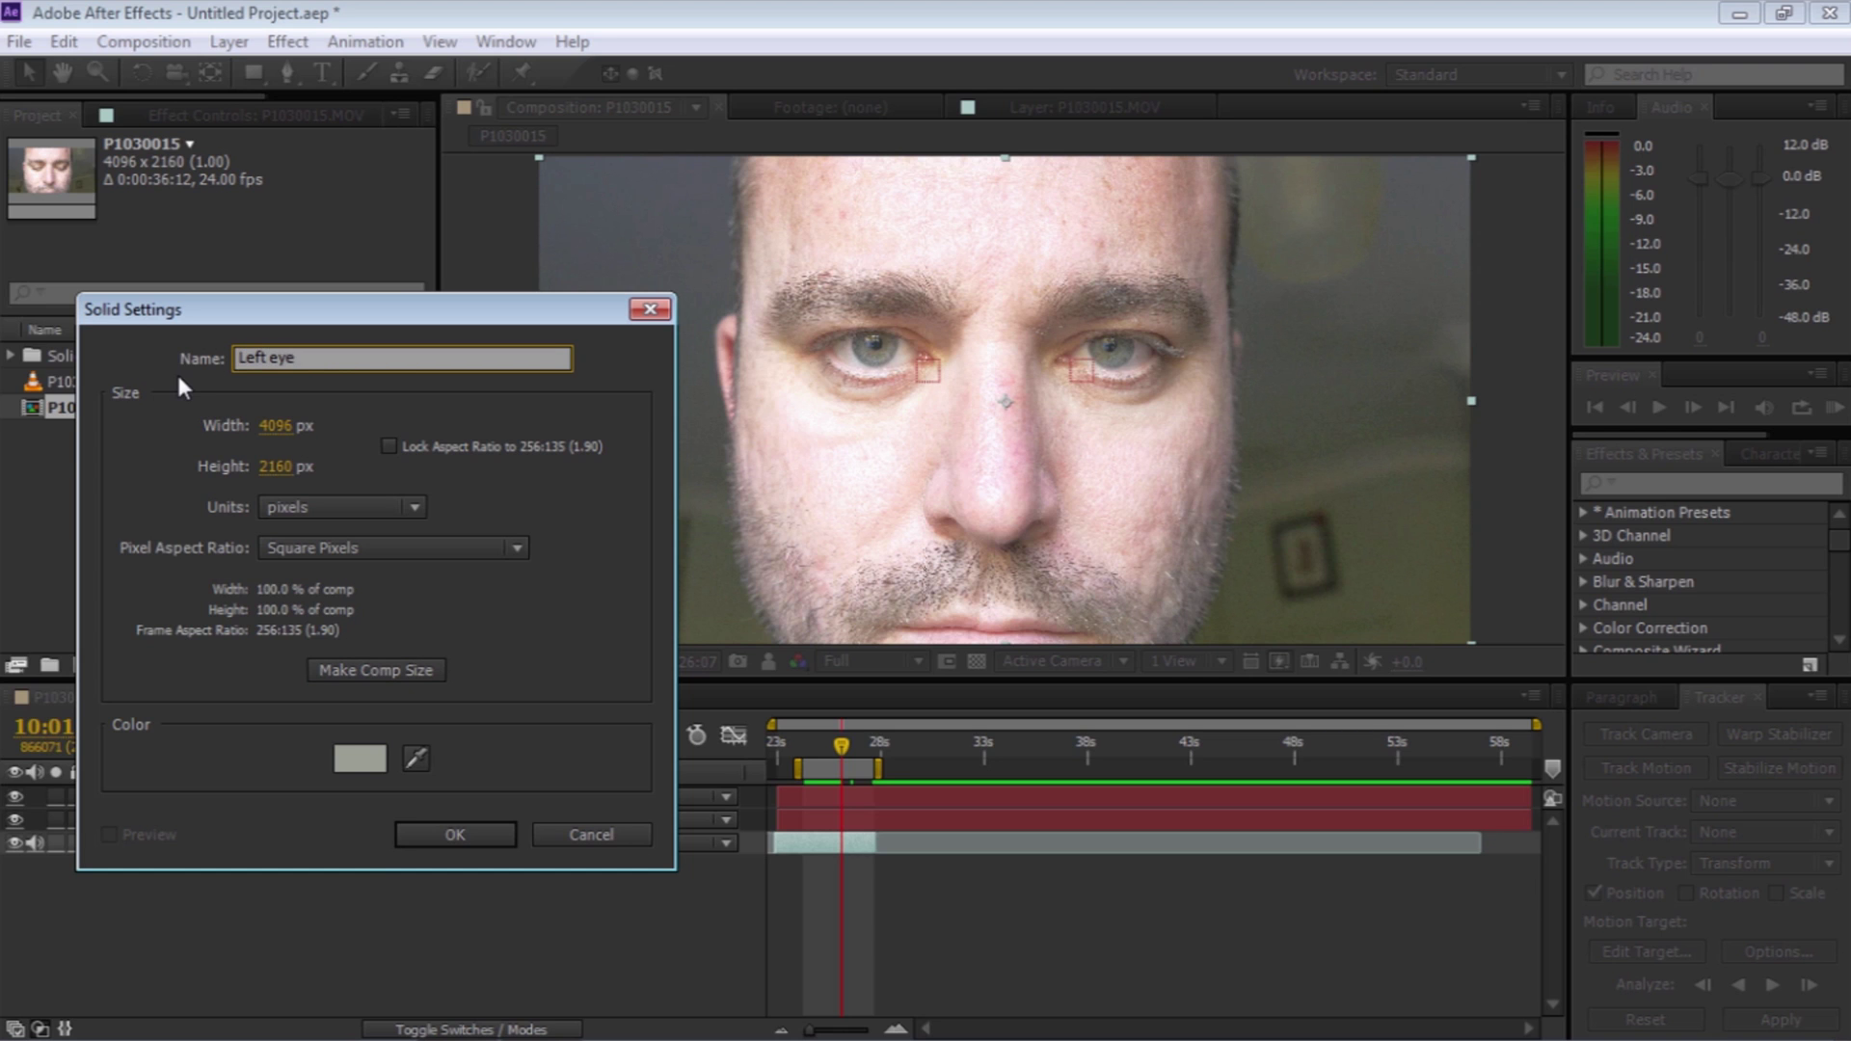
type("white")
left_click(420, 754)
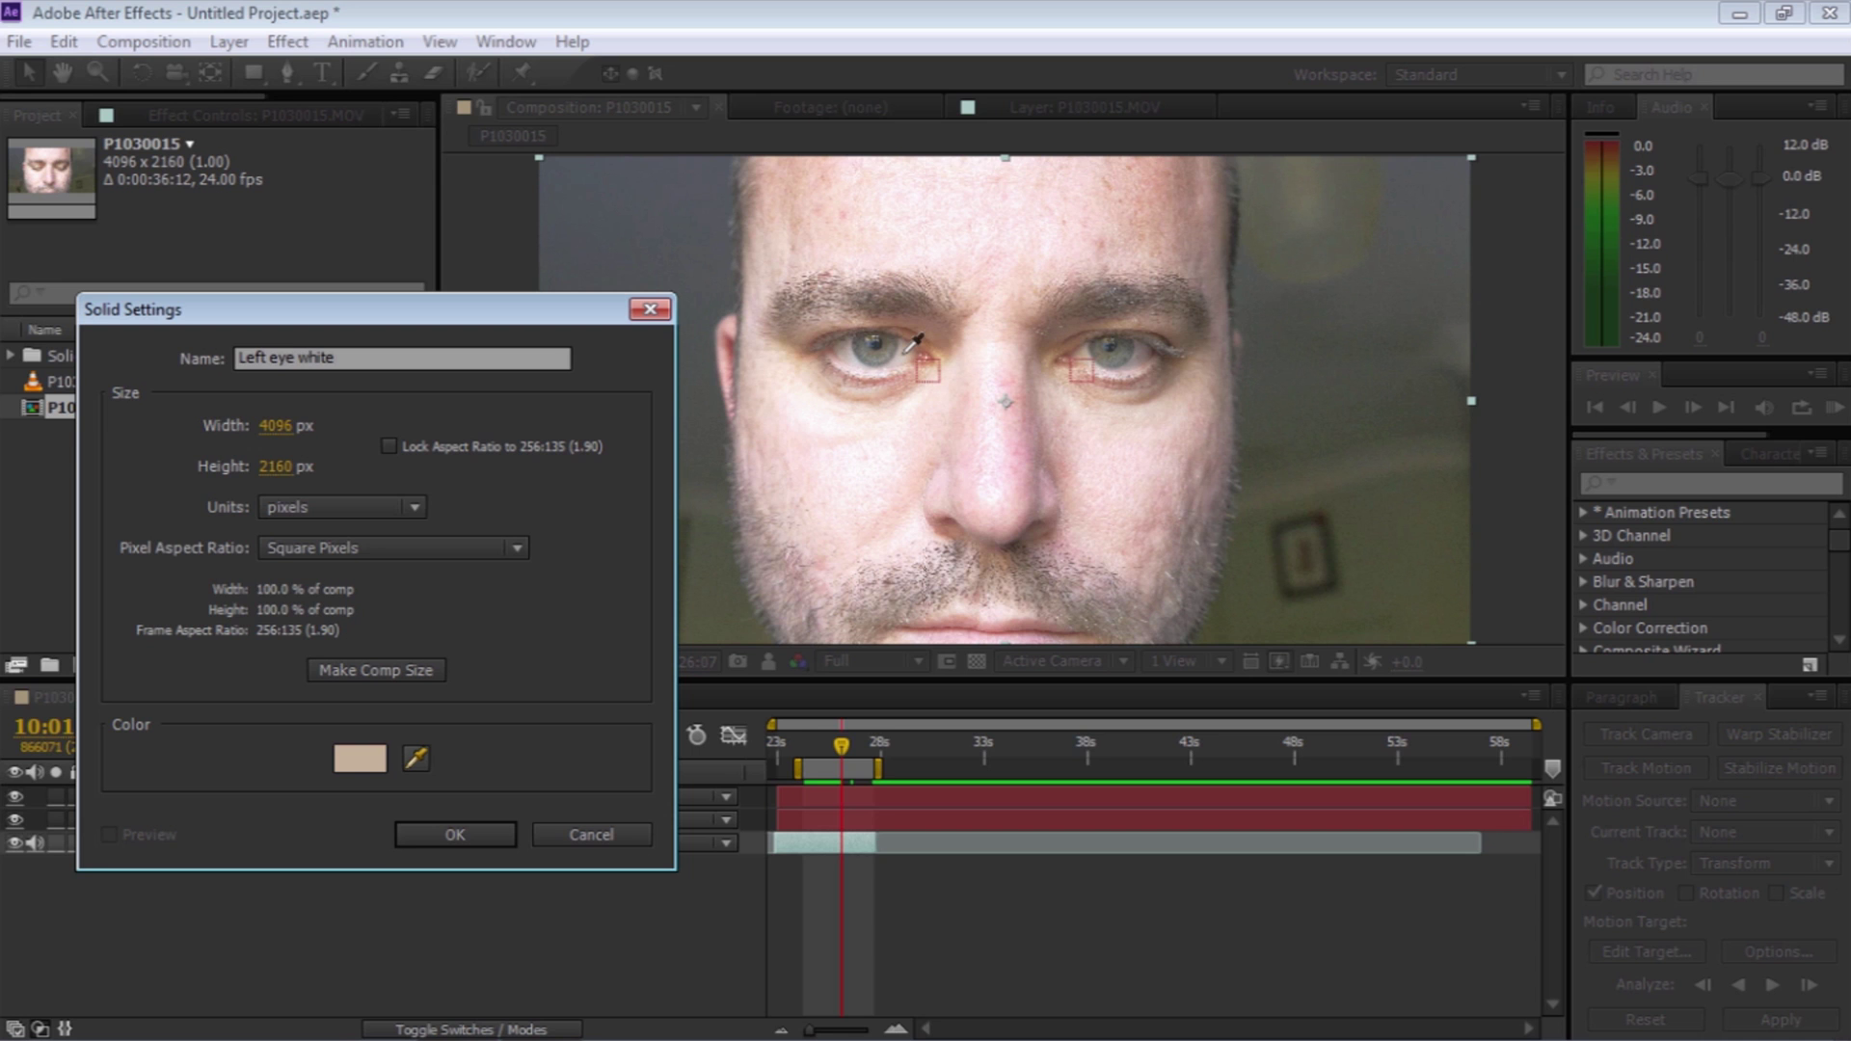
left_click(907, 348)
left_click(451, 835)
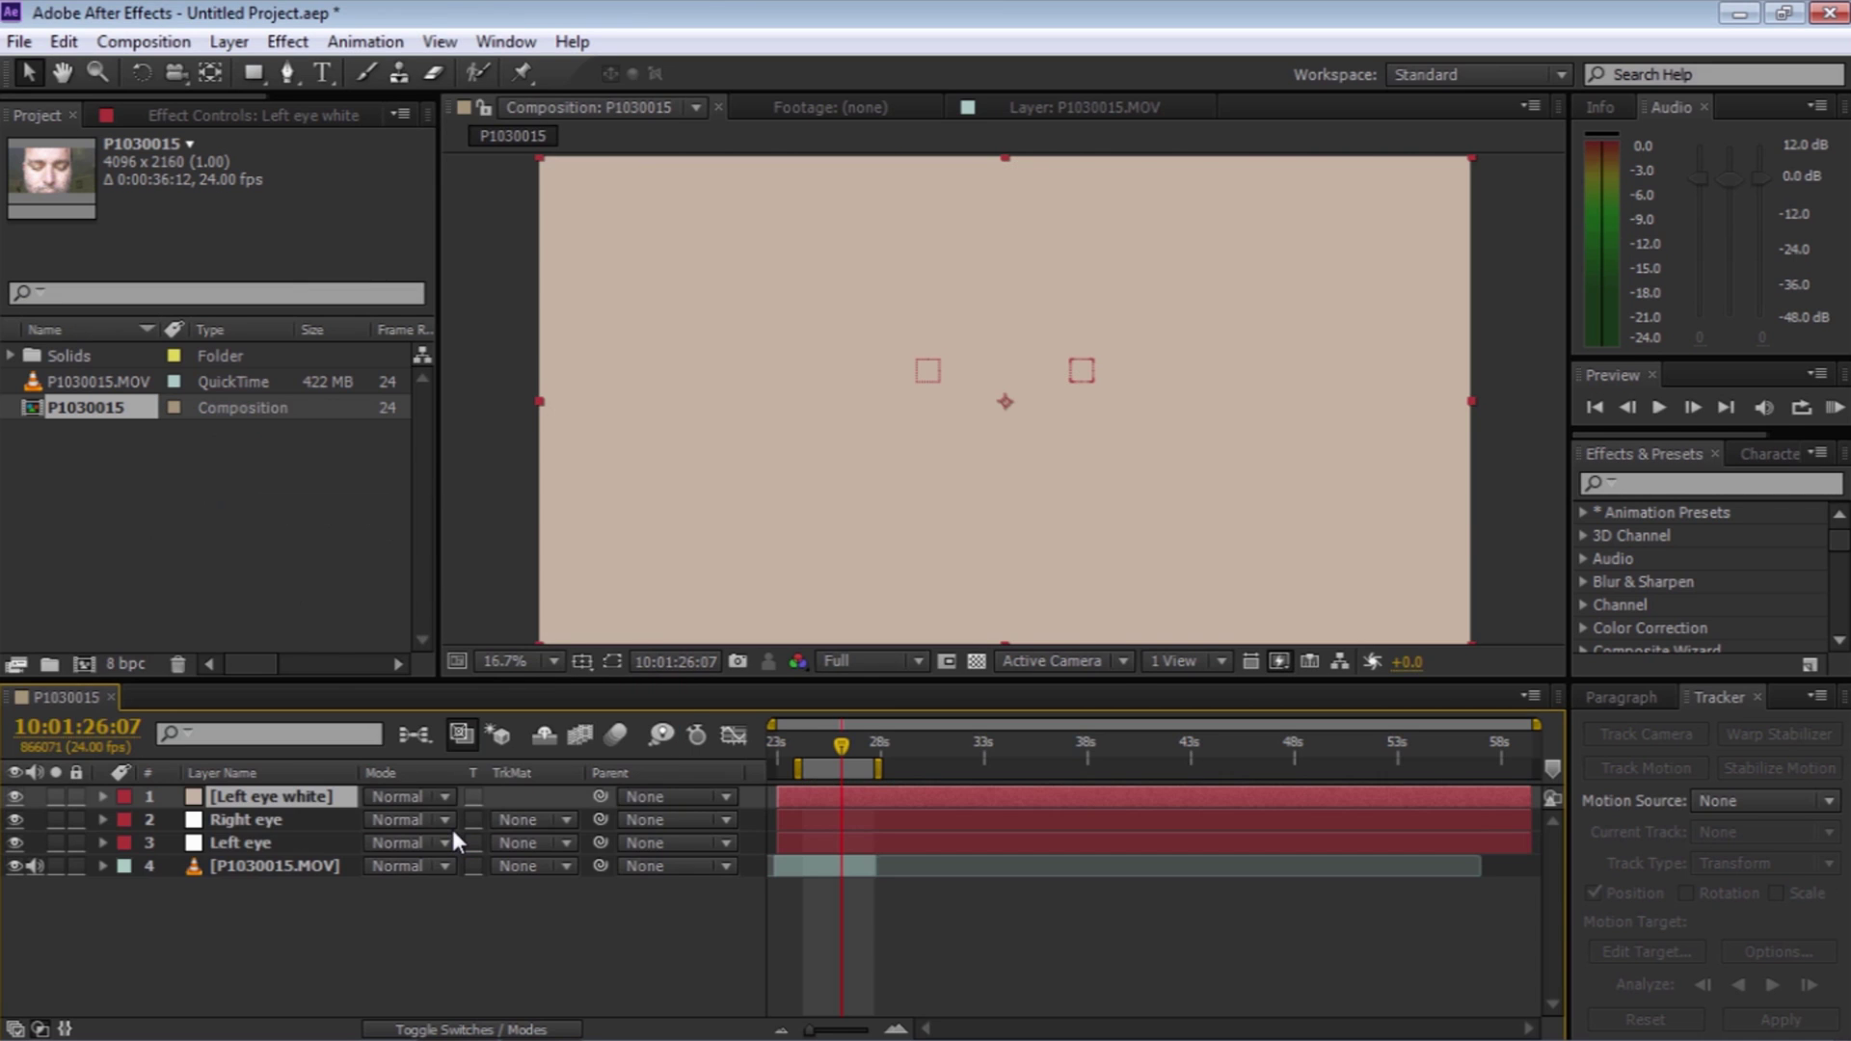
Hide the solid, zoom in on the left eye, and pen-trace the lower half of the iris
left_click(22, 796)
key("z")
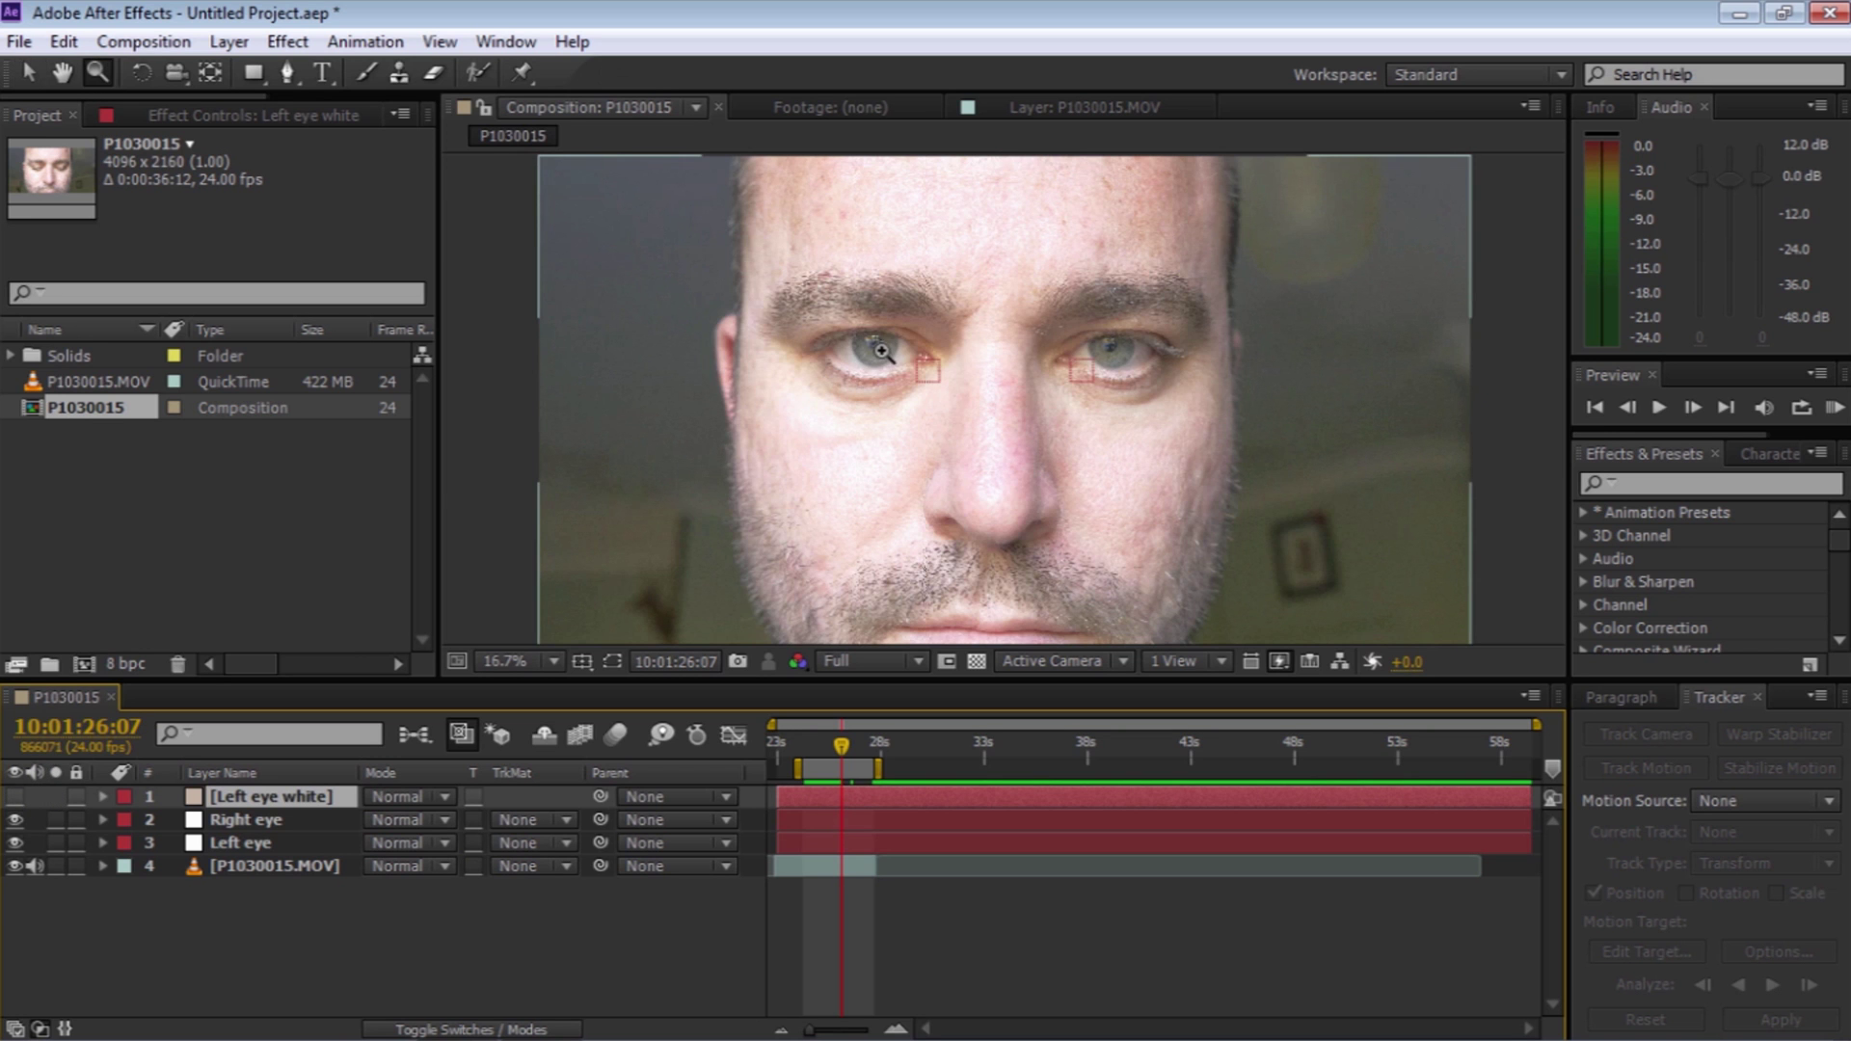
left_click(880, 351)
left_click(1030, 406)
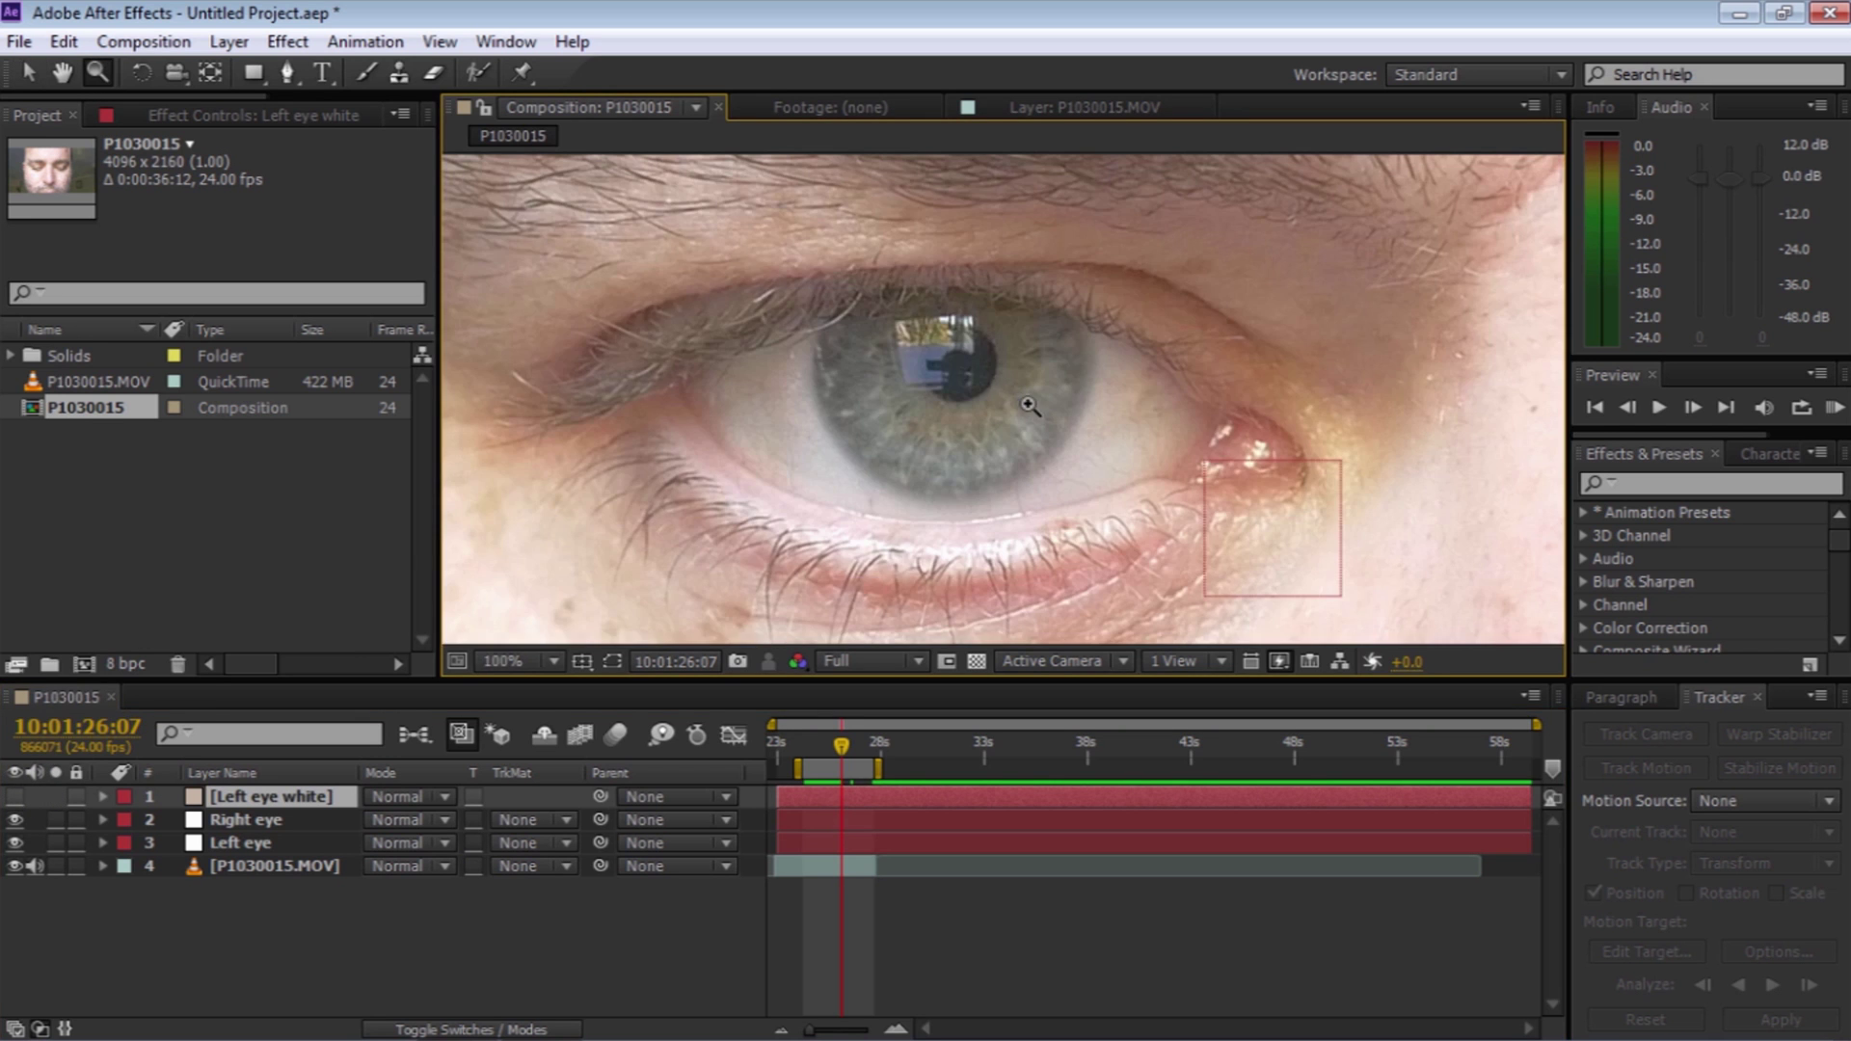
left_click(289, 71)
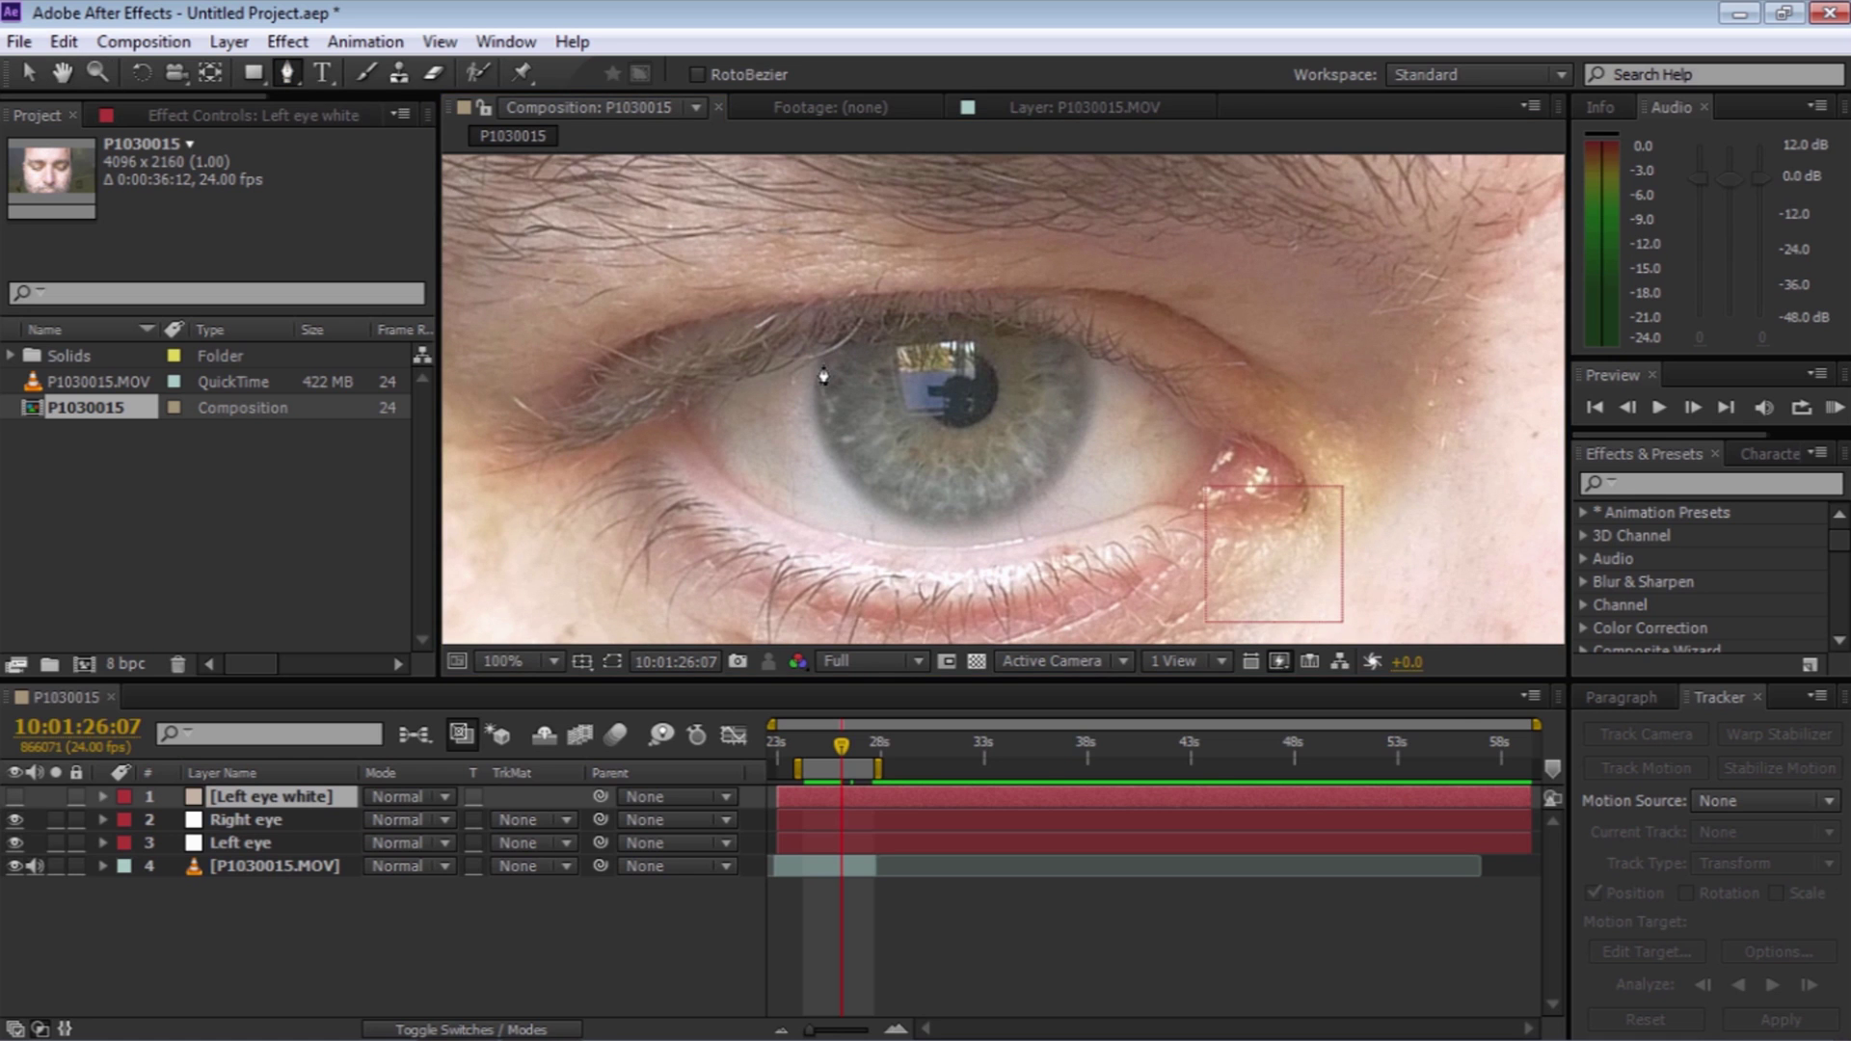
left_click_drag(818, 362, 814, 389)
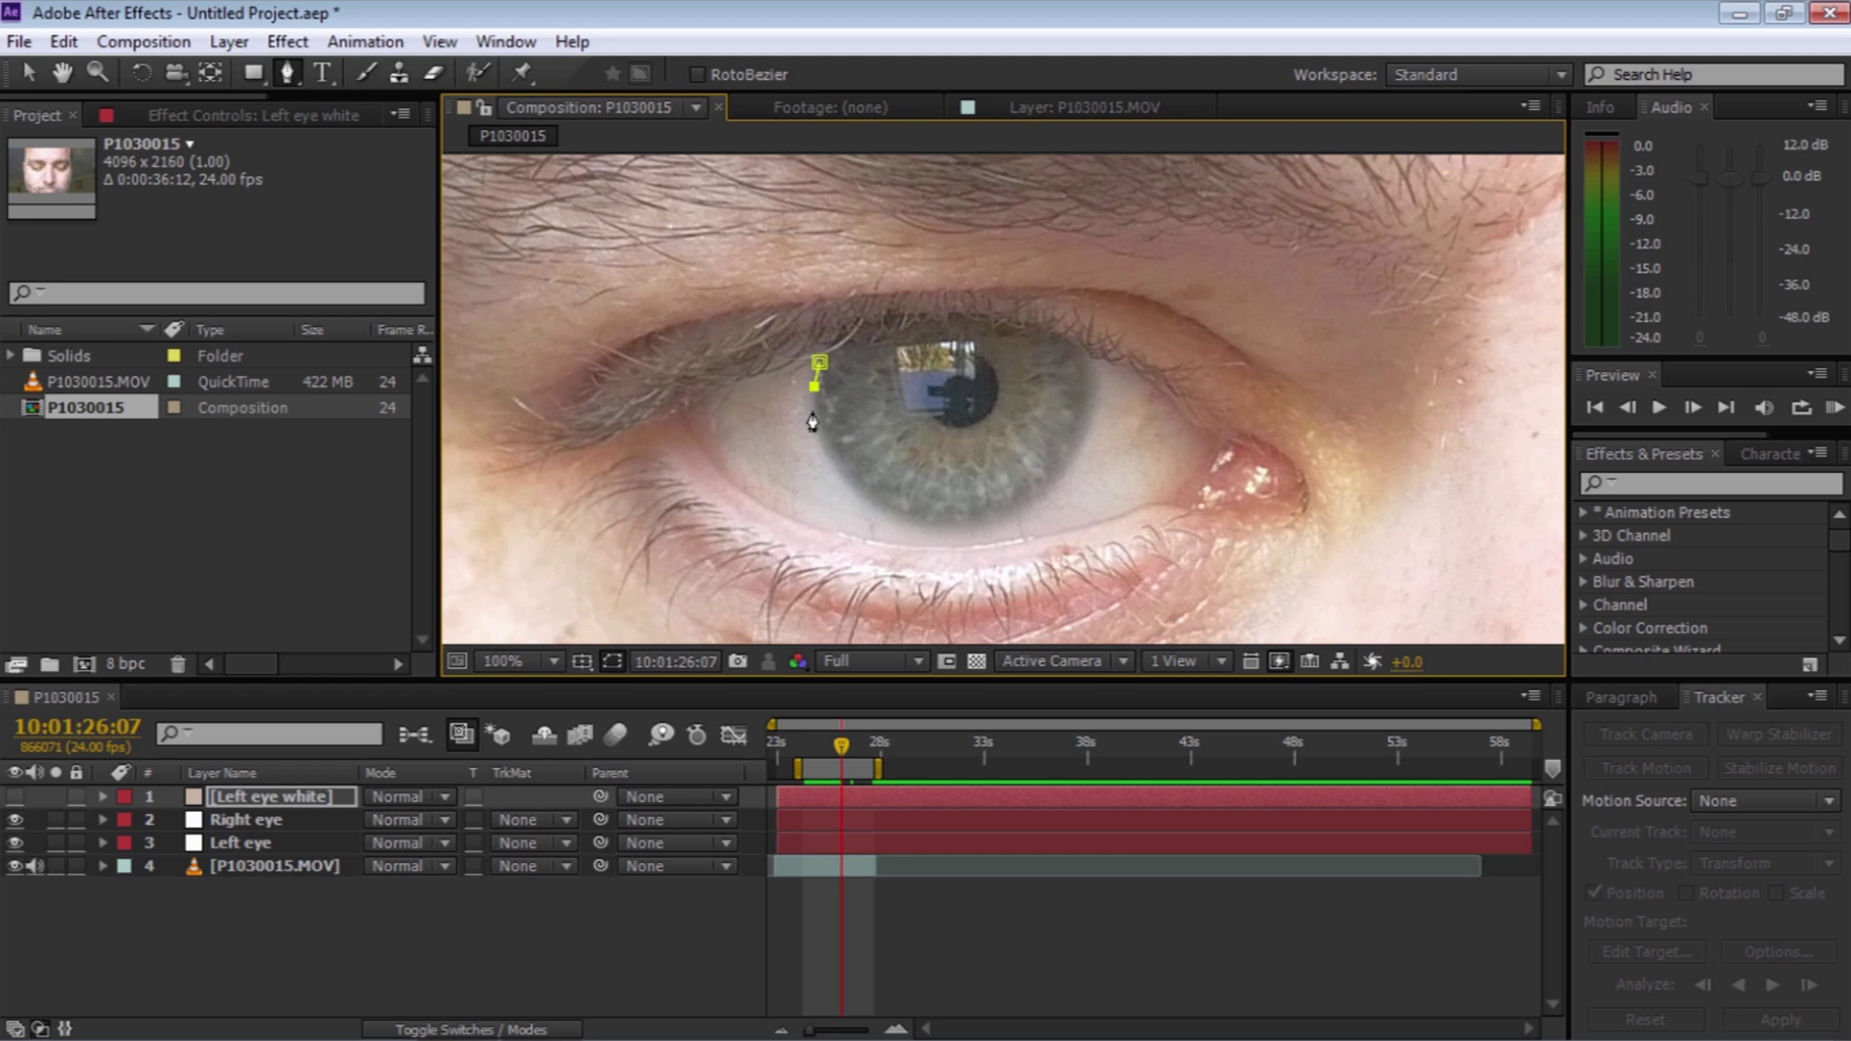
left_click(828, 461)
left_click(842, 477)
left_click(856, 492)
left_click(872, 504)
left_click(923, 521)
left_click(955, 523)
left_click(989, 516)
left_click(1022, 505)
Trace the upper iris edge, close the mask path, and show the solid again
left_click(1049, 483)
left_click(1071, 455)
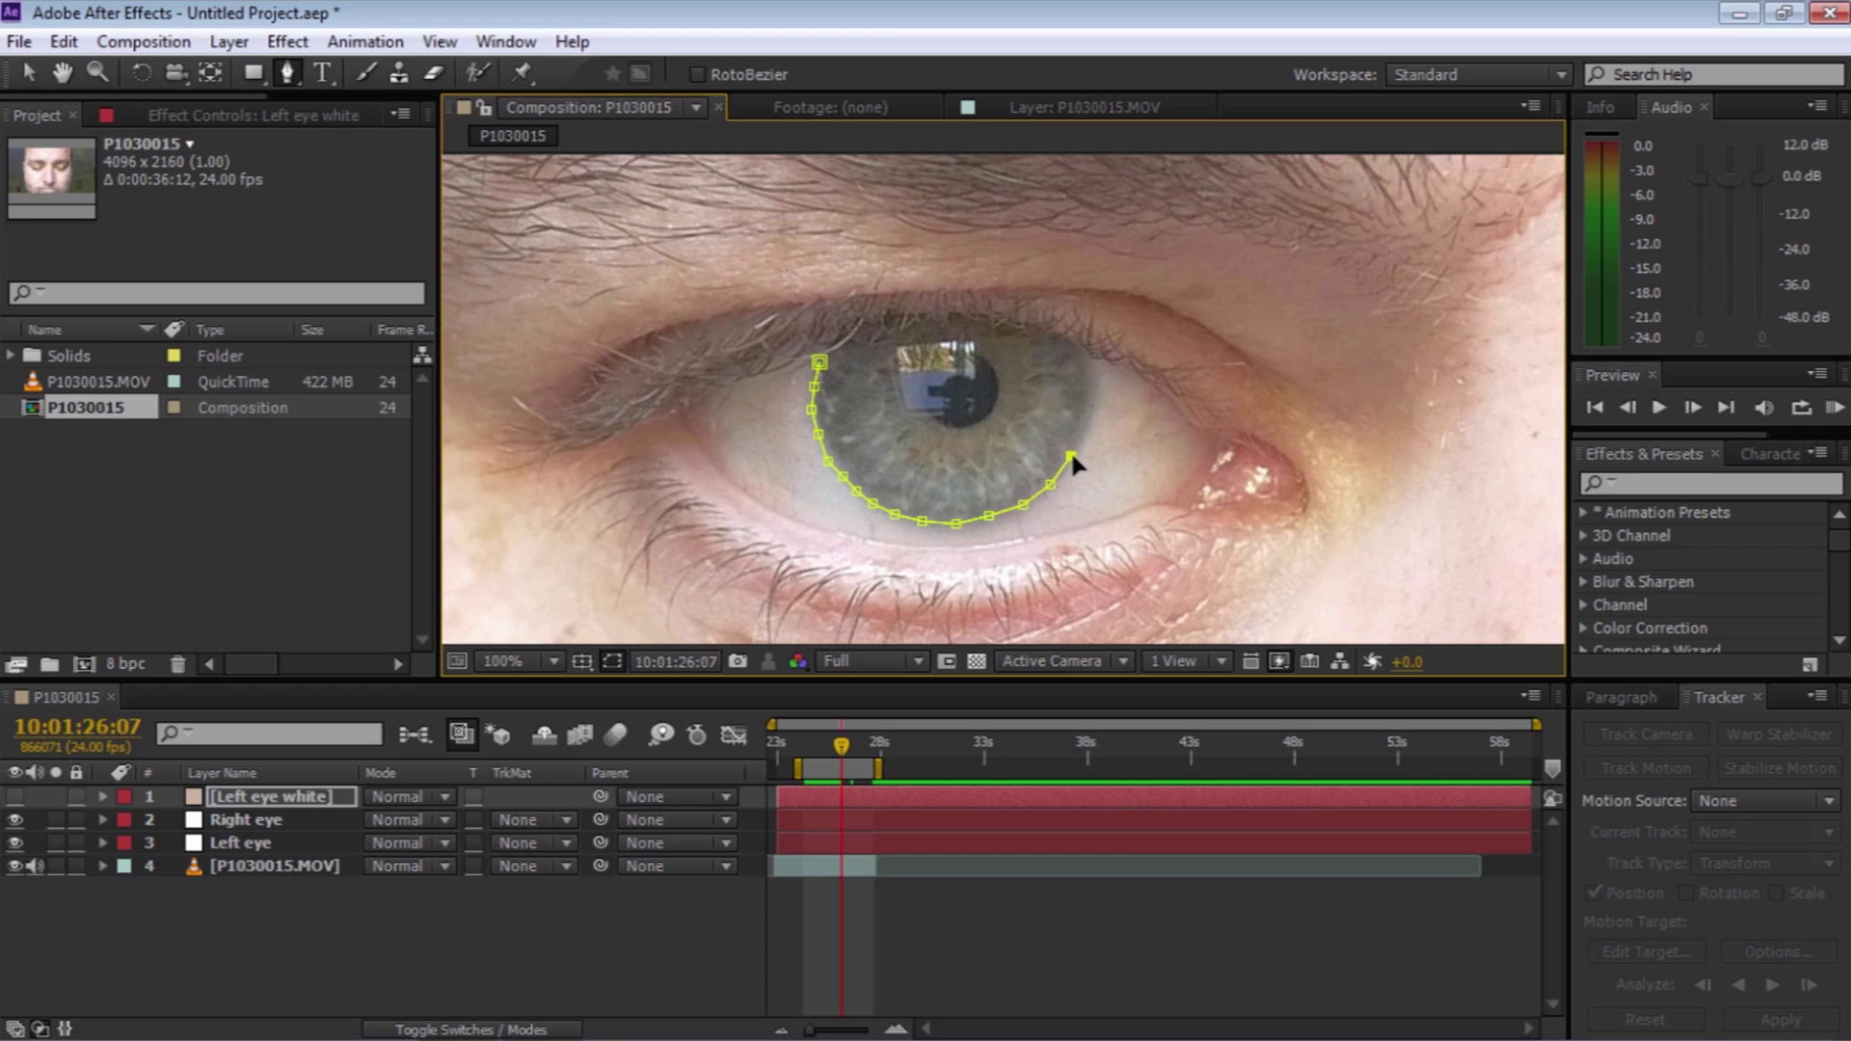
left_click(1084, 424)
left_click(1095, 392)
left_click(1088, 365)
left_click(1075, 351)
left_click(1032, 325)
left_click(981, 317)
left_click(950, 317)
left_click(915, 316)
left_click(860, 324)
left_click(837, 336)
left_click(820, 363)
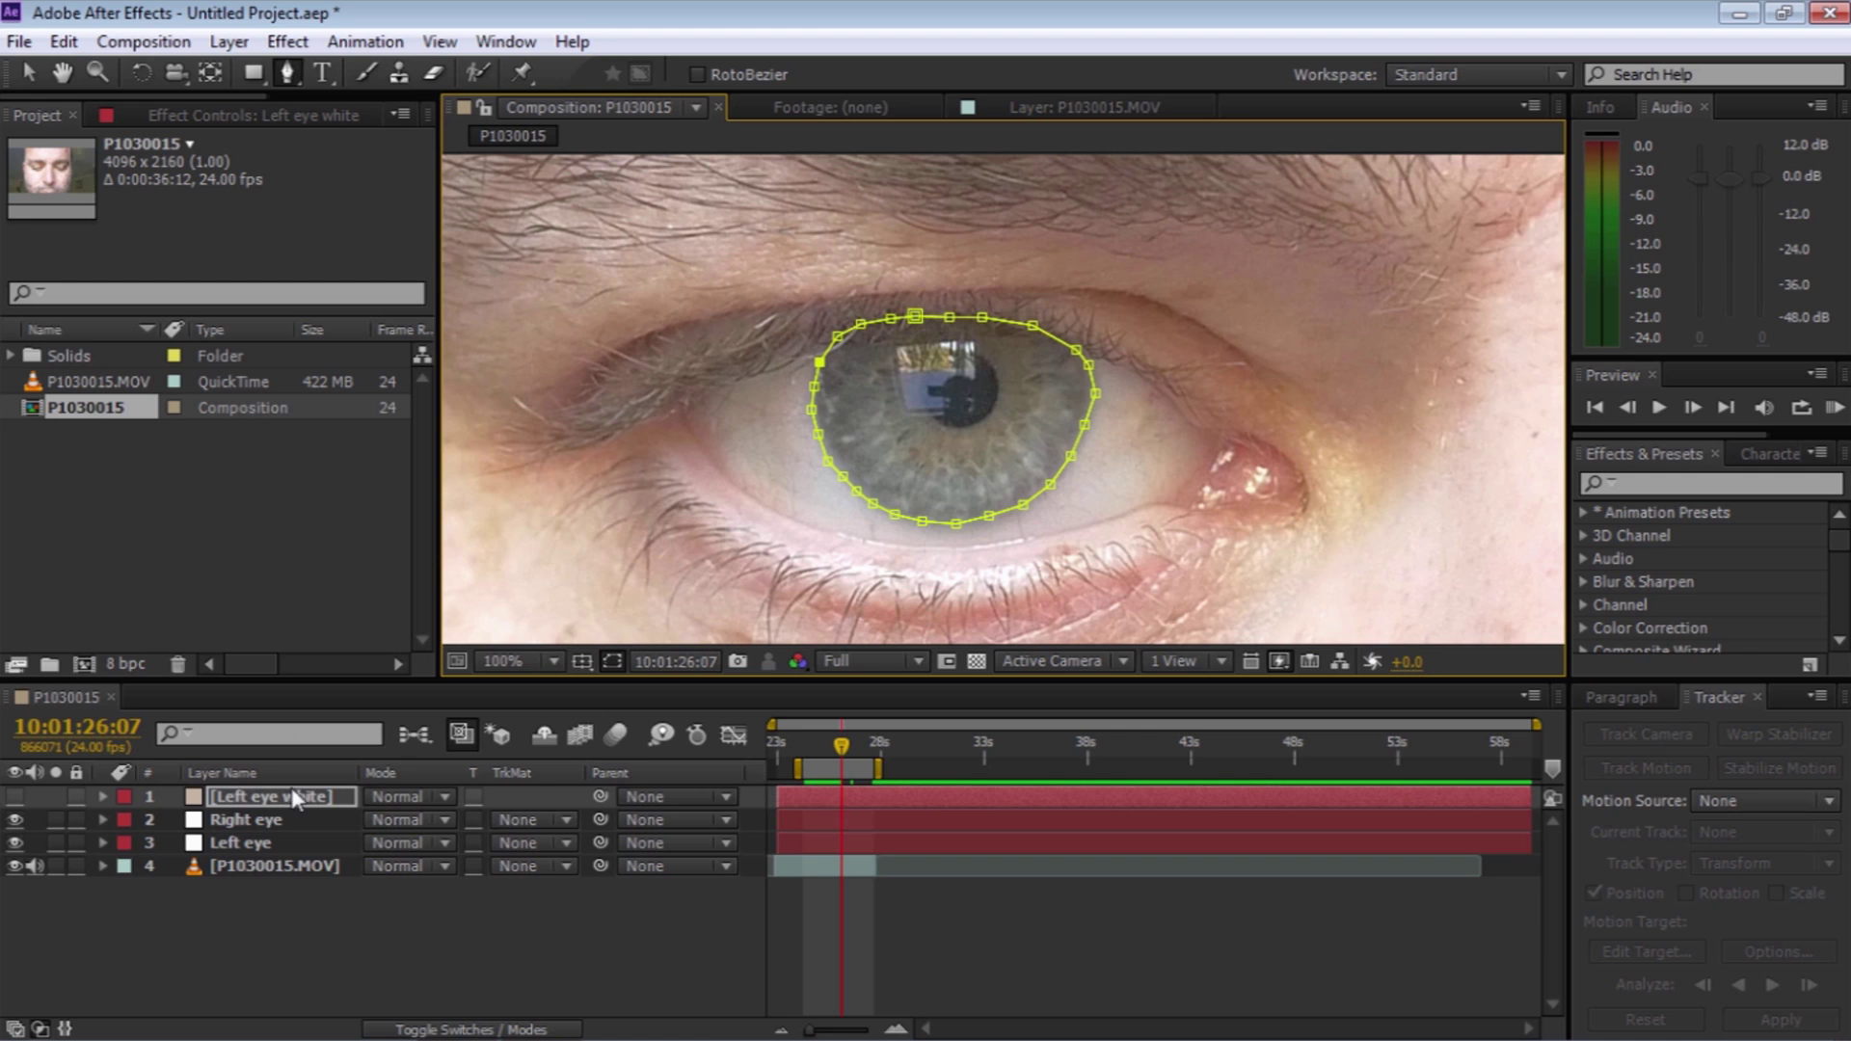
left_click(15, 797)
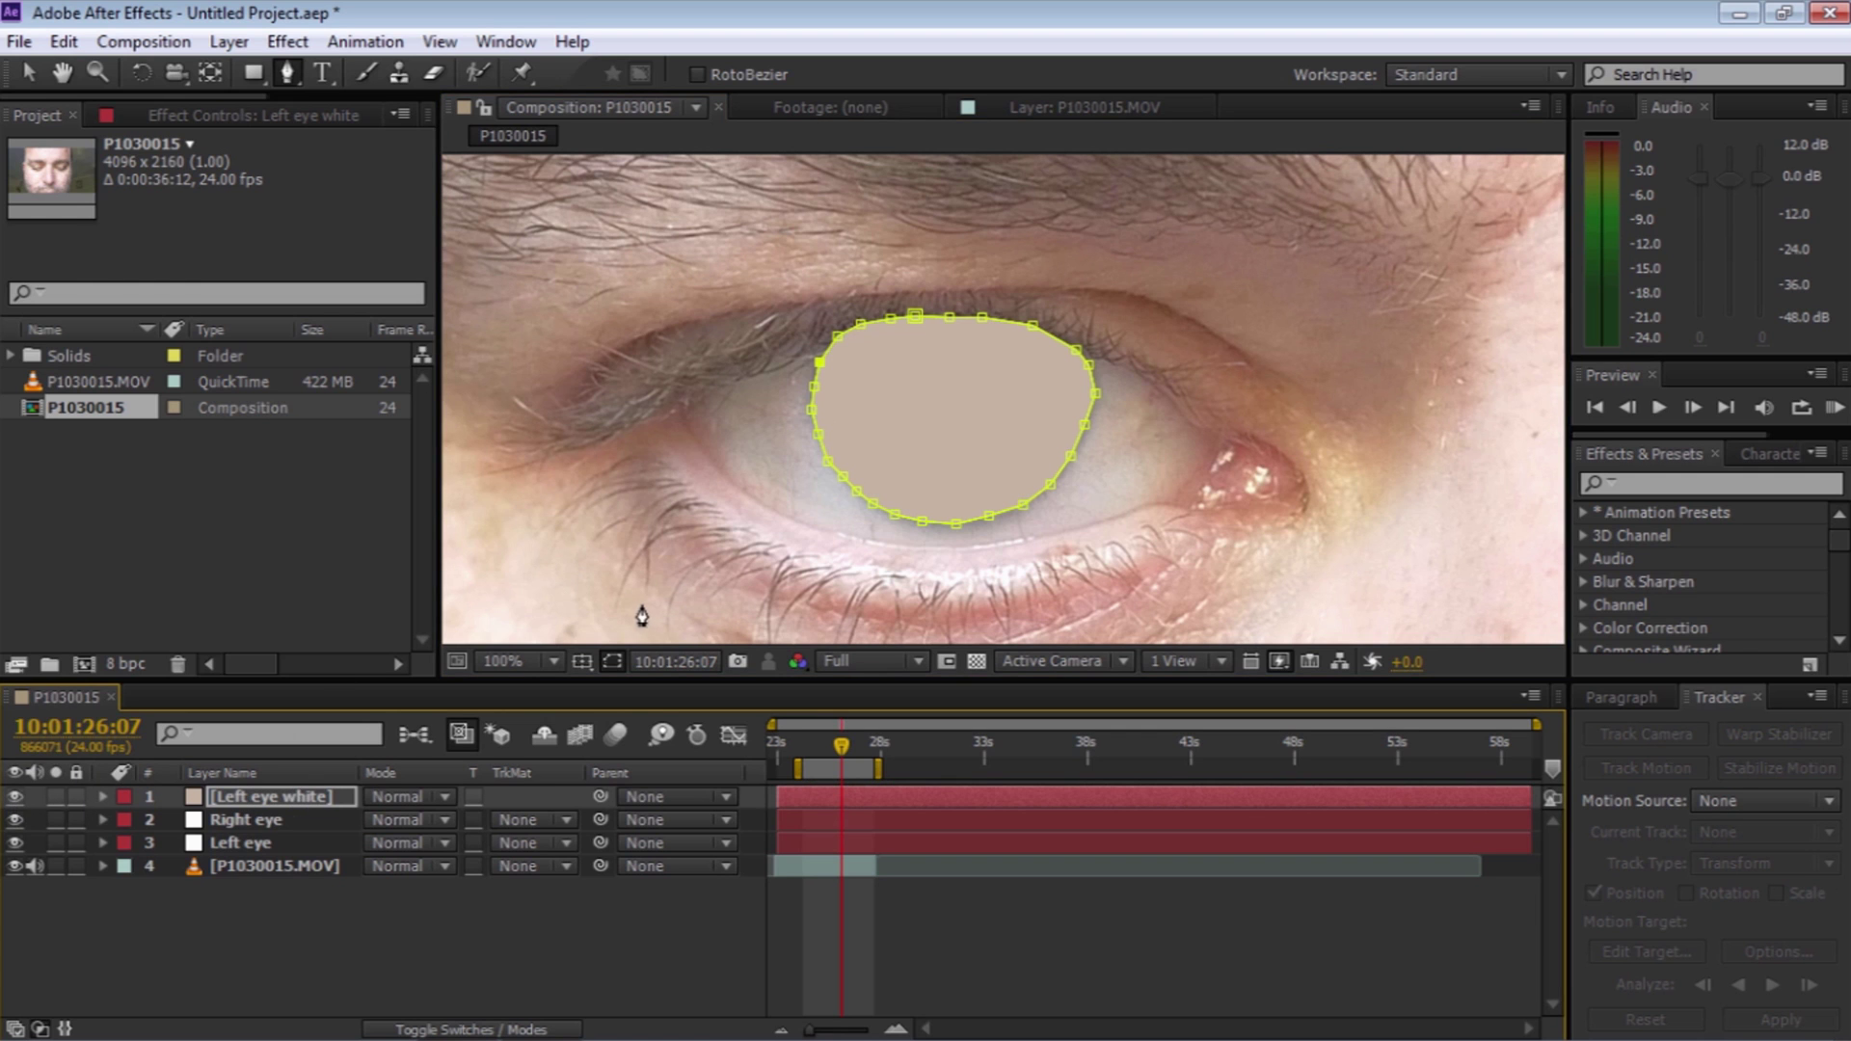
Set the Left eye white layer to Lighten blending at 77% opacity
left_click(399, 796)
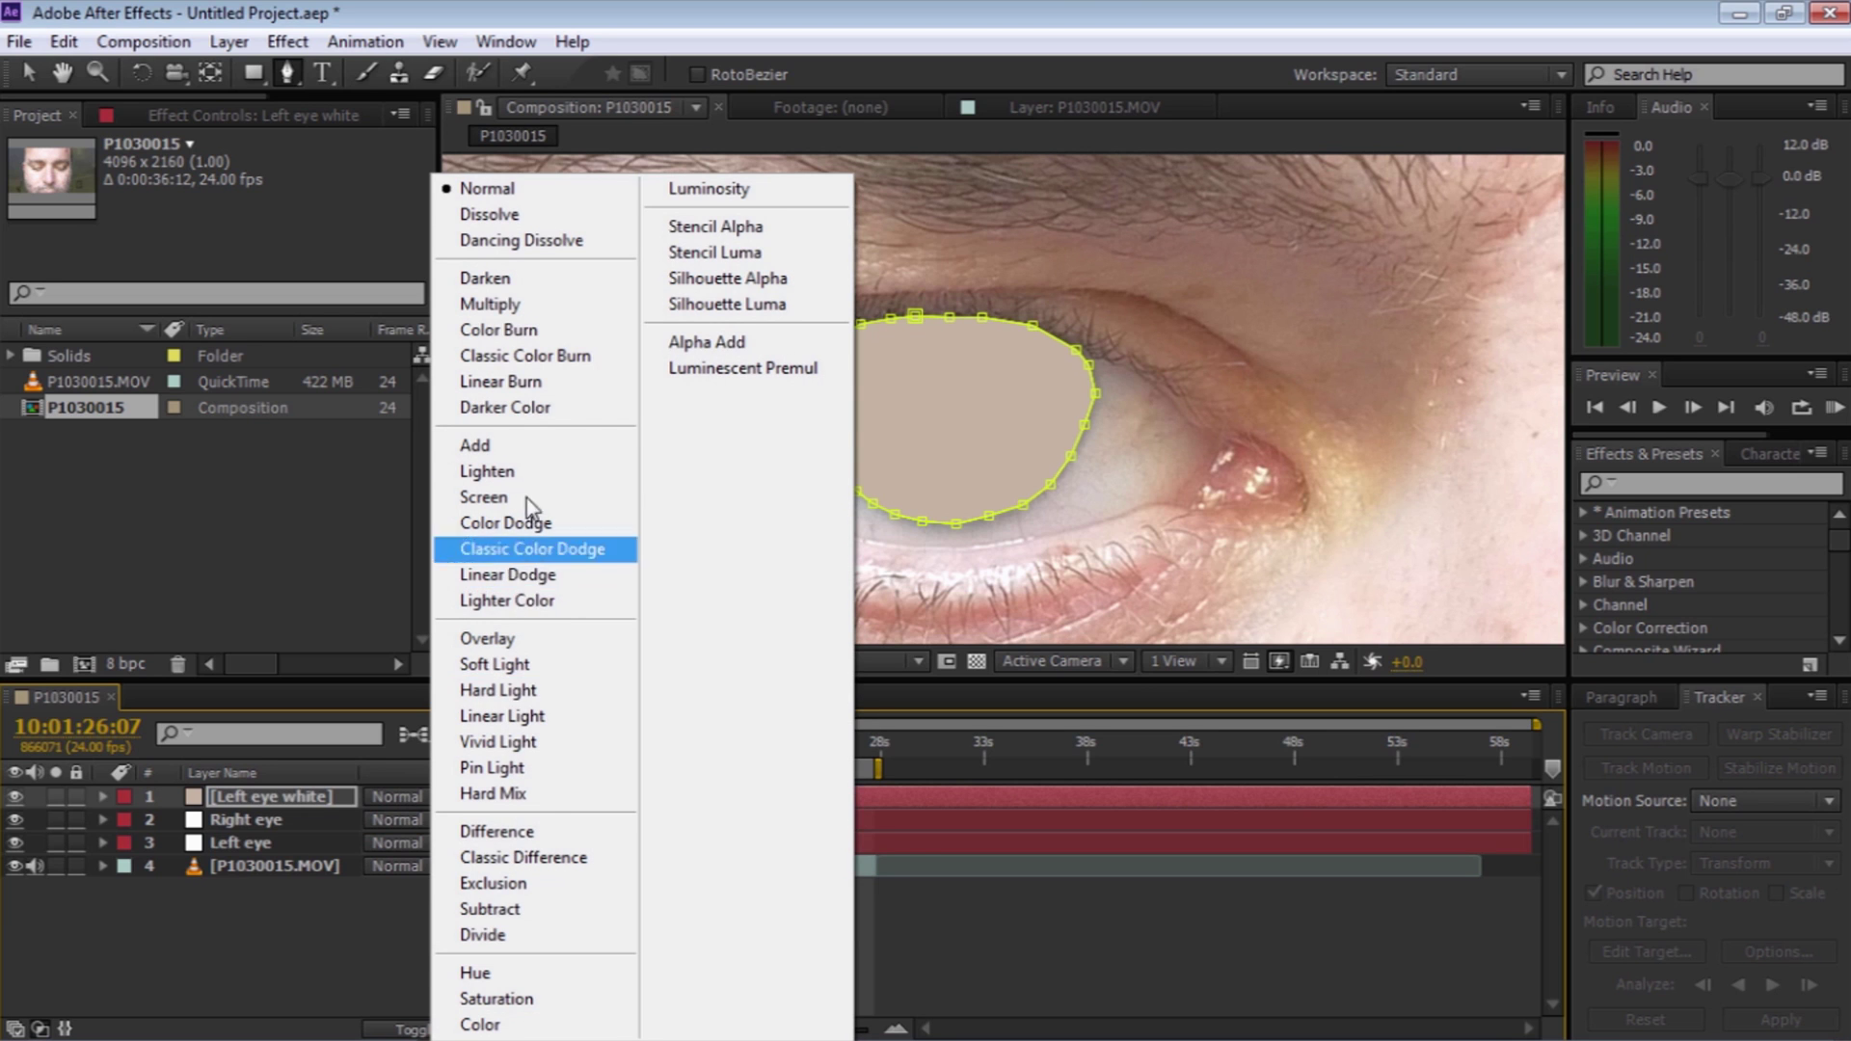
left_click(535, 474)
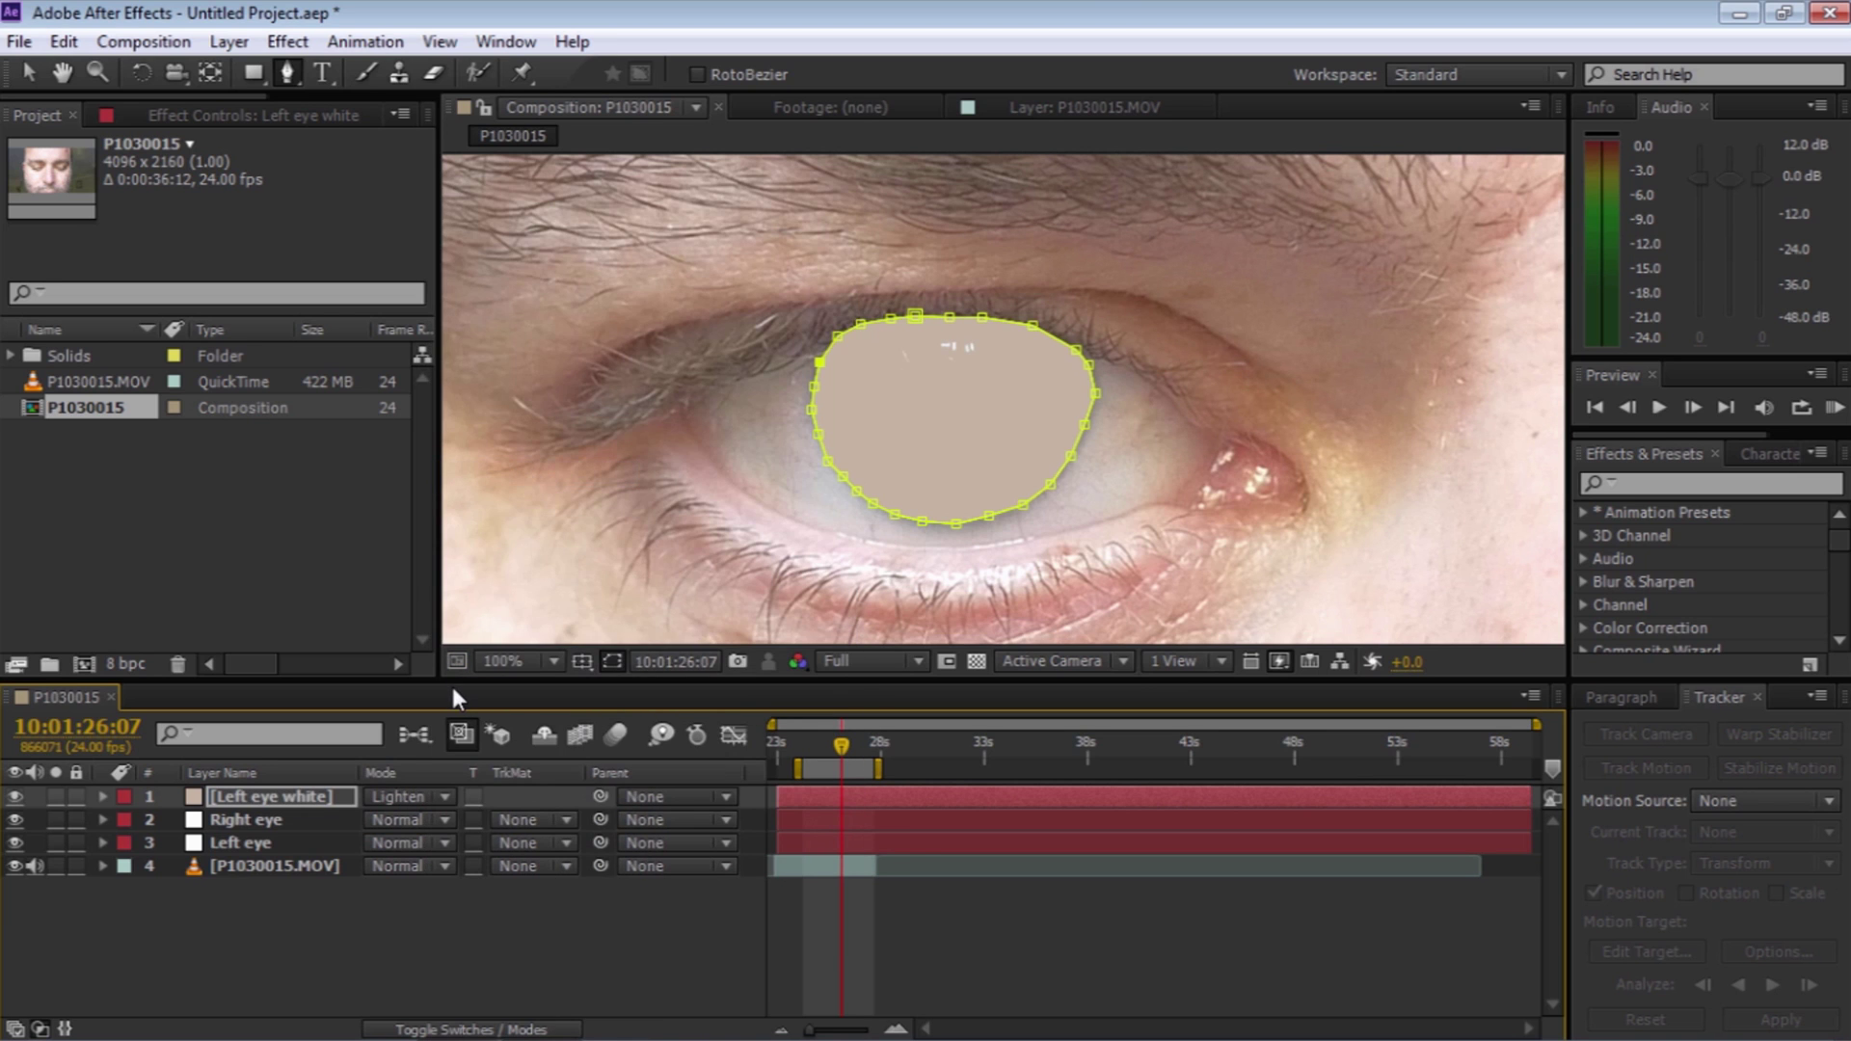
key("t")
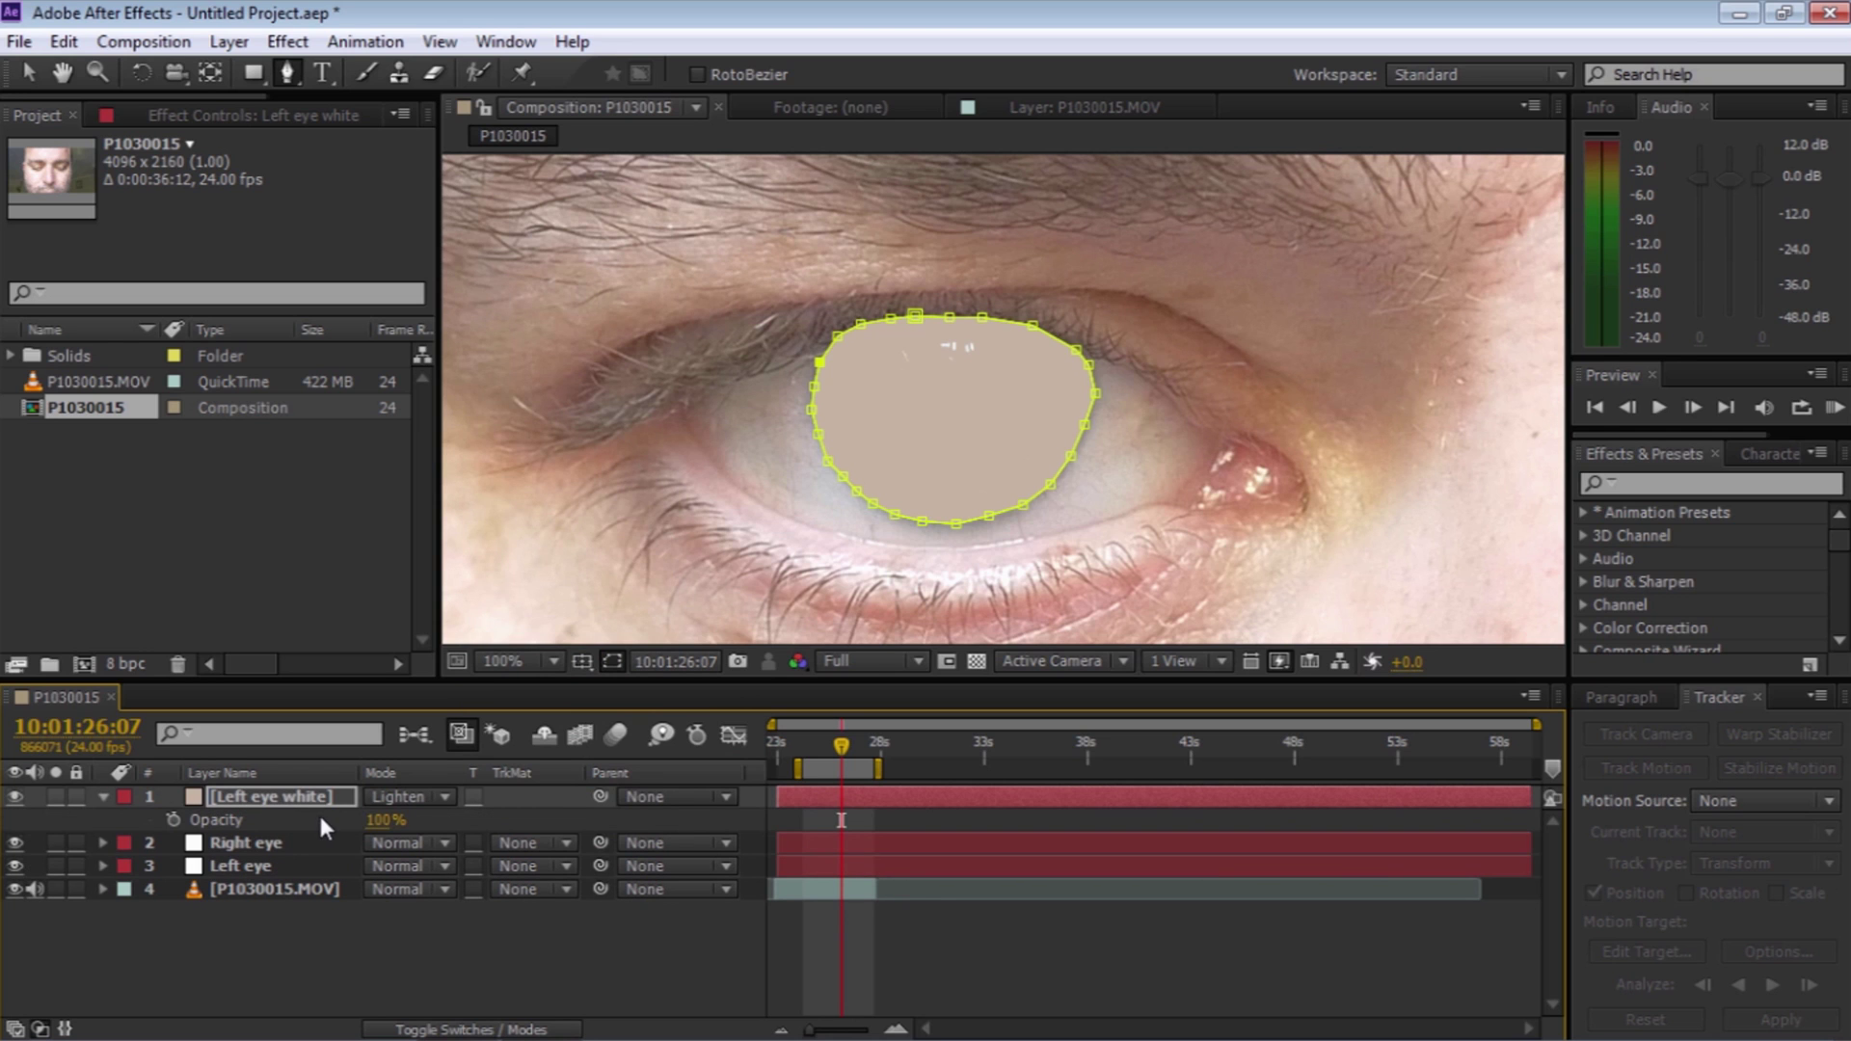
left_click(384, 820)
type("77")
left_click(383, 933)
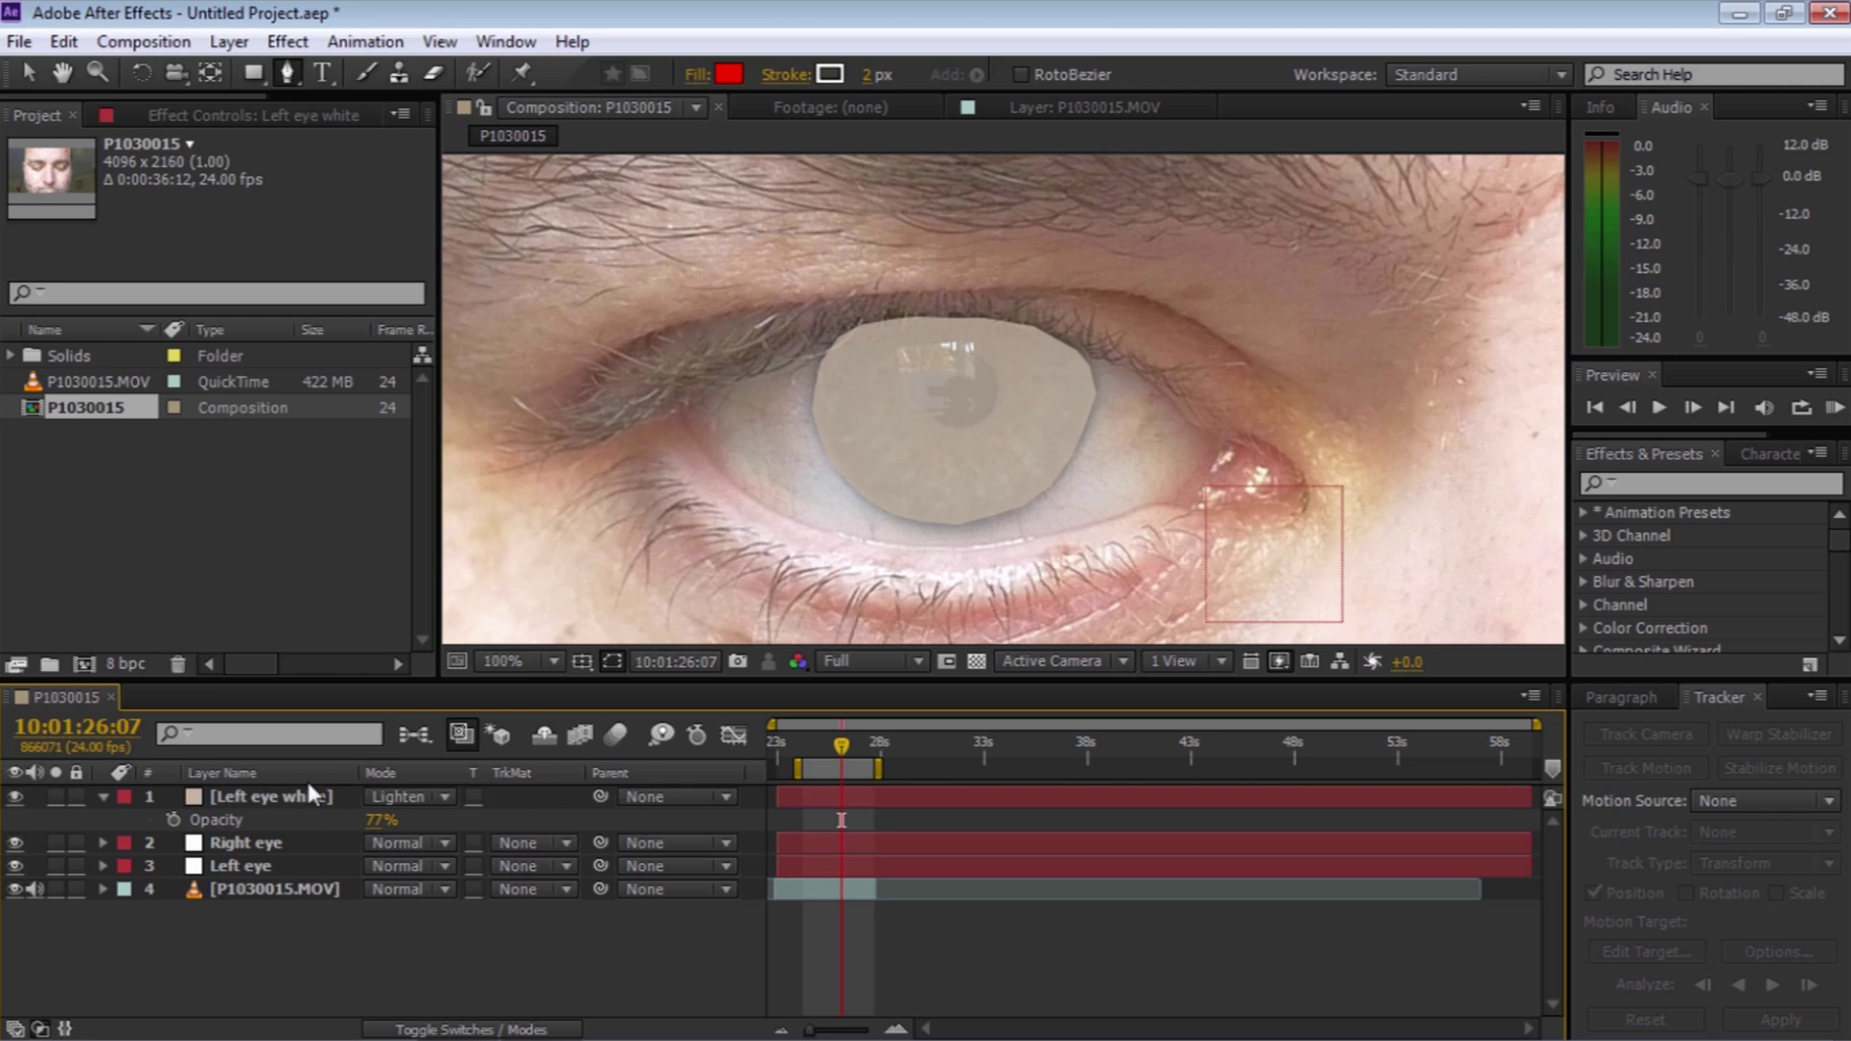
Feather the iris mask to about 40 px and zoom out to the whole face
left_click(288, 796)
key("m")
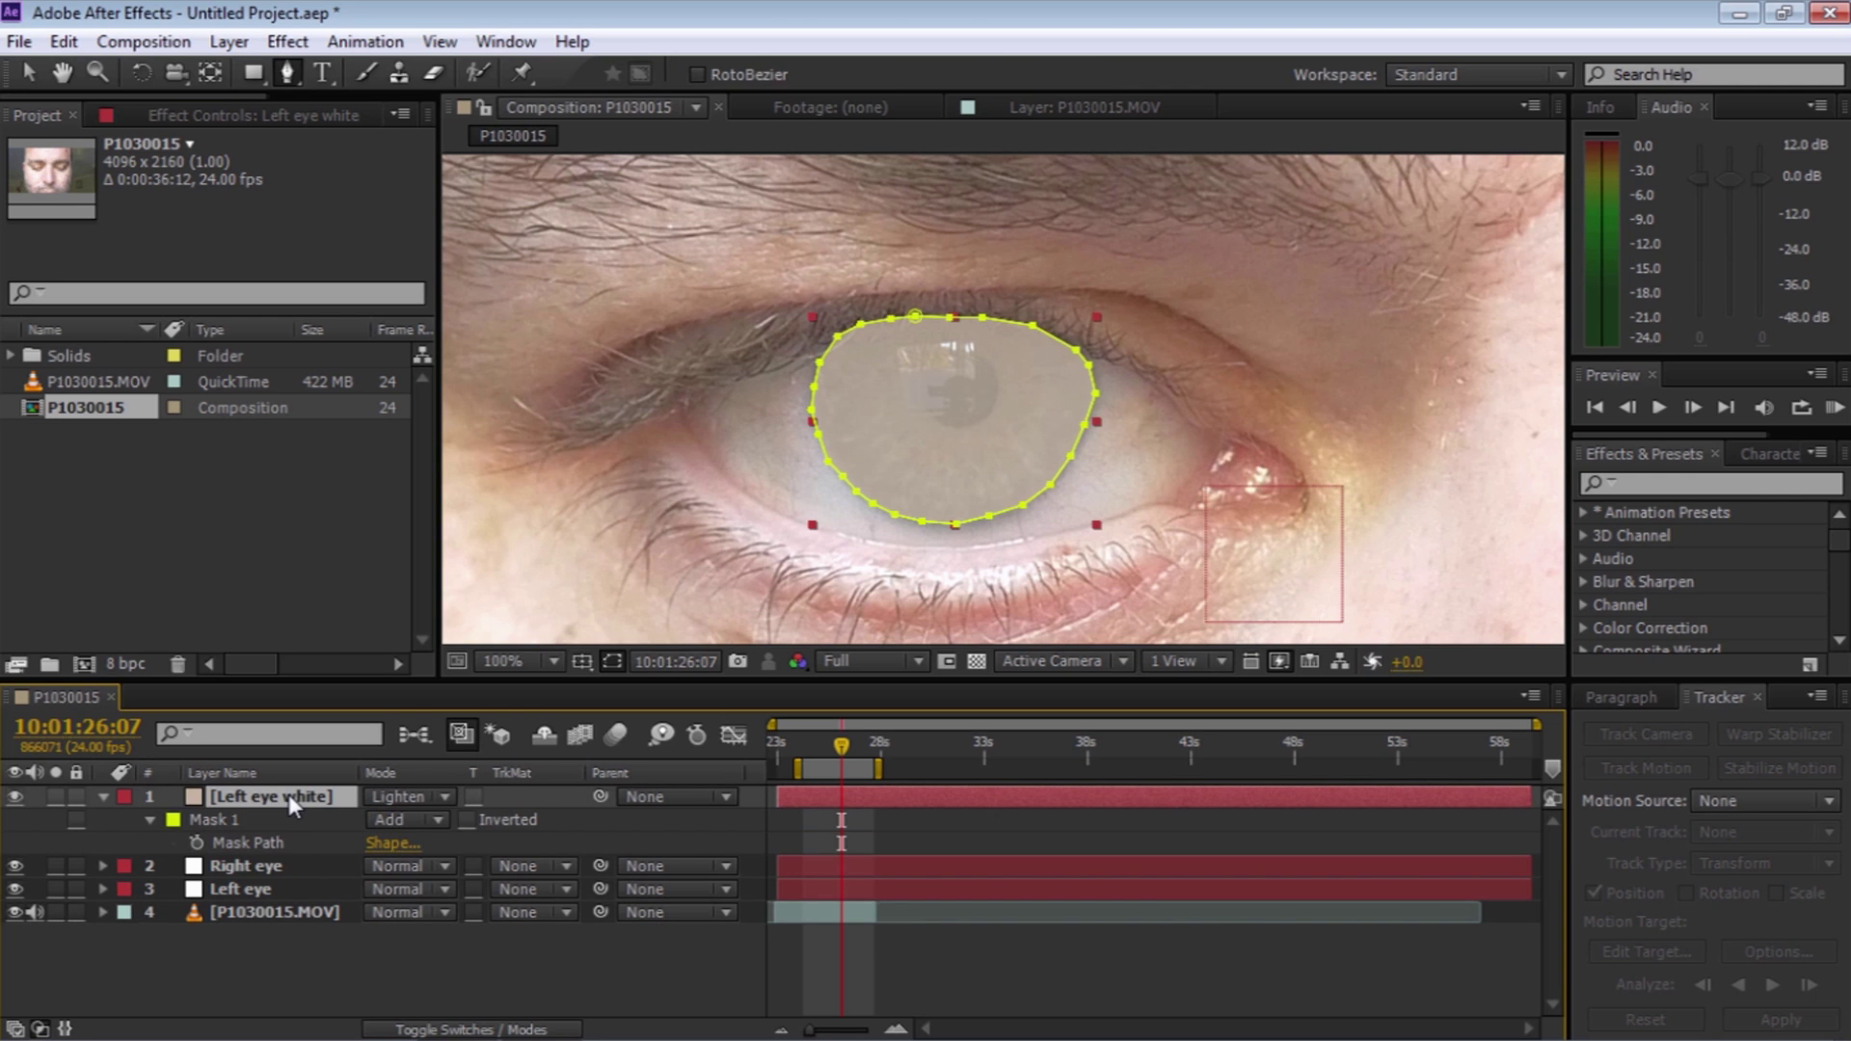
key("f")
left_click_drag(436, 844, 492, 841)
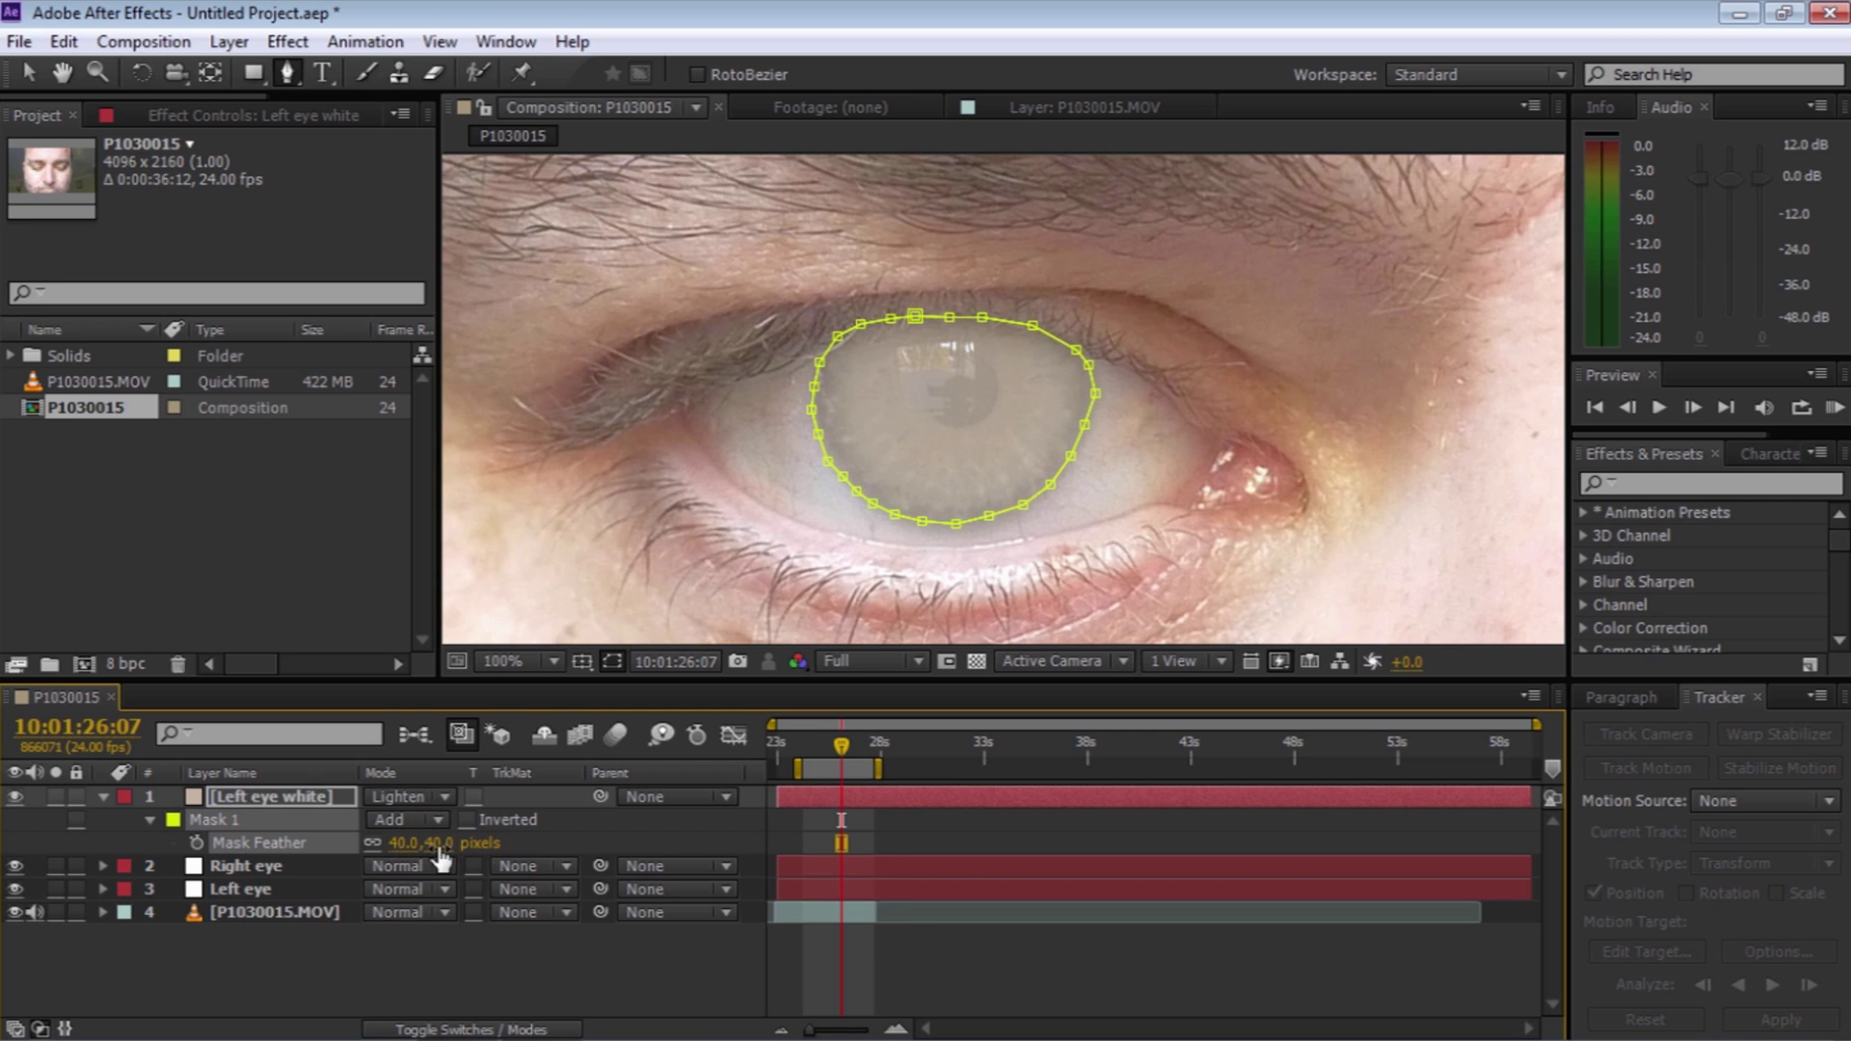
left_click(103, 796)
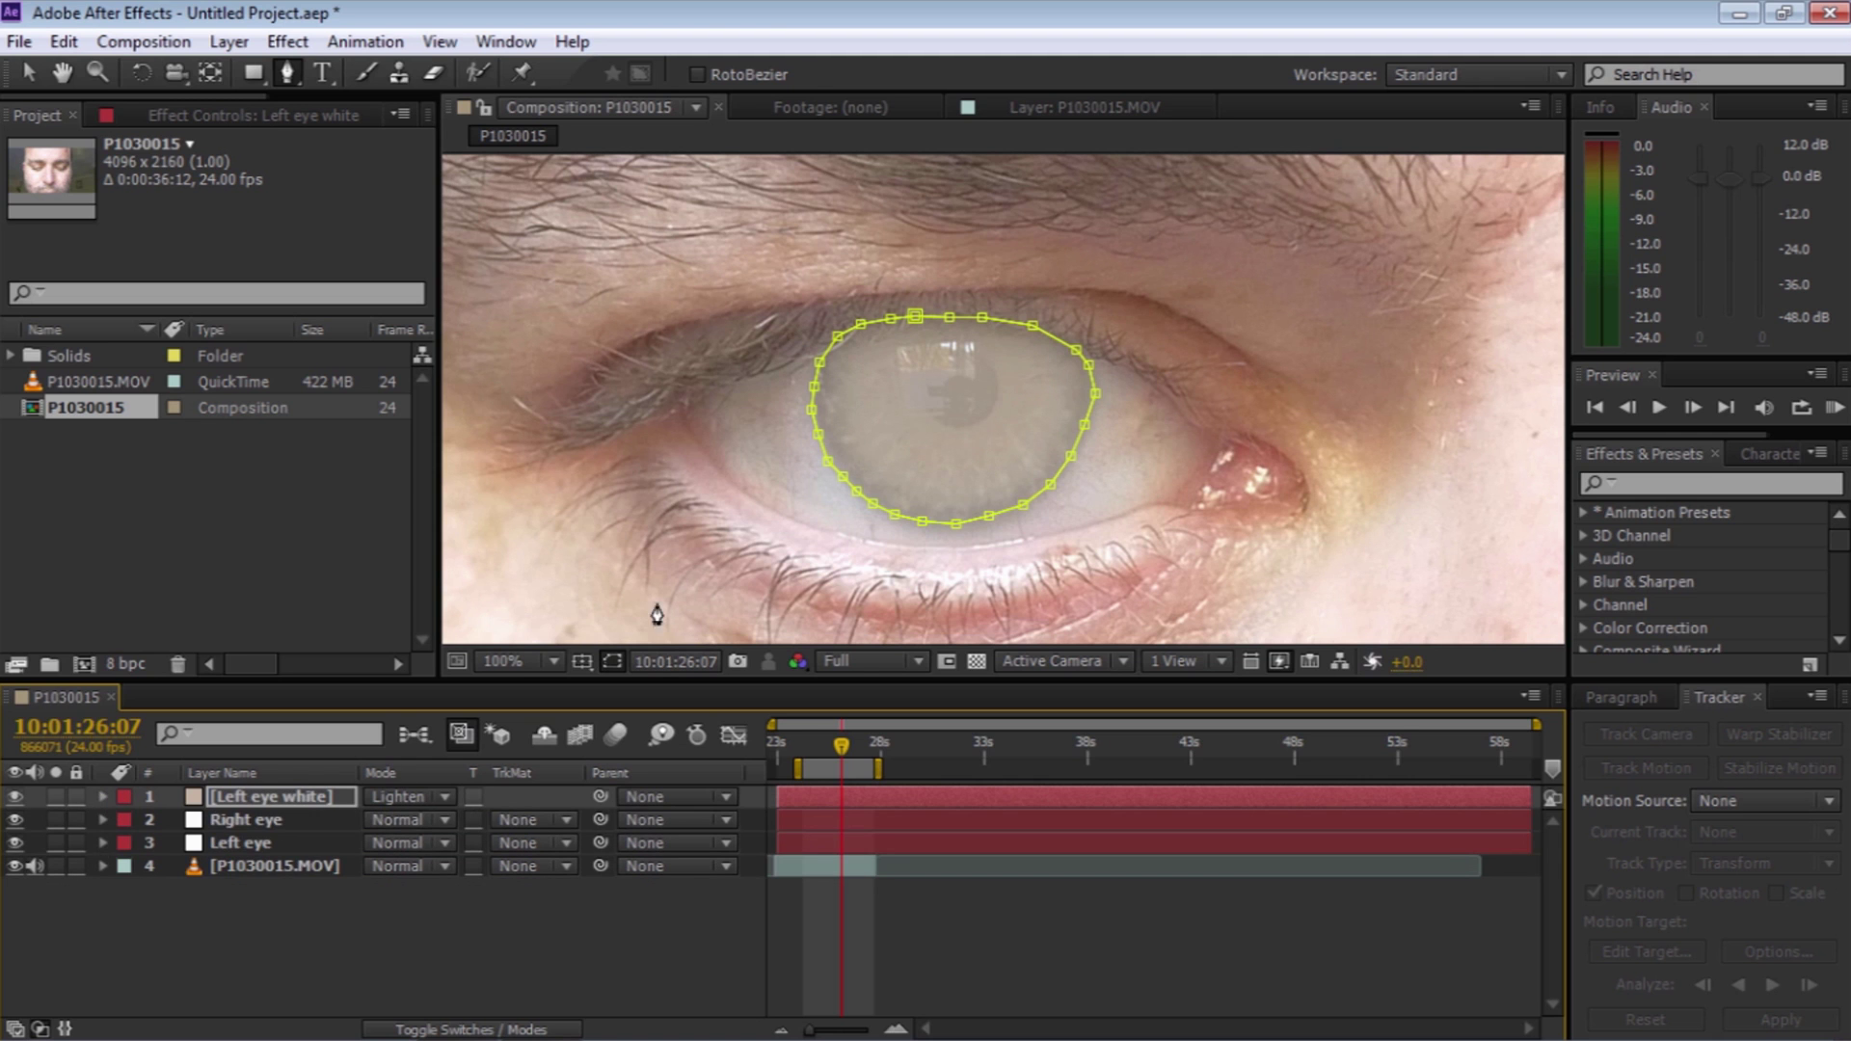
key("z")
left_click(793, 467, "alt")
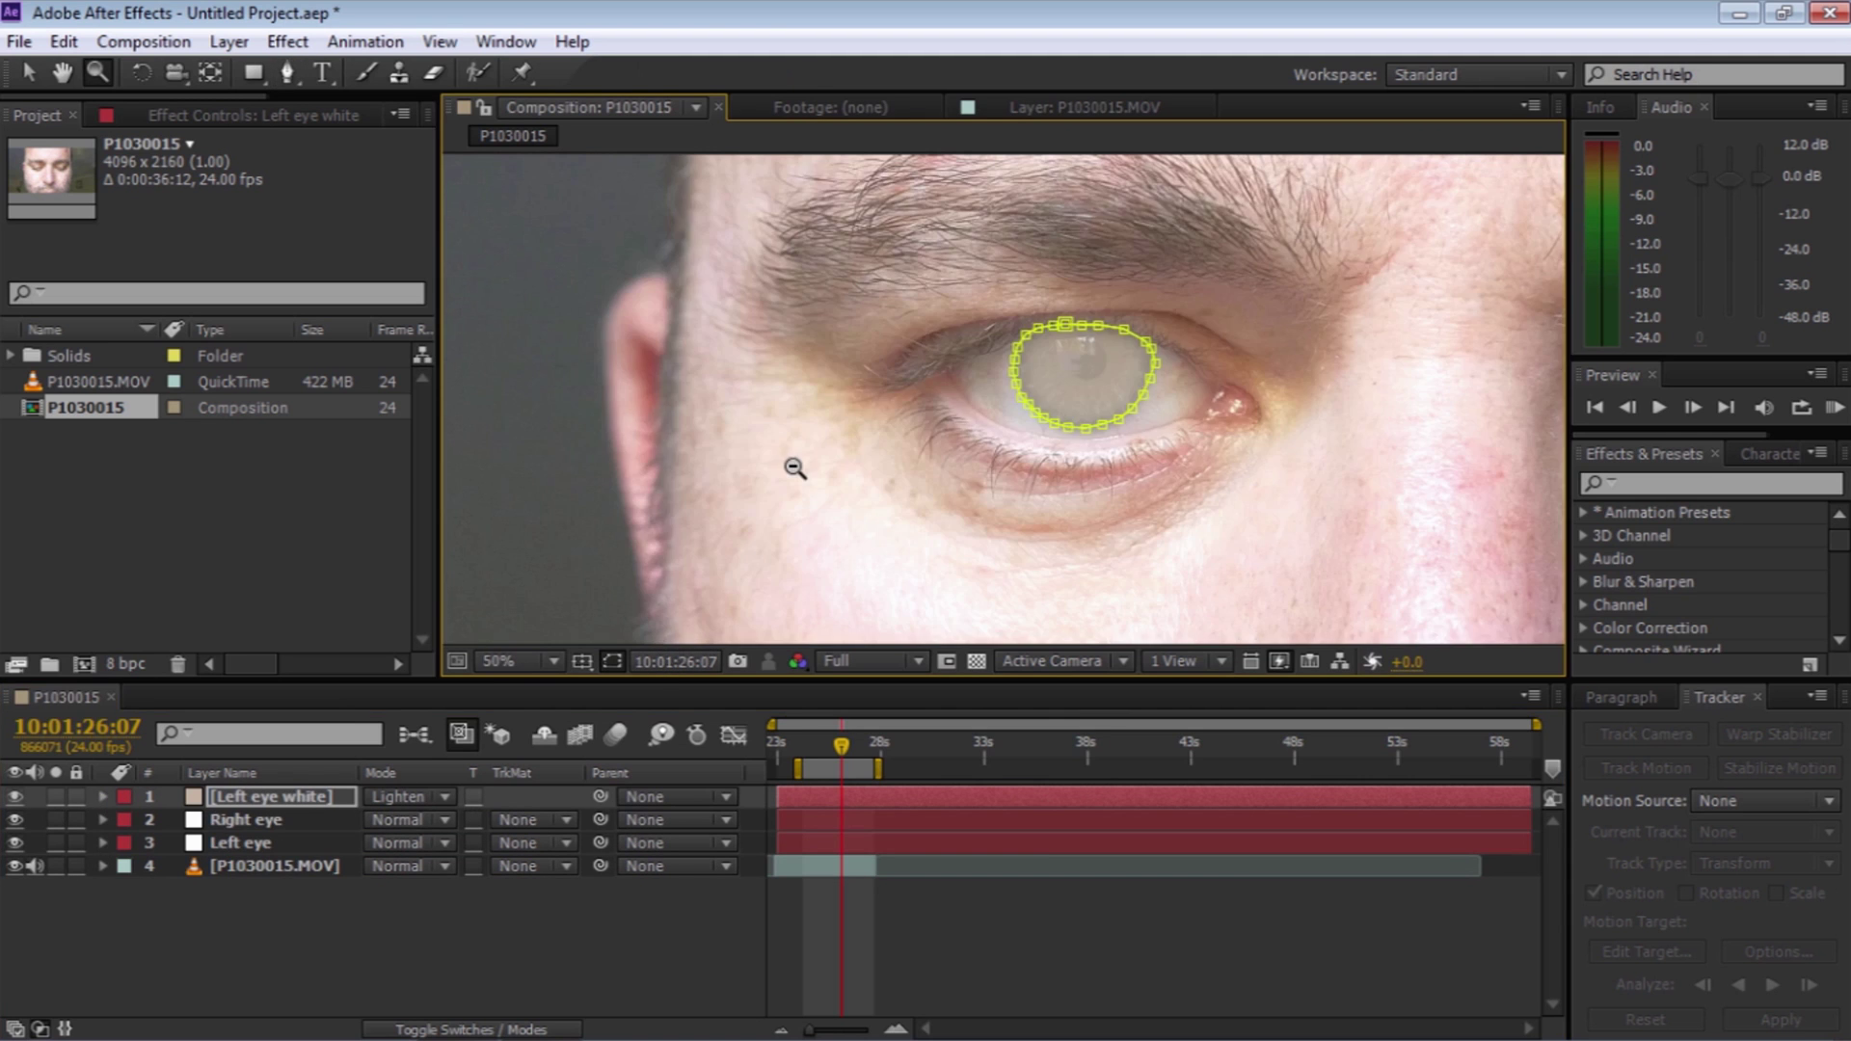
Hide the mask outlines and zoom to 50% on the left eye to judge the milky iris
left_click(1037, 397, "alt")
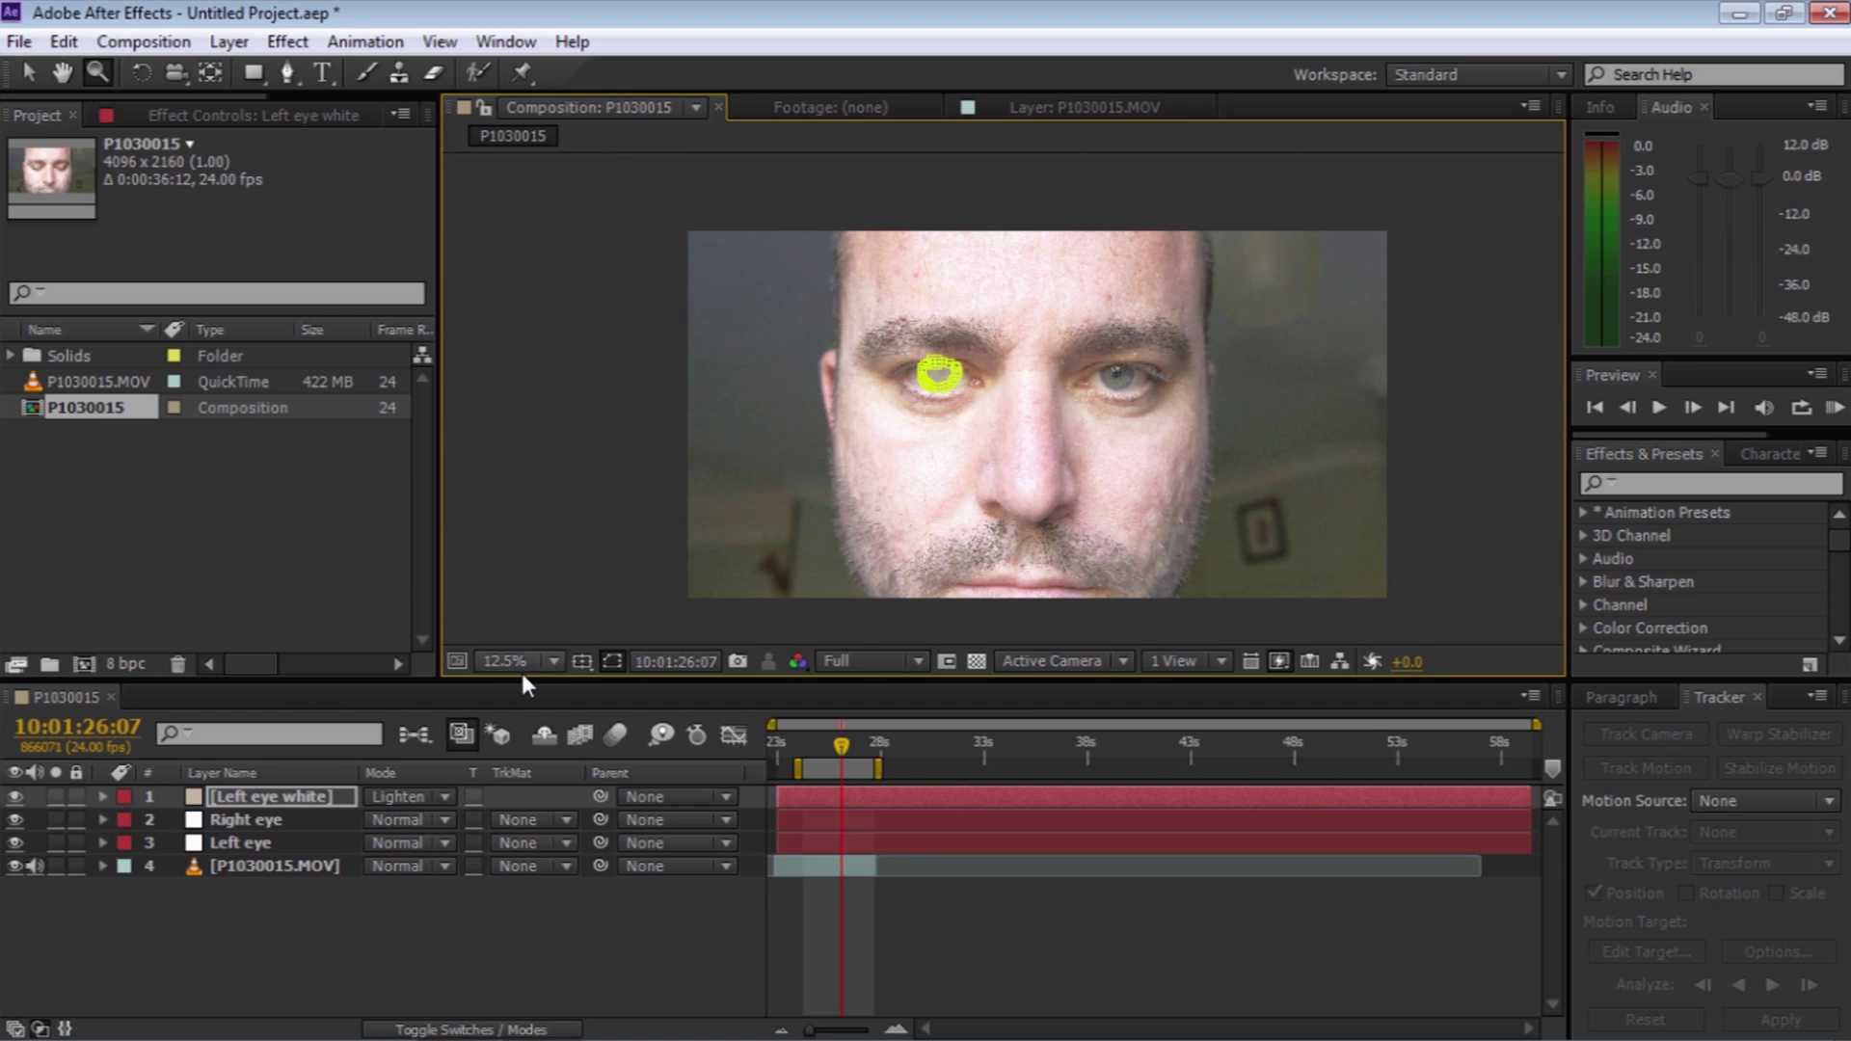
left_click(609, 661)
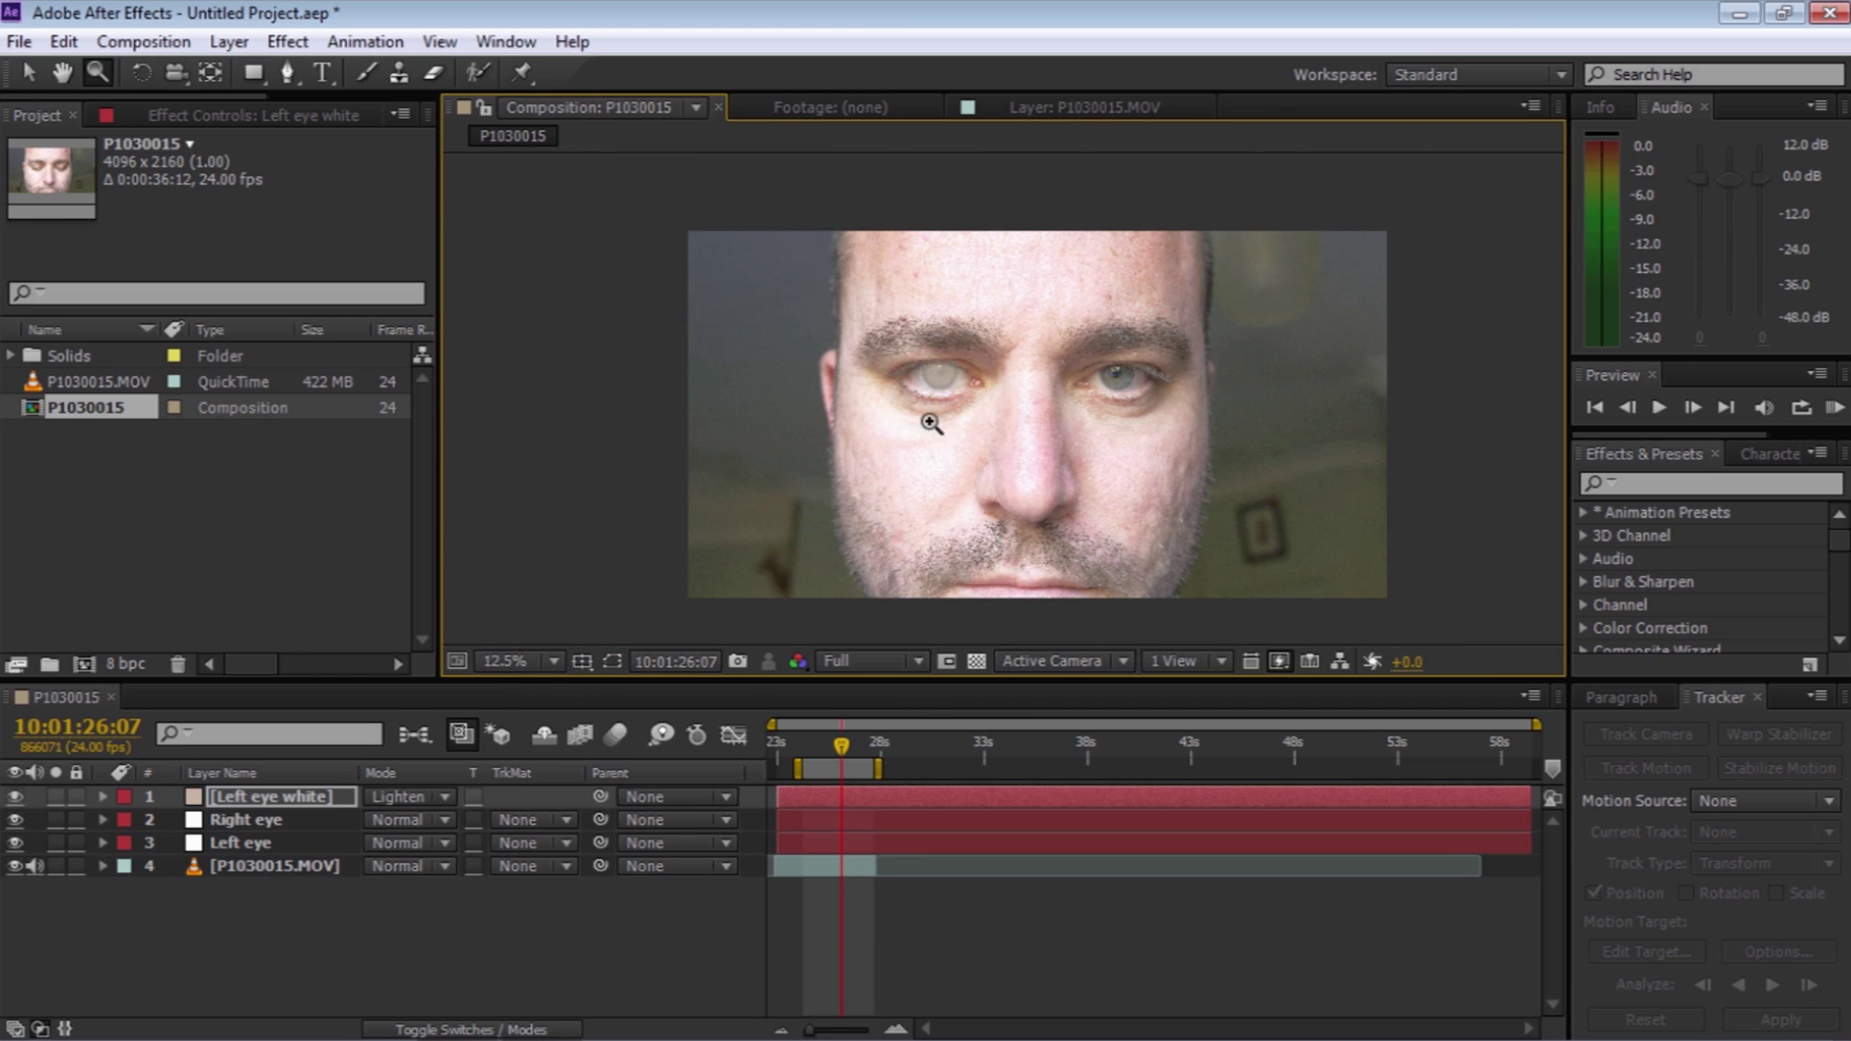
left_click(952, 384)
left_click(1007, 425)
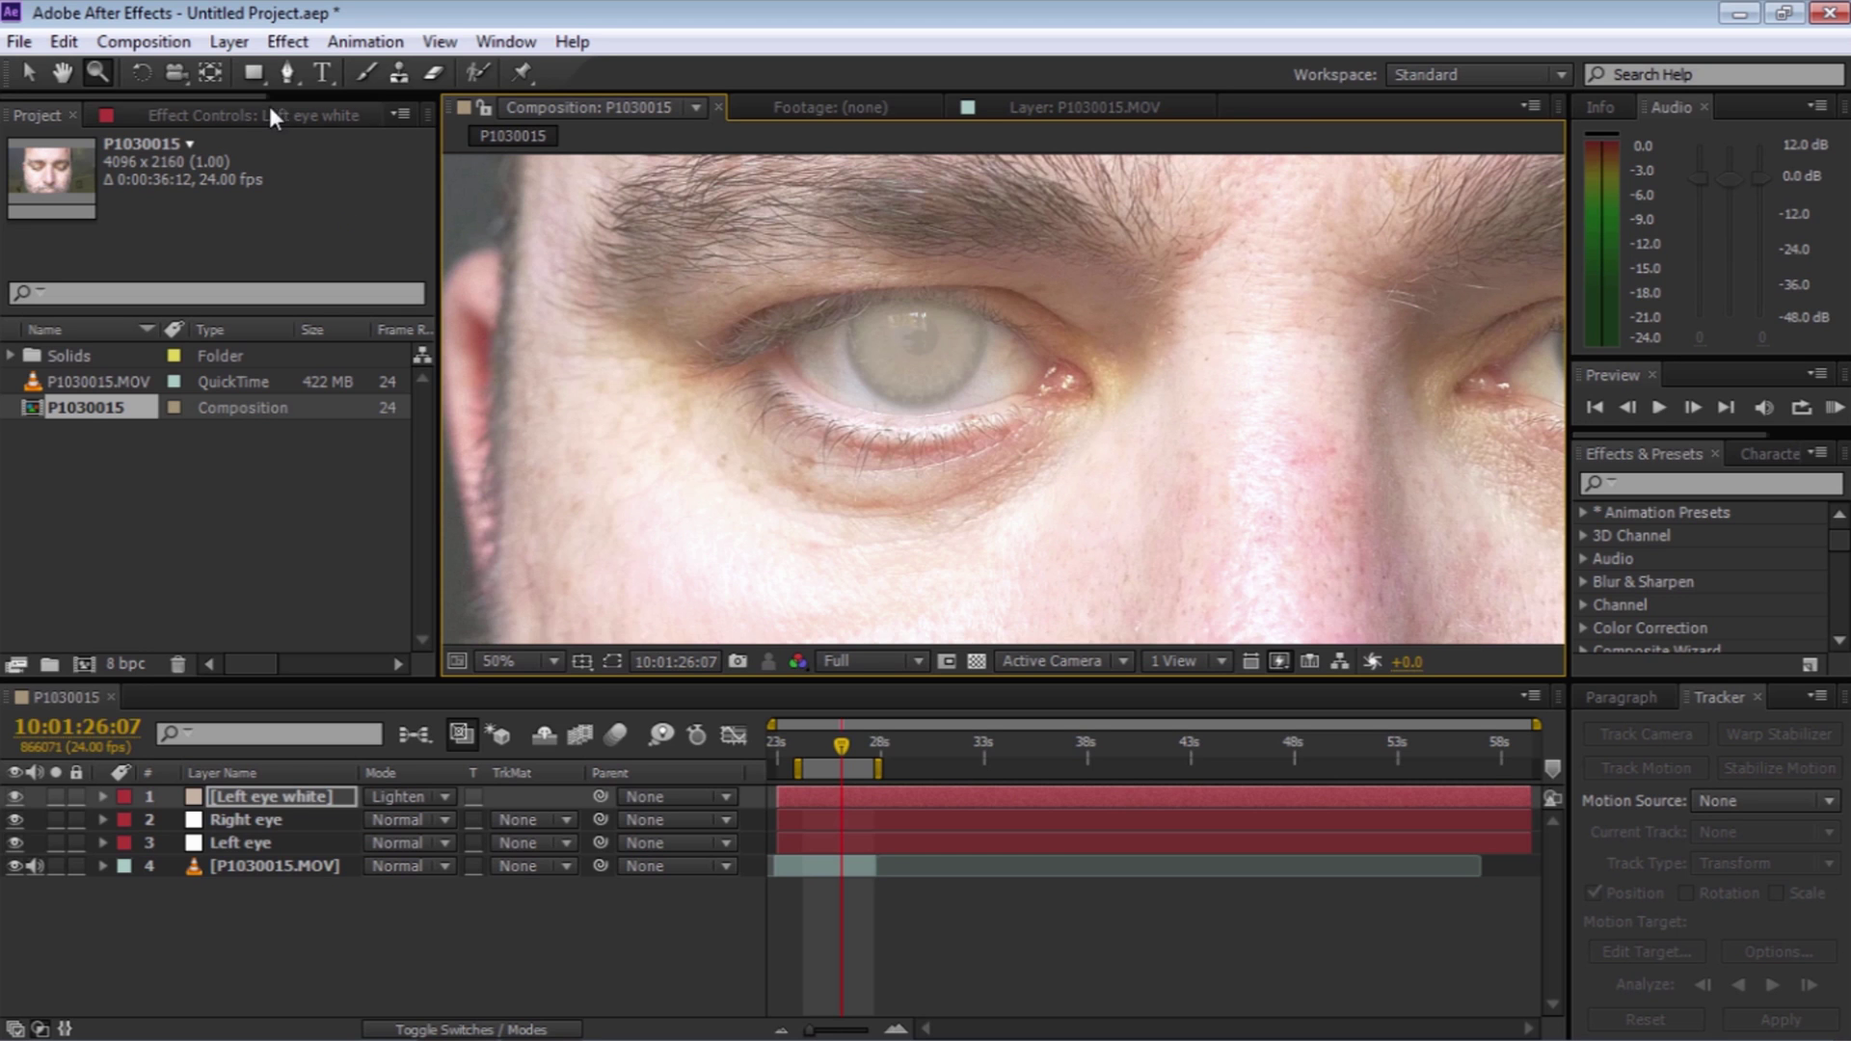
left_click(229, 41)
Create a composition-sized white solid layer, White Solid 1
mouse_move(304, 60)
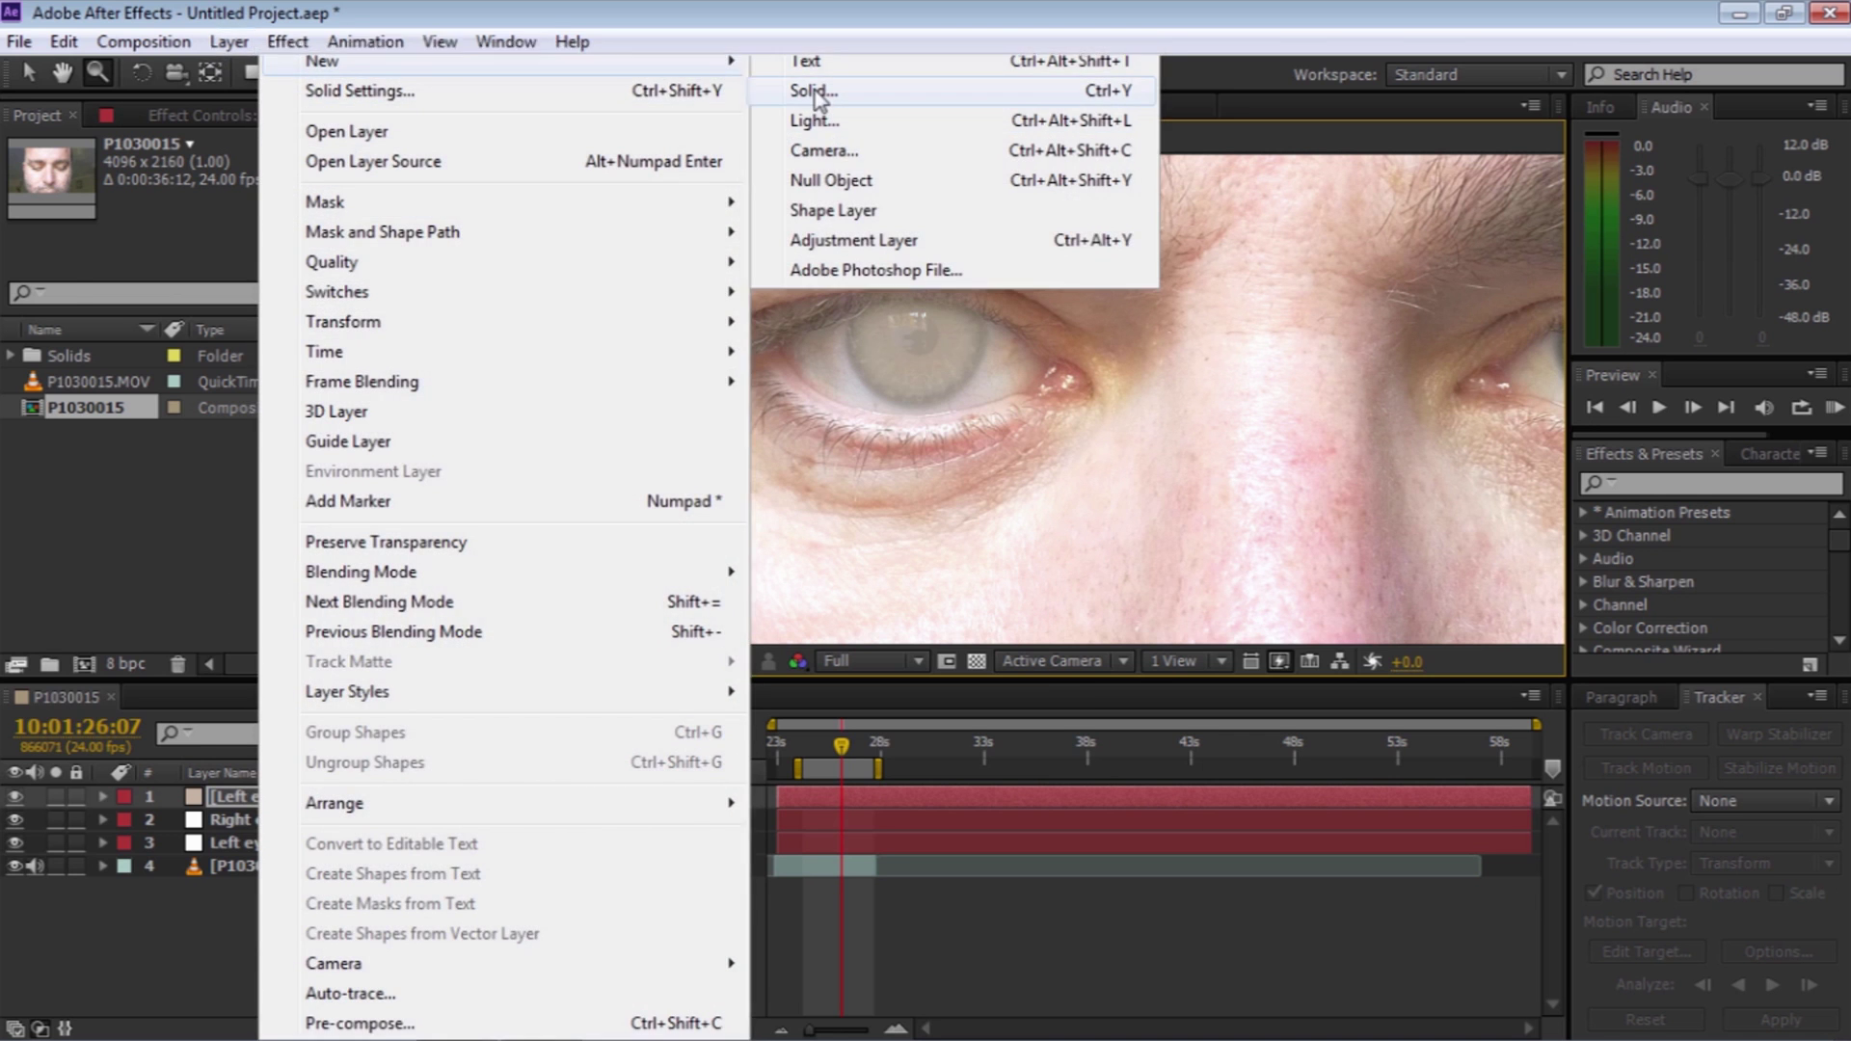
left_click(819, 97)
left_click(360, 758)
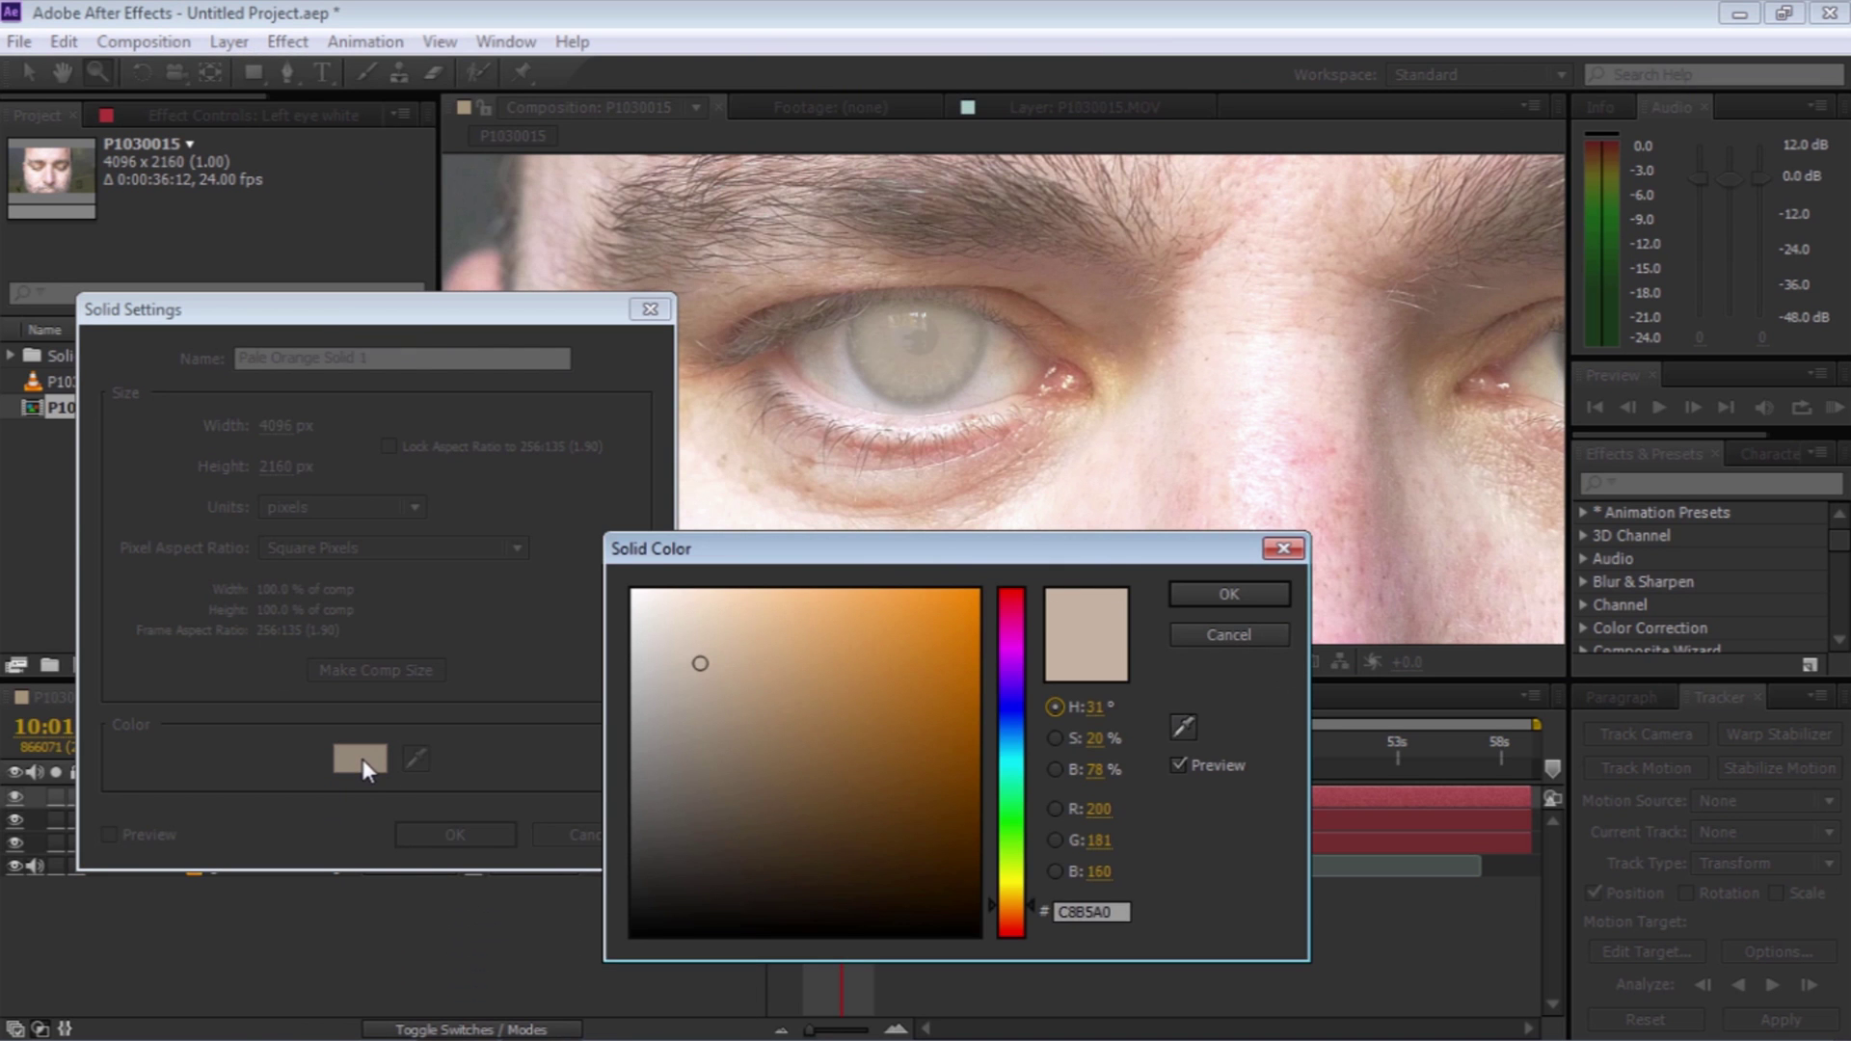
left_click(632, 590)
left_click(1185, 594)
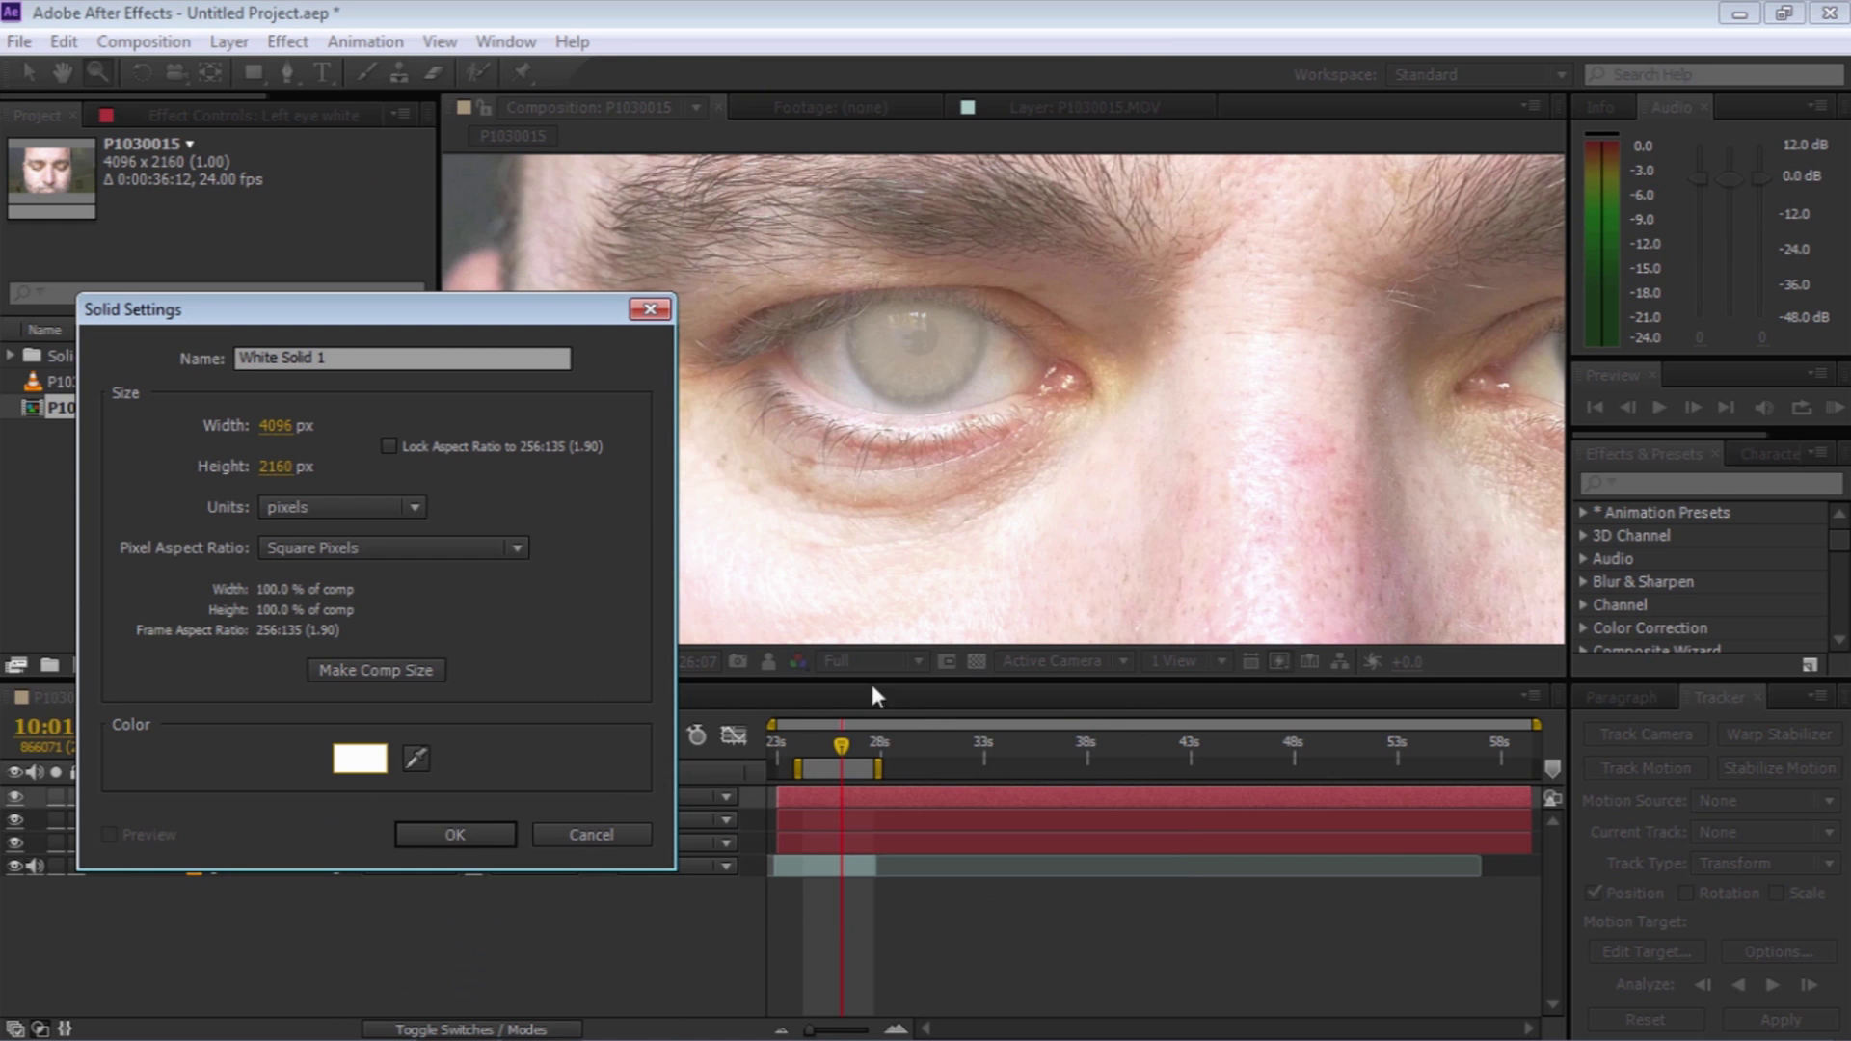
left_click(422, 665)
left_click(455, 834)
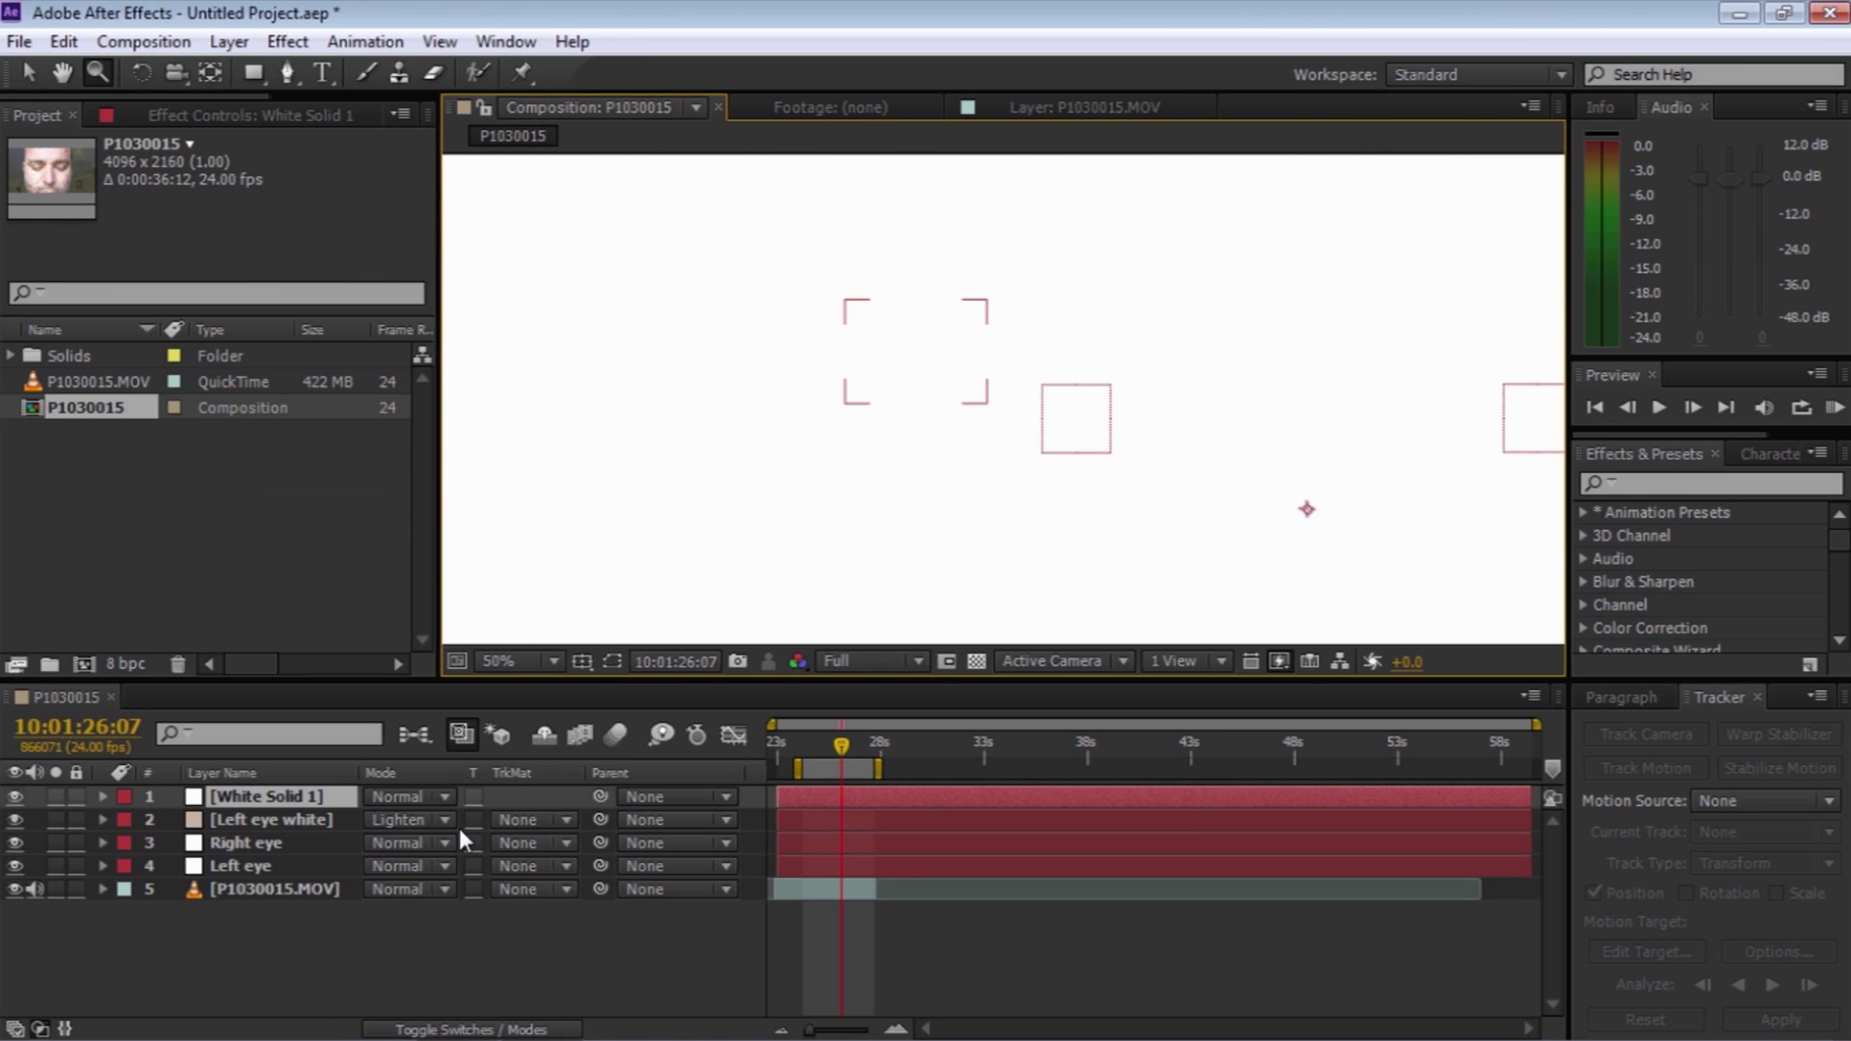
Hide White Solid 1 and zoom the viewer to 100% on the eye
left_click(14, 796)
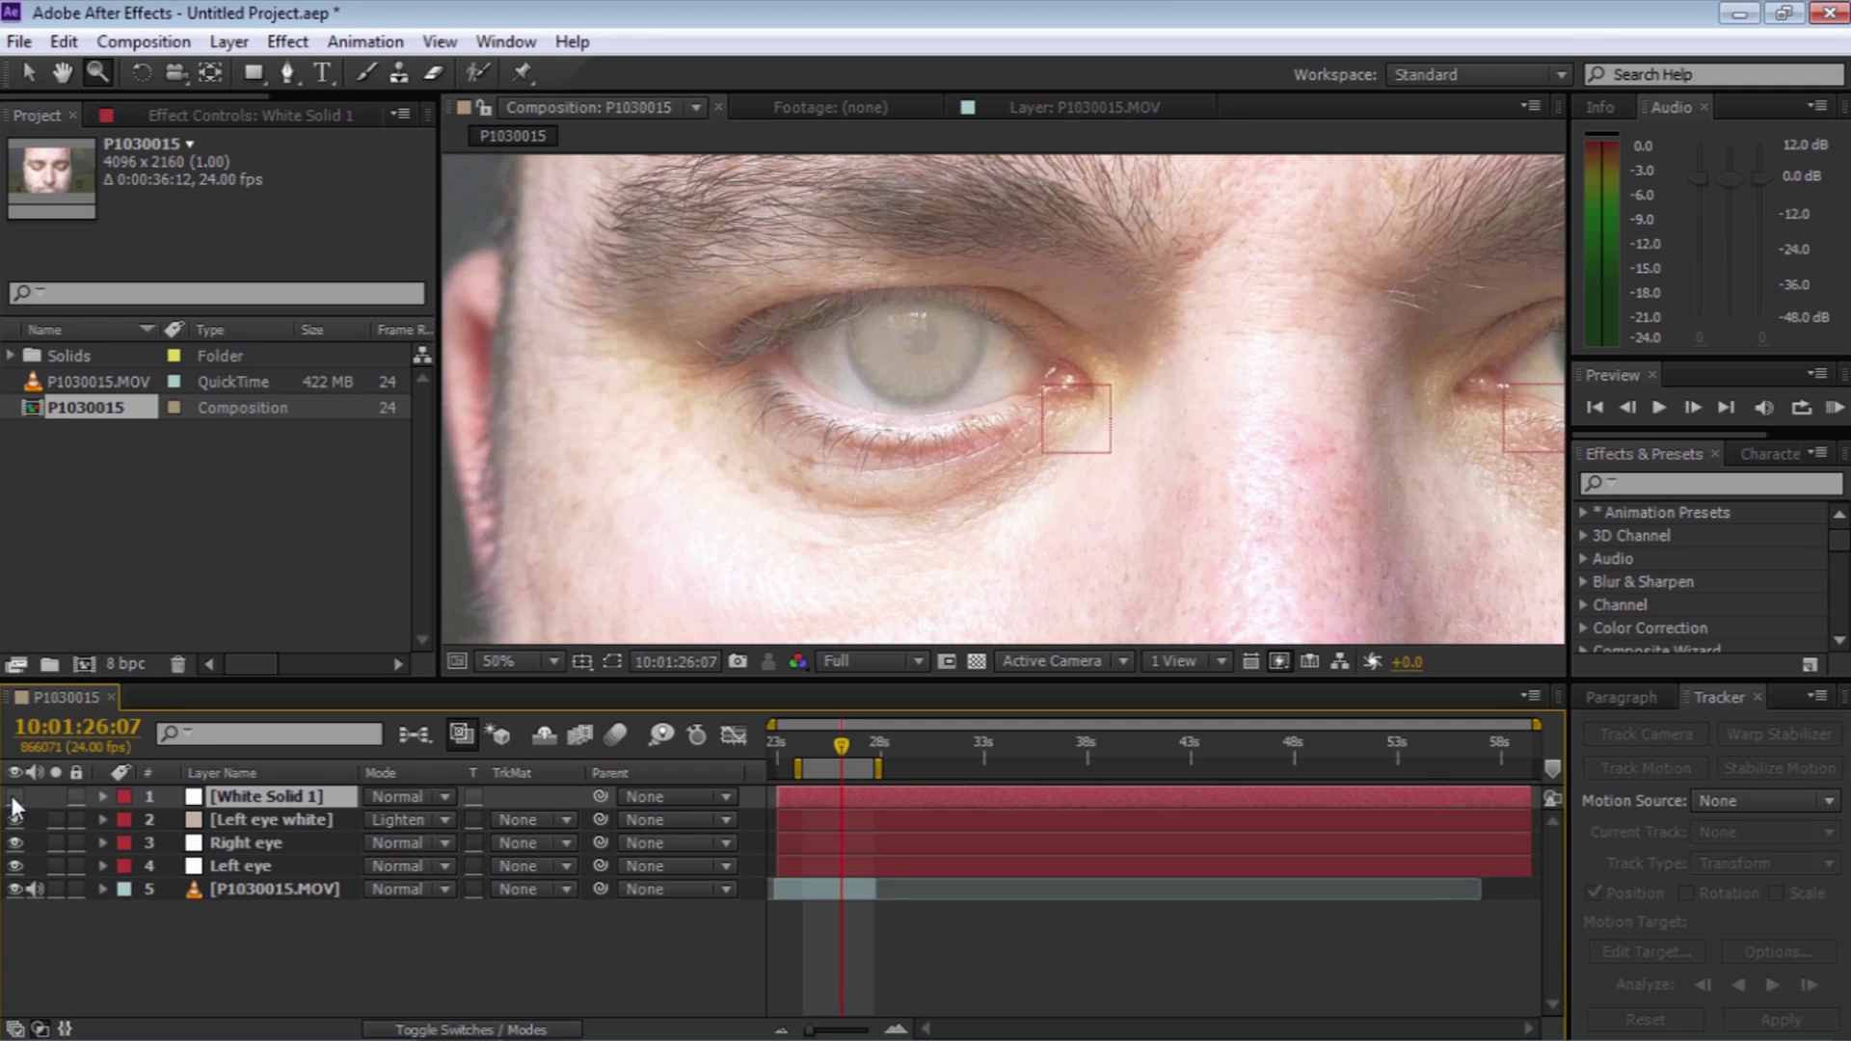
left_click(915, 347)
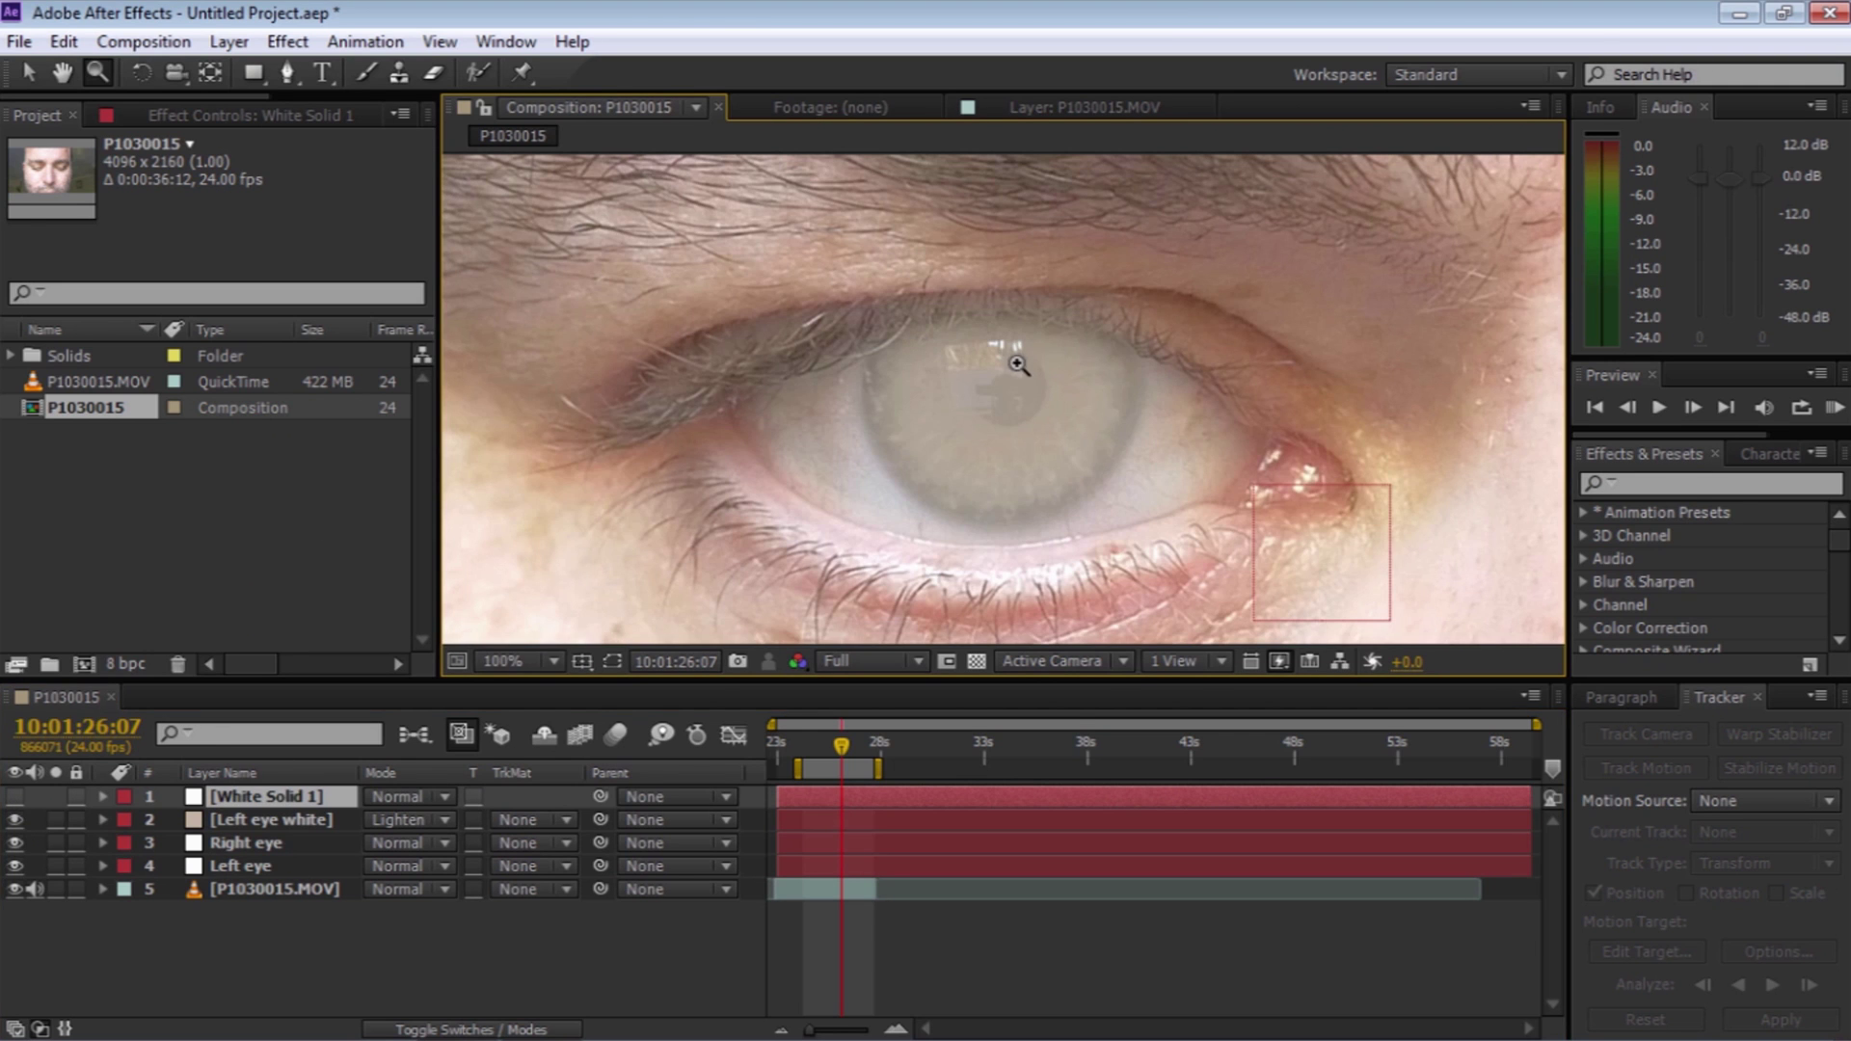
left_click(262, 79)
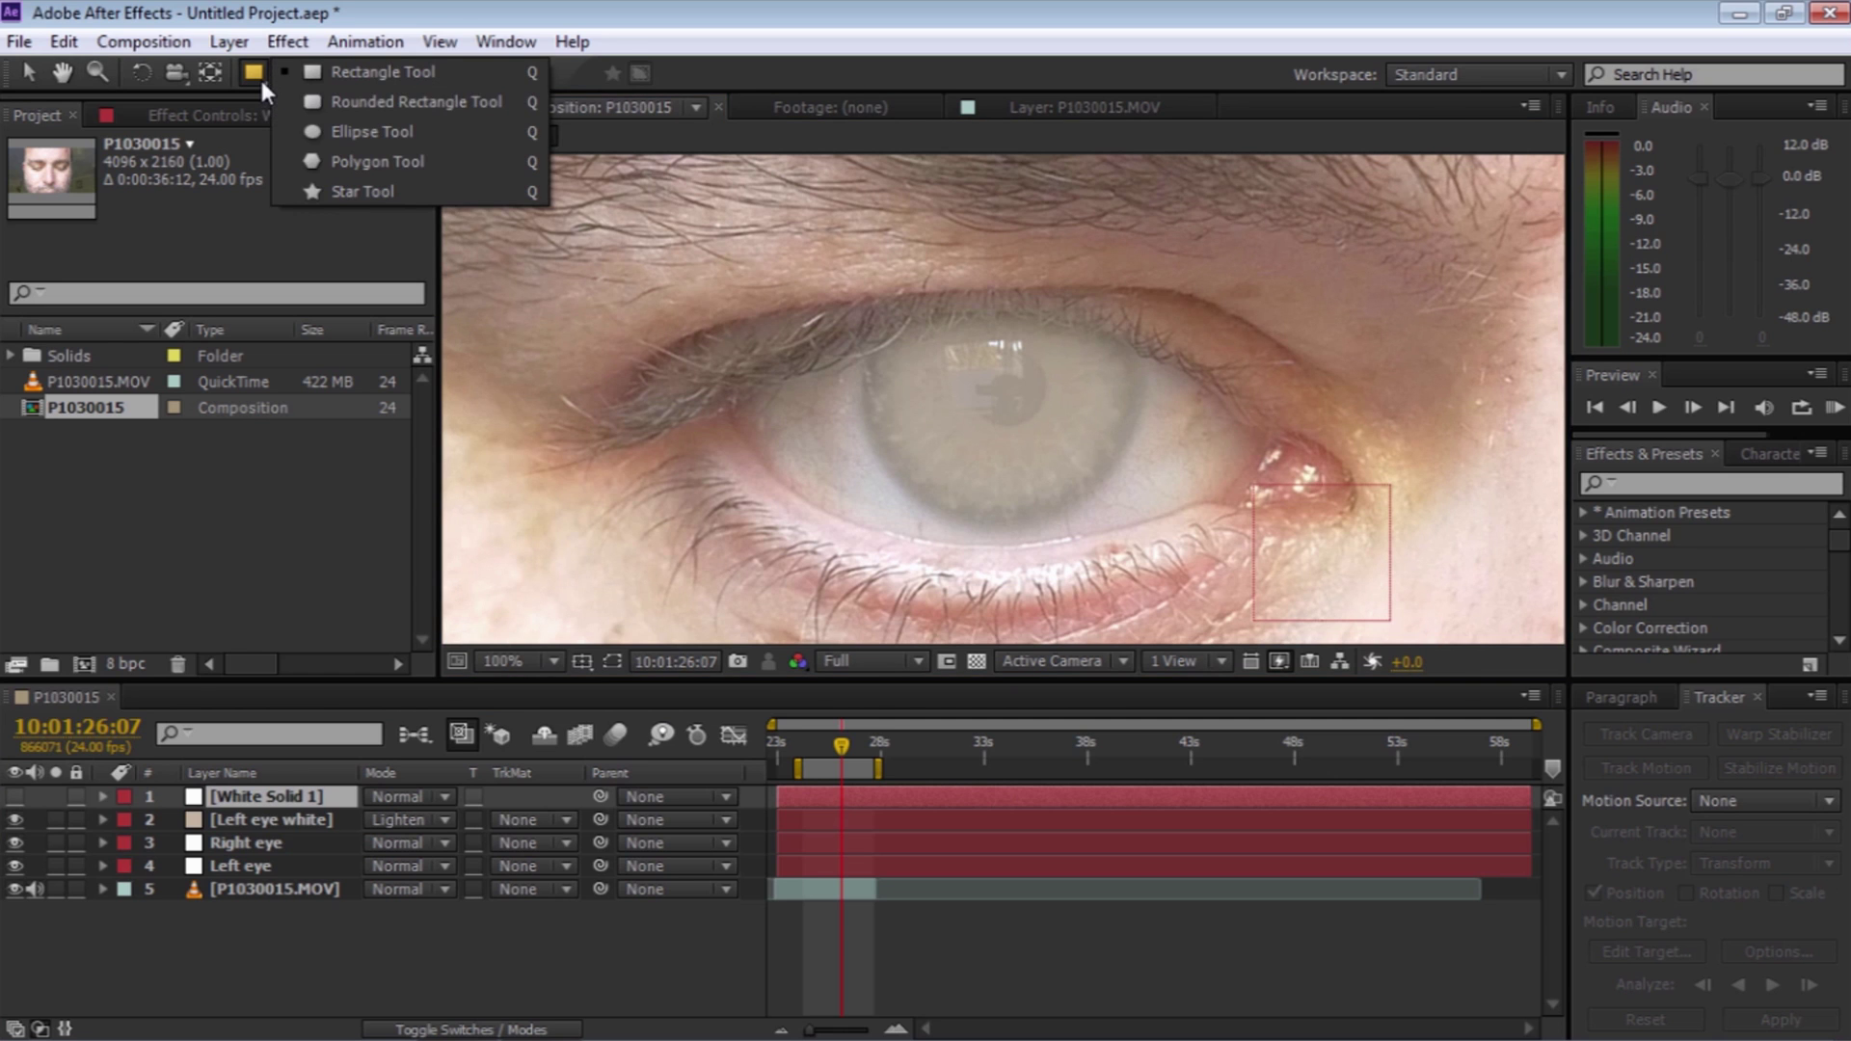
Draw an ellipse mask on White Solid 1 and nudge it onto the left pupil
left_click(434, 127)
left_click_drag(974, 359, 1059, 442)
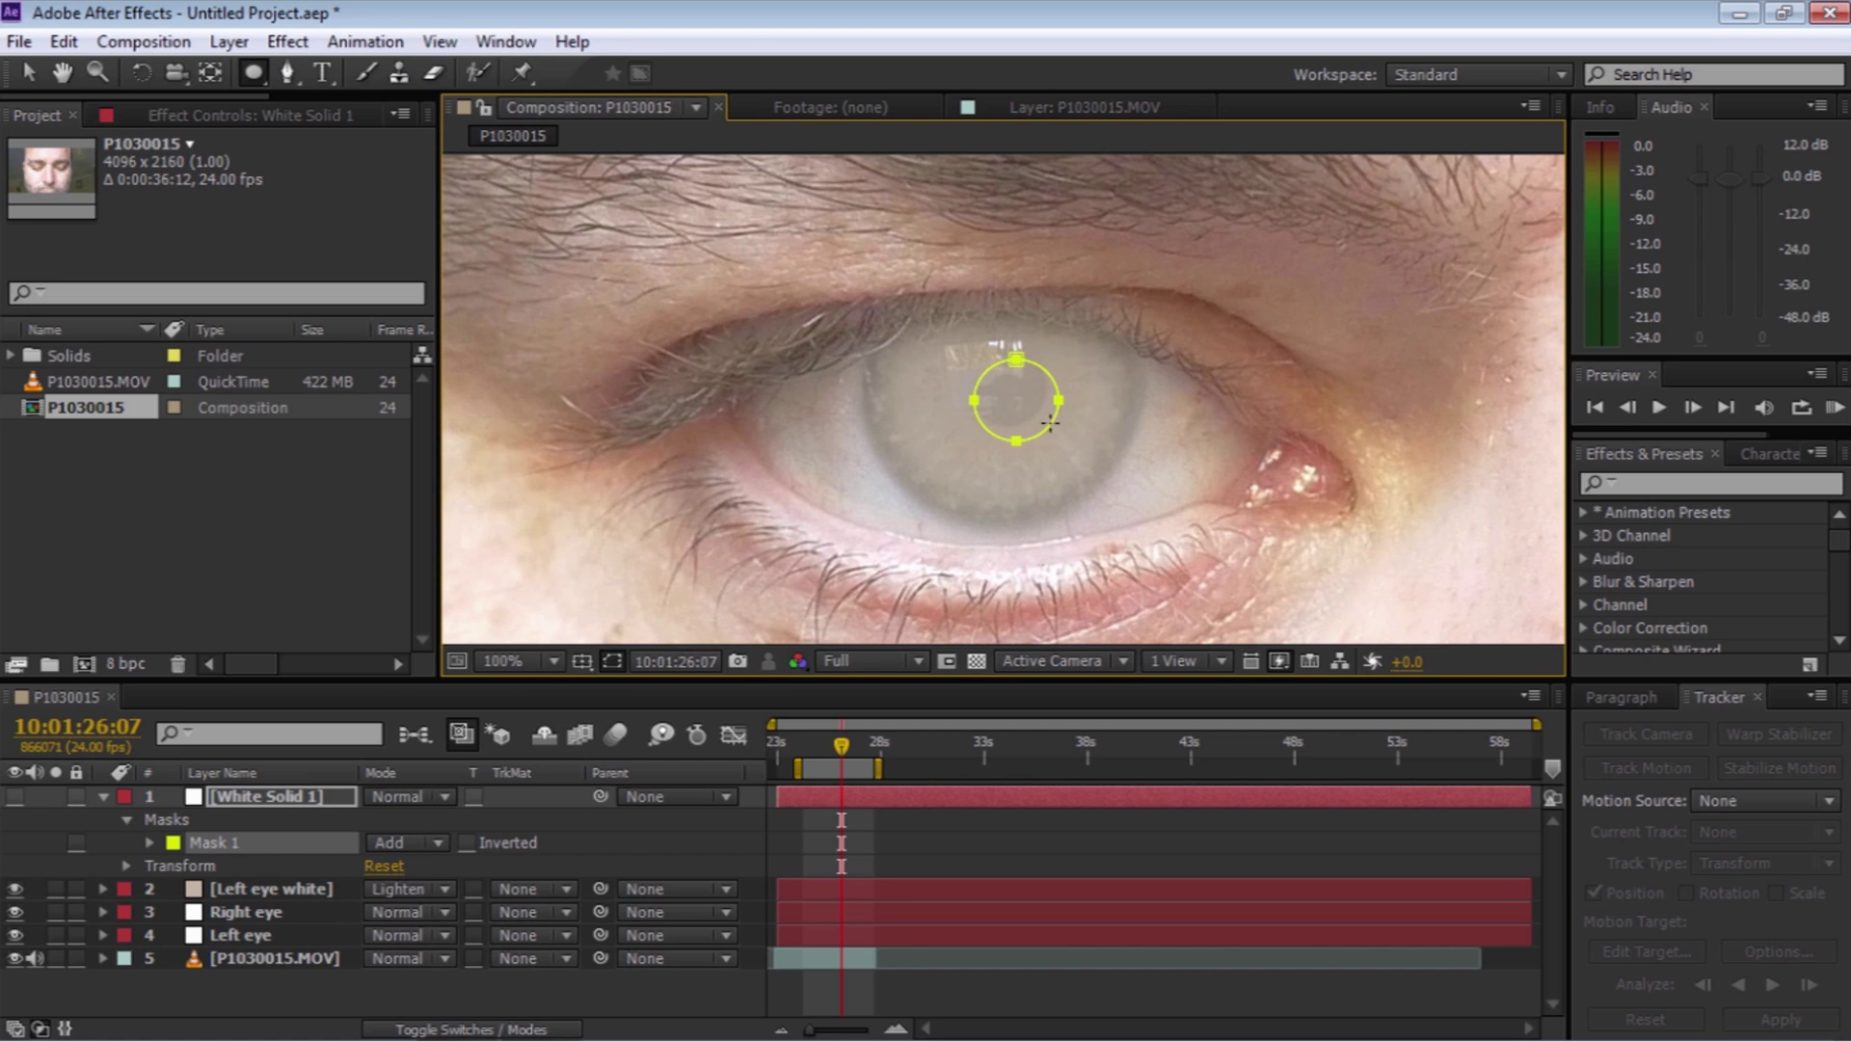
key("v")
left_click_drag(1058, 415, 1044, 412)
key("Up")
key("Up")
key("Up")
key("Up")
key("Up")
key("Up")
key("Up")
key("Up")
key("Up")
key("Right")
key("Right")
key("Right")
key("Up")
key("Up")
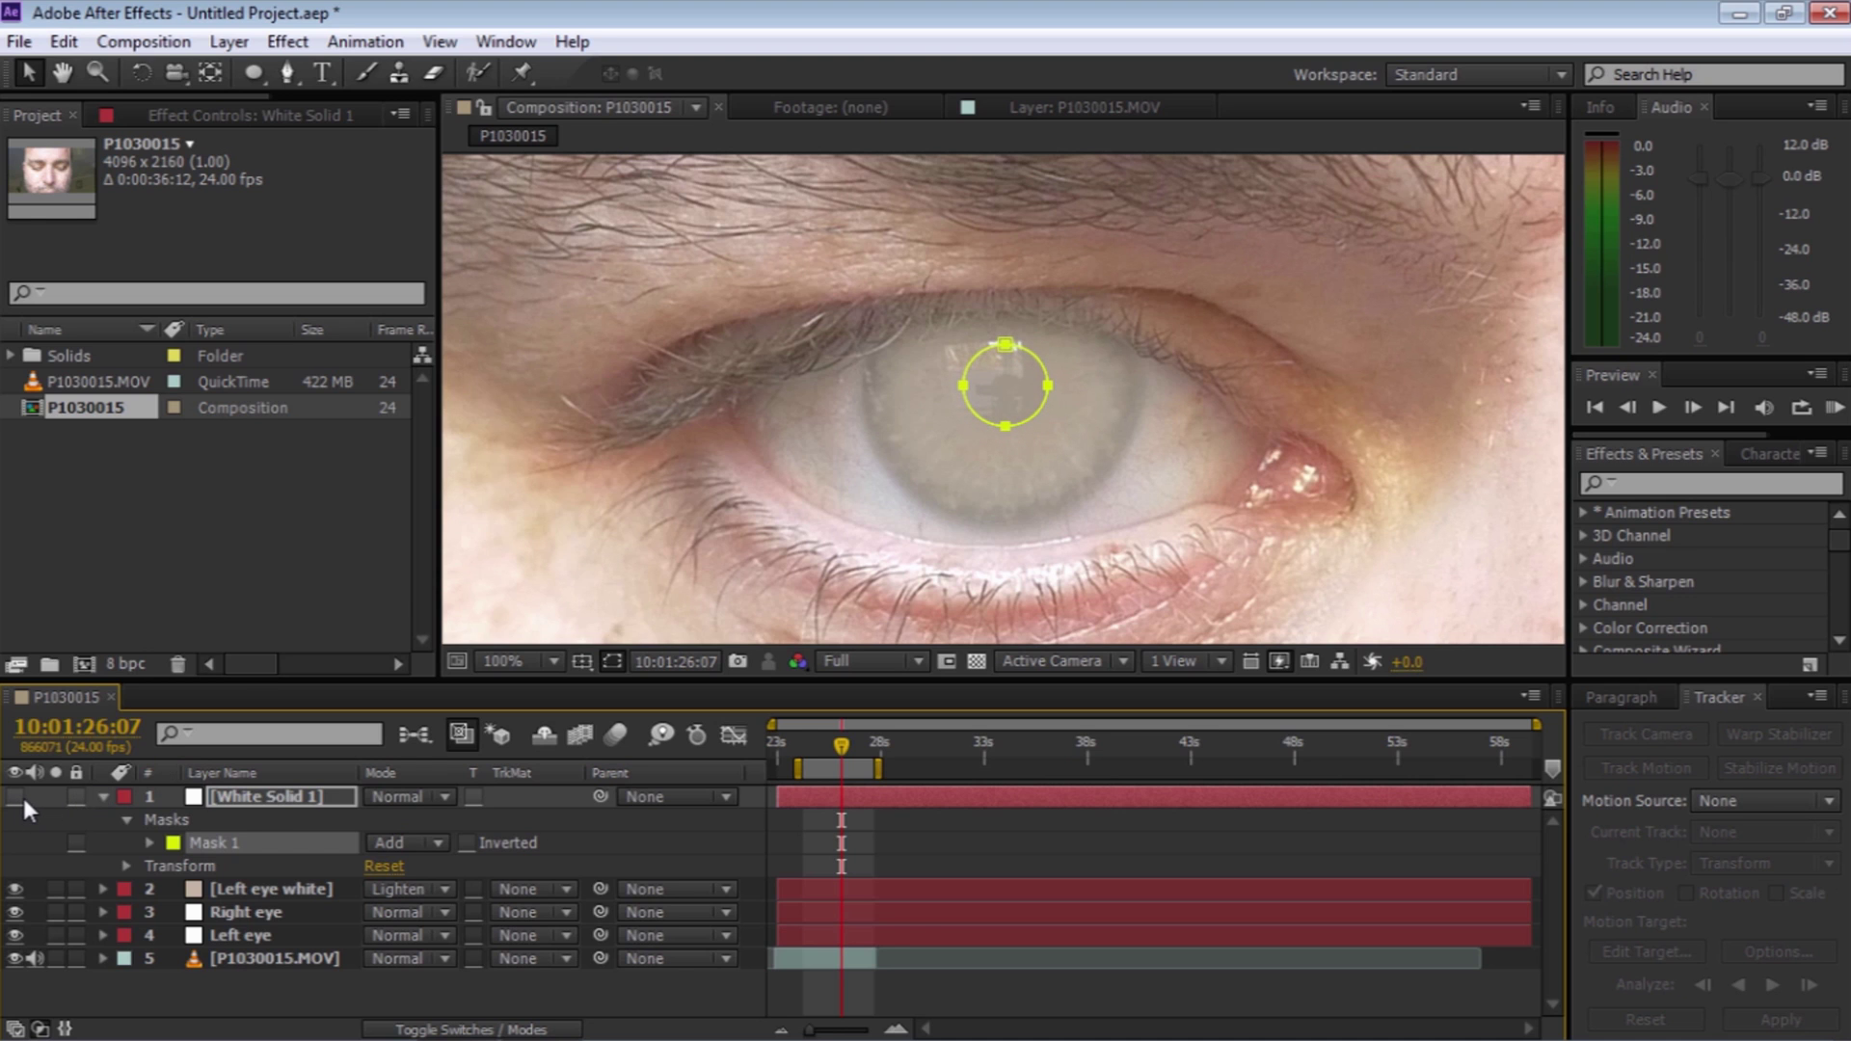
Set the ellipse mask feather to 20 px and make White Solid 1 visible
key("f")
left_click(429, 843)
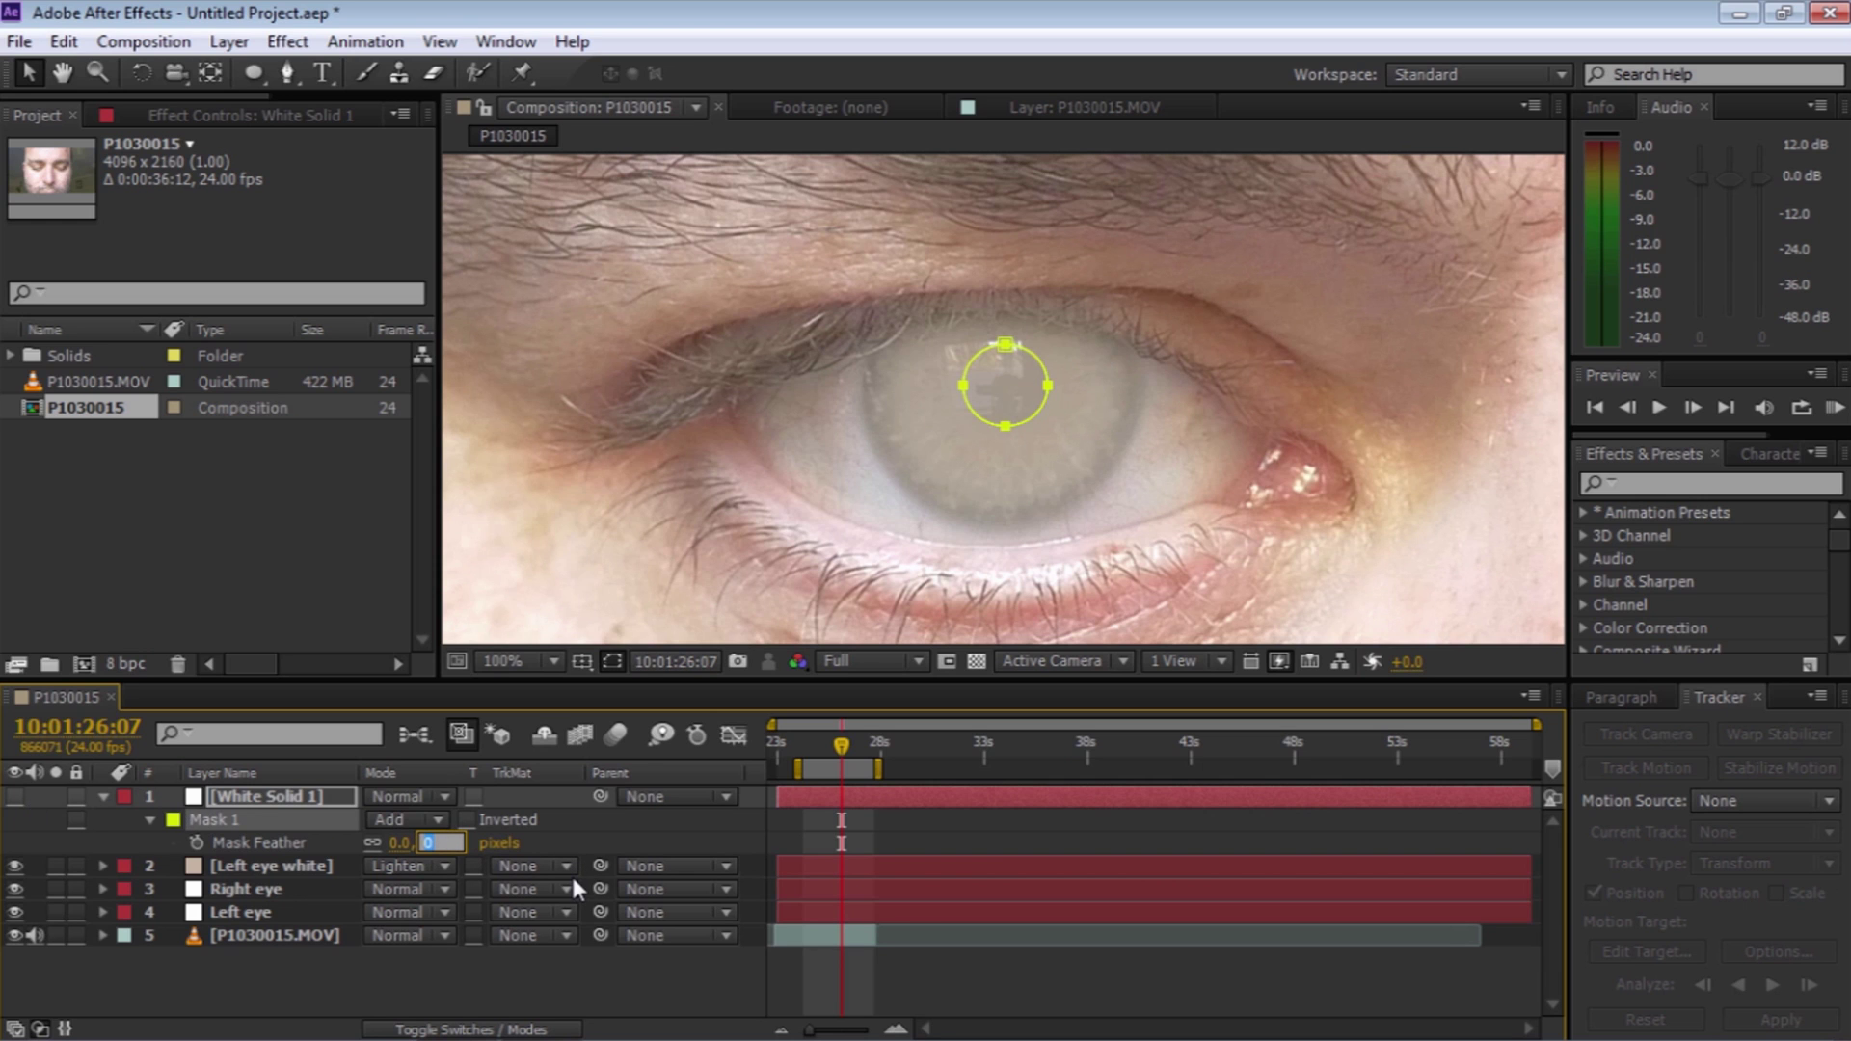
type("20")
left_click(601, 834)
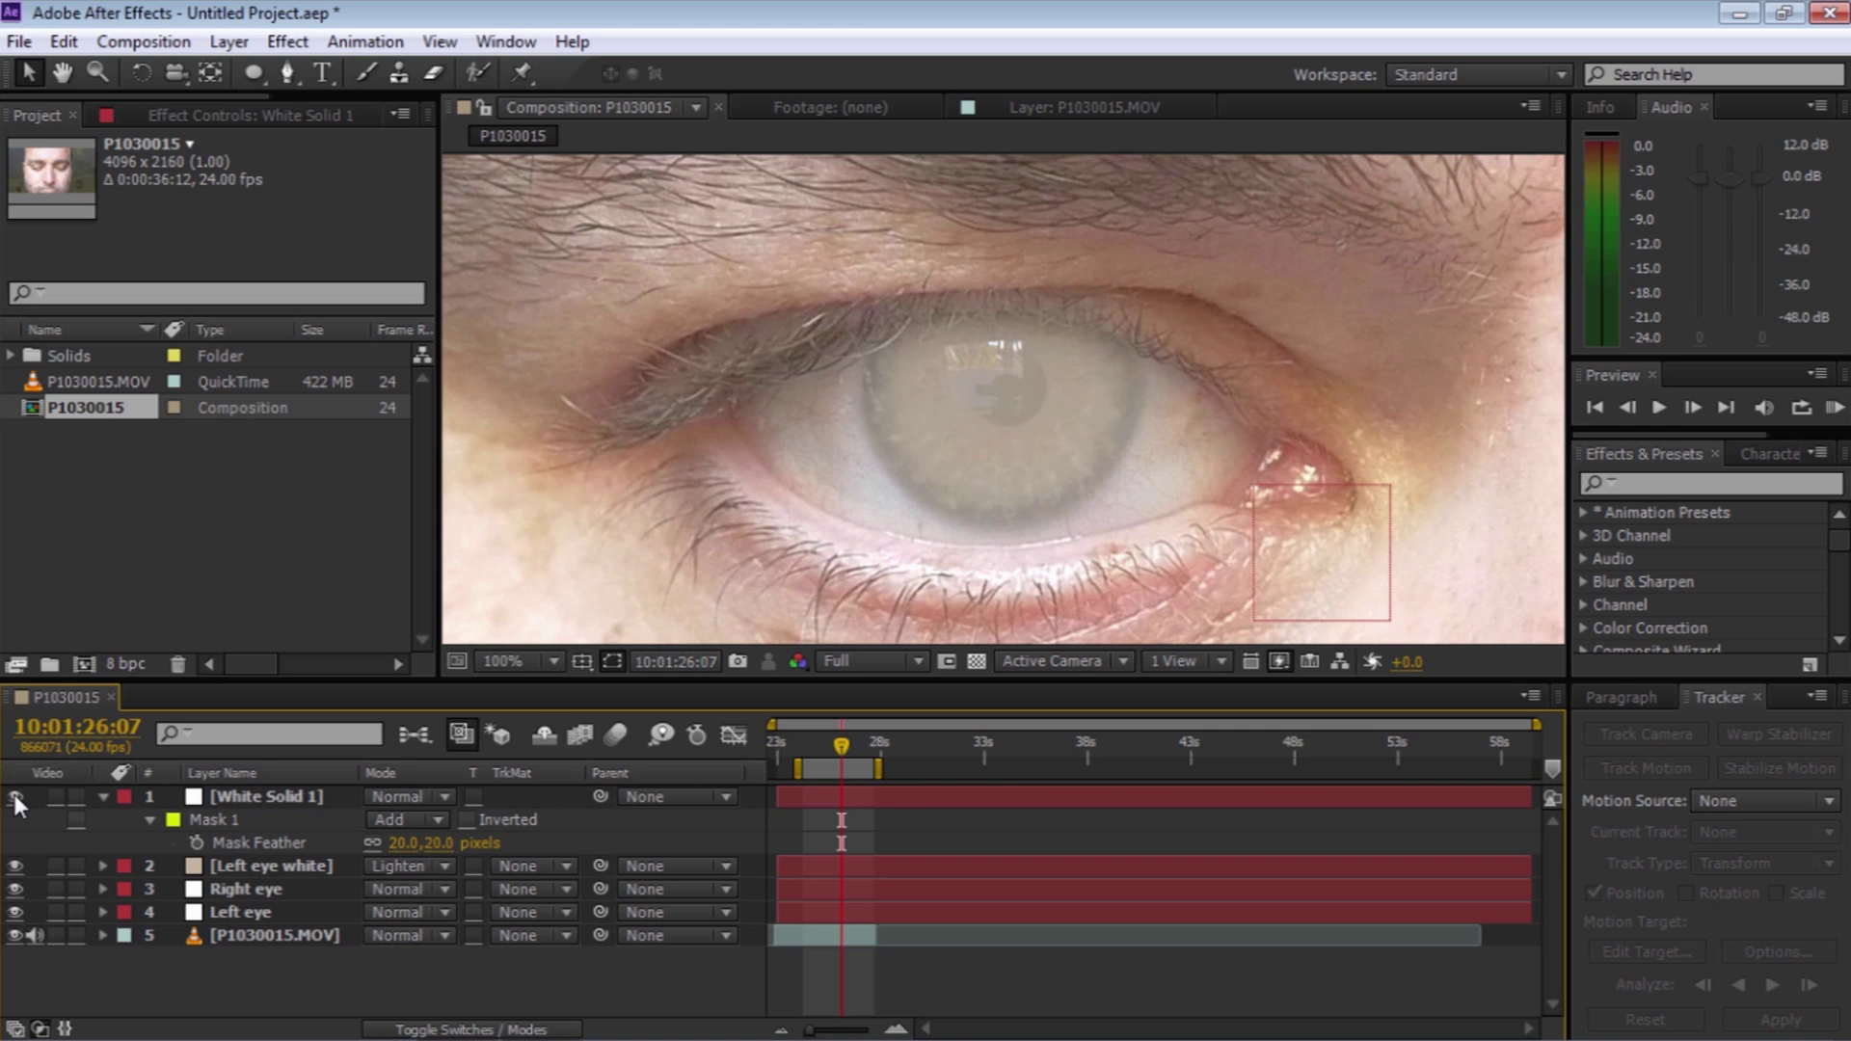
left_click(14, 796)
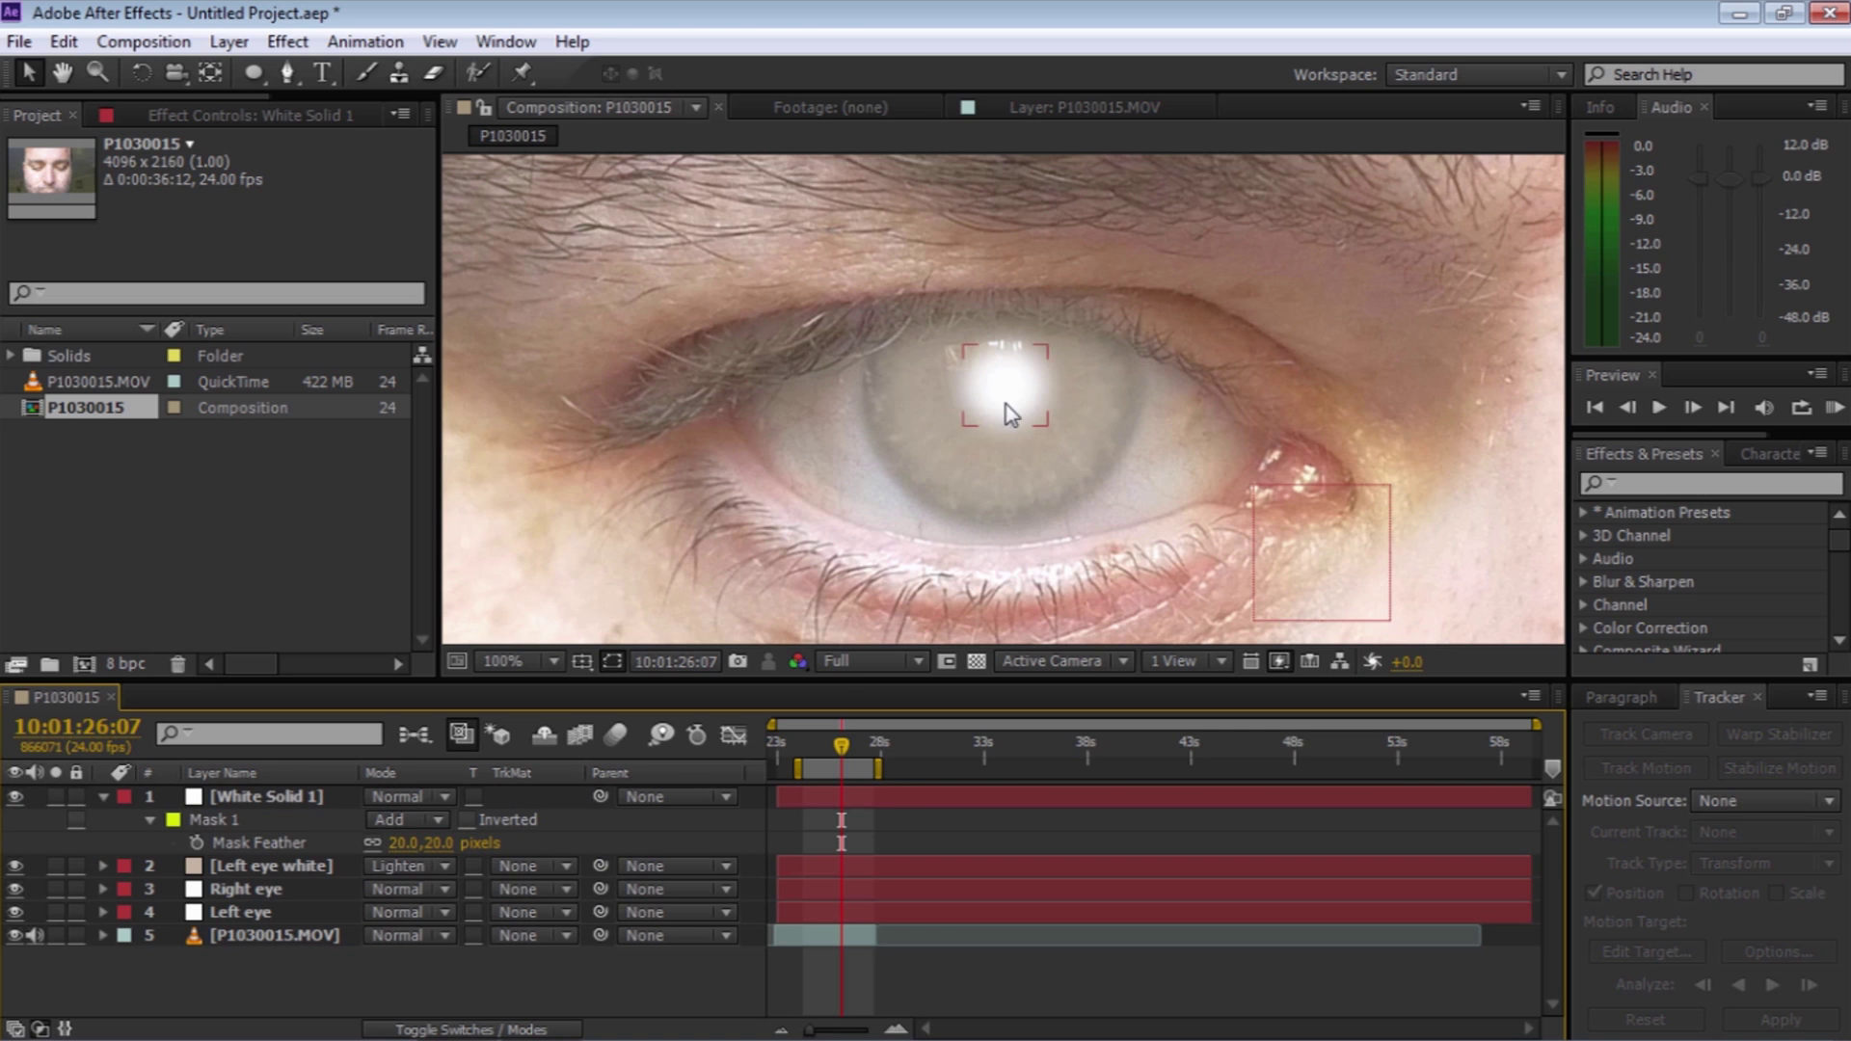
Zoom the viewer out to 25% and select the P1030015.MOV footage layer
key("z")
left_click(1025, 374, "alt")
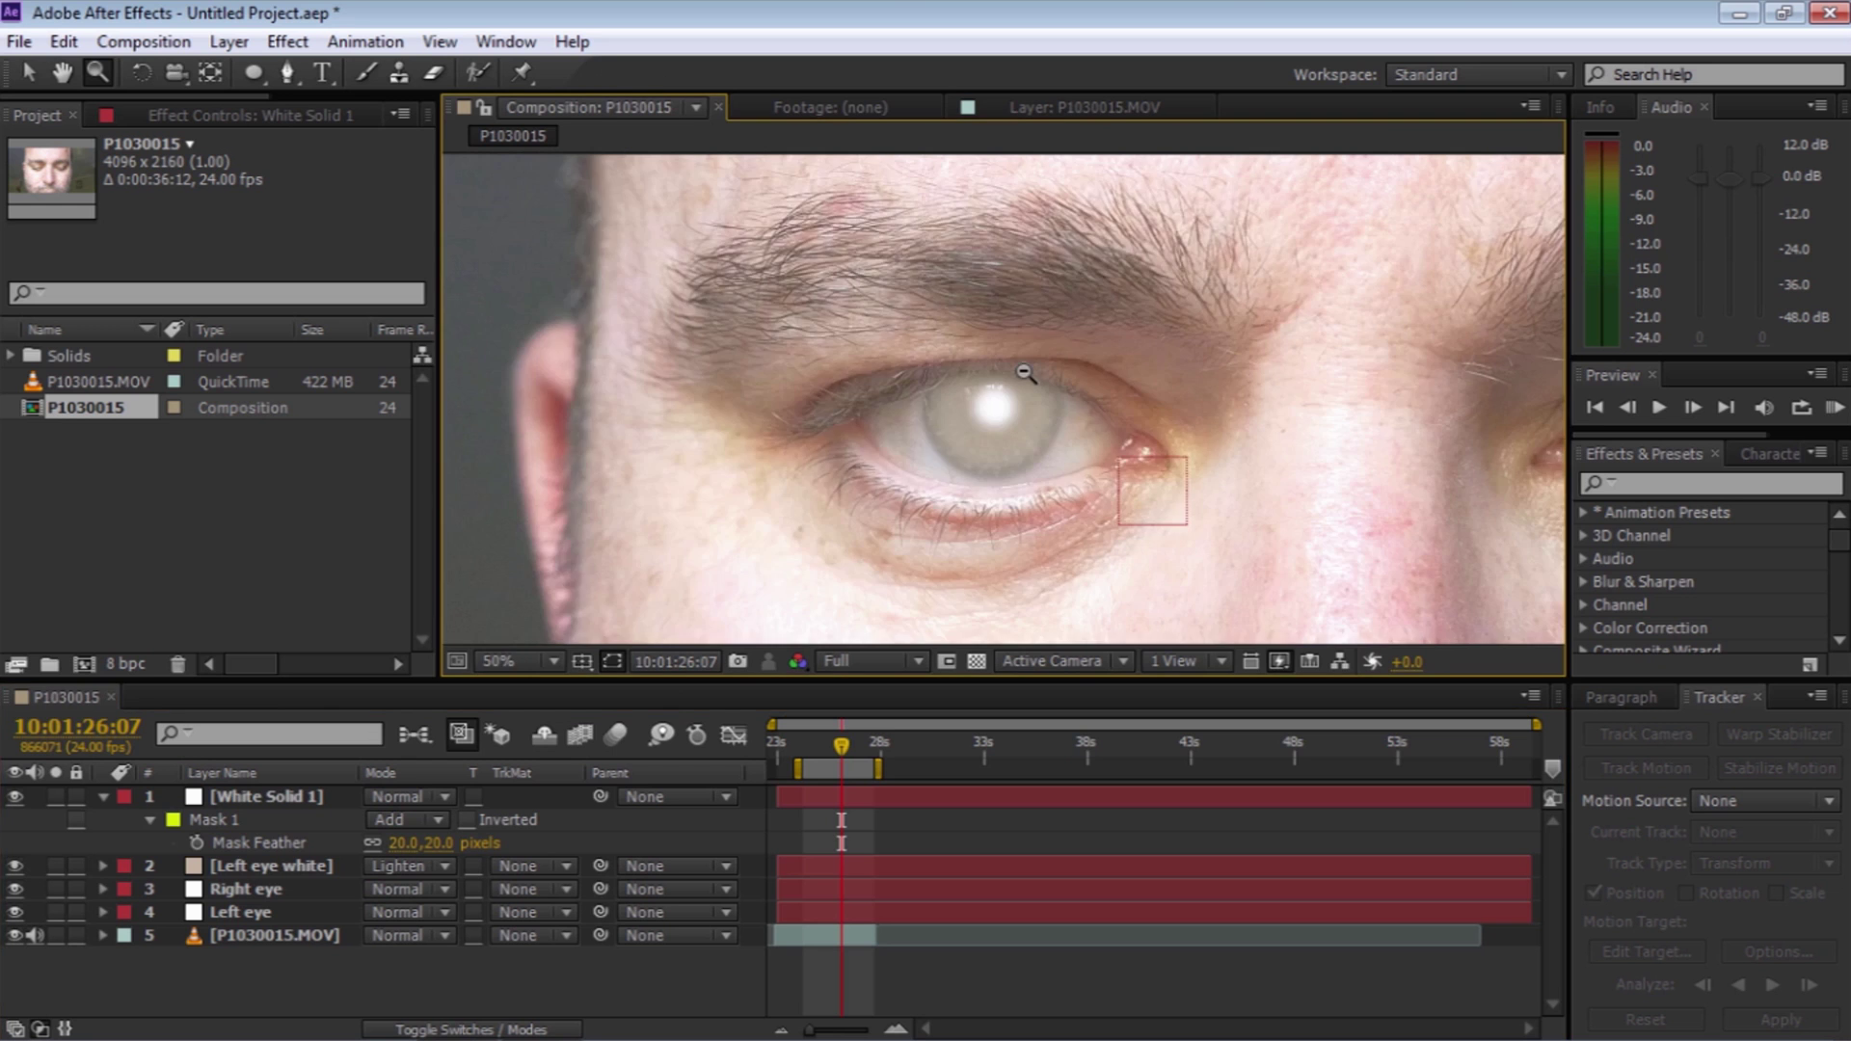
left_click(1023, 427, "alt")
key("v")
left_click(976, 470)
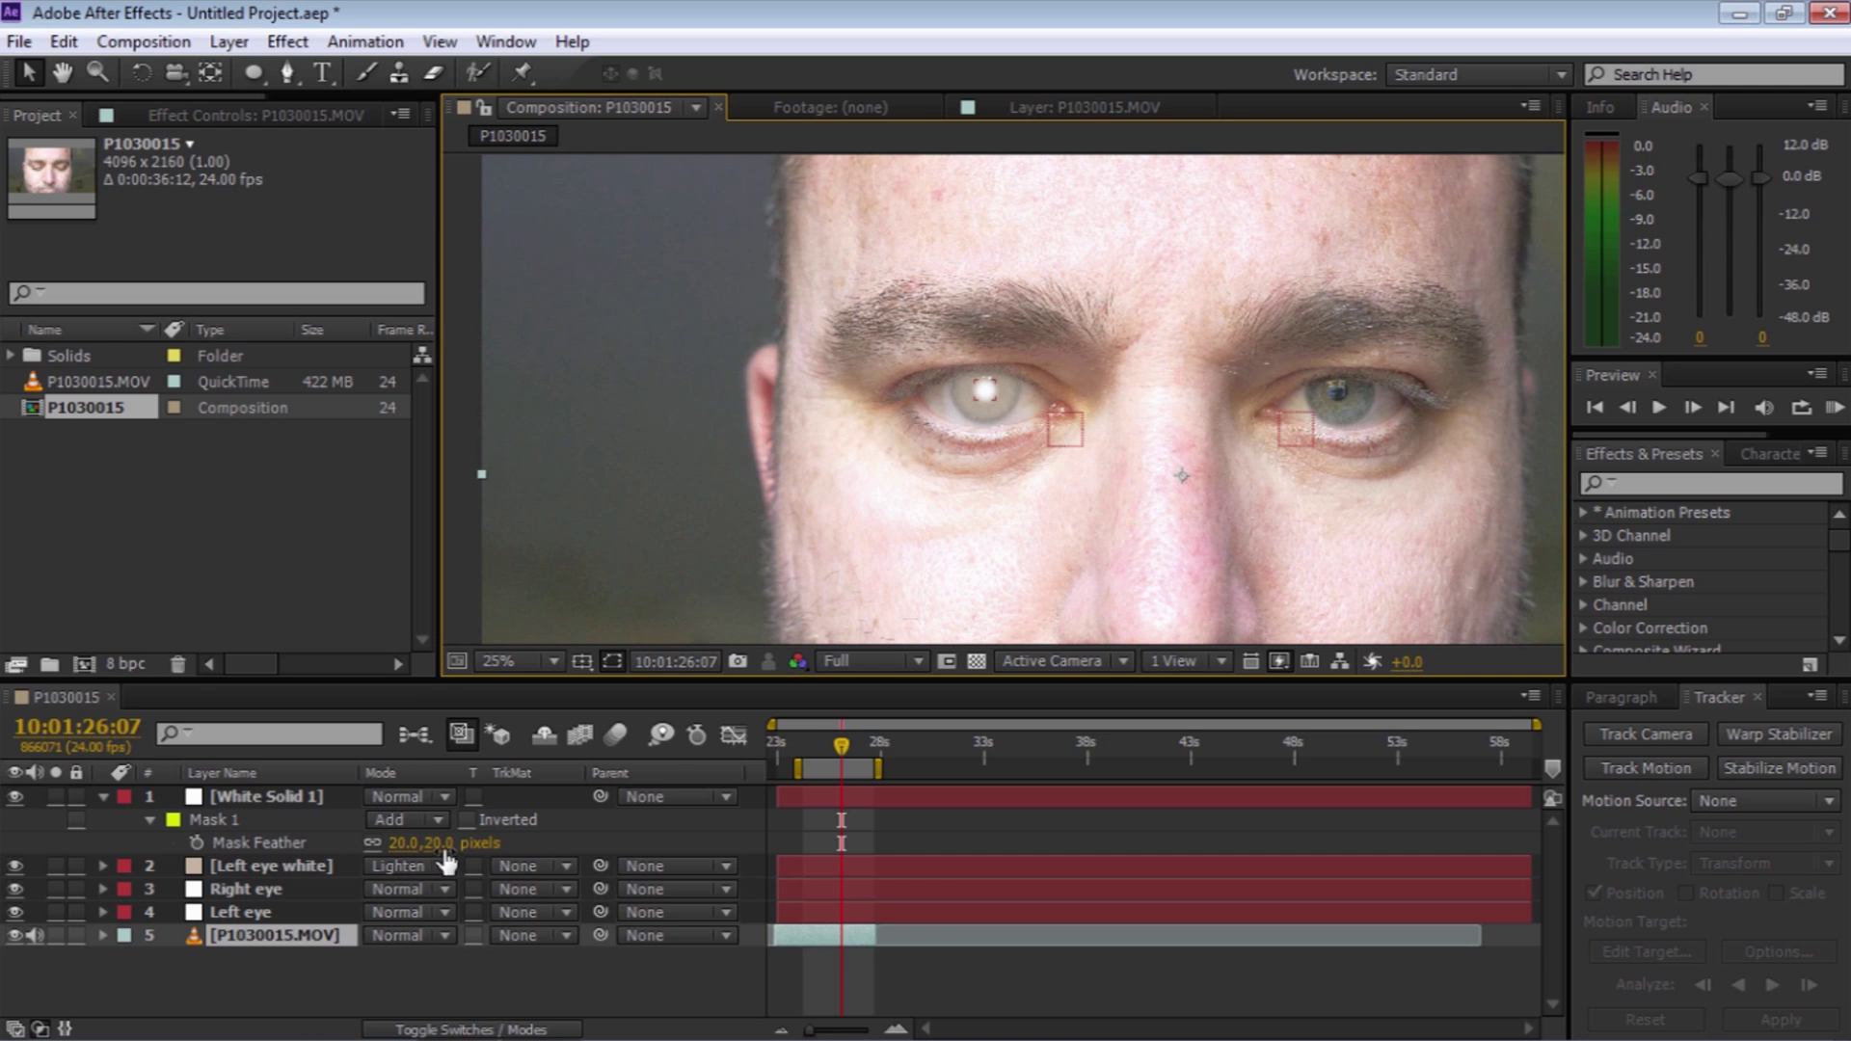
Widen White Solid 1's mask feather to 46 px and zoom in on the left eye
left_click_drag(403, 842, 470, 840)
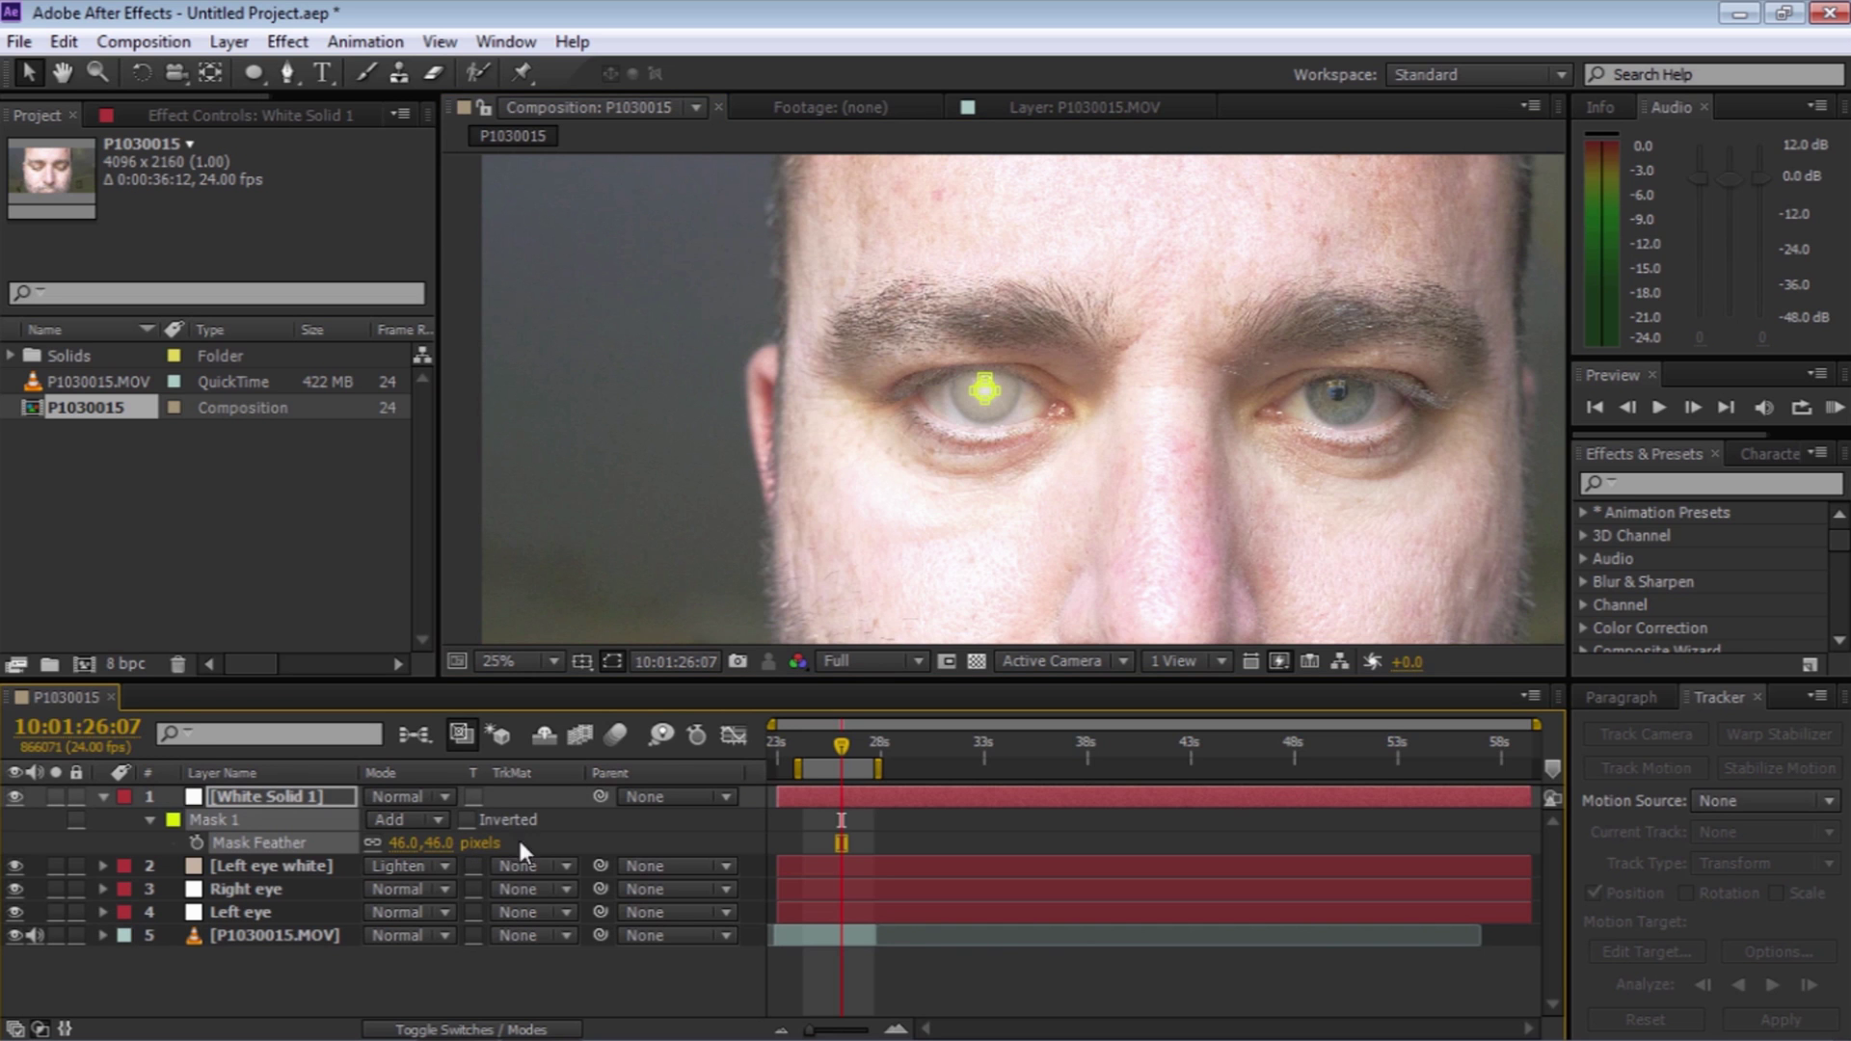
left_click(624, 525)
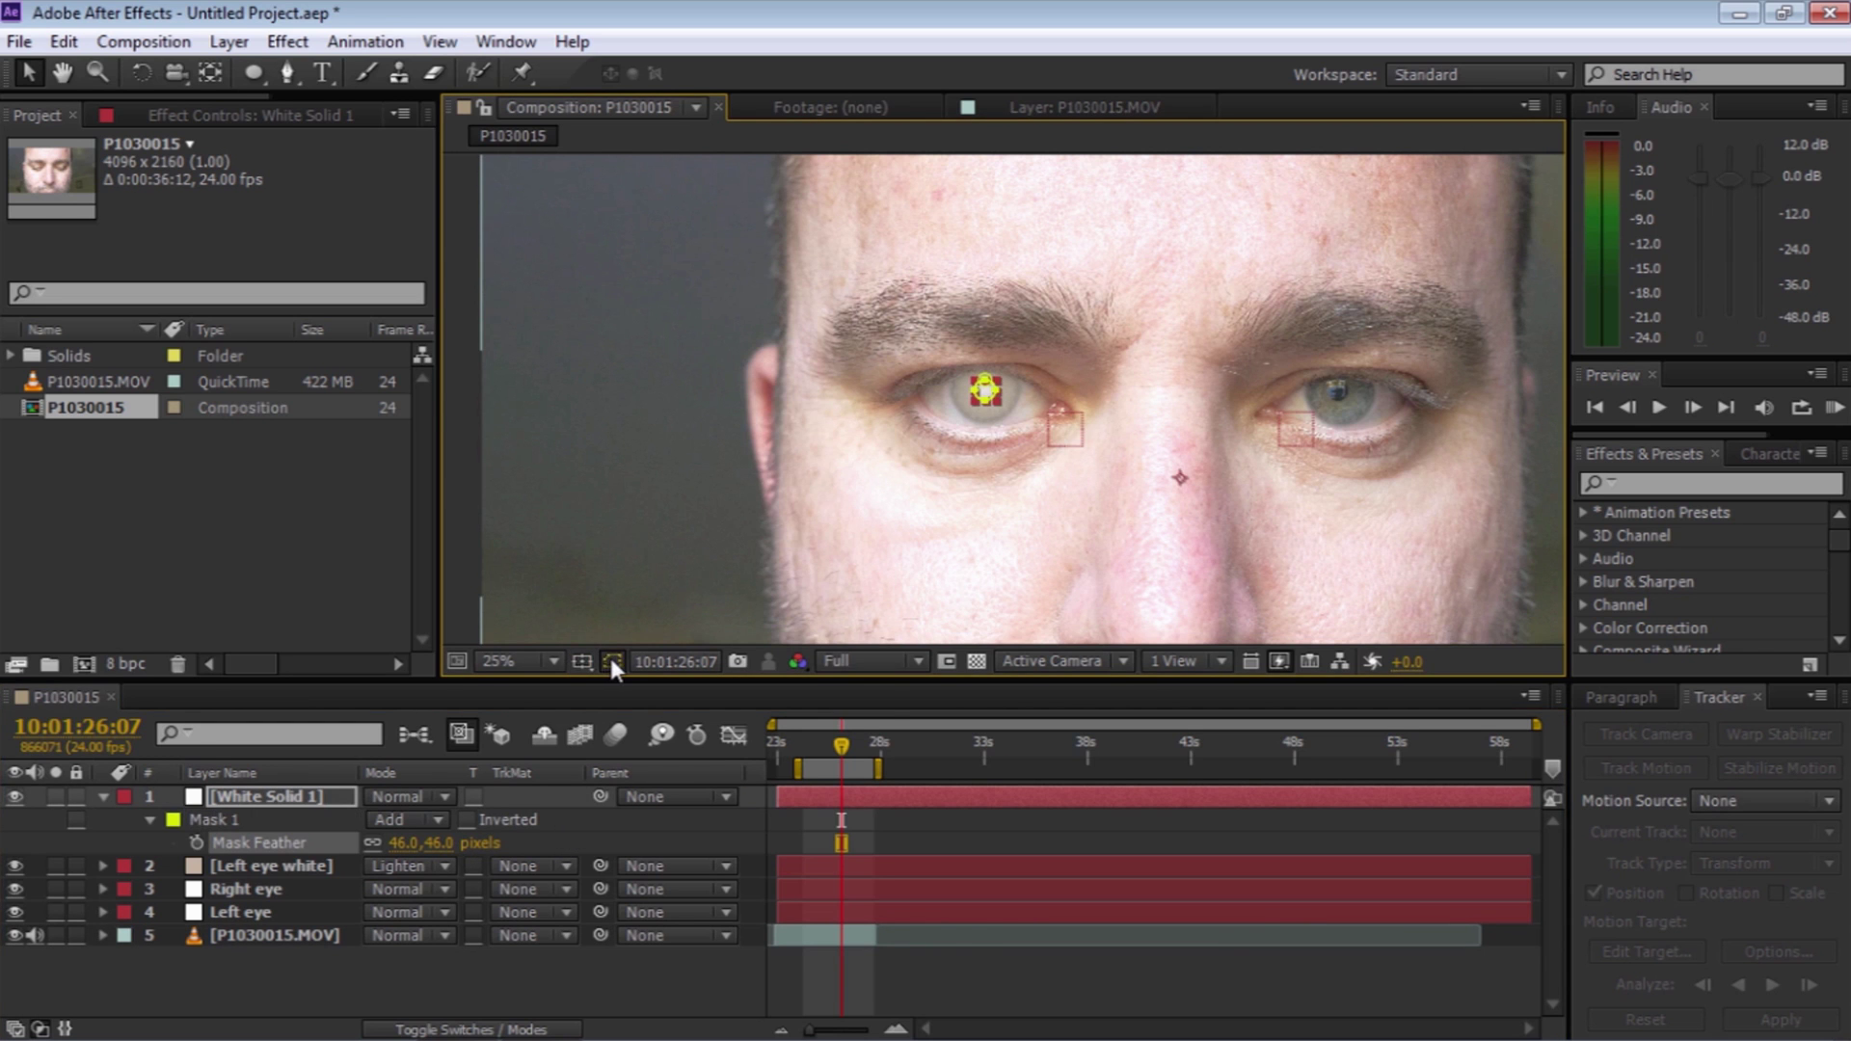
left_click(563, 524)
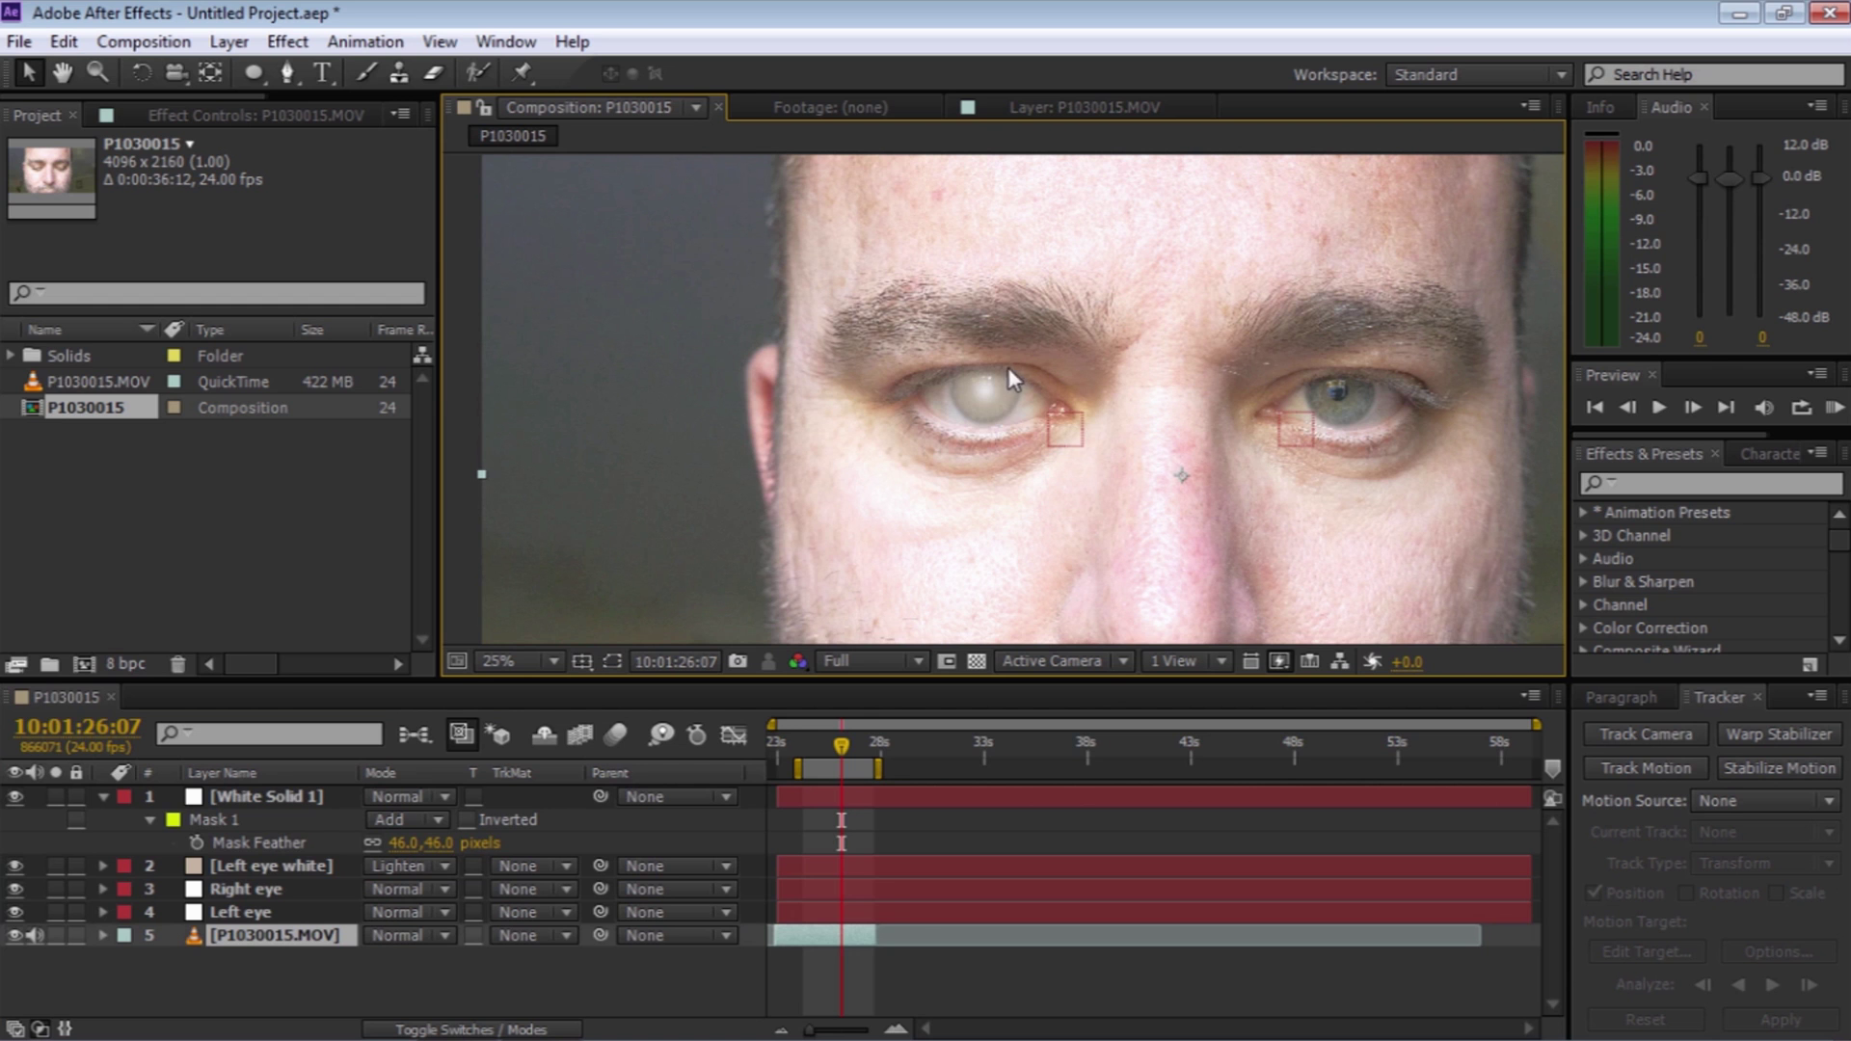
key("z")
left_click(959, 392)
left_click(1044, 417)
Zoom back out to the whole face and move the playhead back to 10:01:24:10
key("h")
key("z")
left_click(1065, 441, "alt")
left_click(1064, 440, "alt")
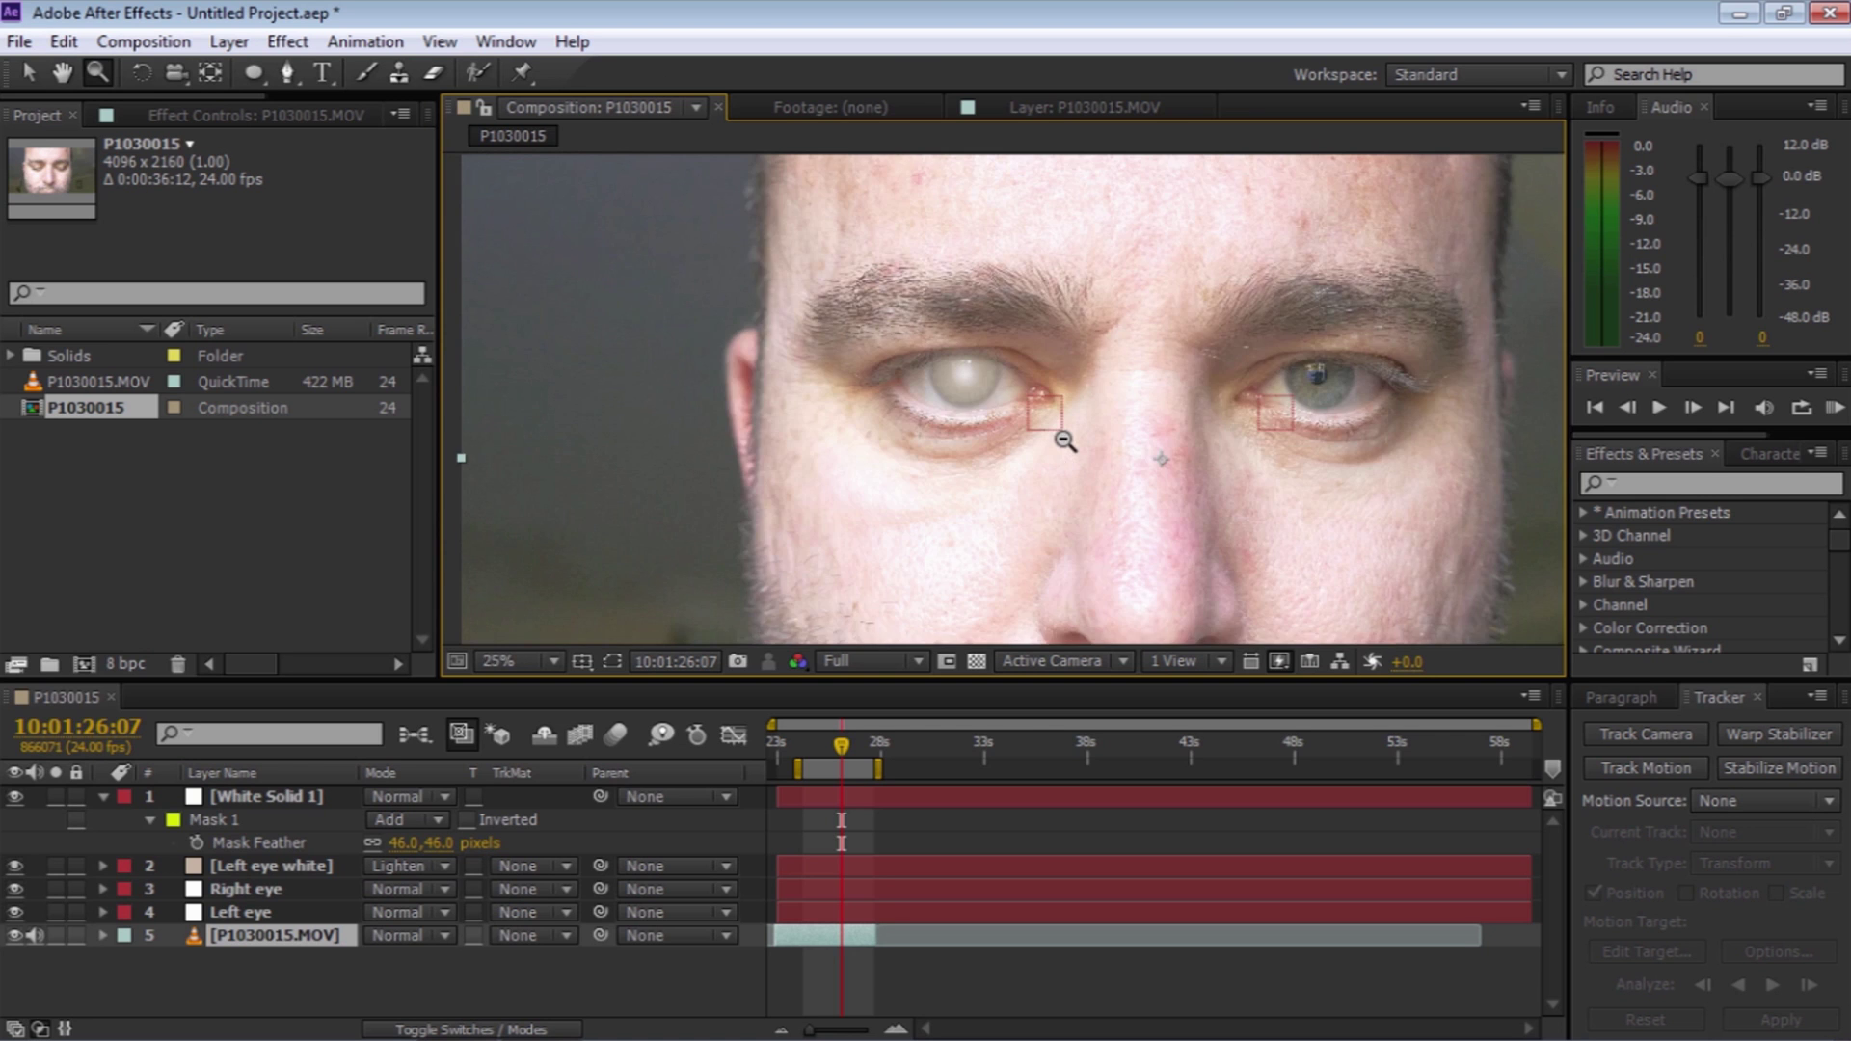
left_click(1065, 440, "alt")
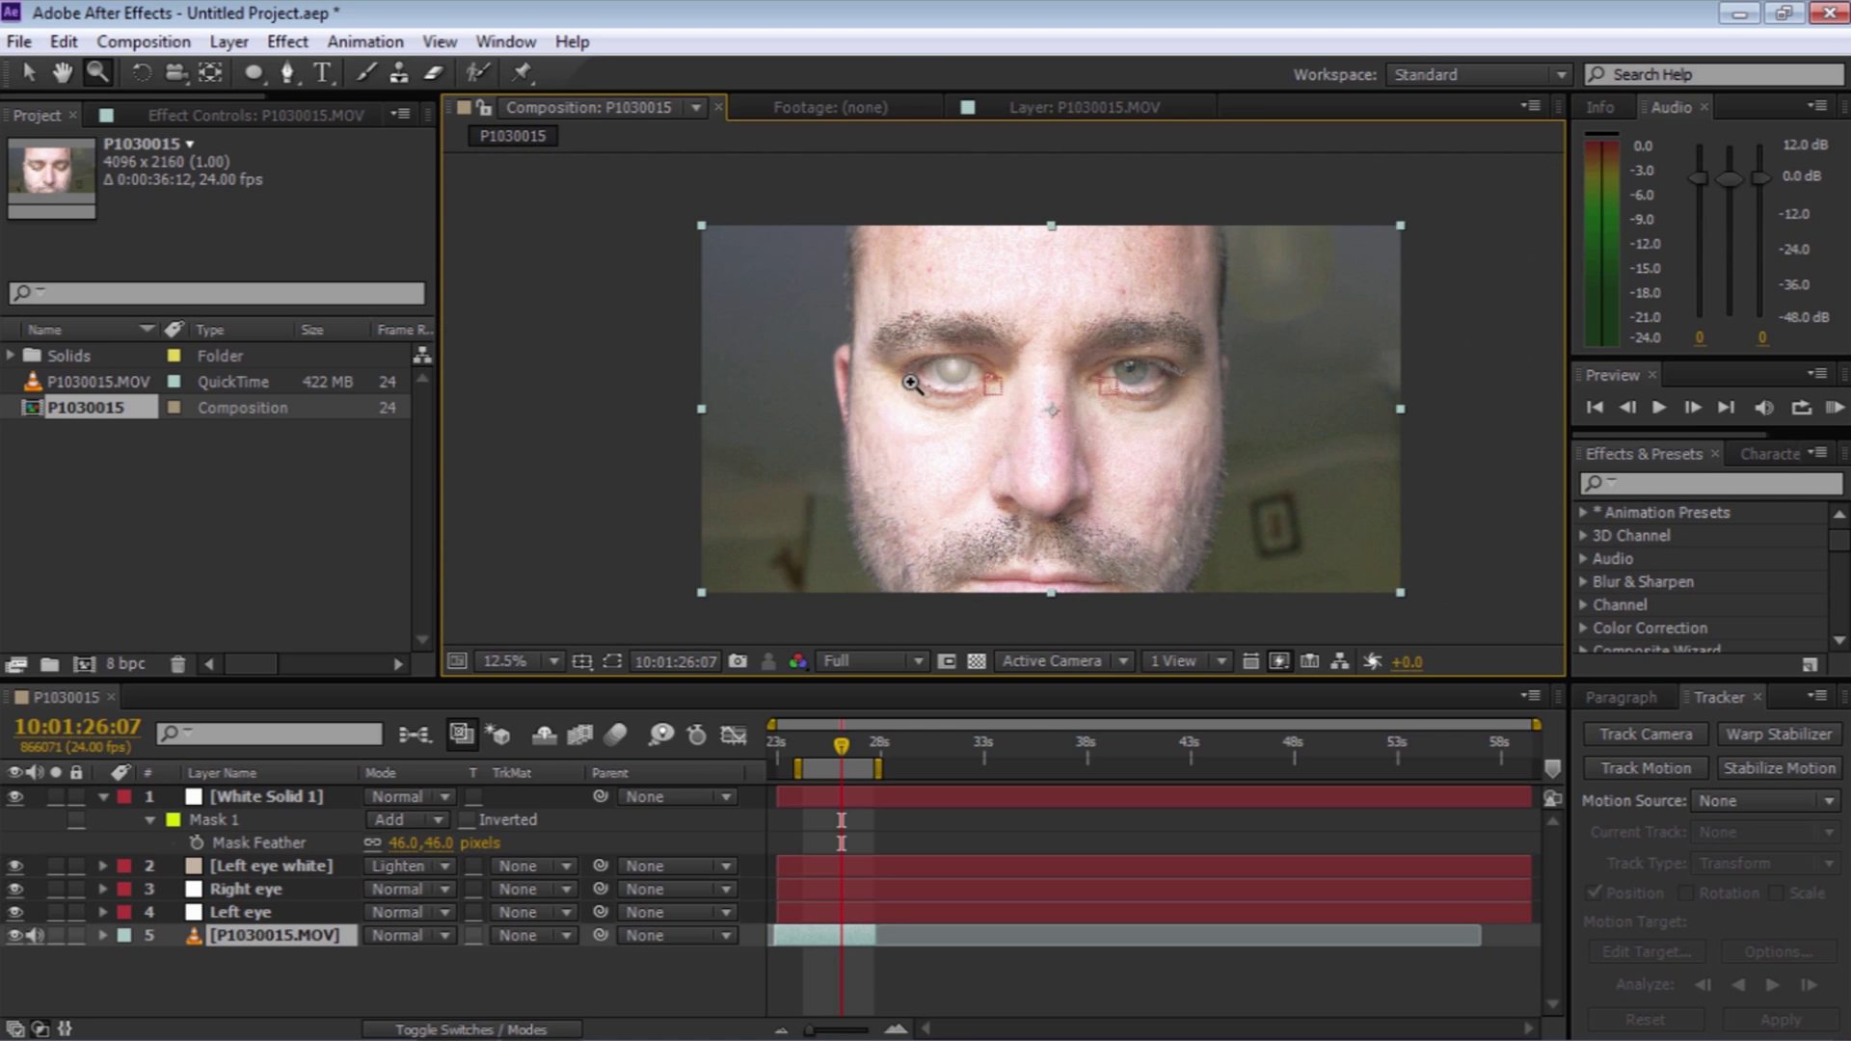
left_click_drag(841, 742, 806, 744)
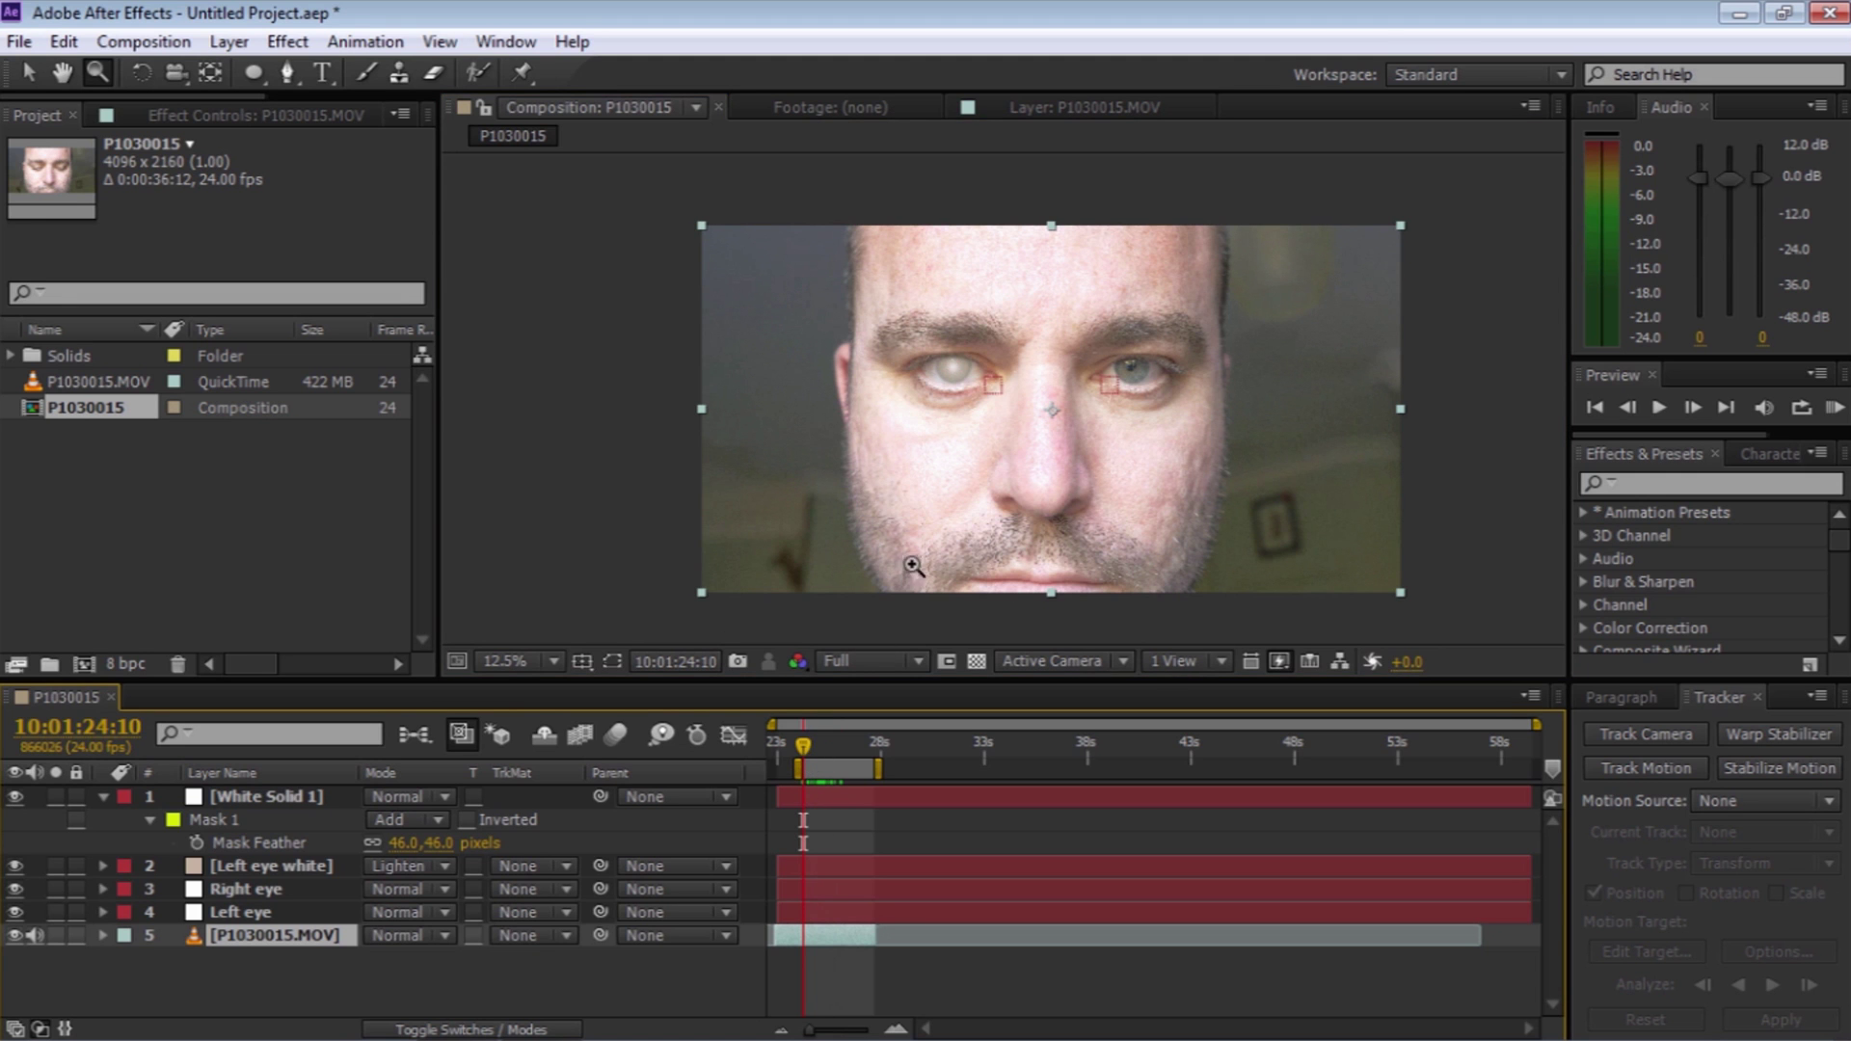
left_click(976, 381)
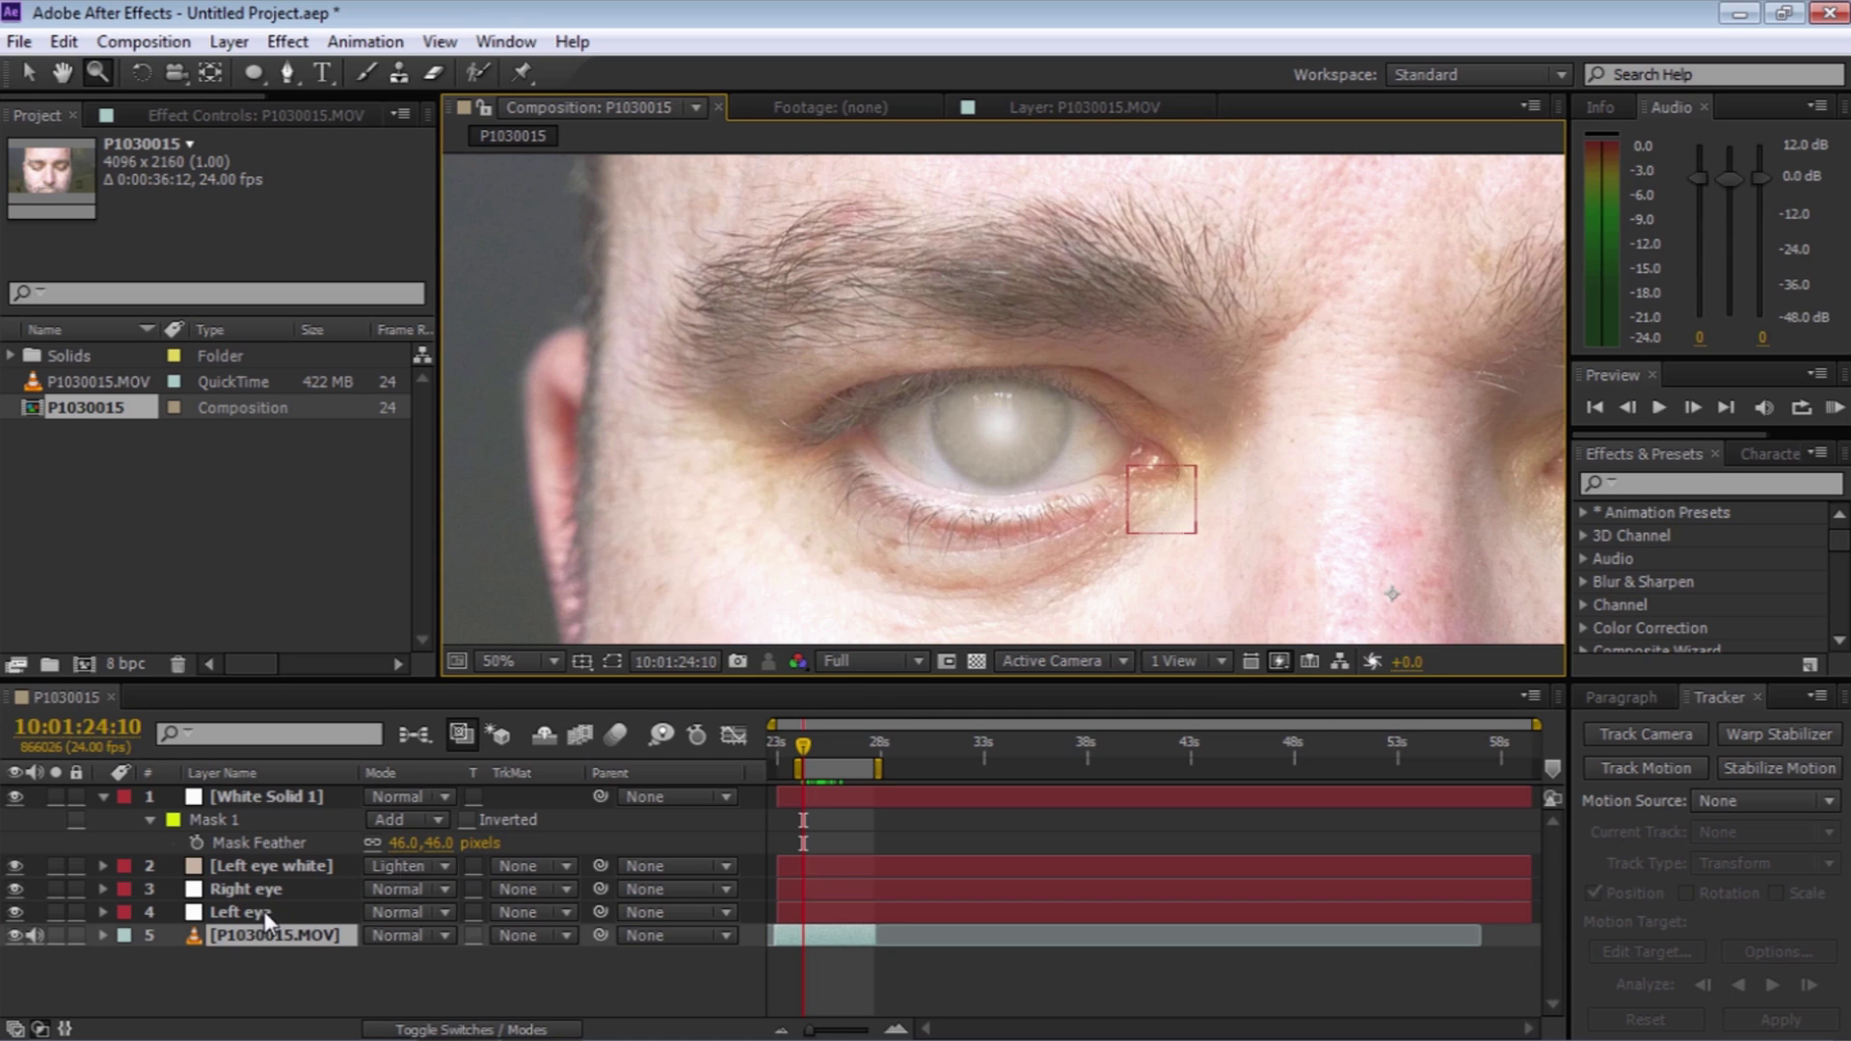
Parent White Solid 1 to Left eye white, and Left eye white to Left eye
left_click(238, 914)
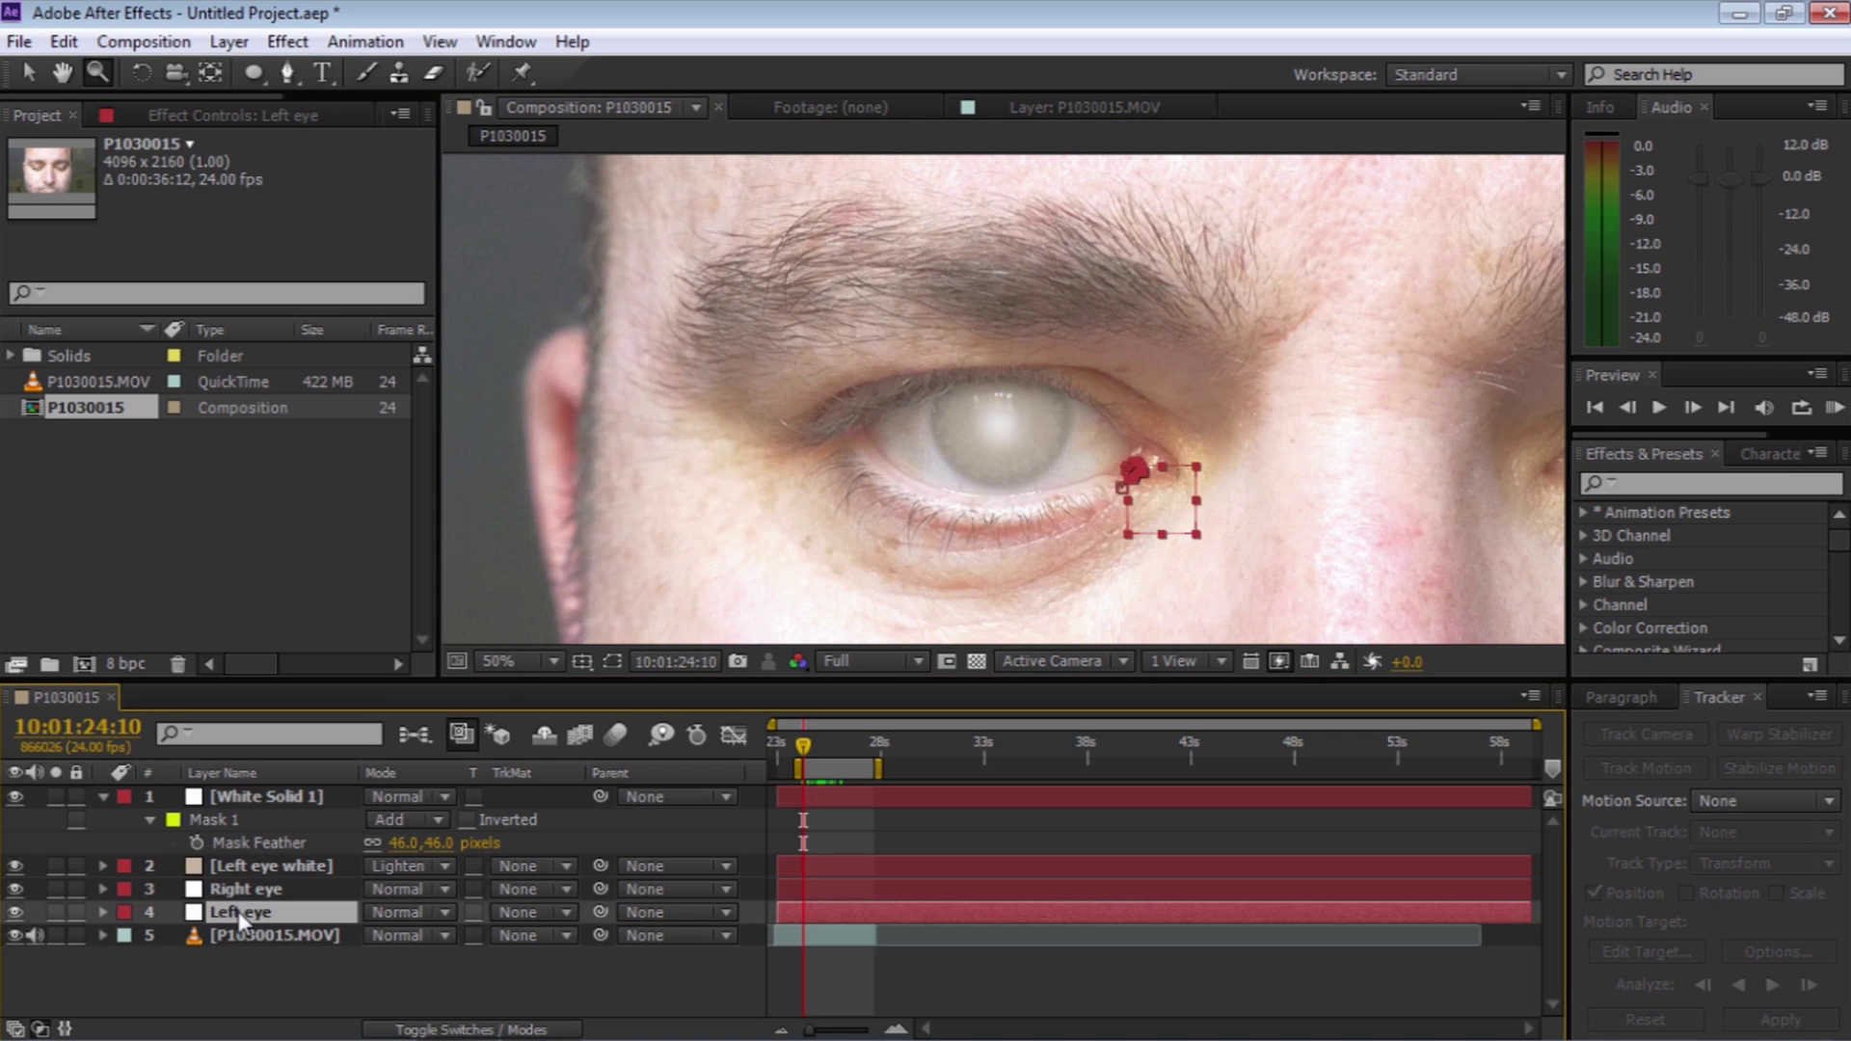
left_click(102, 796)
left_click(258, 796)
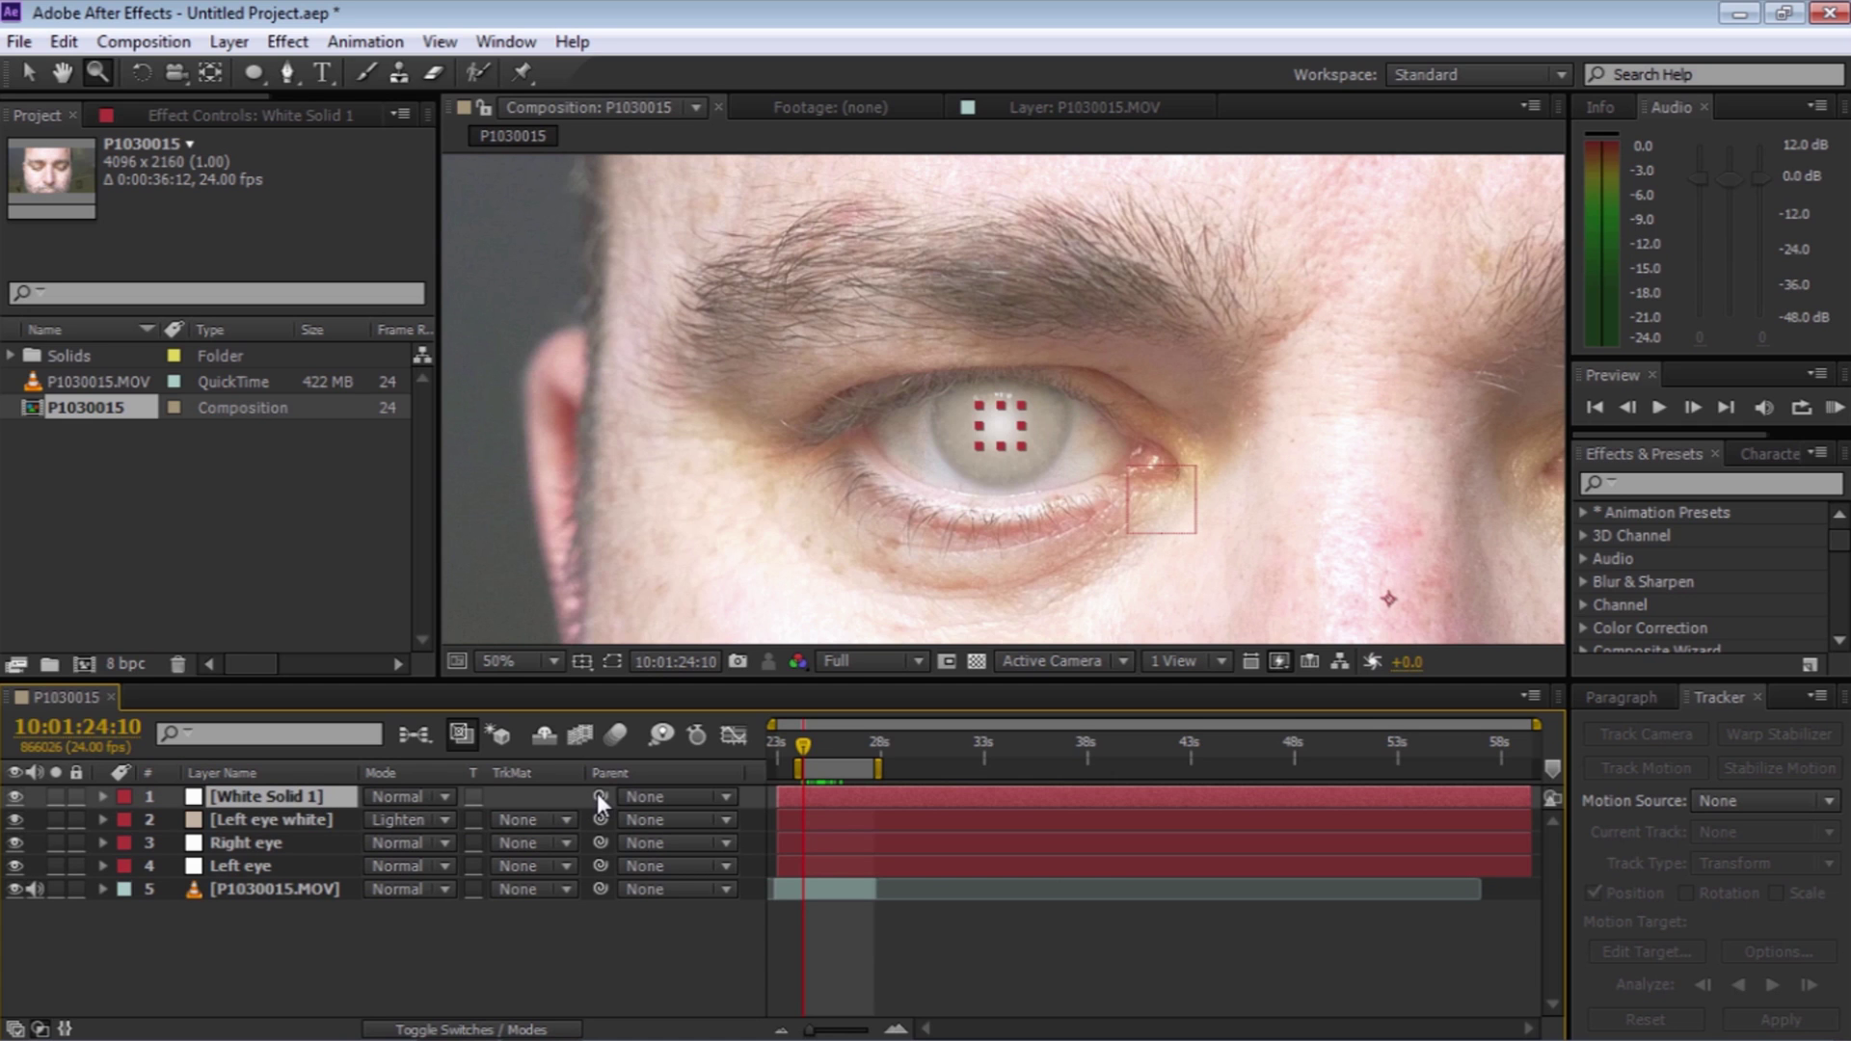
left_click_drag(598, 797, 252, 821)
left_click_drag(505, 821, 262, 864)
Preview playback to confirm the glow follows the eye, then pan to show both eyes
key("space")
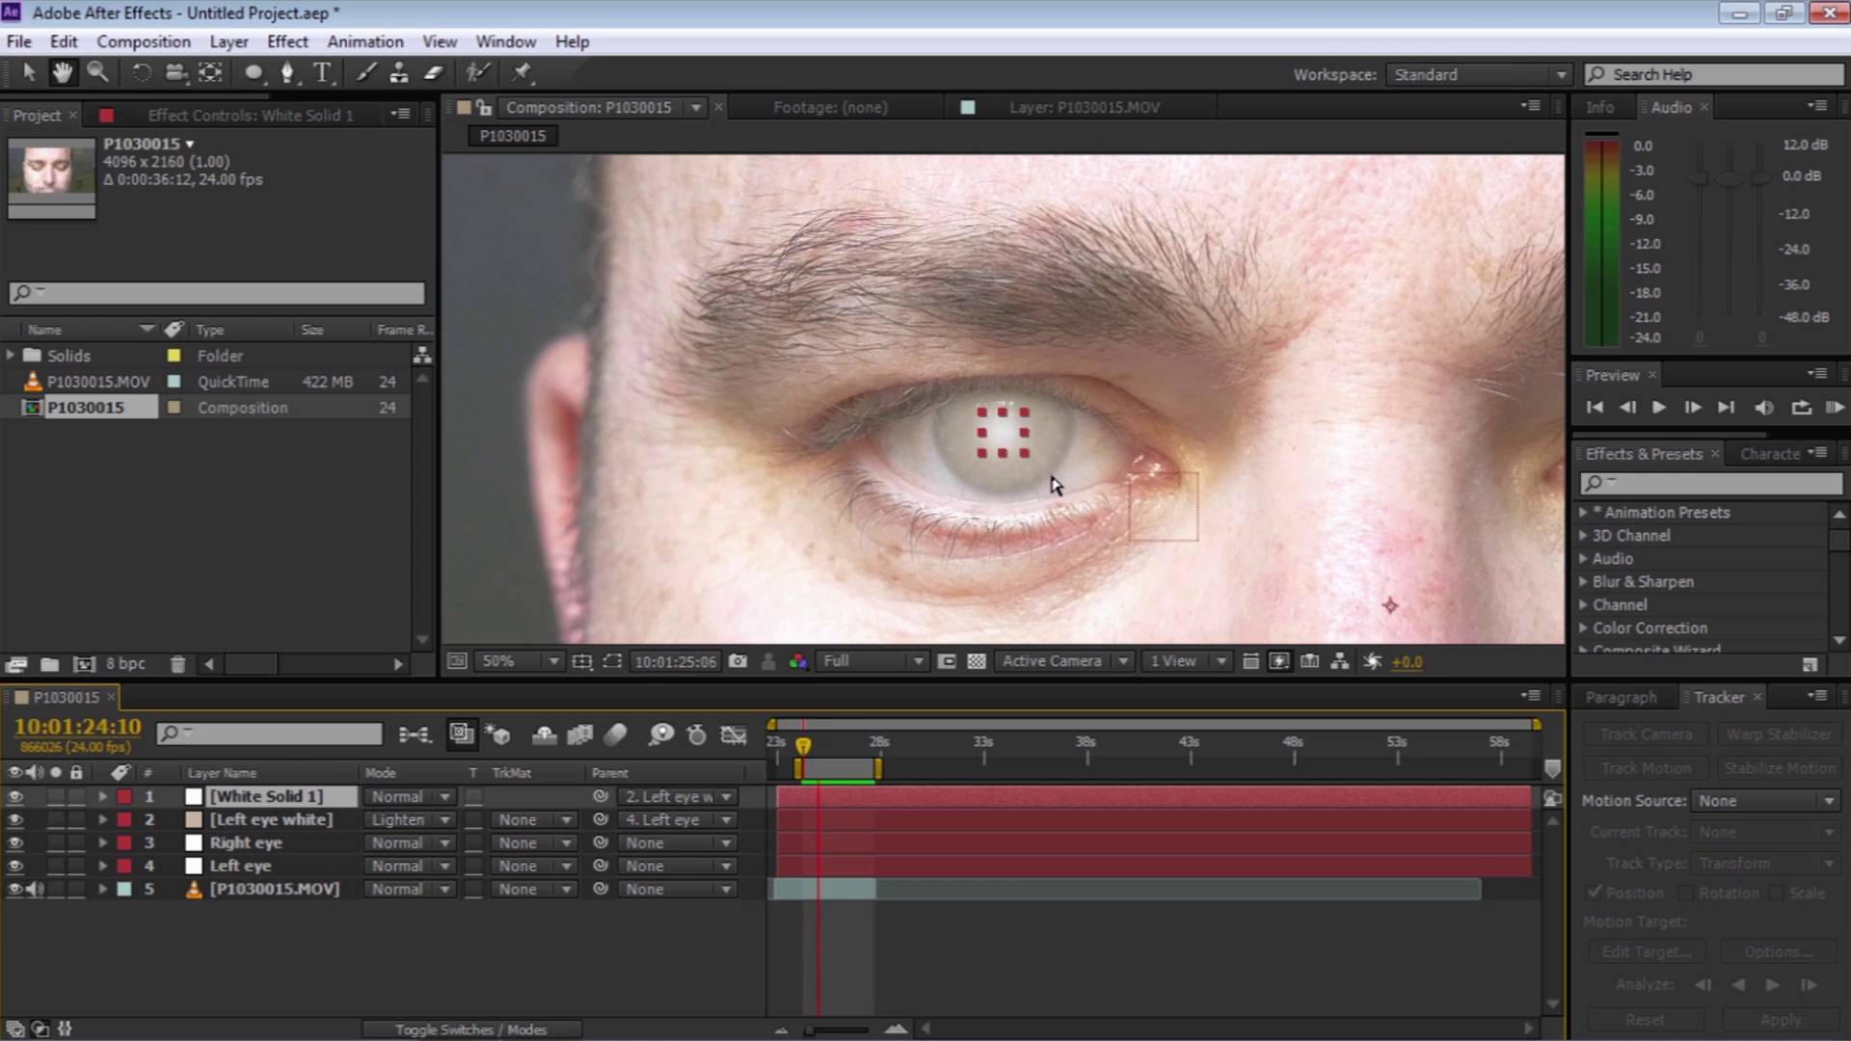
key("z")
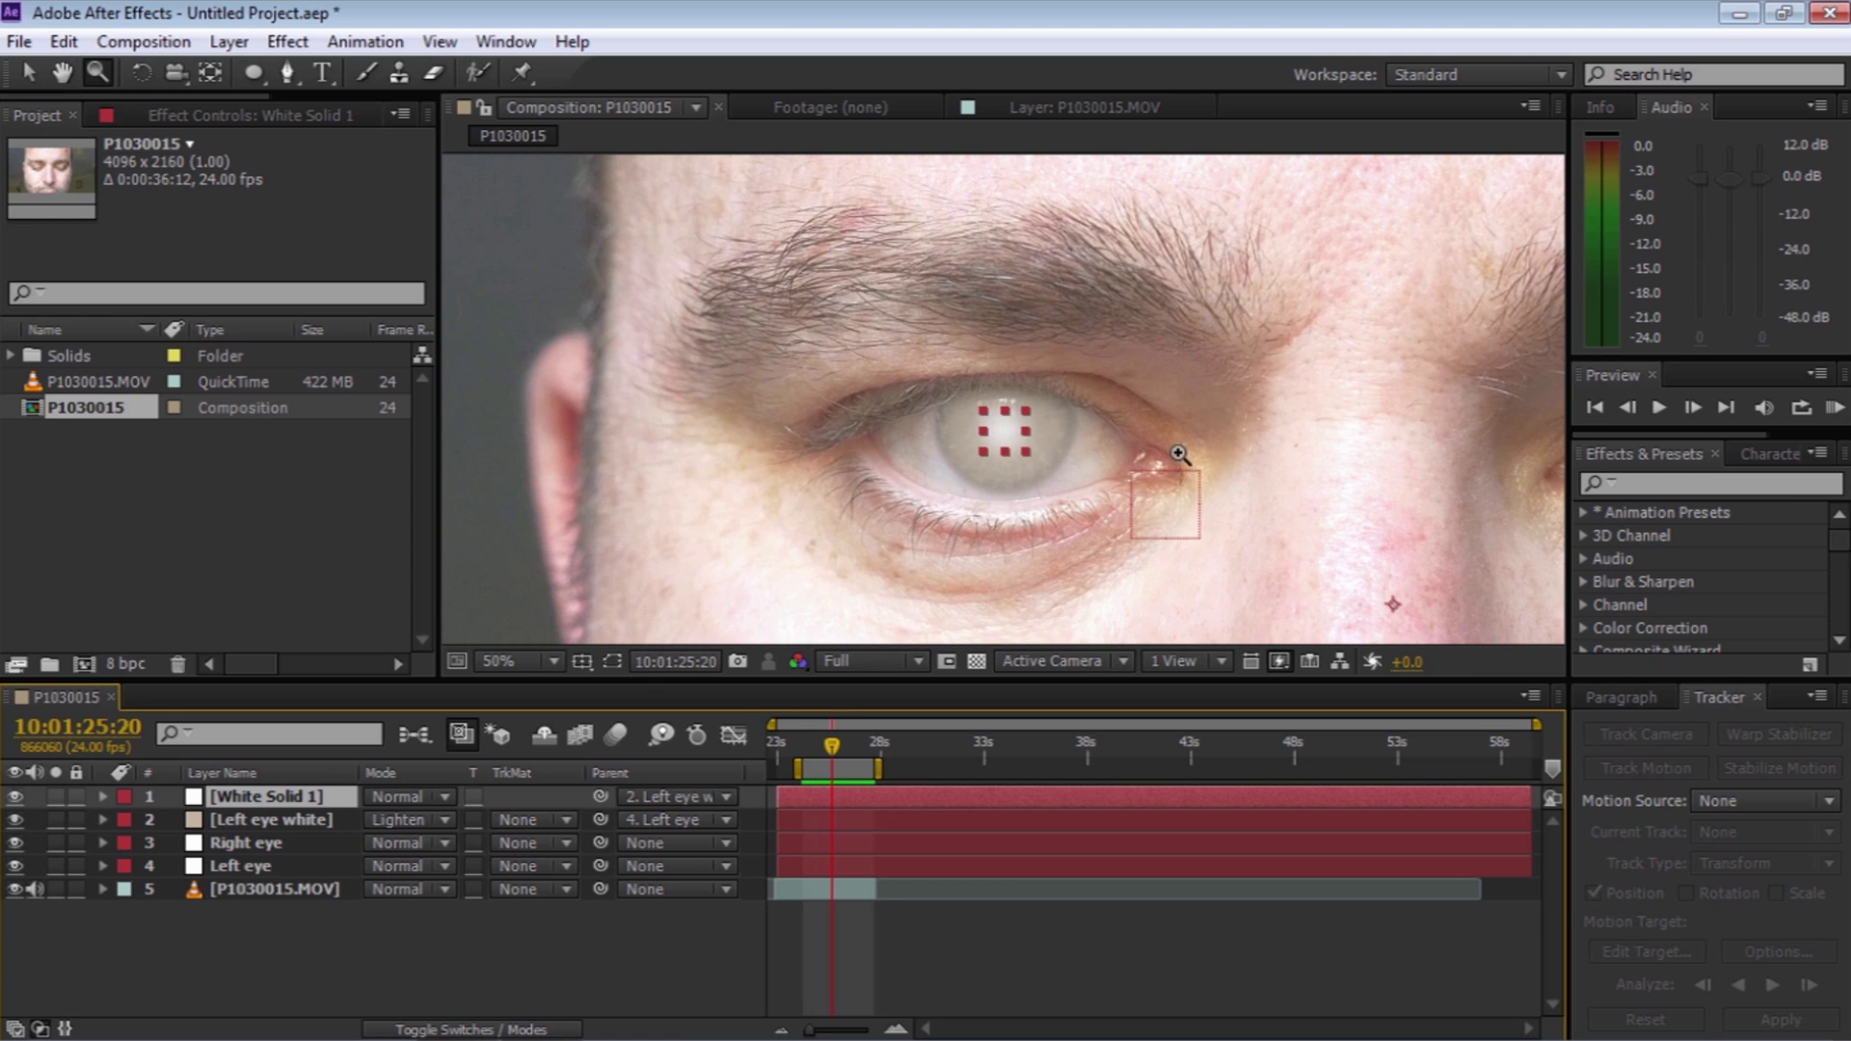
left_click_drag(1234, 446, 750, 470)
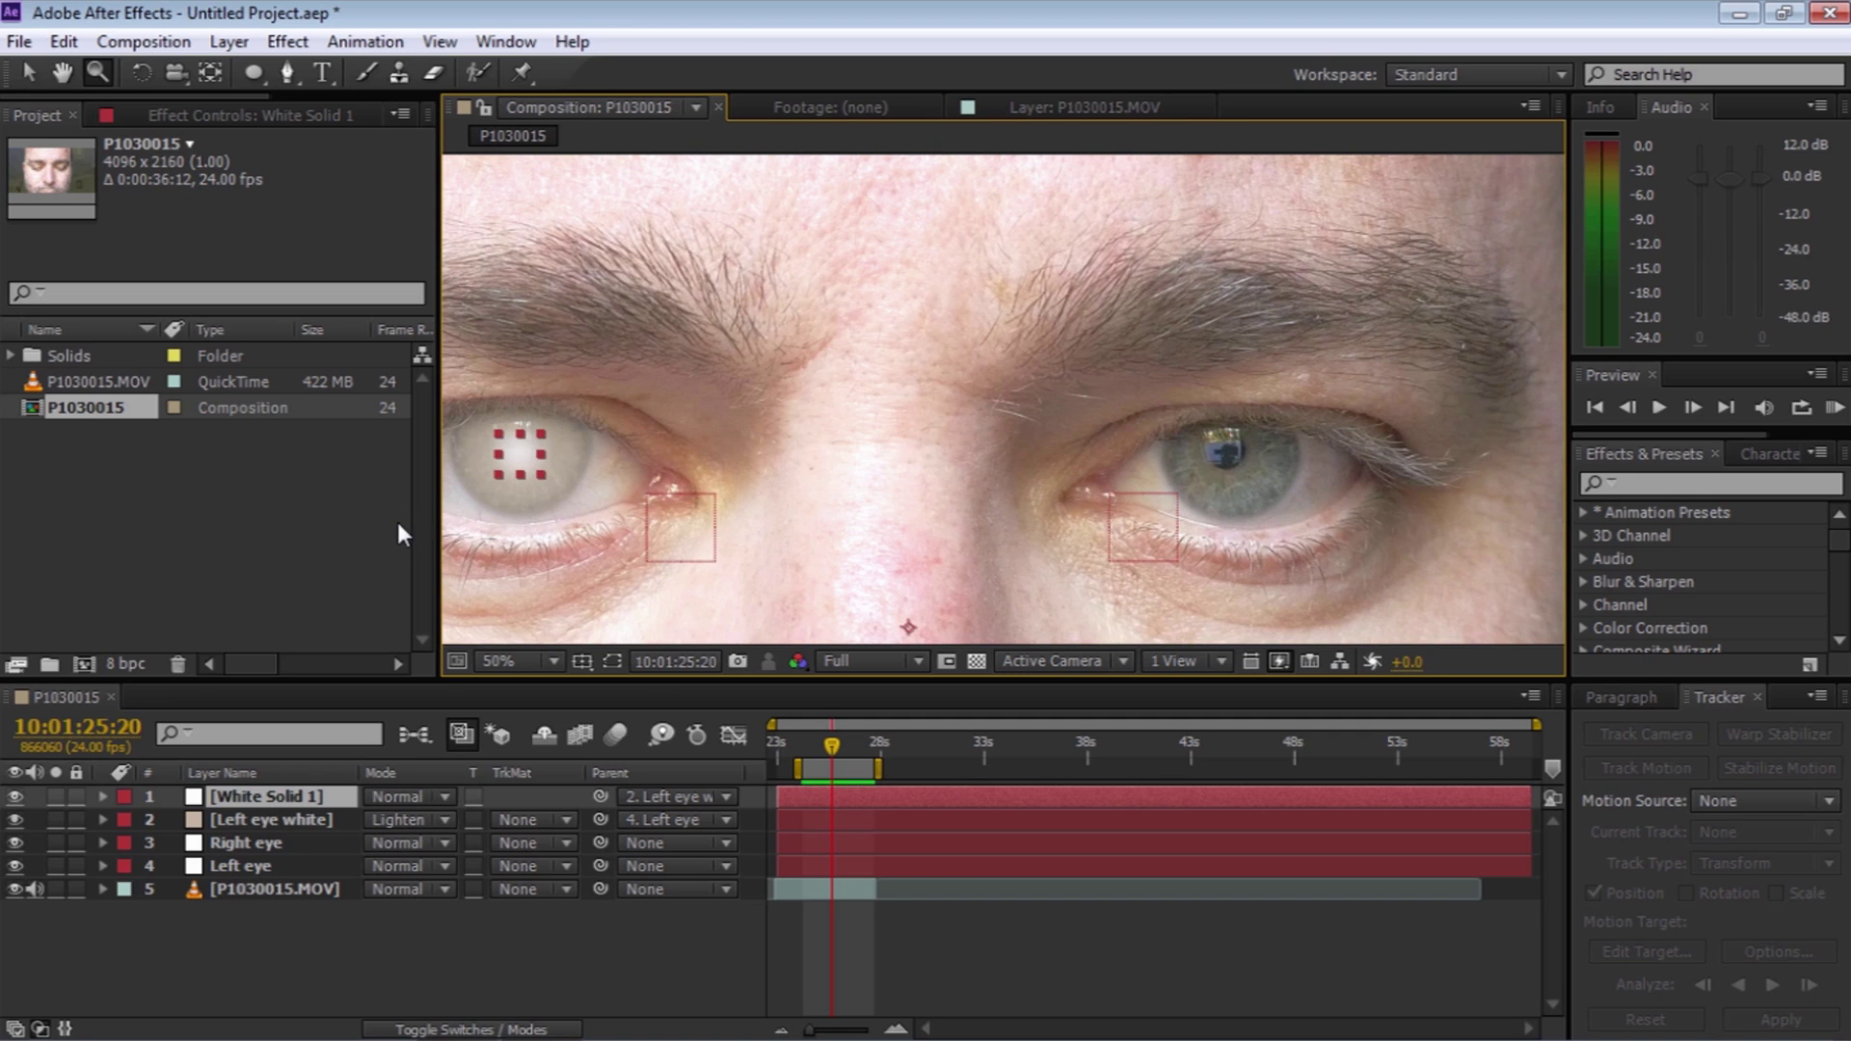
Duplicate the White Solid 1 and Left eye white layers together
left_click(239, 815, "ctrl")
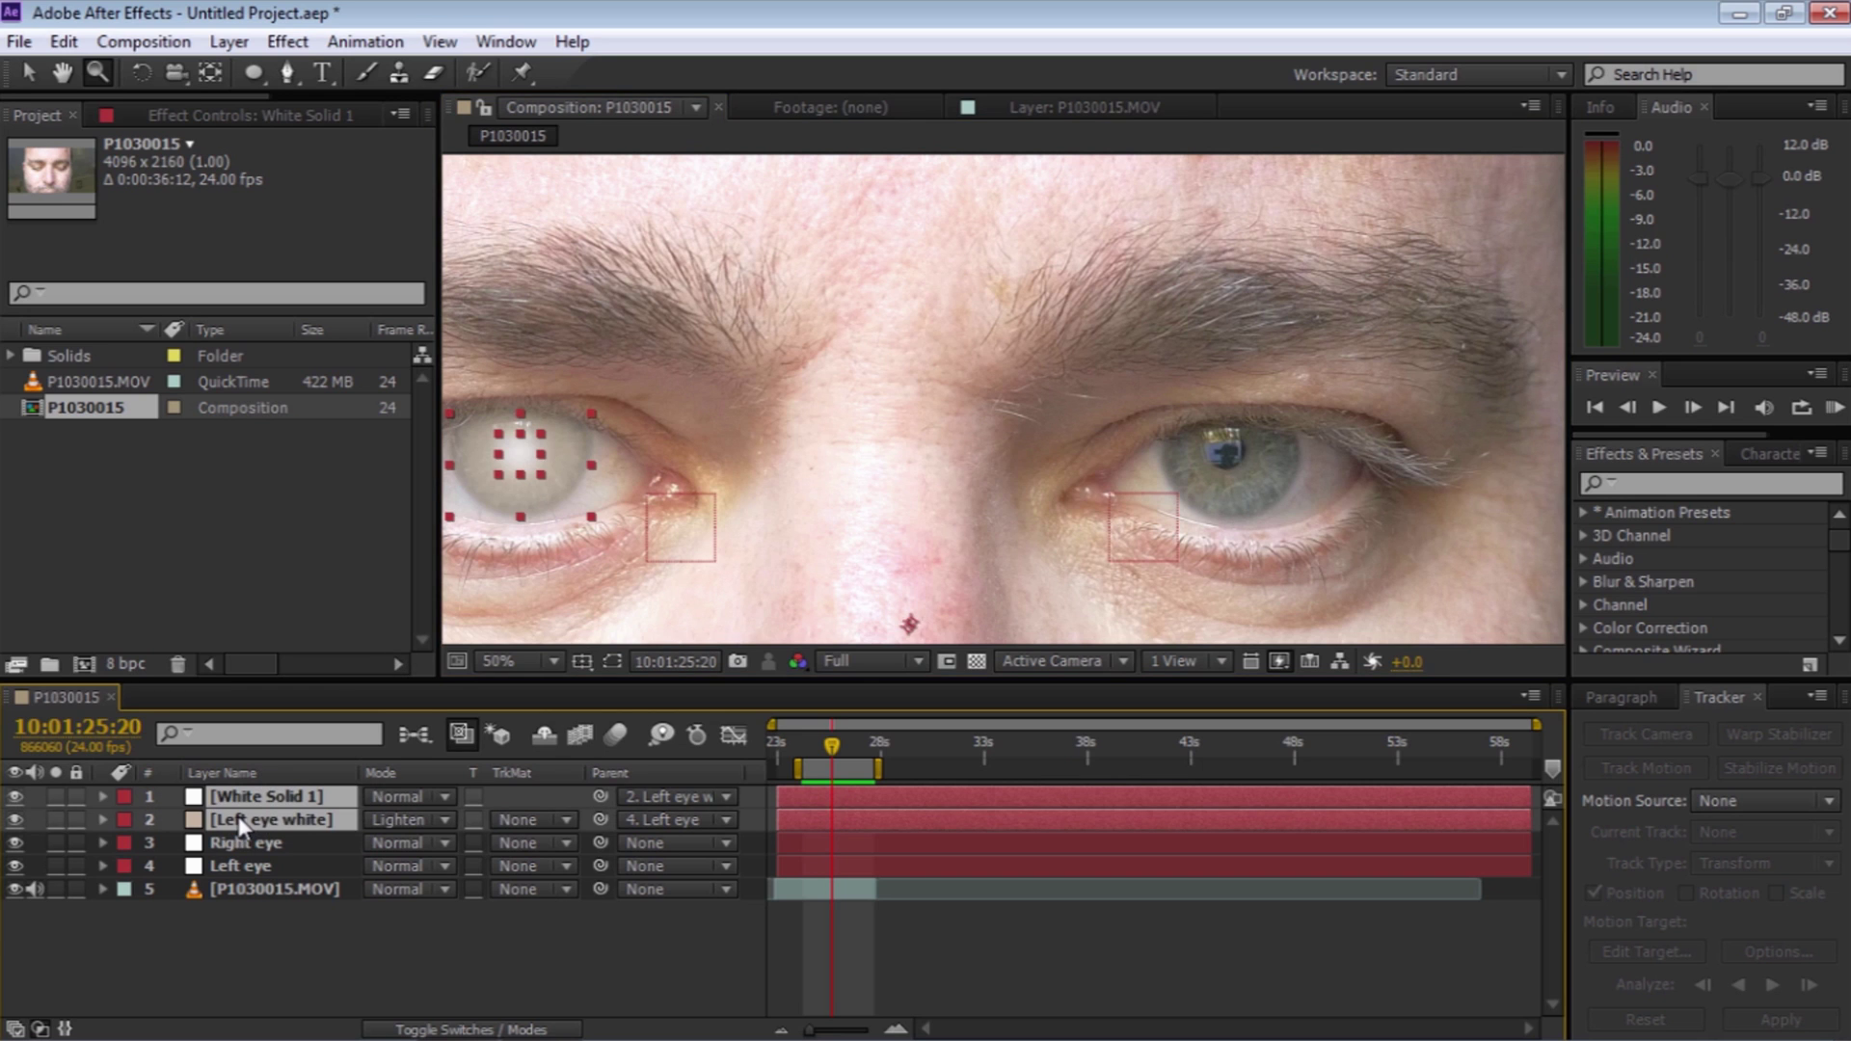
key("ctrl+d")
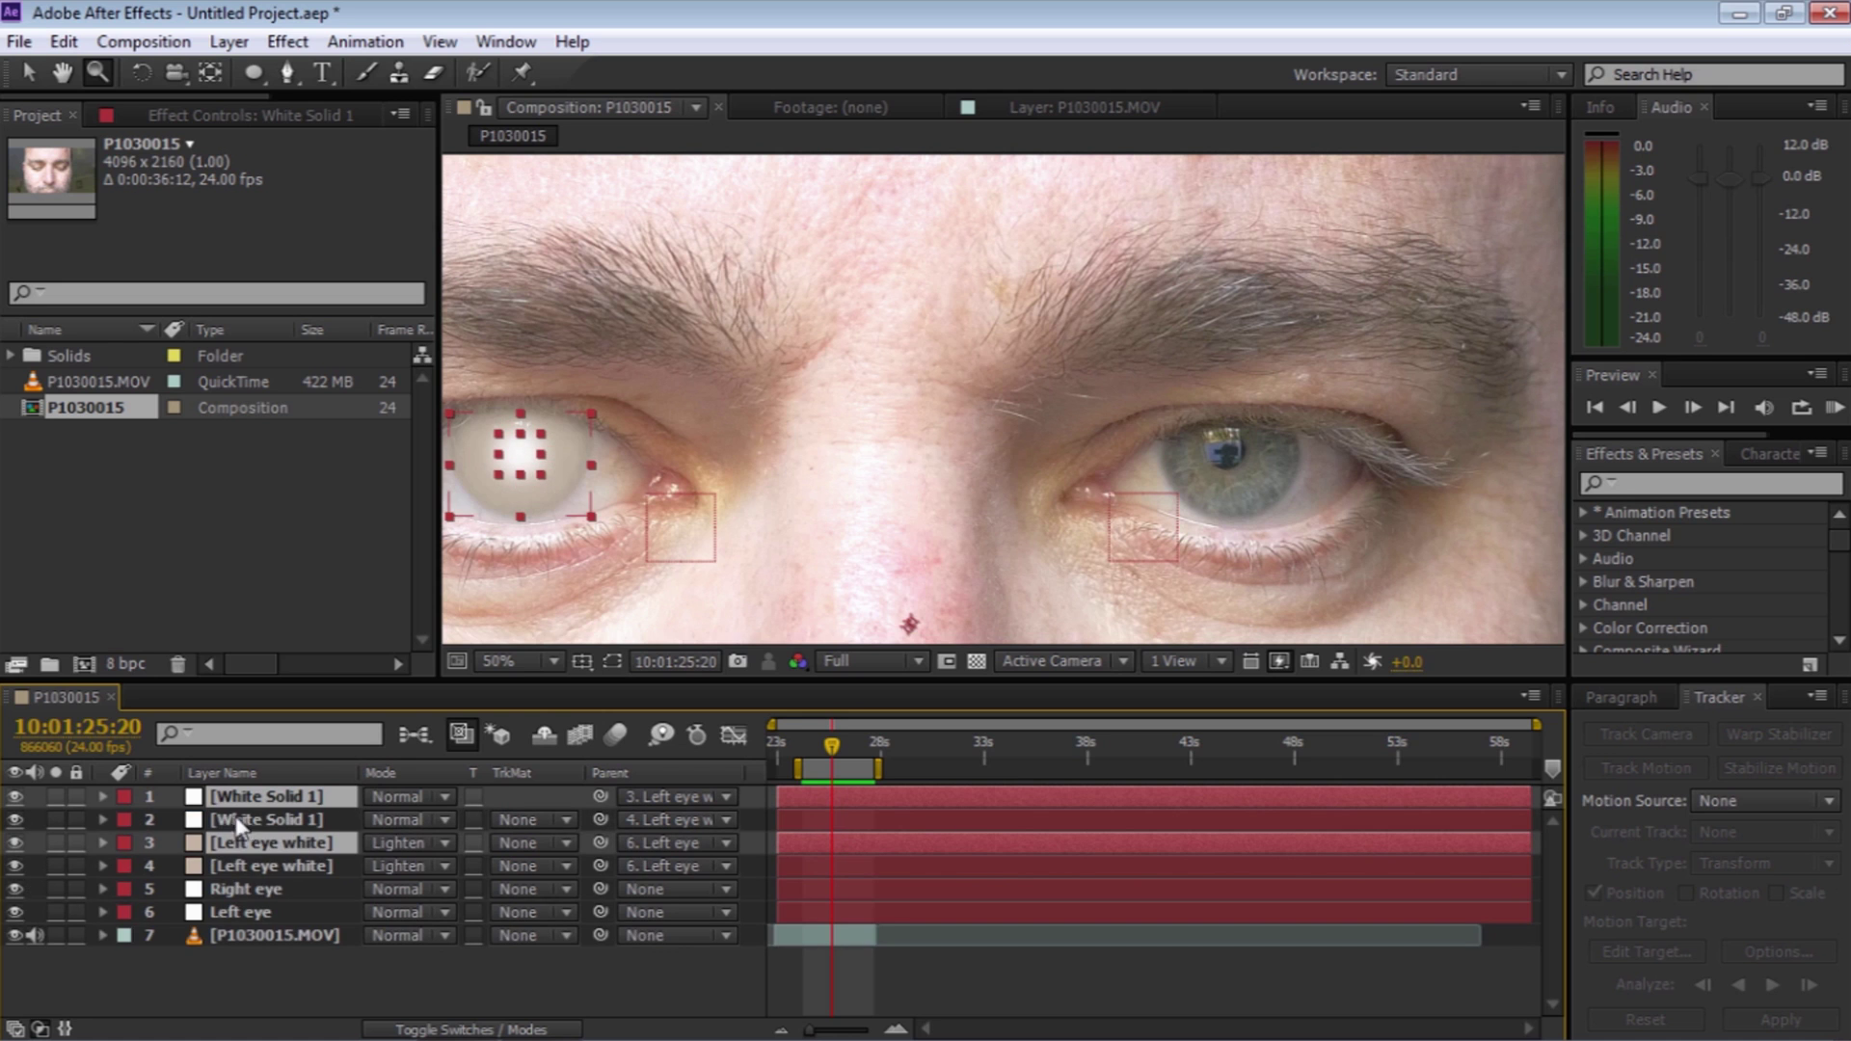
mouse_move(244, 842)
left_mouse_down()
mouse_move(240, 865)
mouse_move(231, 820)
left_mouse_up()
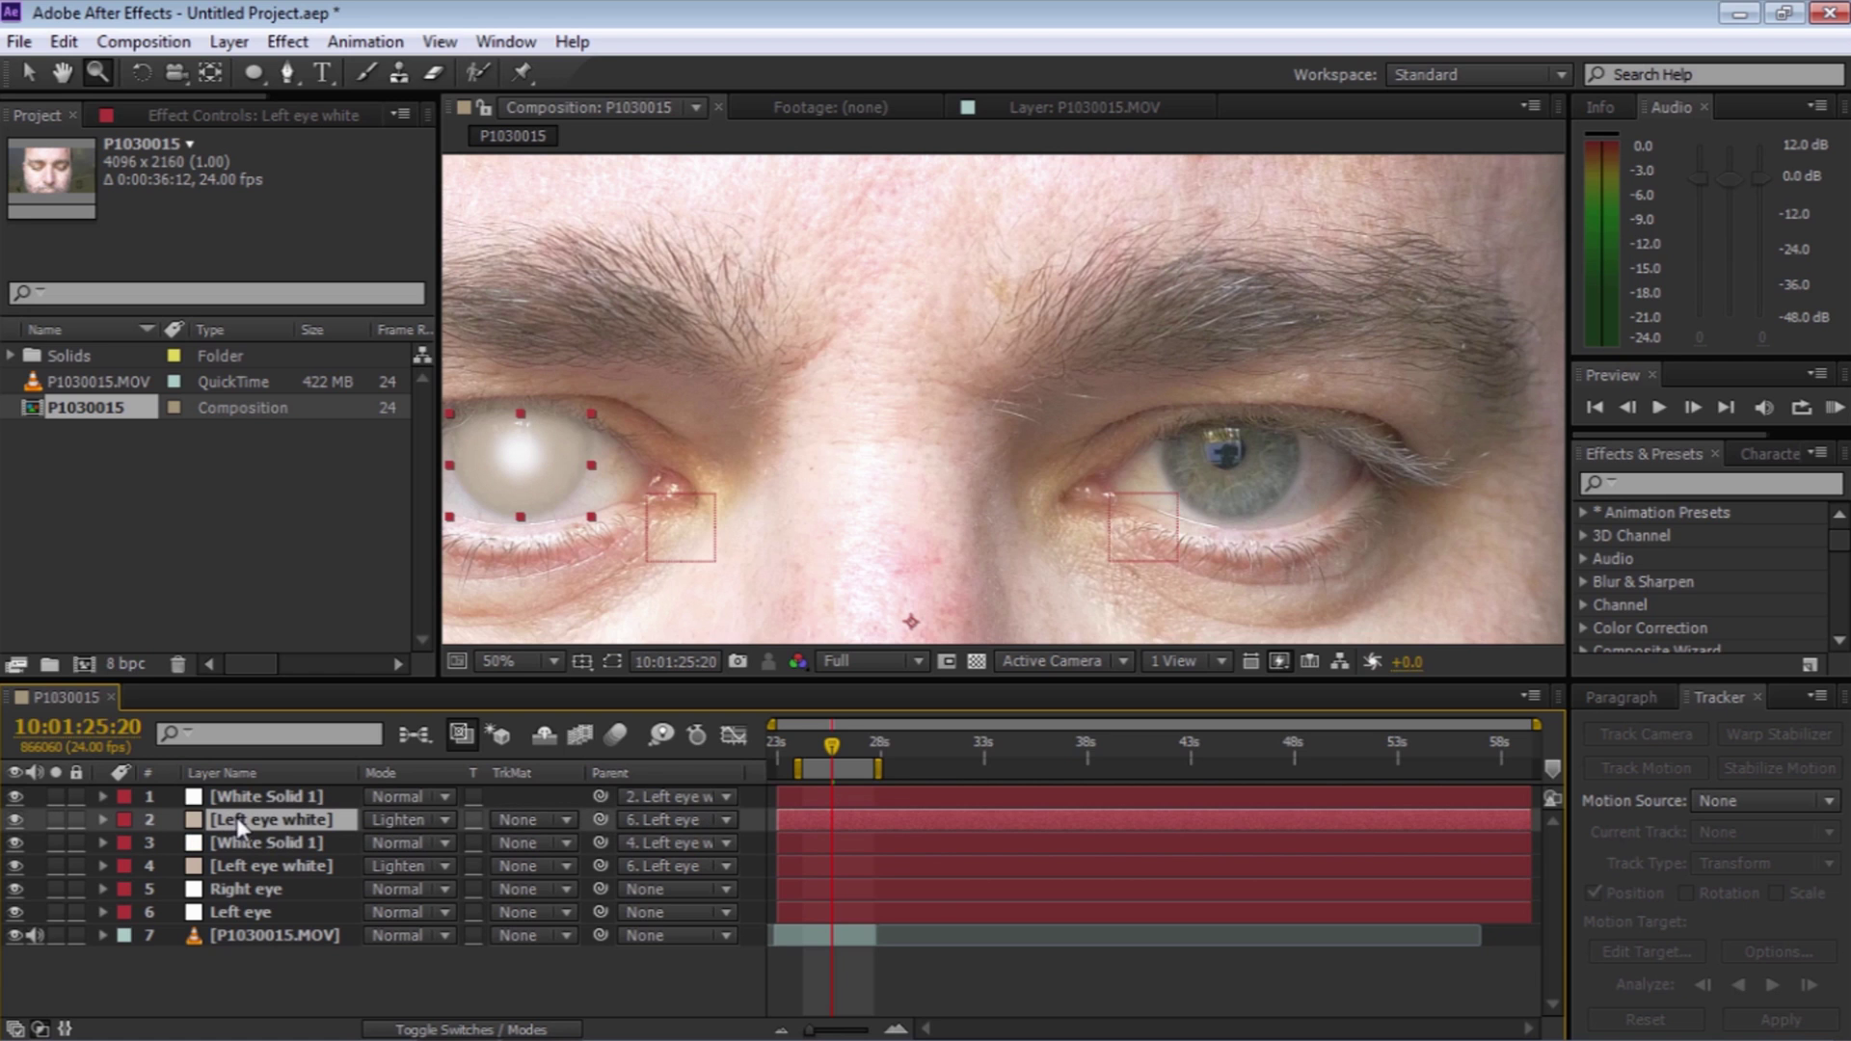
Rename the copied eye-white layer to 'Right eye white'
key("Return")
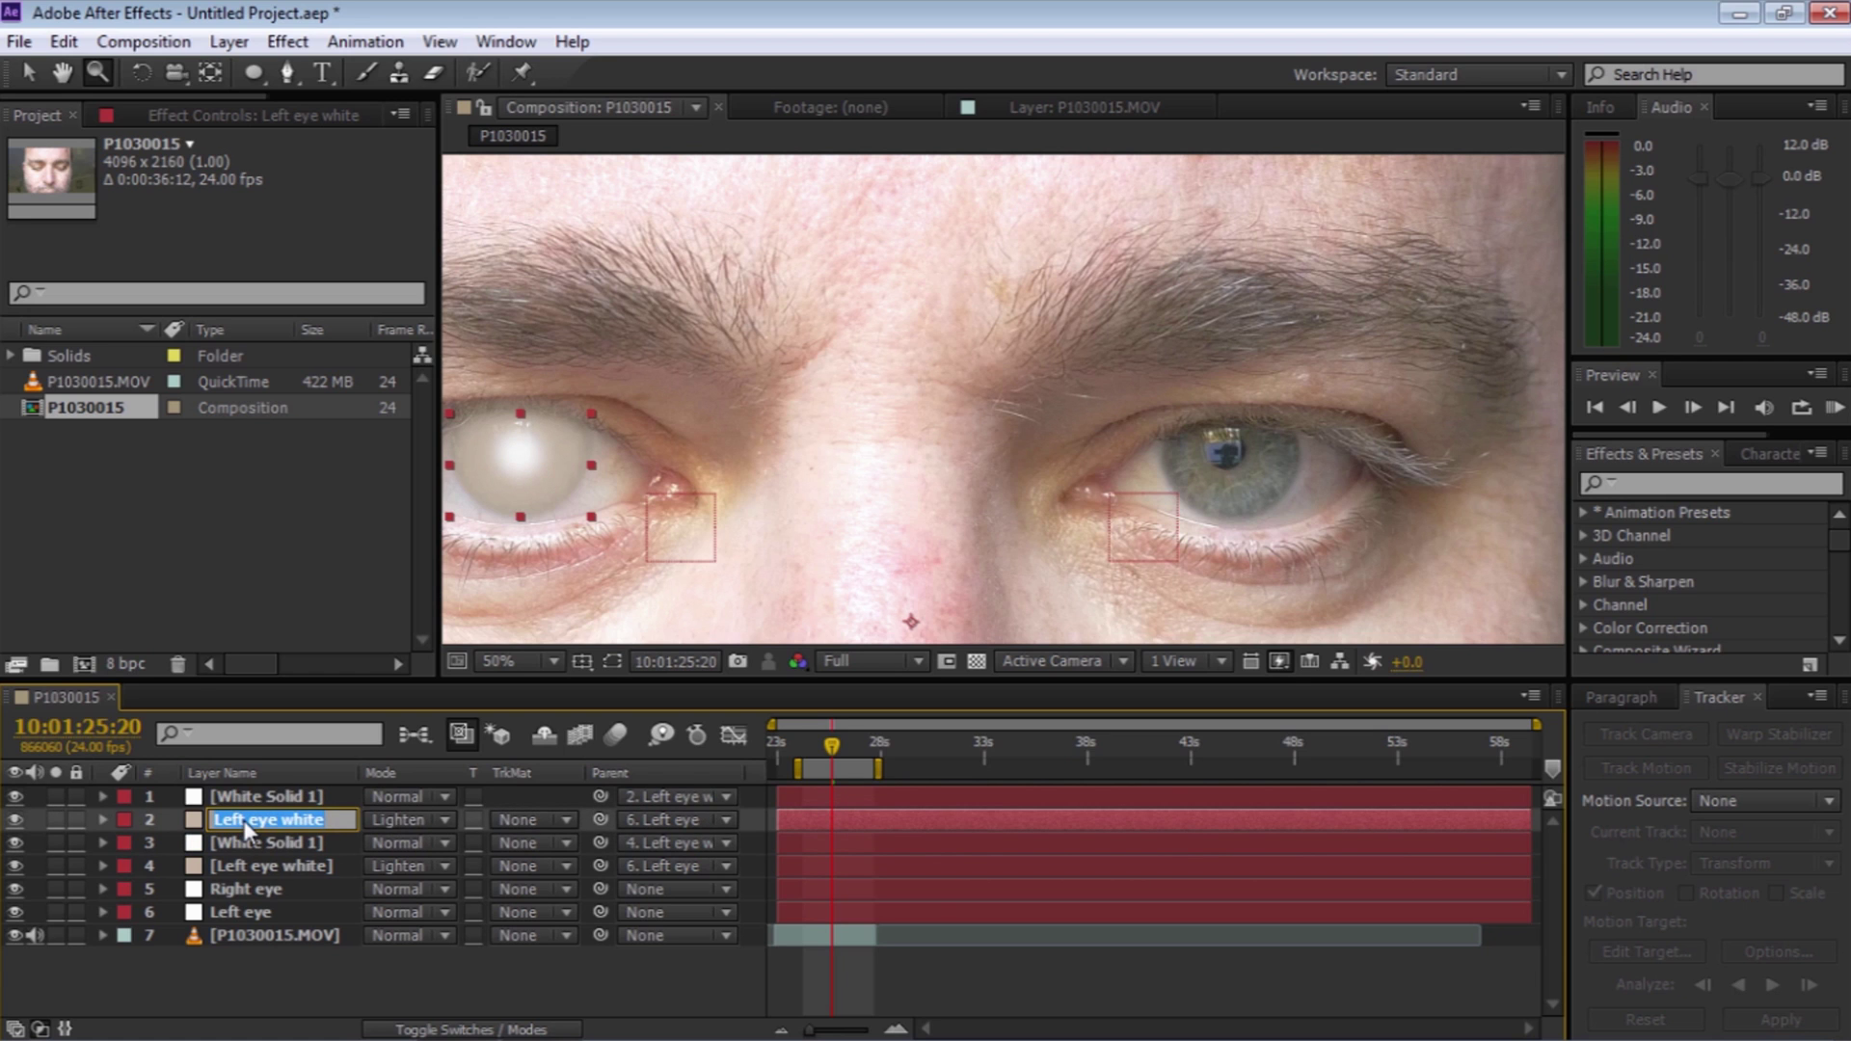
type("Right")
type(" eye white")
left_click(251, 796)
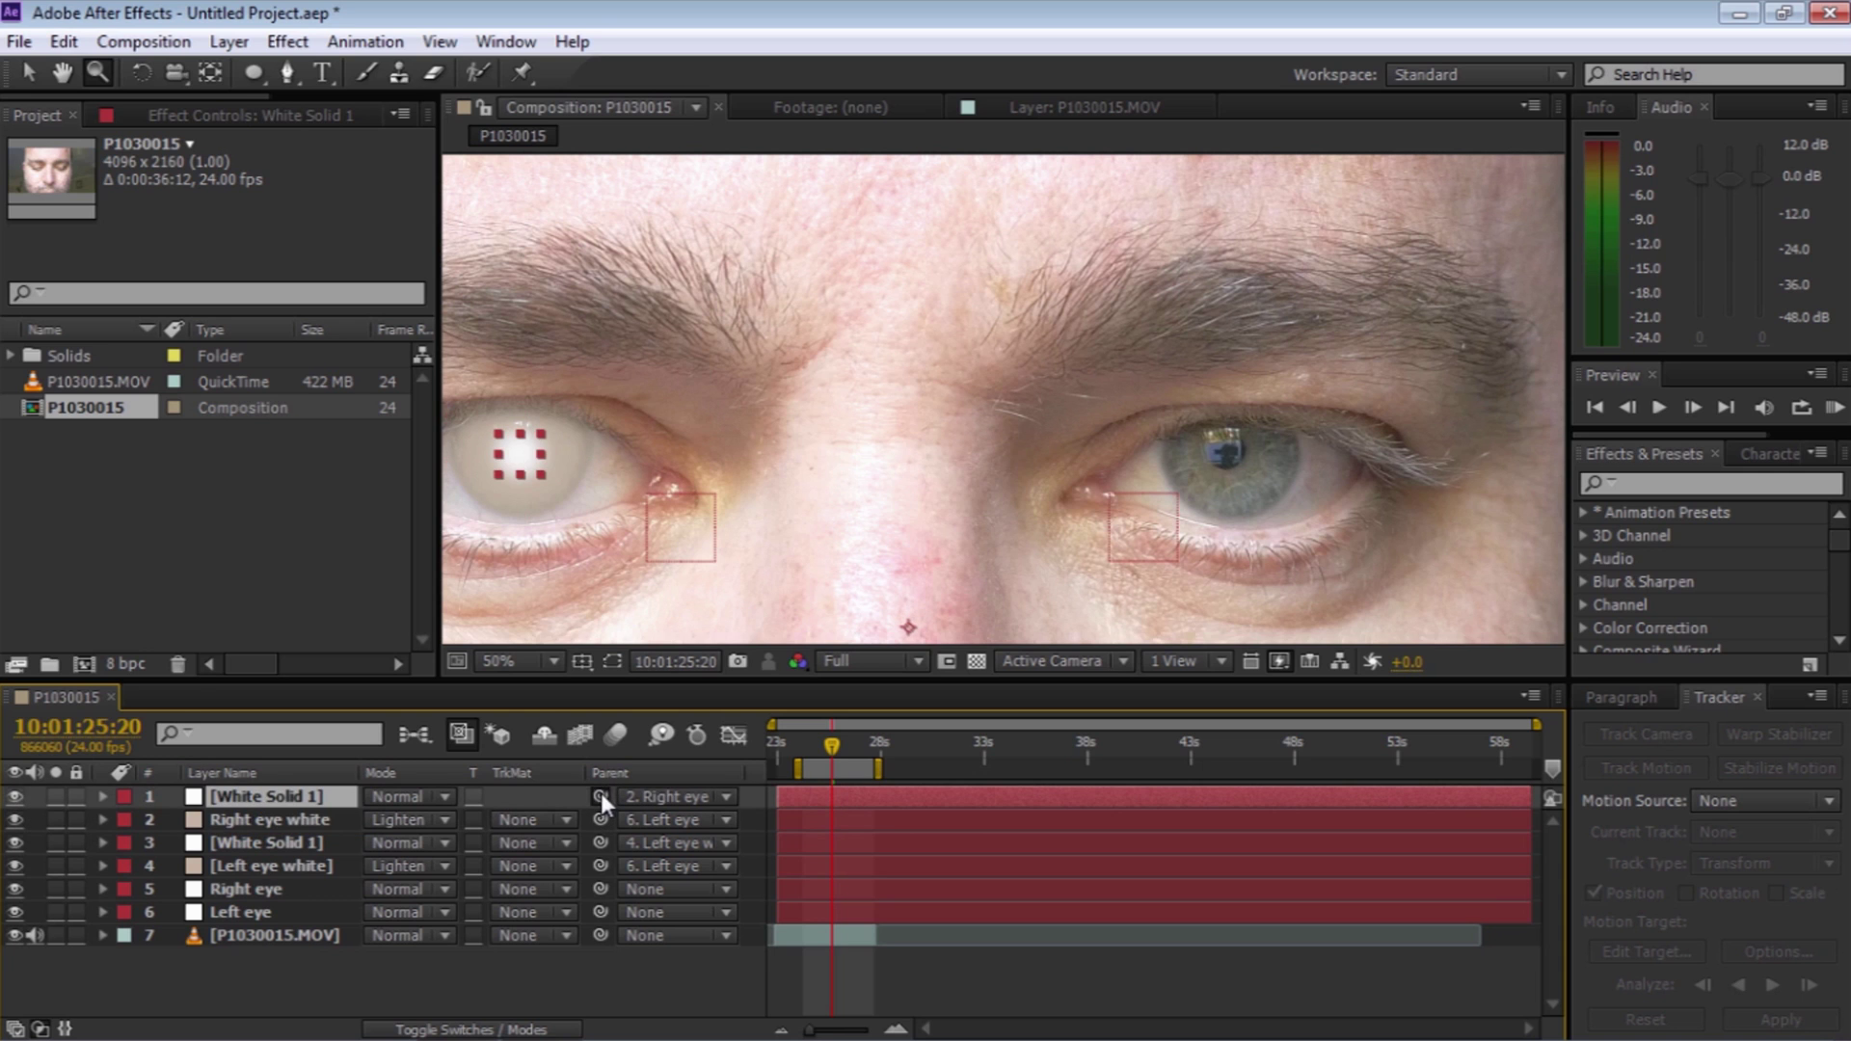
Parent the copied glow to Right eye white and move that layer onto the right iris
left_click_drag(496, 793, 269, 818)
key("v")
left_click(297, 819)
left_click_drag(542, 478, 1251, 487)
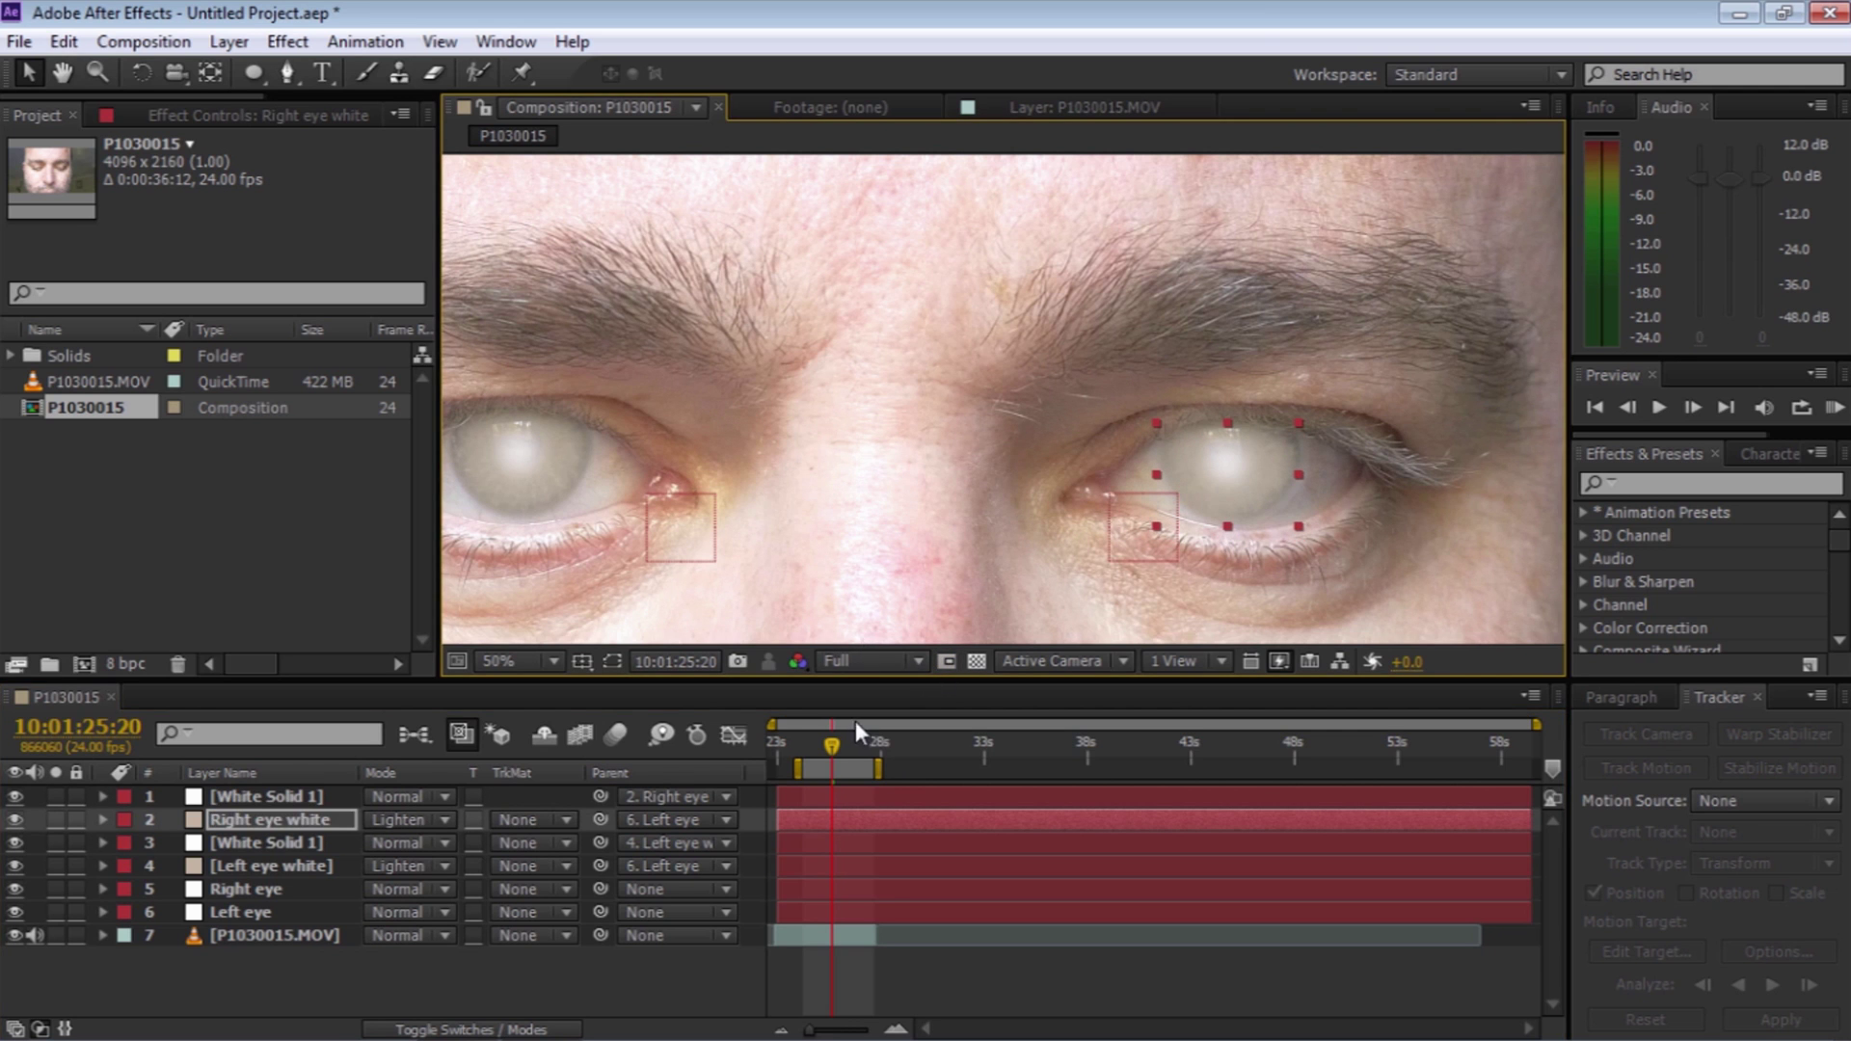
left_click_drag(831, 744, 803, 746)
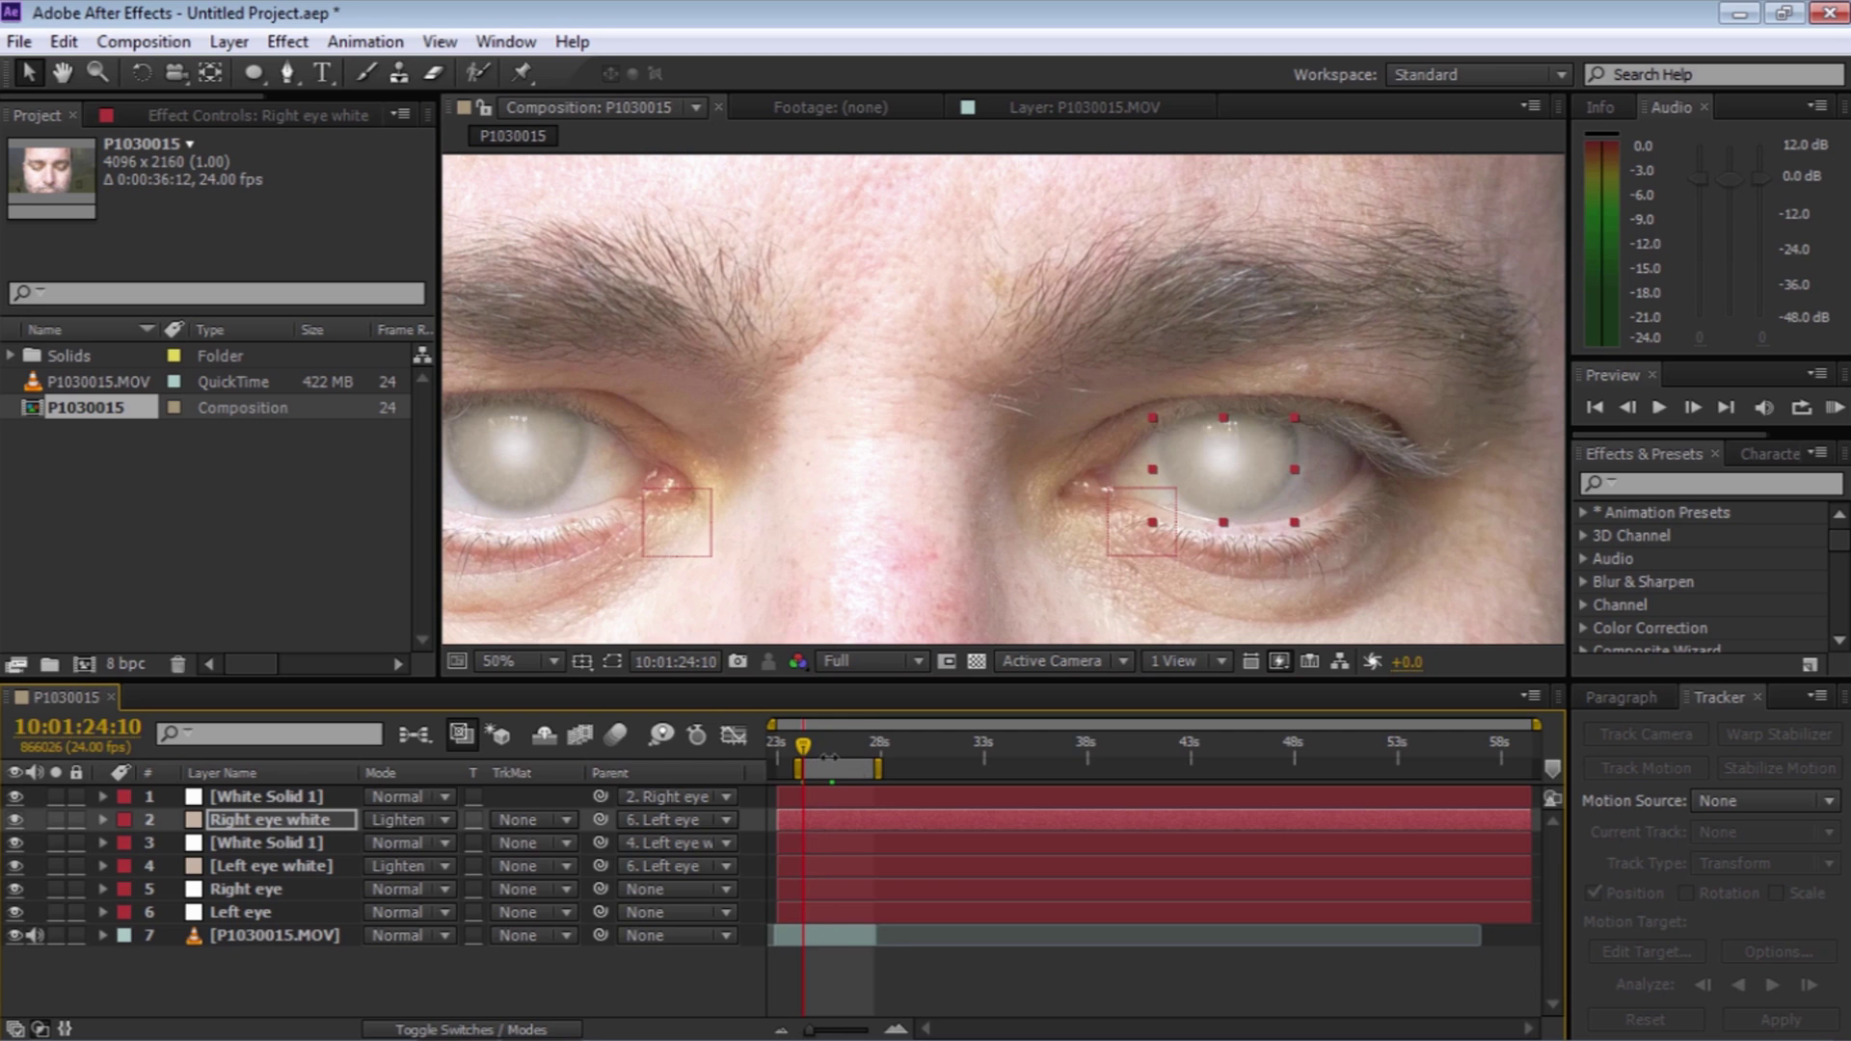
left_click_drag(1224, 472, 1225, 466)
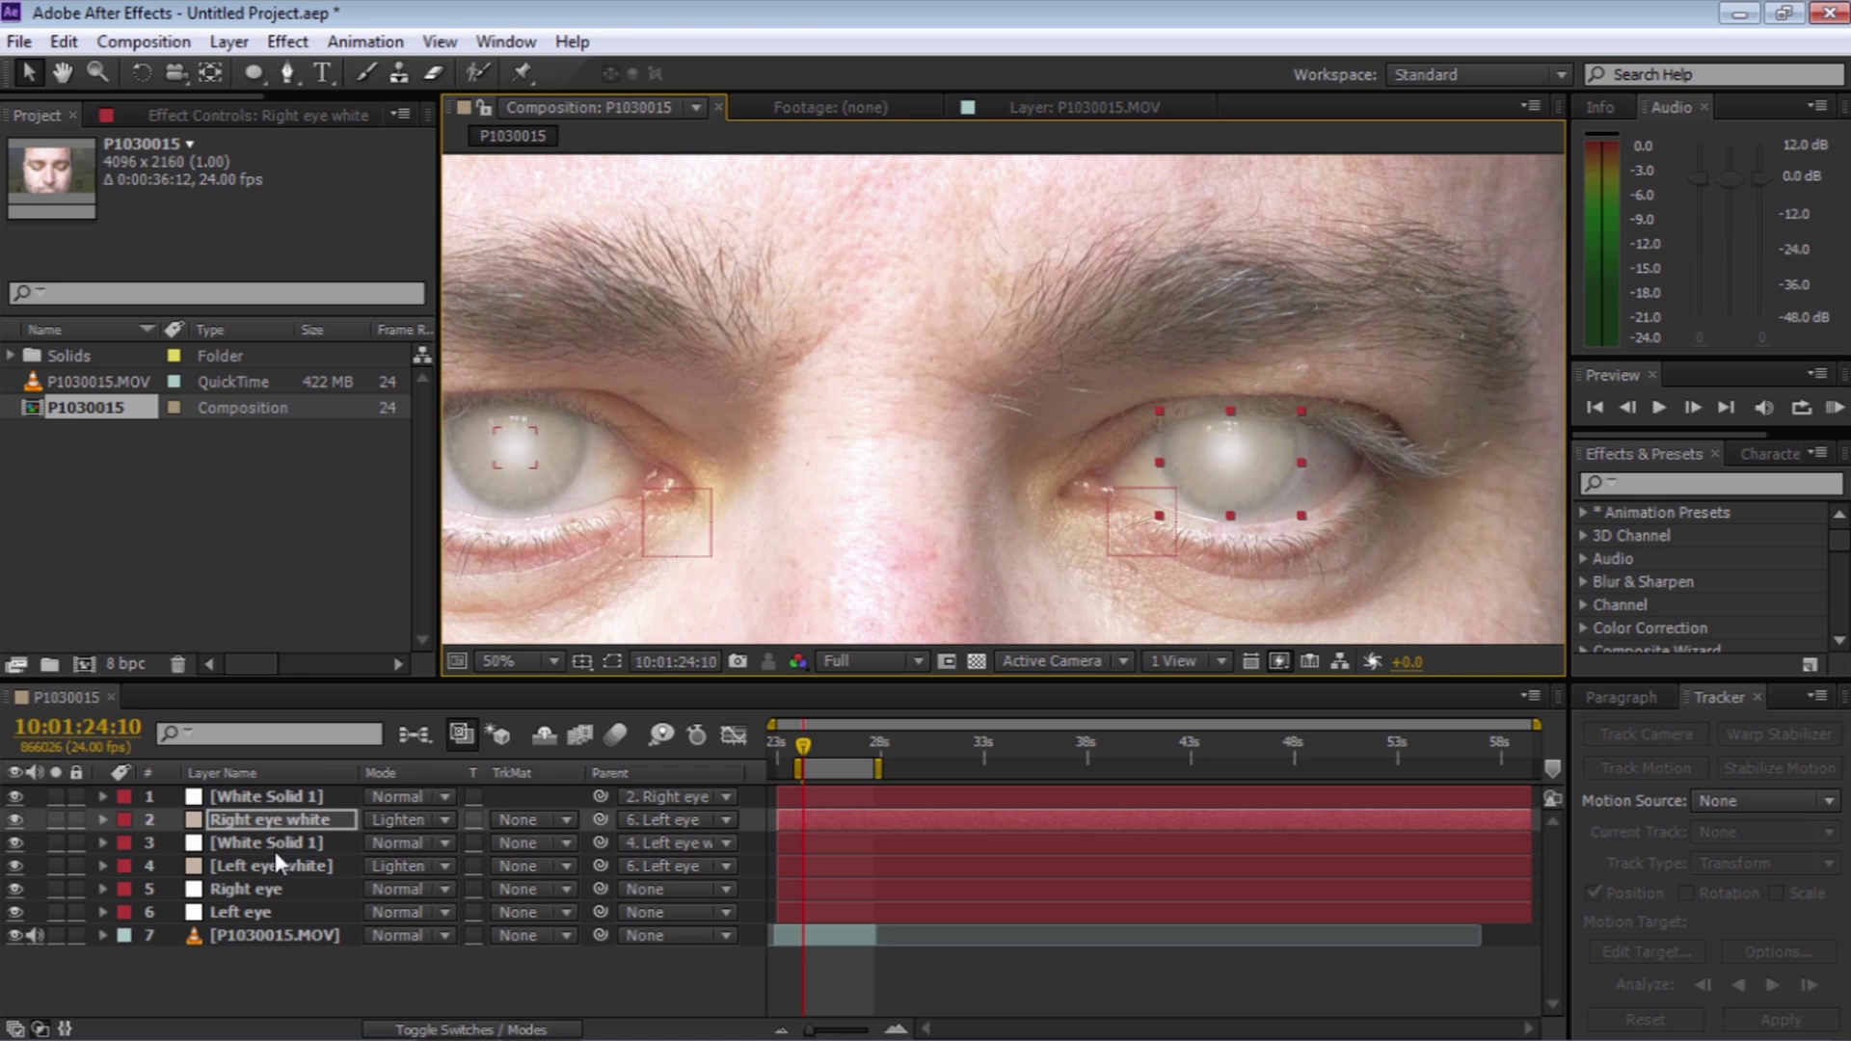
Parent Right eye white to the Right eye layer and preview both eyes on the full face
left_click_drag(599, 819, 269, 891)
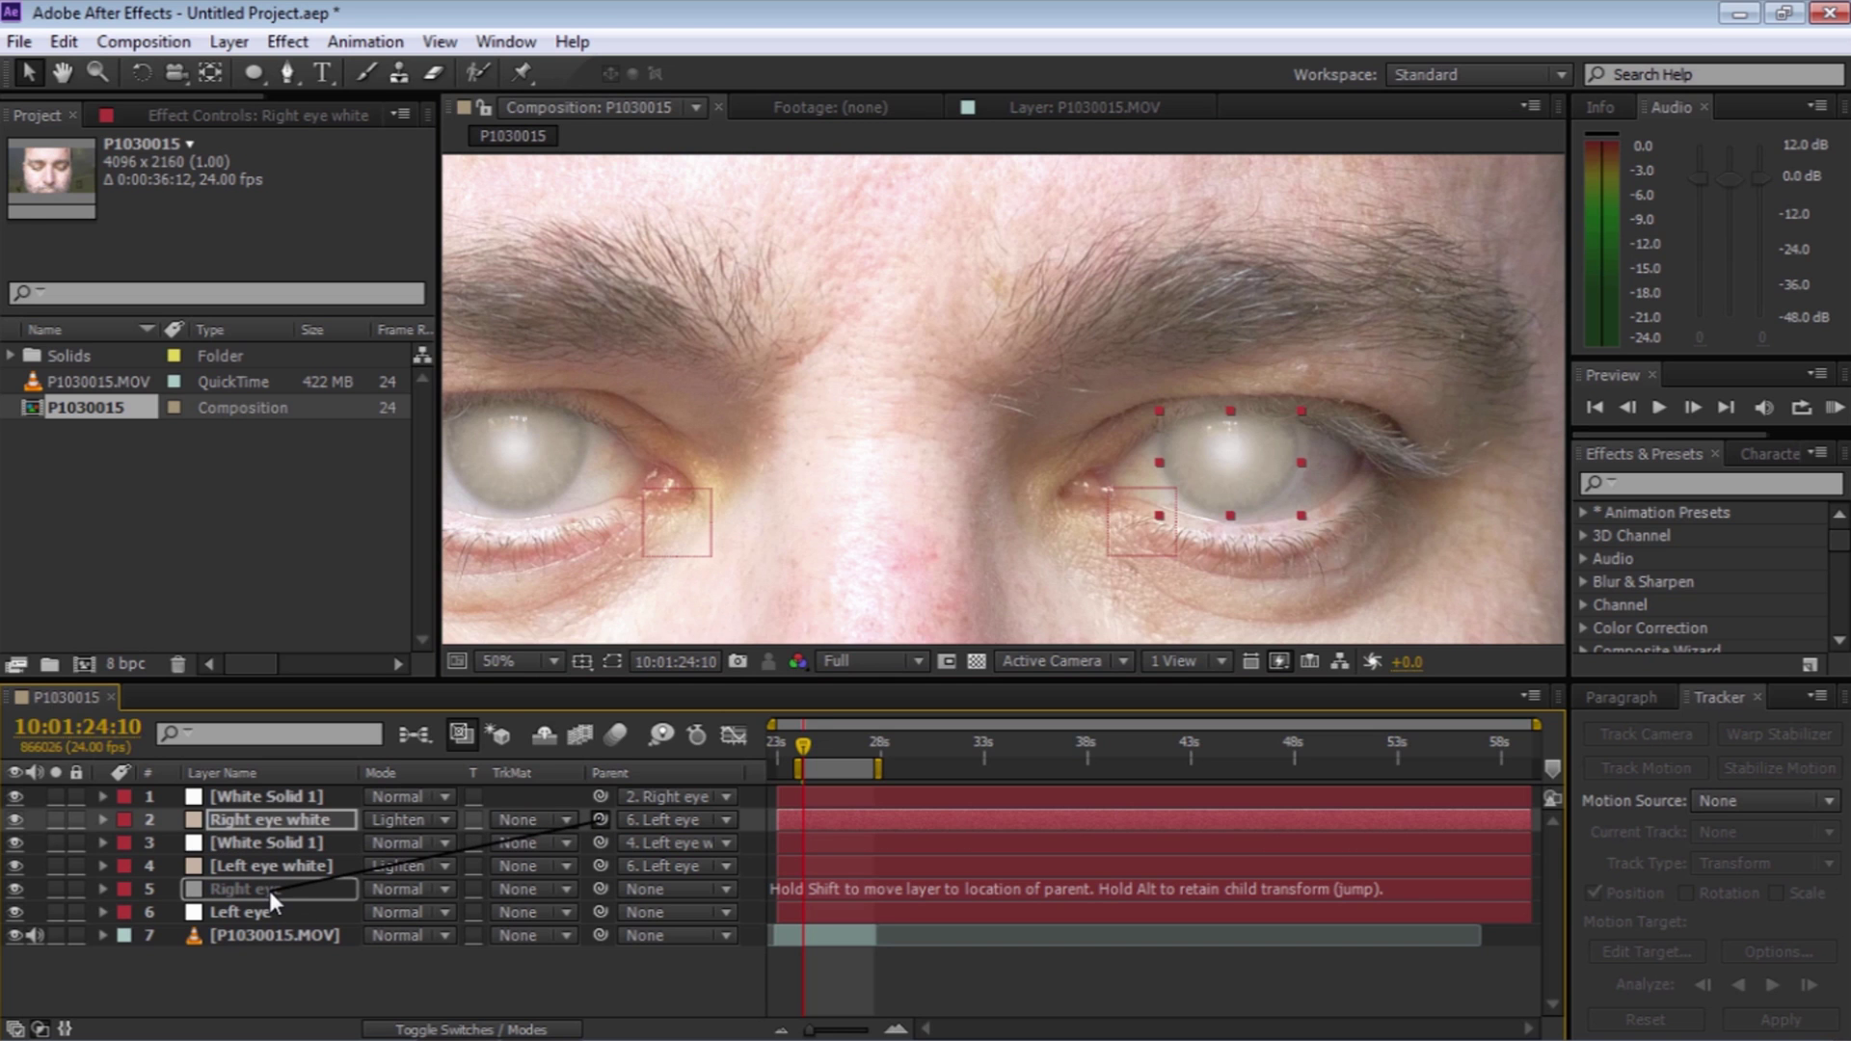
left_click_drag(269, 891, 269, 891)
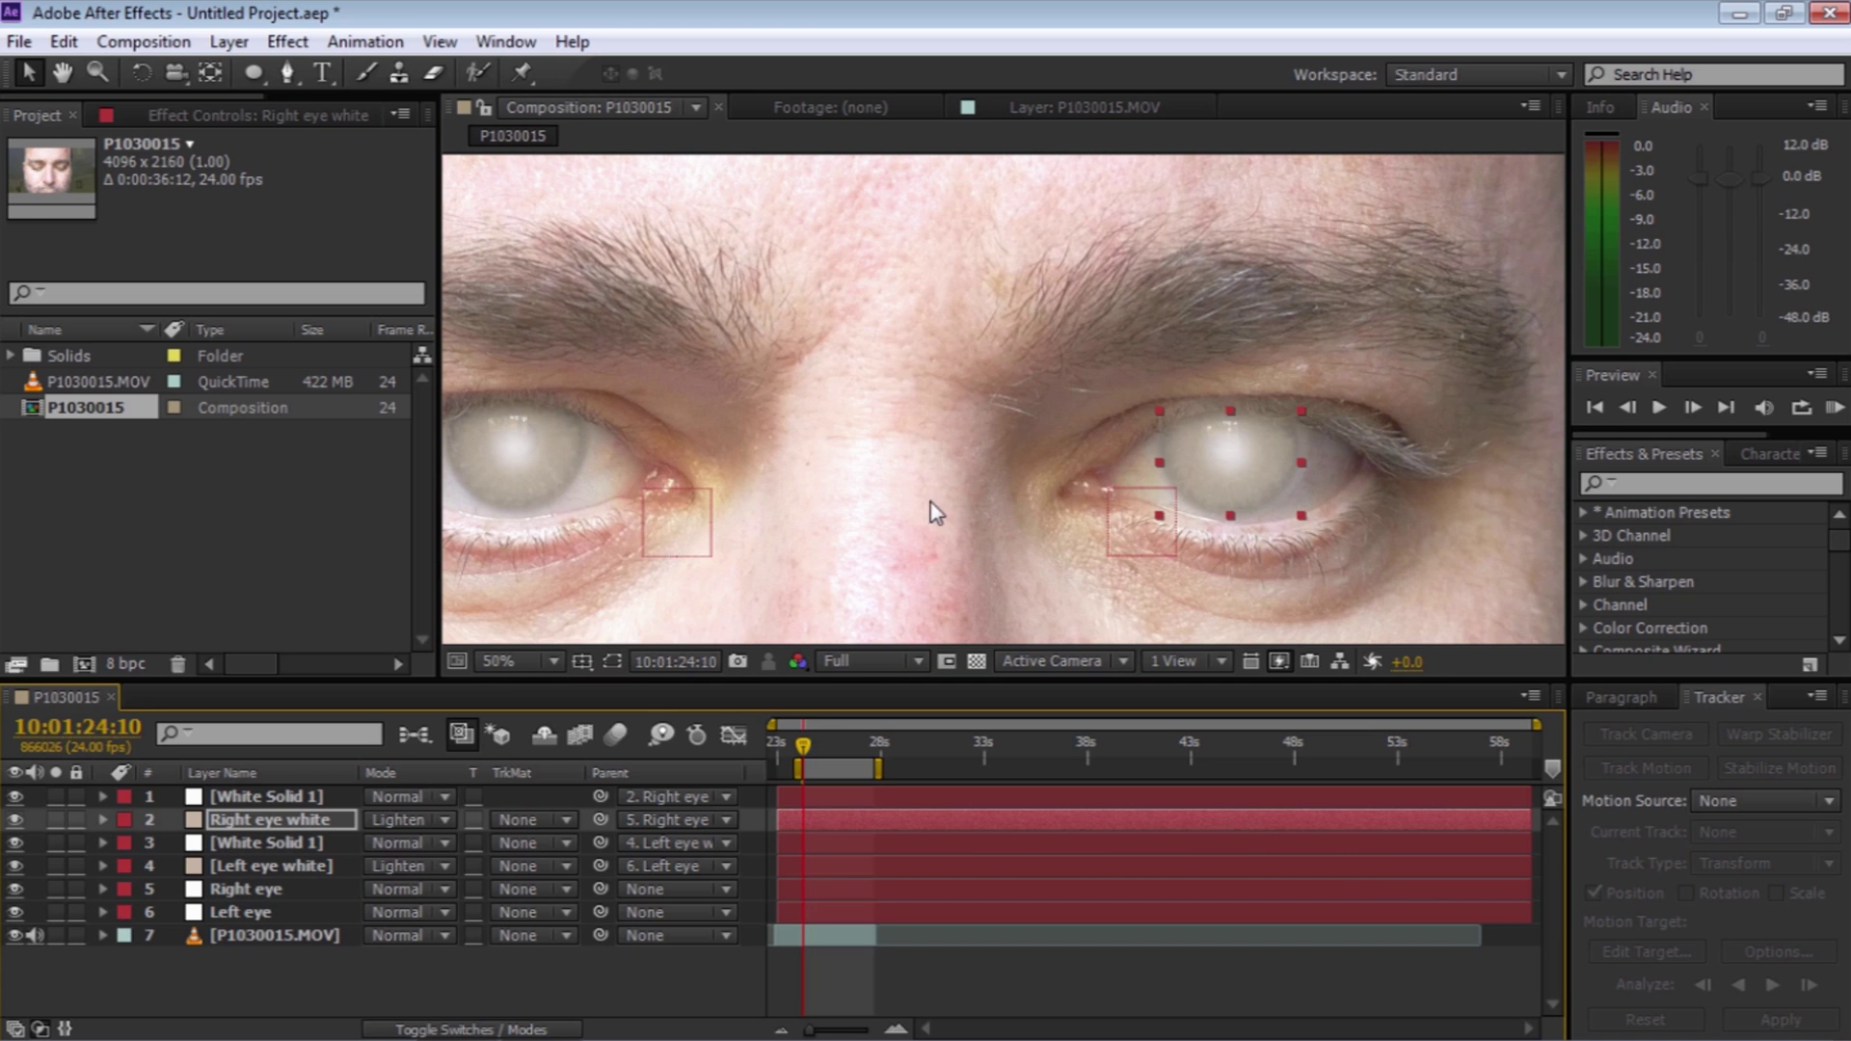
key("z")
left_click(949, 464, "alt")
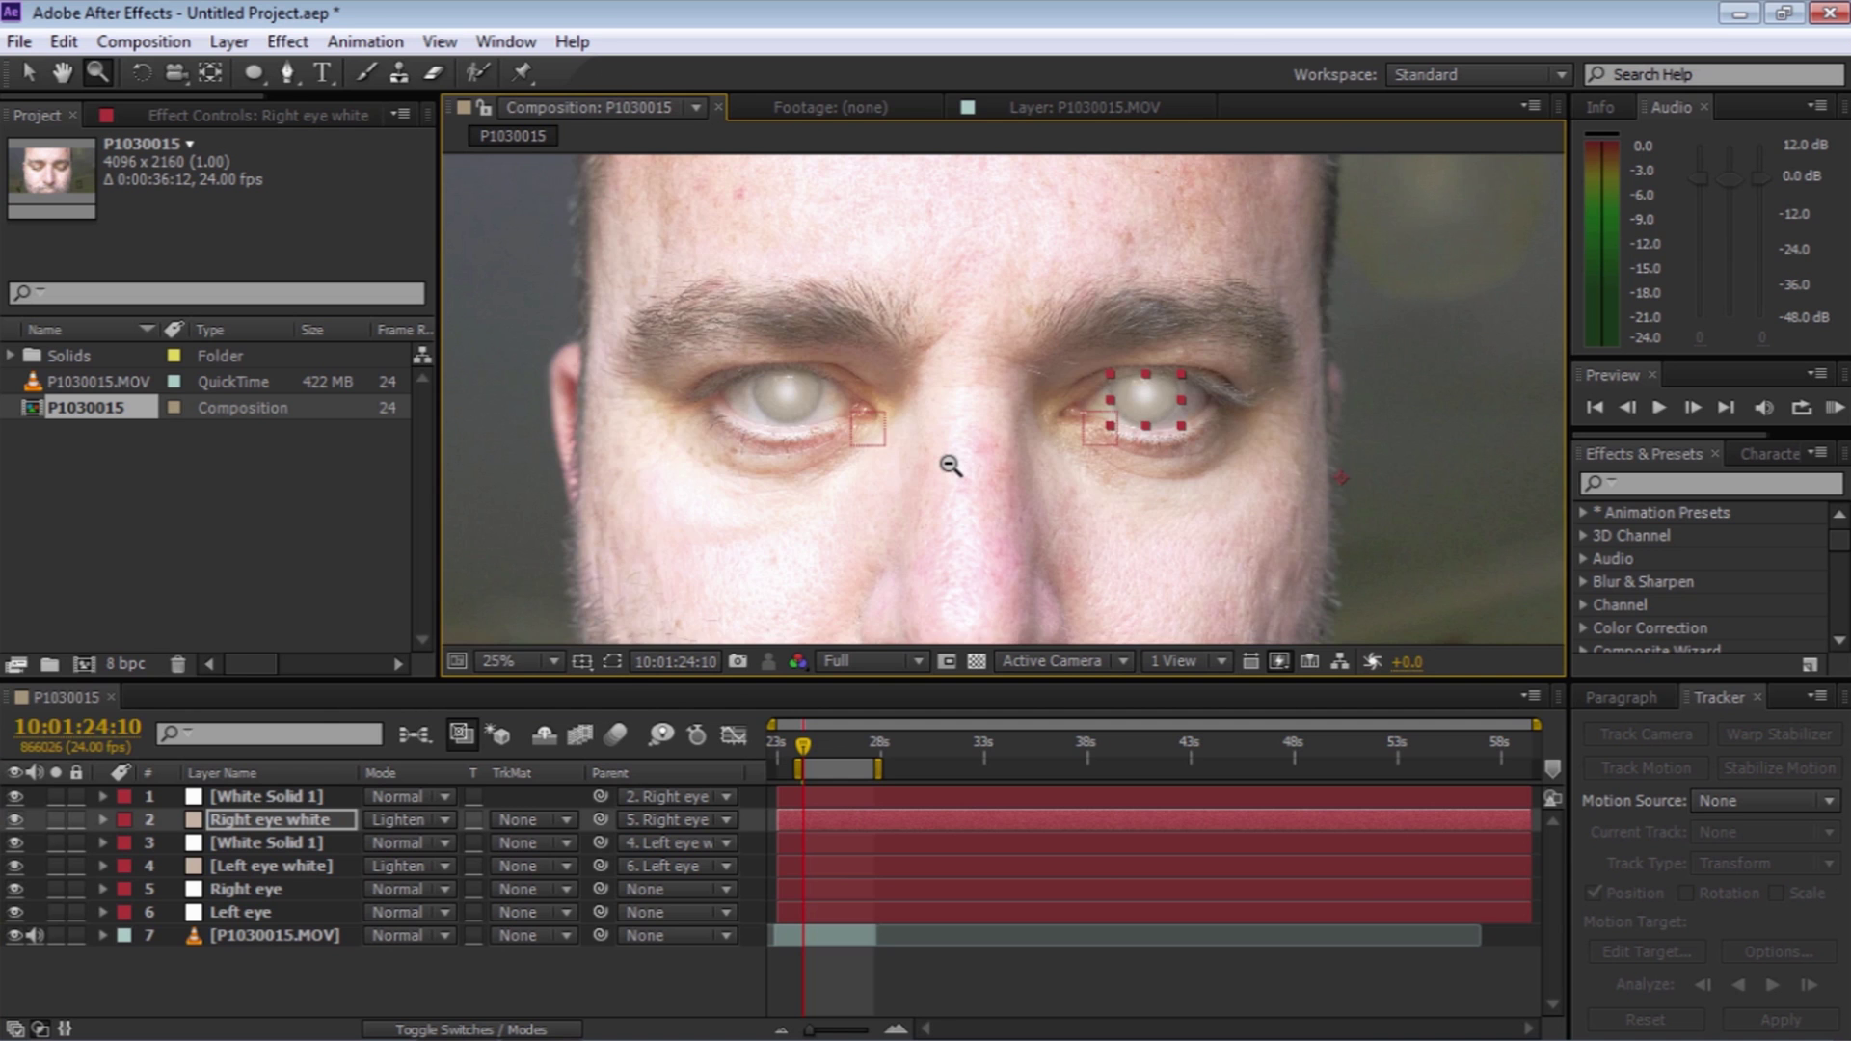
left_click(949, 464, "alt")
left_click(989, 435)
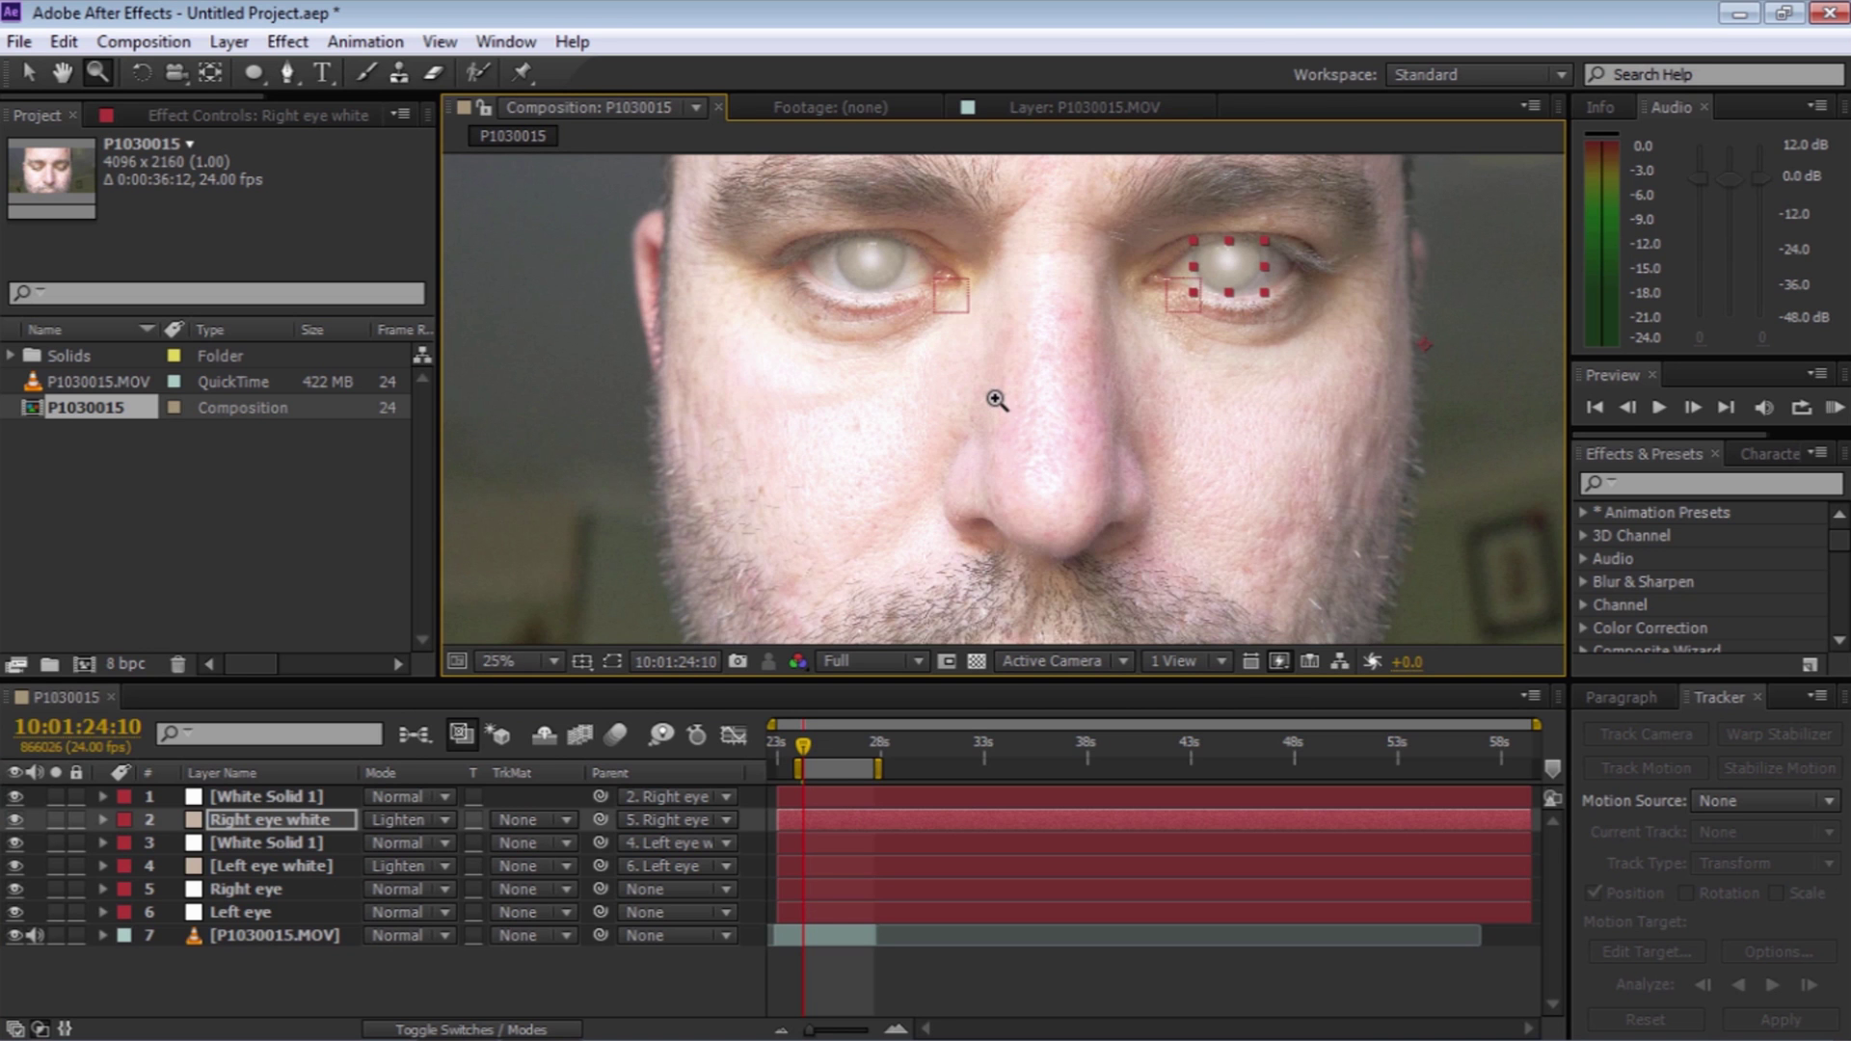
left_click_drag(993, 371, 987, 442)
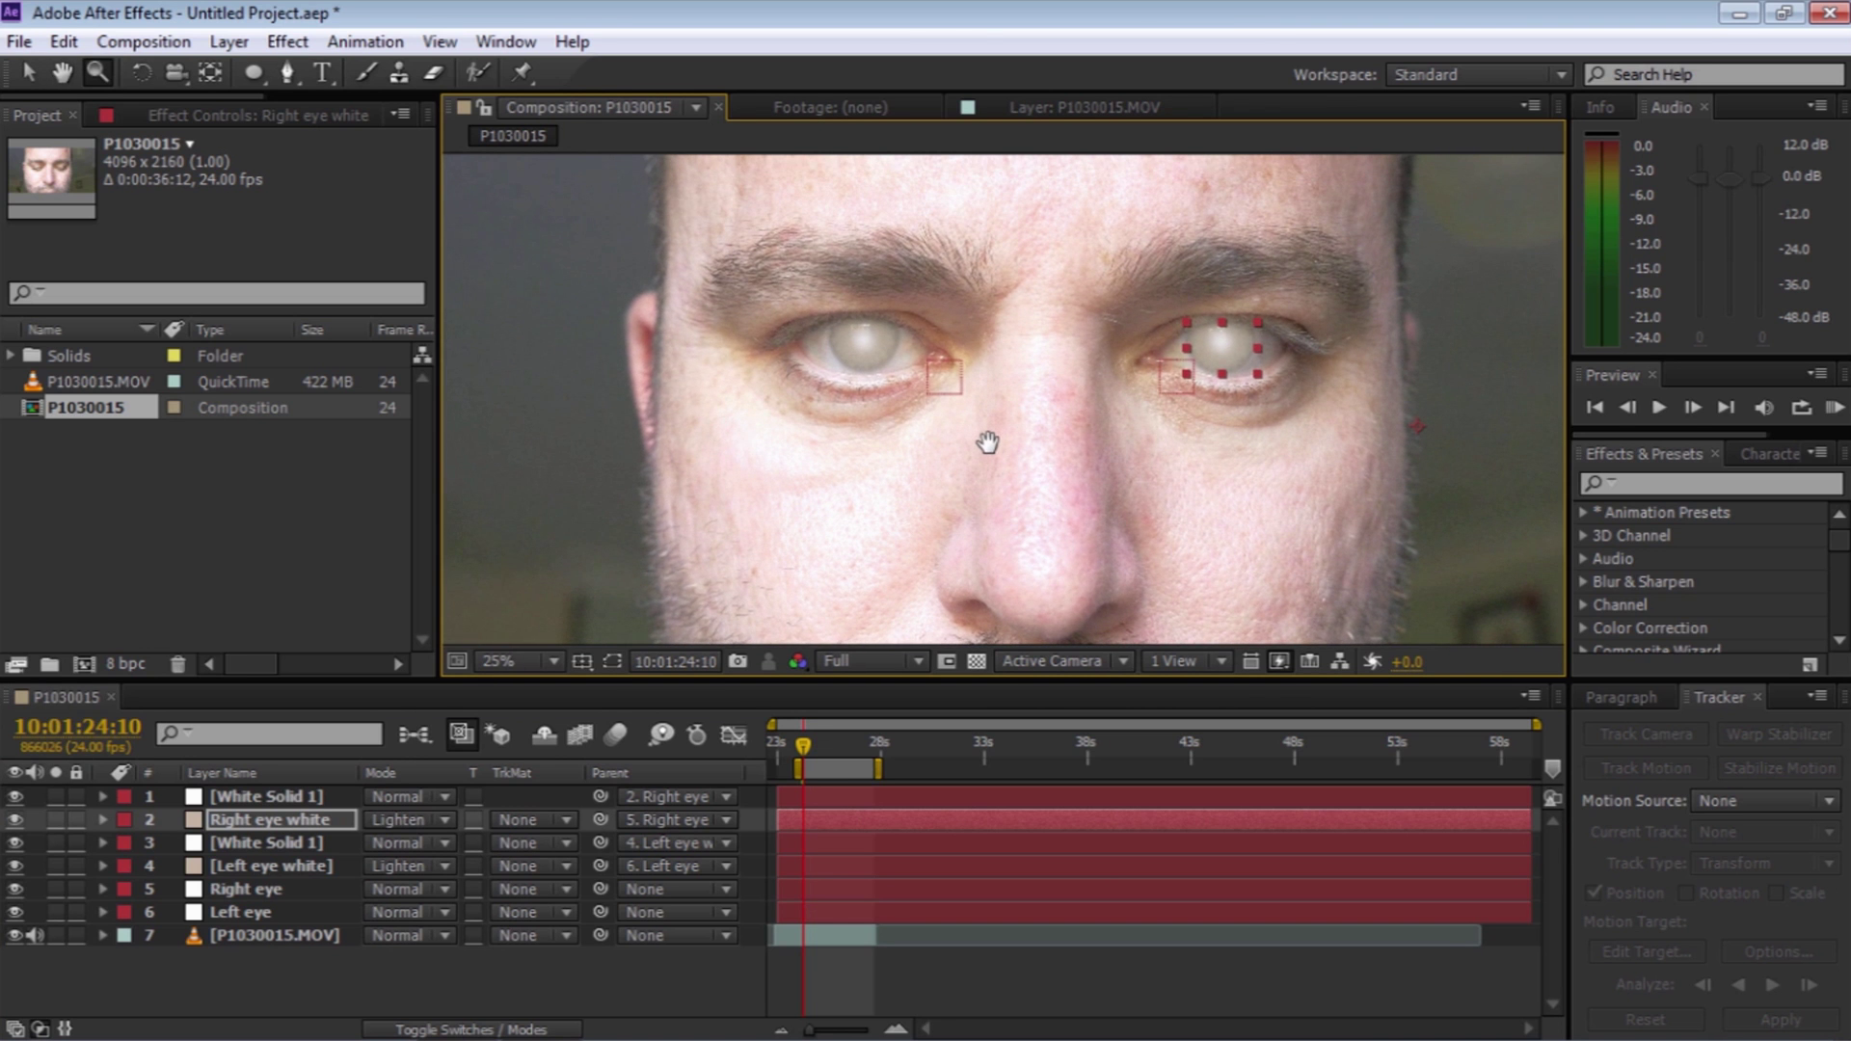
key("space")
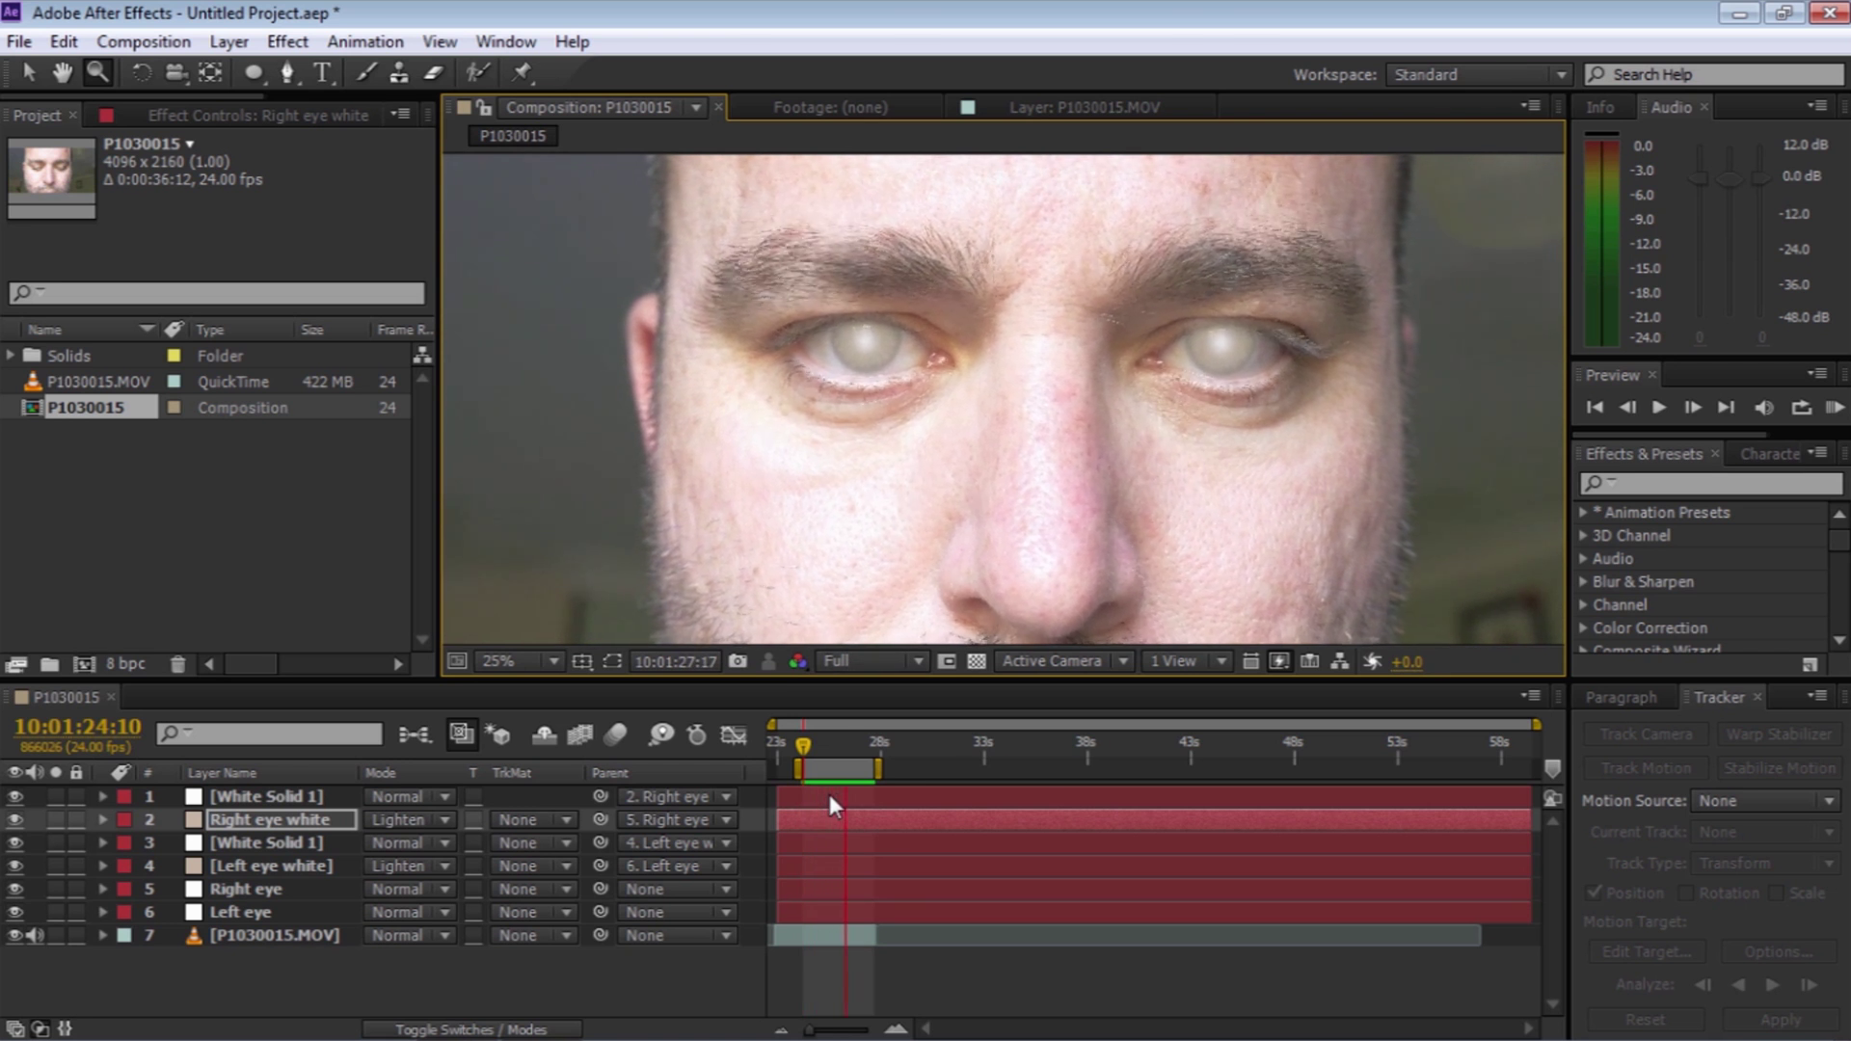
Zoom in on the right eye and show the Right eye white mask outline
key("space")
left_click(1253, 376)
left_click(1273, 351)
key("h")
left_click_drag(739, 447, 1235, 353)
key("z")
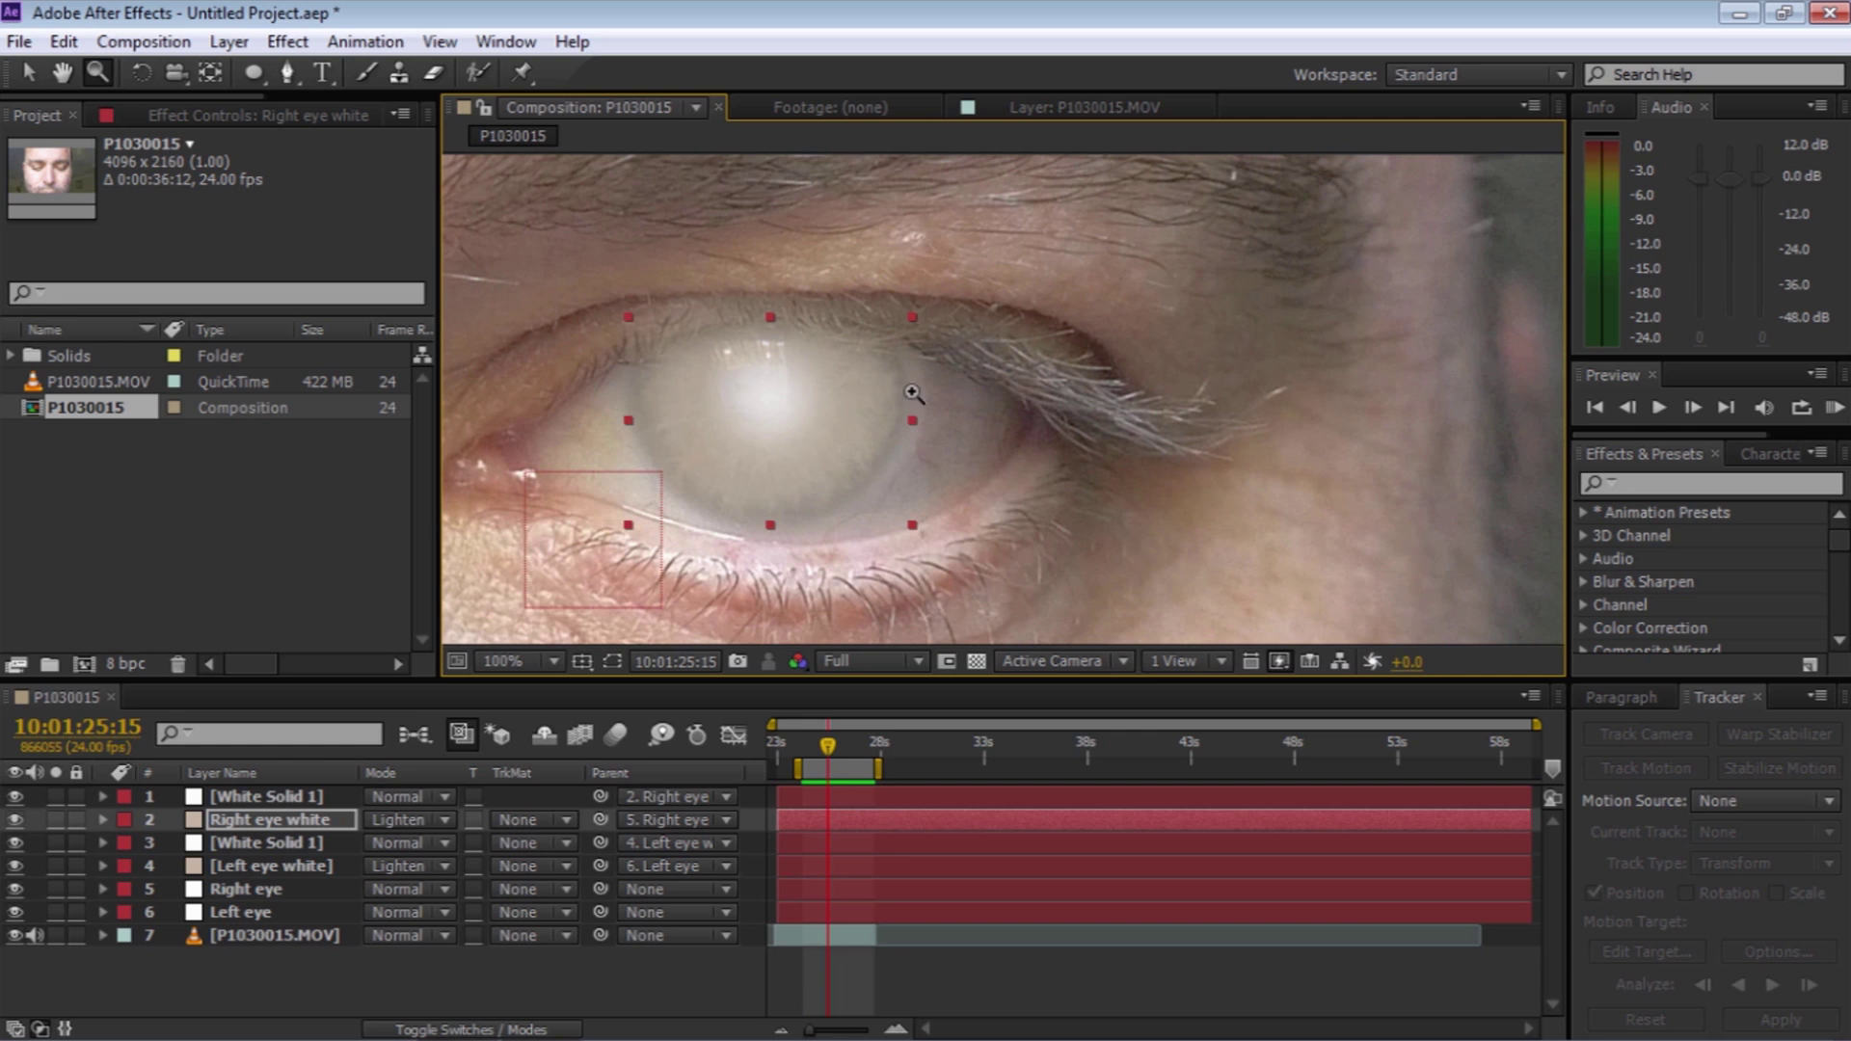
key("Return")
left_click(611, 663)
Move the mask points to fit the right eyelid, then zoom out to 50%
key("v")
left_click(910, 395)
left_click_drag(896, 400, 886, 353)
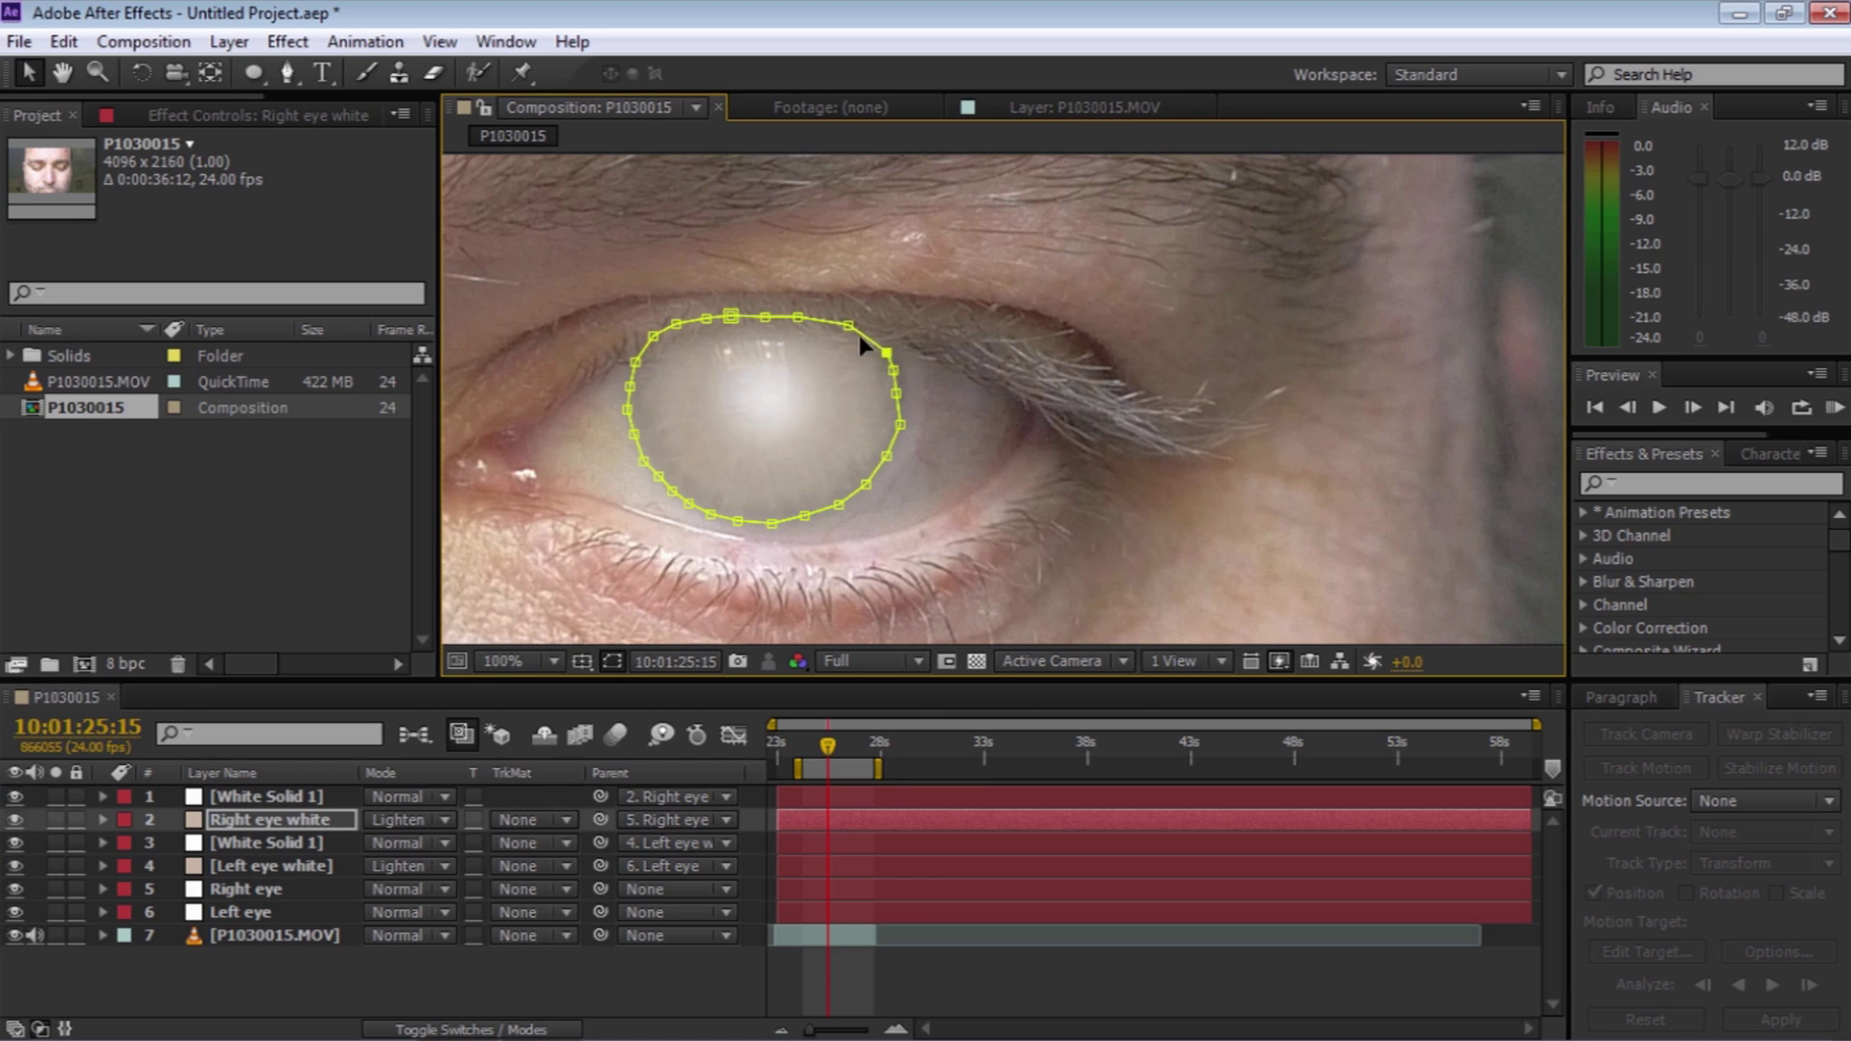
left_click_drag(844, 323, 737, 313)
left_click(677, 325)
left_click_drag(655, 336, 648, 352)
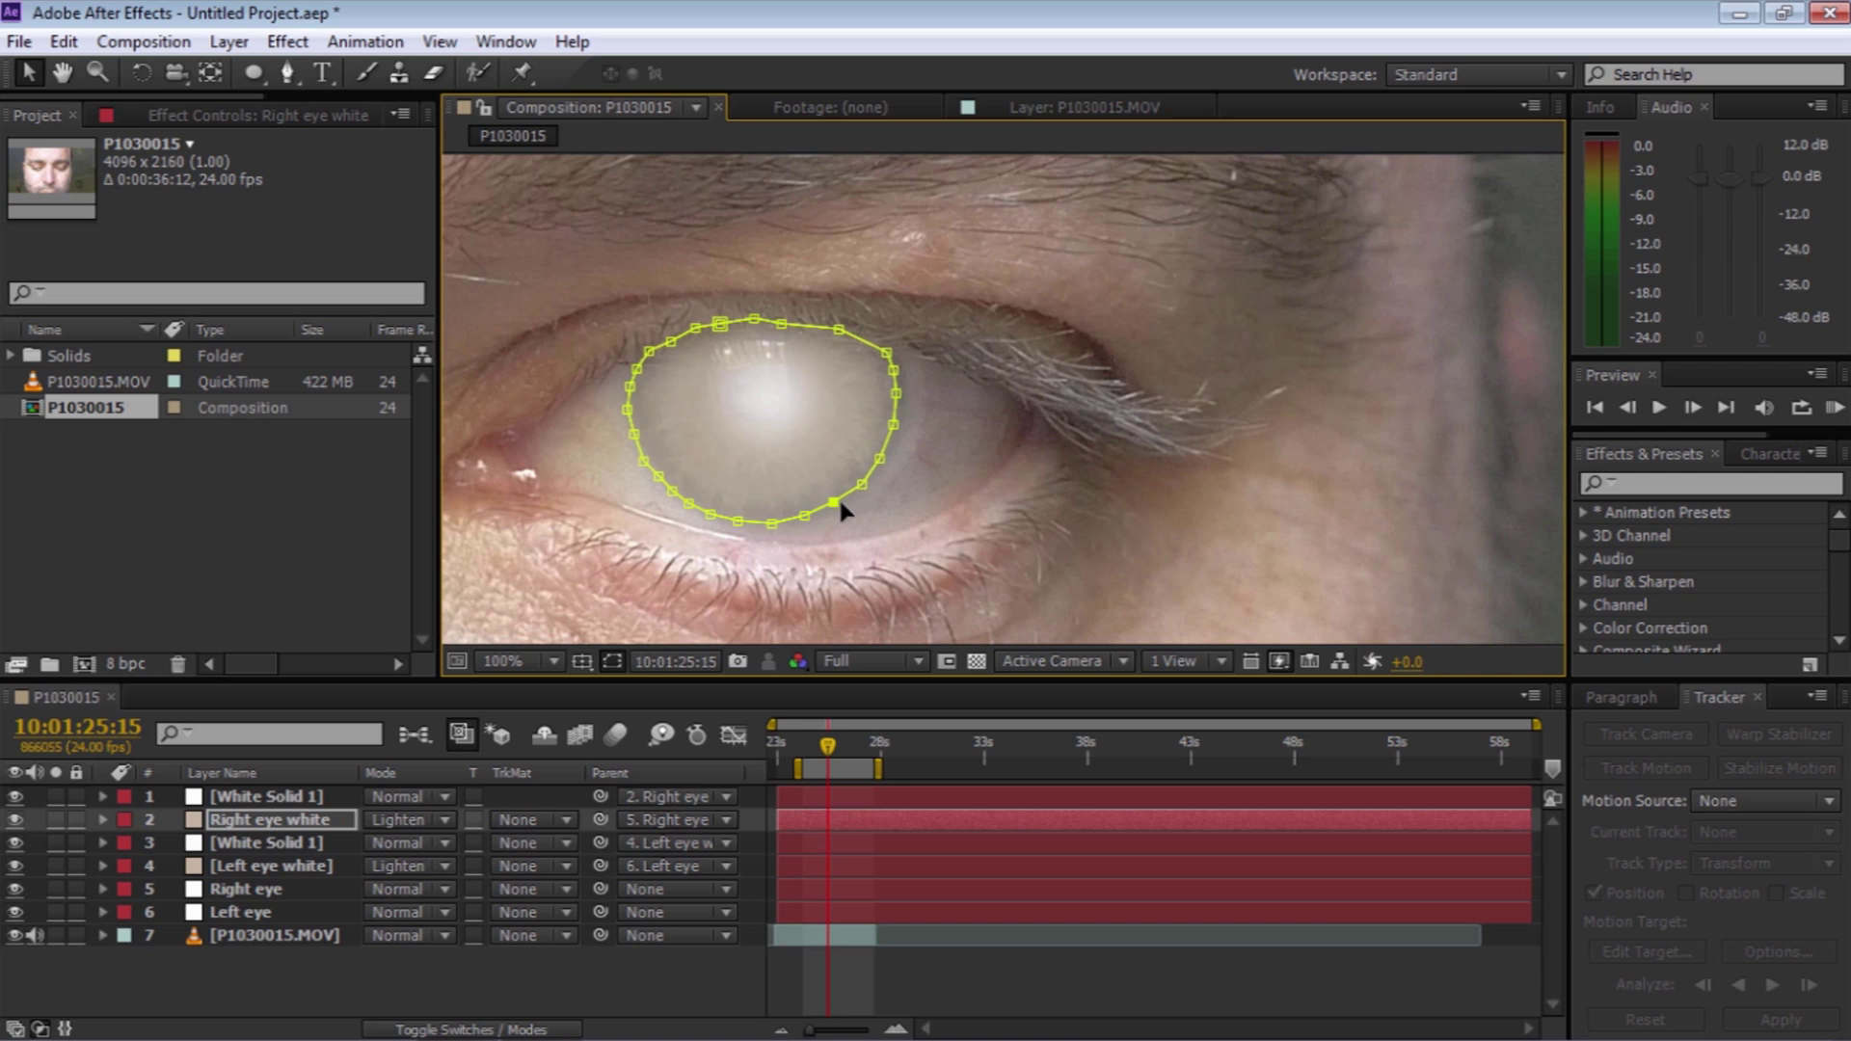
key("z")
left_click(927, 460, "alt")
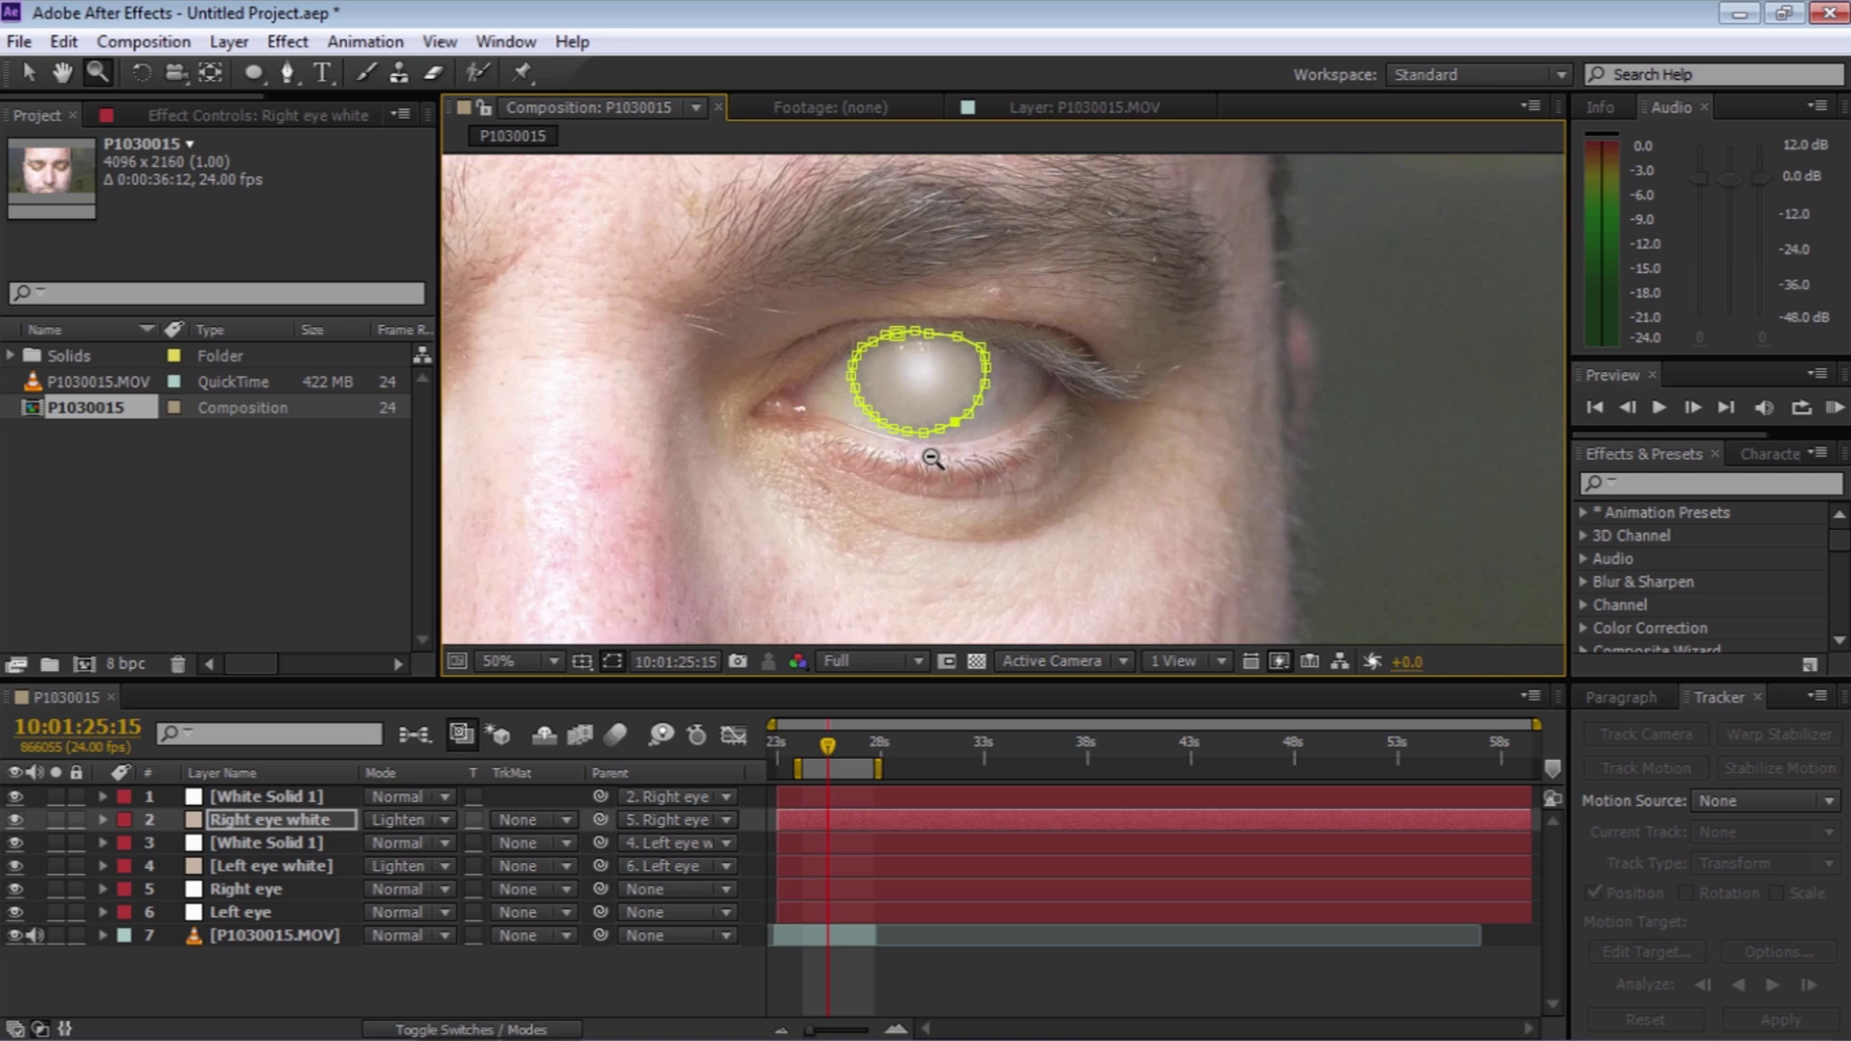
Zoom out to 12.5% and preview both milky eyes on the full face
left_click(931, 460, "alt")
left_click(929, 455, "alt")
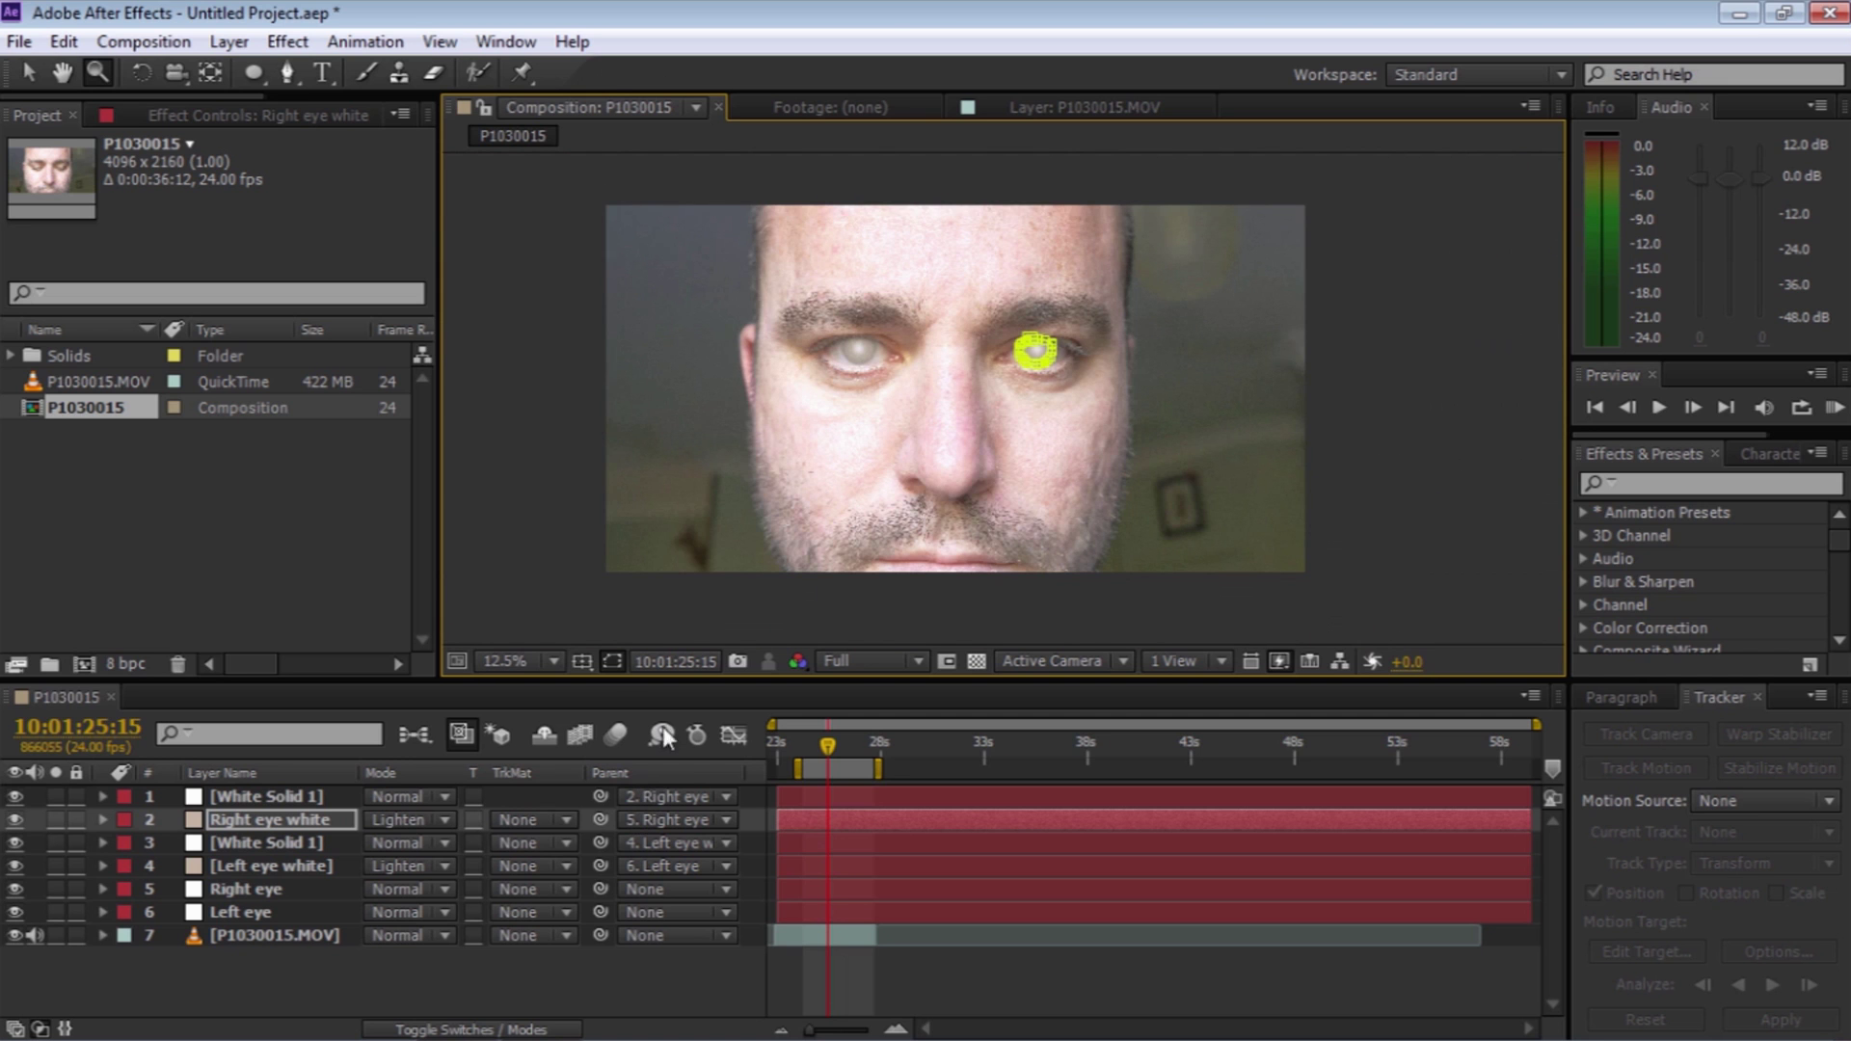
key("space")
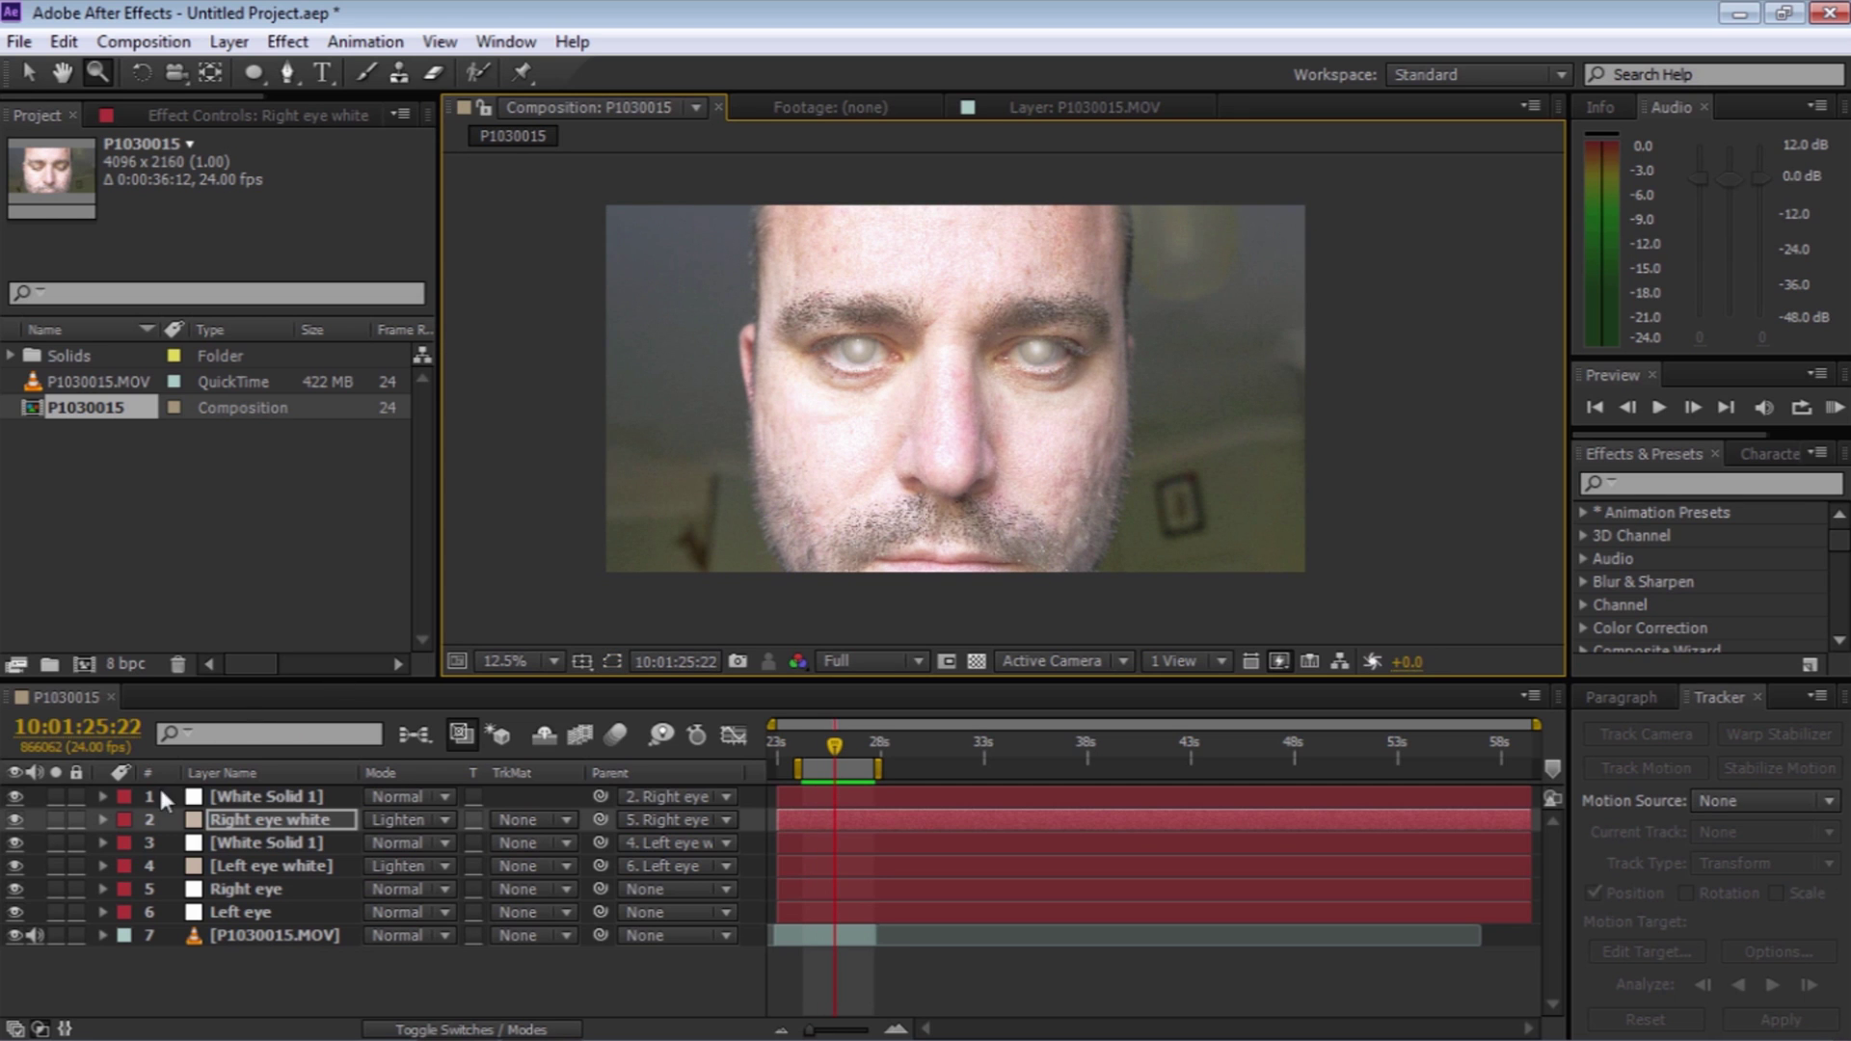
Open Solid Settings for the Right eye white layer
left_click(227, 821)
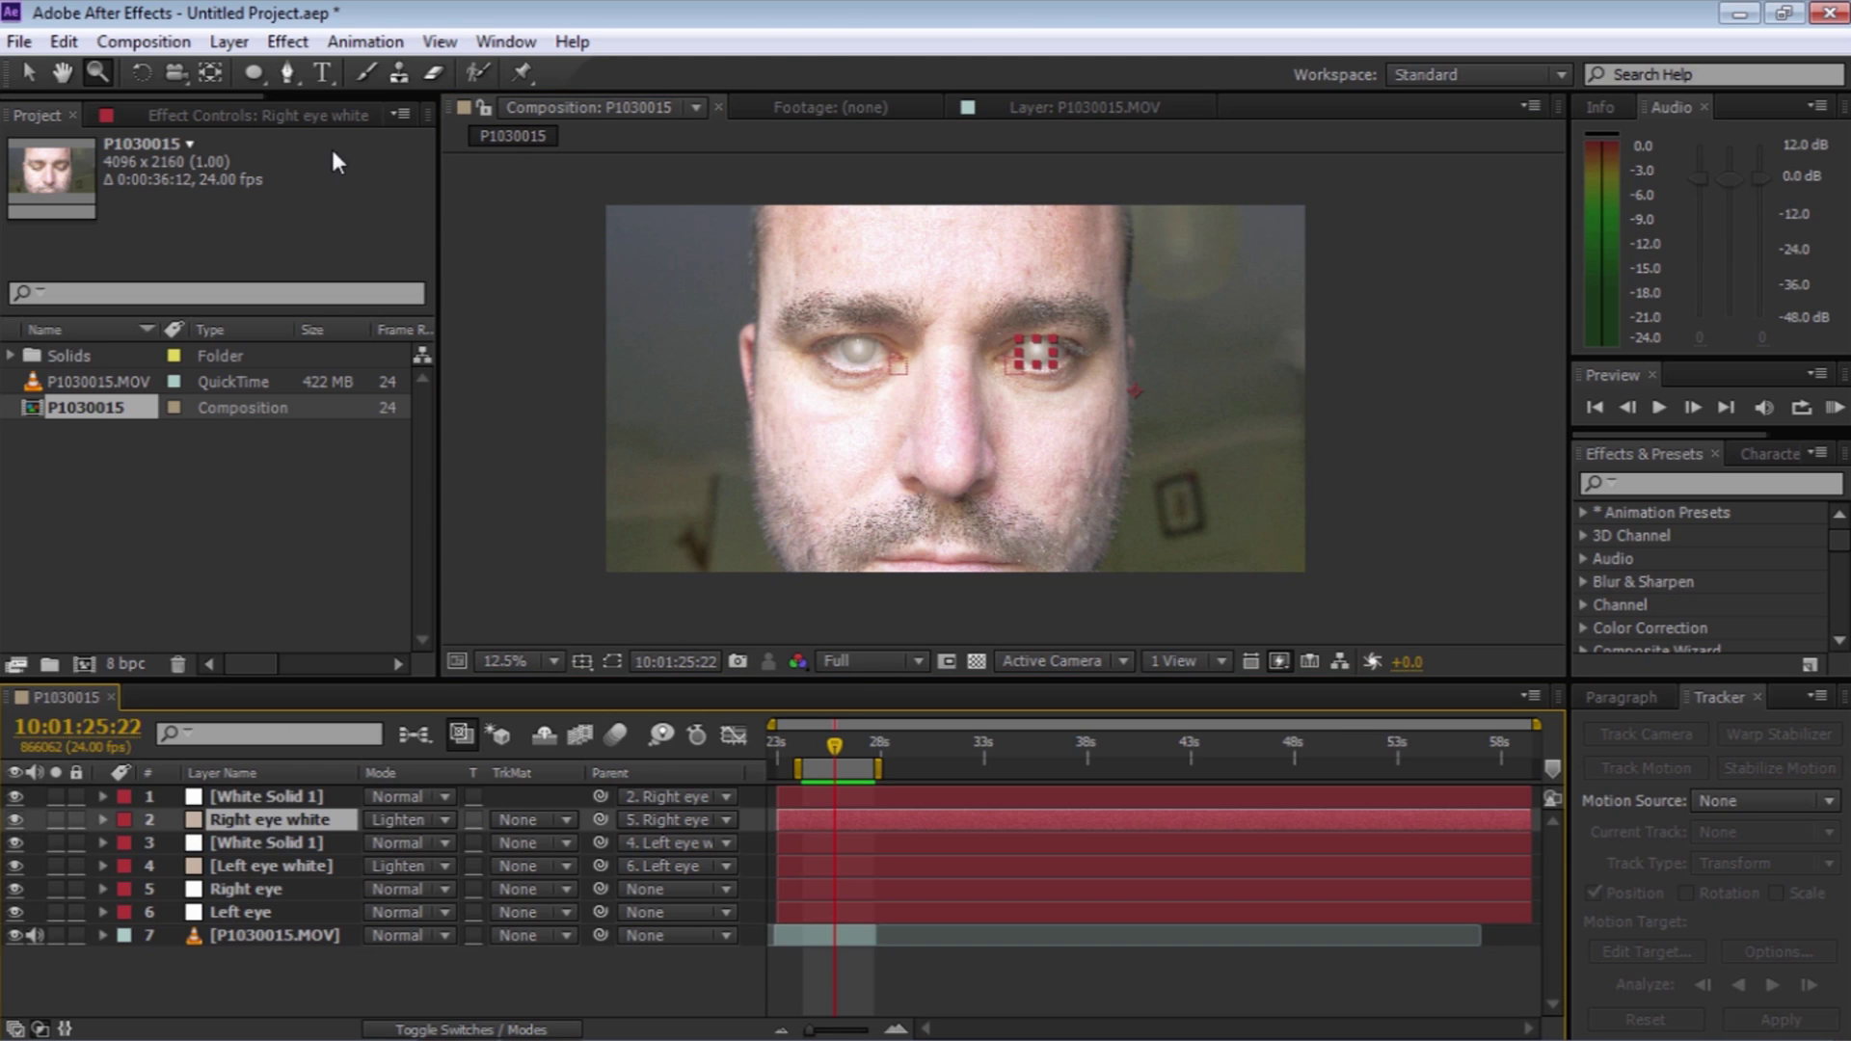
left_click(239, 44)
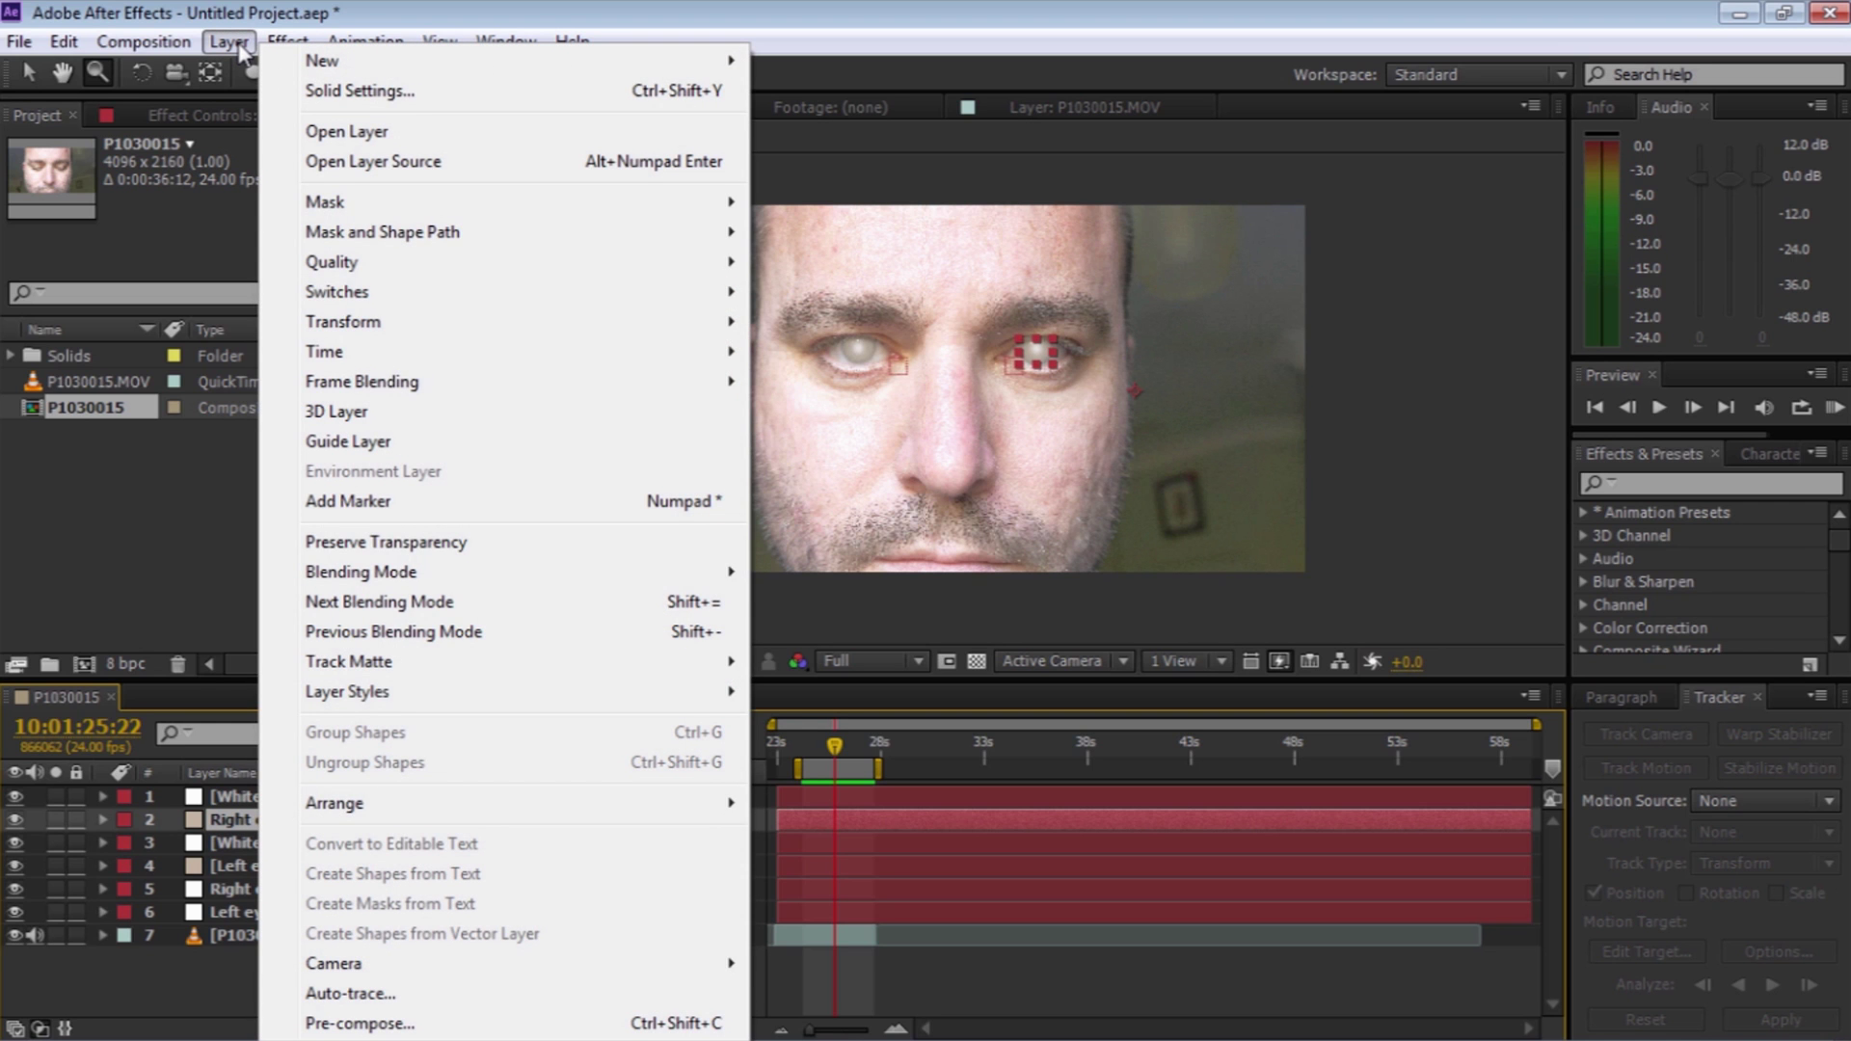
left_click(334, 92)
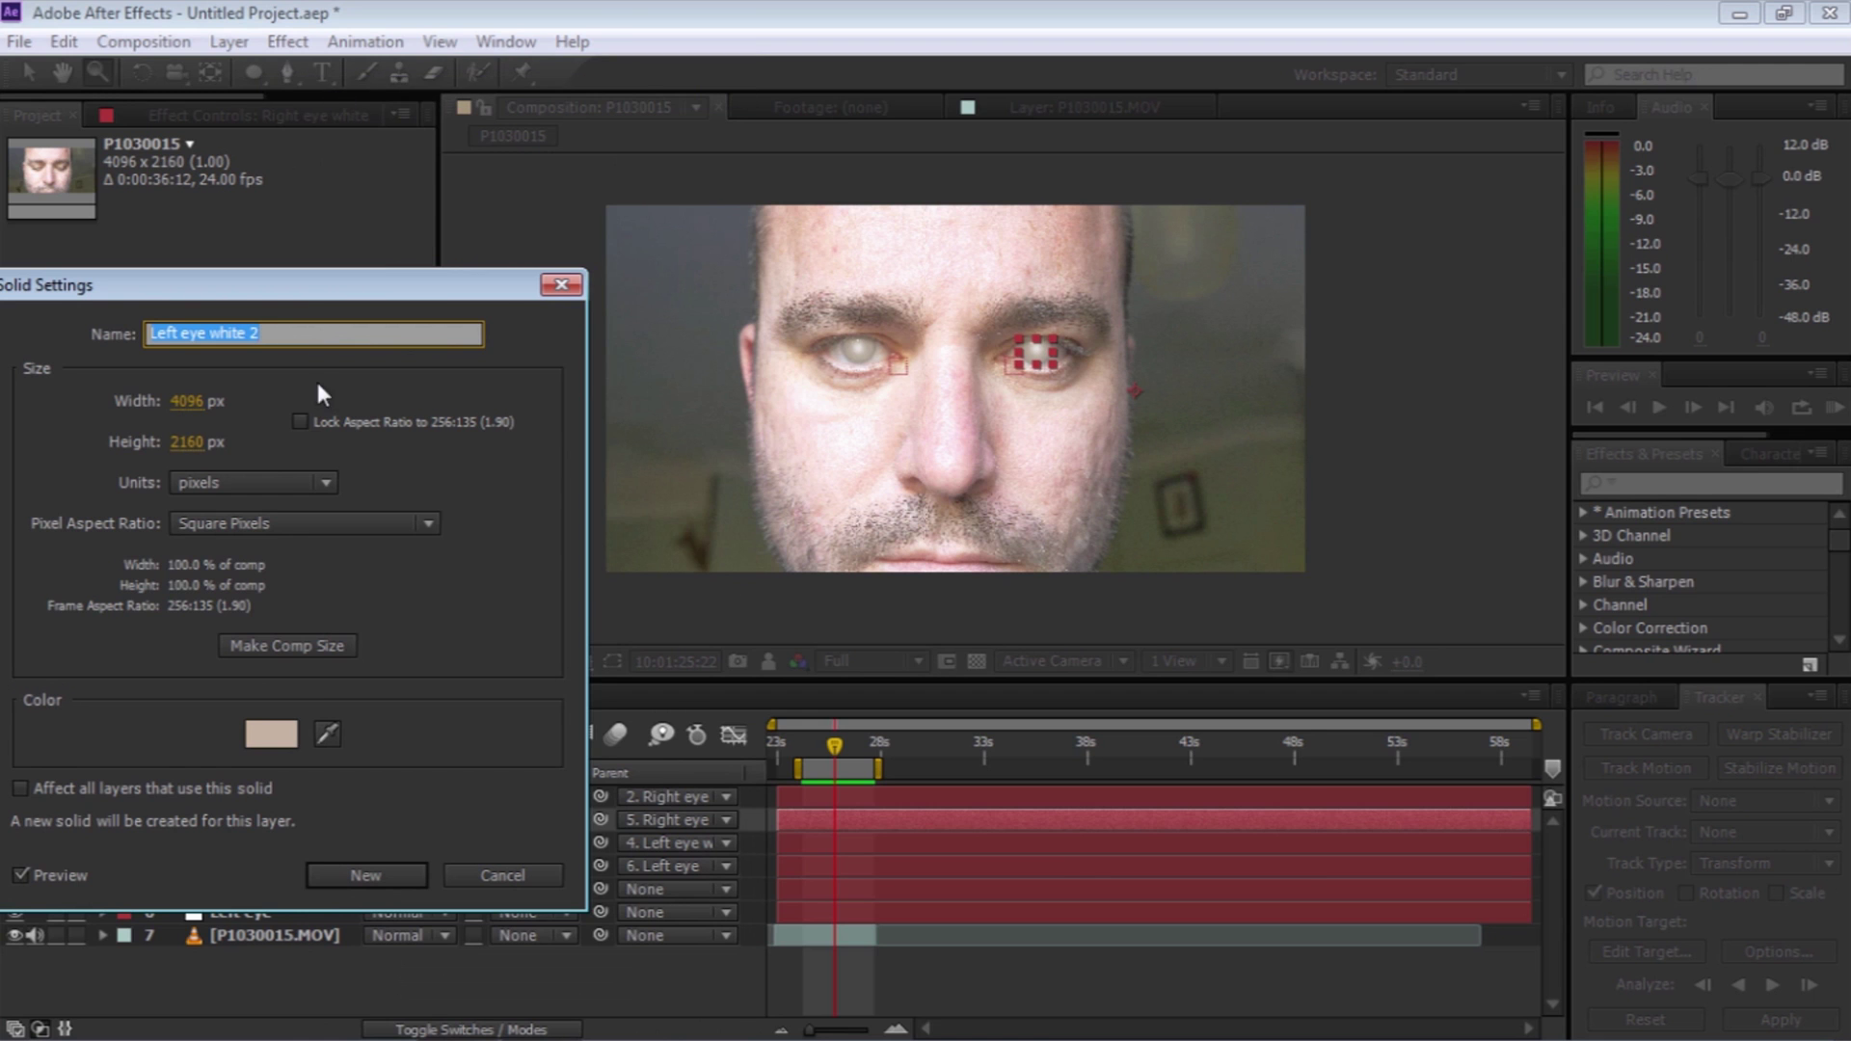
Recolour the Right eye white solid a saturated bright blue
left_click(272, 735)
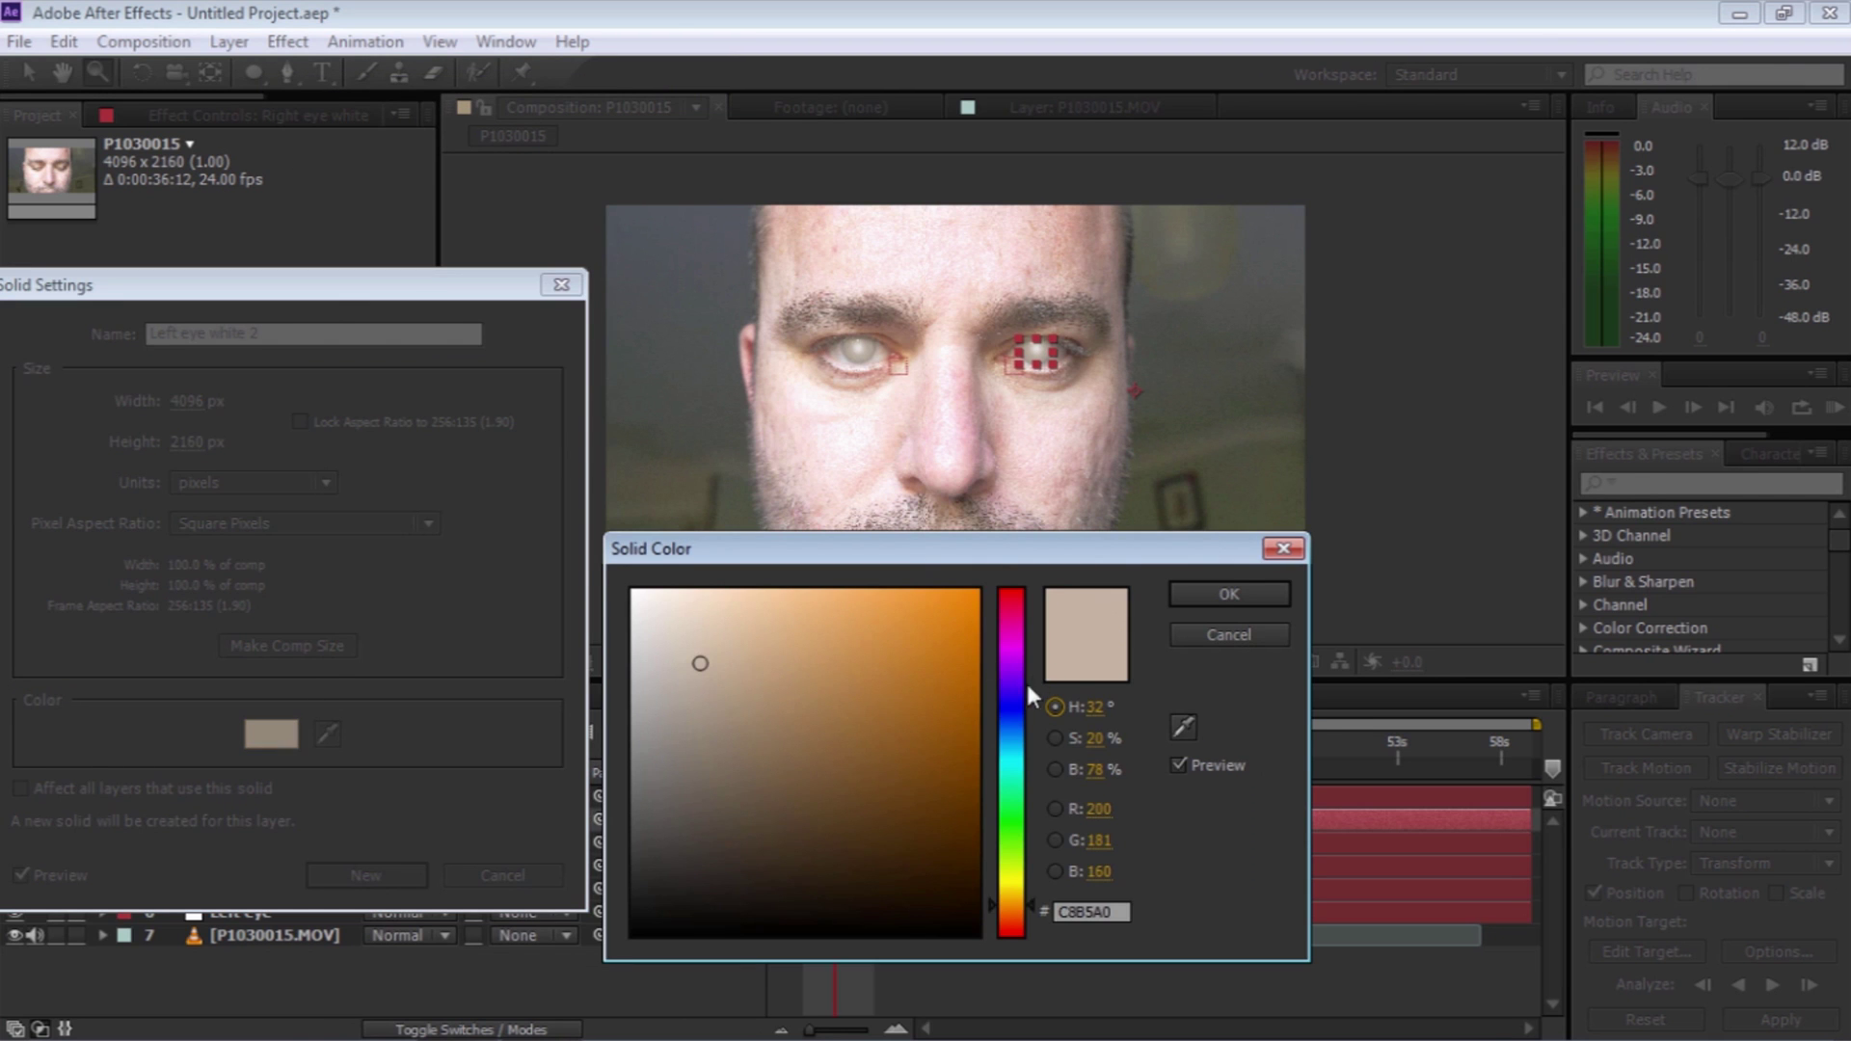
left_click(1004, 713)
mouse_move(962, 662)
left_mouse_down()
mouse_move(975, 777)
mouse_move(975, 600)
left_mouse_up()
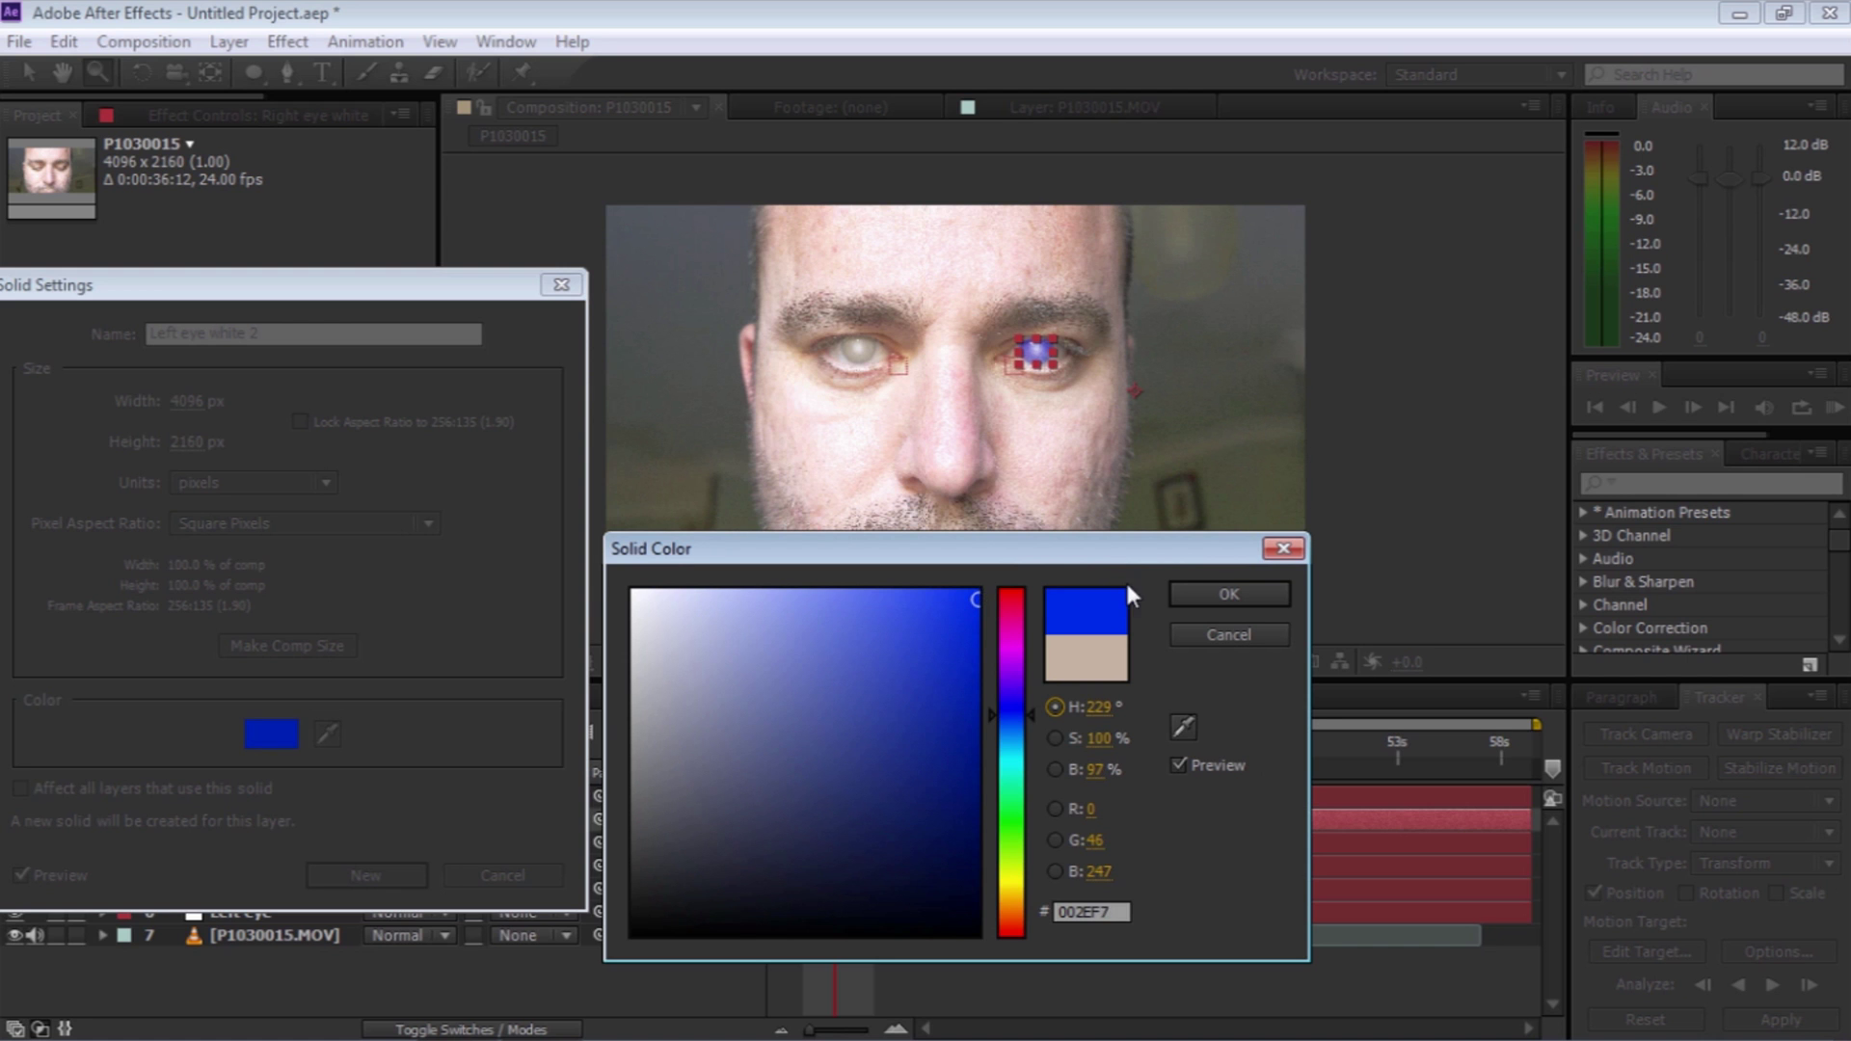
left_click(1203, 591)
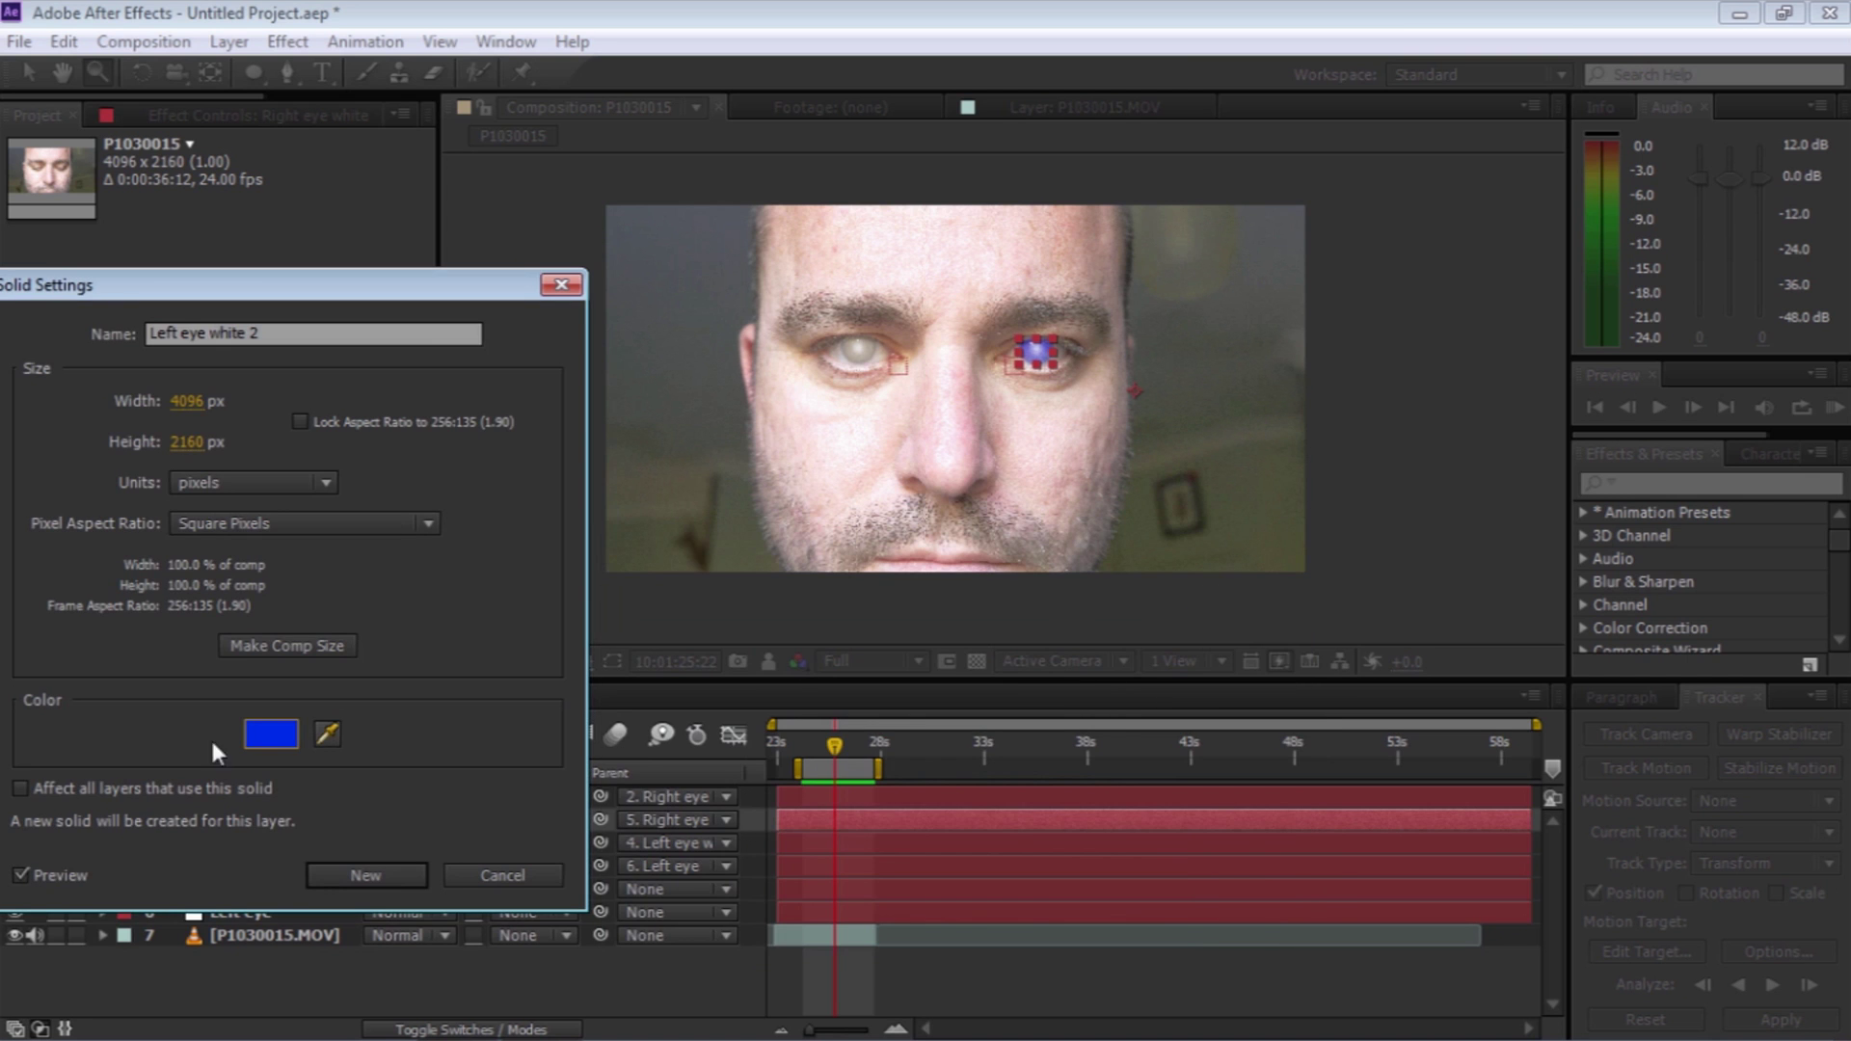
left_click(357, 876)
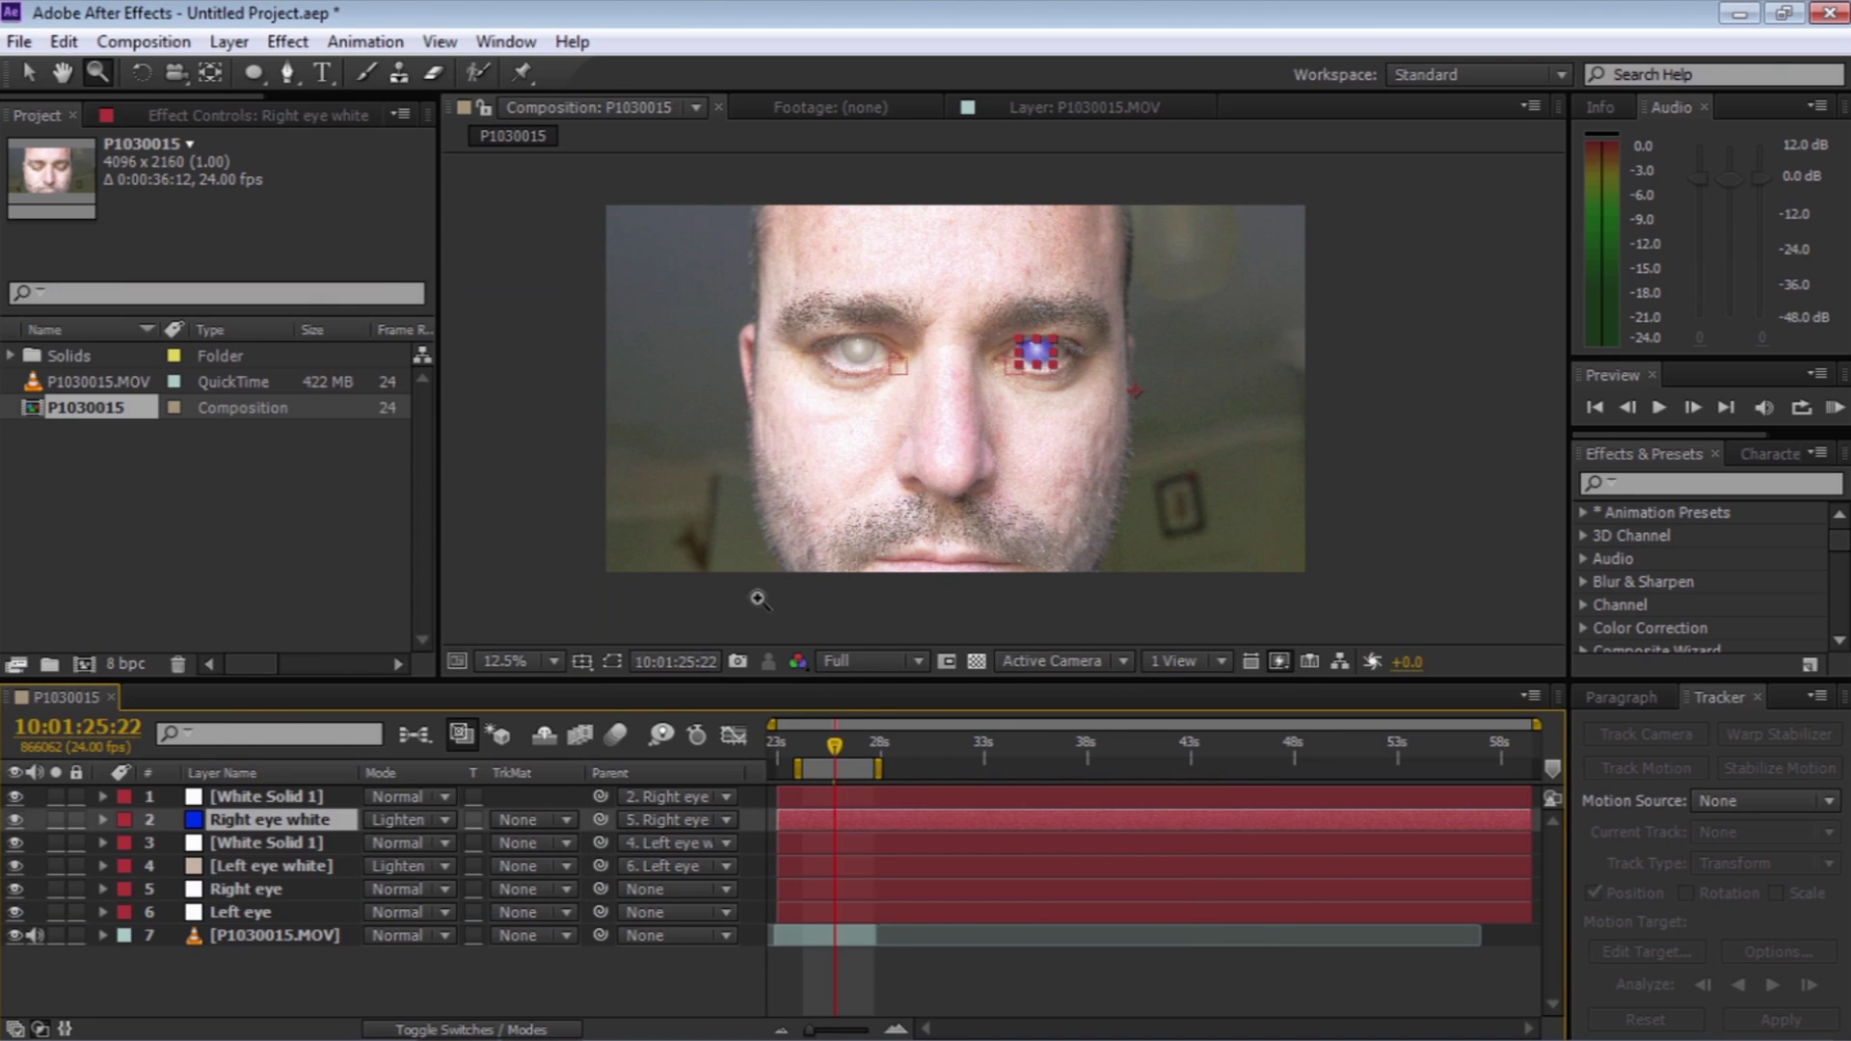
Recolour the Left eye white solid the same bright blue via Solid Settings
left_click(295, 863)
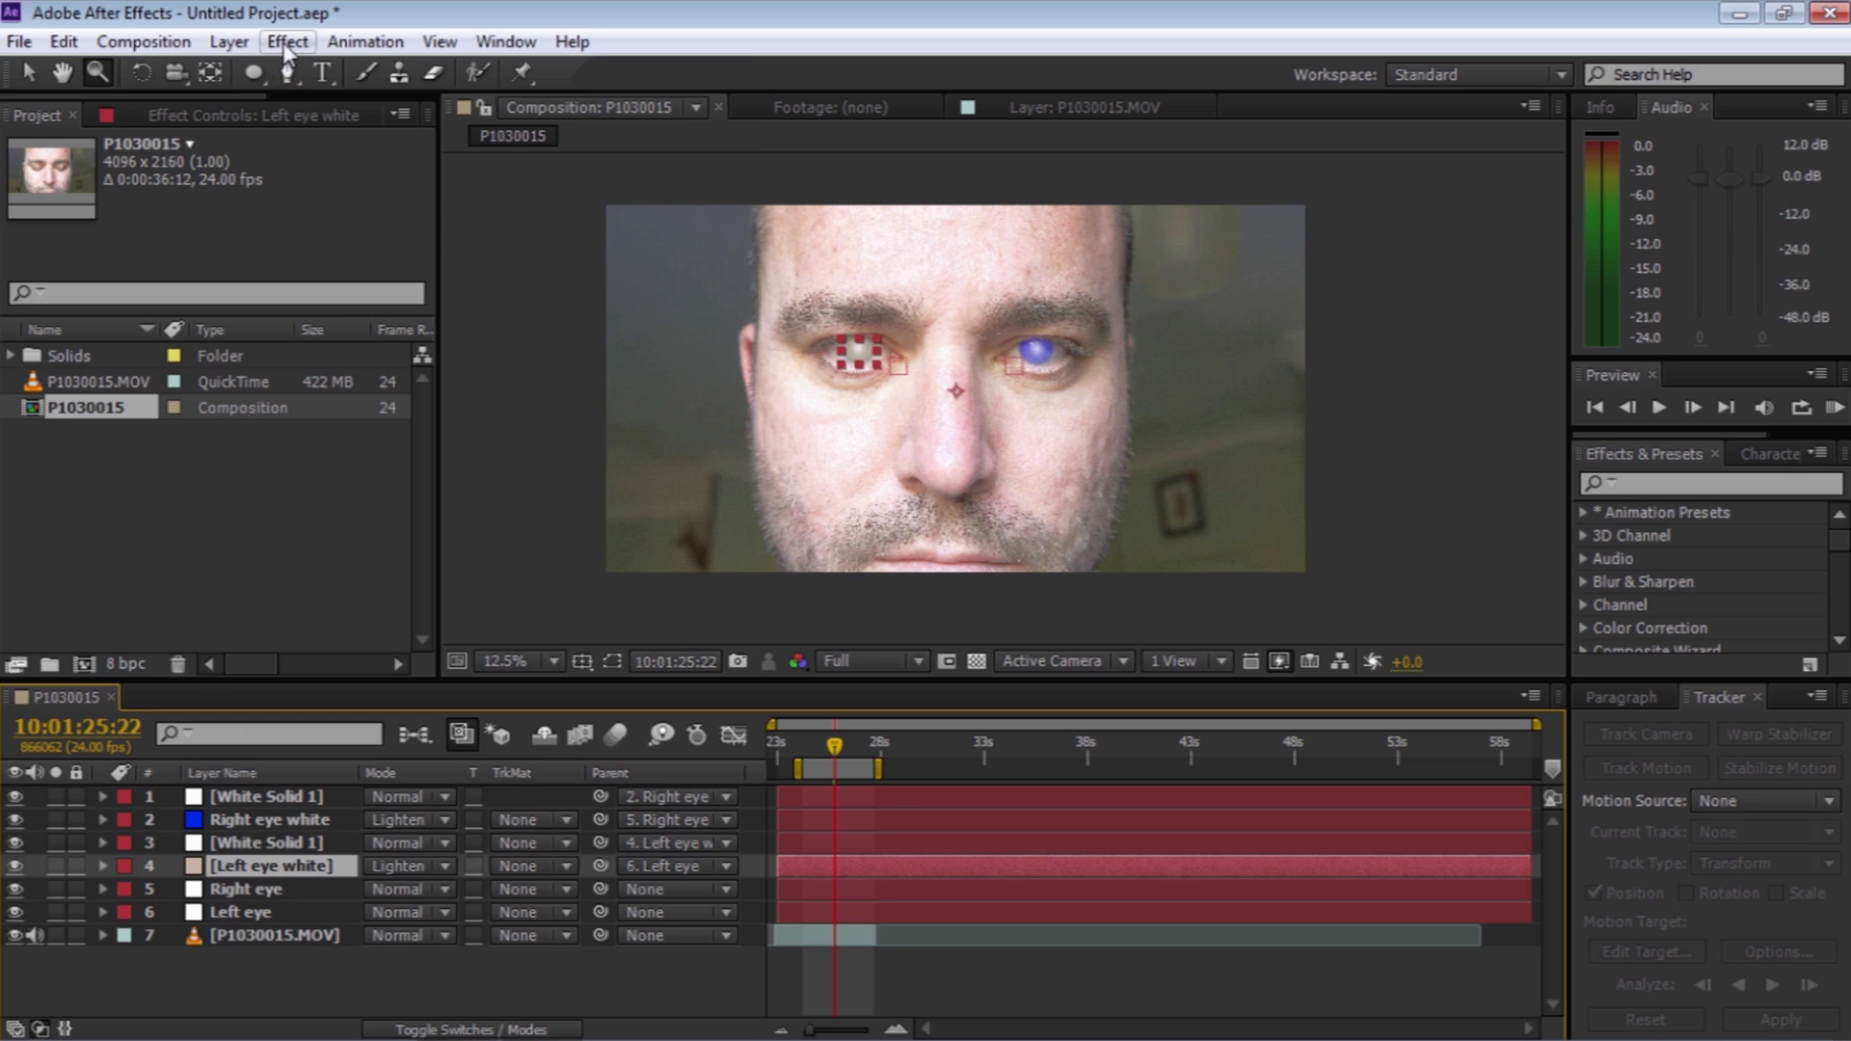
left_click(241, 46)
left_click(353, 89)
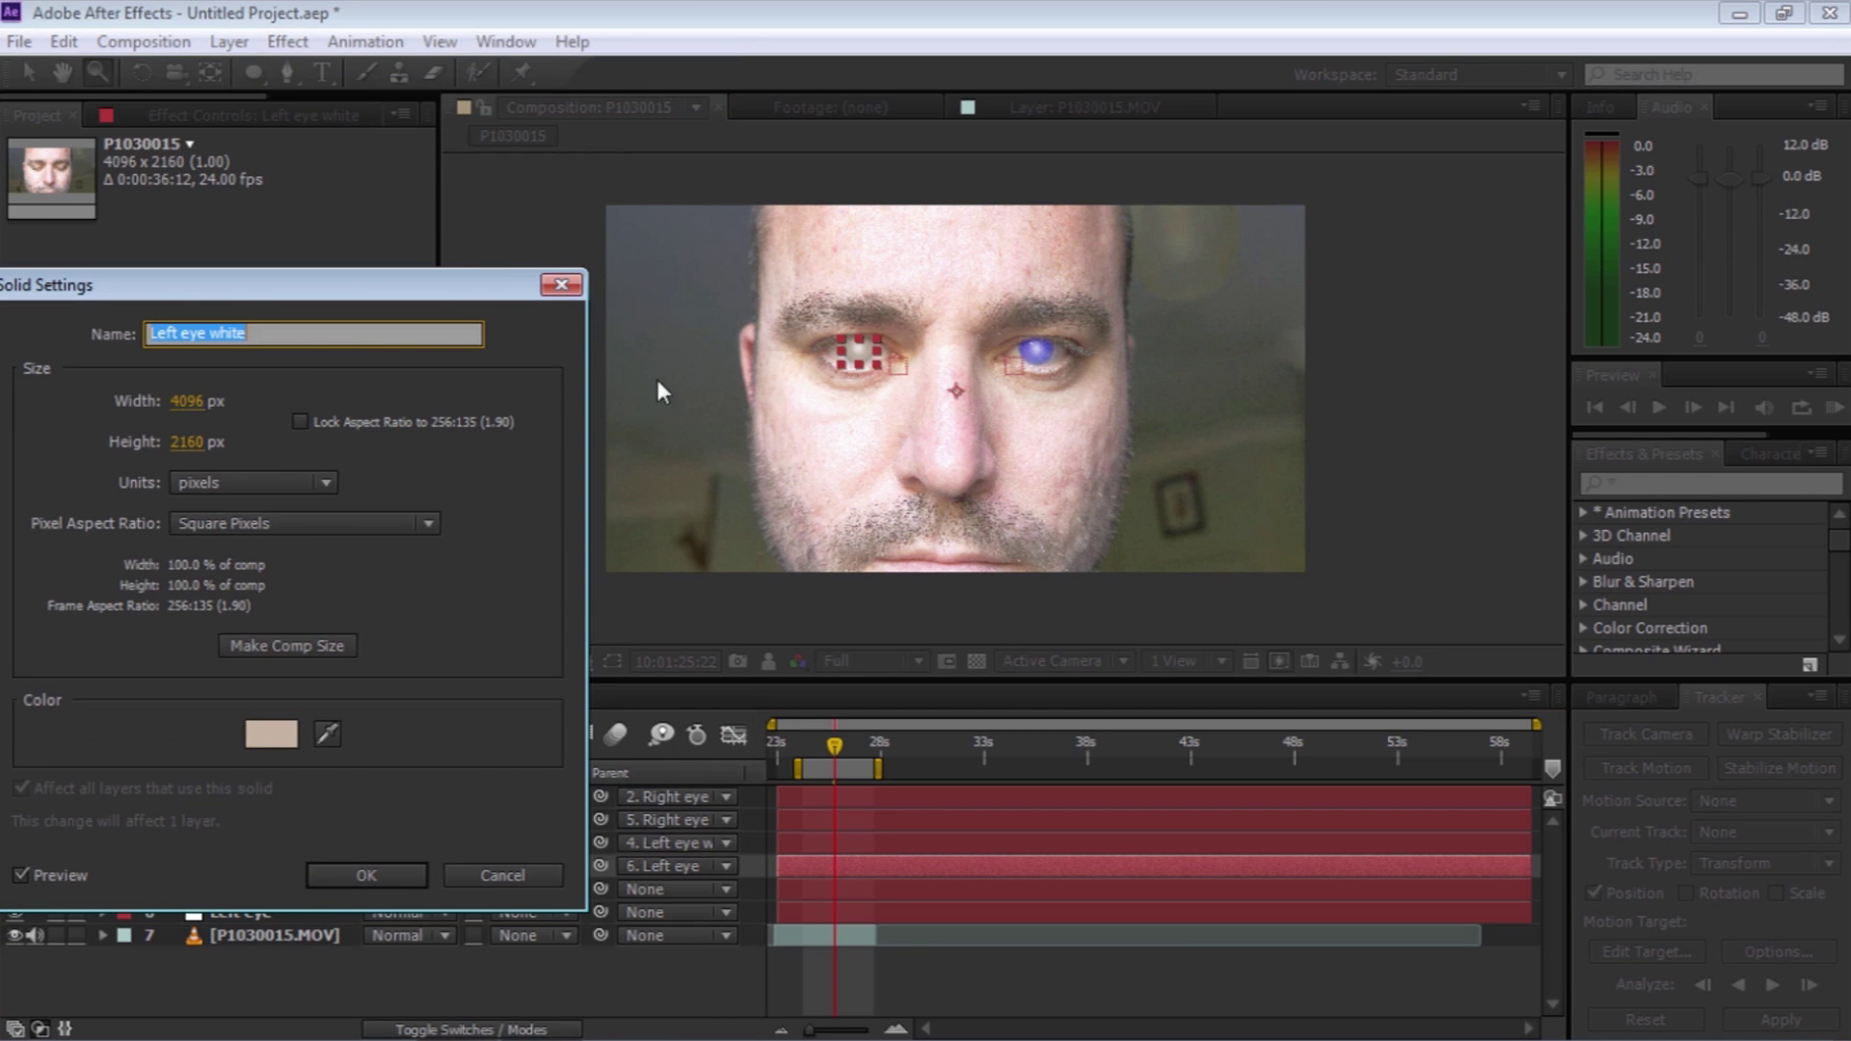
left_click(275, 734)
left_click_drag(909, 628, 975, 590)
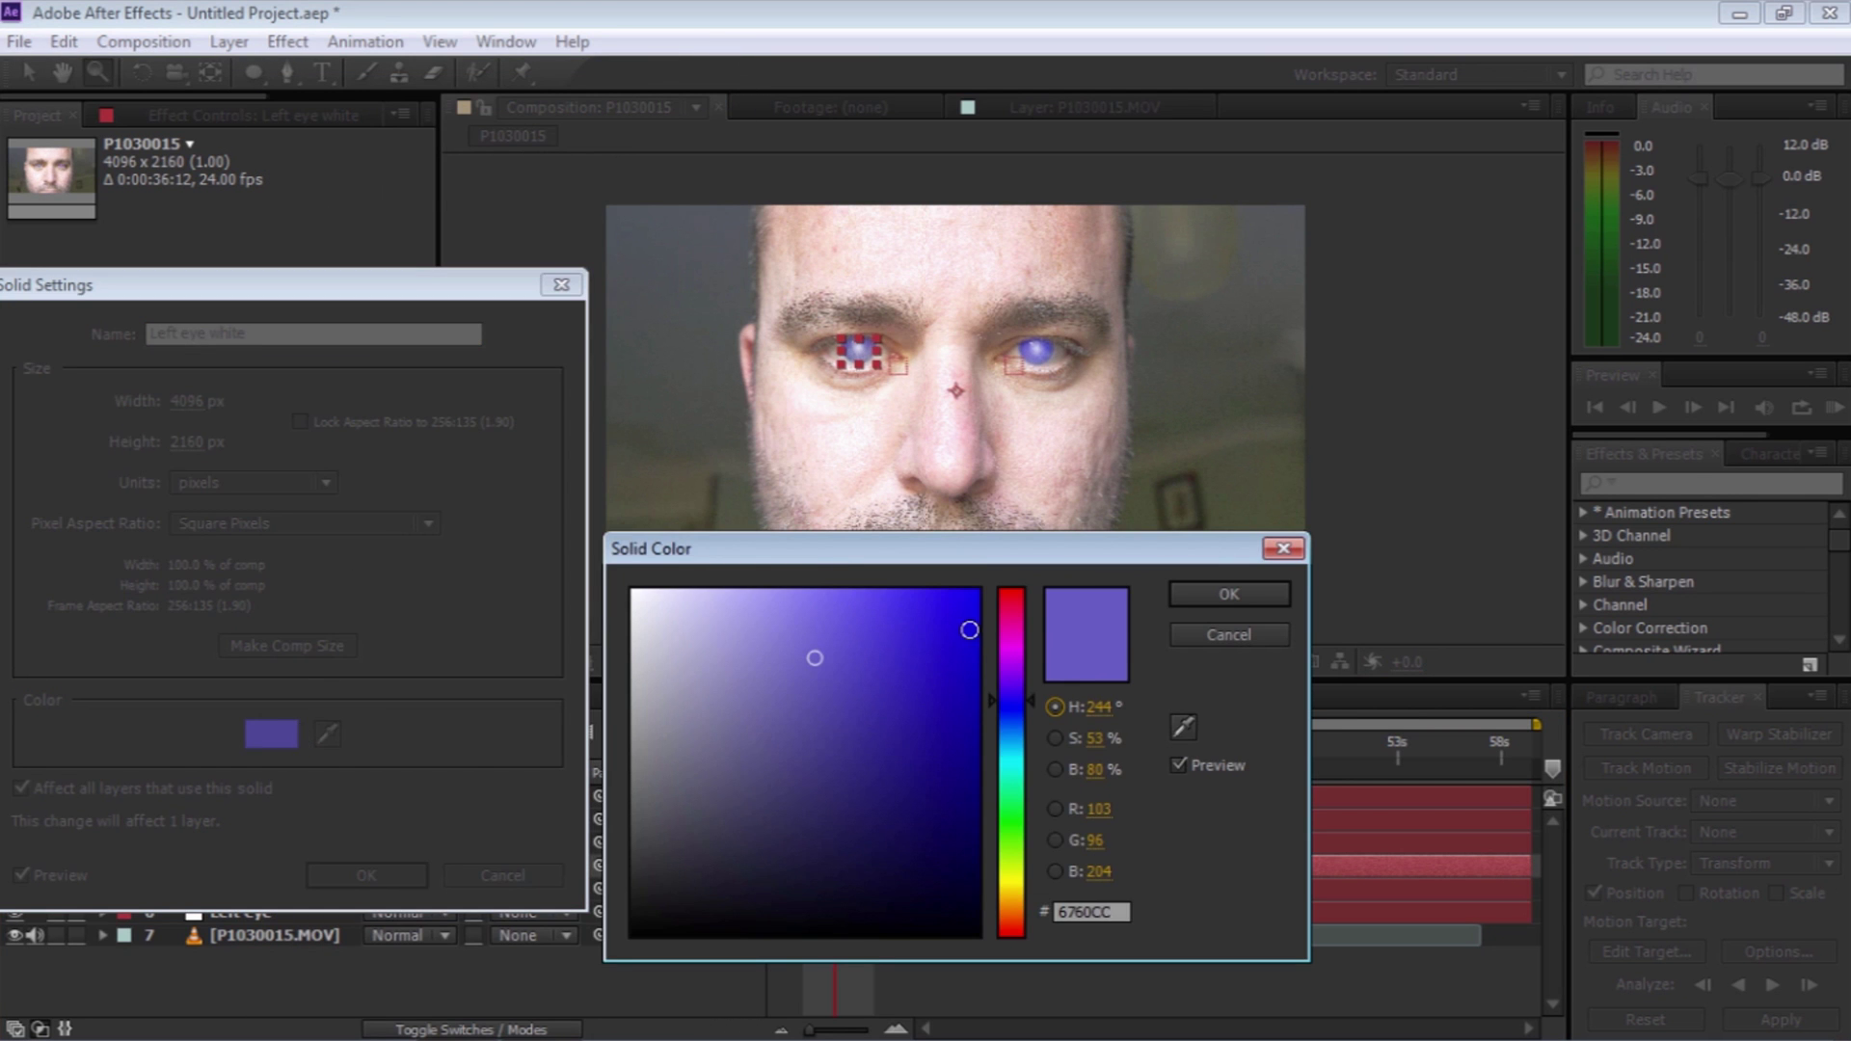
left_click(1234, 594)
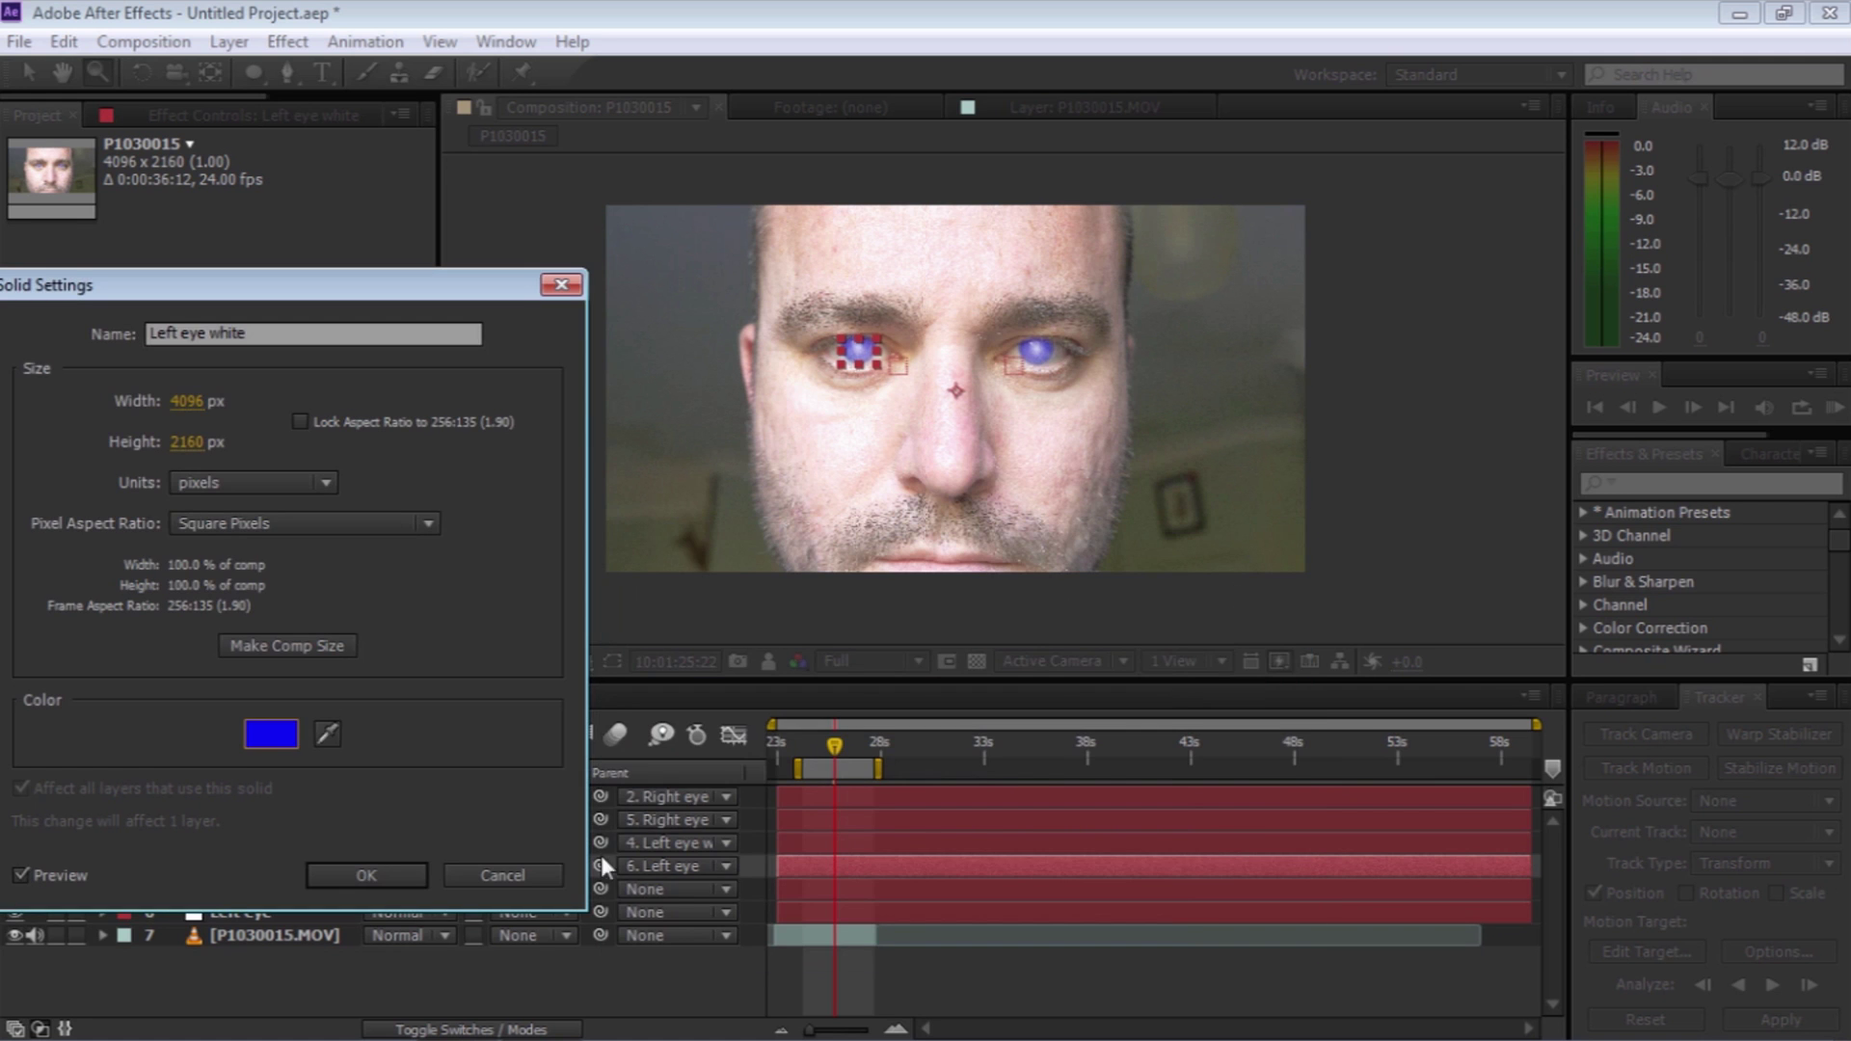
left_click(380, 866)
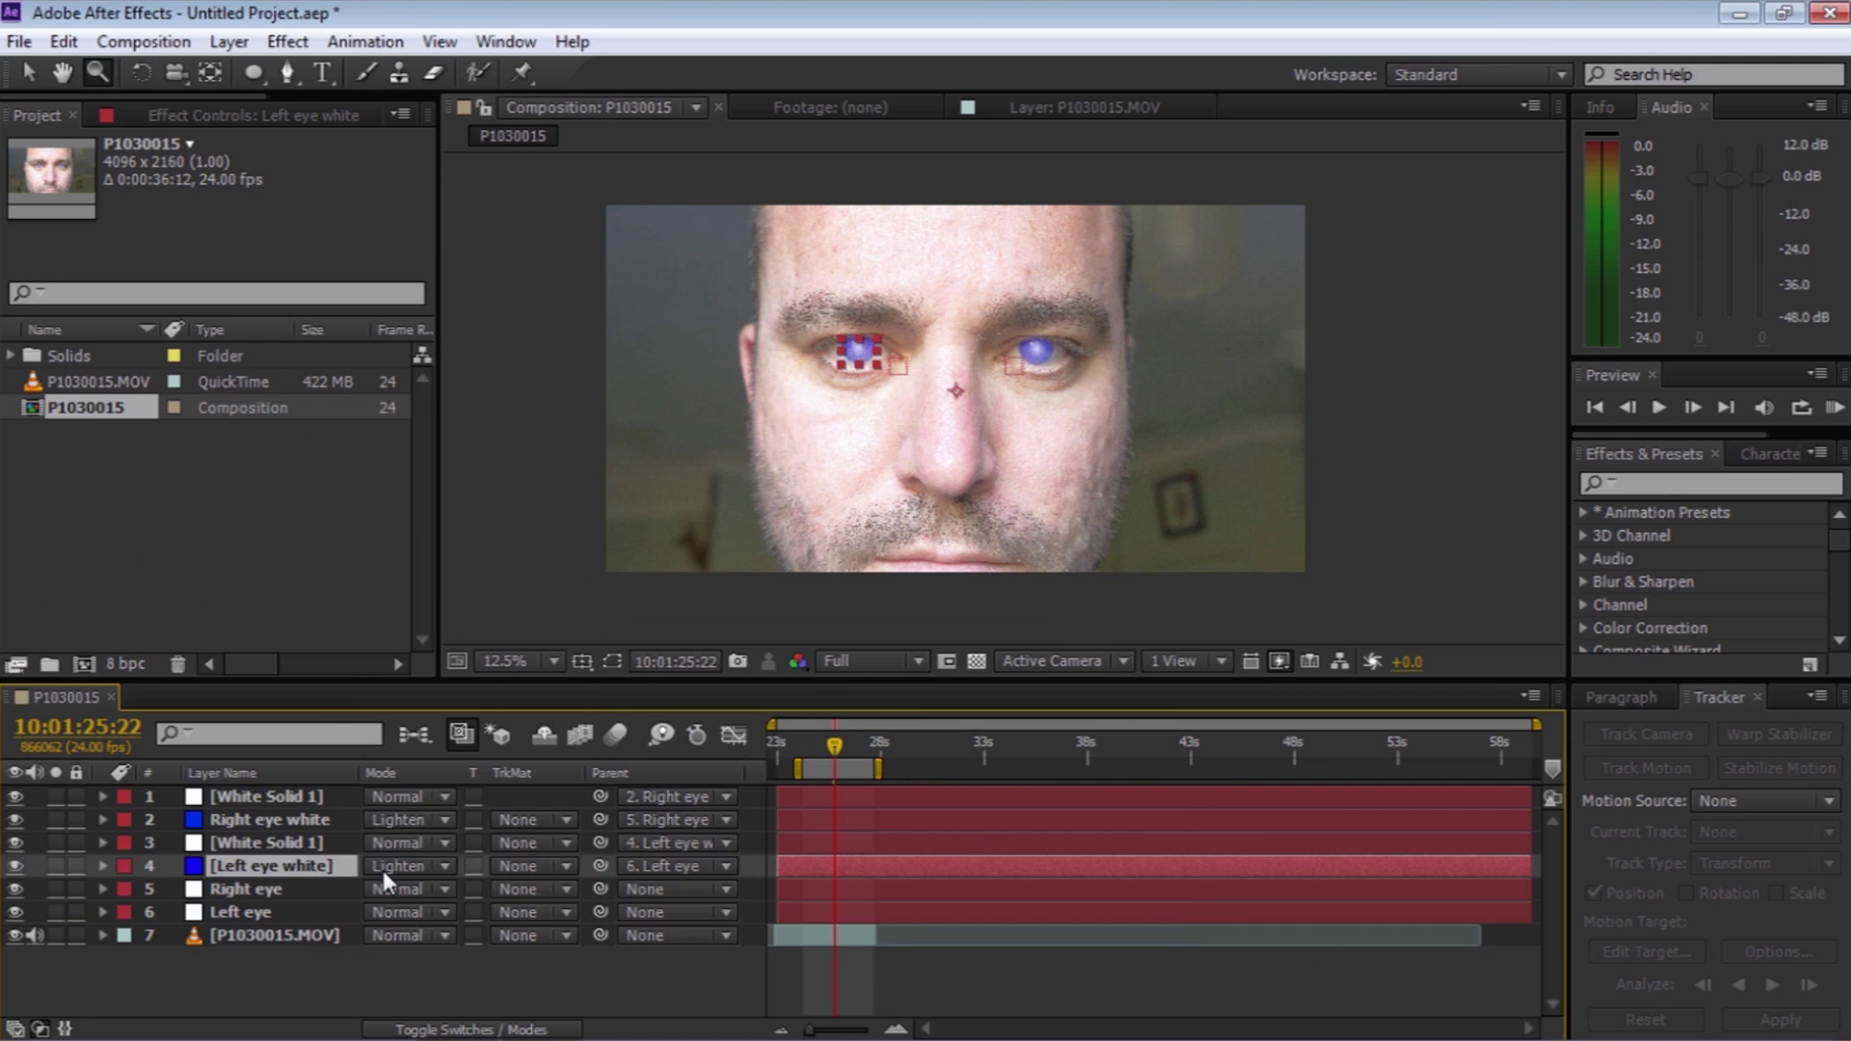
Deselect layers, preview twice to confirm the blue glow tracks the eyes, then zoom to 25%
left_click(553, 500)
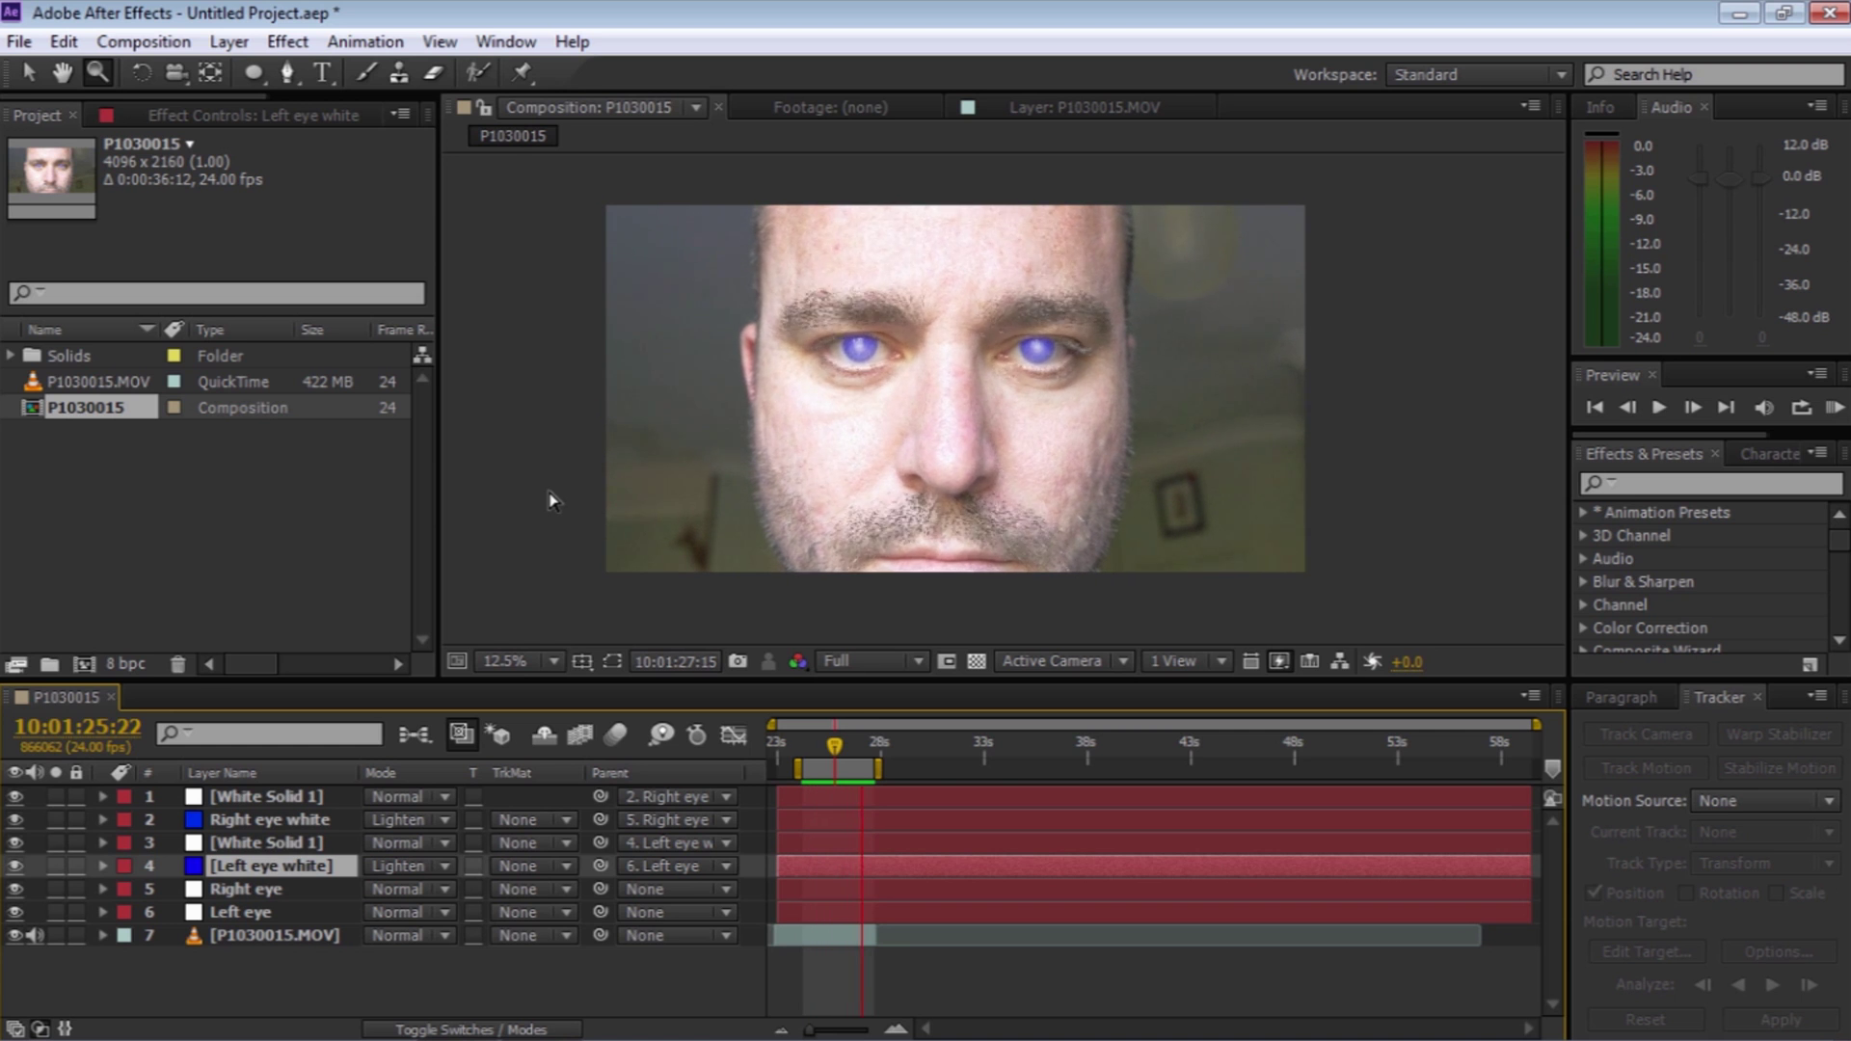
key("space")
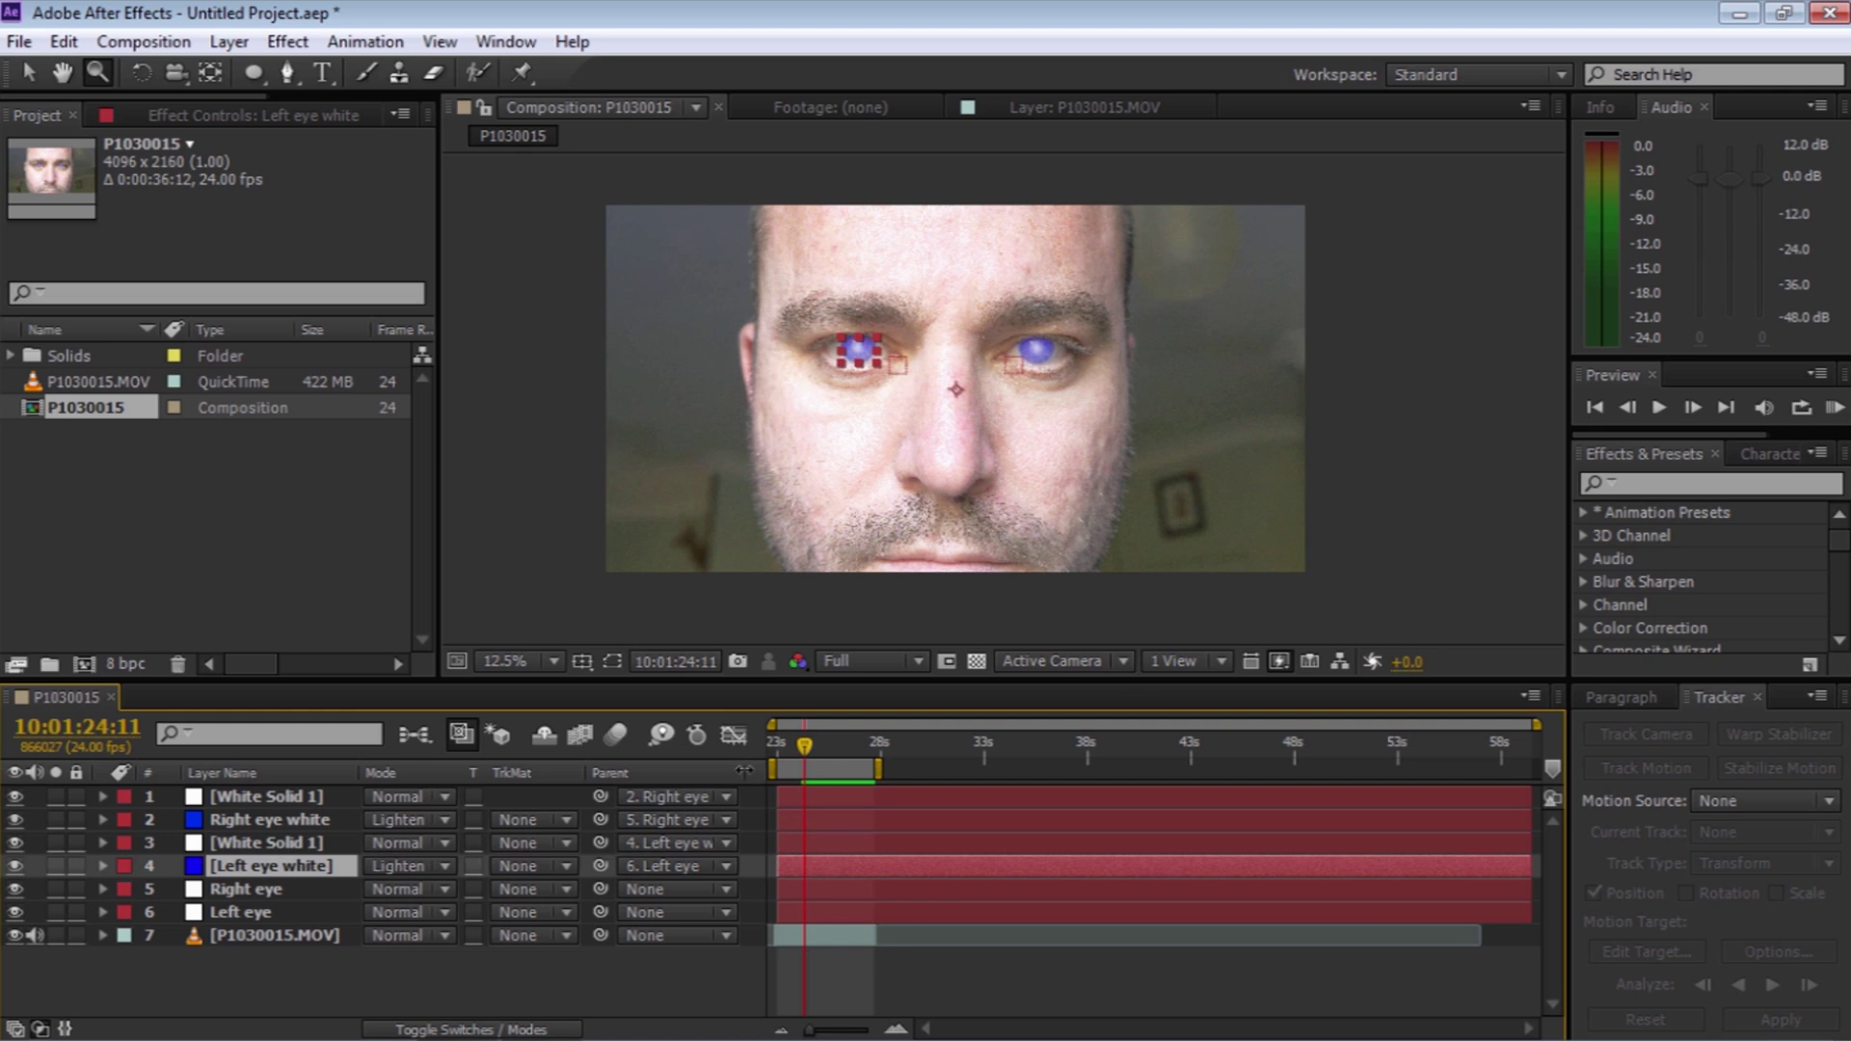
key("space")
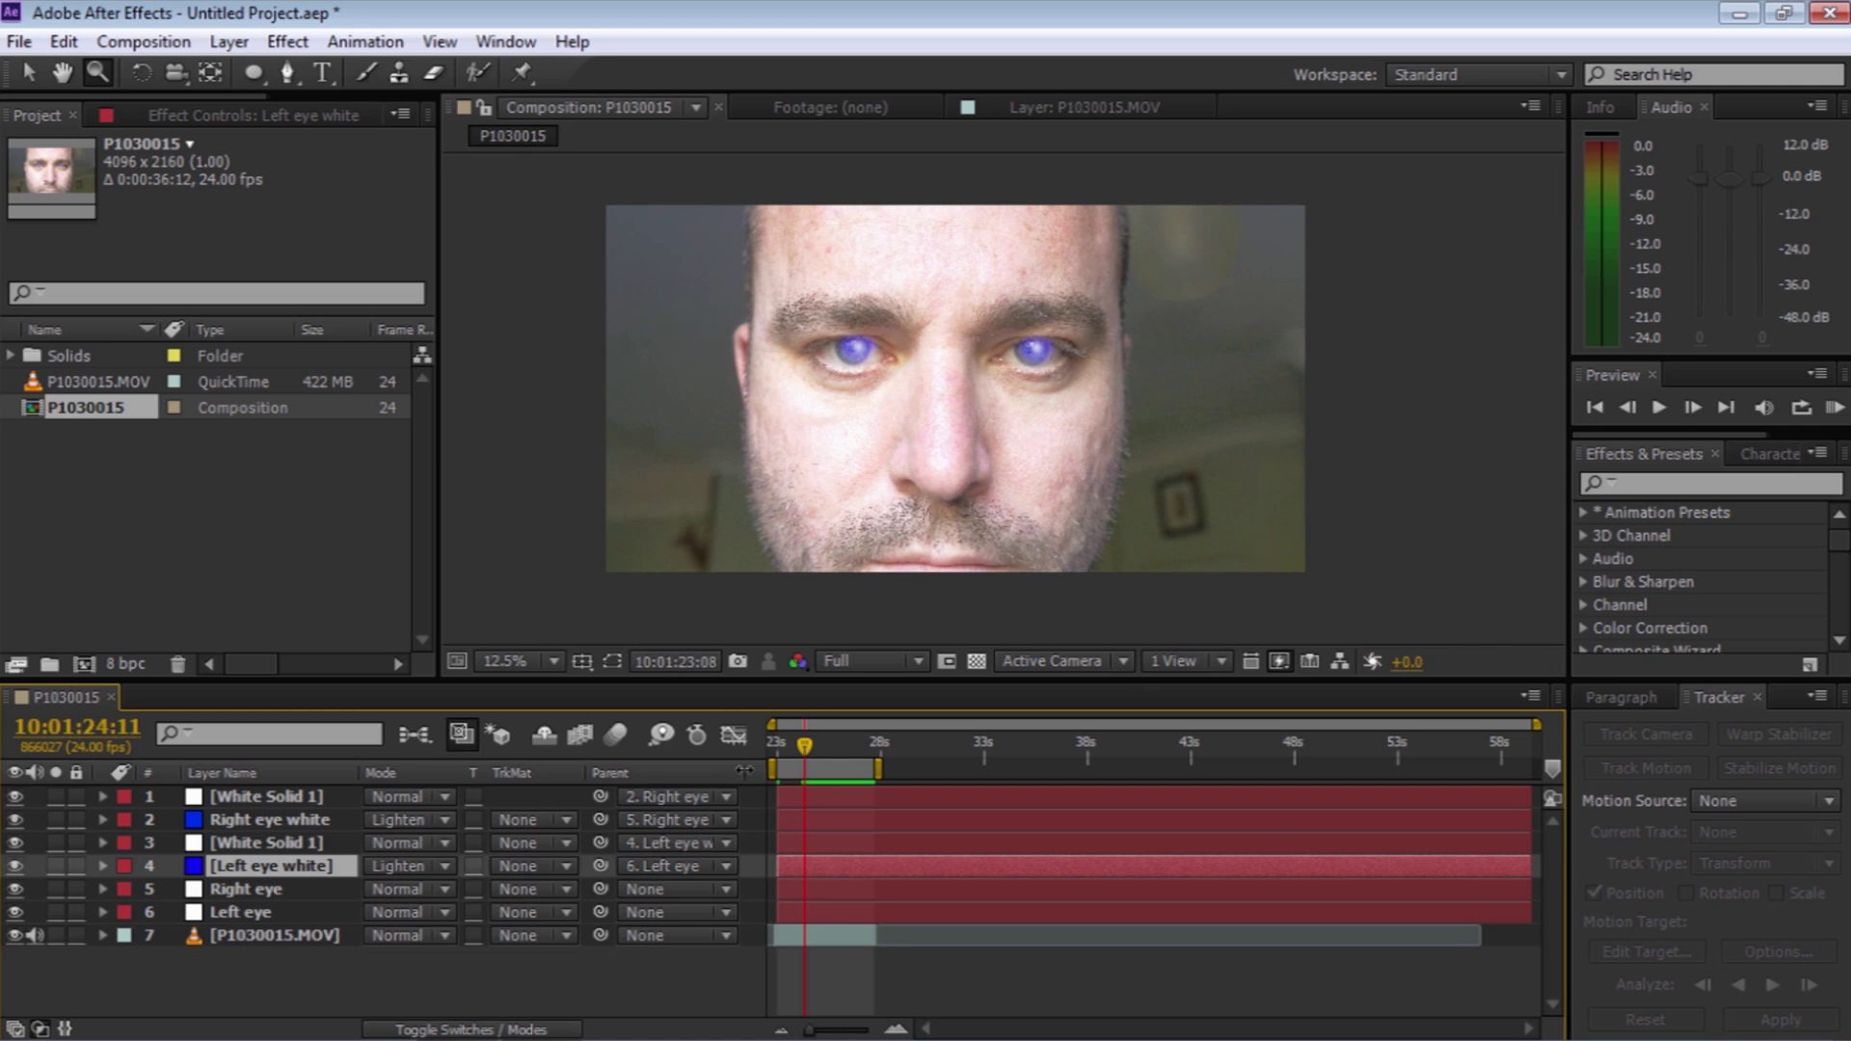
key("space")
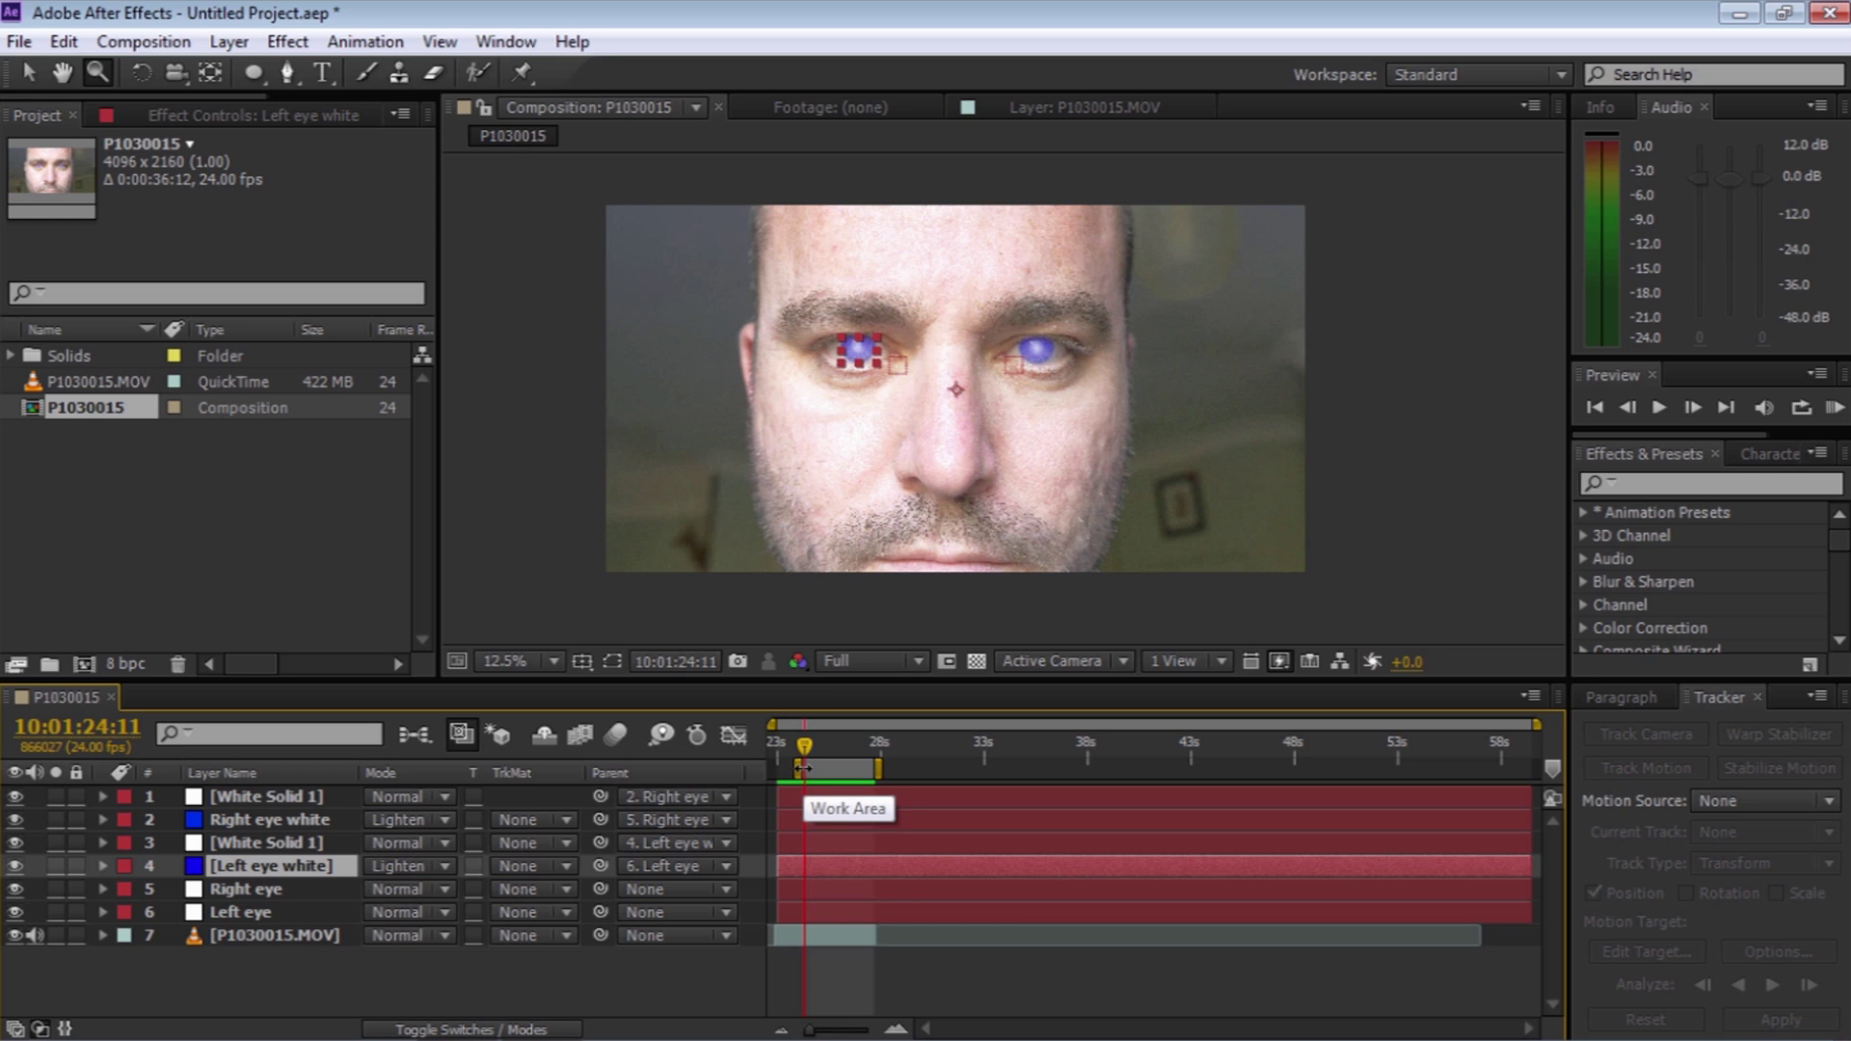
left_click(872, 357)
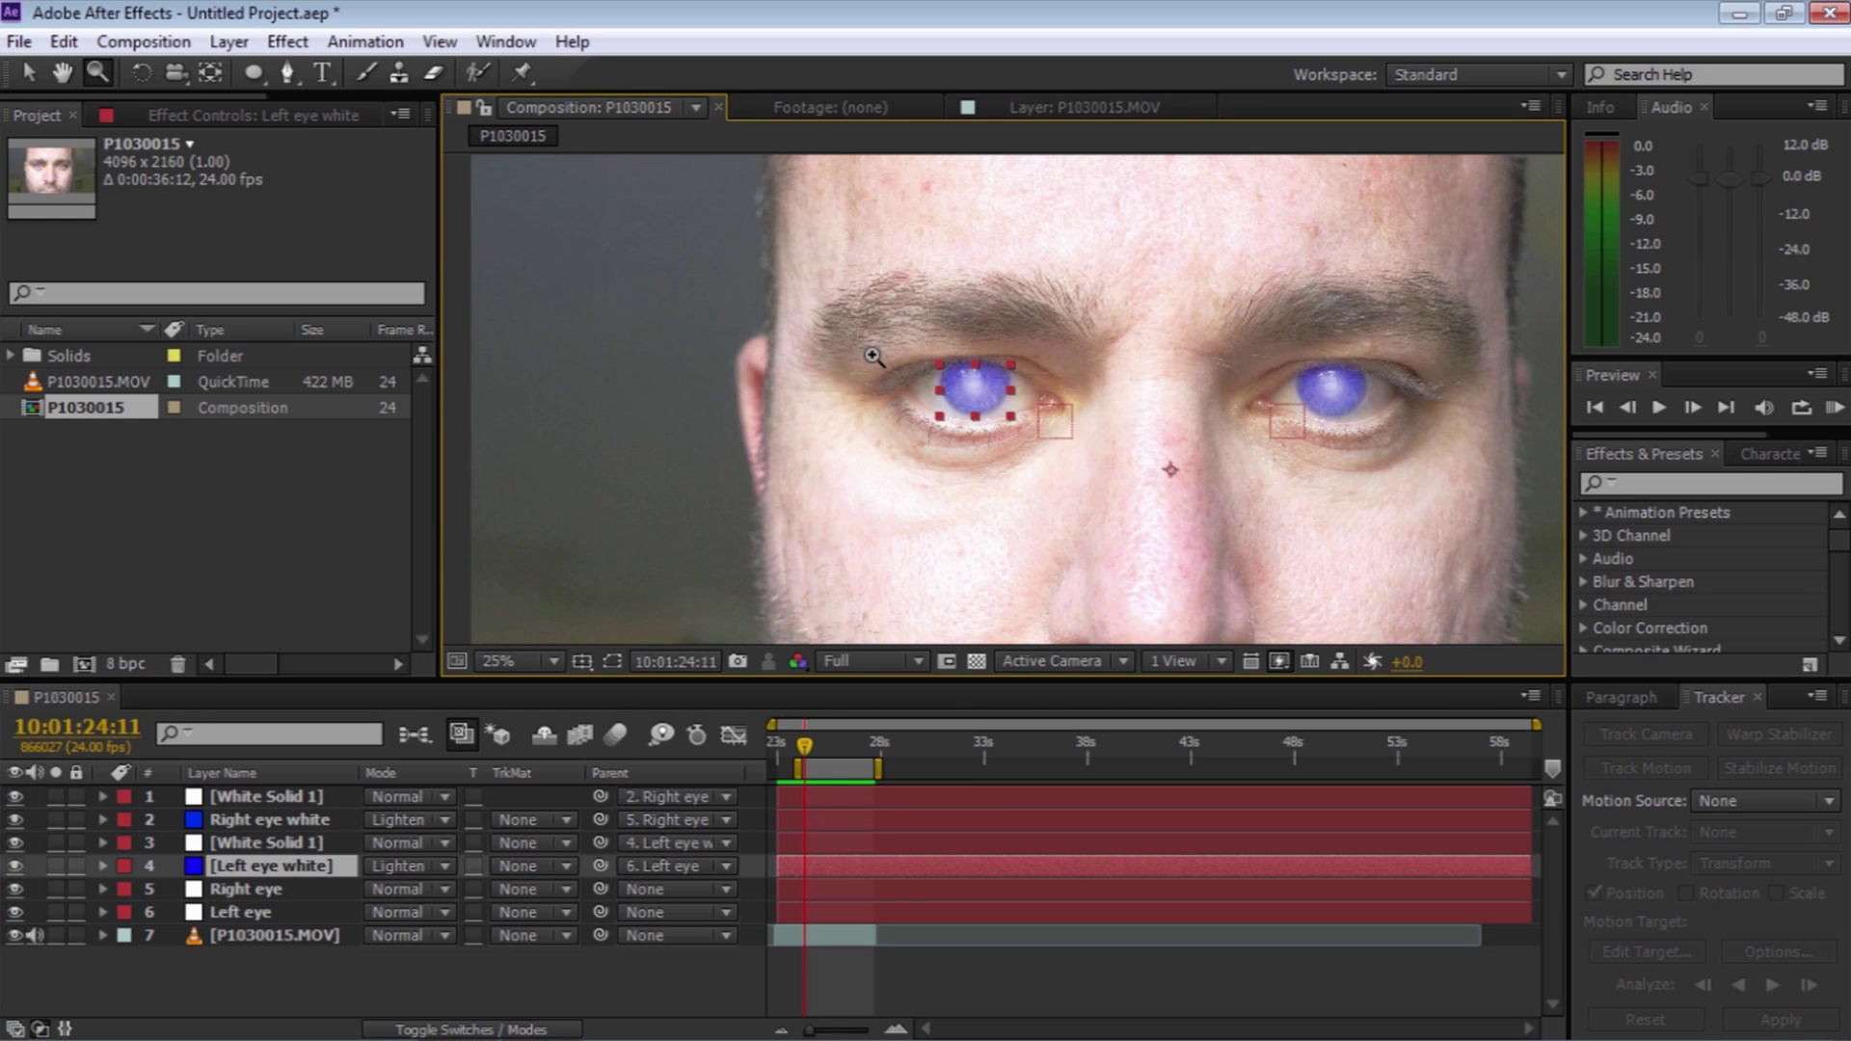
Zoom the timeline to about 23–31 s and trim White Solid 1 to start near 24:10
left_click_drag(1115, 400, 979, 375)
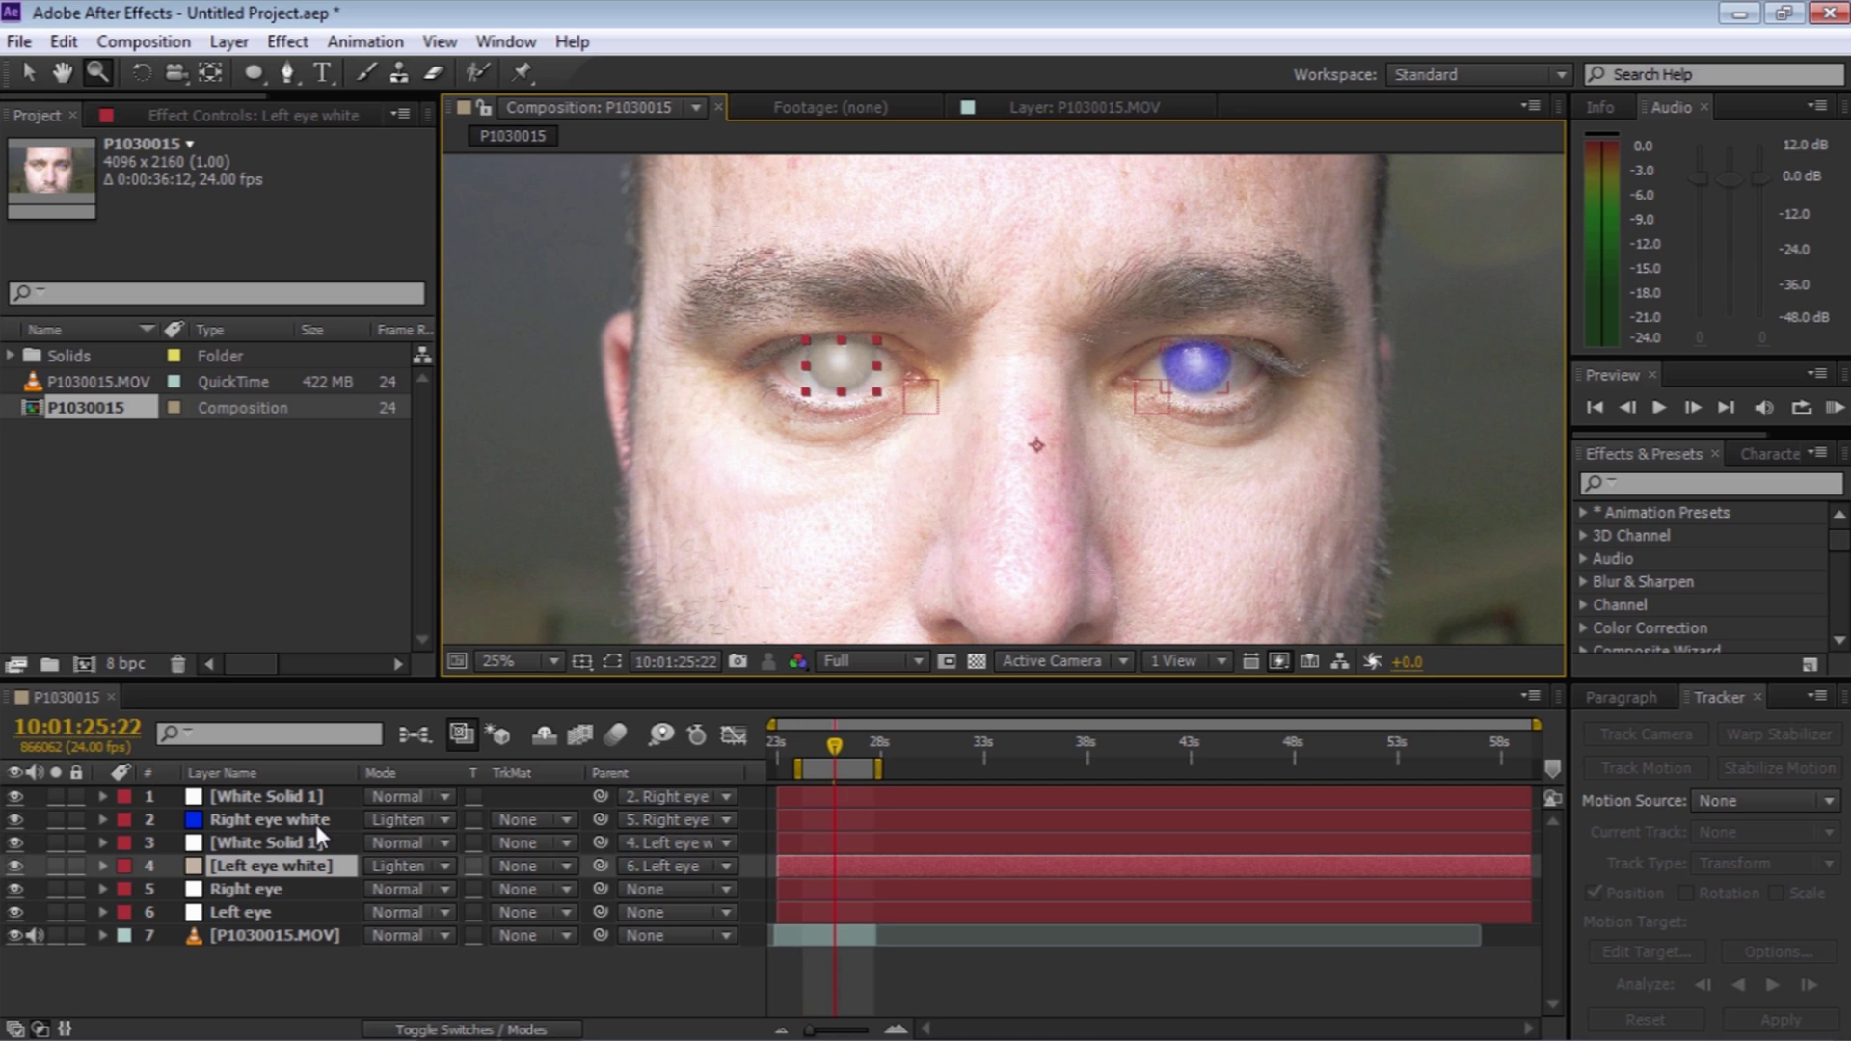
left_click(316, 824)
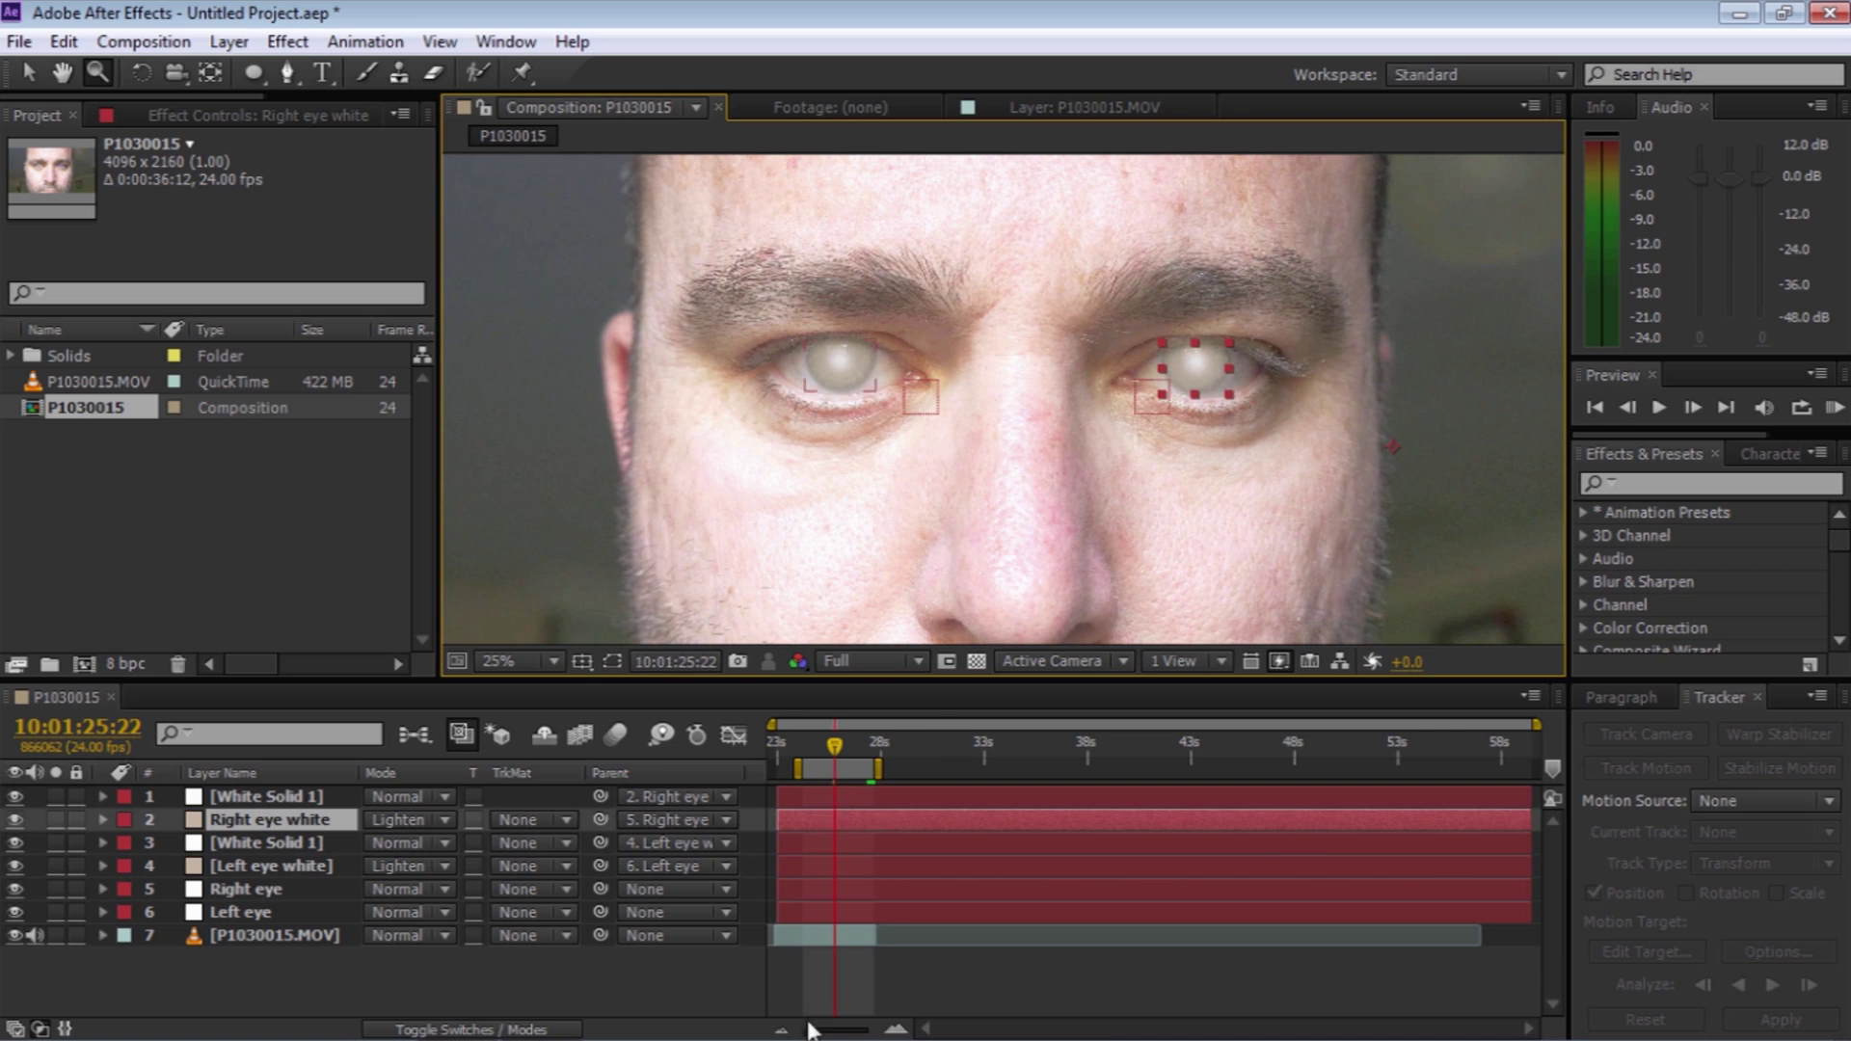
left_click_drag(813, 1029, 858, 1030)
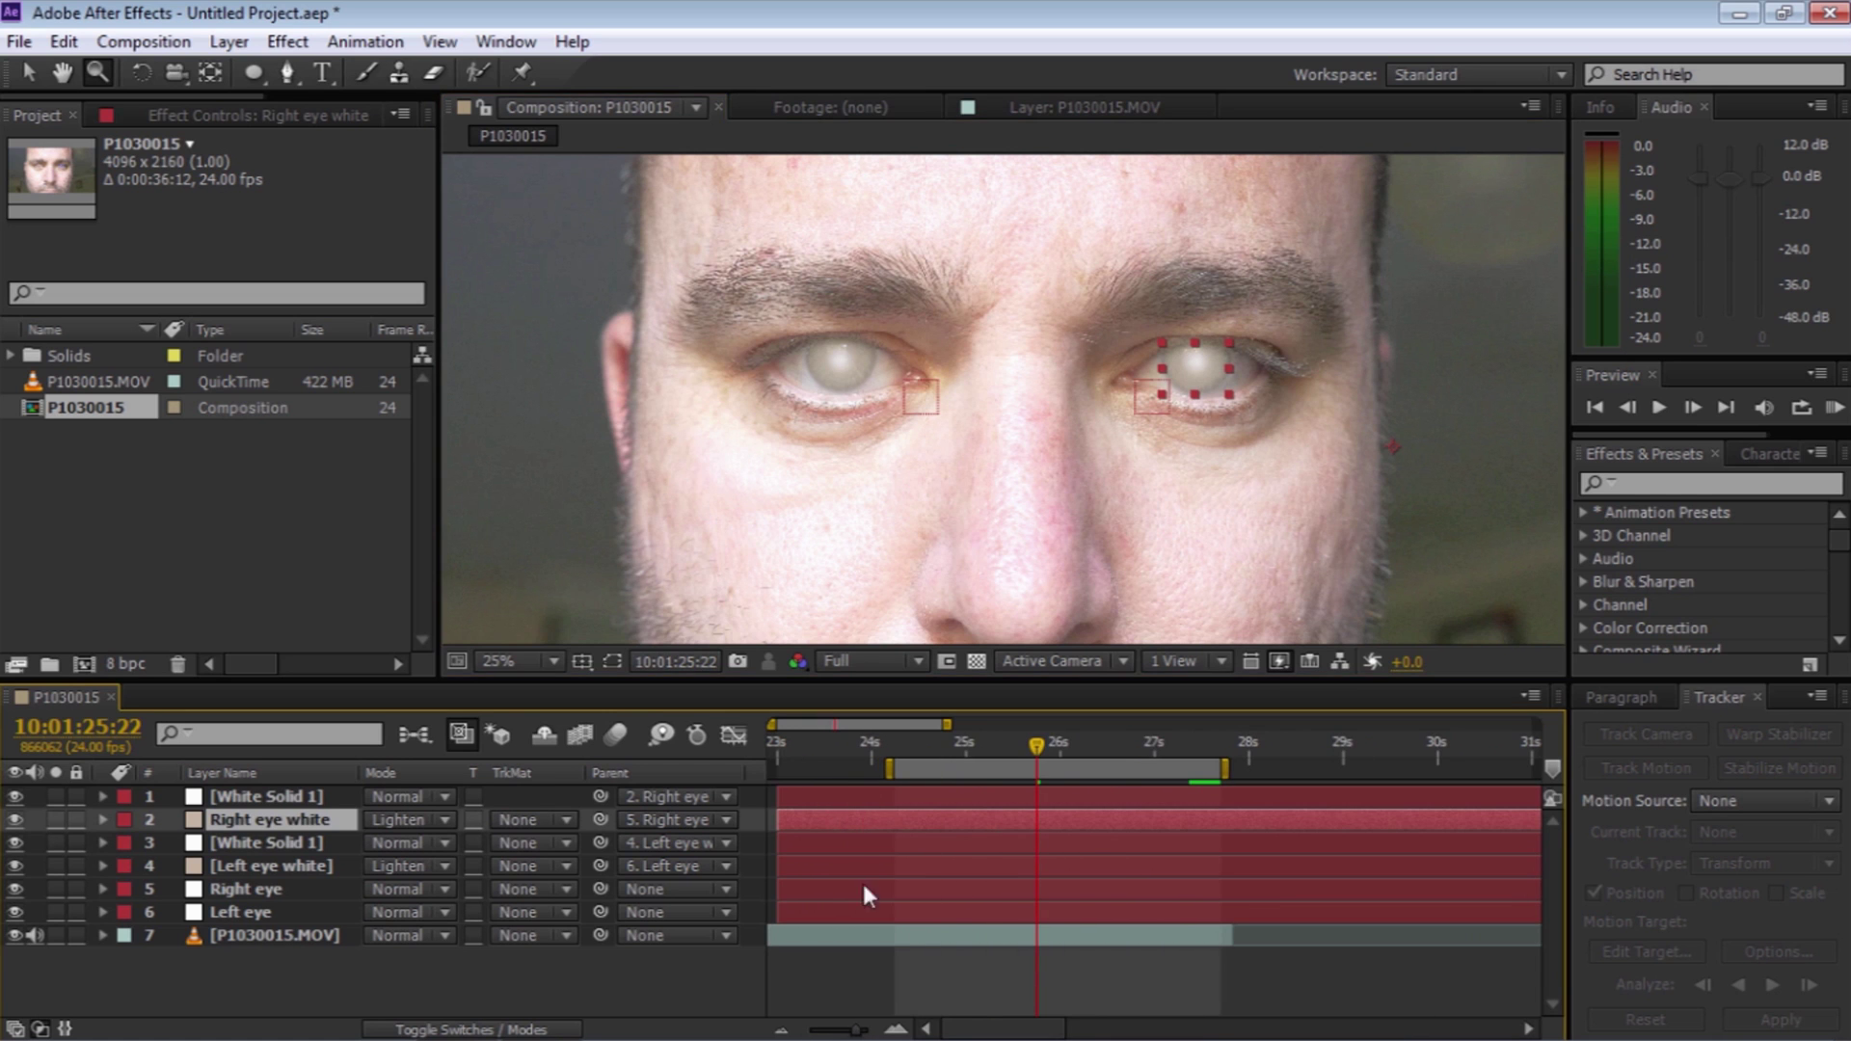
left_click_drag(779, 796, 968, 796)
mouse_move(1039, 744)
left_mouse_down()
mouse_move(896, 755)
mouse_move(896, 796)
left_mouse_up()
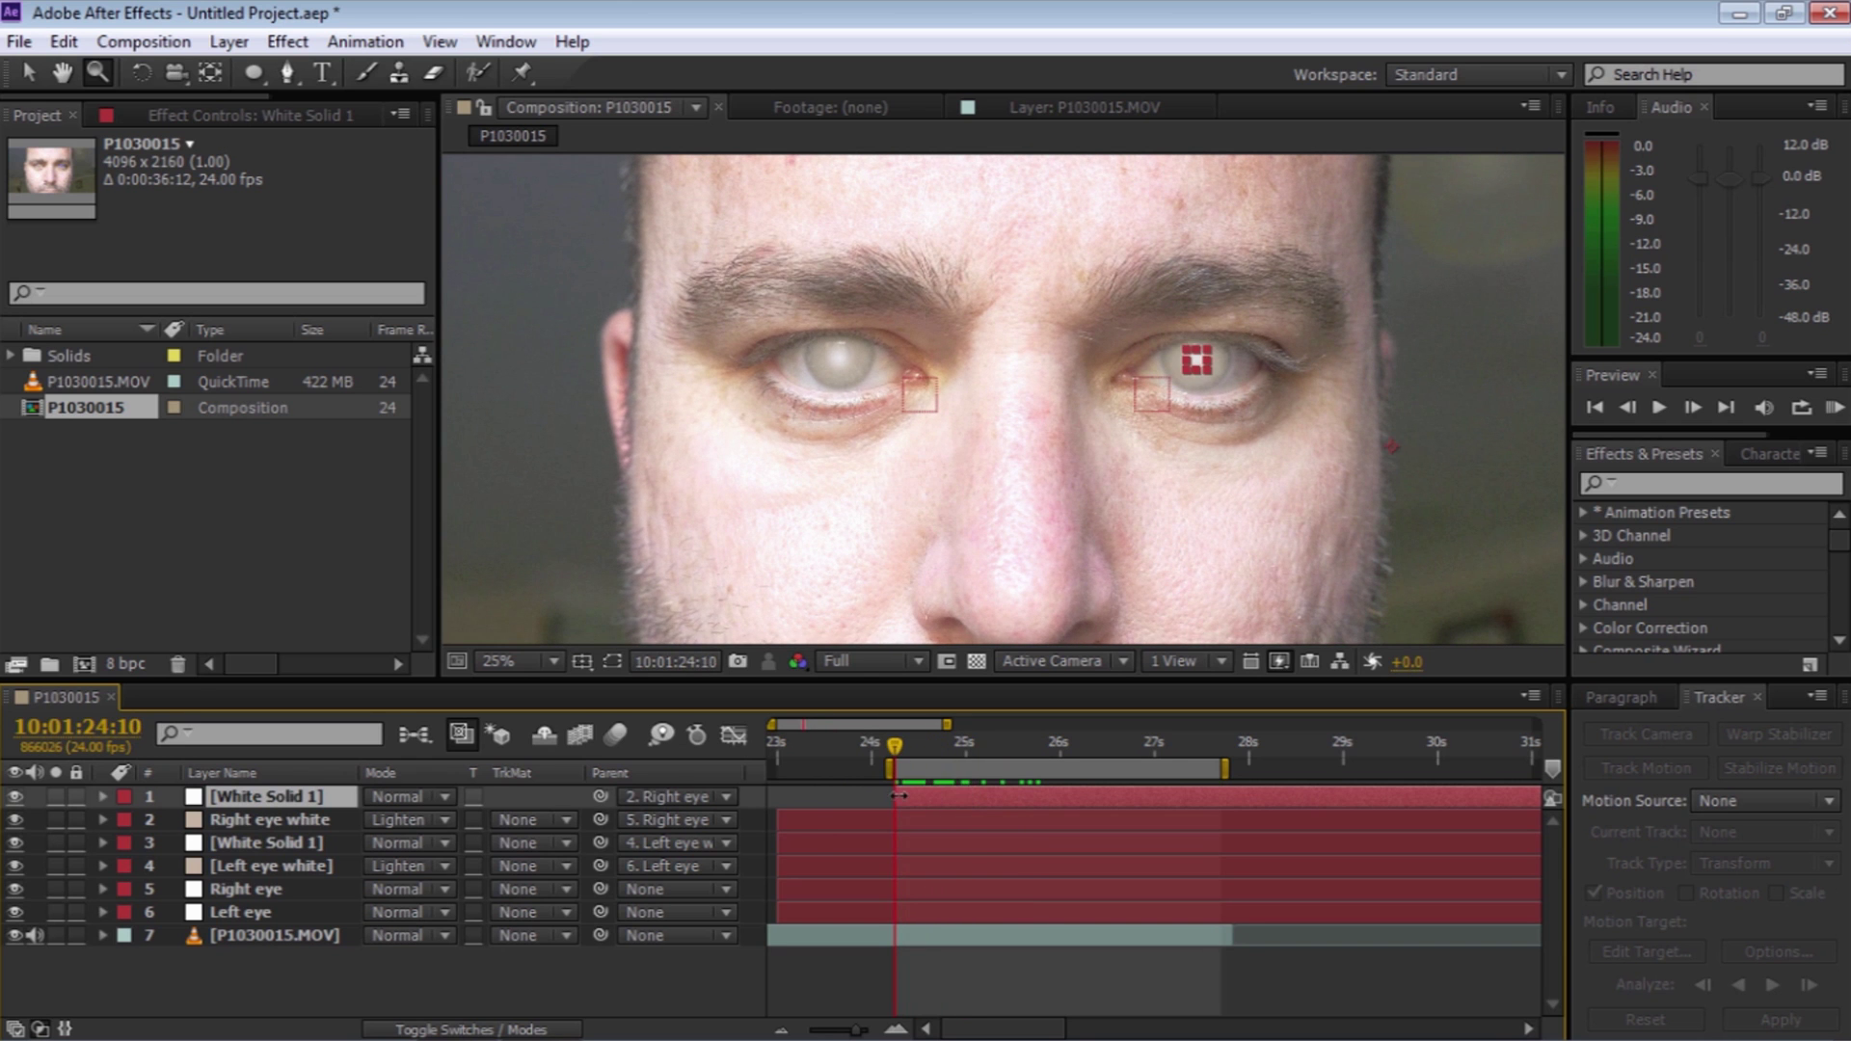
Trim Right eye white, second White Solid 1, Left eye white, Right eye and Left eye to 24:10
left_click_drag(779, 820, 894, 819)
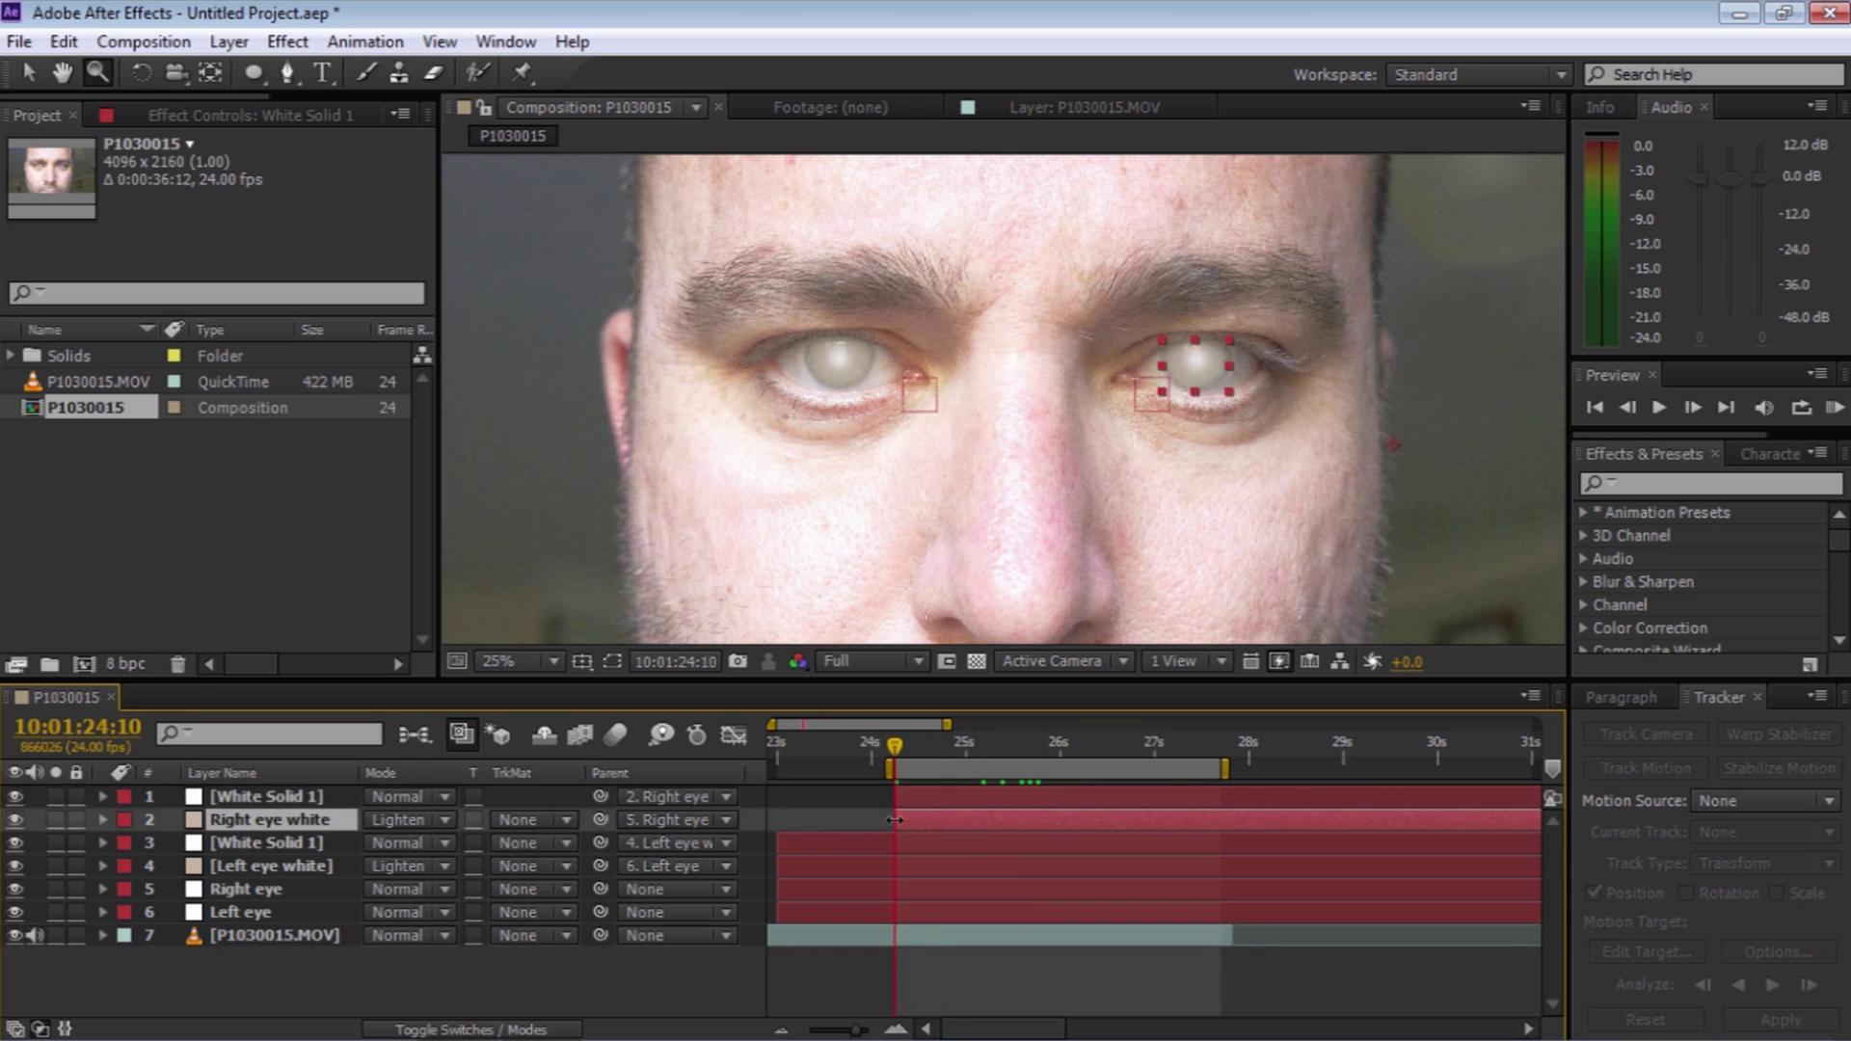
left_click(776, 842, "ctrl")
left_click_drag(777, 842, 896, 843)
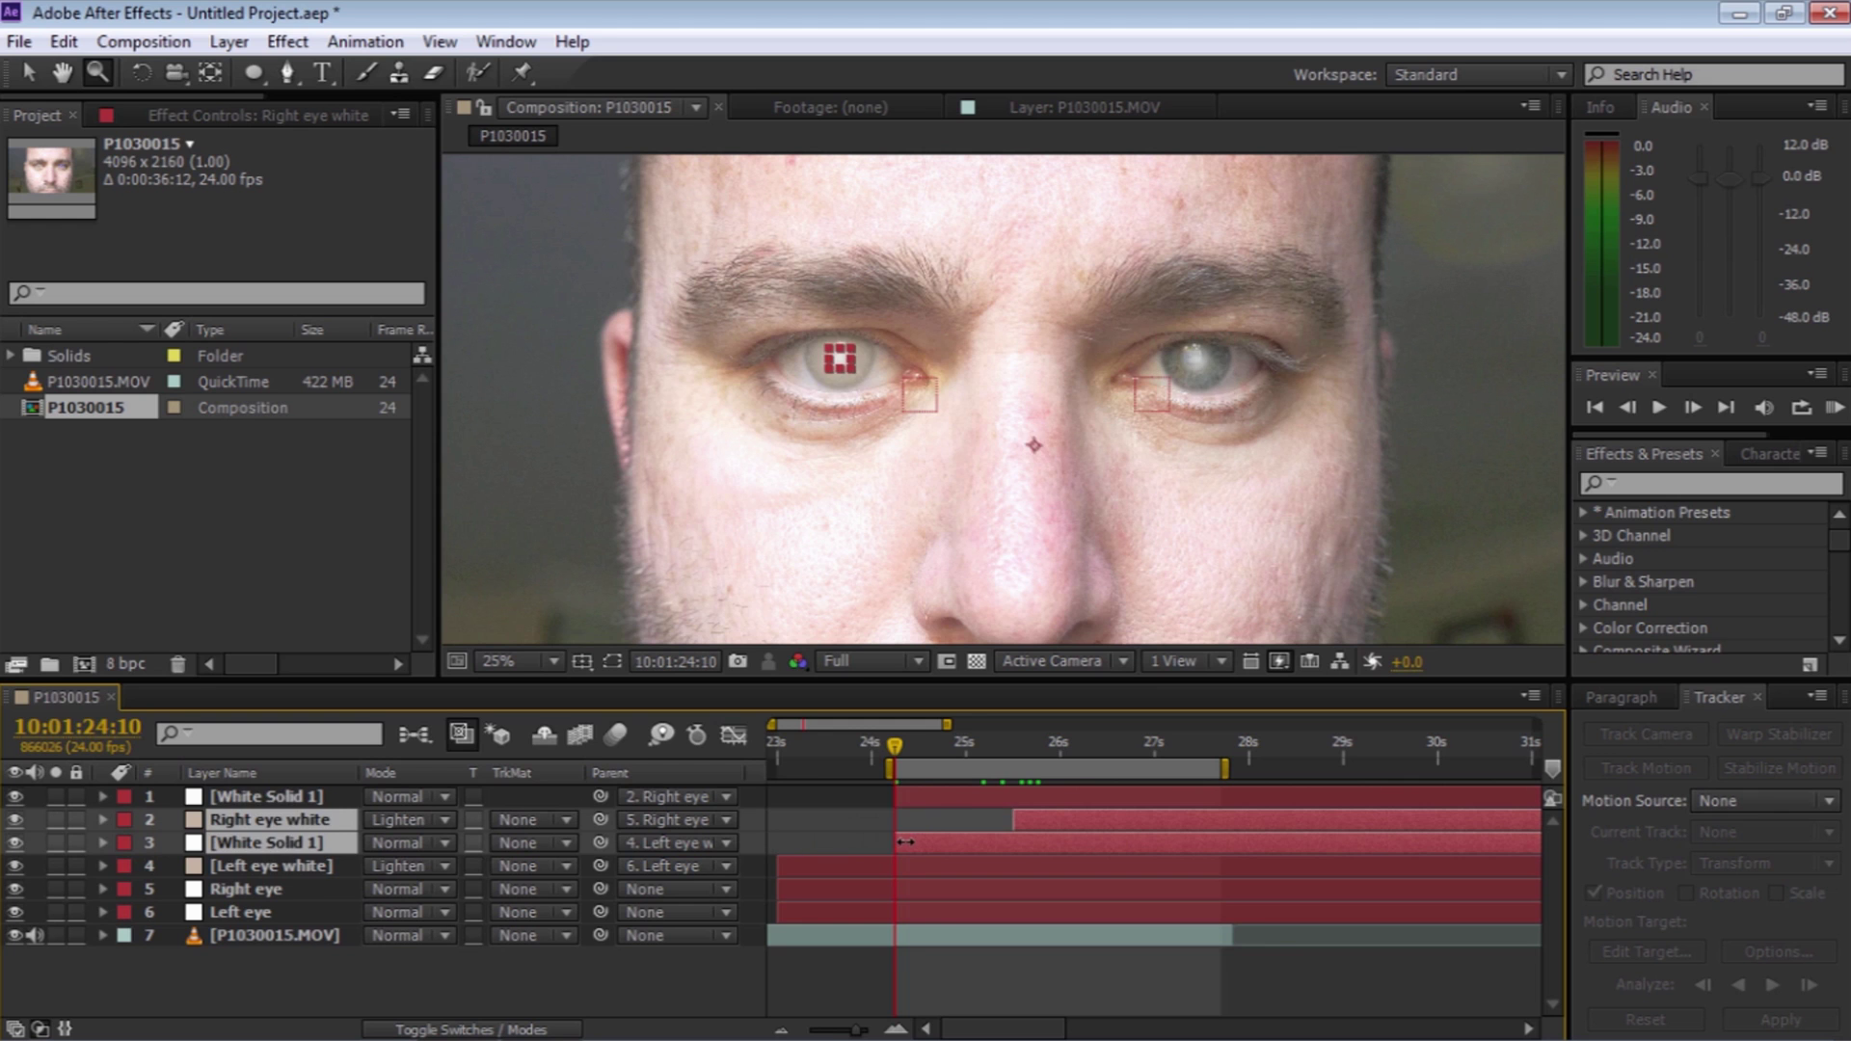
left_click(955, 820)
left_click_drag(1012, 819, 895, 826)
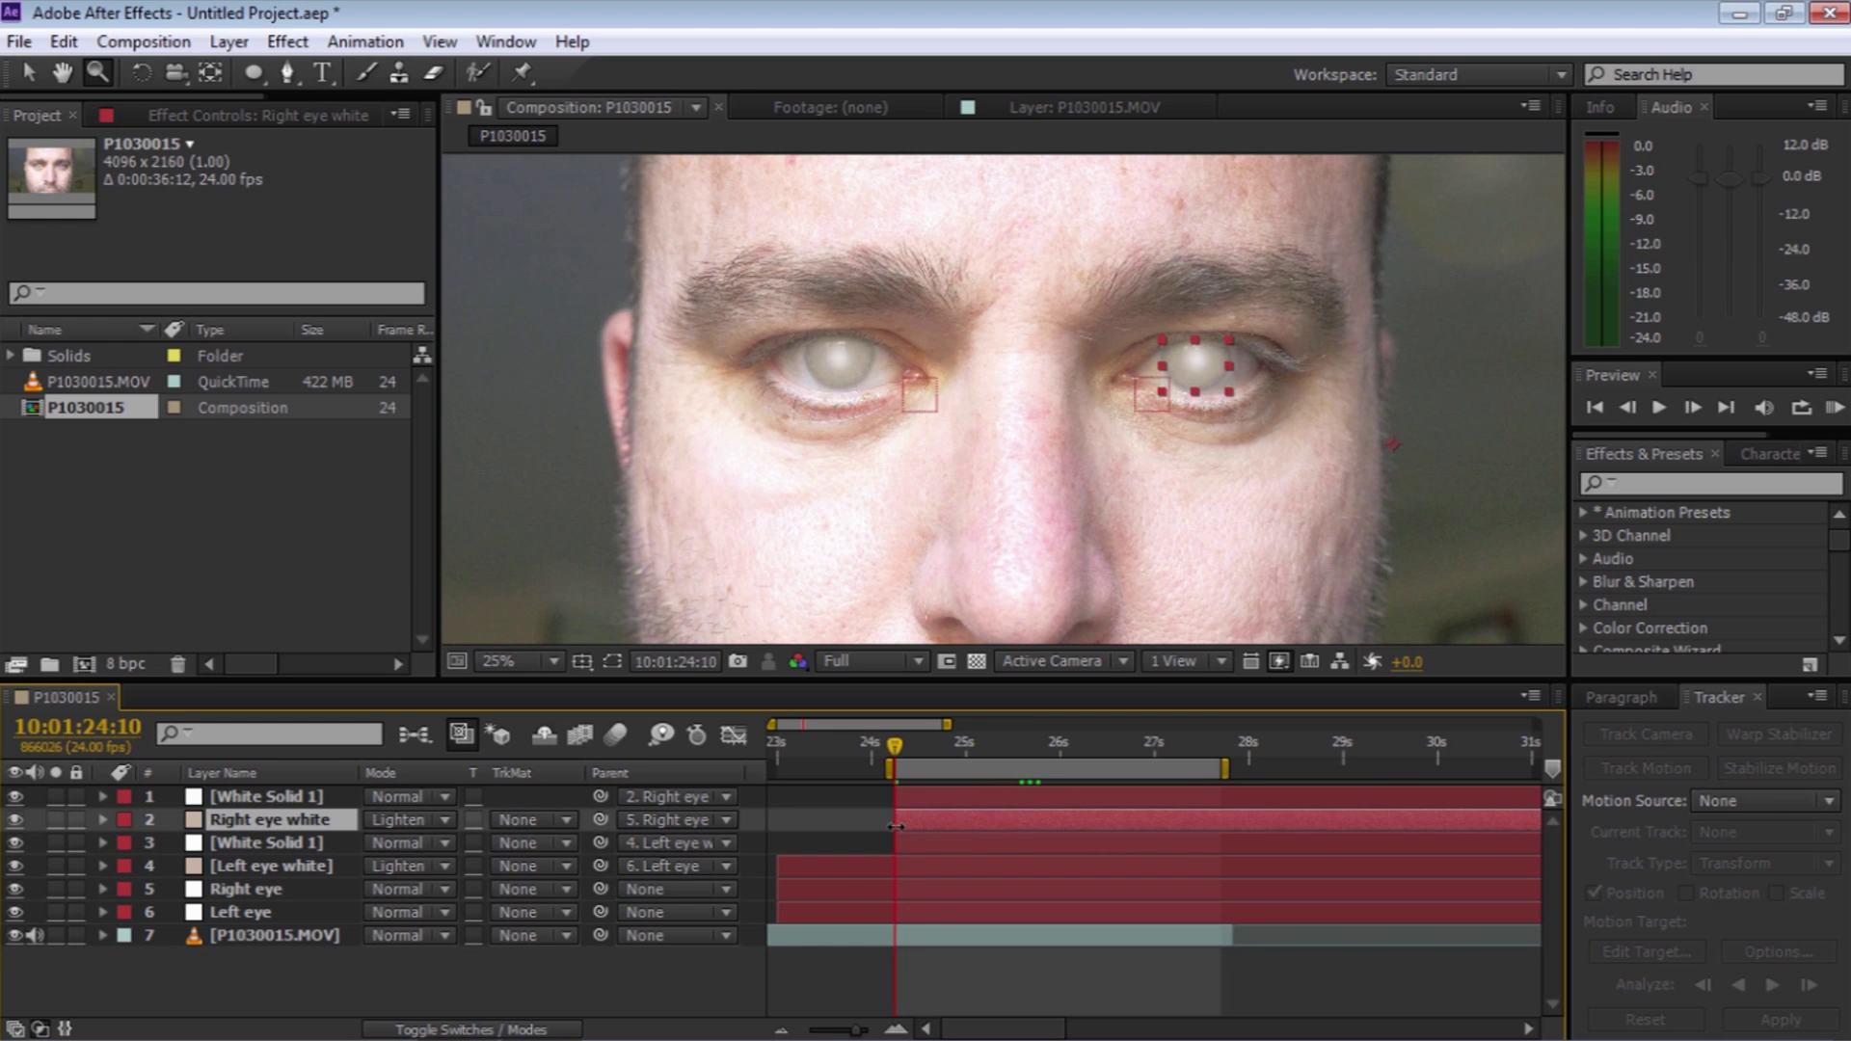
left_click_drag(779, 865, 897, 867)
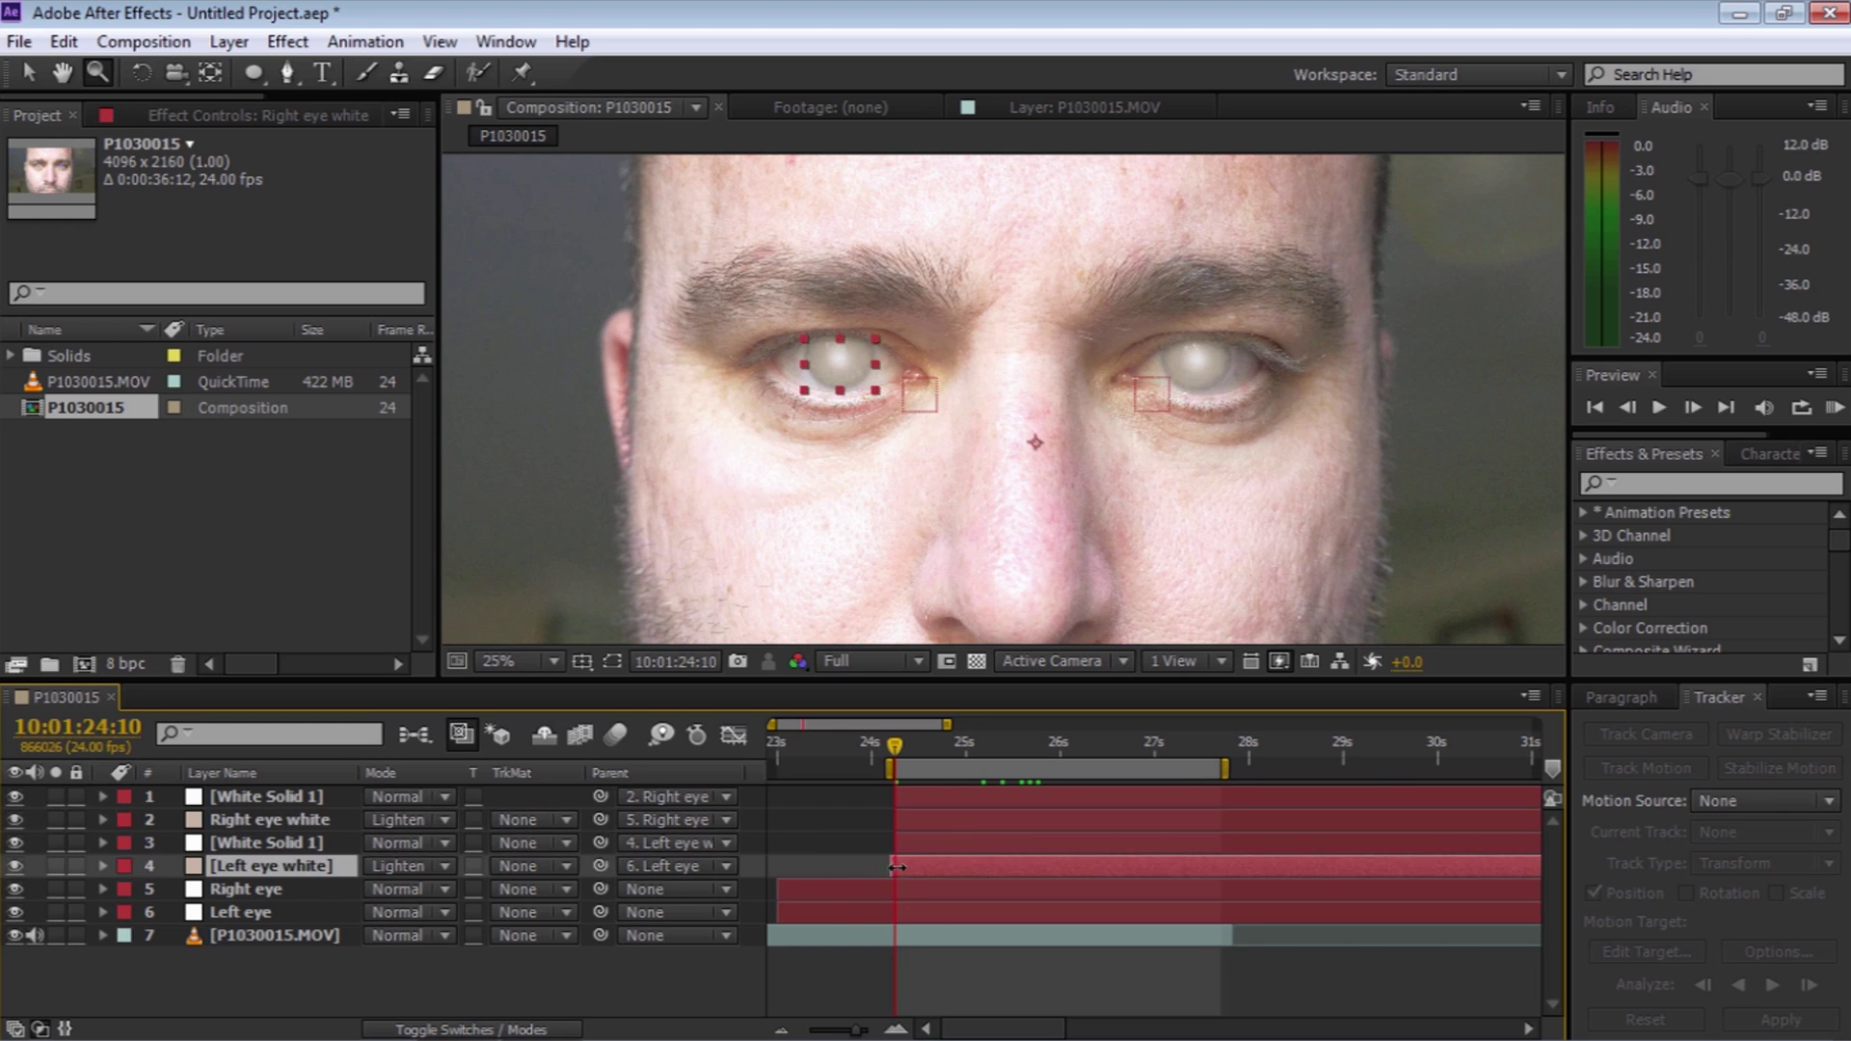
left_click_drag(779, 889, 887, 888)
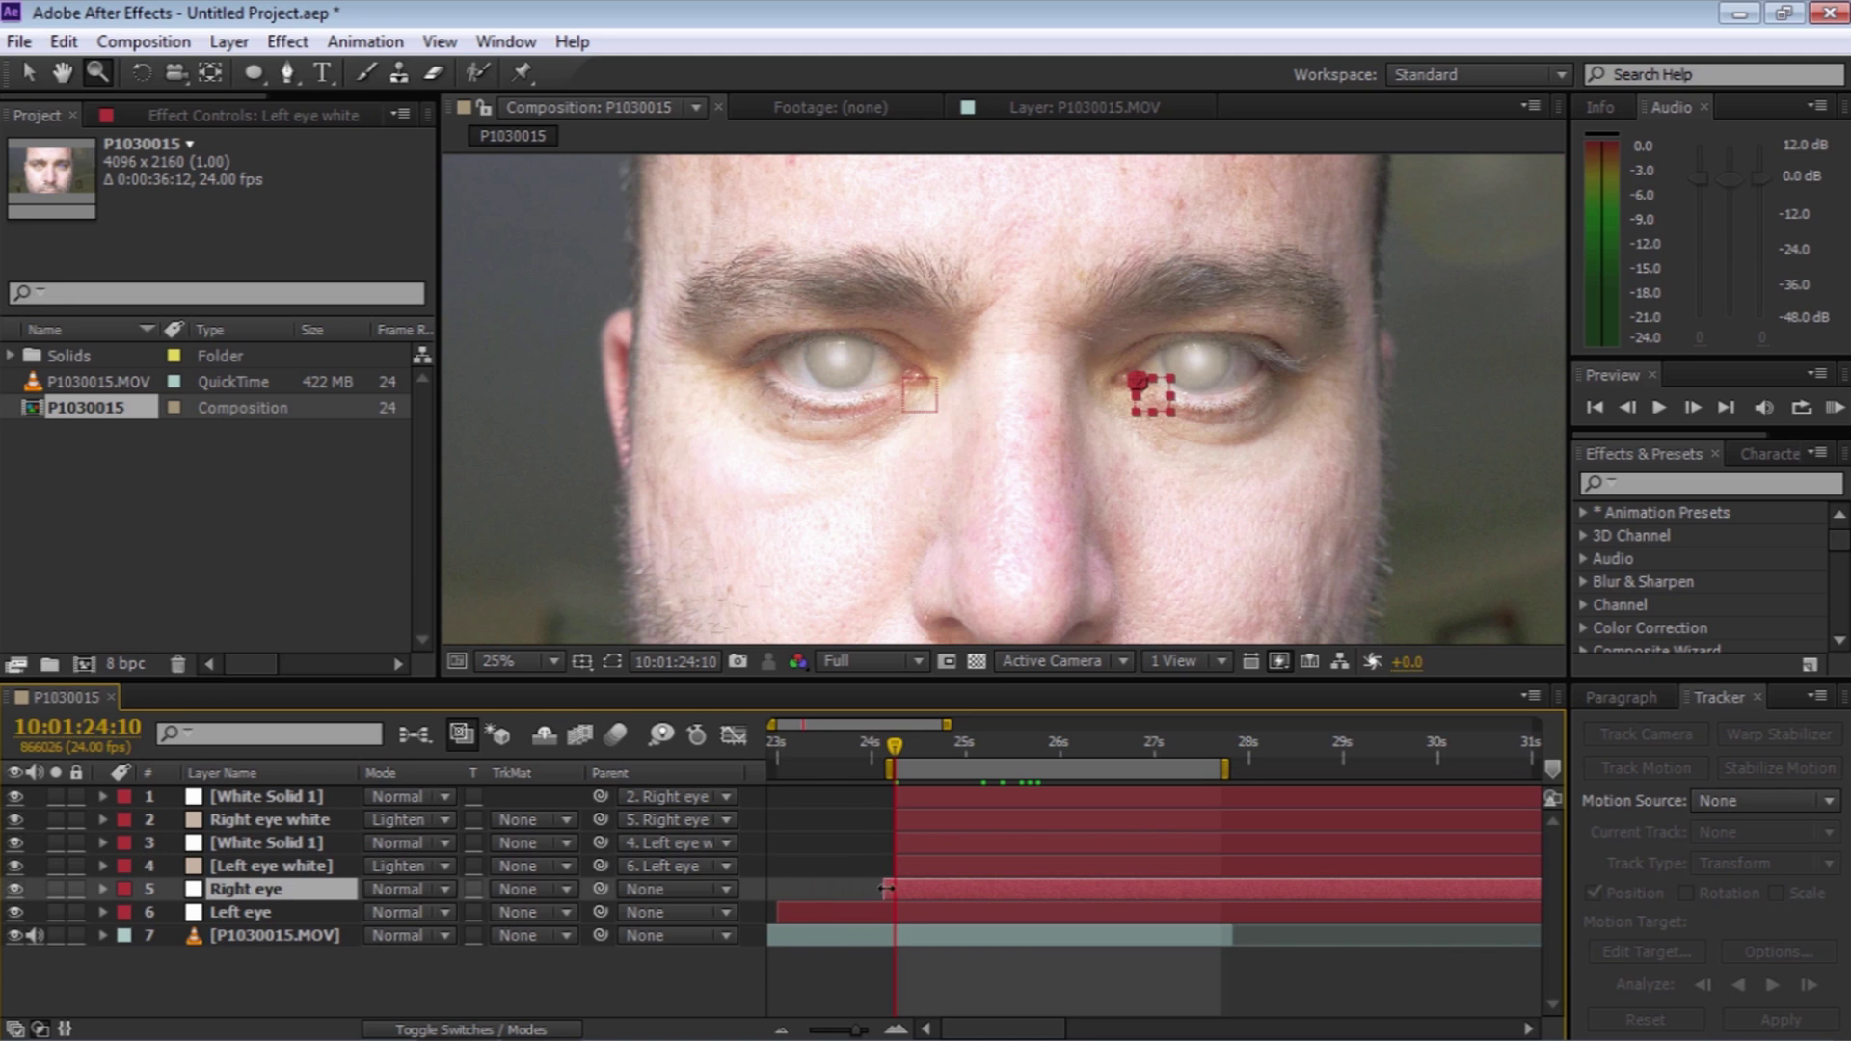
left_click_drag(779, 911, 898, 904)
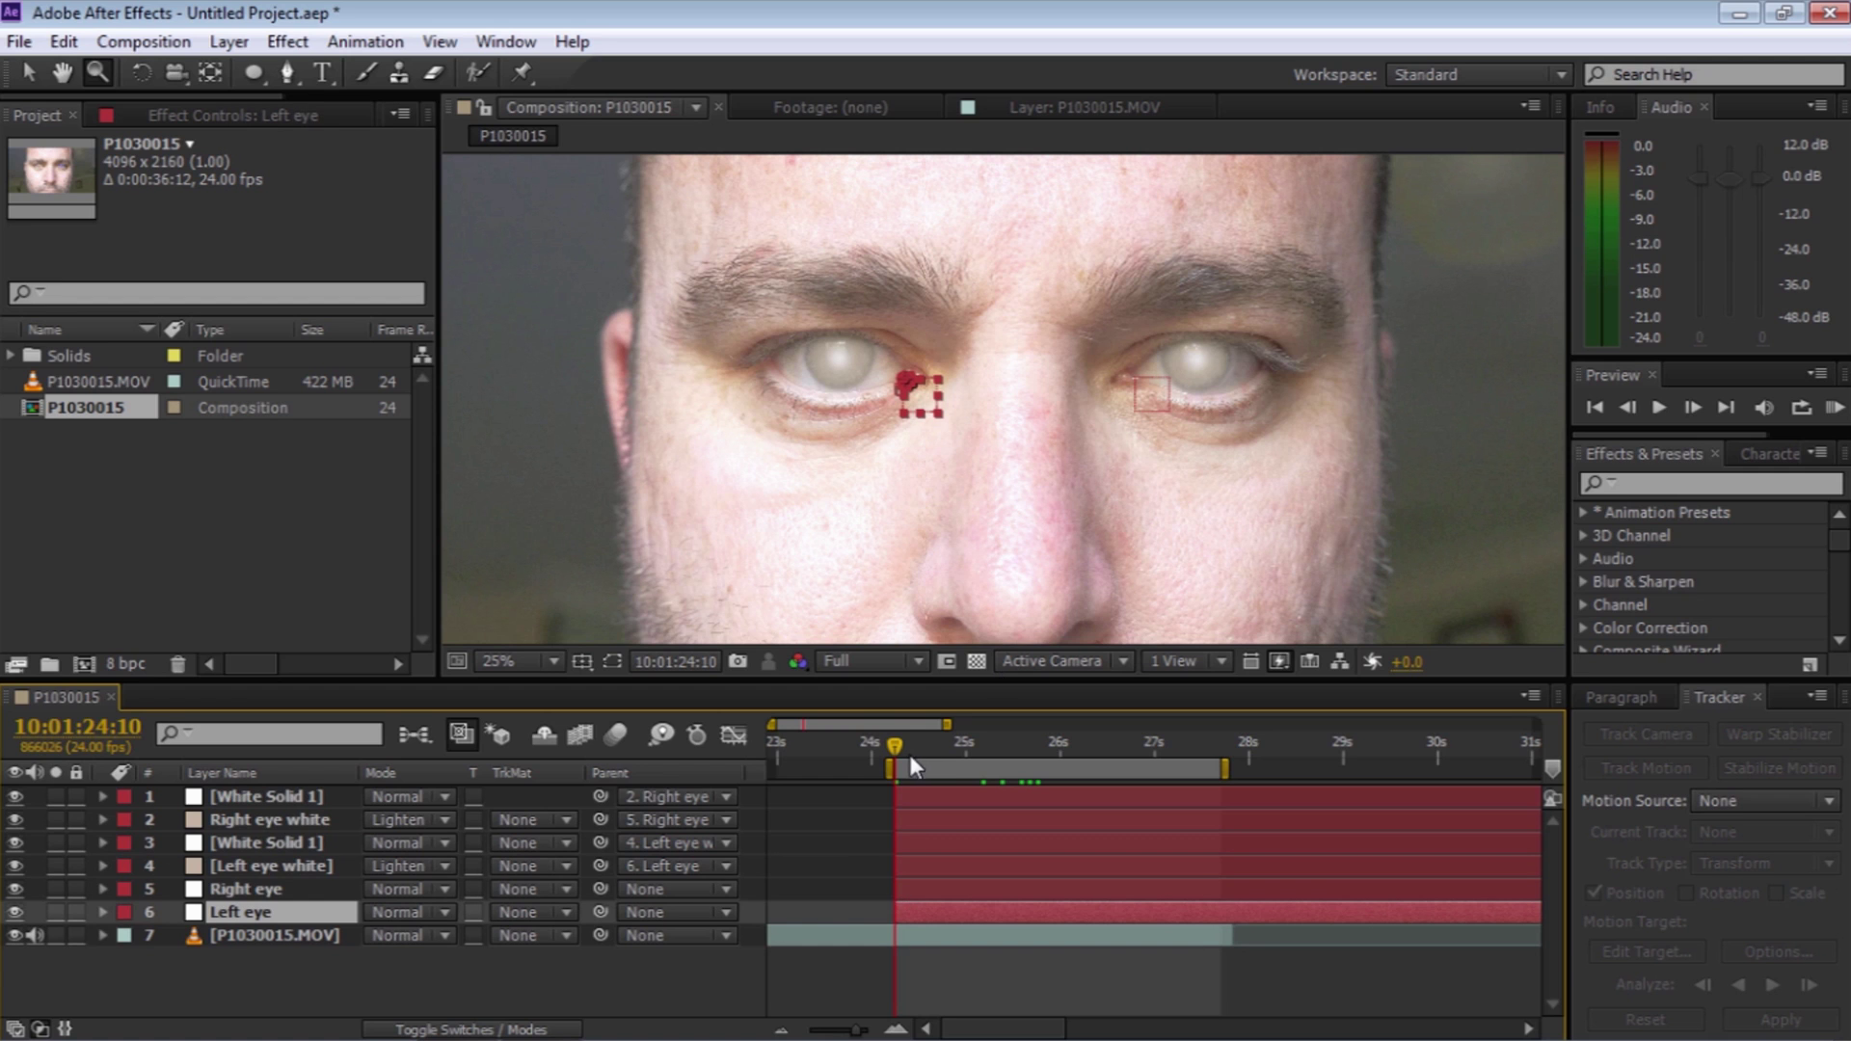
Select the Left eye white and Right eye white layers together in the timeline
left_click(511, 865)
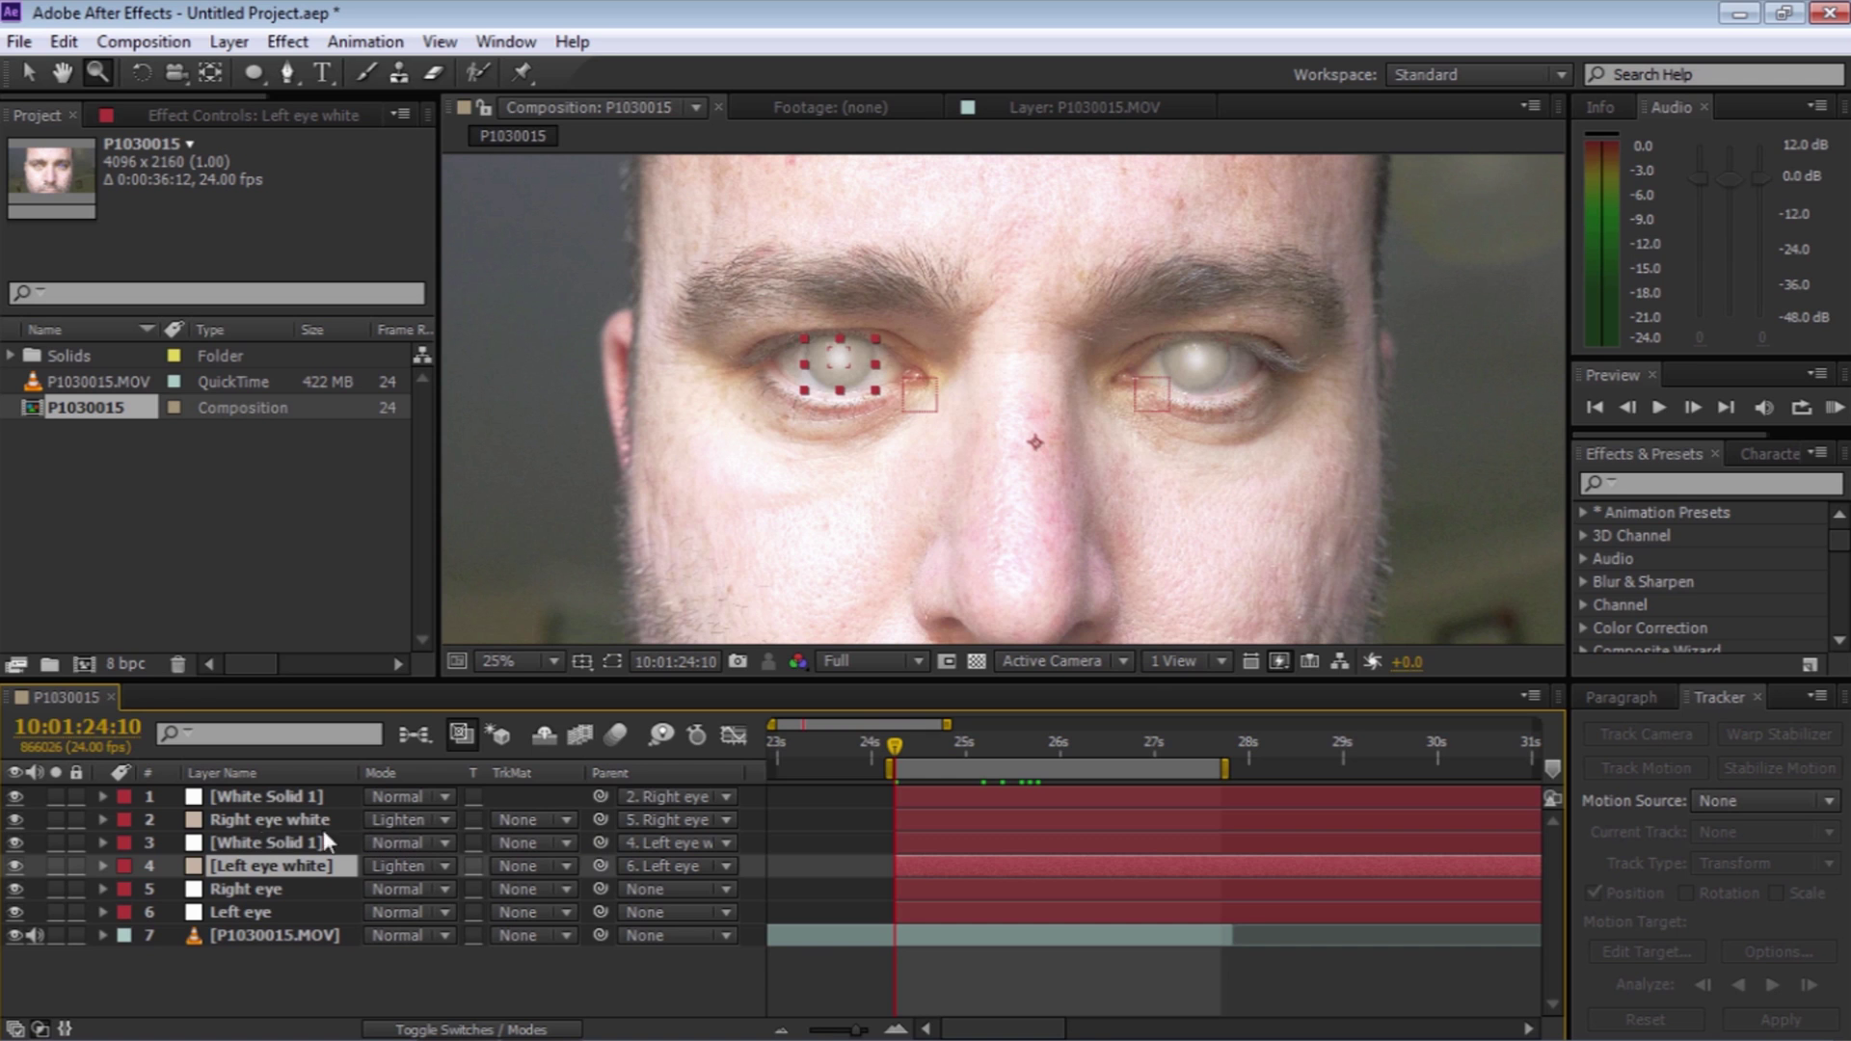
left_click(226, 819)
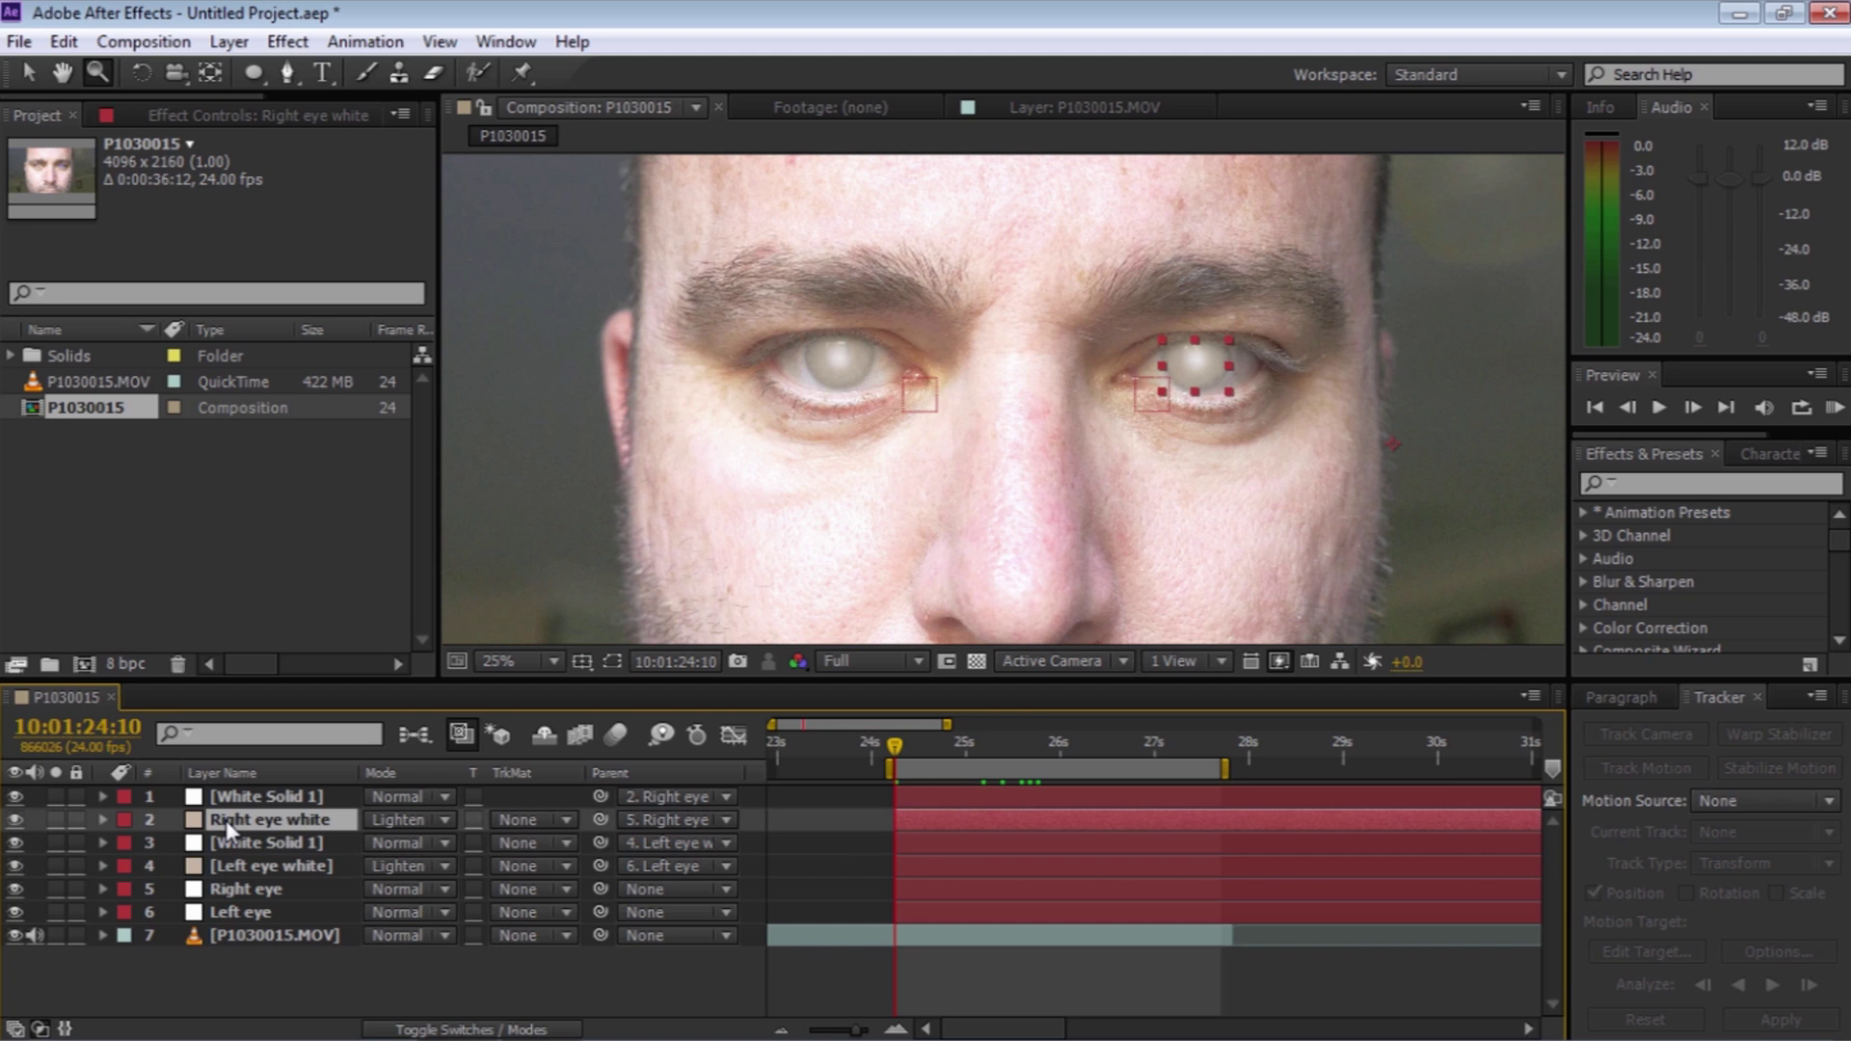
left_click(223, 865)
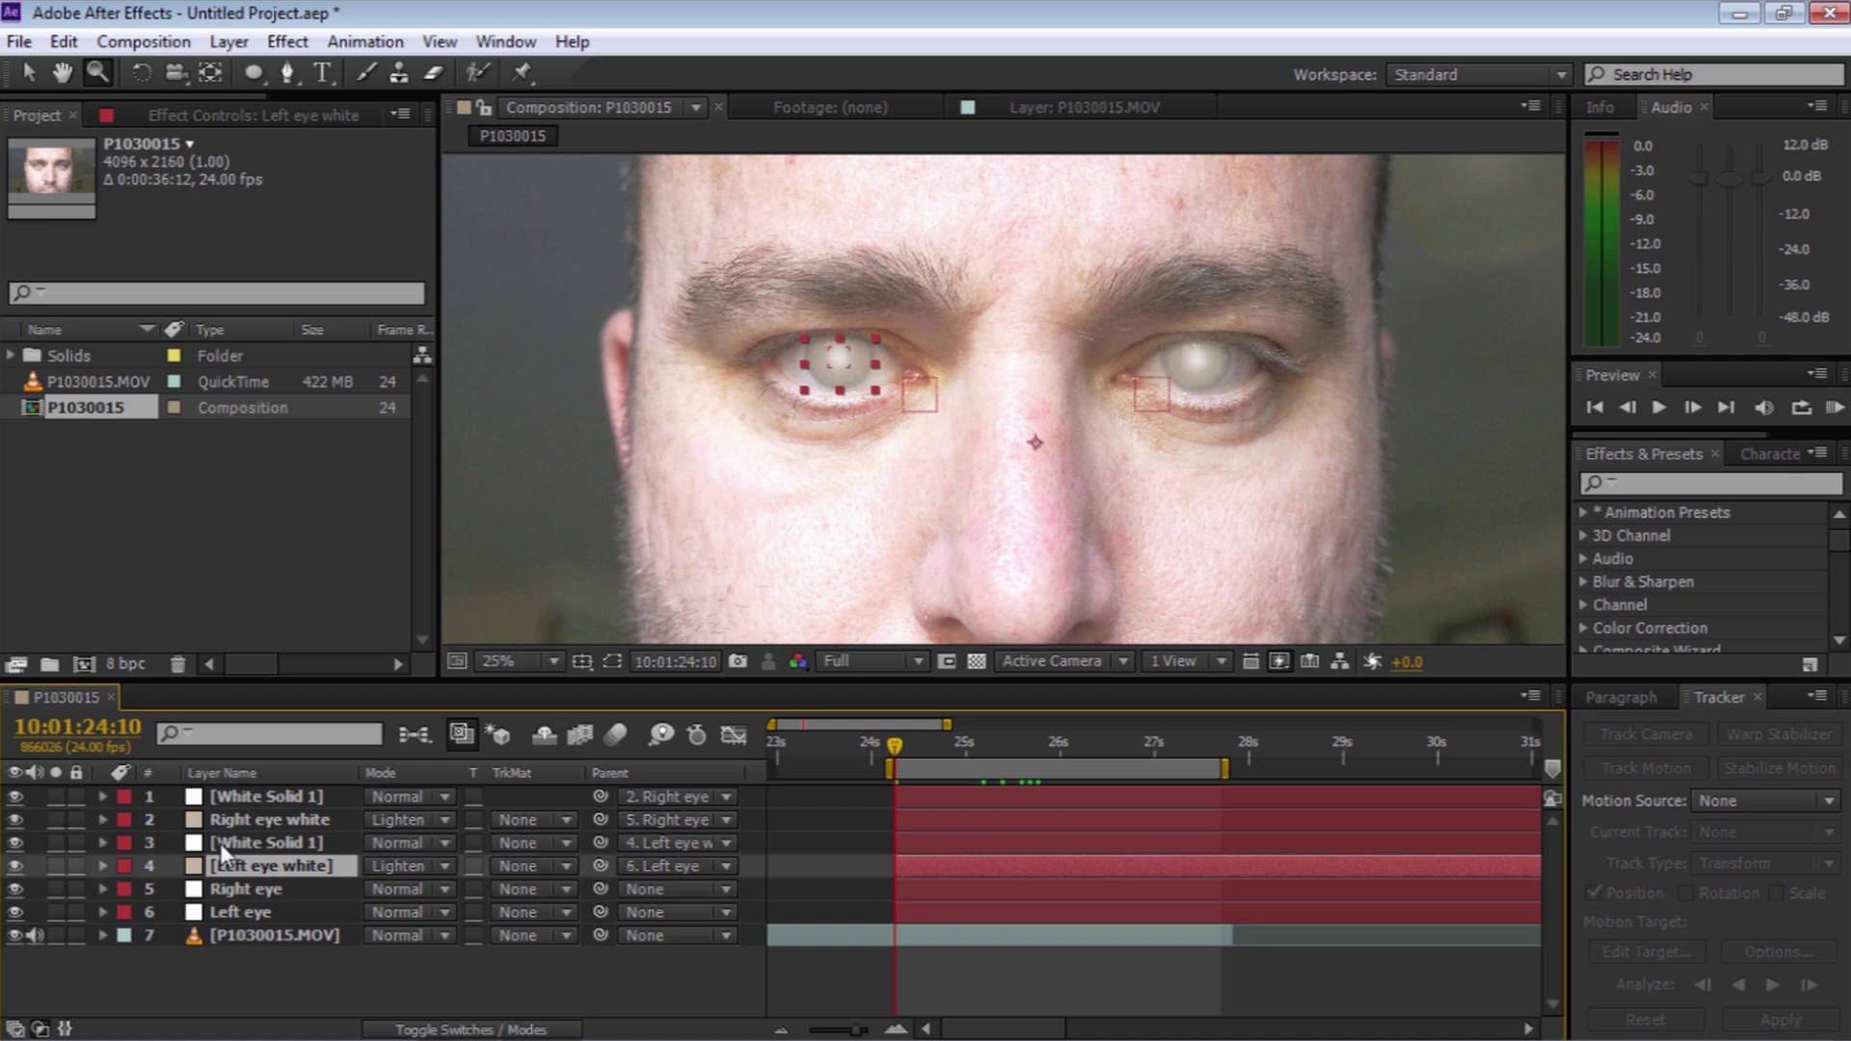
left_click(220, 843)
left_click(236, 861)
left_click(252, 817, "ctrl")
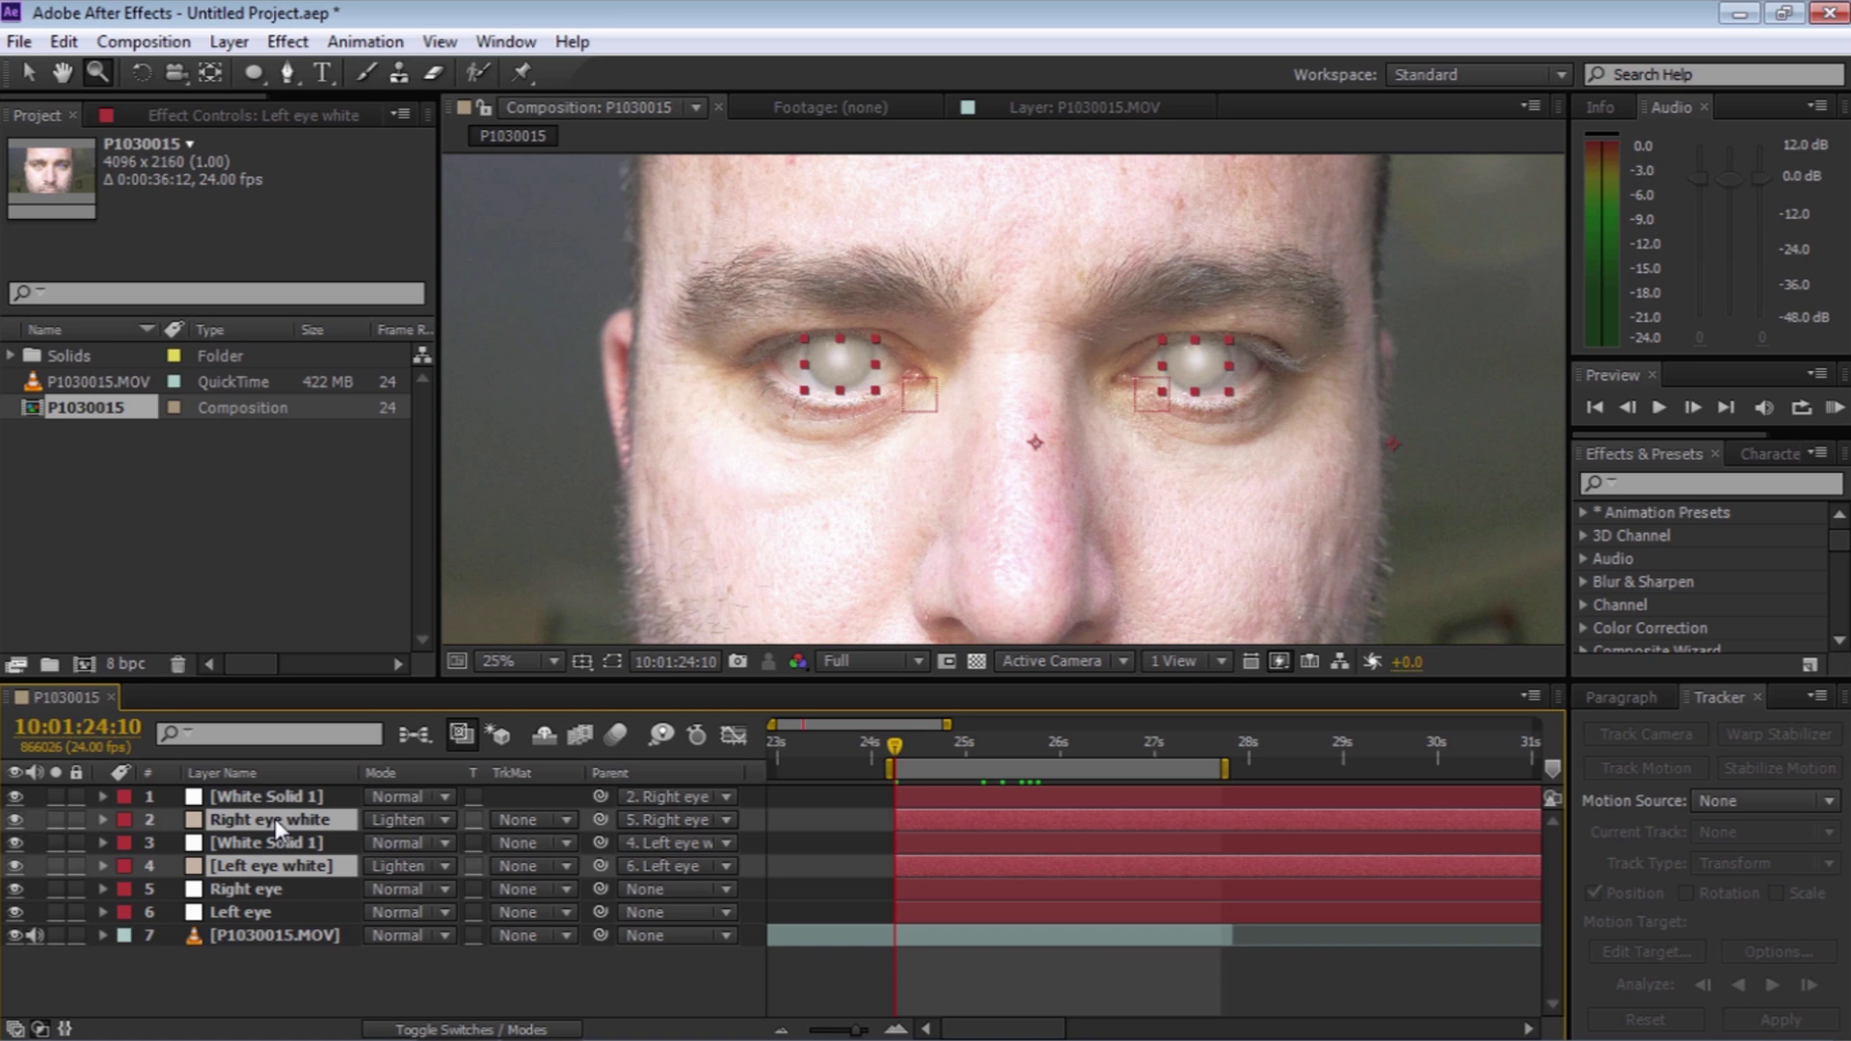
Keyframe both eye-white Opacities from 0% at 24:10 to 77% at 24:15
key("t")
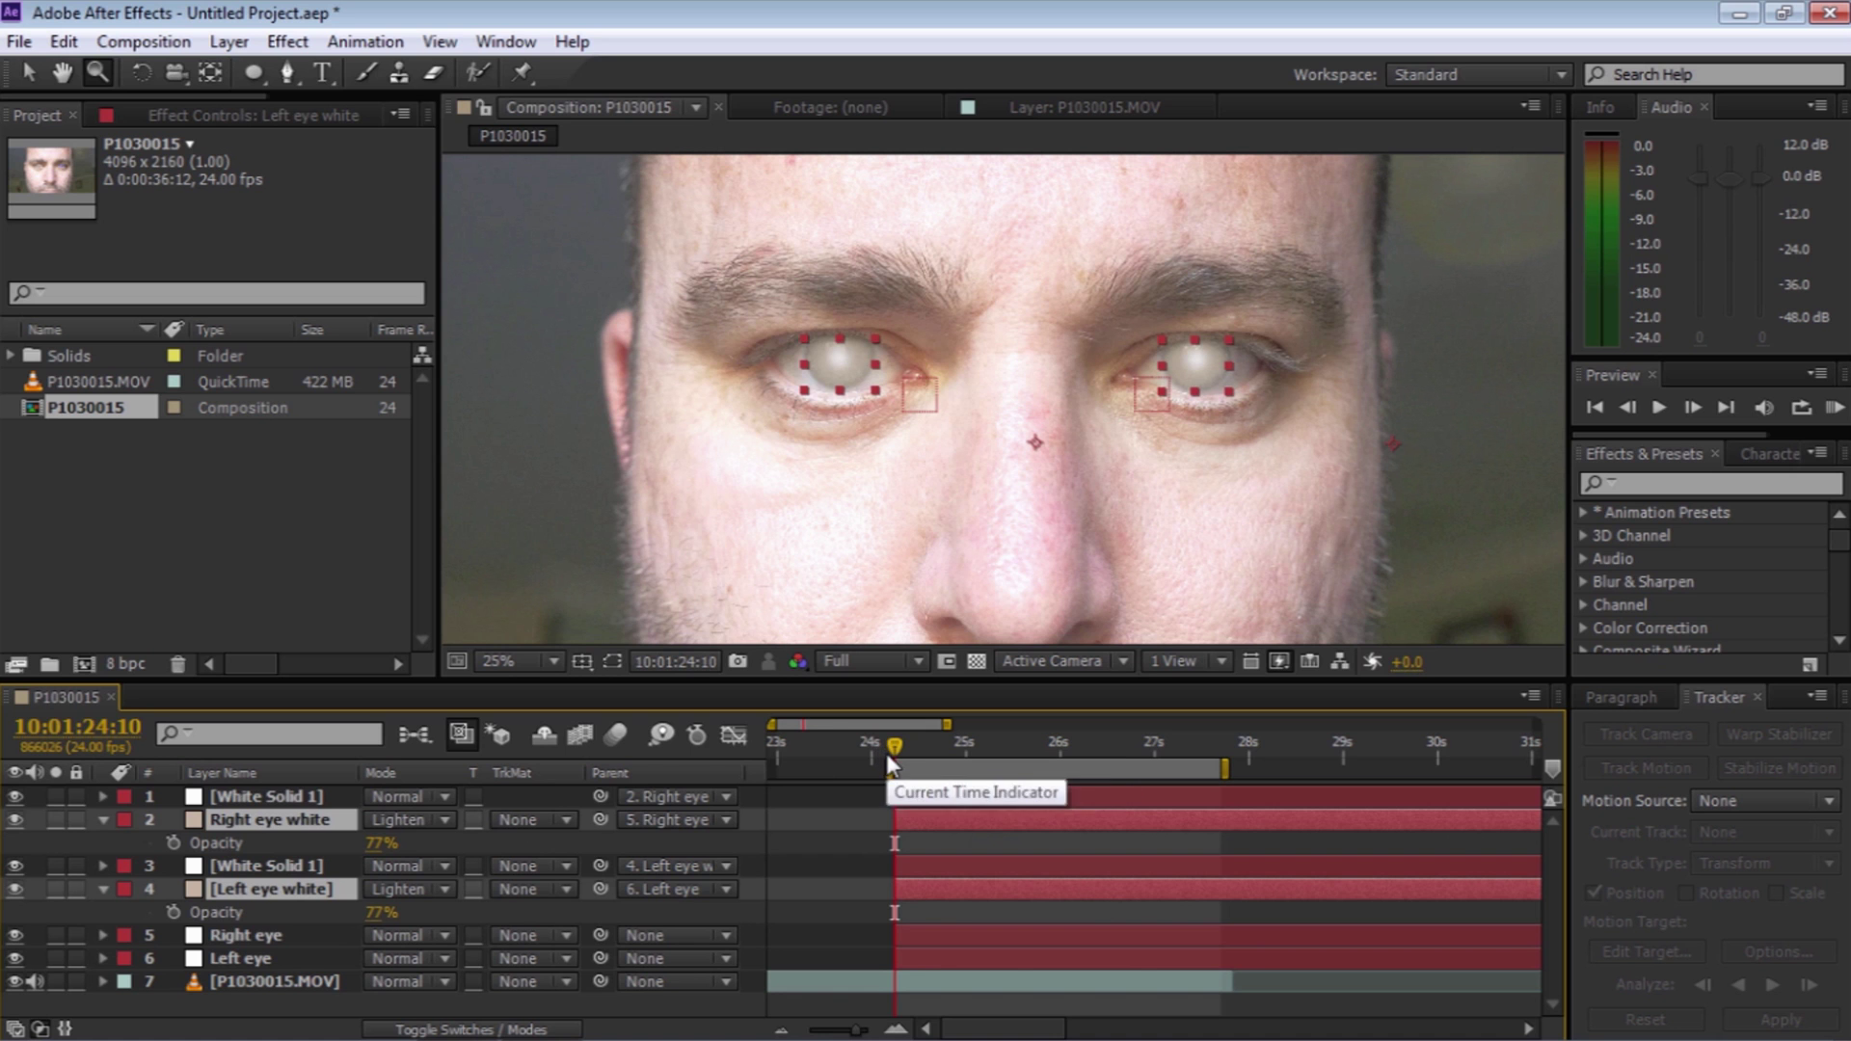
key("Page_Down")
key("Page_Down")
key("Page_Down")
key("Page_Down")
key("Page_Down")
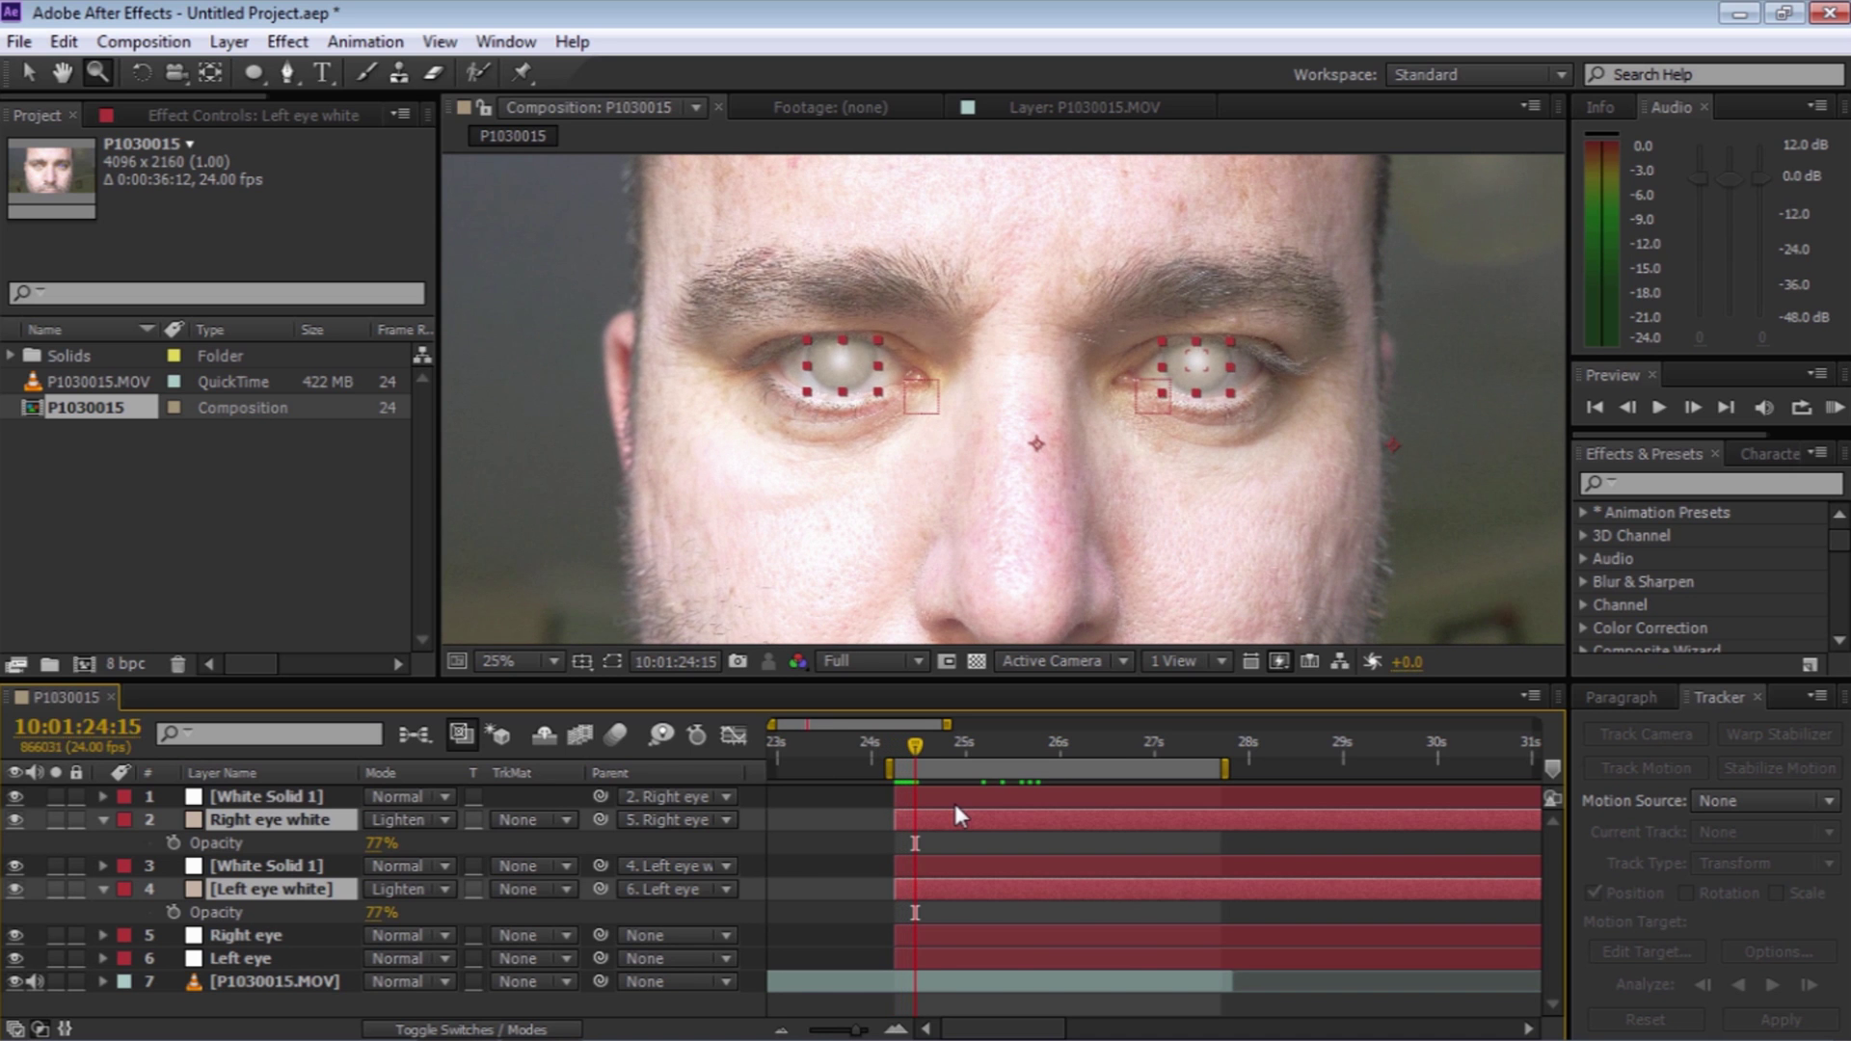
left_click(173, 843)
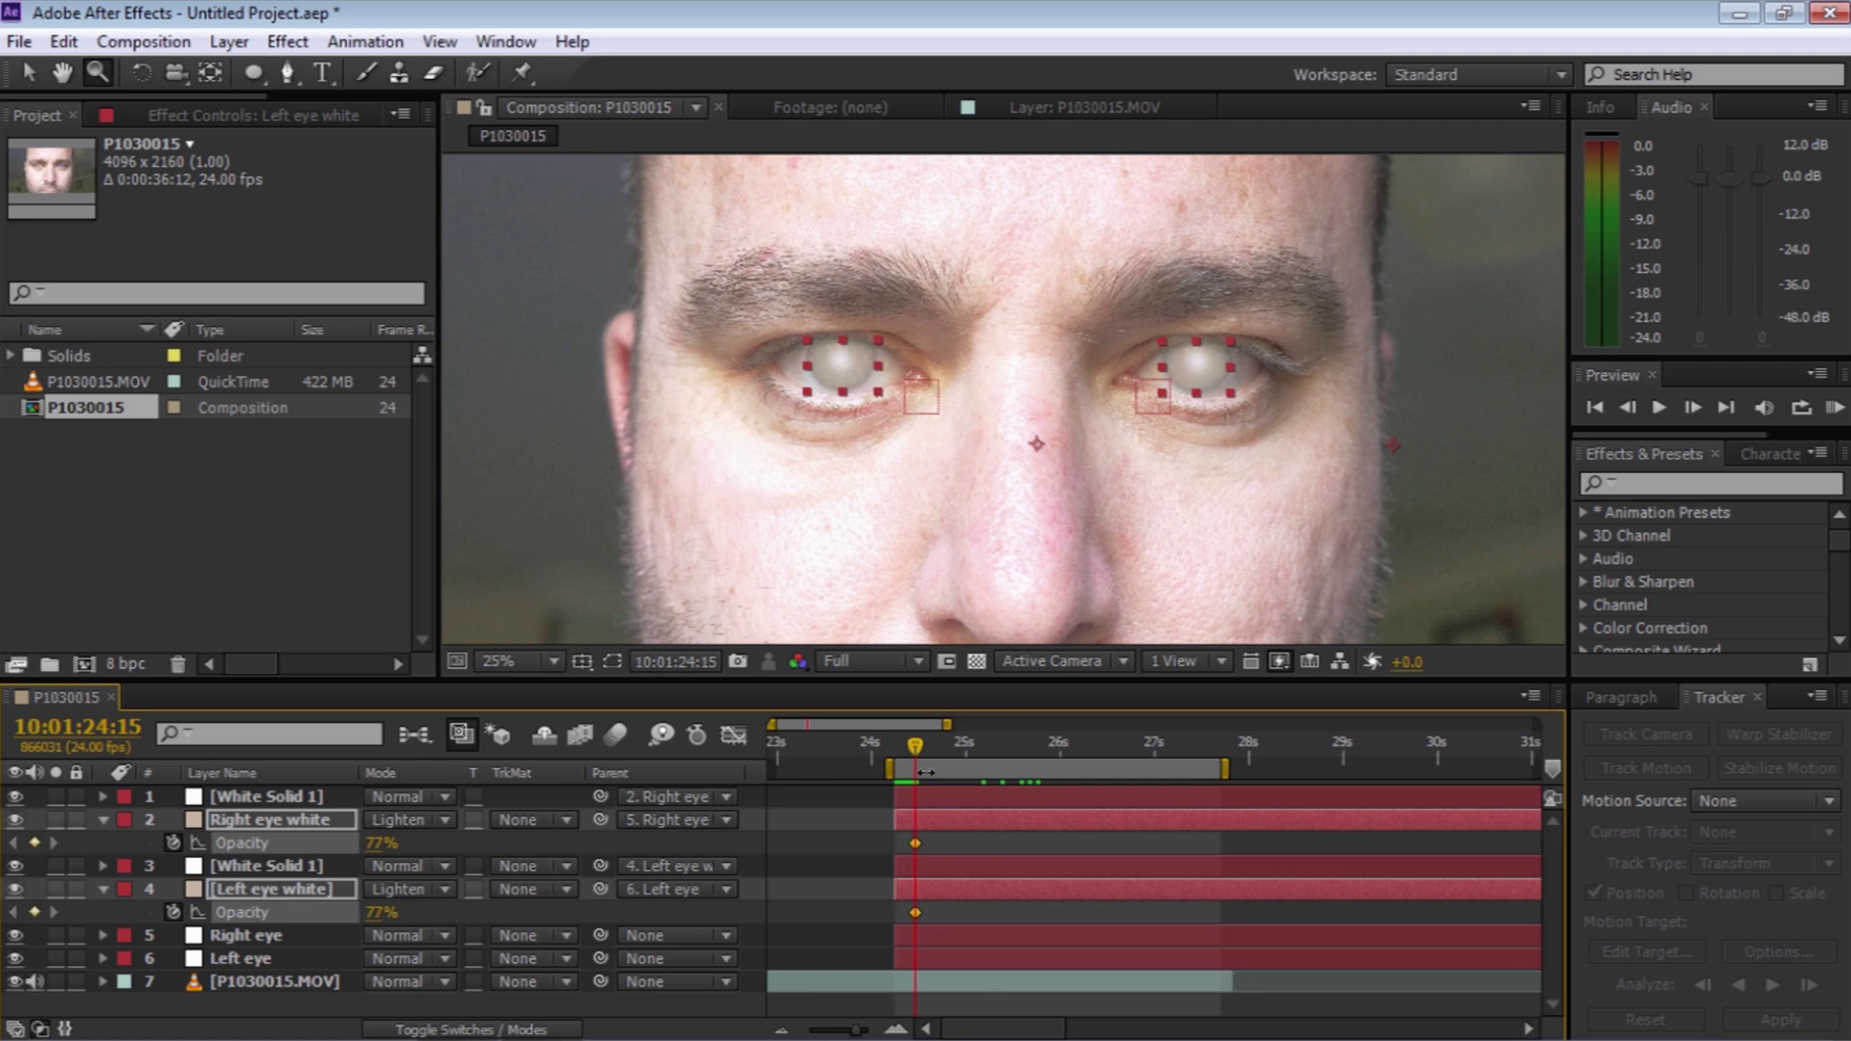
left_click_drag(916, 749, 898, 749)
left_click_drag(378, 842, 147, 848)
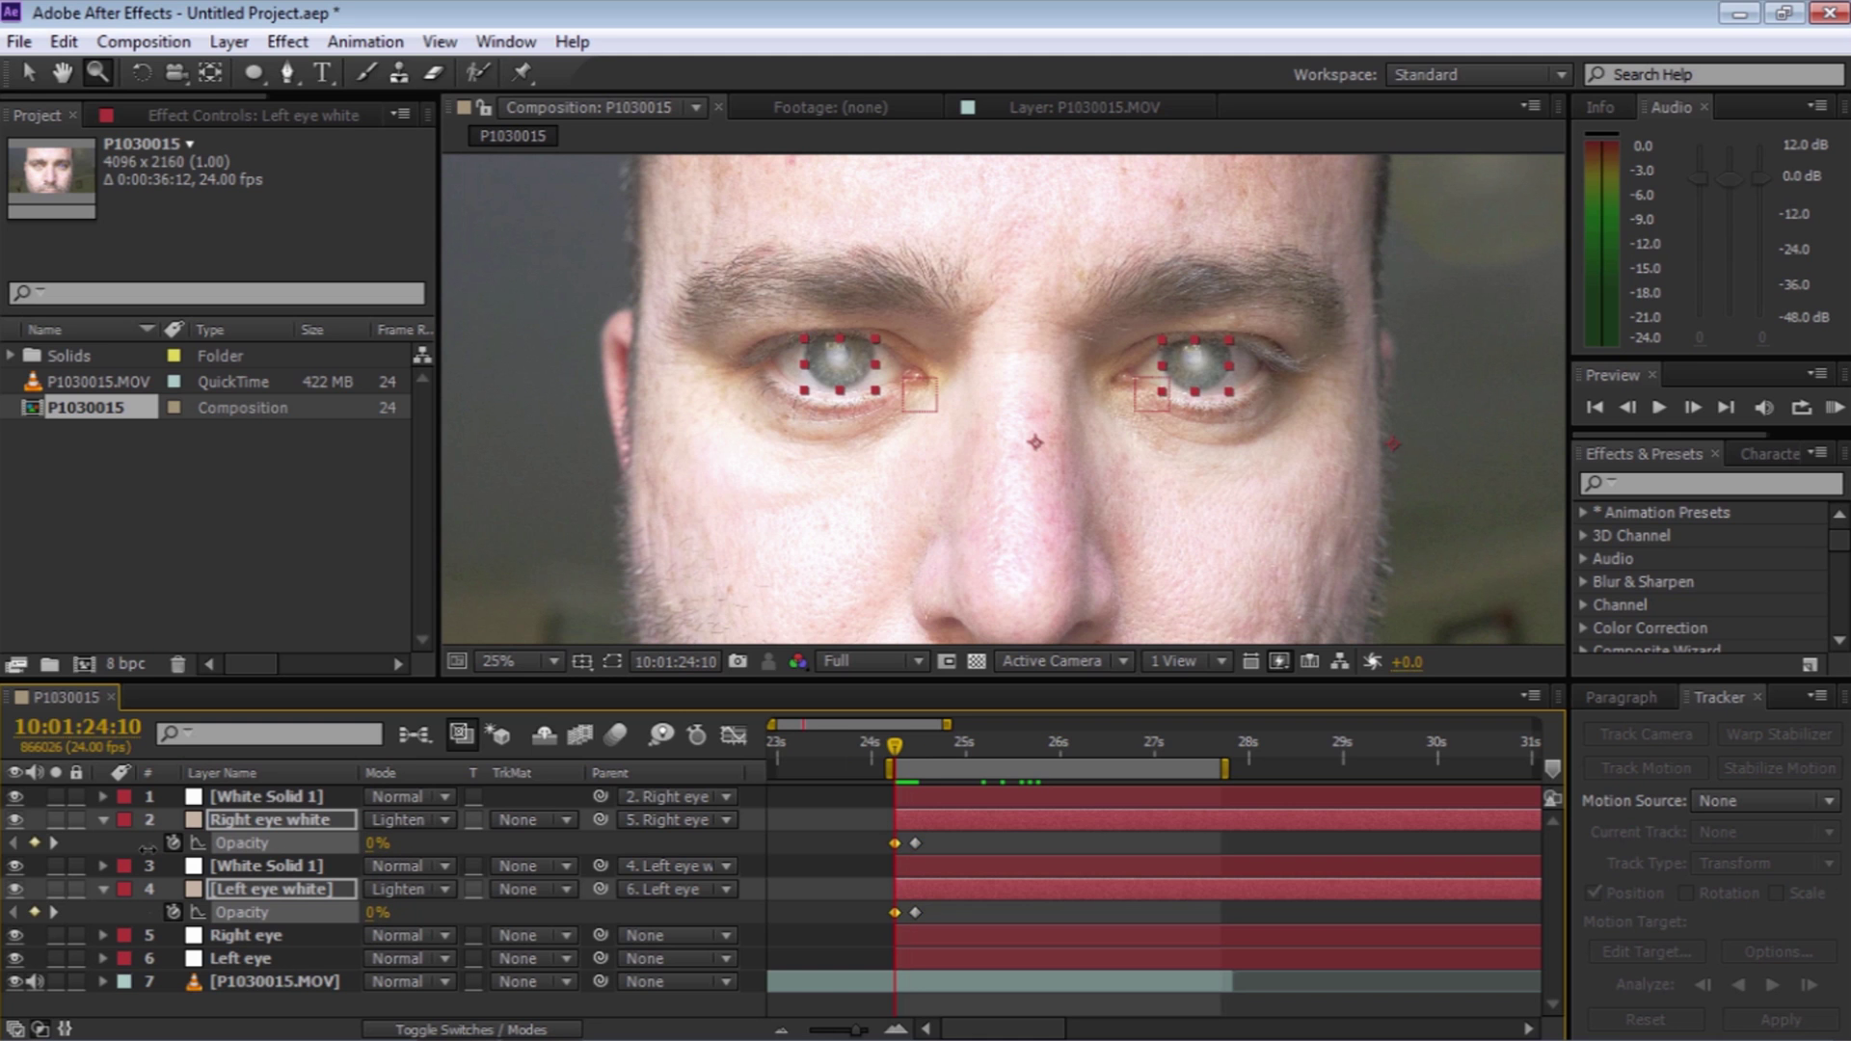
Select both White Solid 1 layers at 24:15 and reveal their Opacity with T
left_click(270, 796)
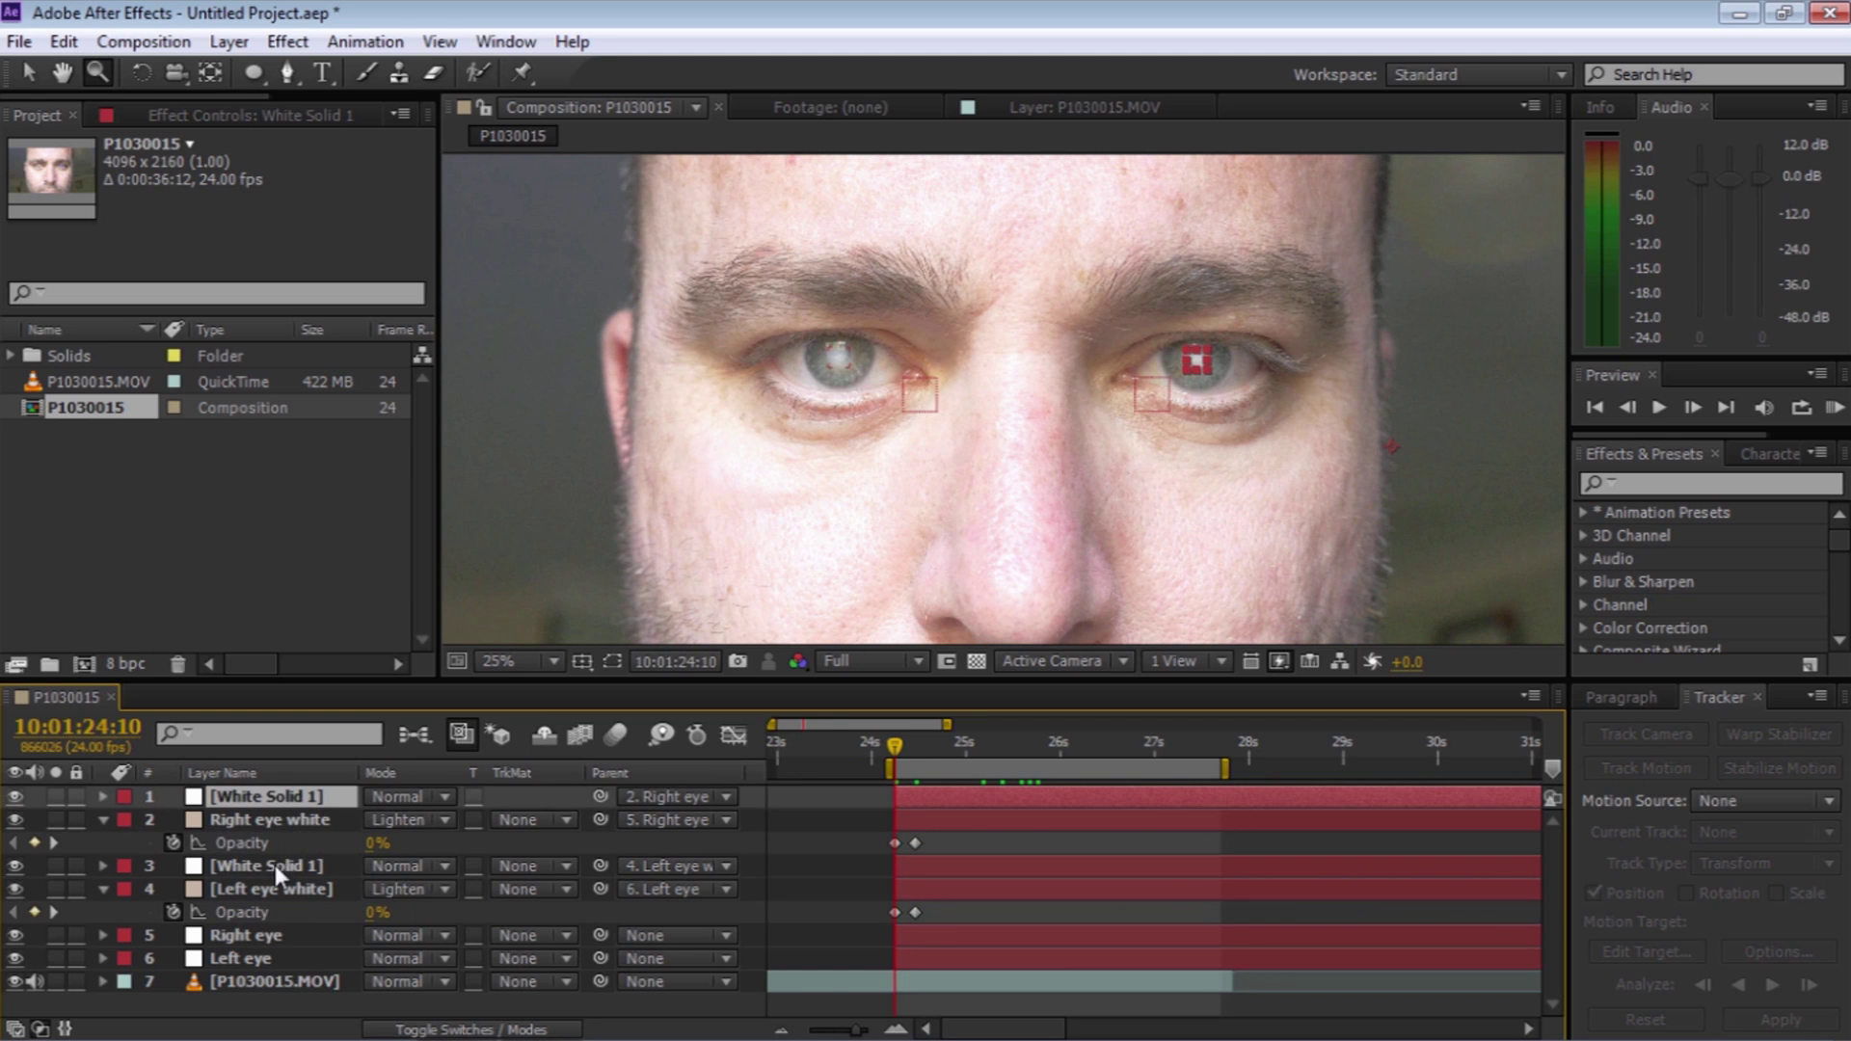
left_click(275, 865, "ctrl")
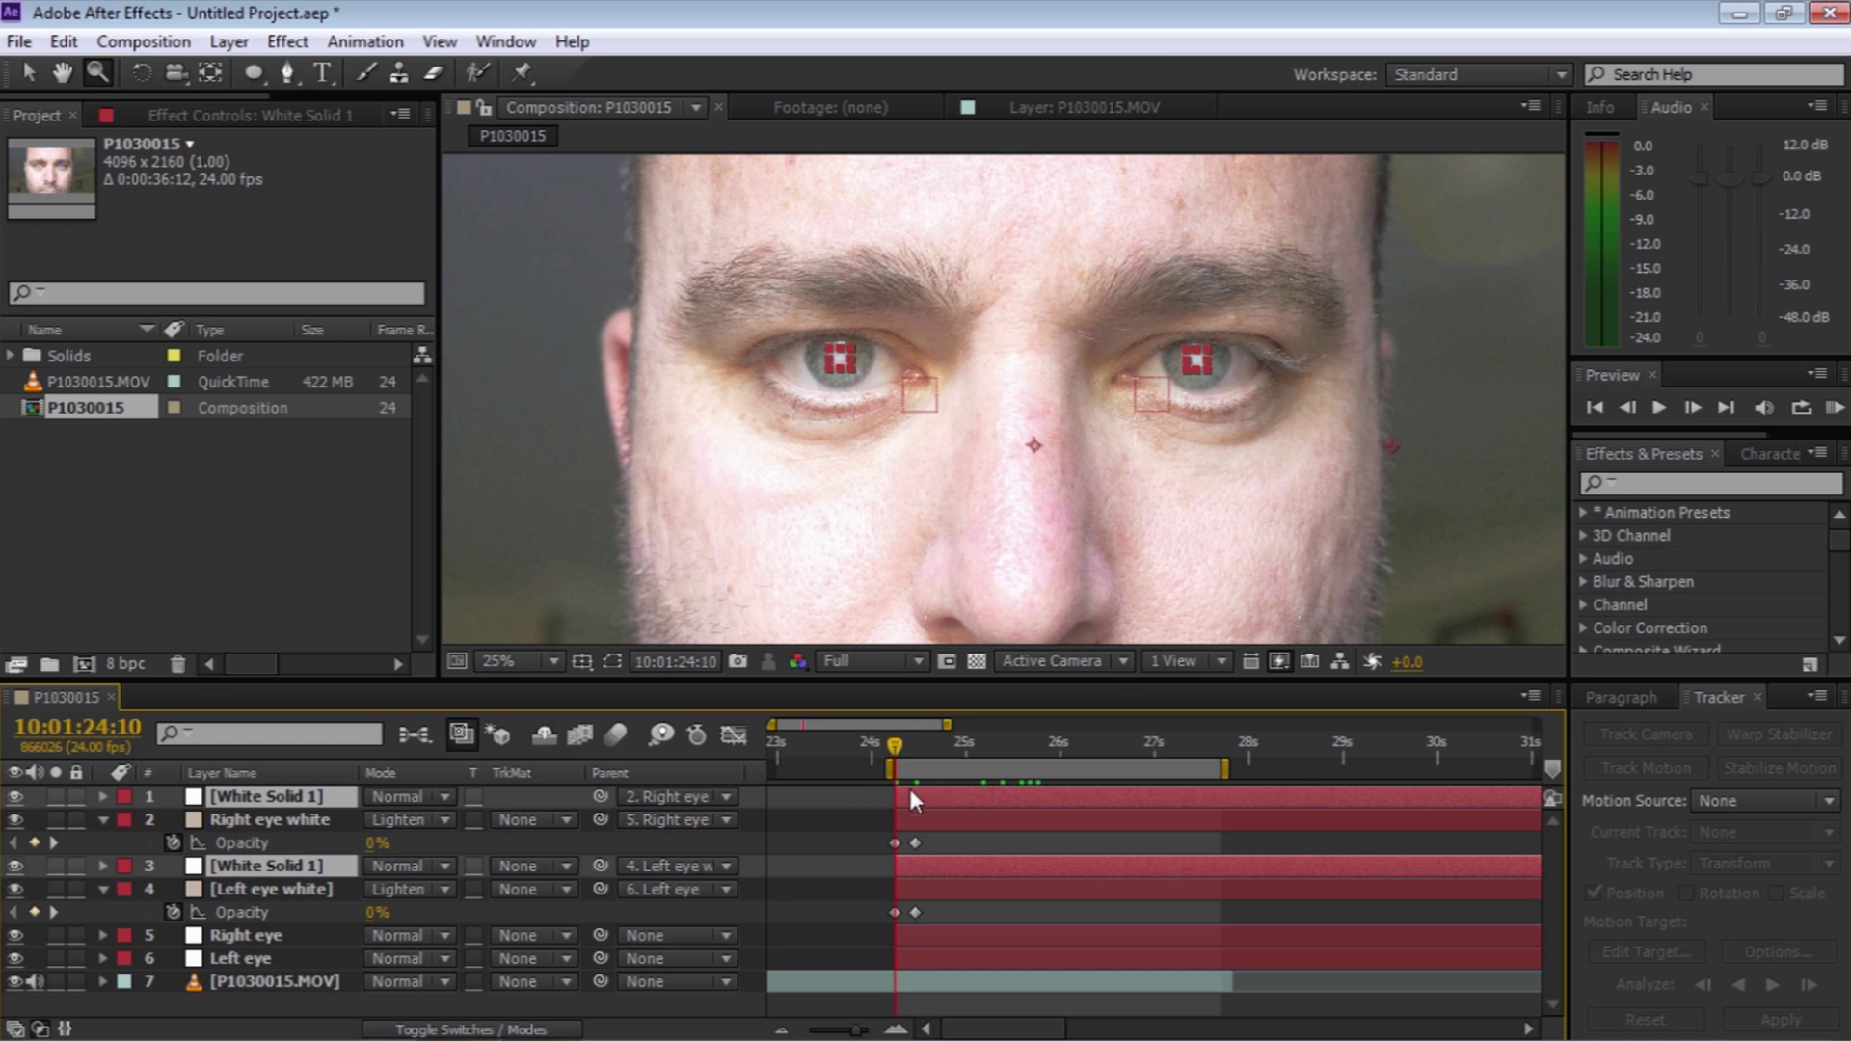
left_click_drag(896, 741, 912, 747)
left_click(914, 842)
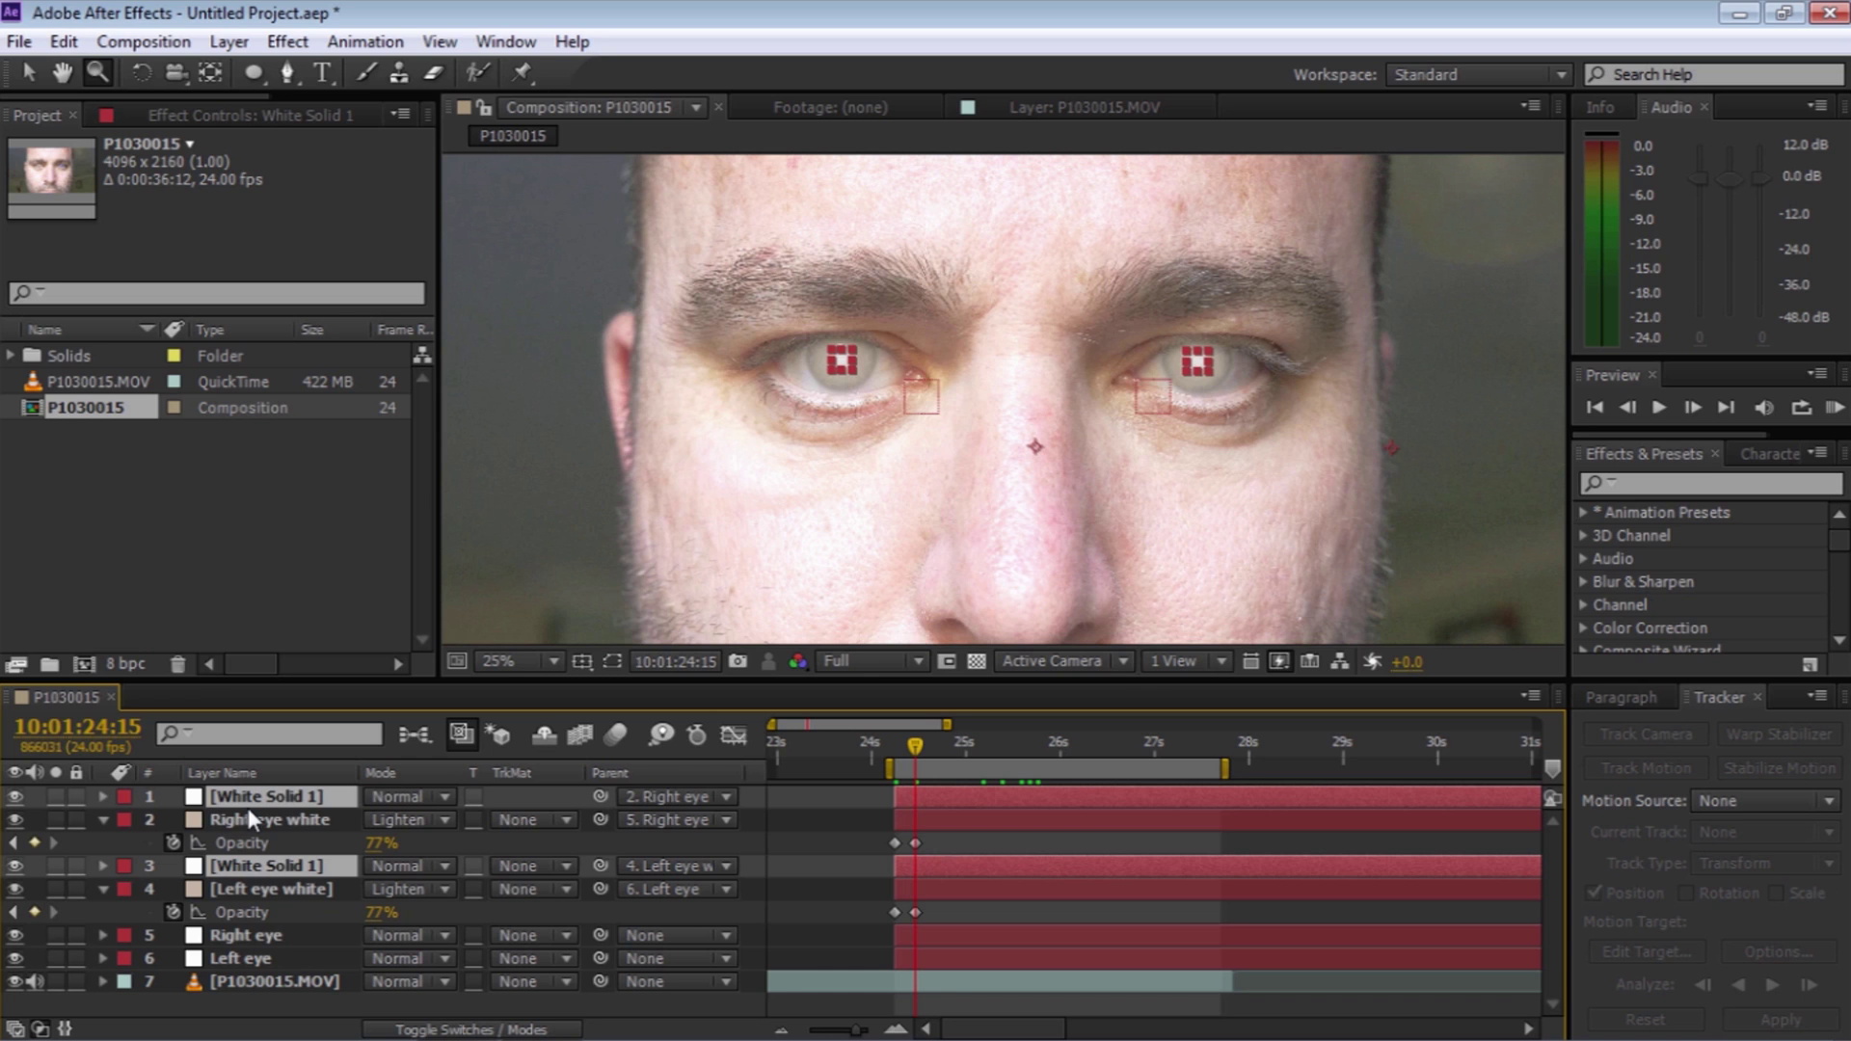
key("t")
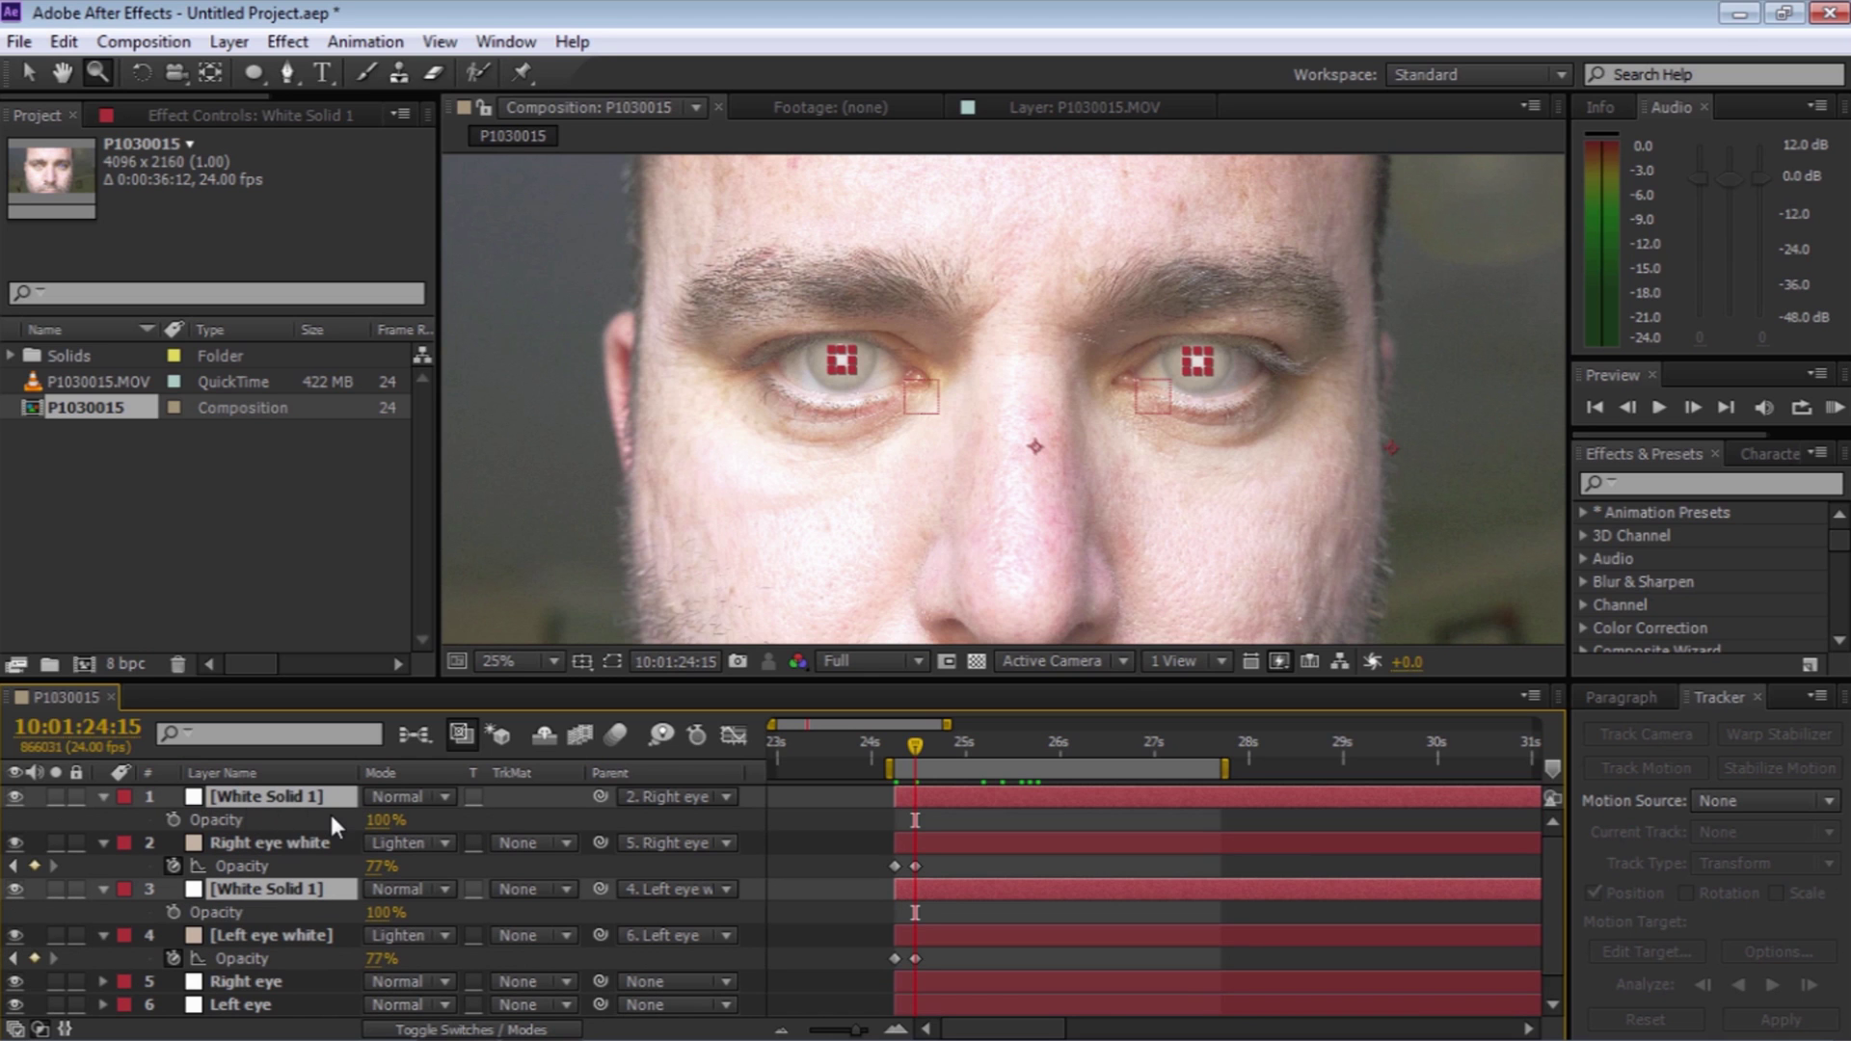
Keyframe both White Solid 1 Opacities from 0% at 24:10 to 100% at 24:15
left_click(236, 819)
left_click(174, 819)
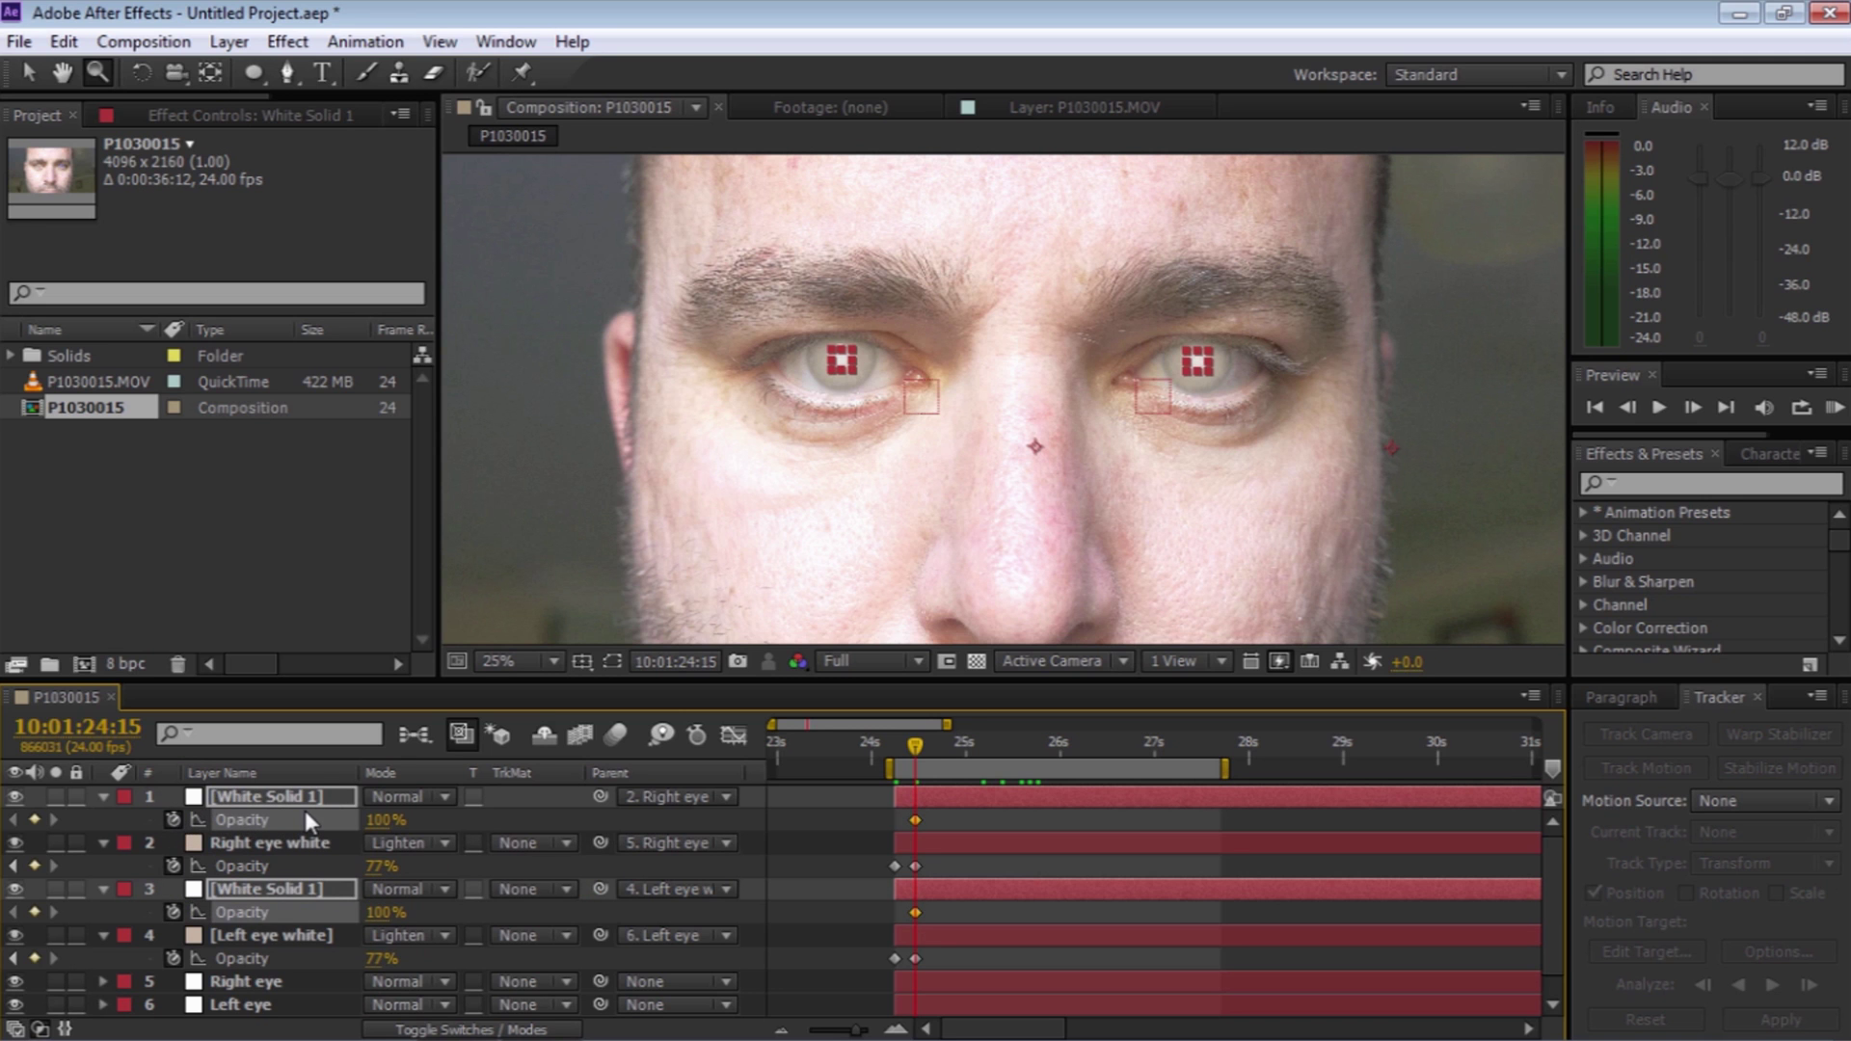
left_click_drag(916, 746, 894, 748)
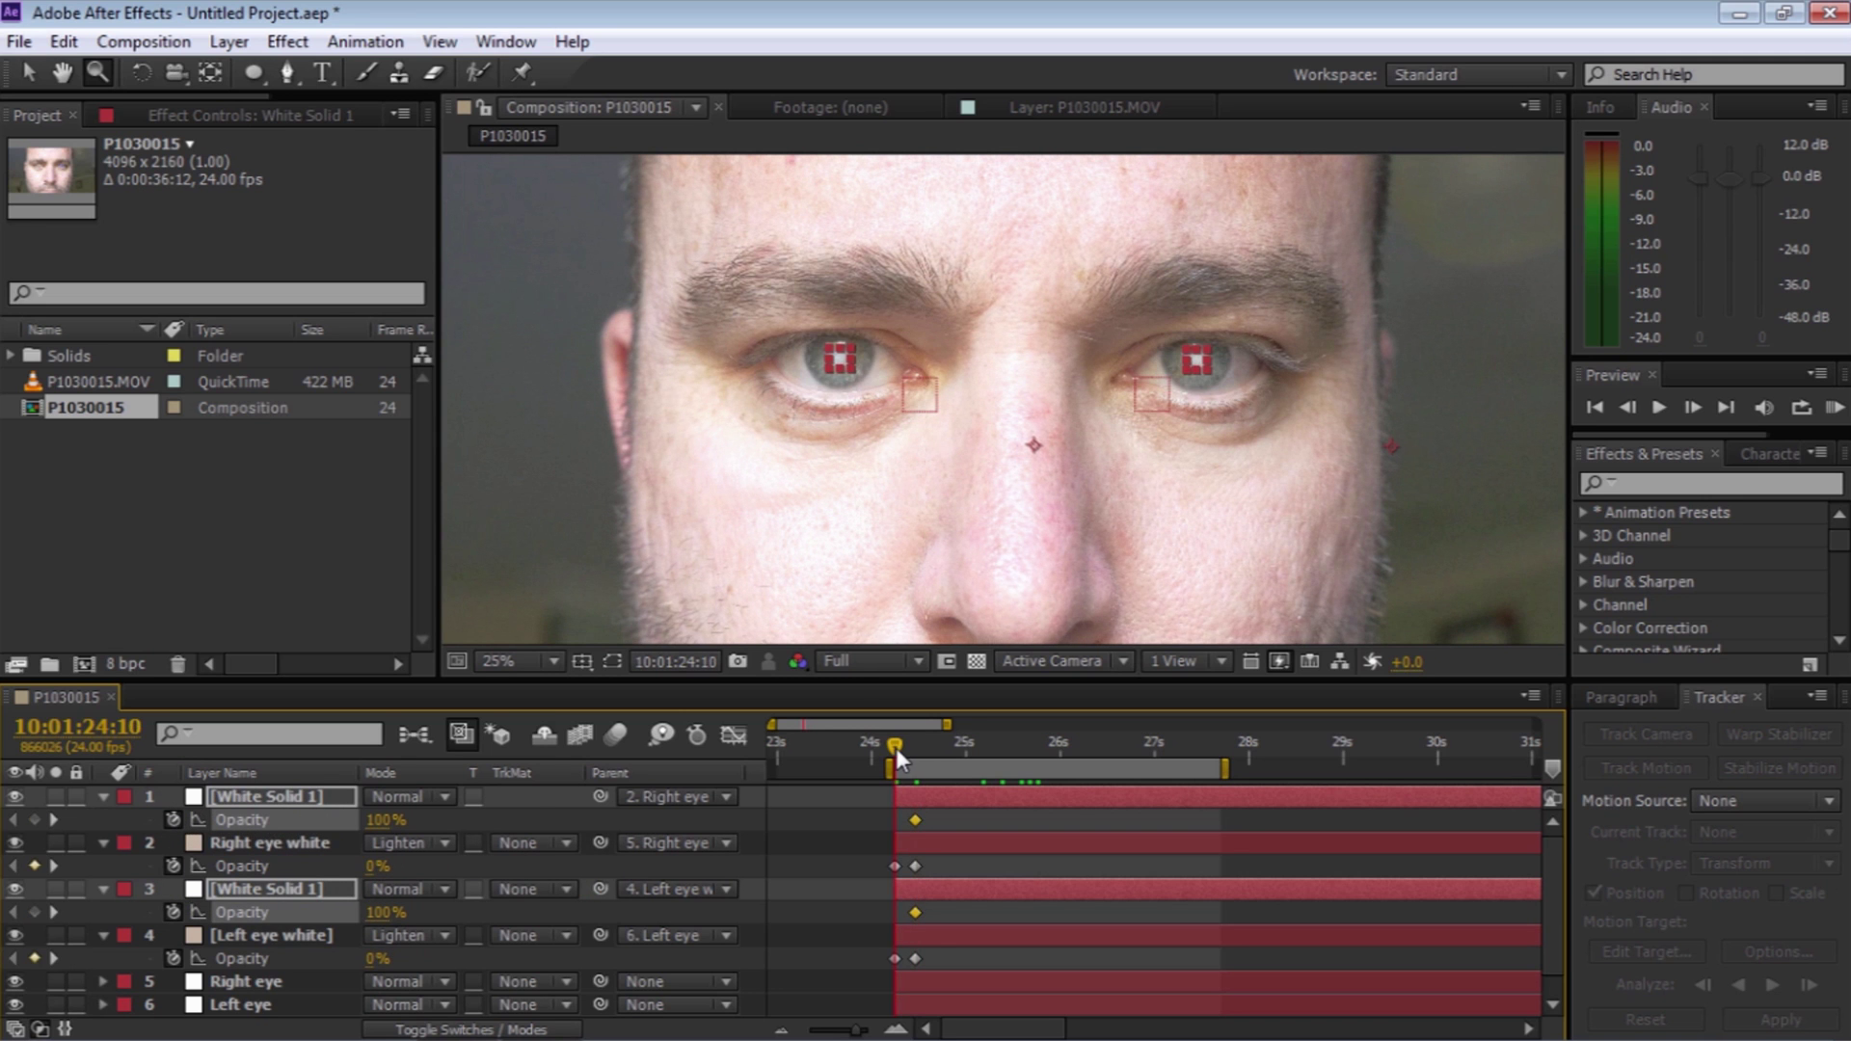
left_click_drag(384, 820, 241, 819)
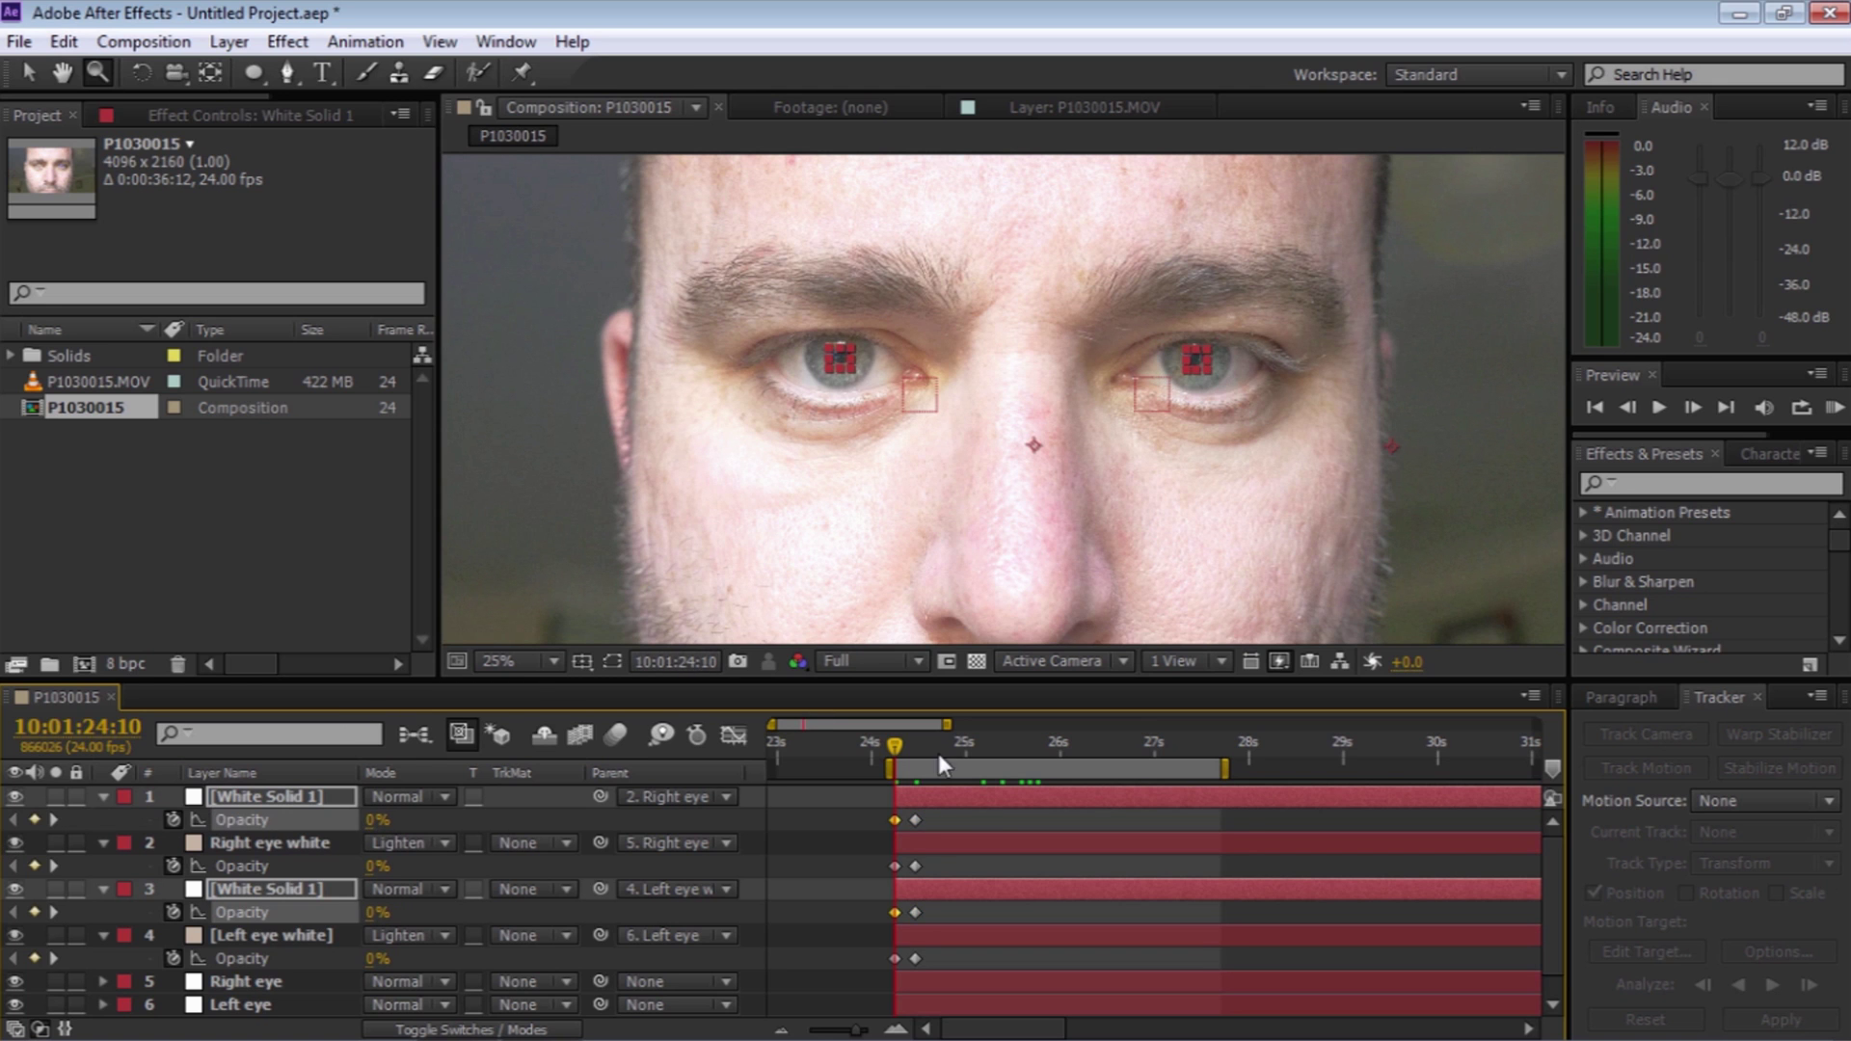
Clear the layer selection and preview the eye fade-in, stopping at 25:10
key("v")
left_click(720, 529)
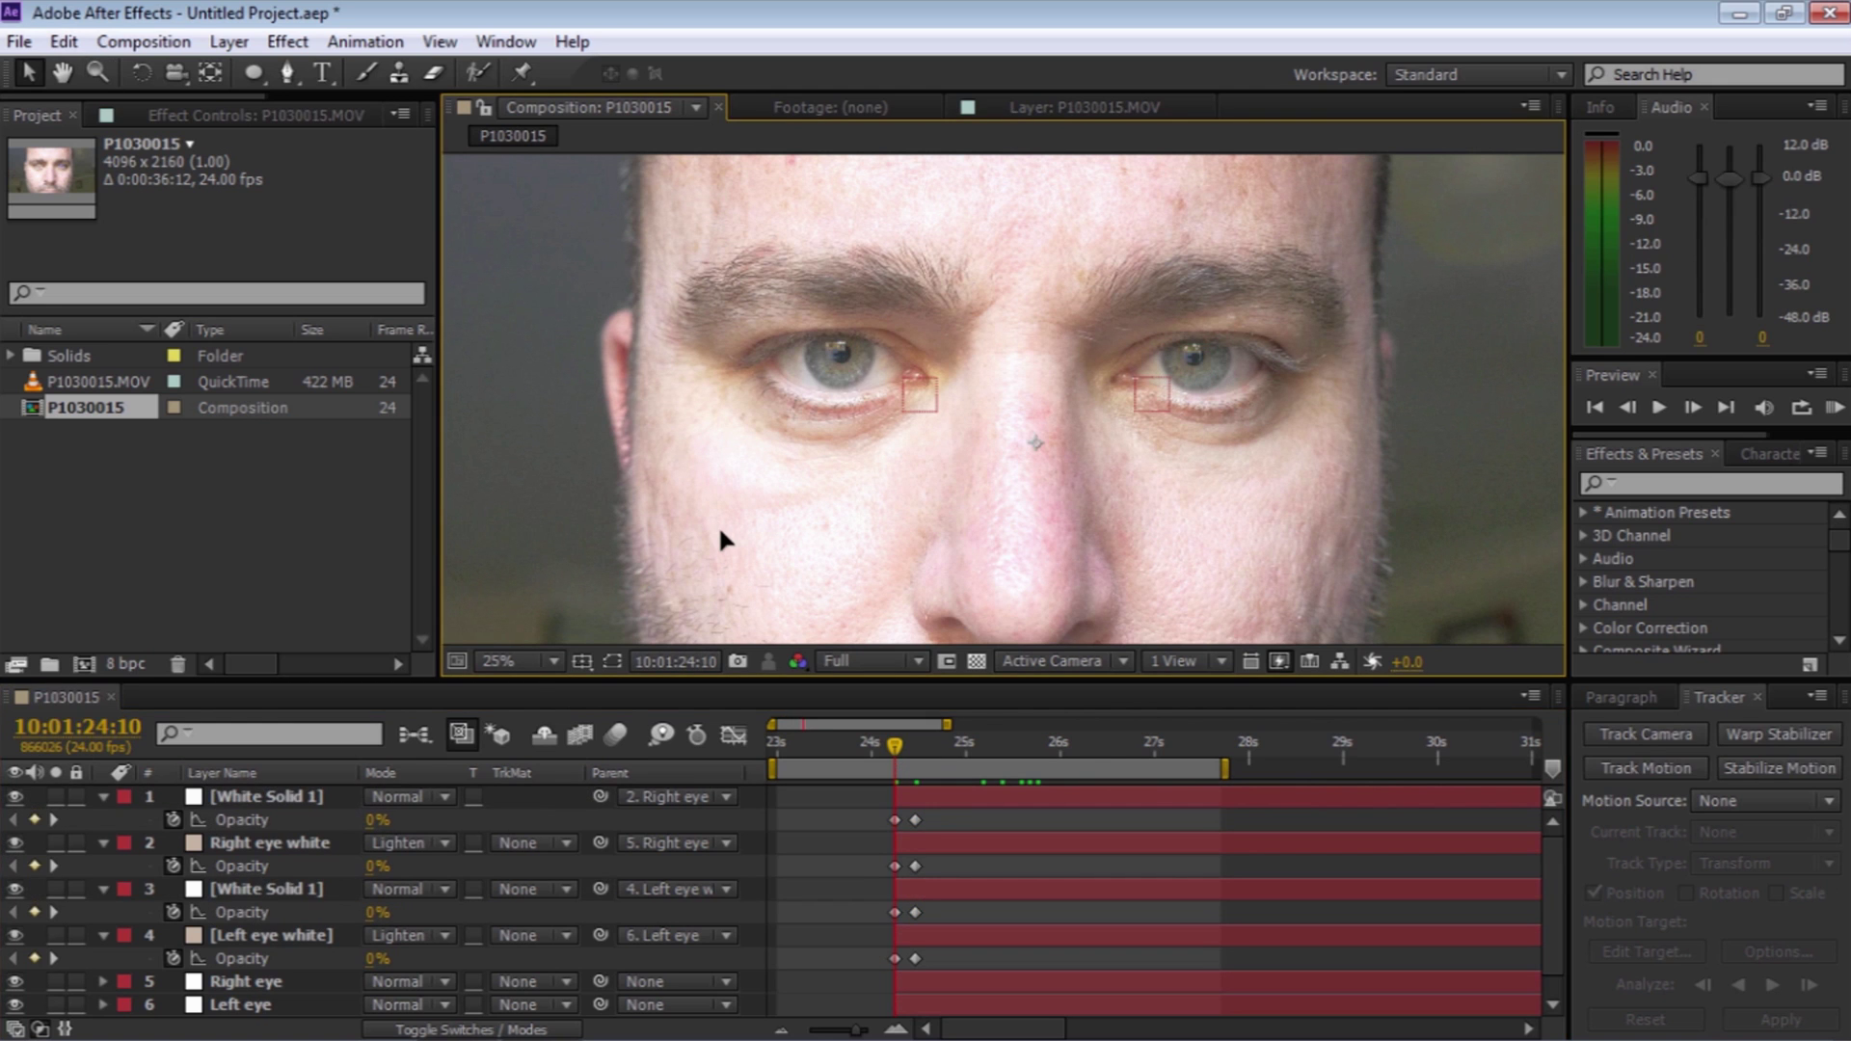
key("space")
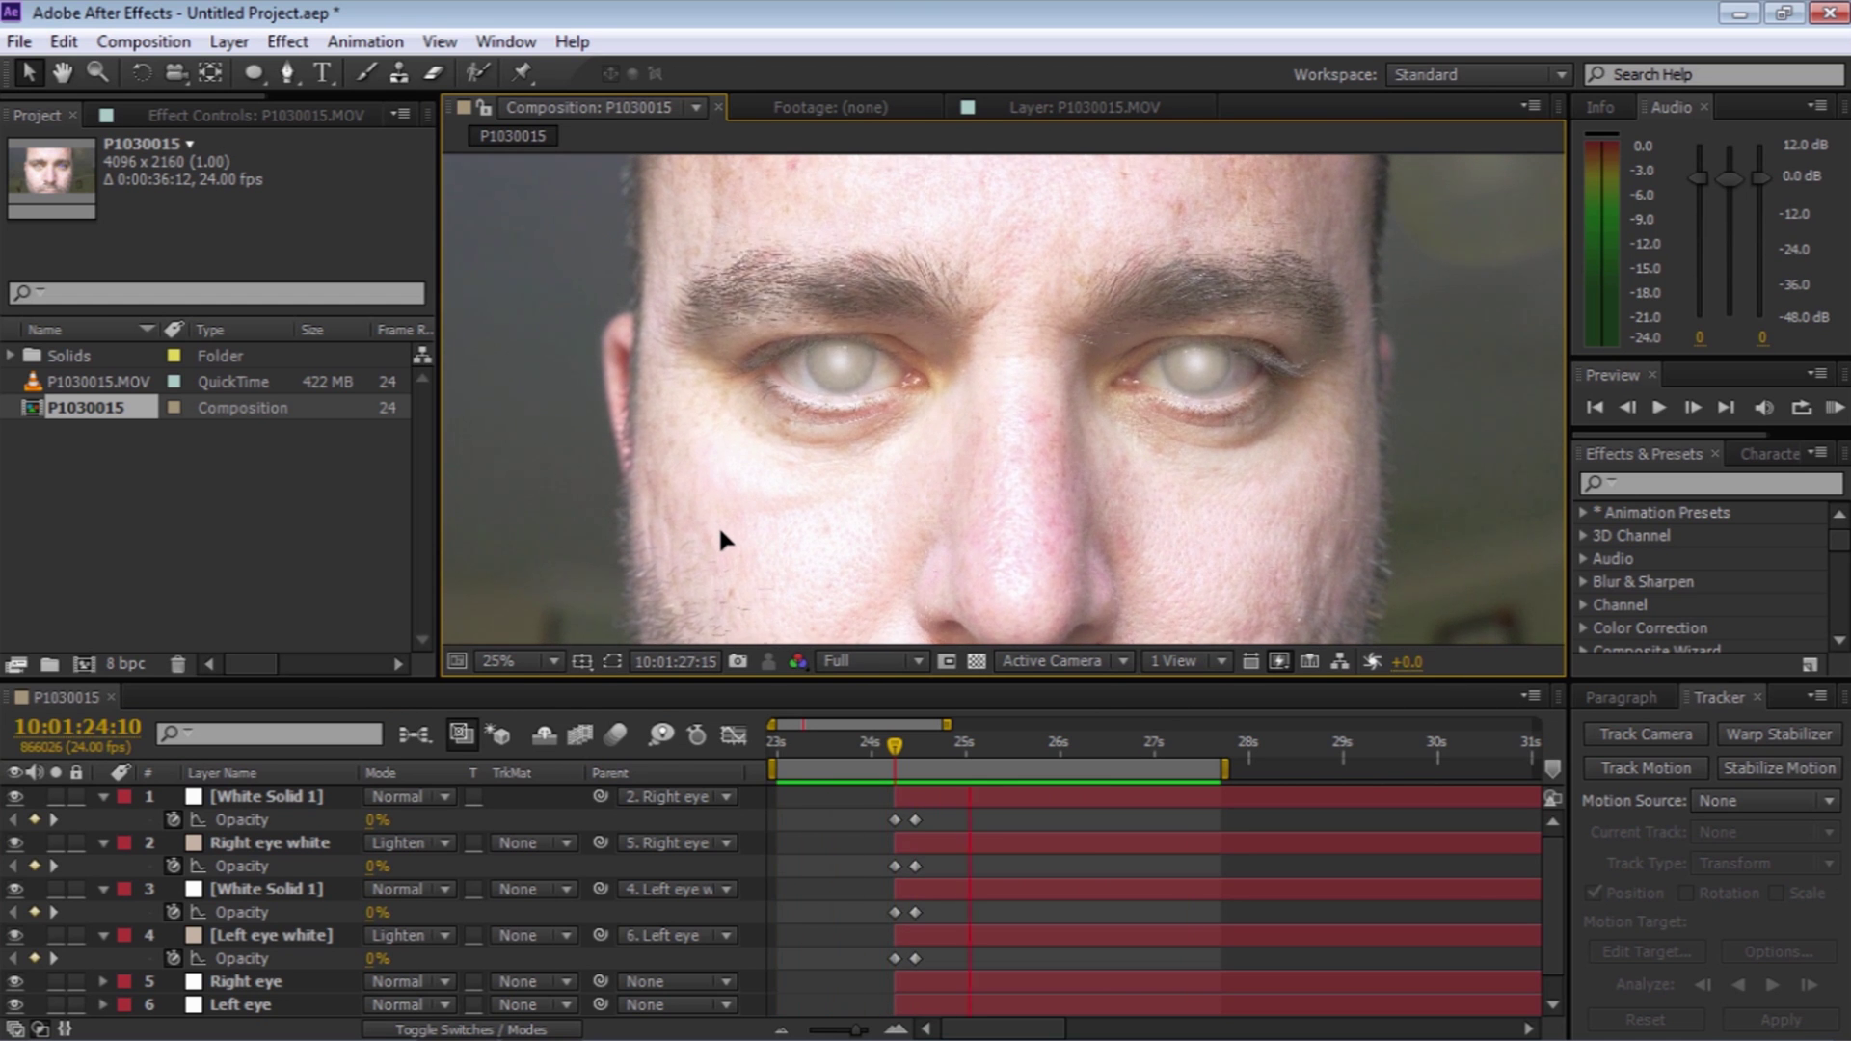
key("space")
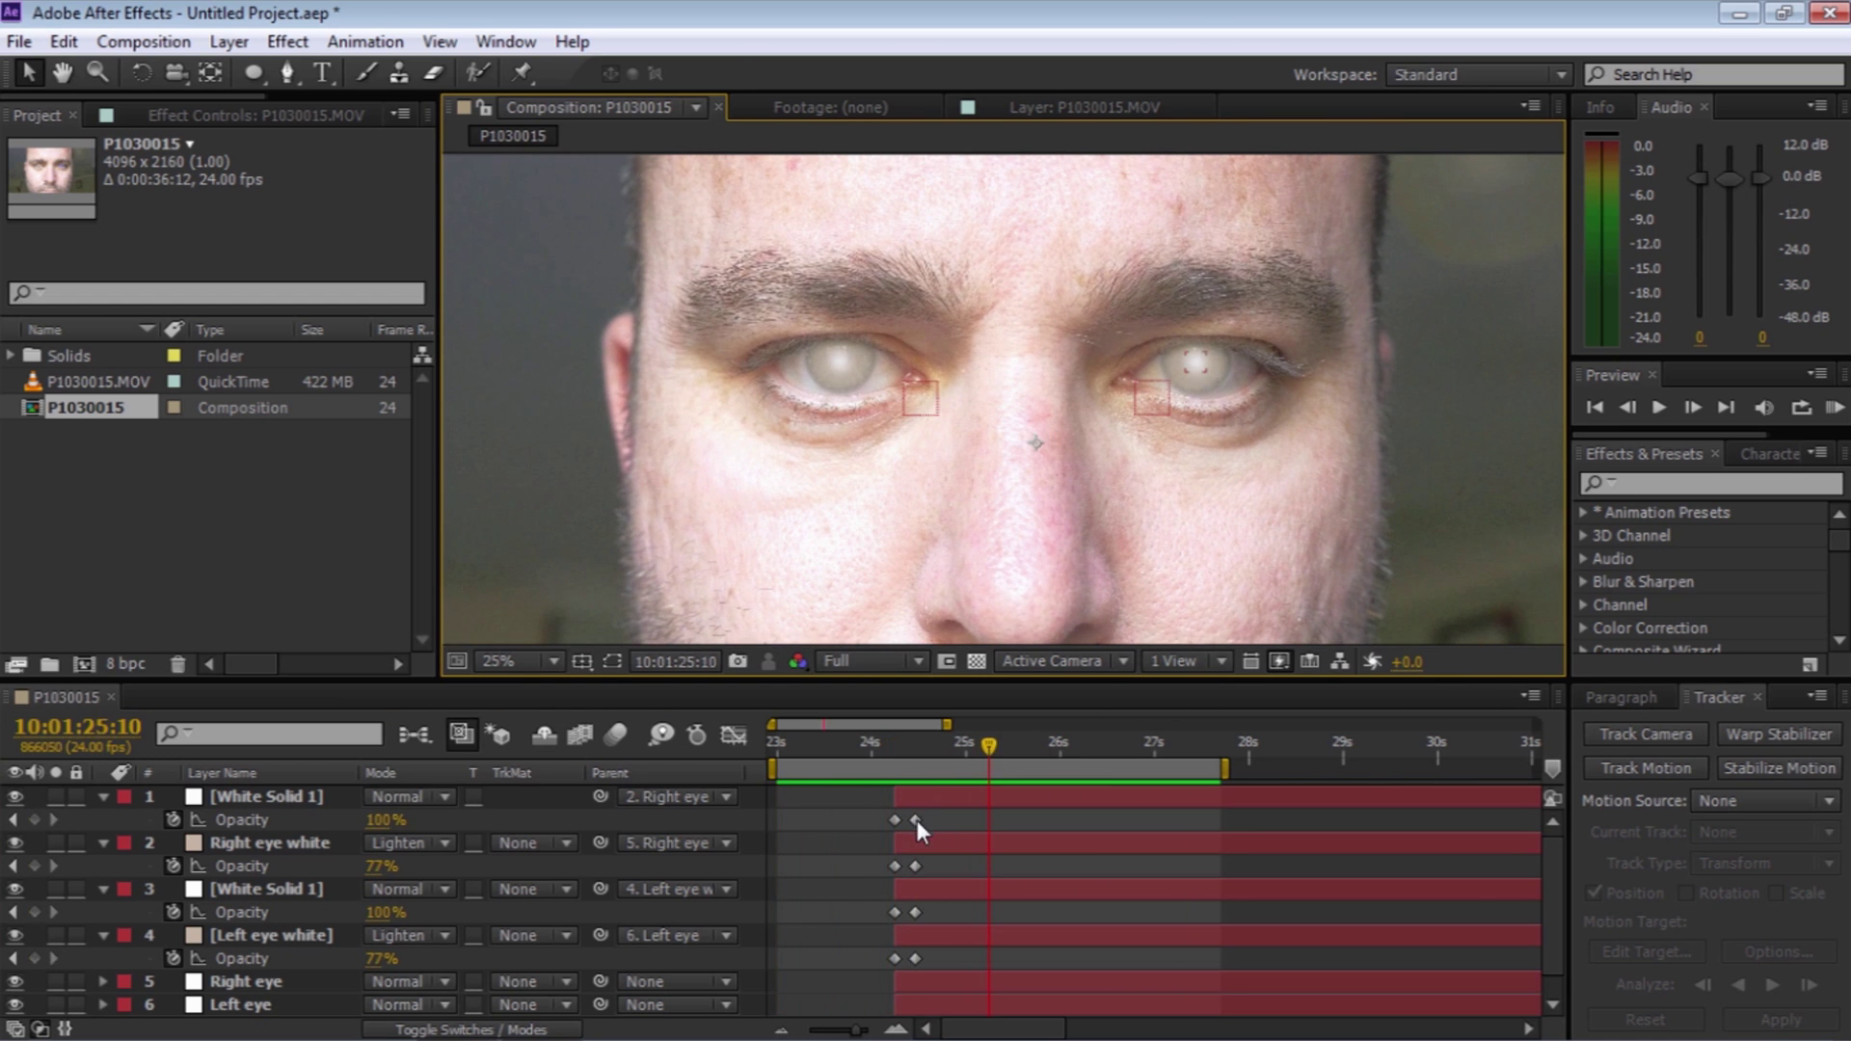
Move the four end opacity keyframes to 25:10 and preview the slower fade
left_click(917, 819)
left_click(916, 866)
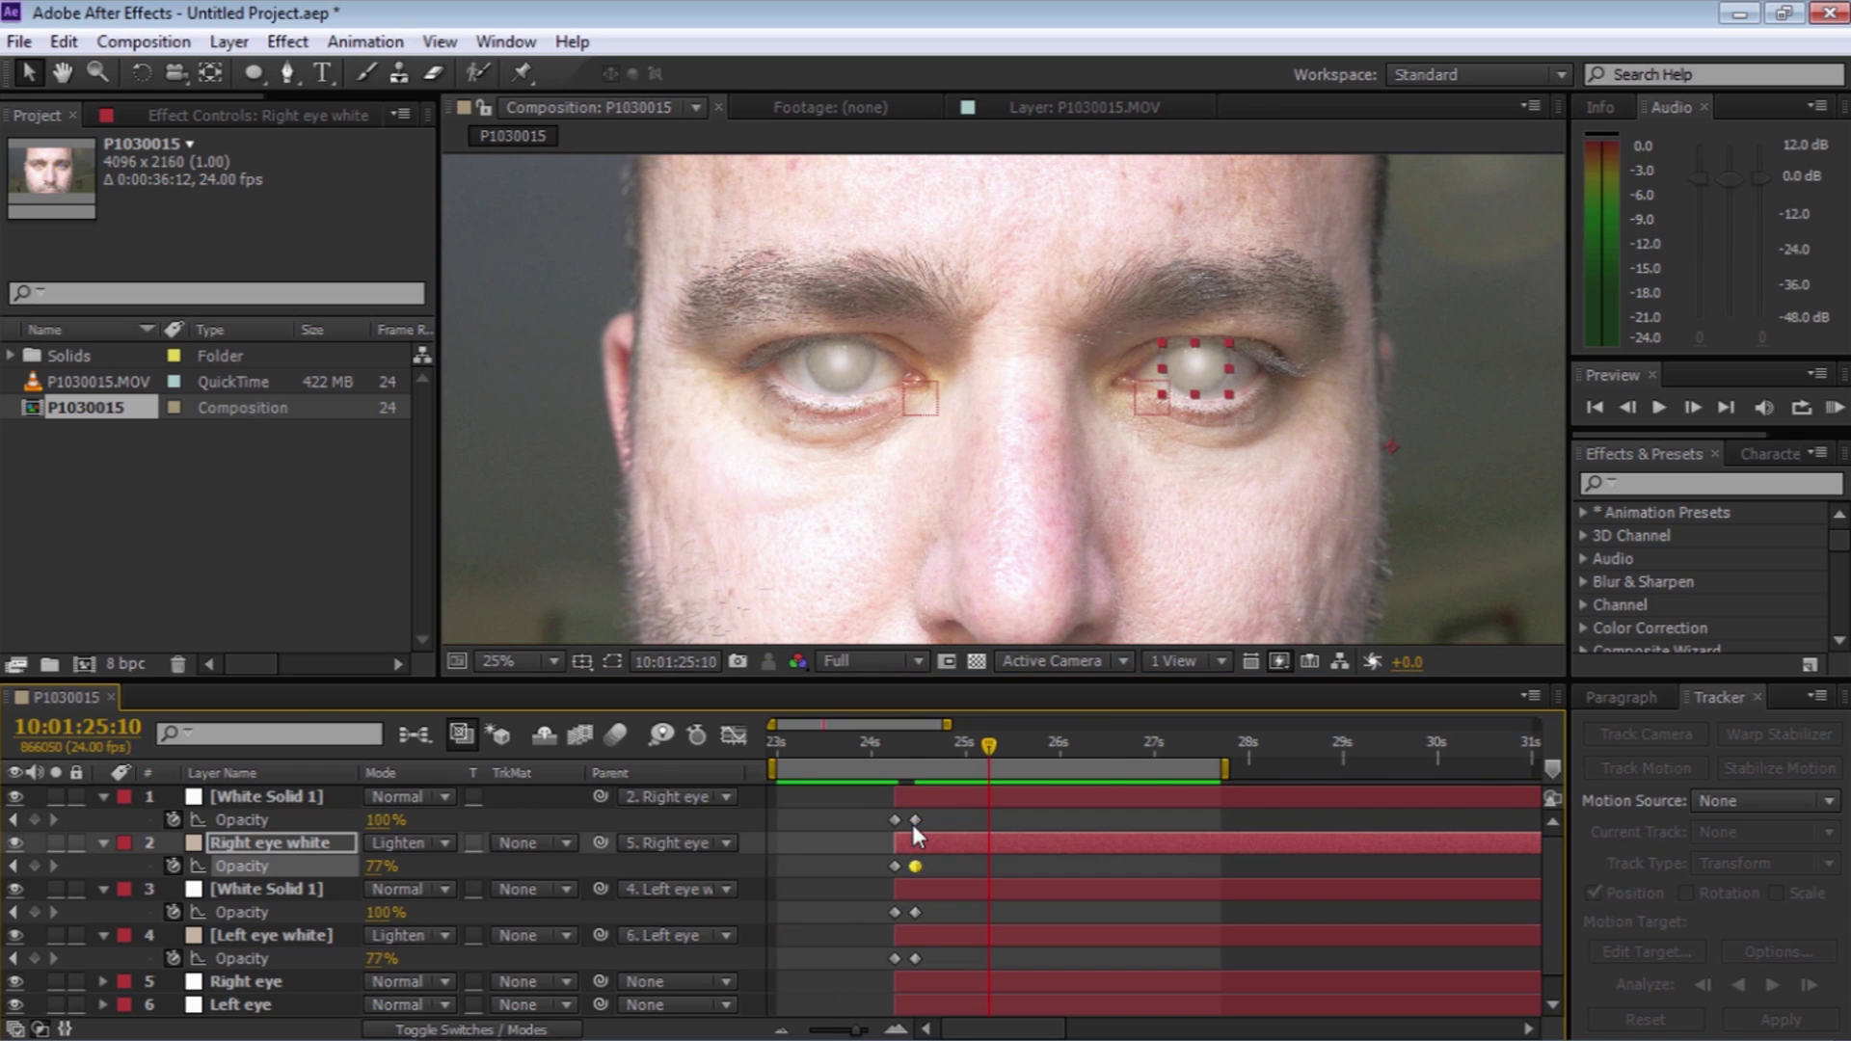
left_click(916, 819, "shift")
left_click(914, 912, "shift")
left_click(915, 959, "shift")
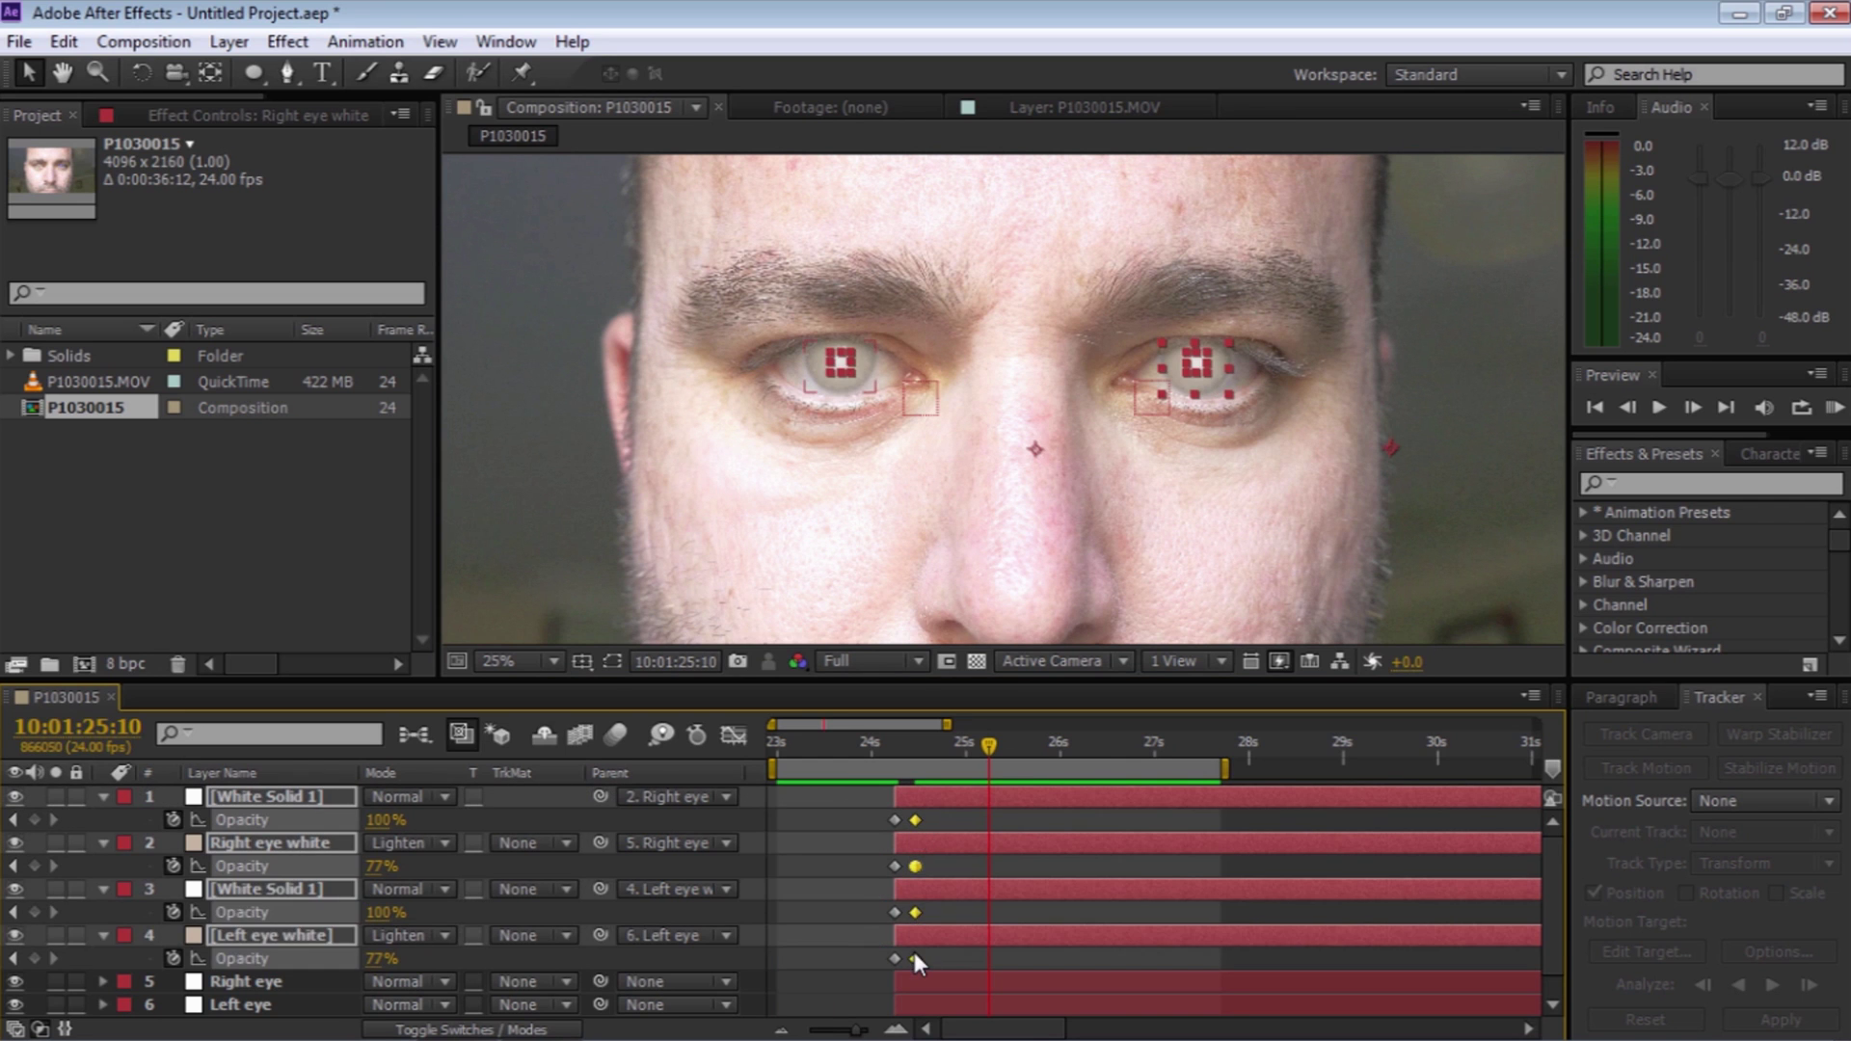
left_click_drag(915, 956, 1006, 956)
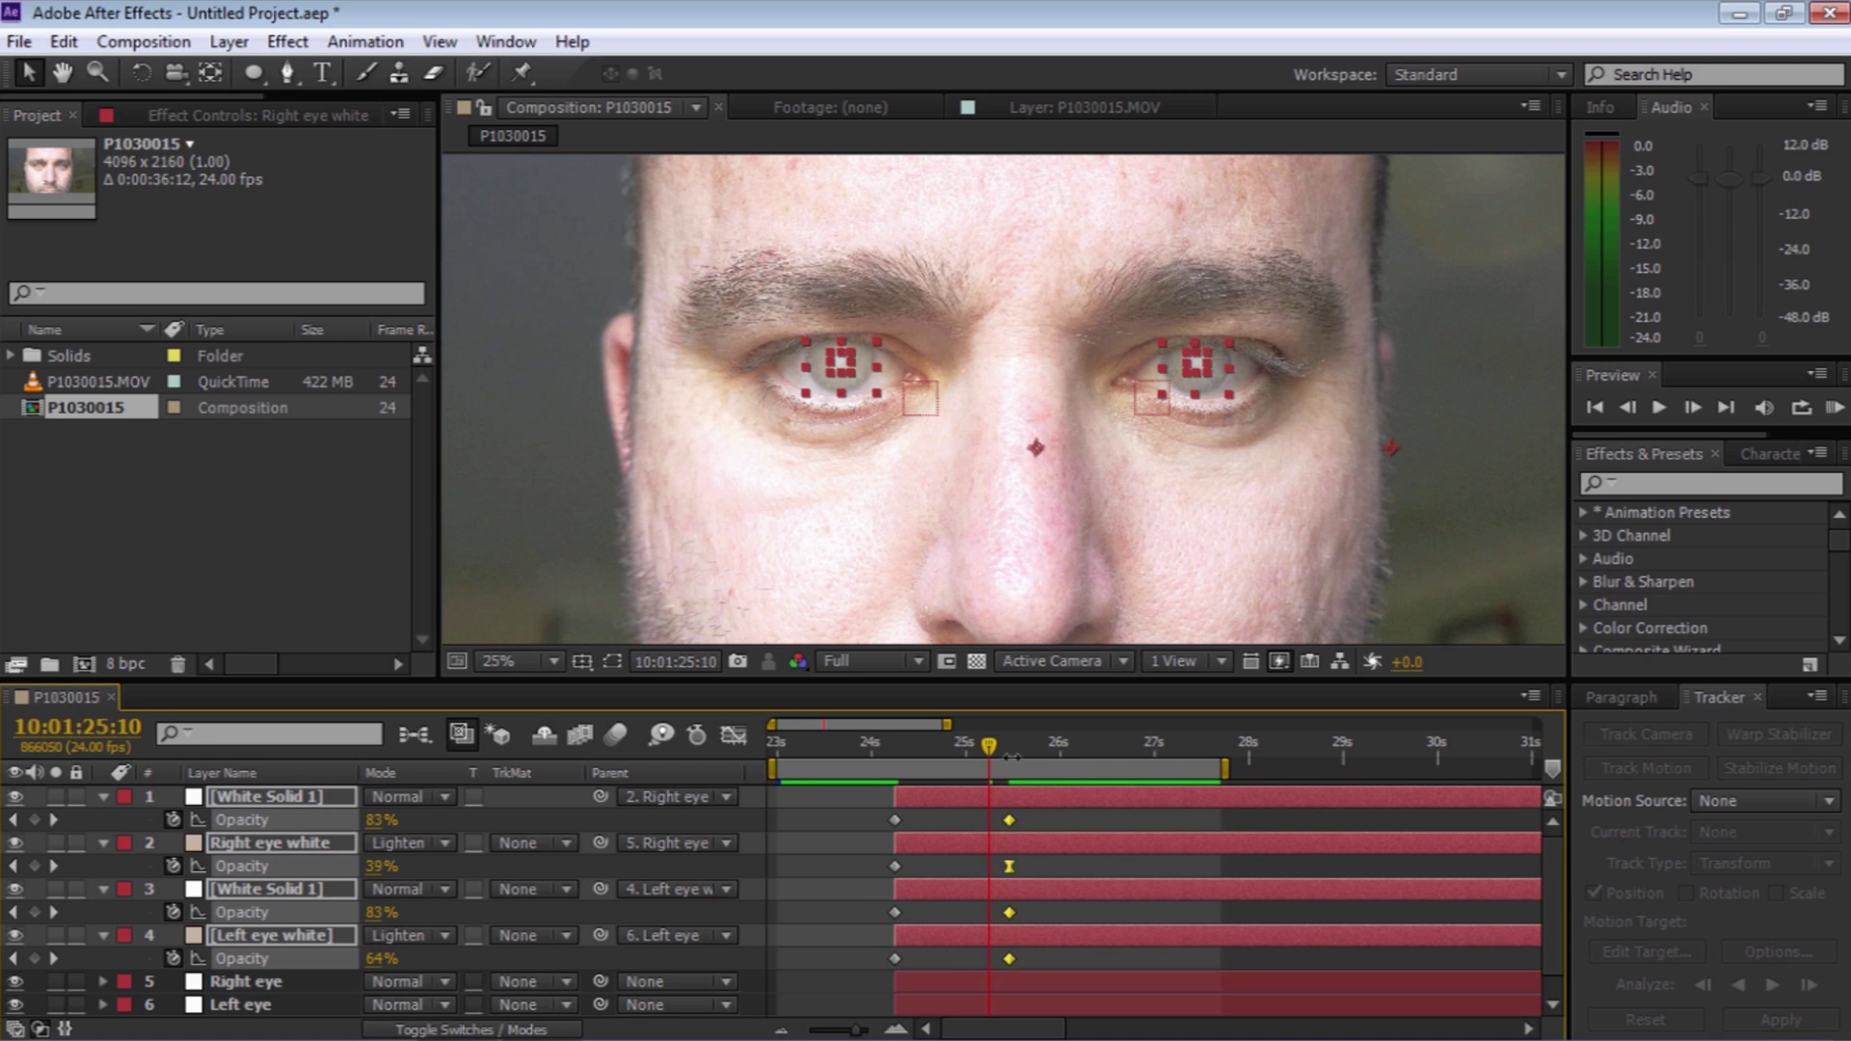
key("space")
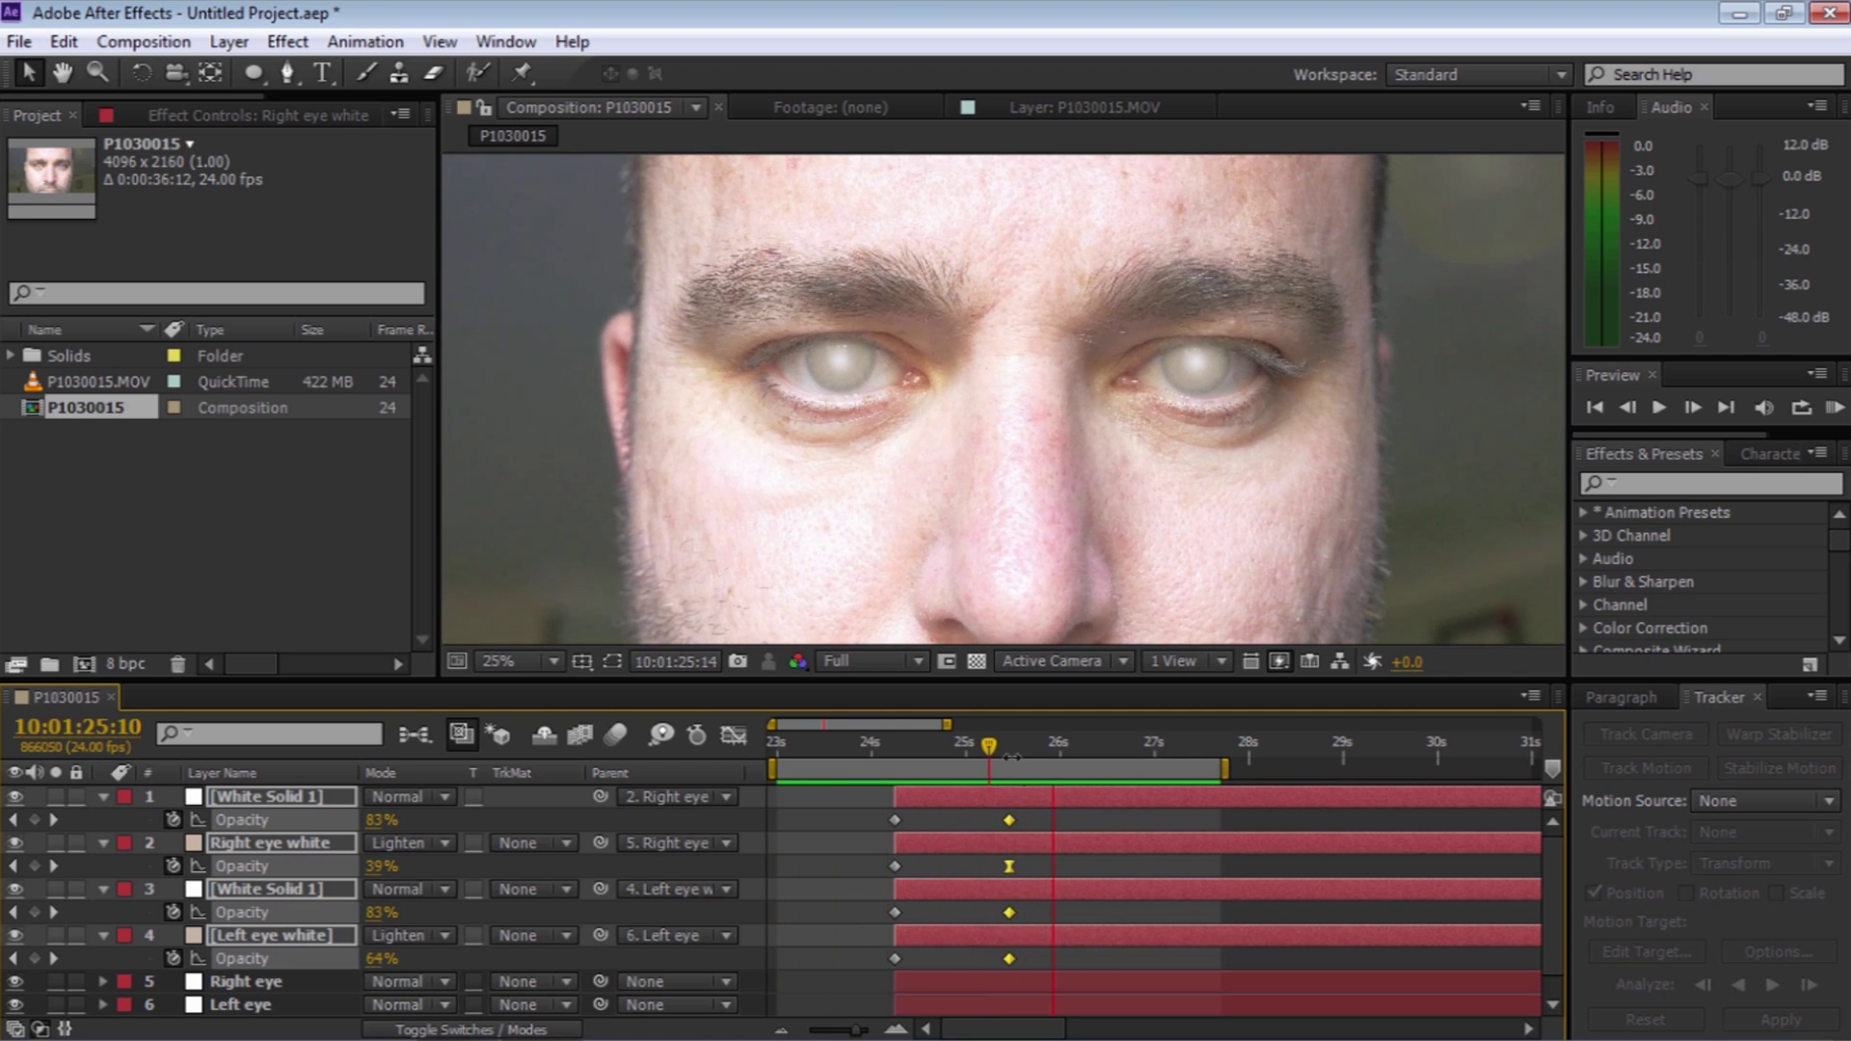
left_click(1010, 818)
right_click(1010, 818)
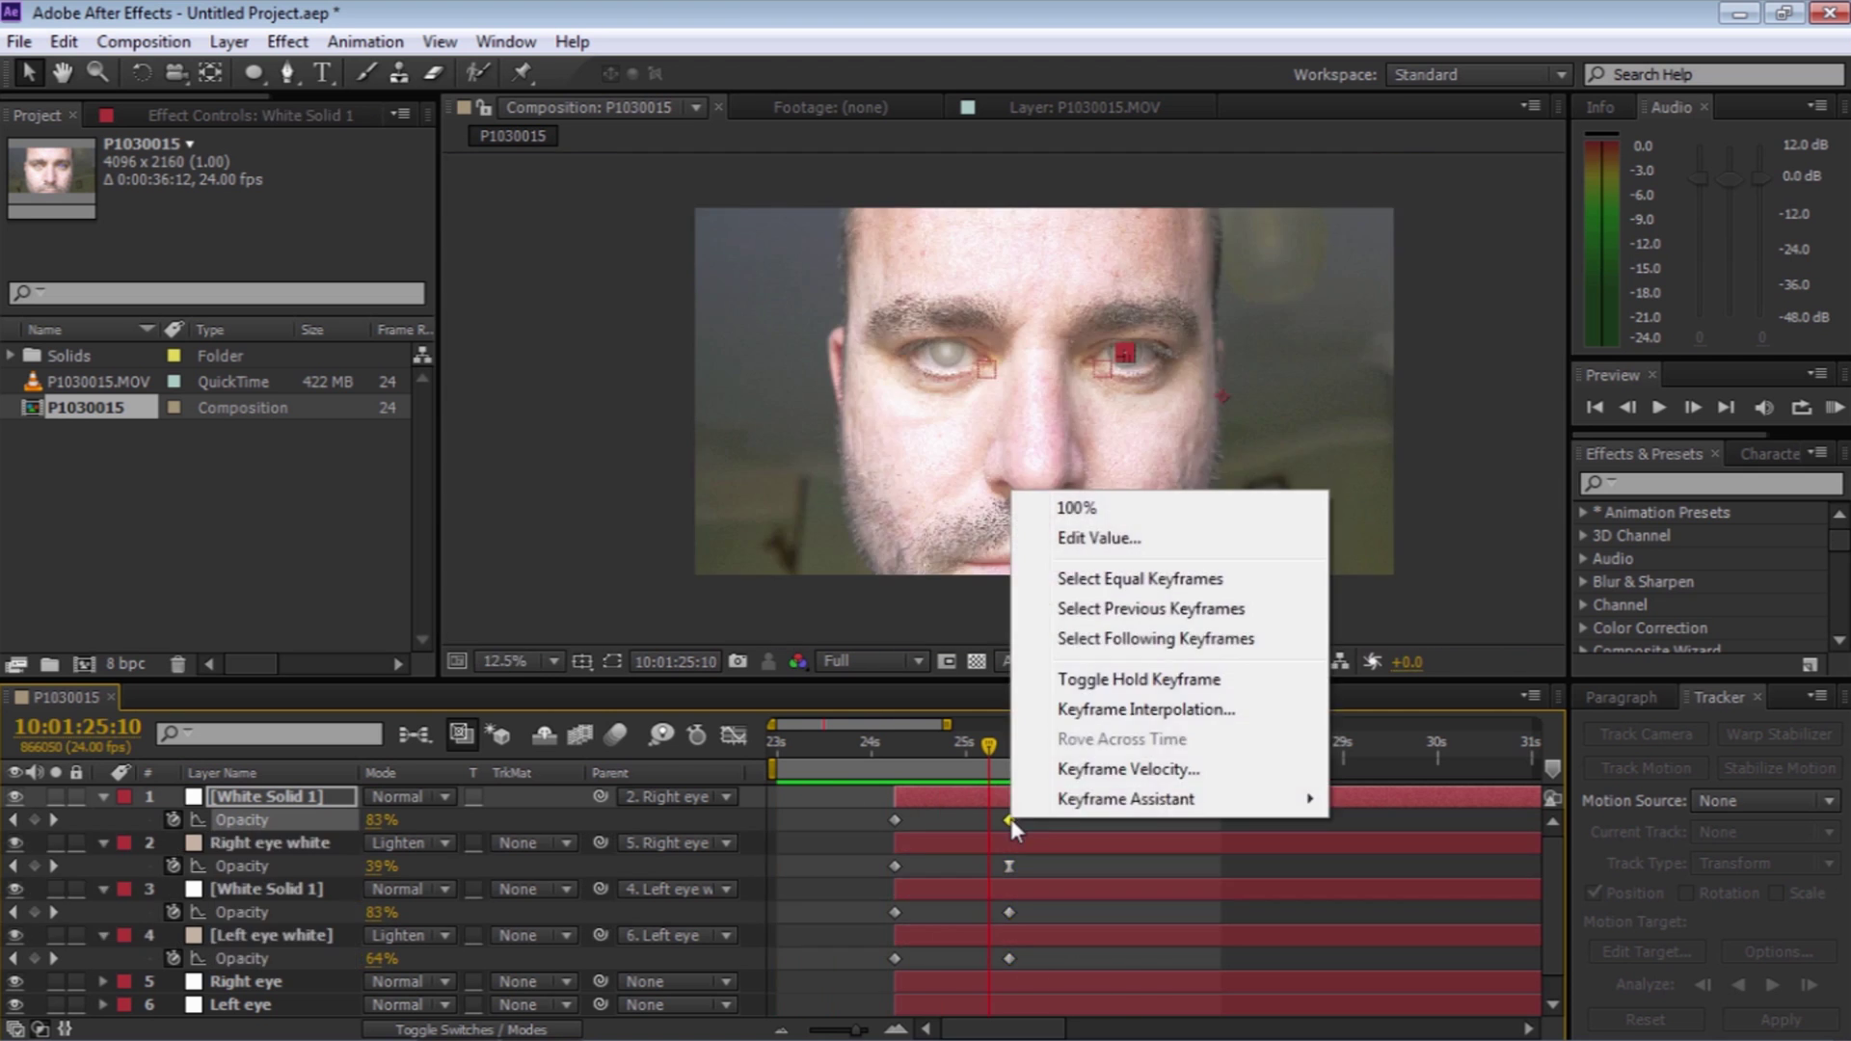
Apply Keyframe Assistant easing to the end opacity keyframes of layer 1 and Right eye white
mouse_move(1108, 812)
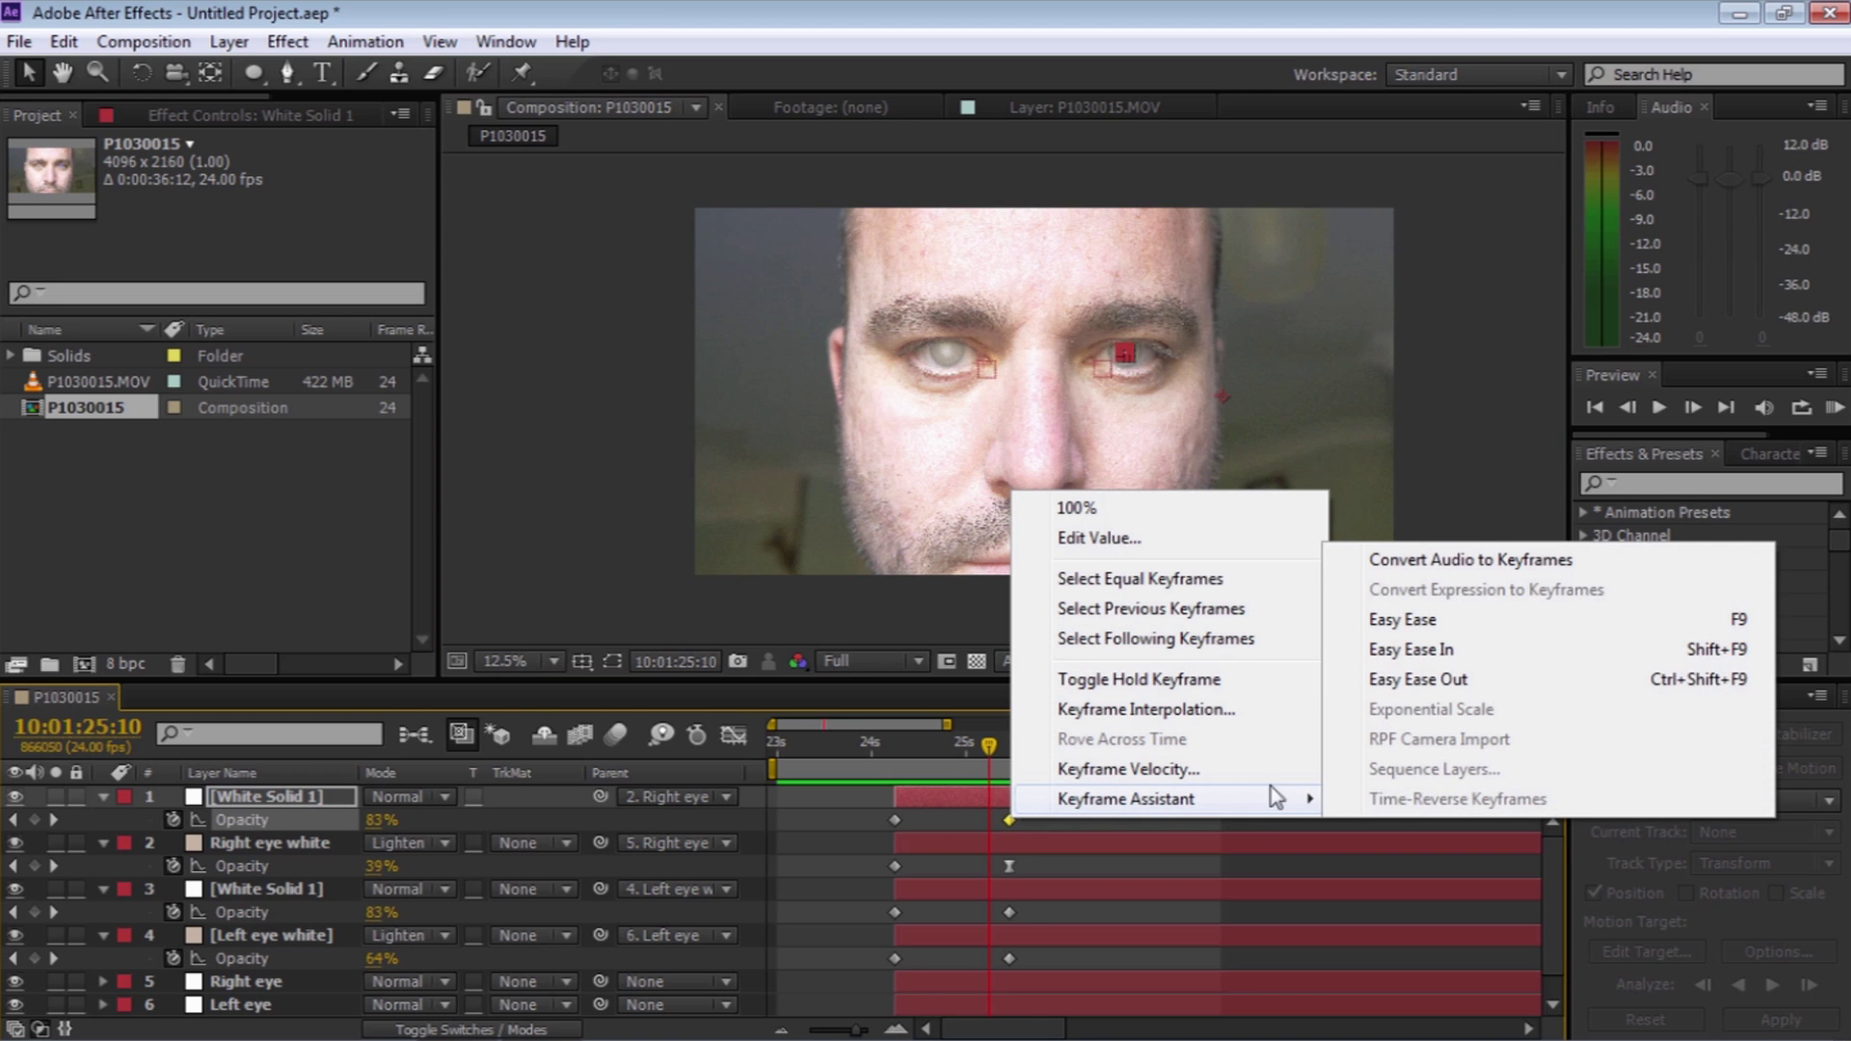
left_click(1409, 653)
left_click(1009, 864)
right_click(1008, 864)
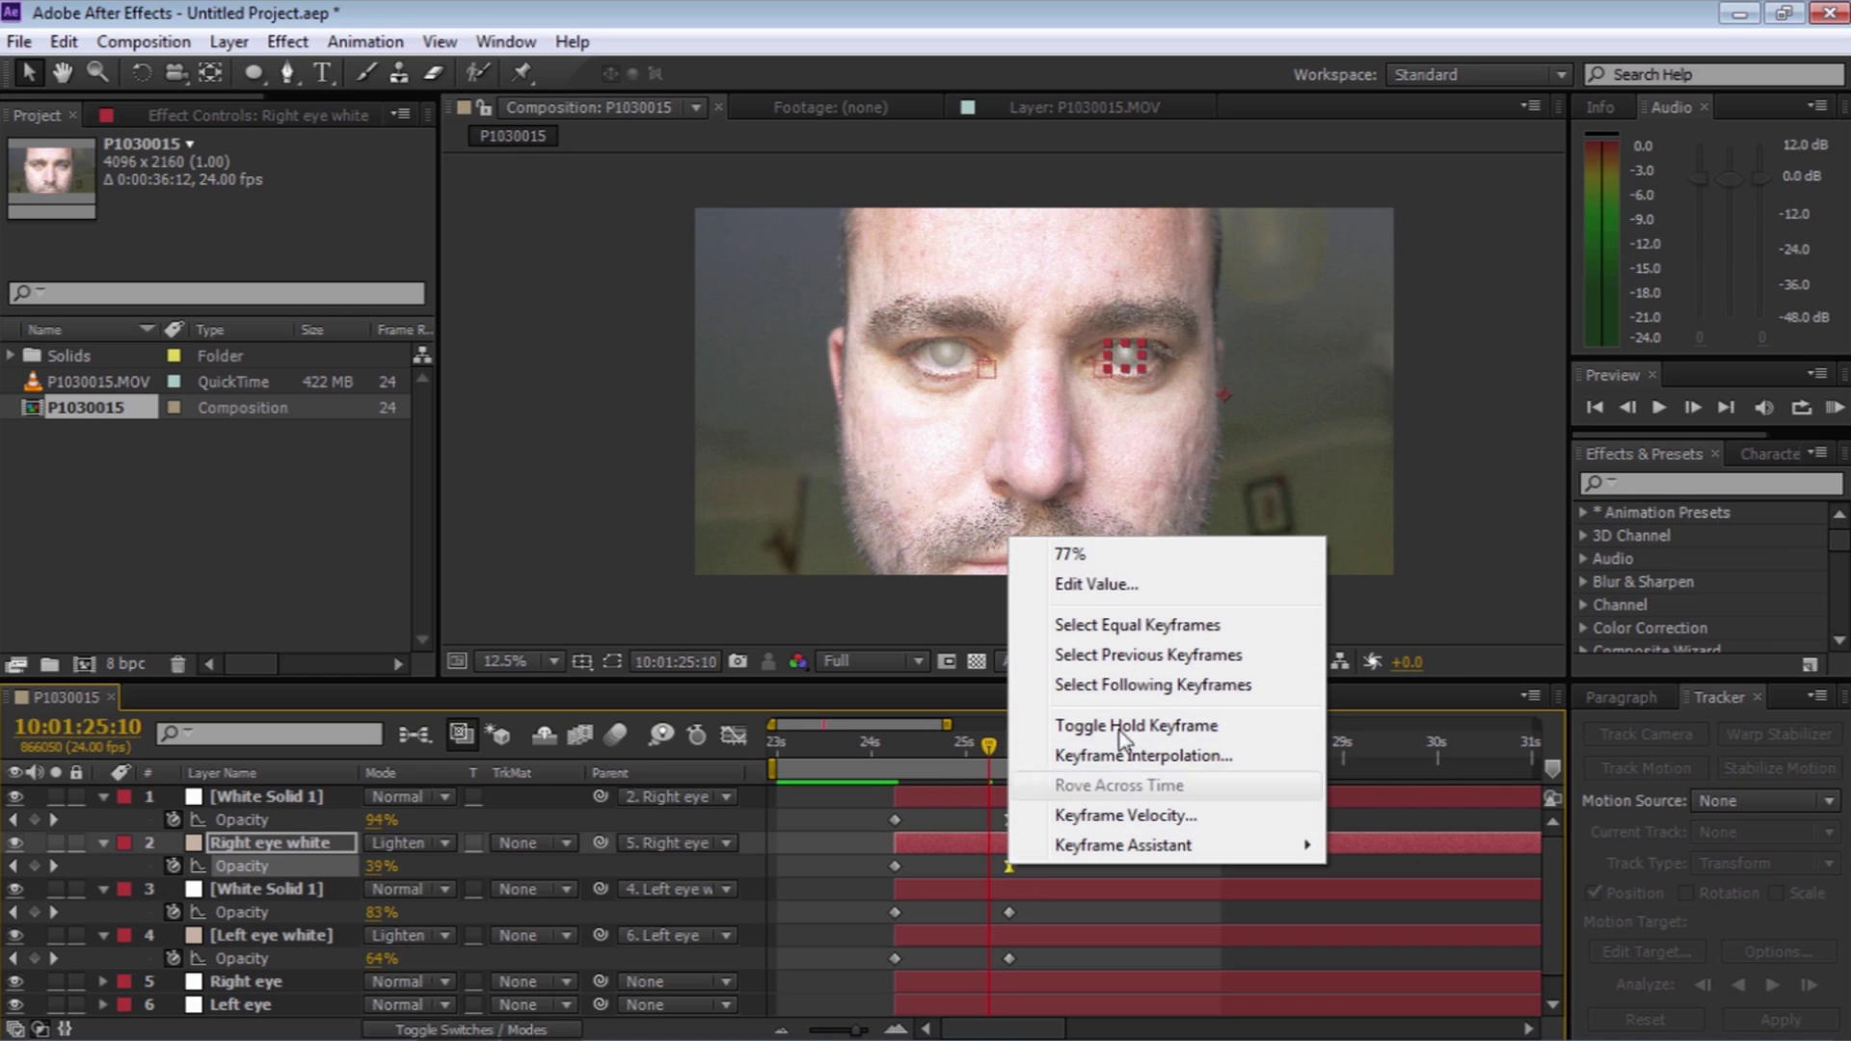
mouse_move(1109, 844)
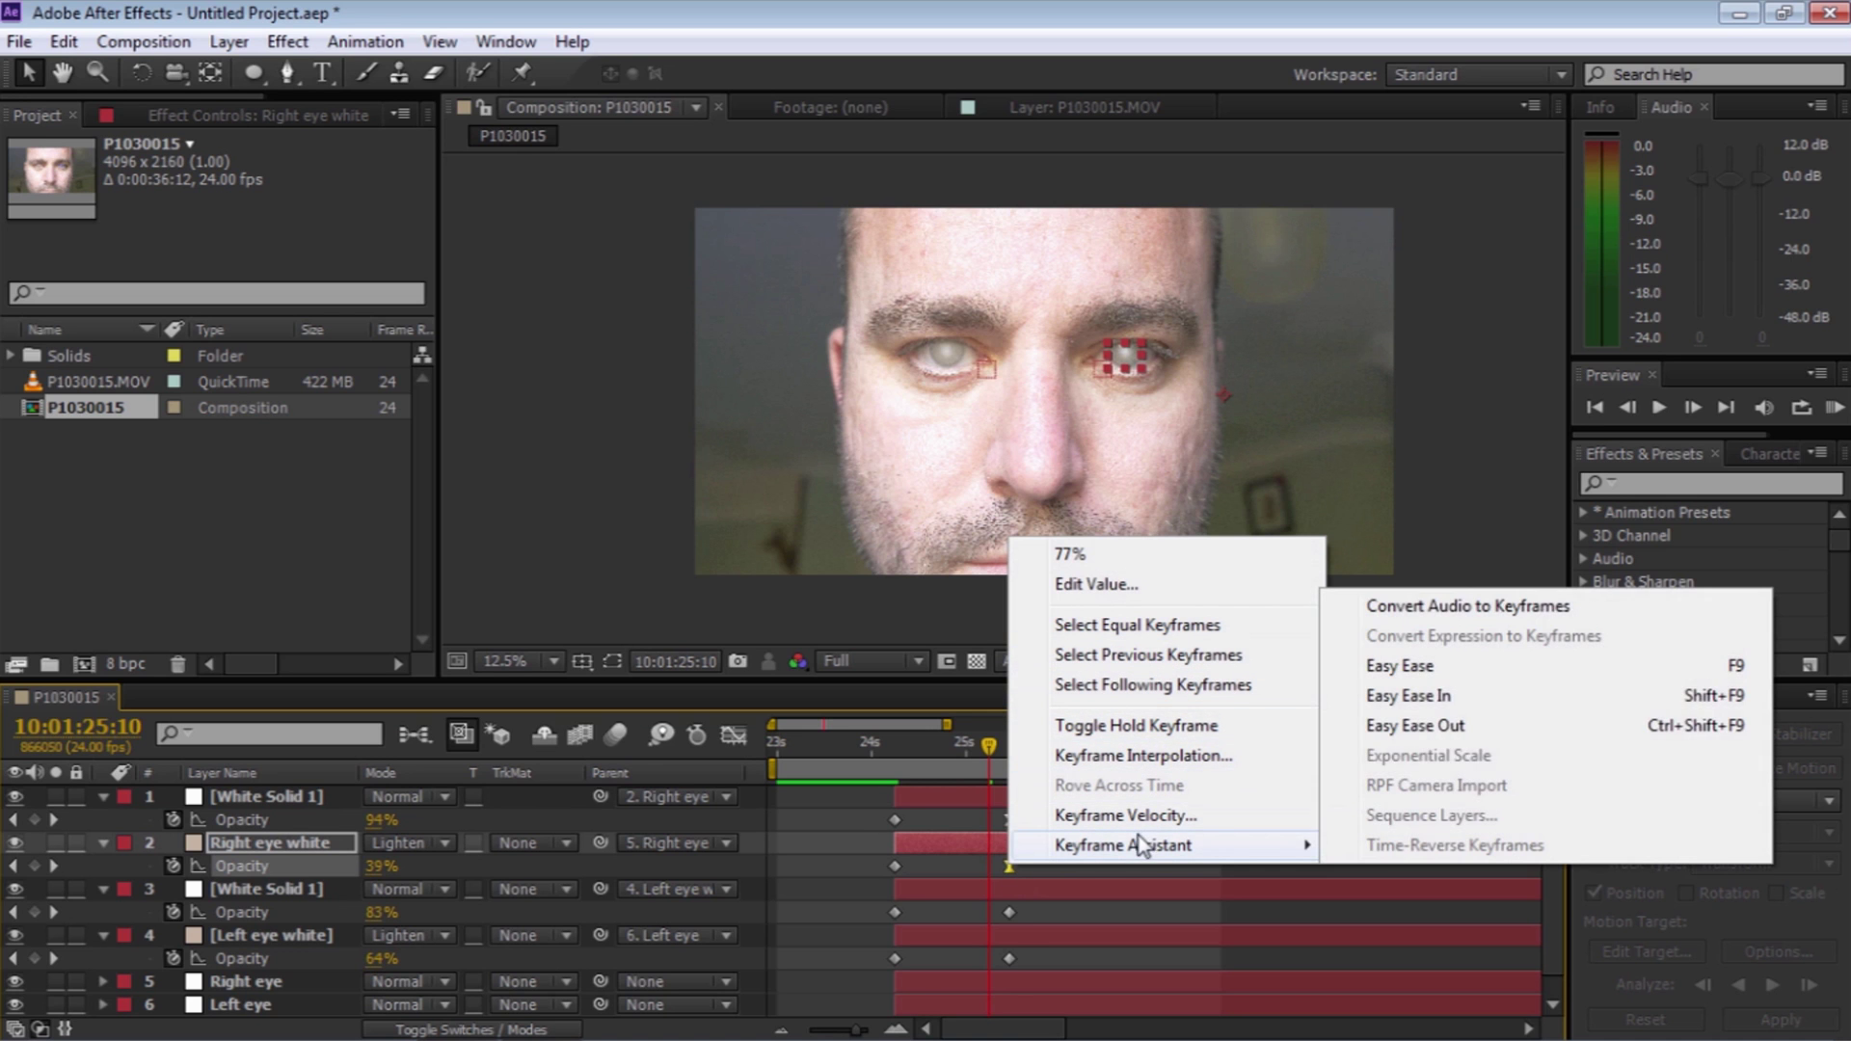
left_click(1400, 726)
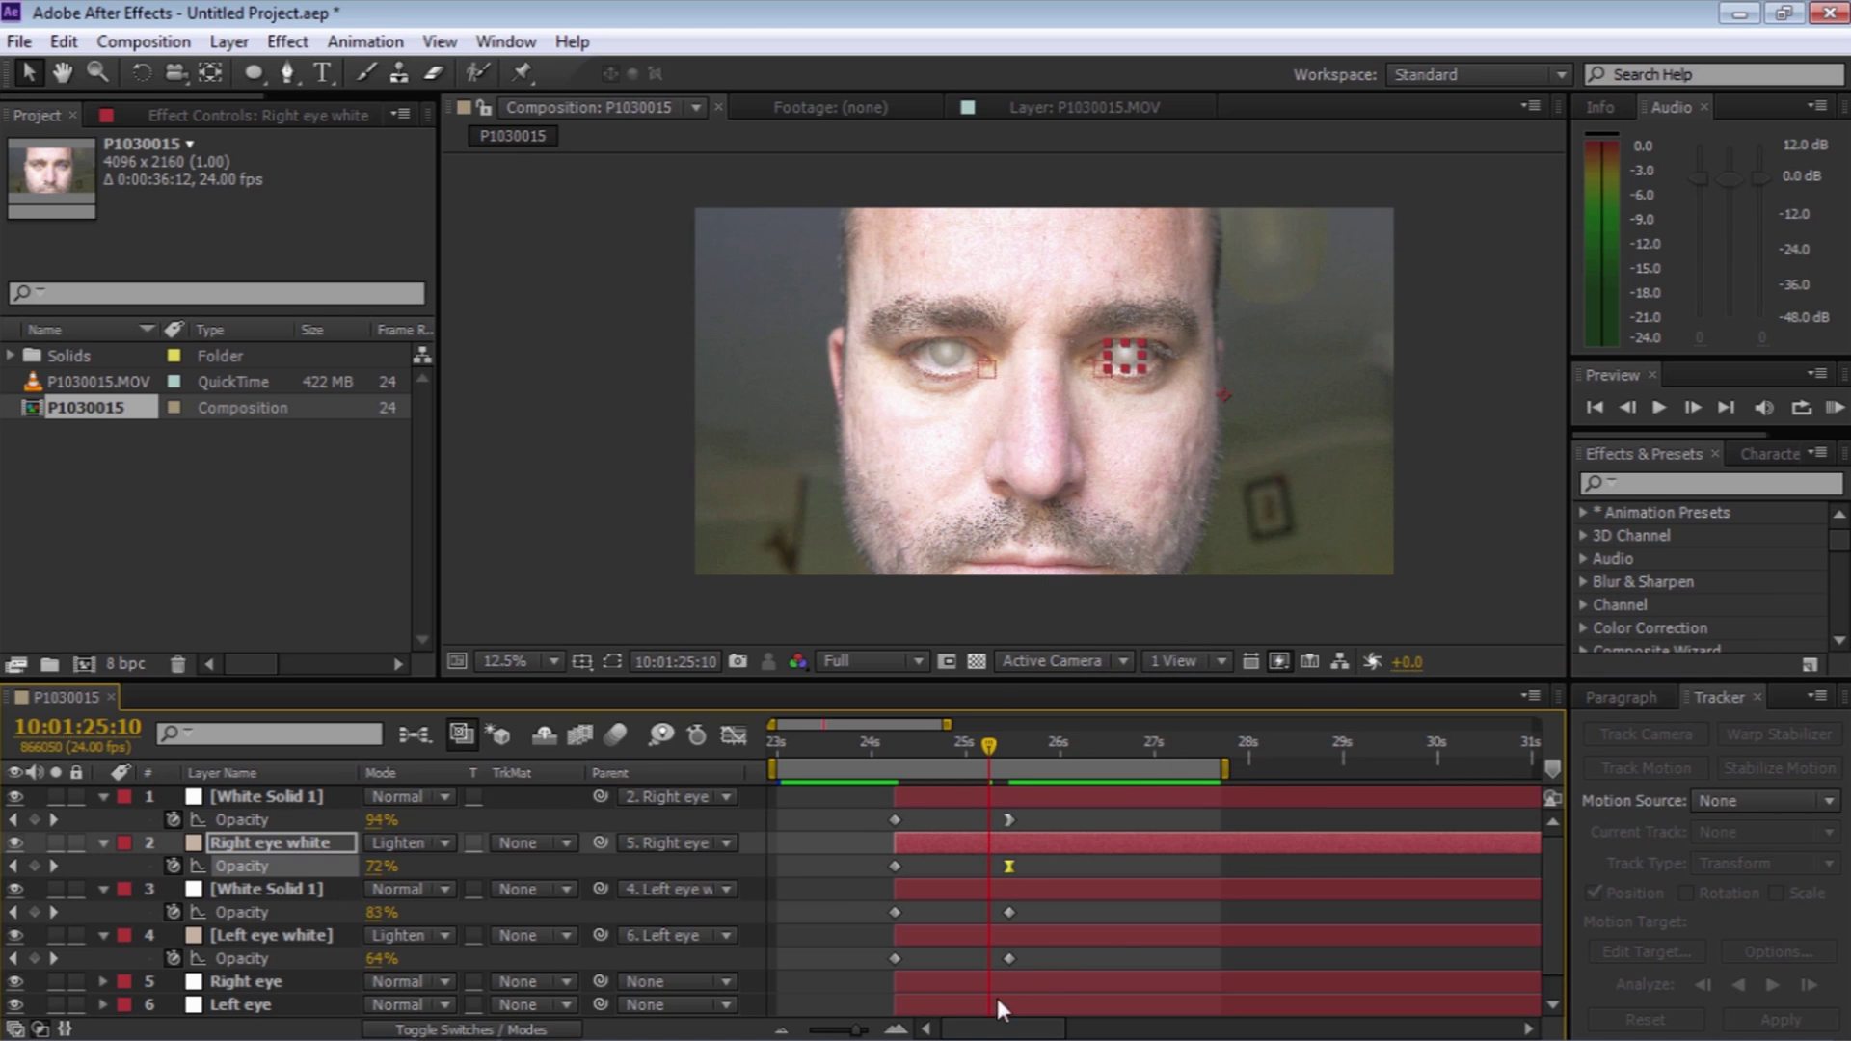
Ease layer 3's and Left eye white's end opacity keyframes too, then stop the preview
left_click(1010, 911)
right_click(1008, 908)
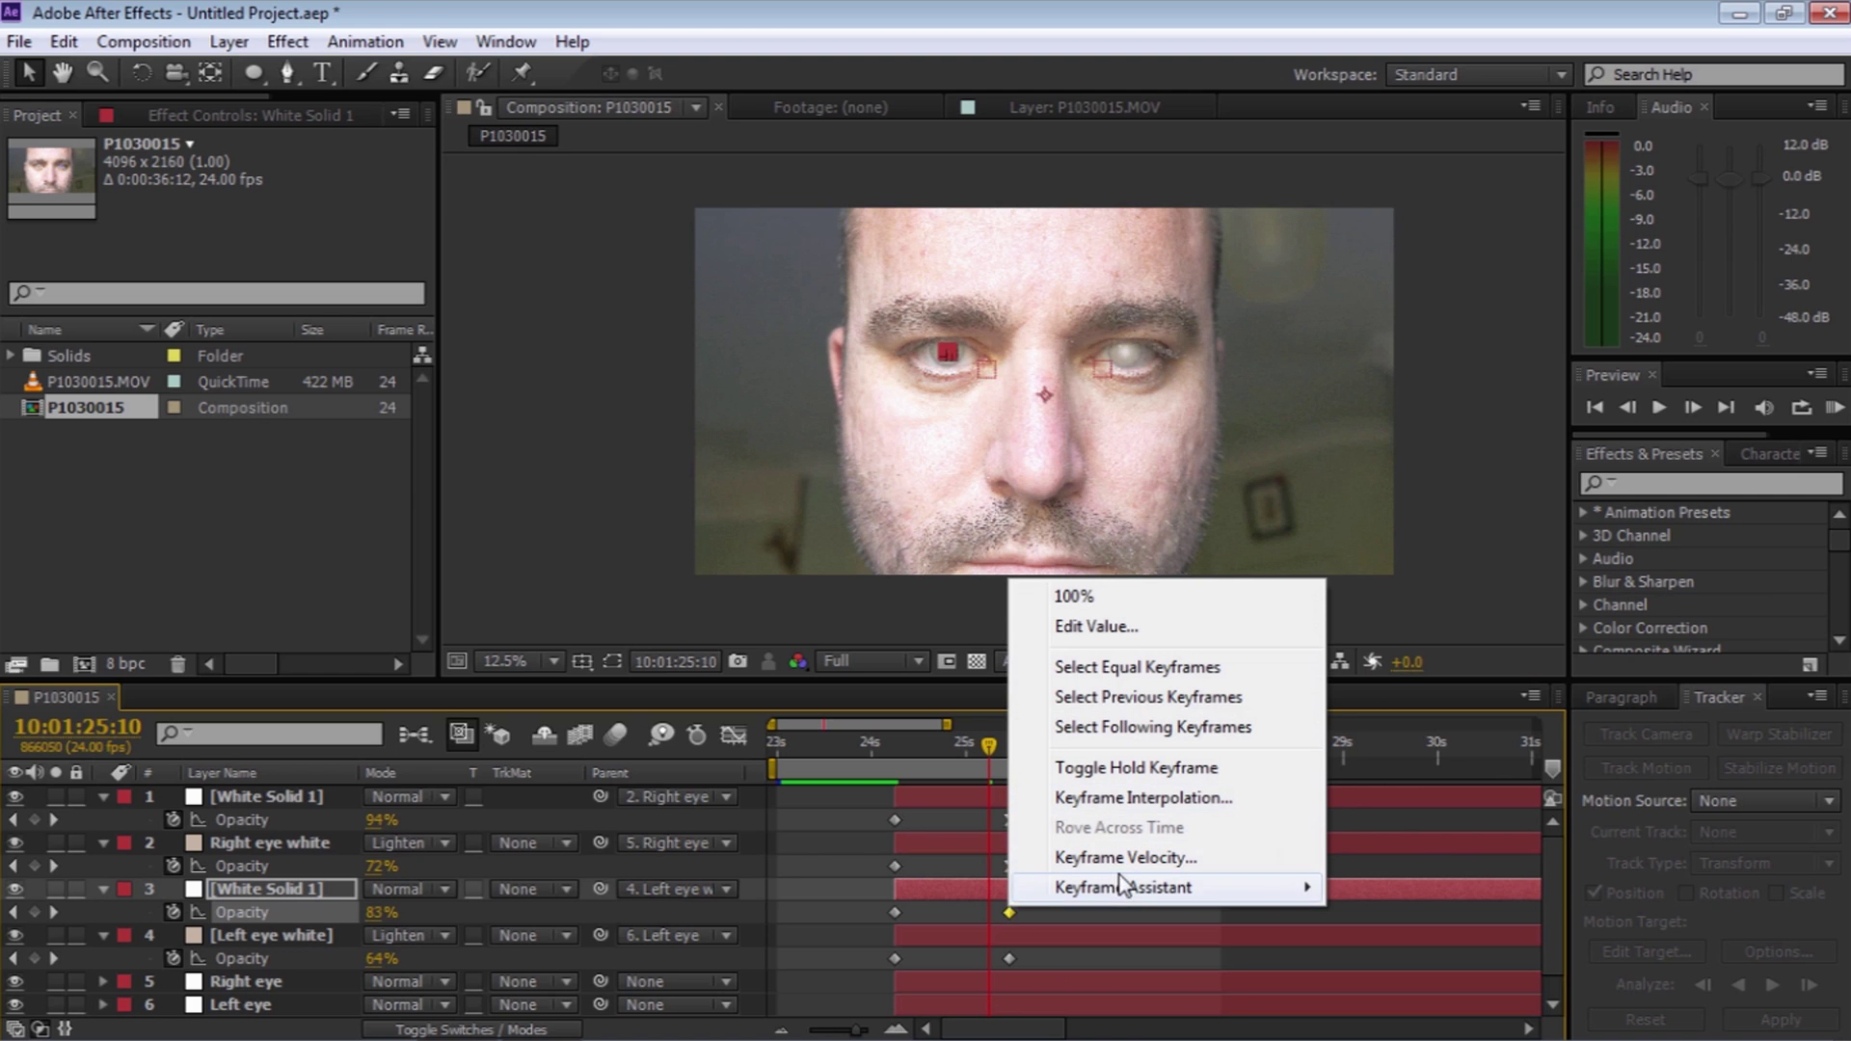
mouse_move(1121, 885)
left_click(1407, 739)
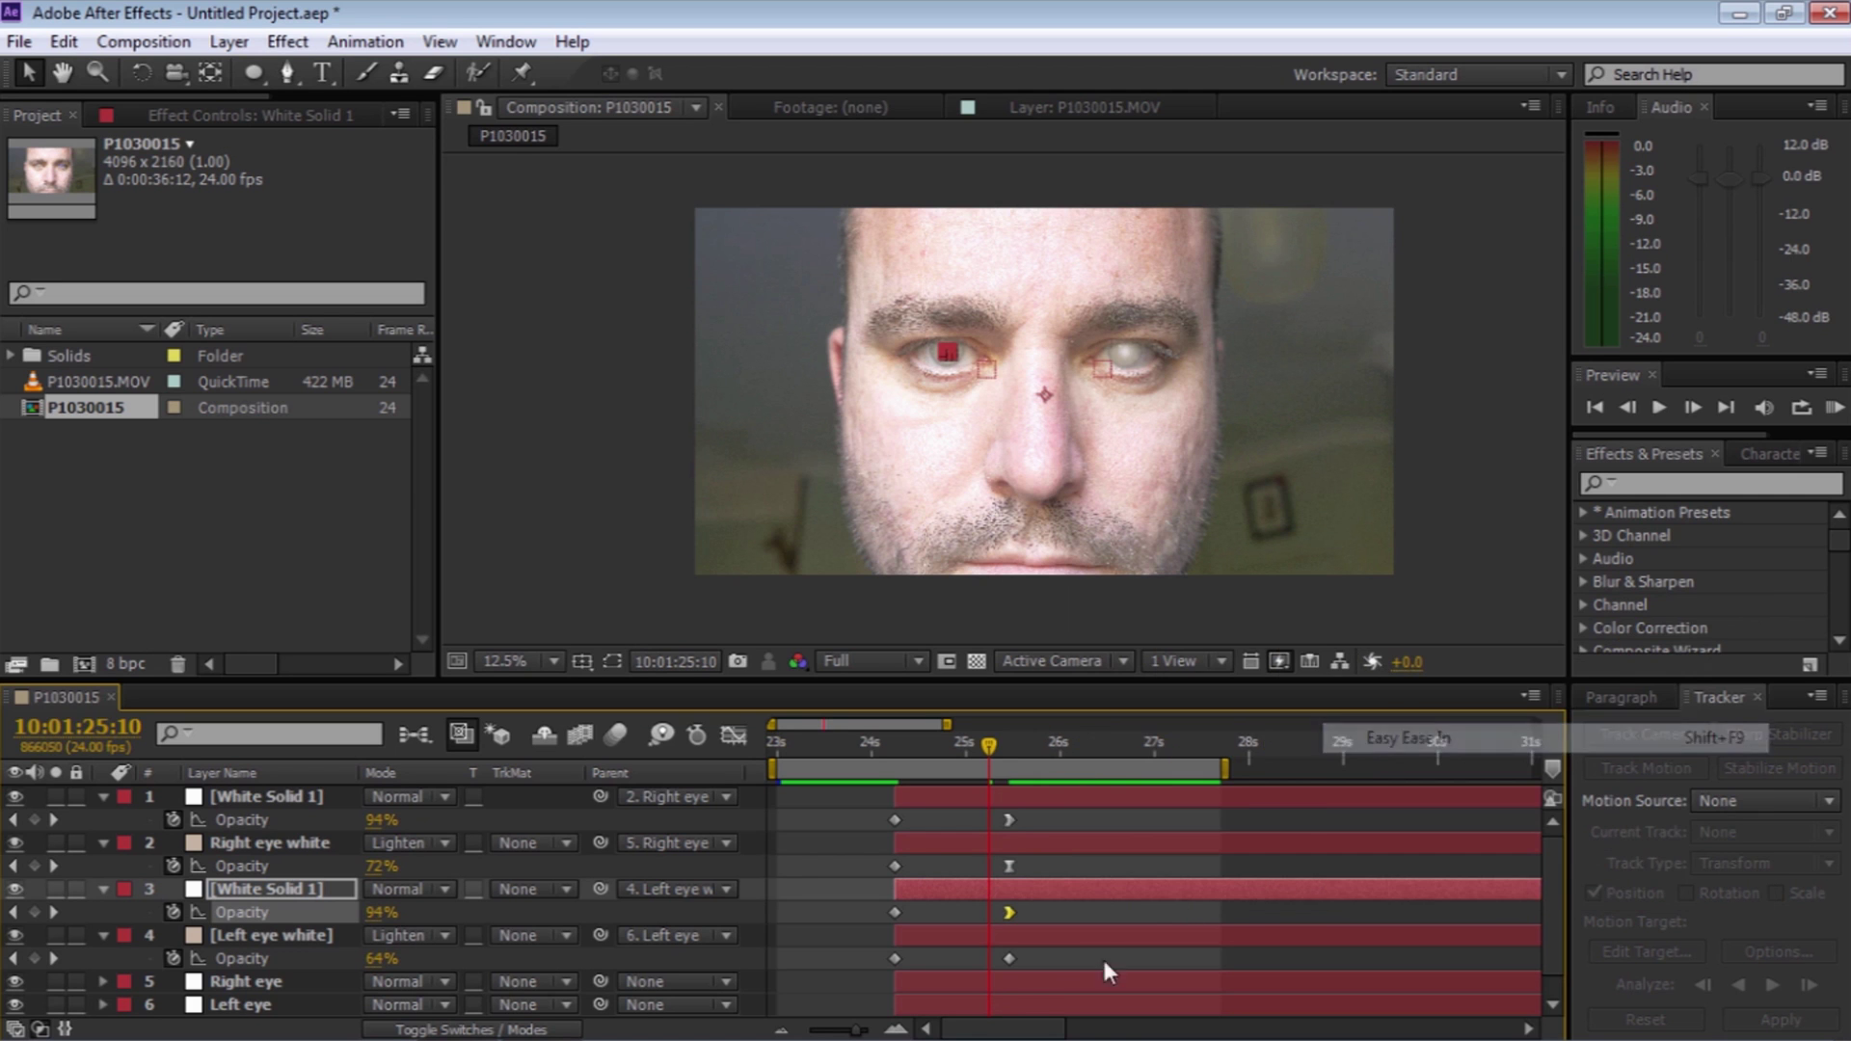
left_click(1009, 958)
right_click(1010, 958)
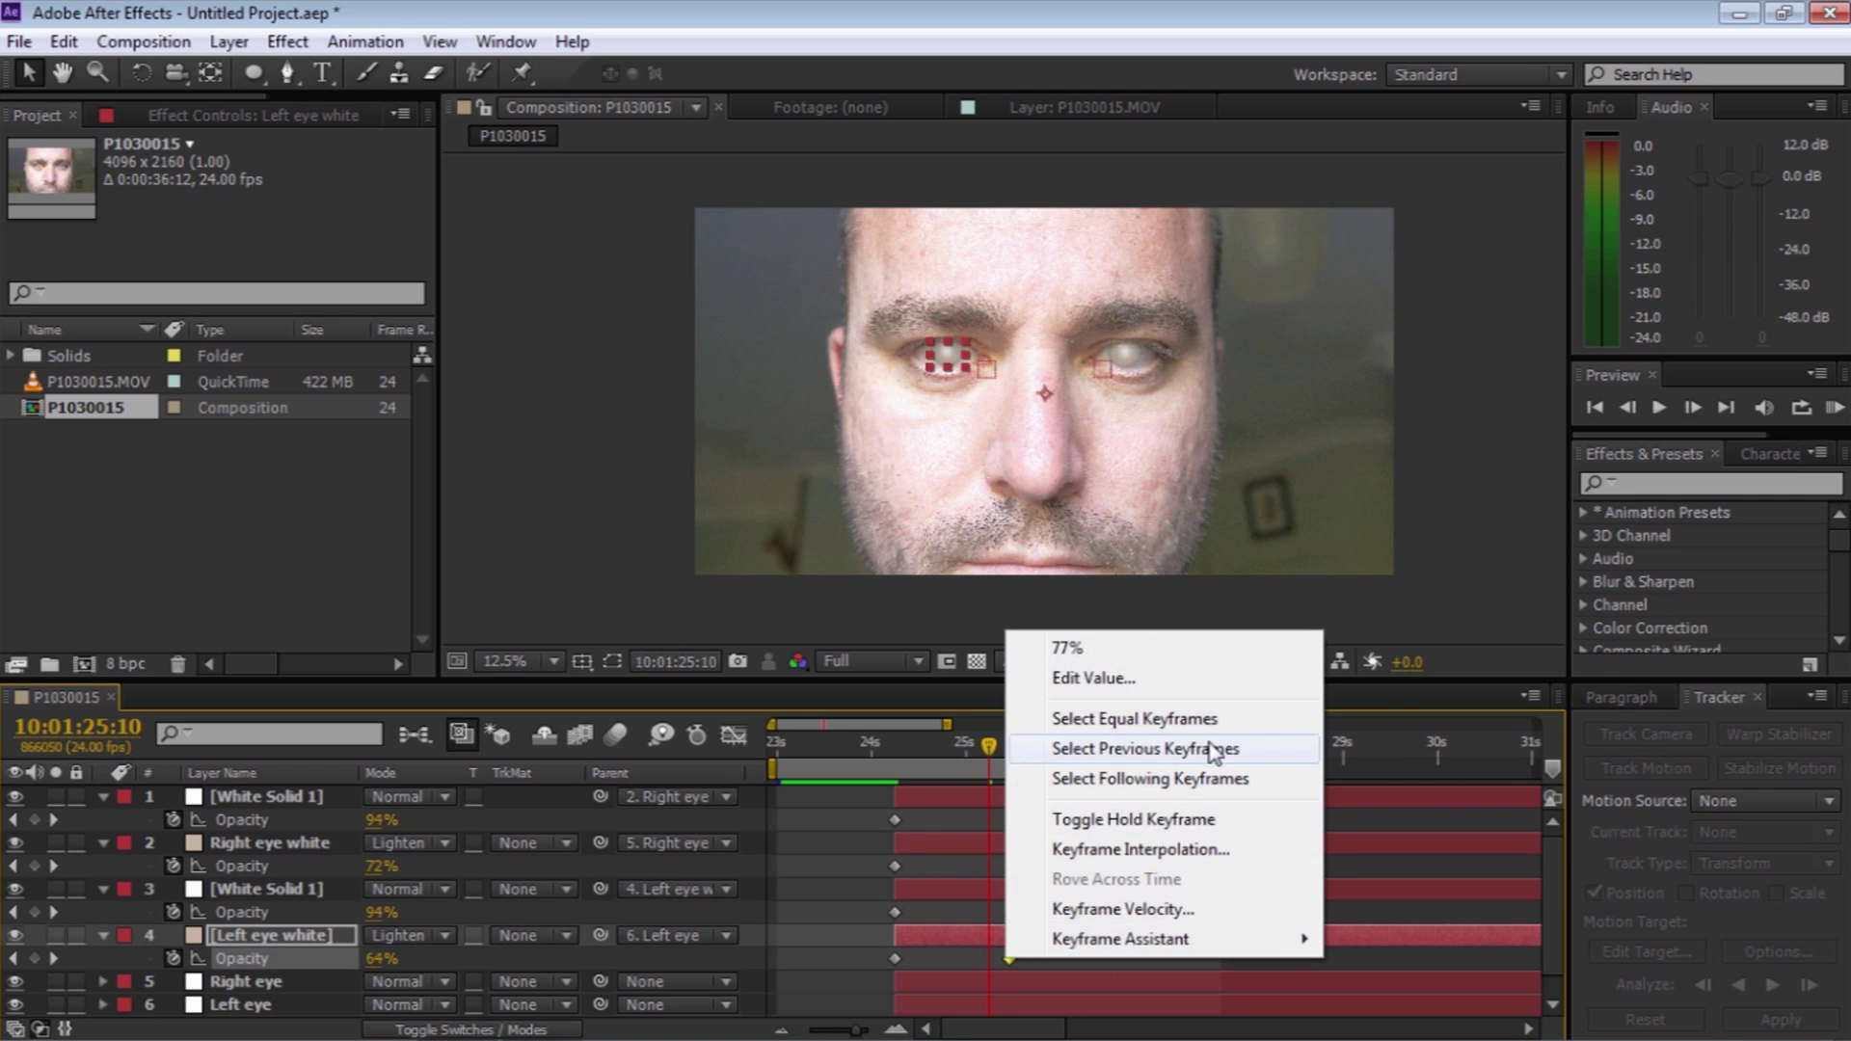
mouse_move(1118, 938)
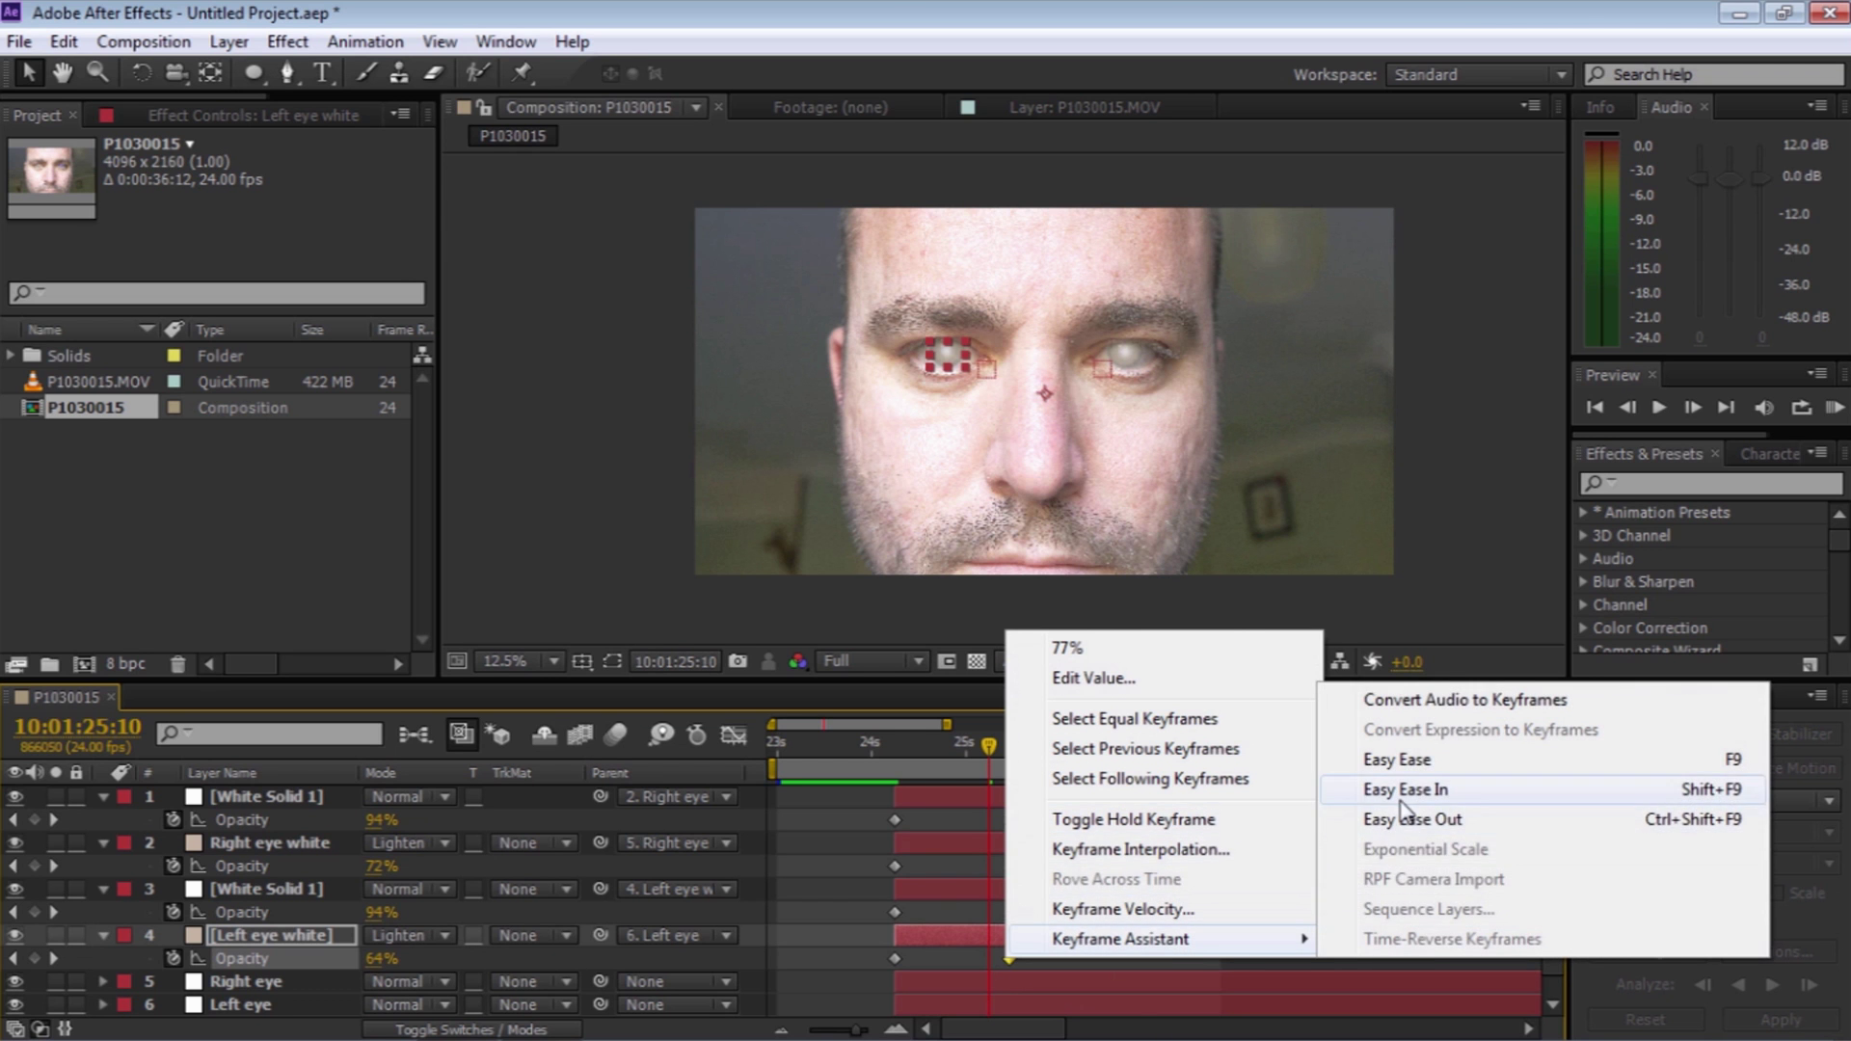
left_click(1408, 818)
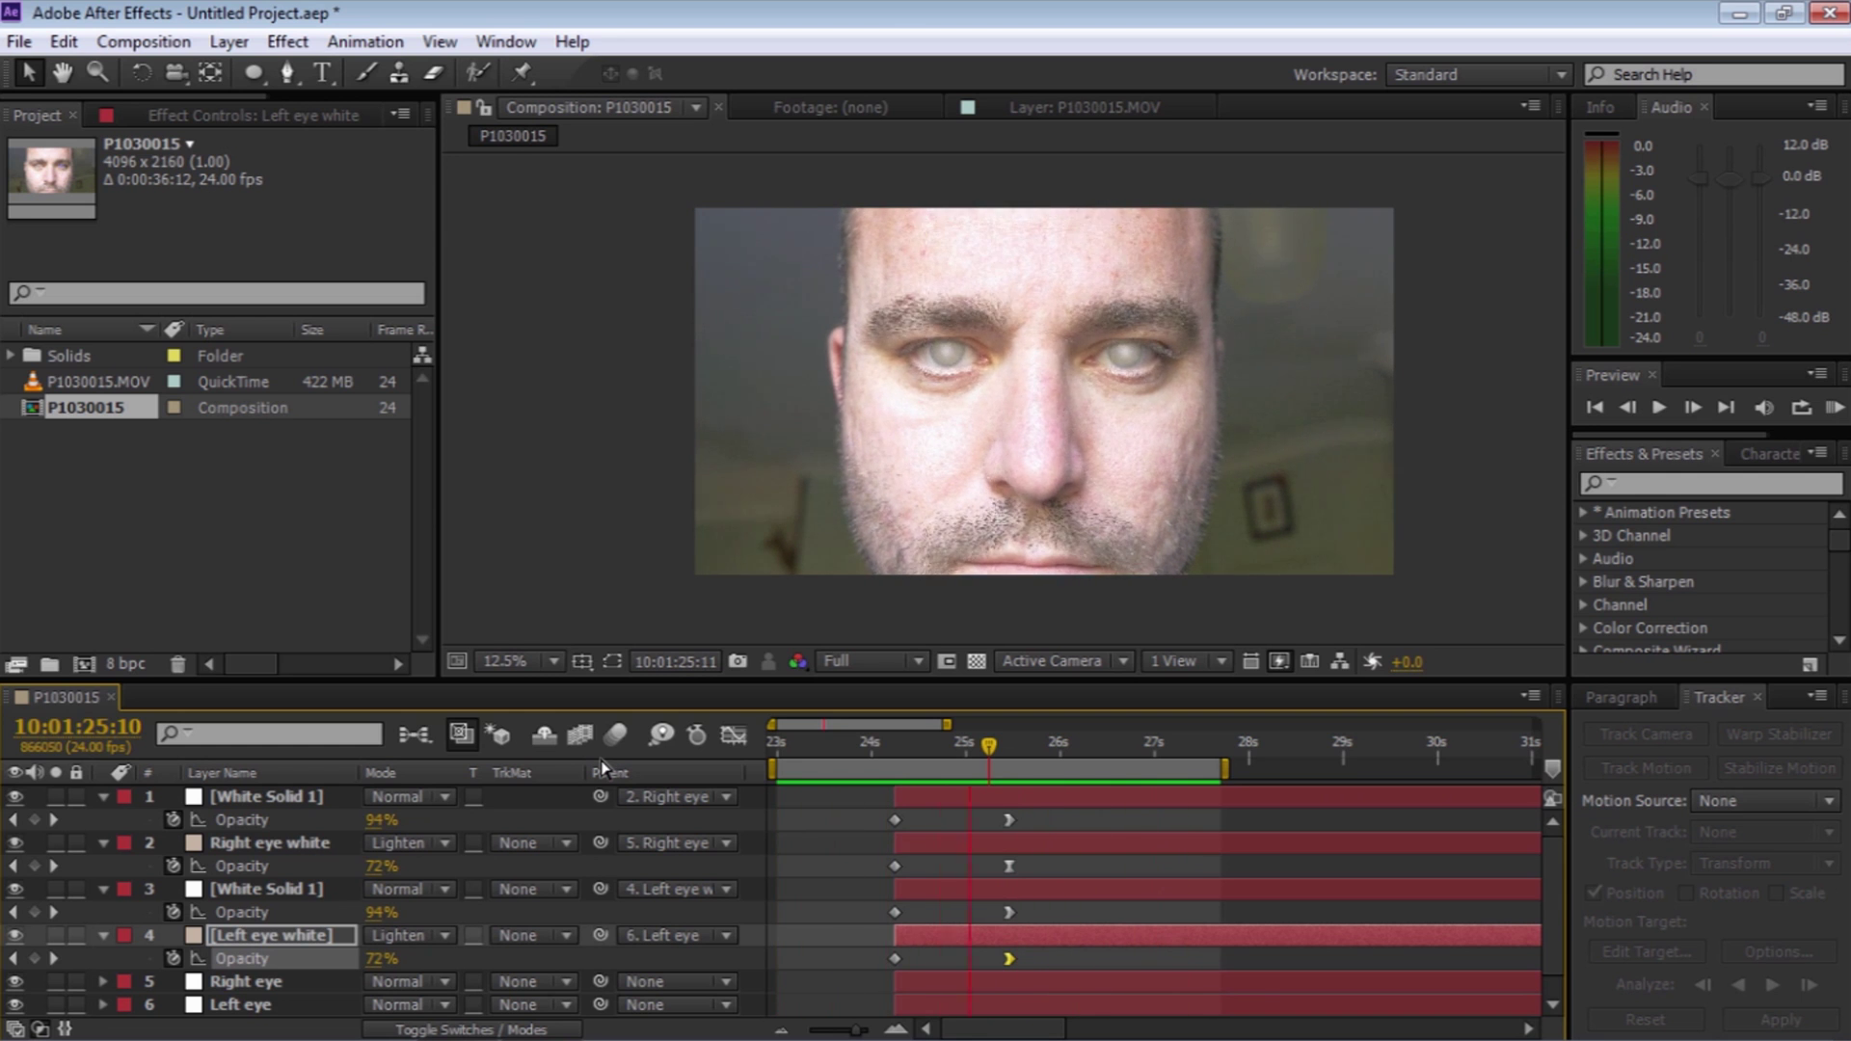
left_click(914, 528)
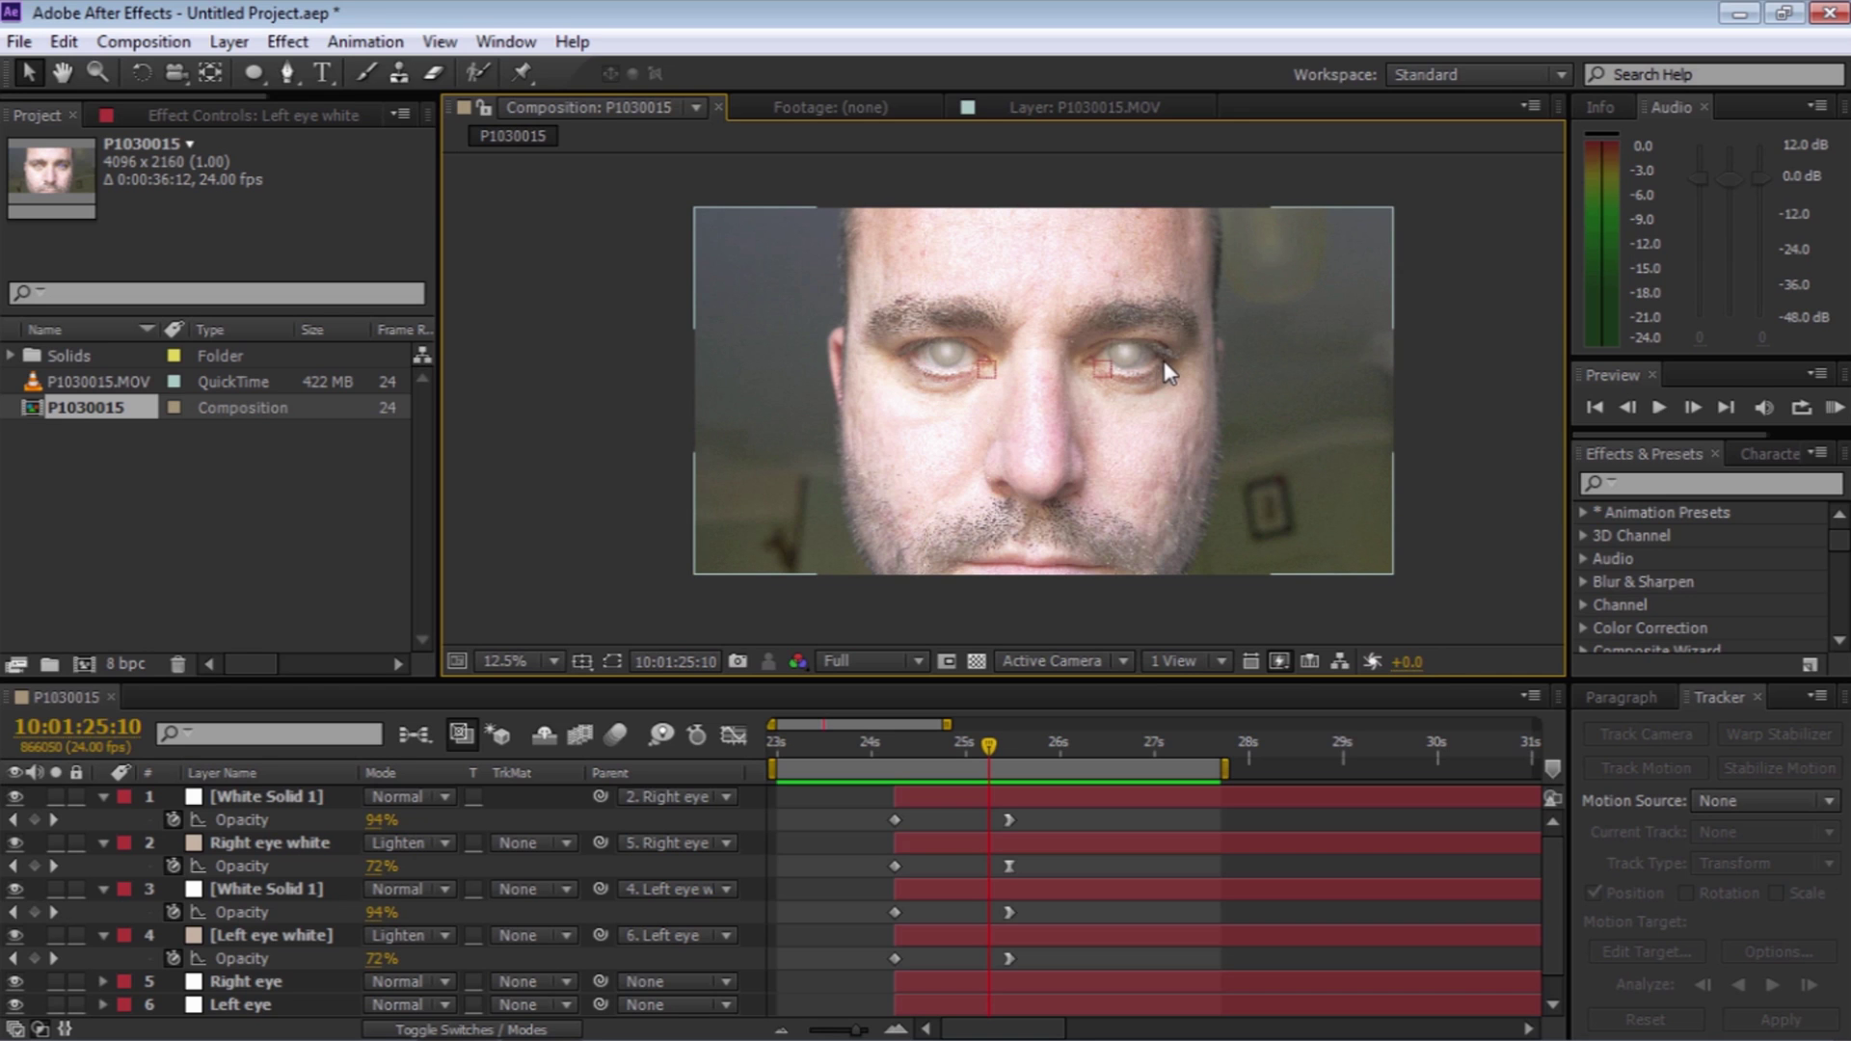
Collapse the opacity rows of layers 1–4 and return the playhead to the start
left_click(103, 797)
left_click(102, 819)
left_click(103, 842)
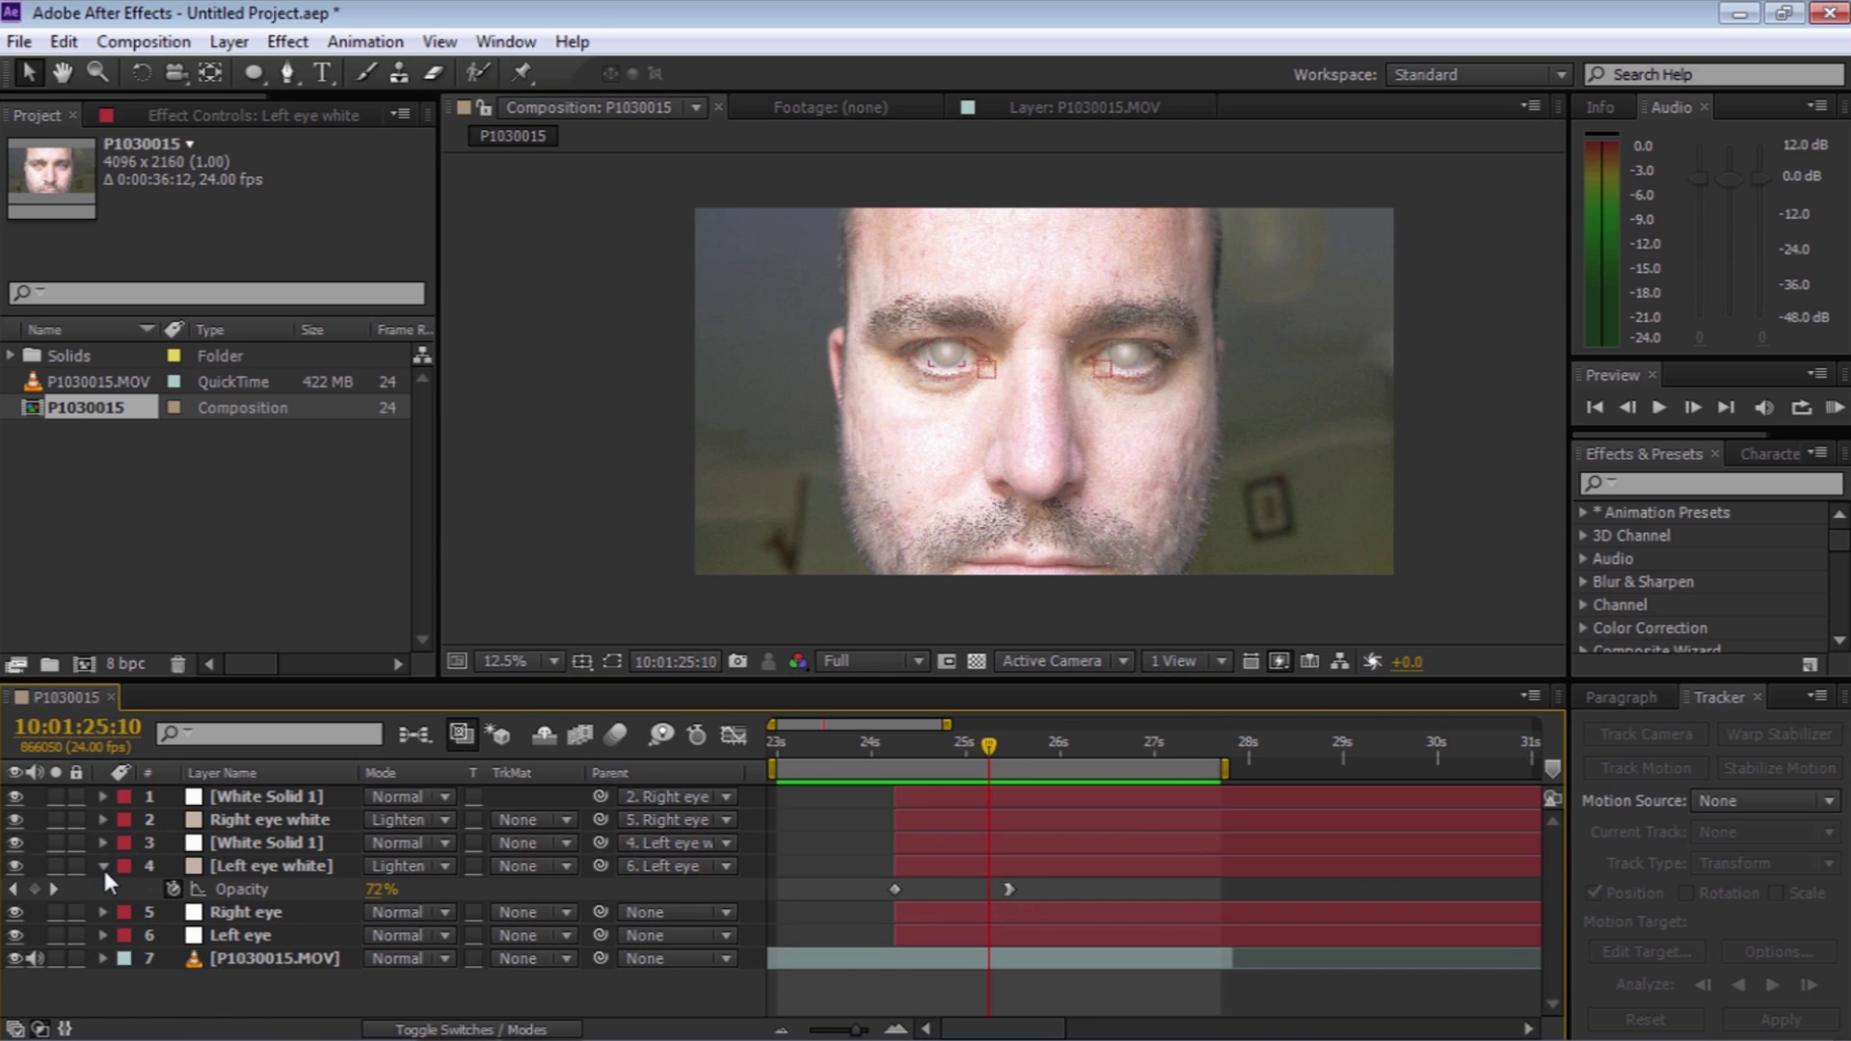
left_click(102, 866)
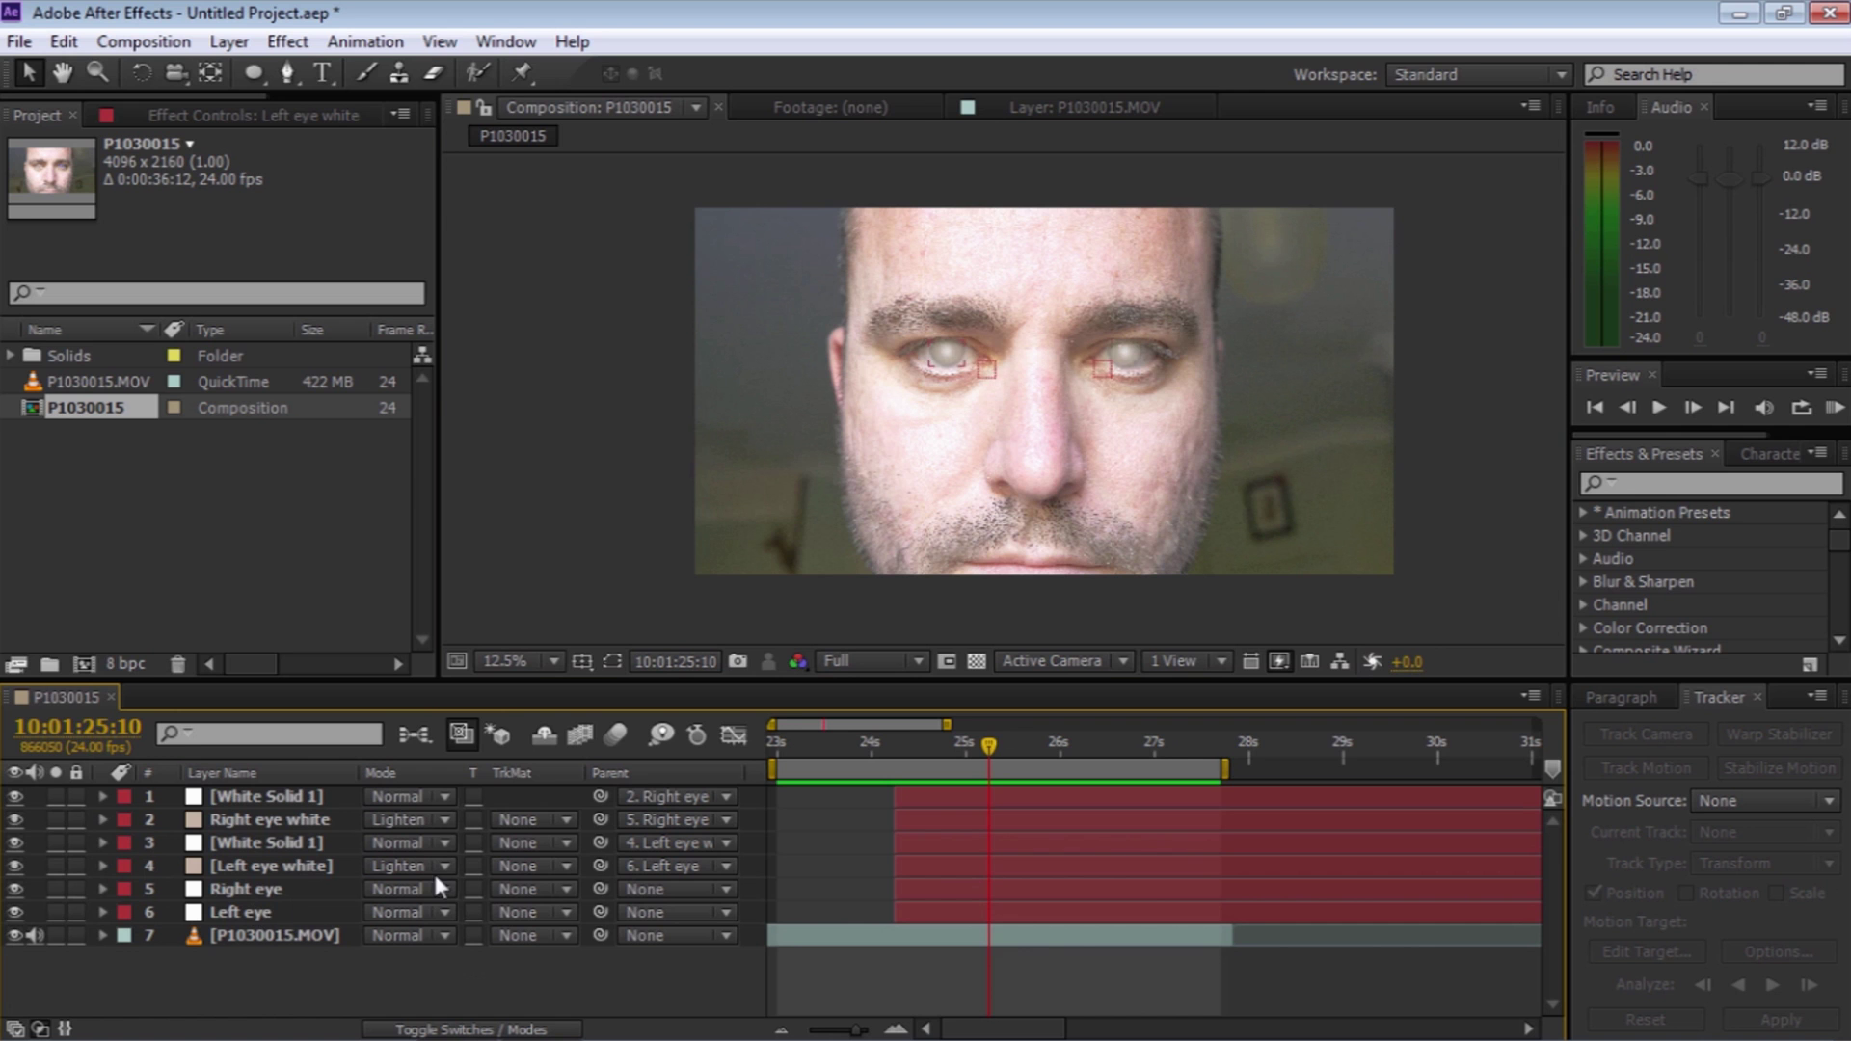
left_click_drag(993, 750, 750, 766)
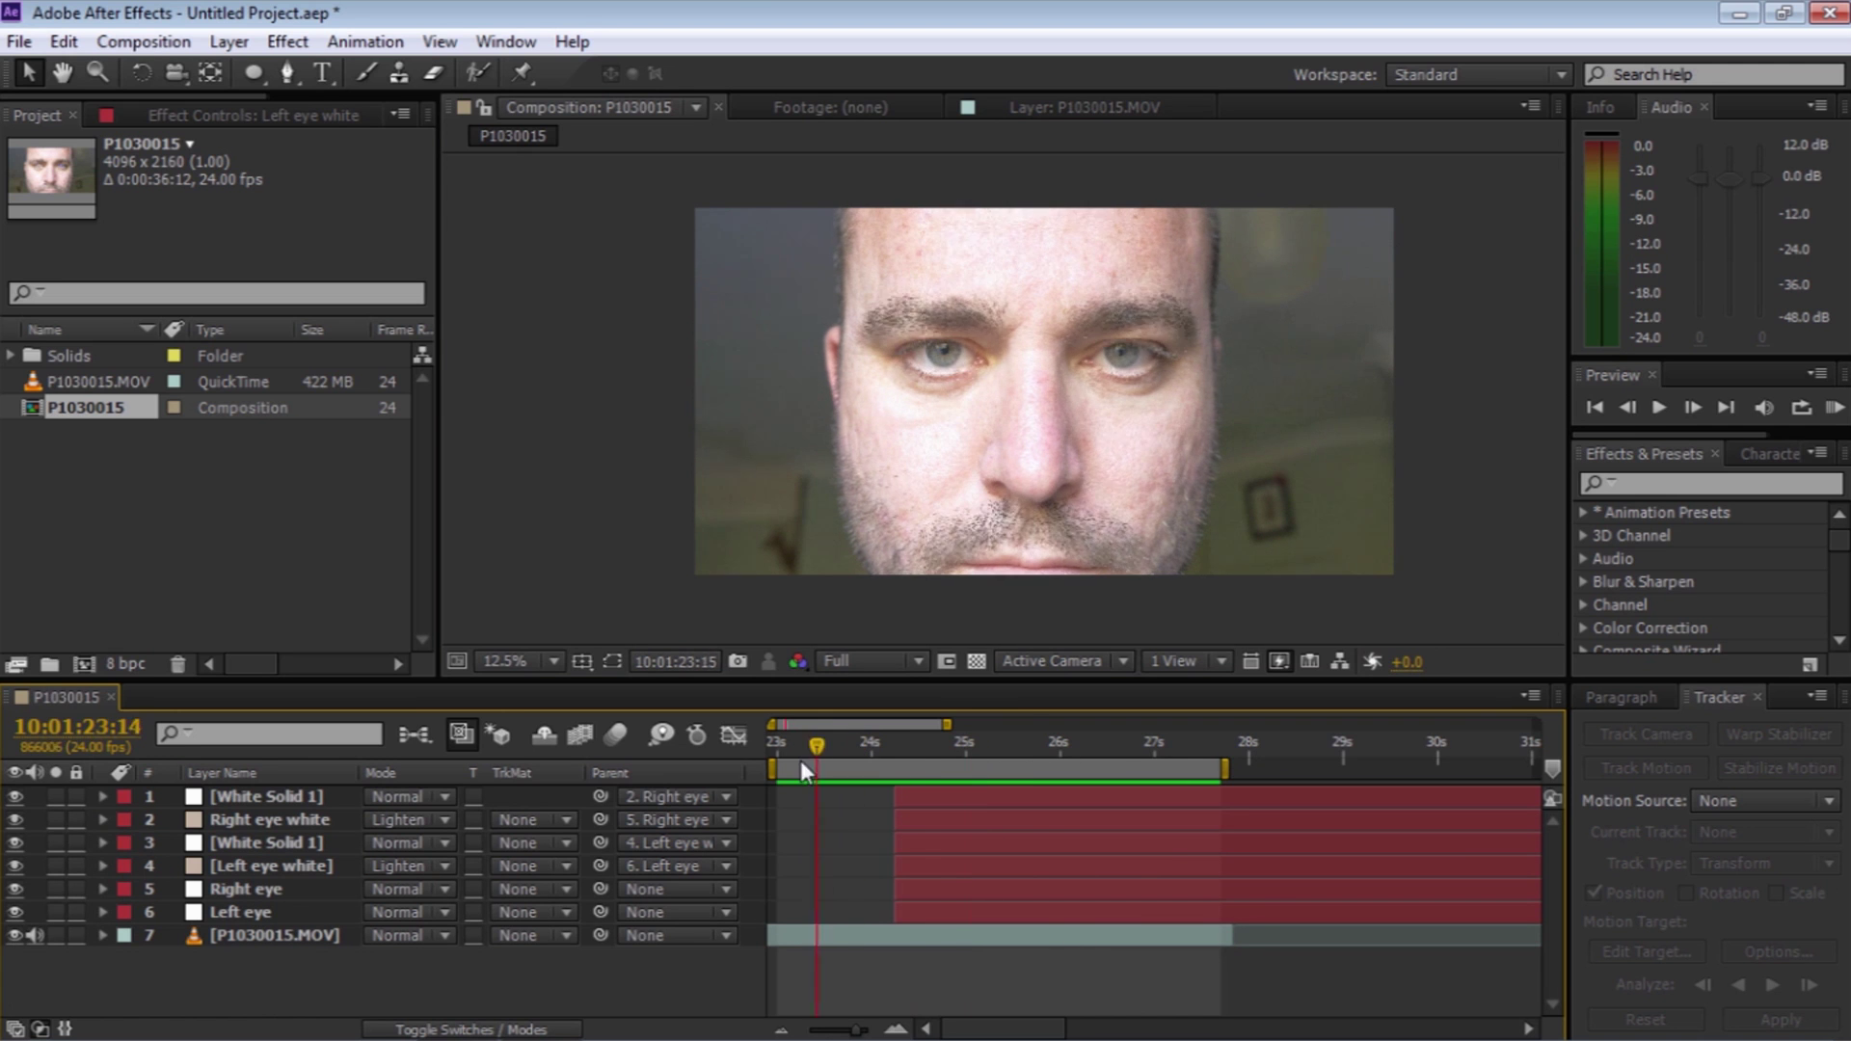
Add a 100% Scale keyframe to P1030015.MOV, testing 120% before undoing it
left_click(796, 937)
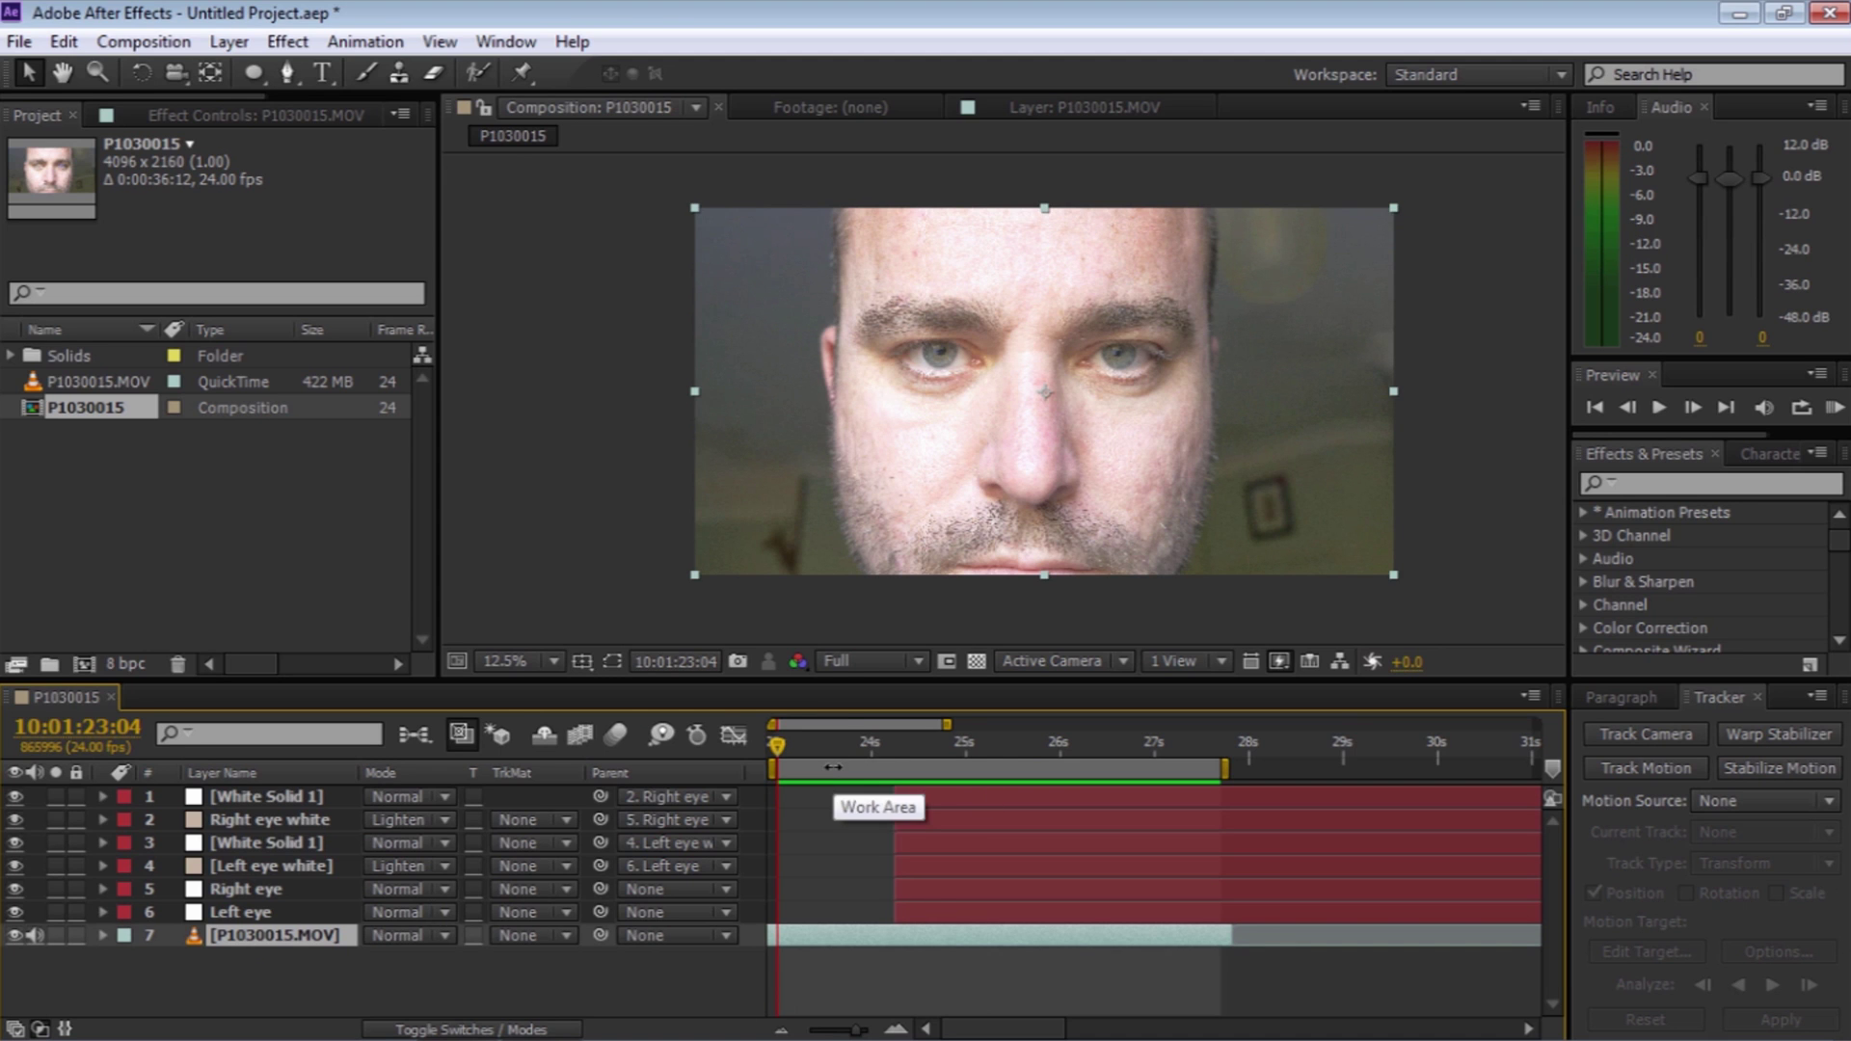
key("s")
left_click(173, 958)
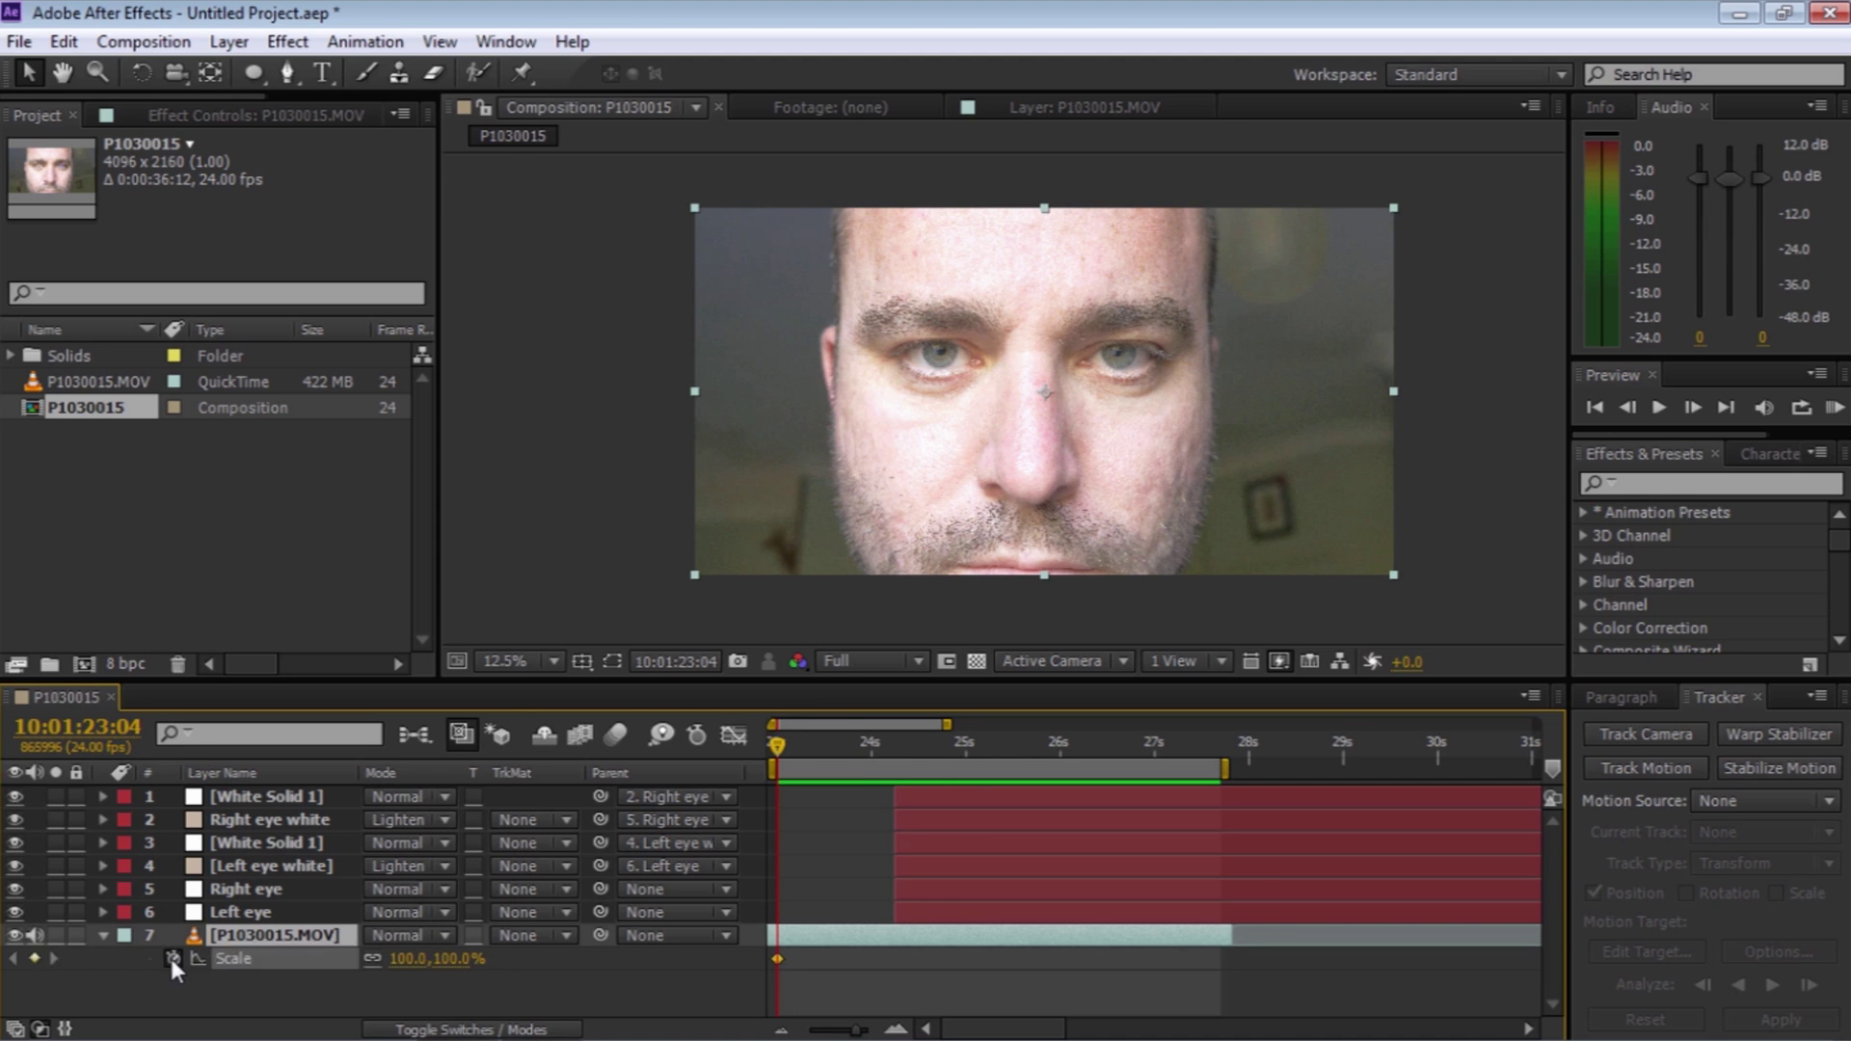
left_click_drag(948, 740, 1079, 744)
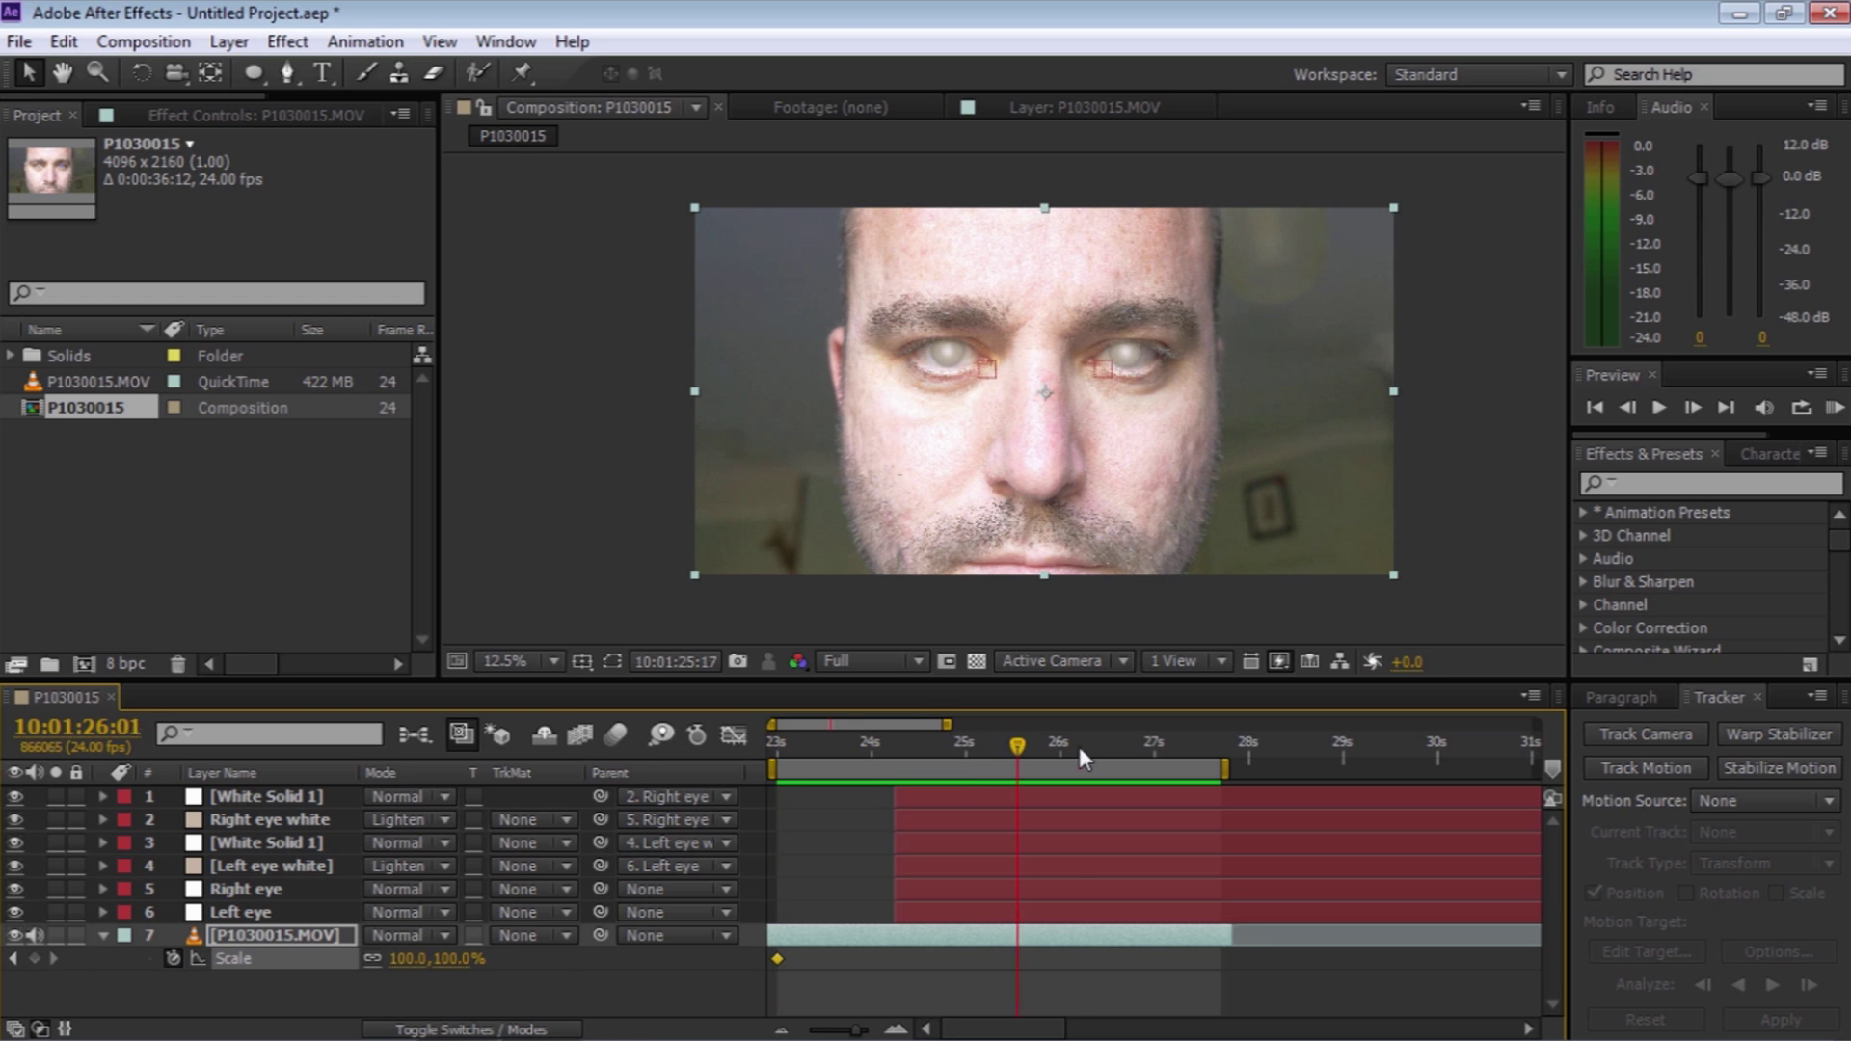
left_click_drag(457, 968, 480, 960)
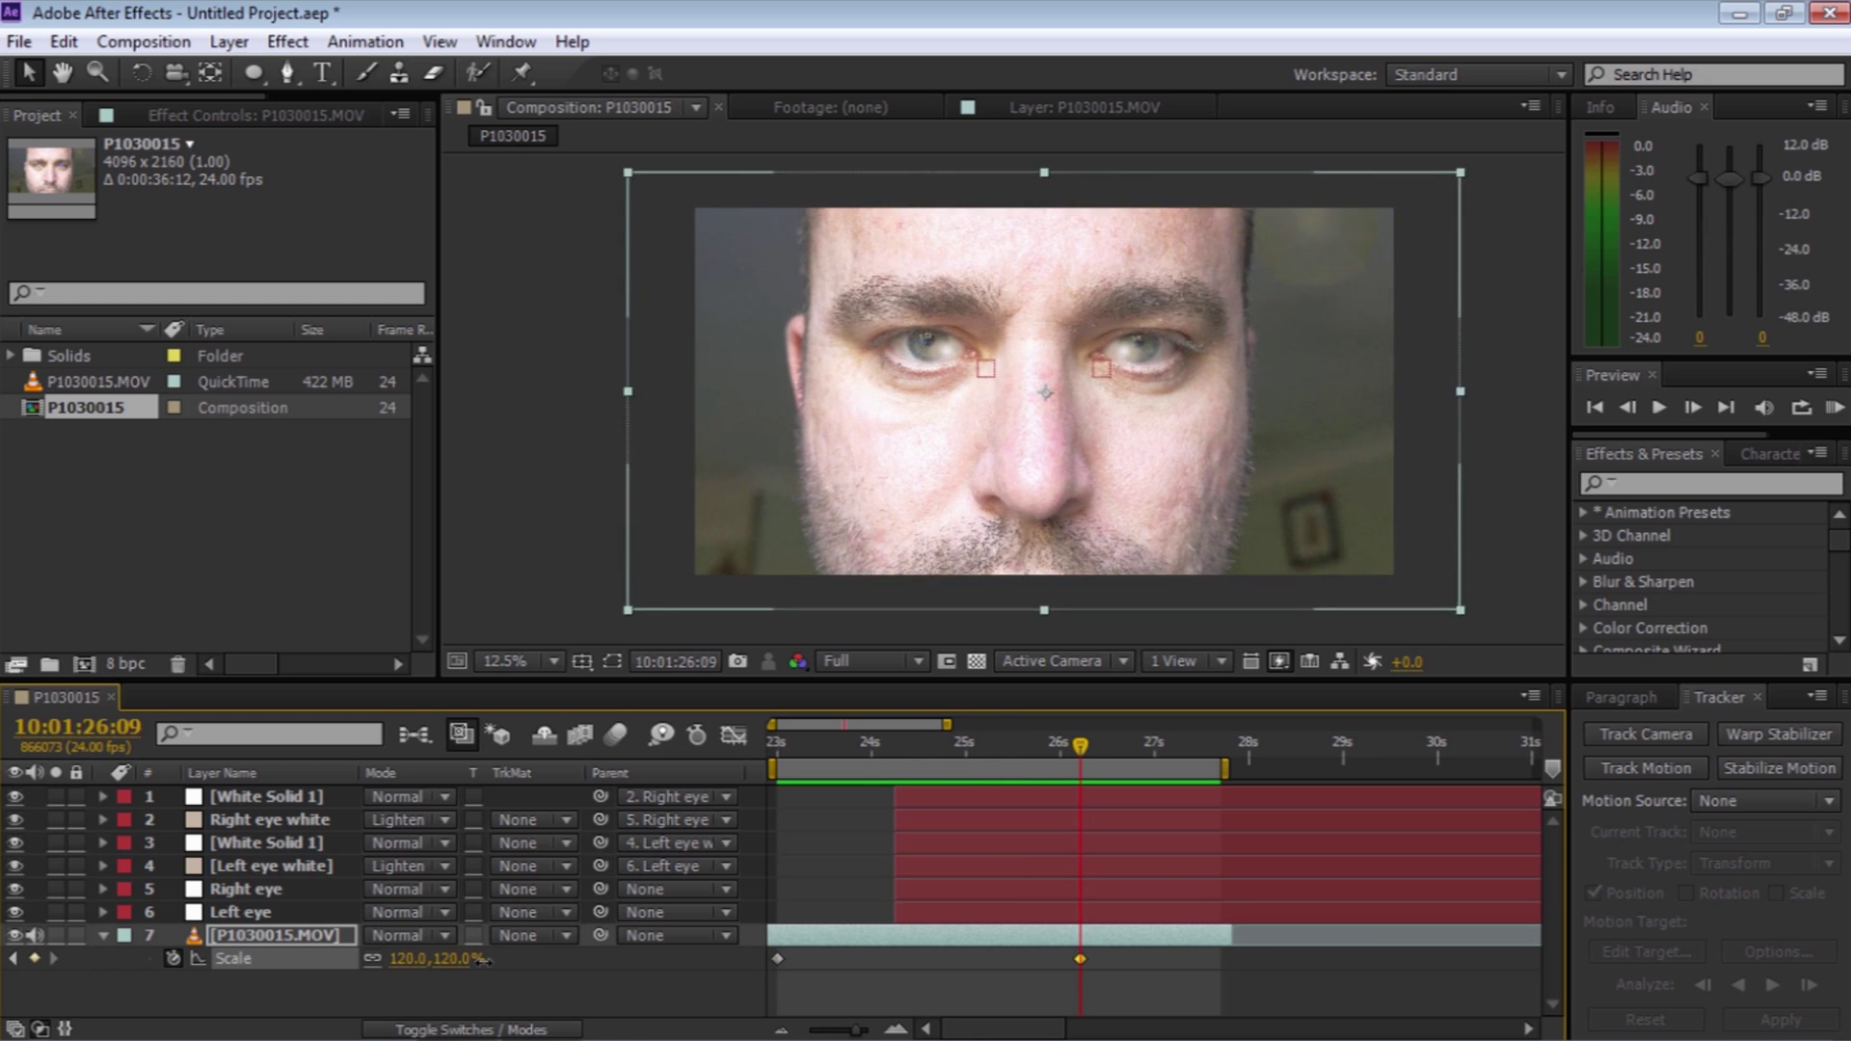
key("ctrl+z")
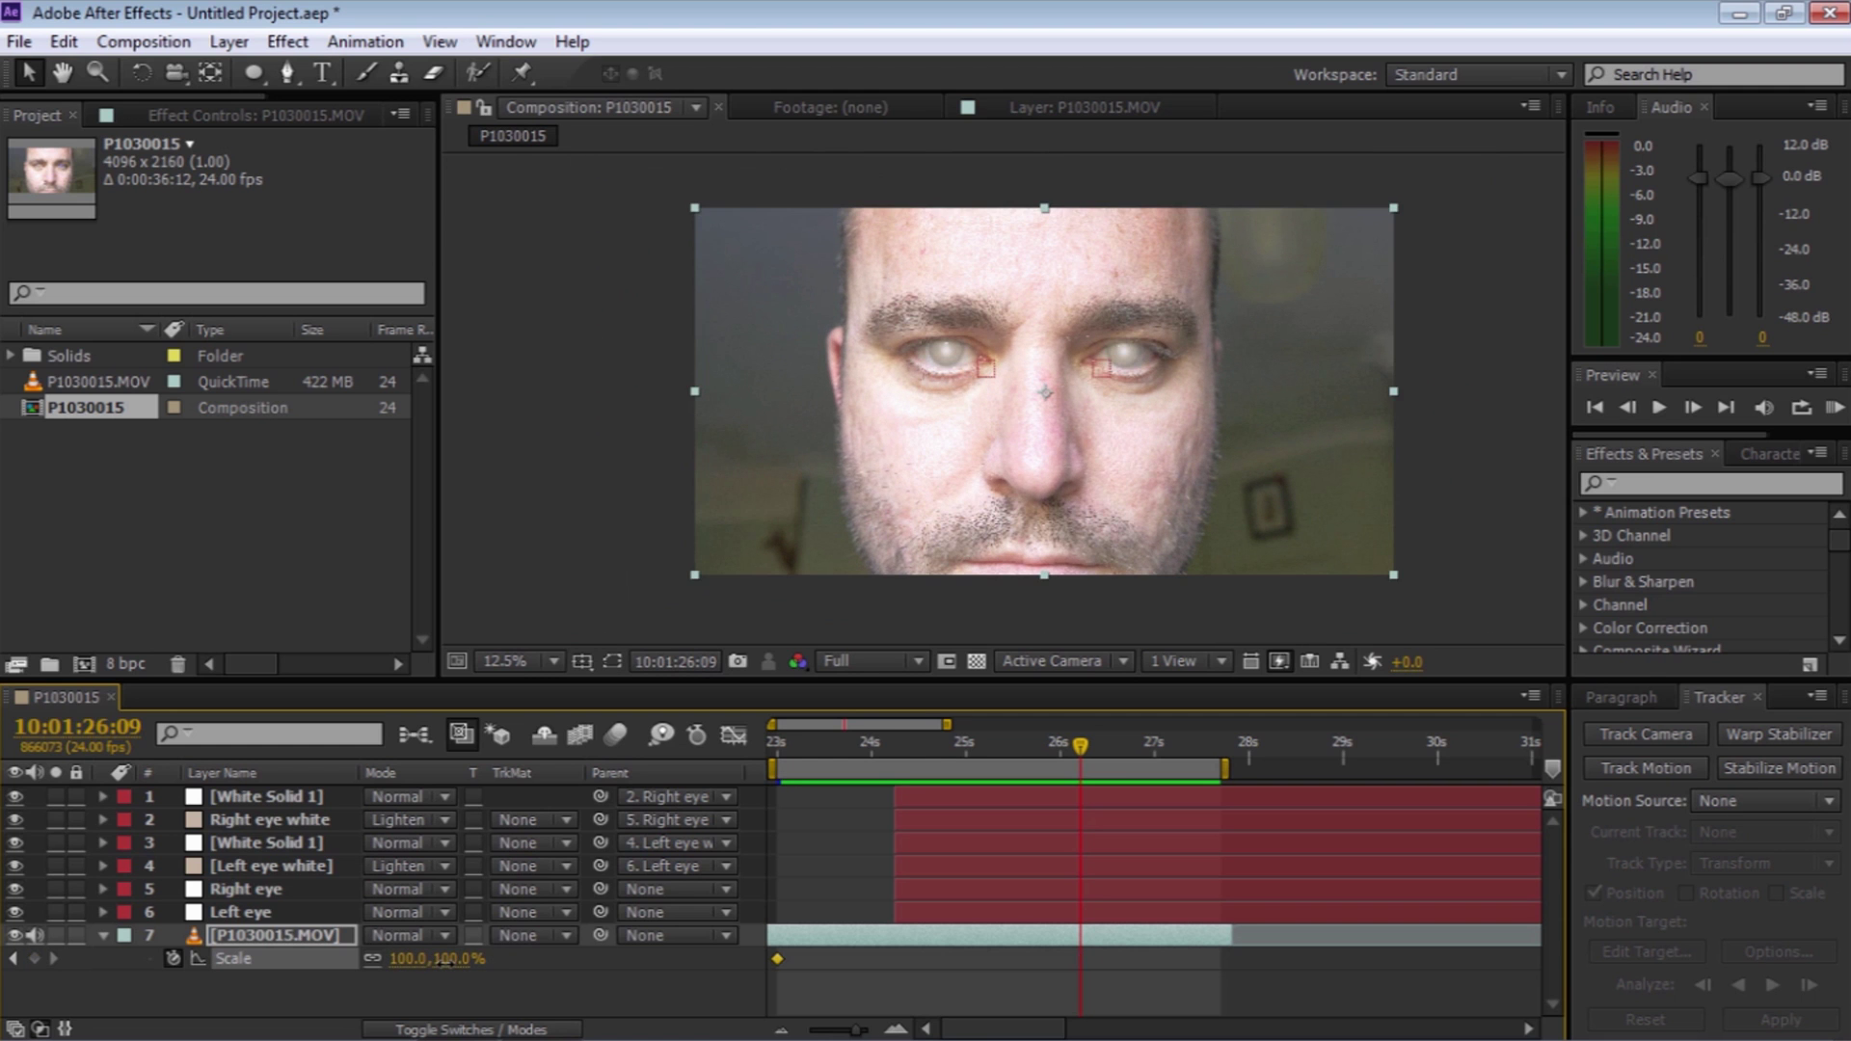
key("Home")
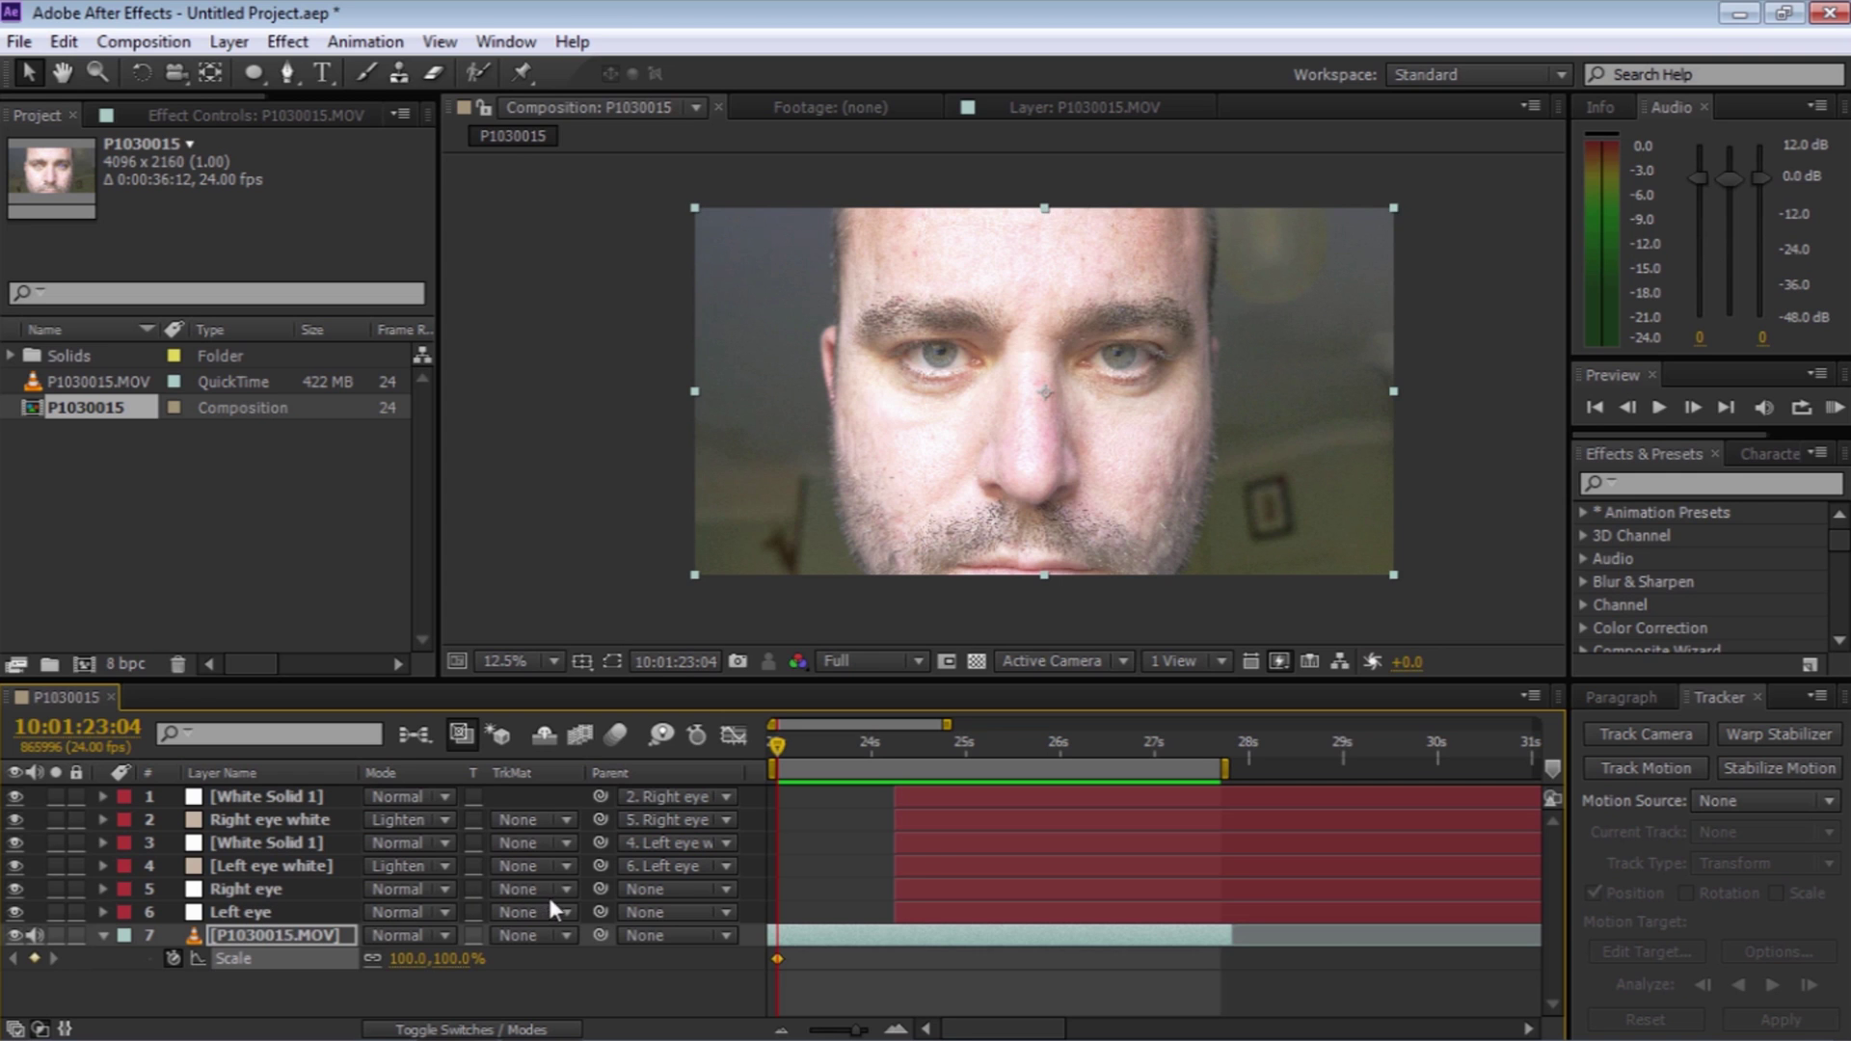
Parent the Left eye and Right eye layers to P1030015.MOV, then move the time to 25:22
left_click_drag(598, 911, 288, 931)
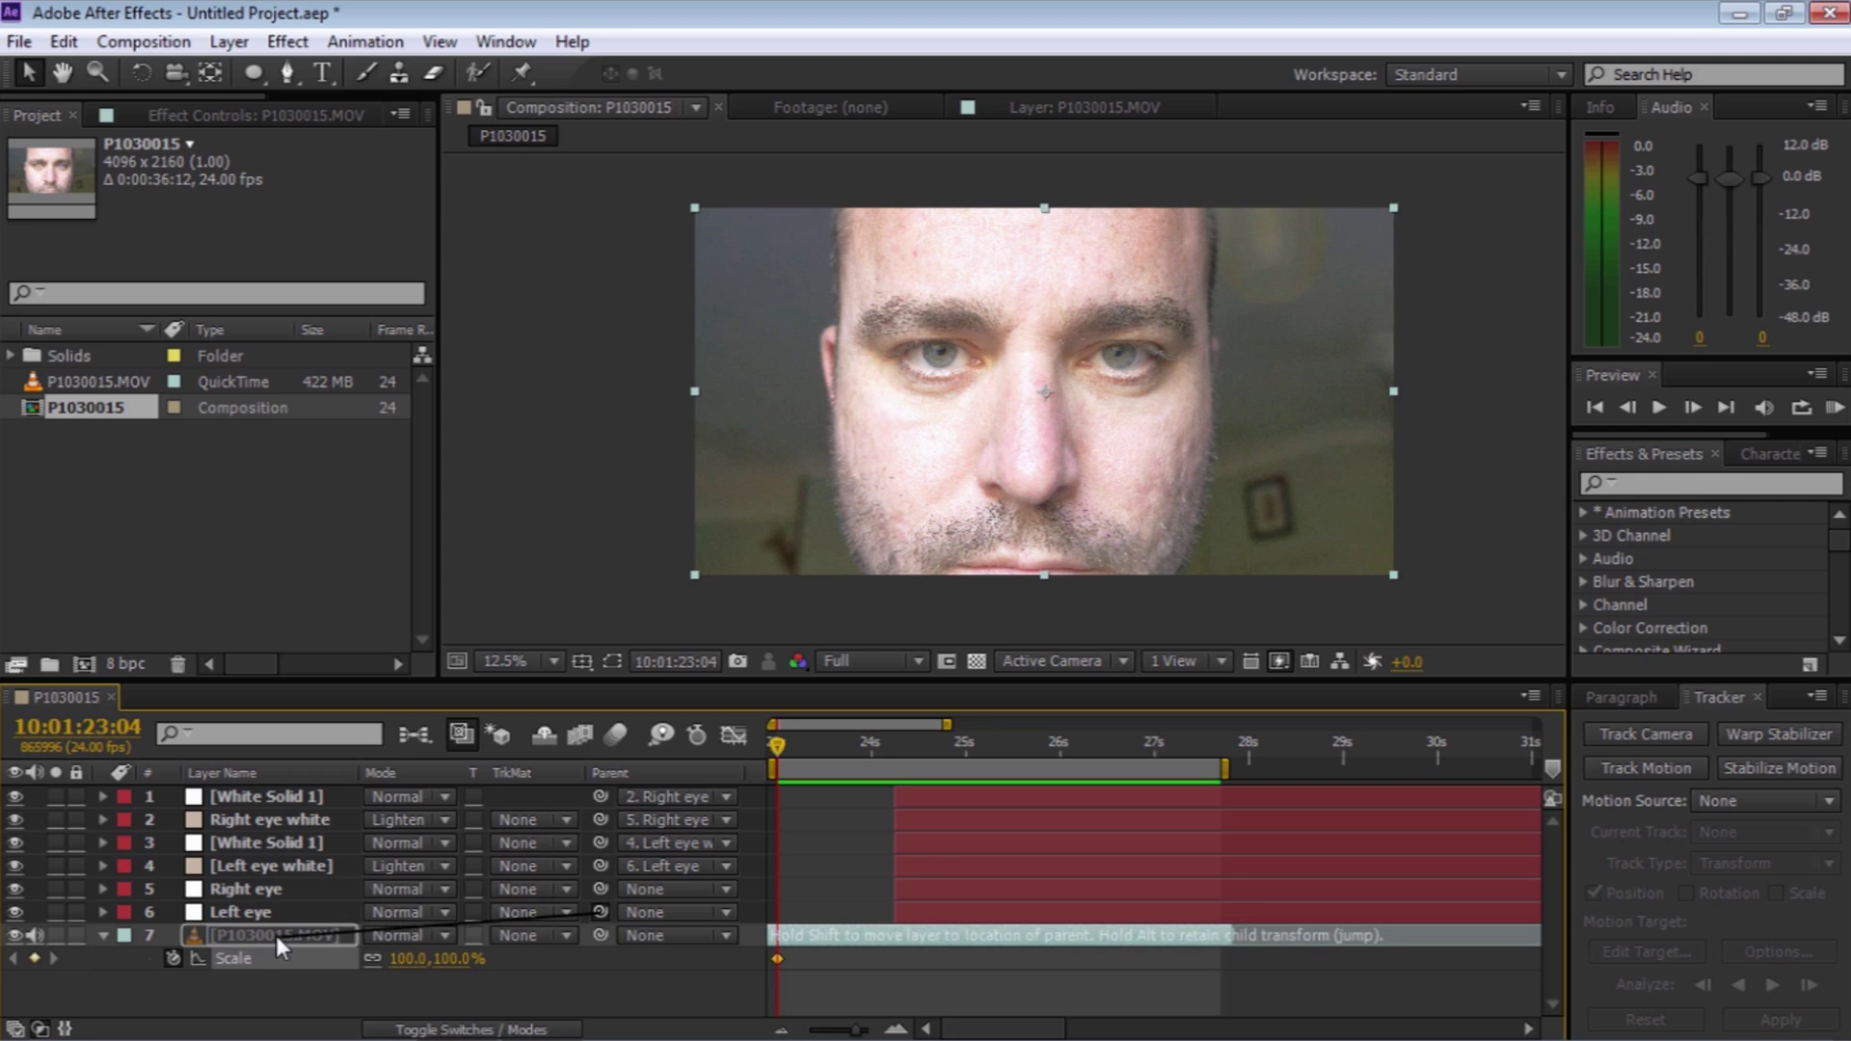
left_click_drag(599, 887, 293, 935)
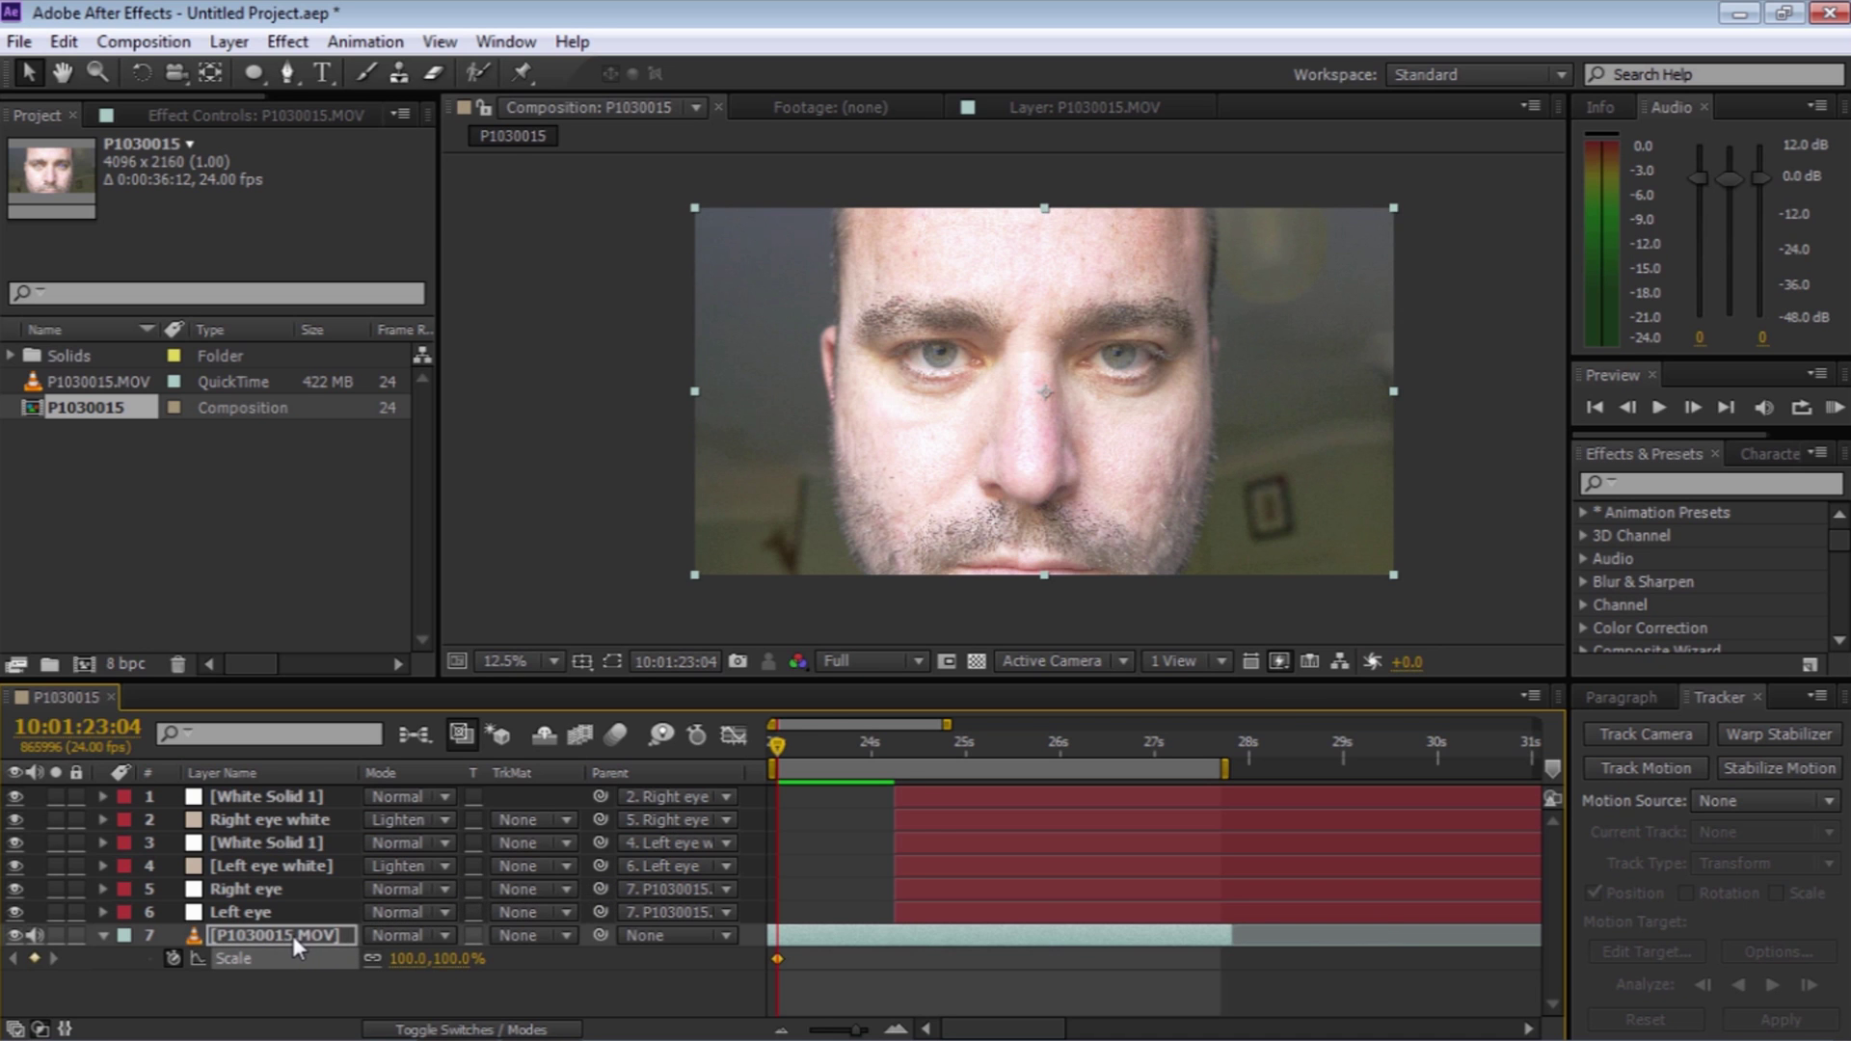
left_click_drag(779, 744, 1055, 756)
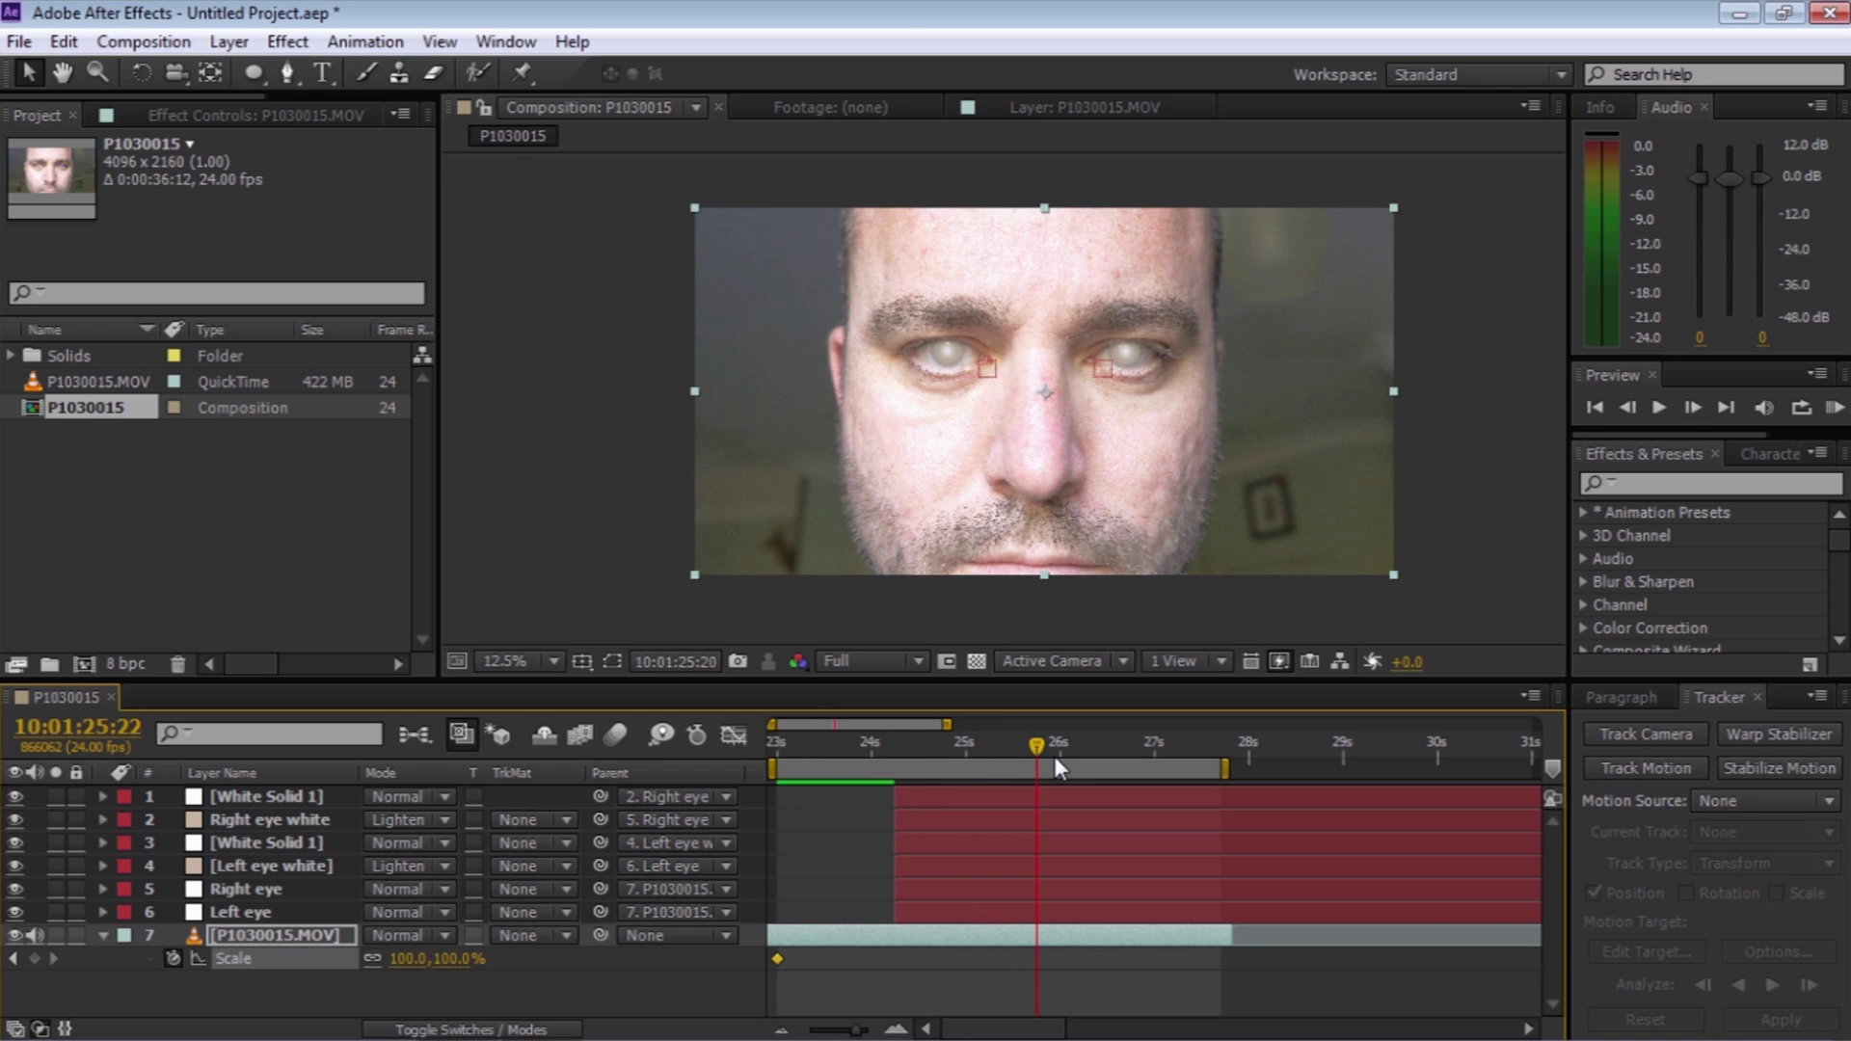
Scale P1030015.MOV to 156% at 25:22 and keyframe Position from the start to 2208, 1312
left_click_drag(460, 958, 540, 952)
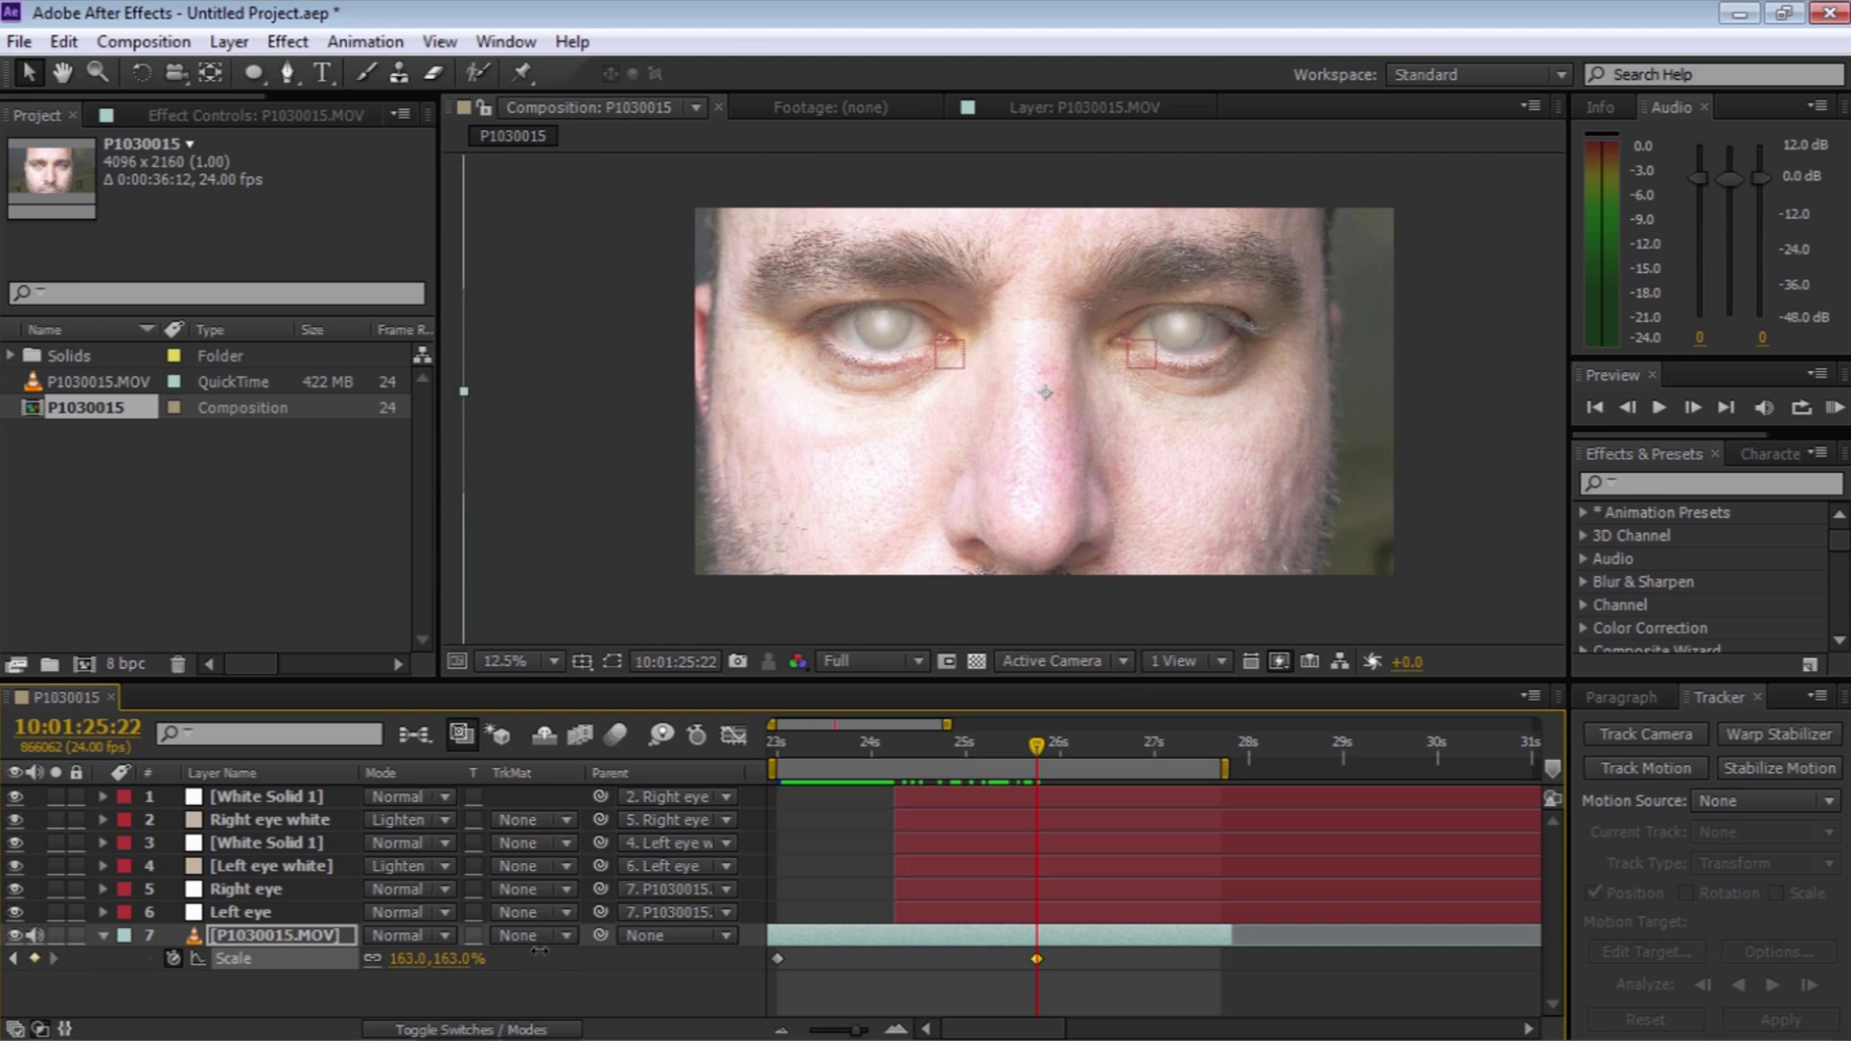
key("p")
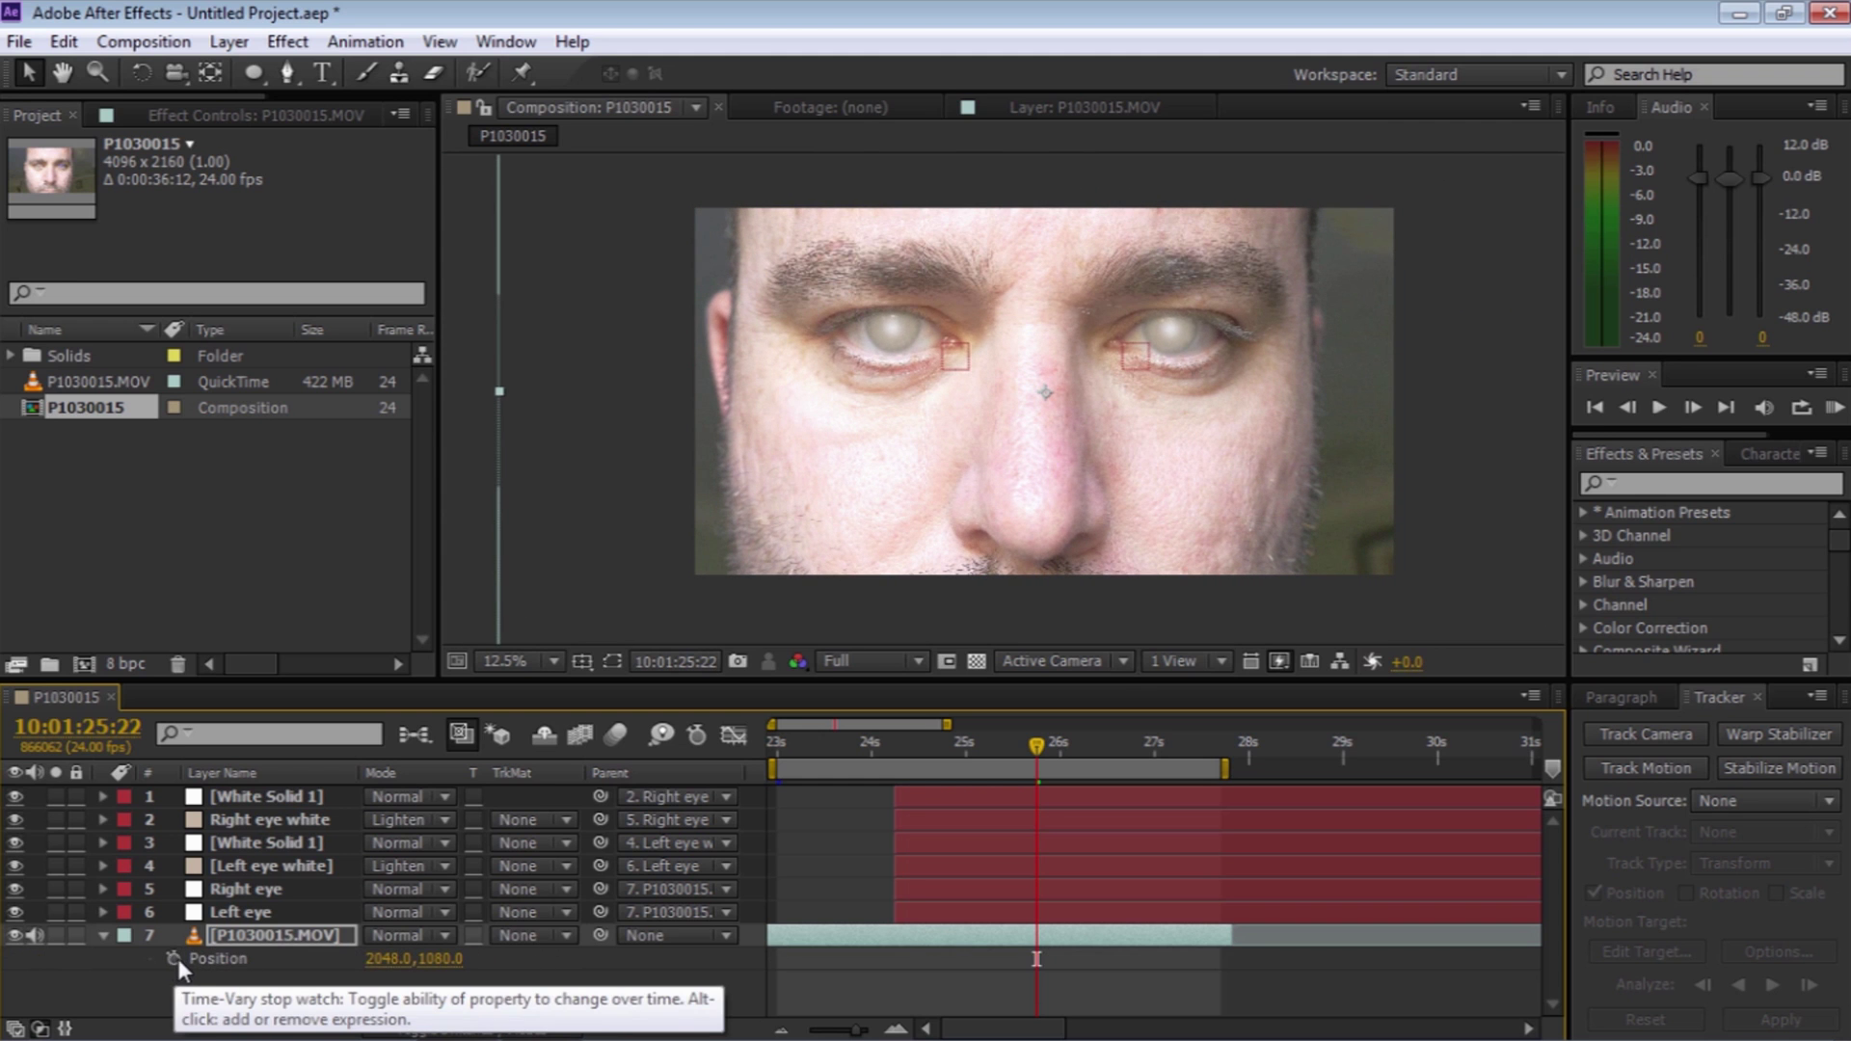
key("Home")
left_click(174, 958)
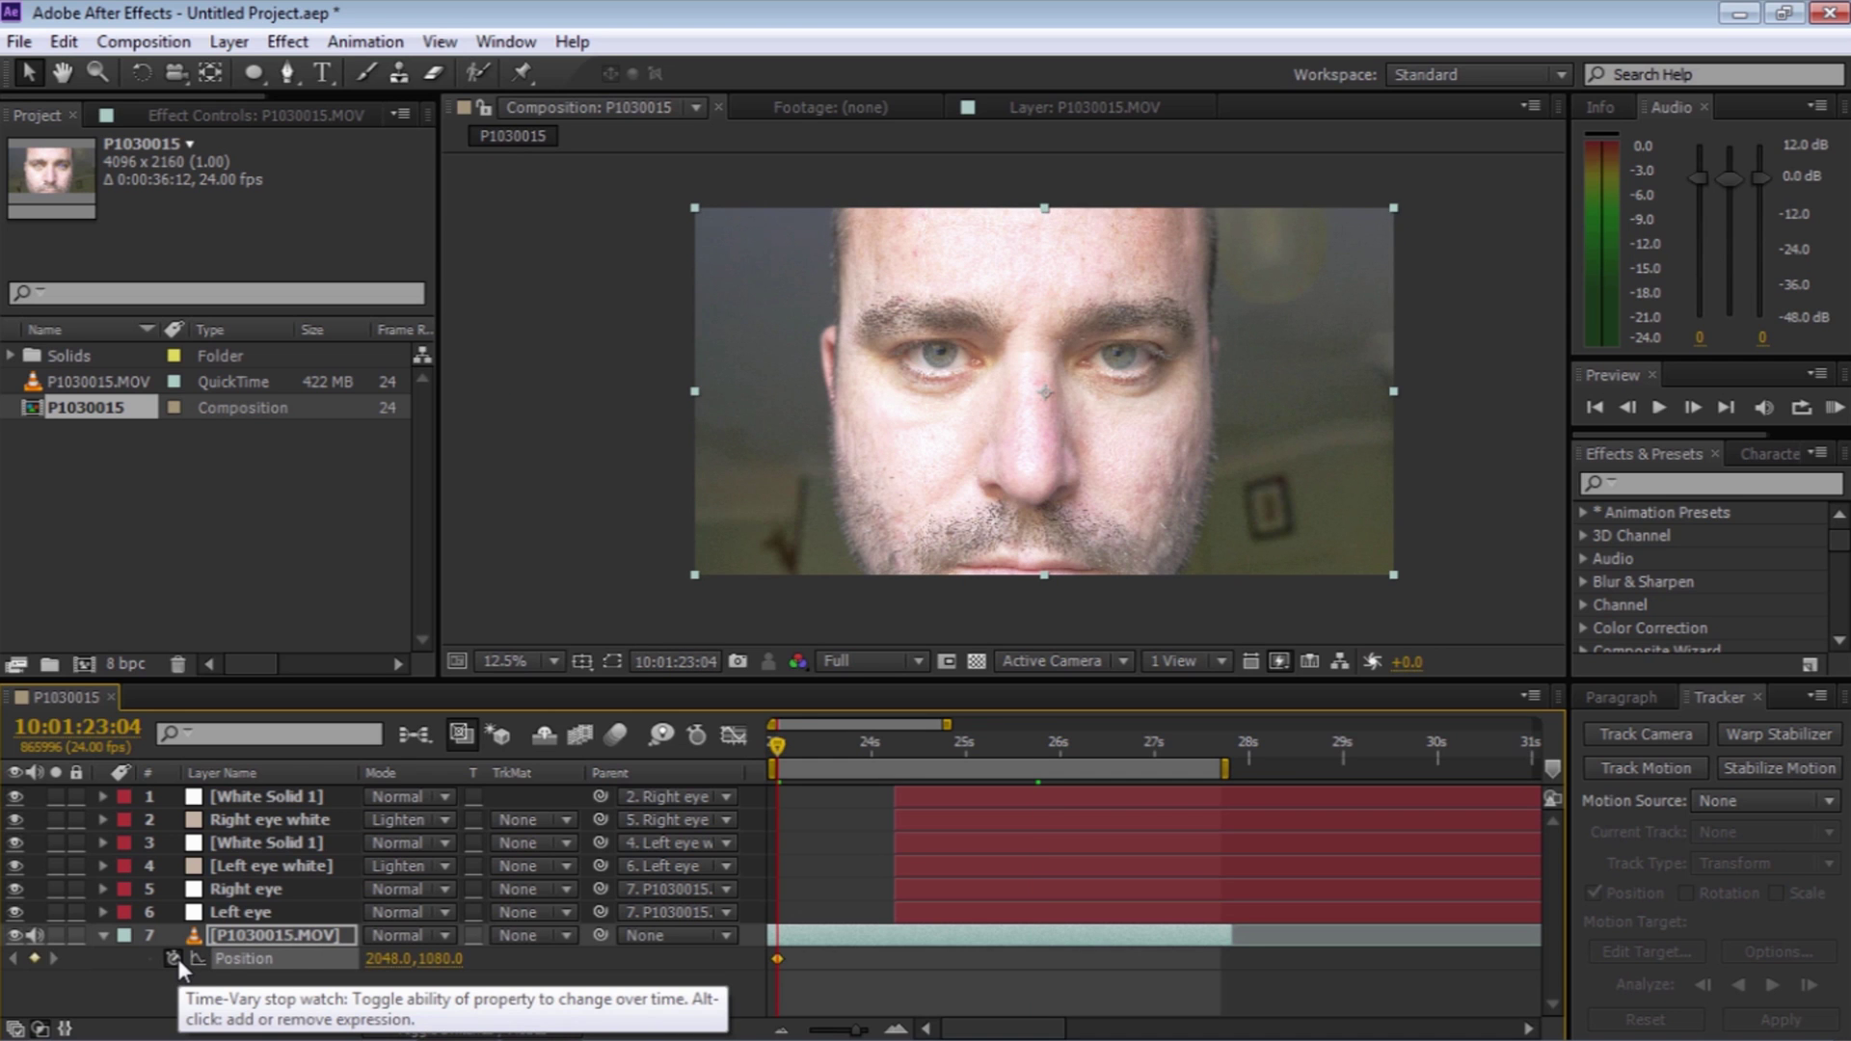
key("s")
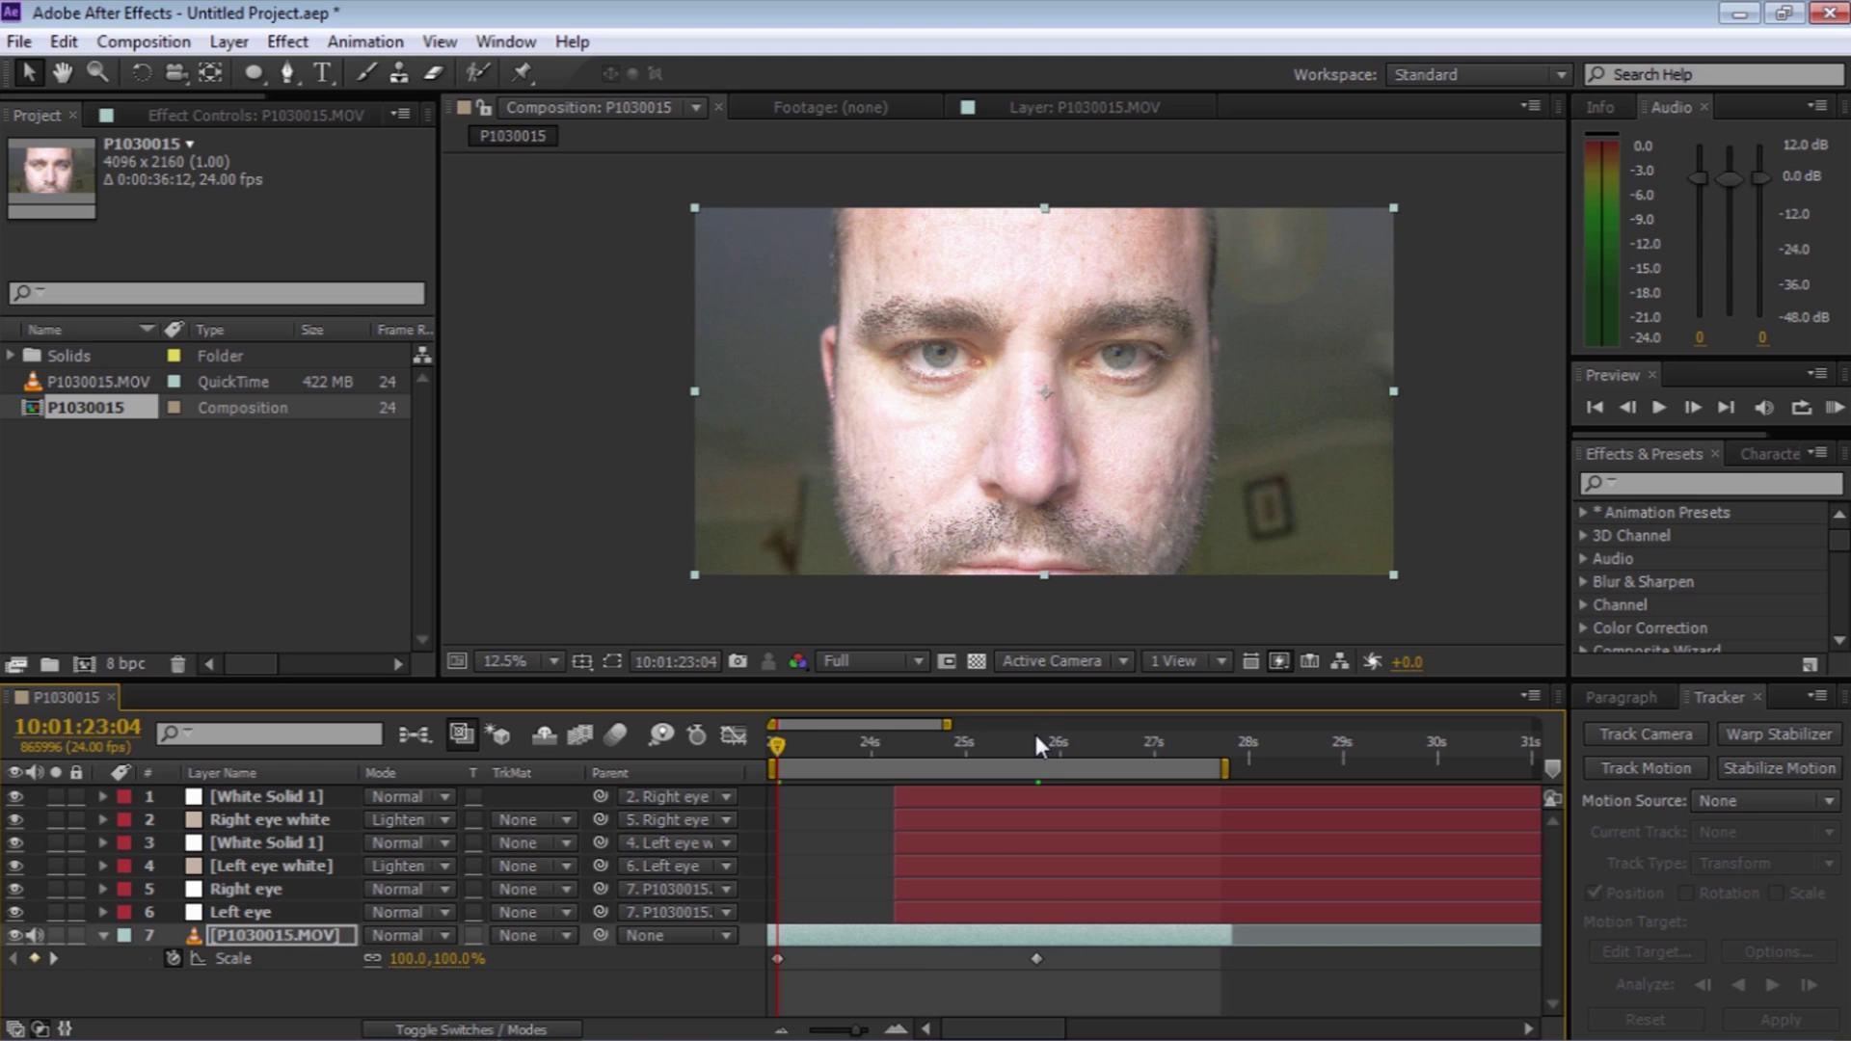
left_click_drag(777, 748, 1039, 756)
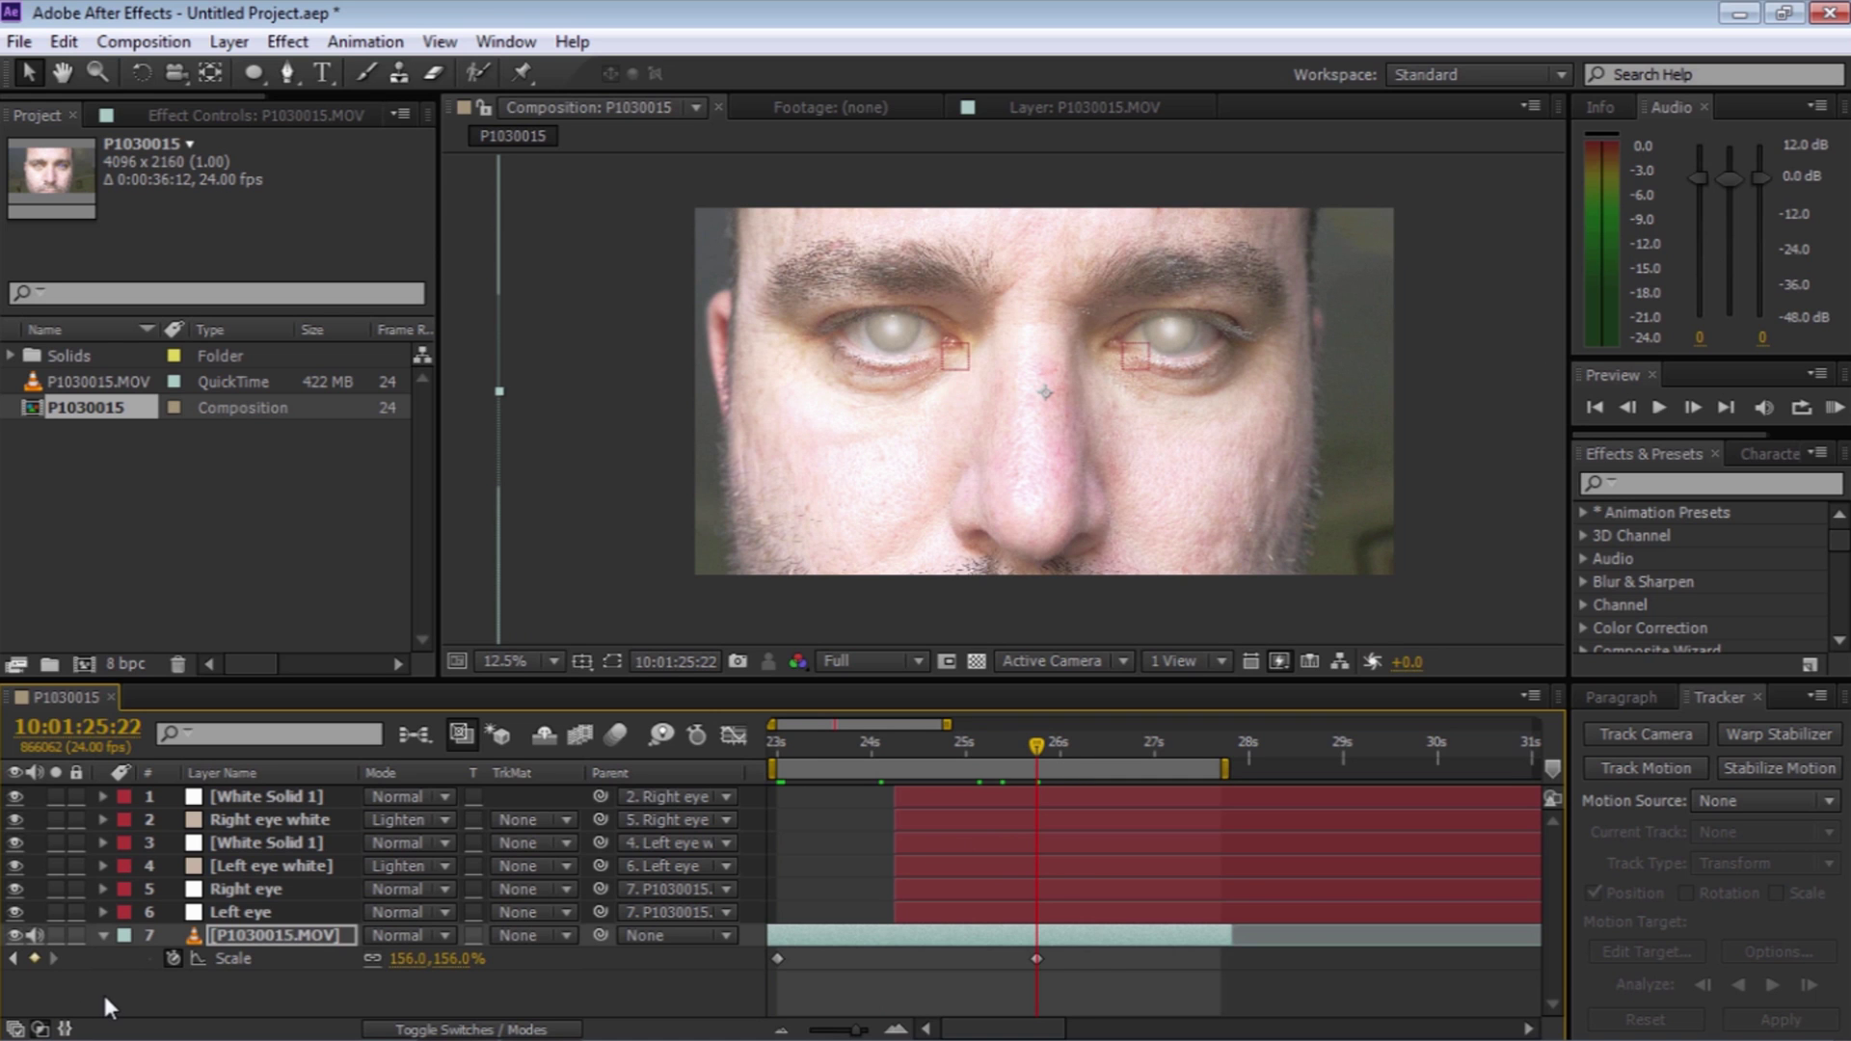
key("p")
left_click_drag(1044, 478, 1059, 510)
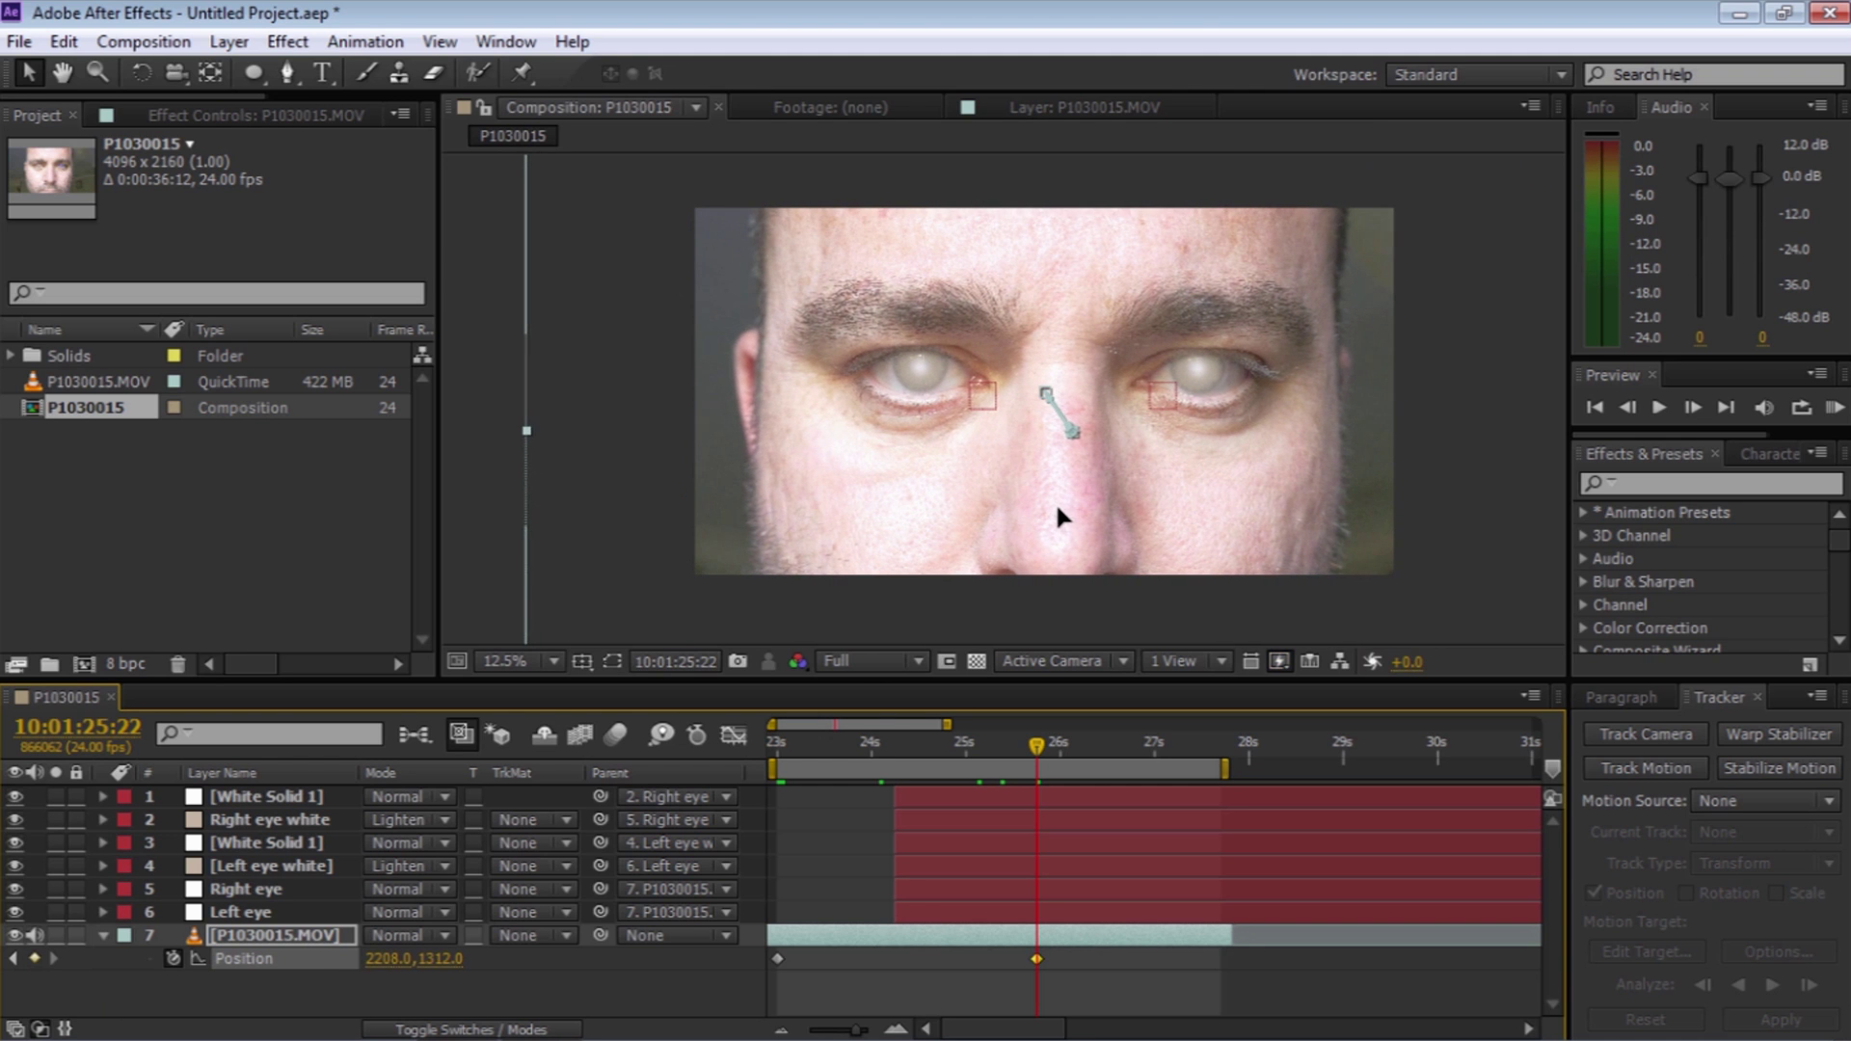
Apply a Color Correction > Curves effect to P1030015.MOV and return to the timeline start
left_click(103, 935)
left_click(288, 41)
mouse_move(373, 257)
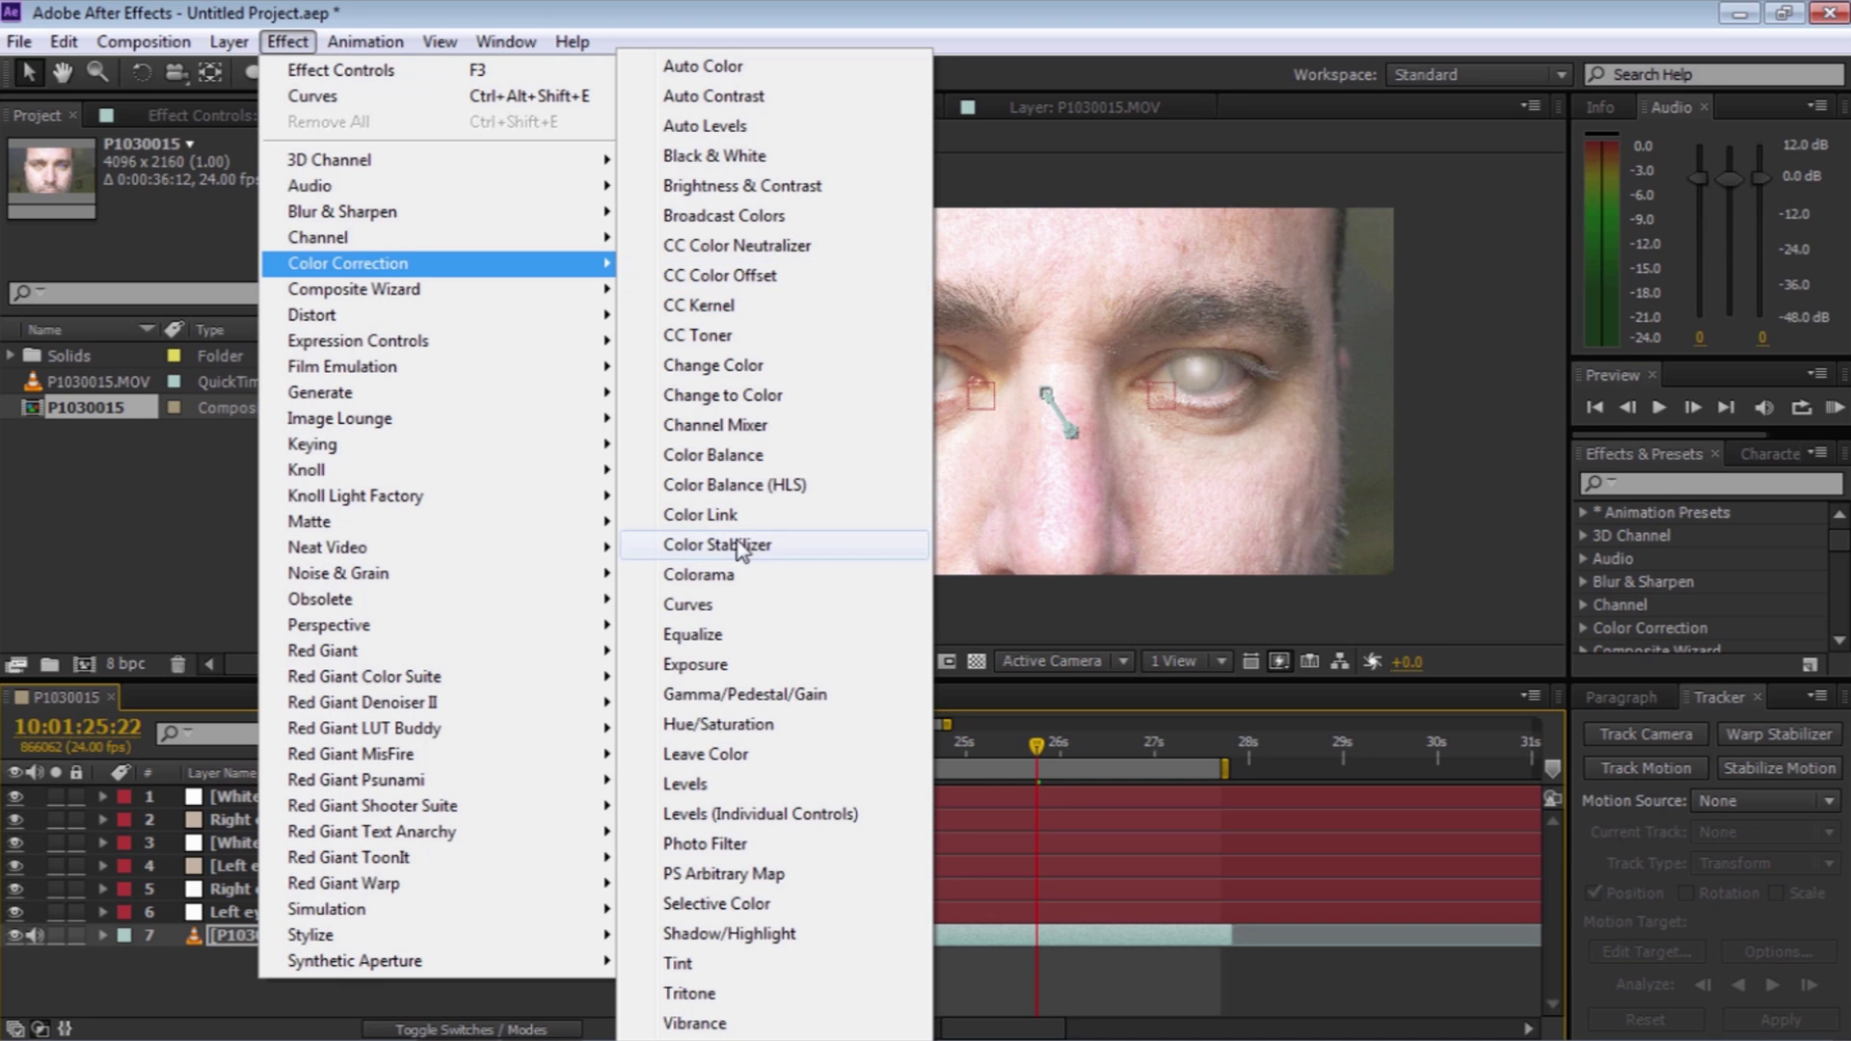
left_click(717, 606)
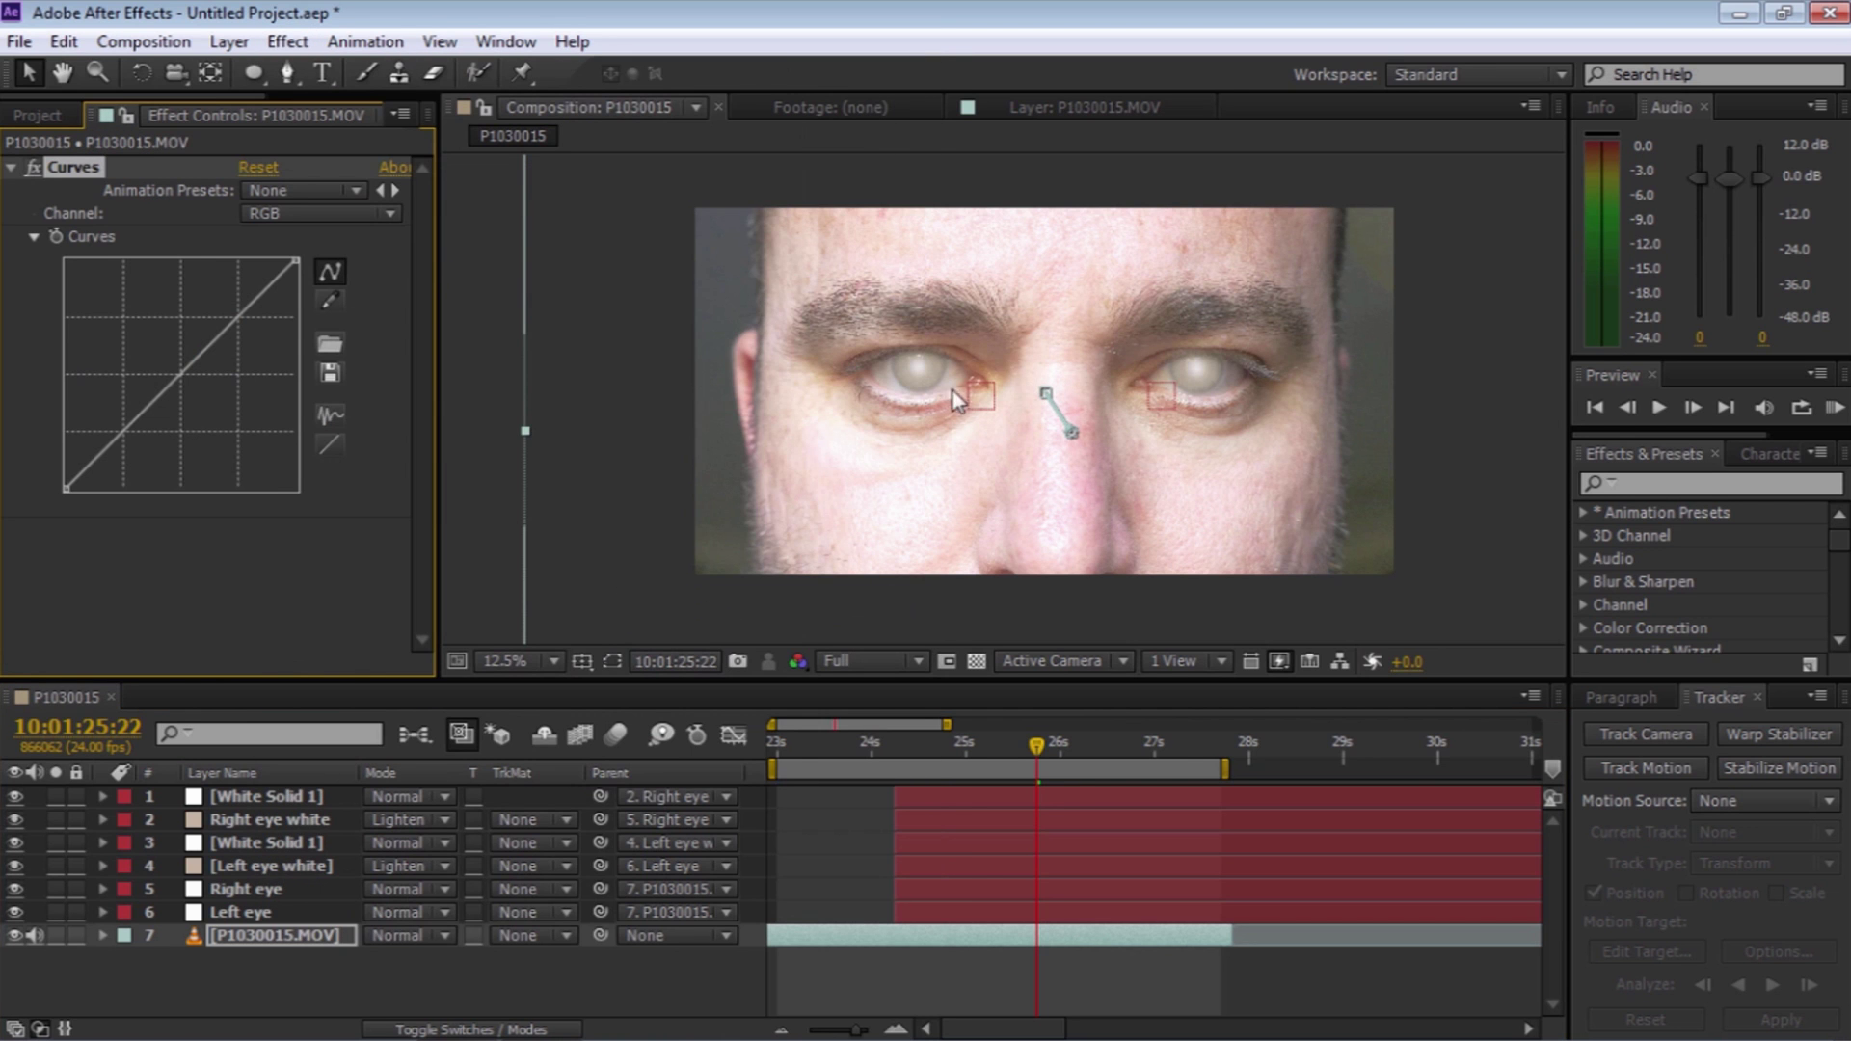
left_click_drag(1036, 744, 753, 762)
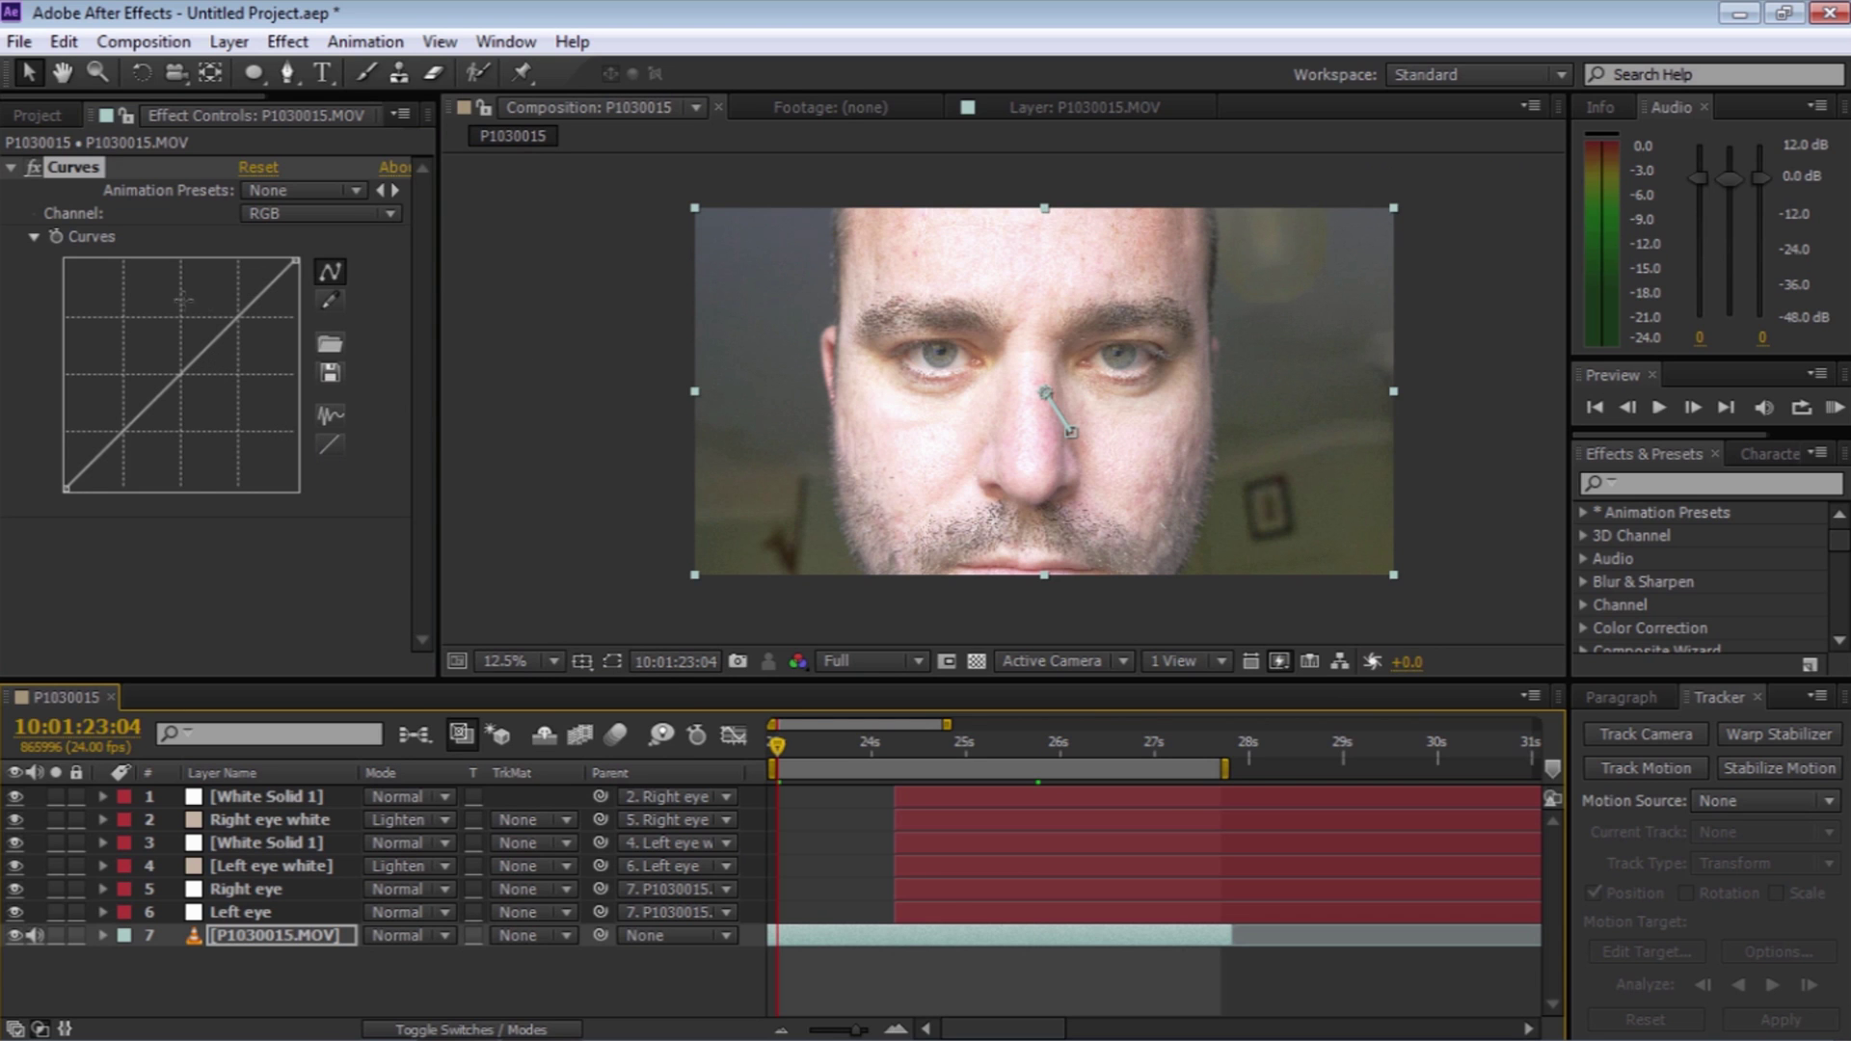
Lower the Red curve for a greener tint, pull the RGB curve down, then preview
left_click(361, 214)
left_click(324, 254)
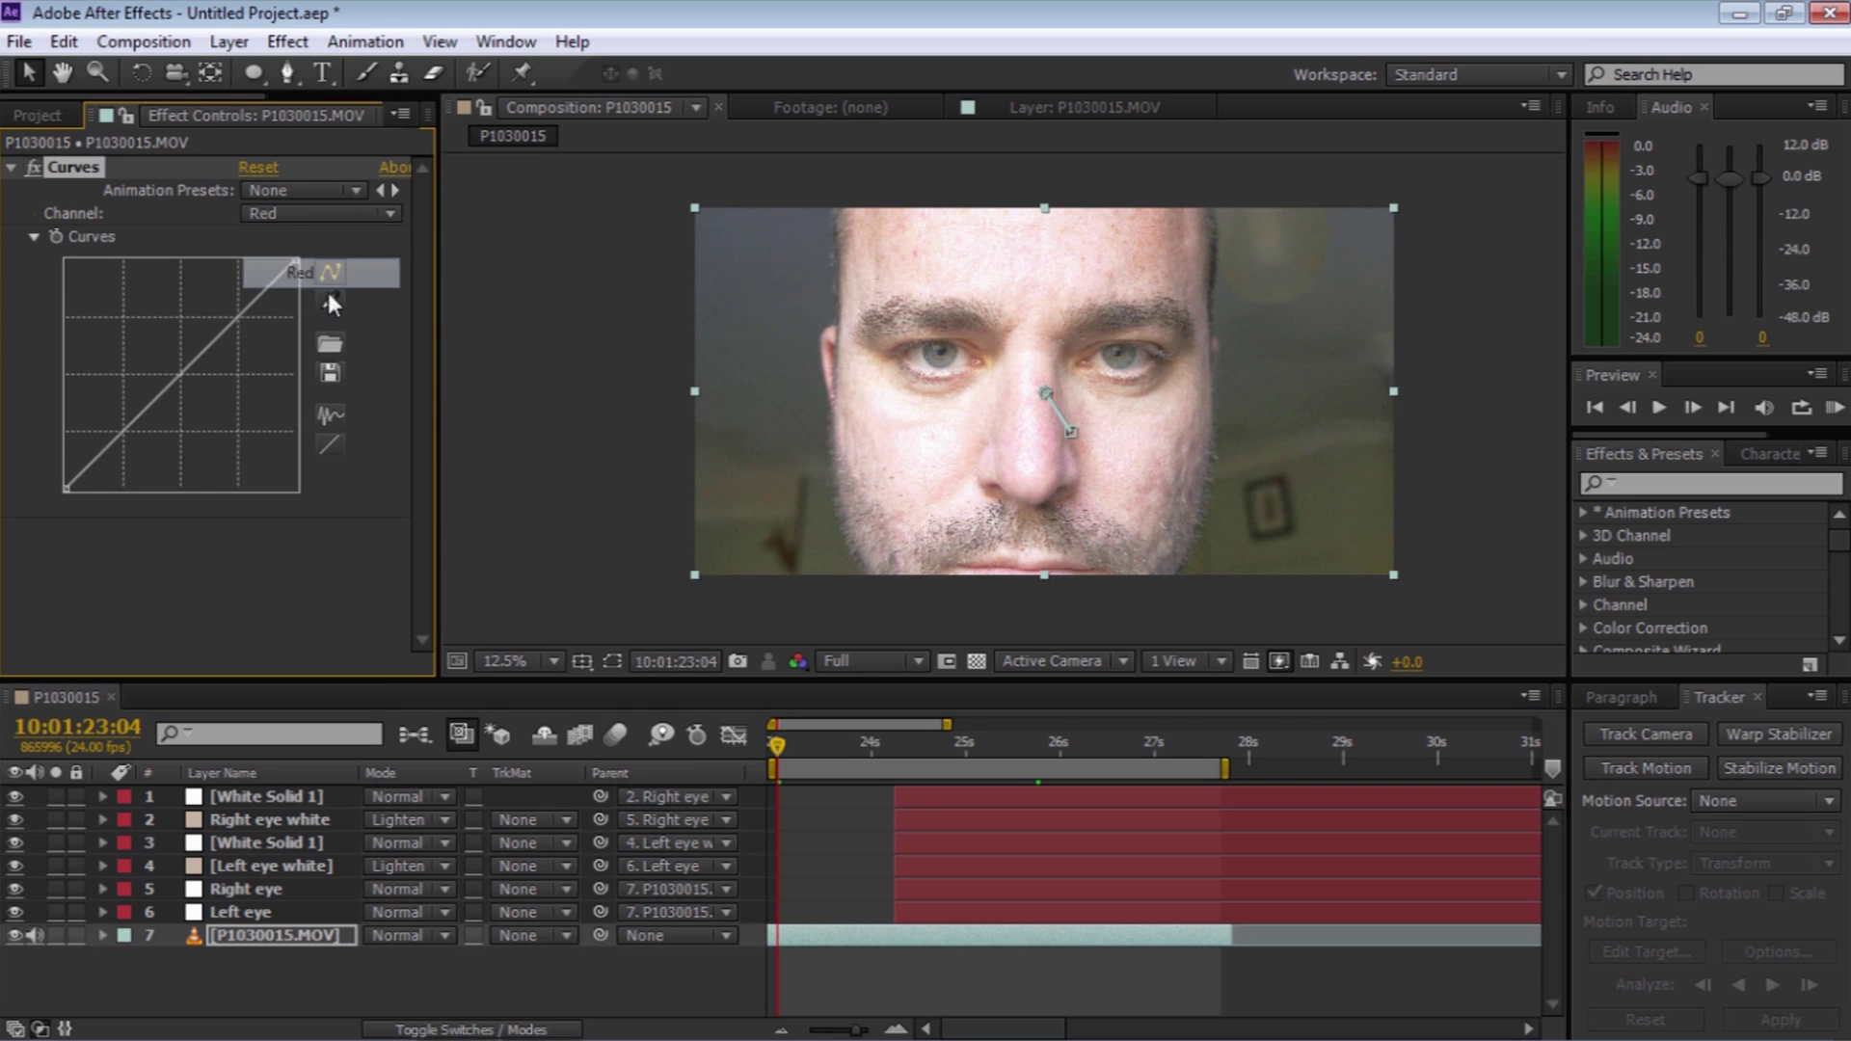
left_click_drag(189, 375, 200, 382)
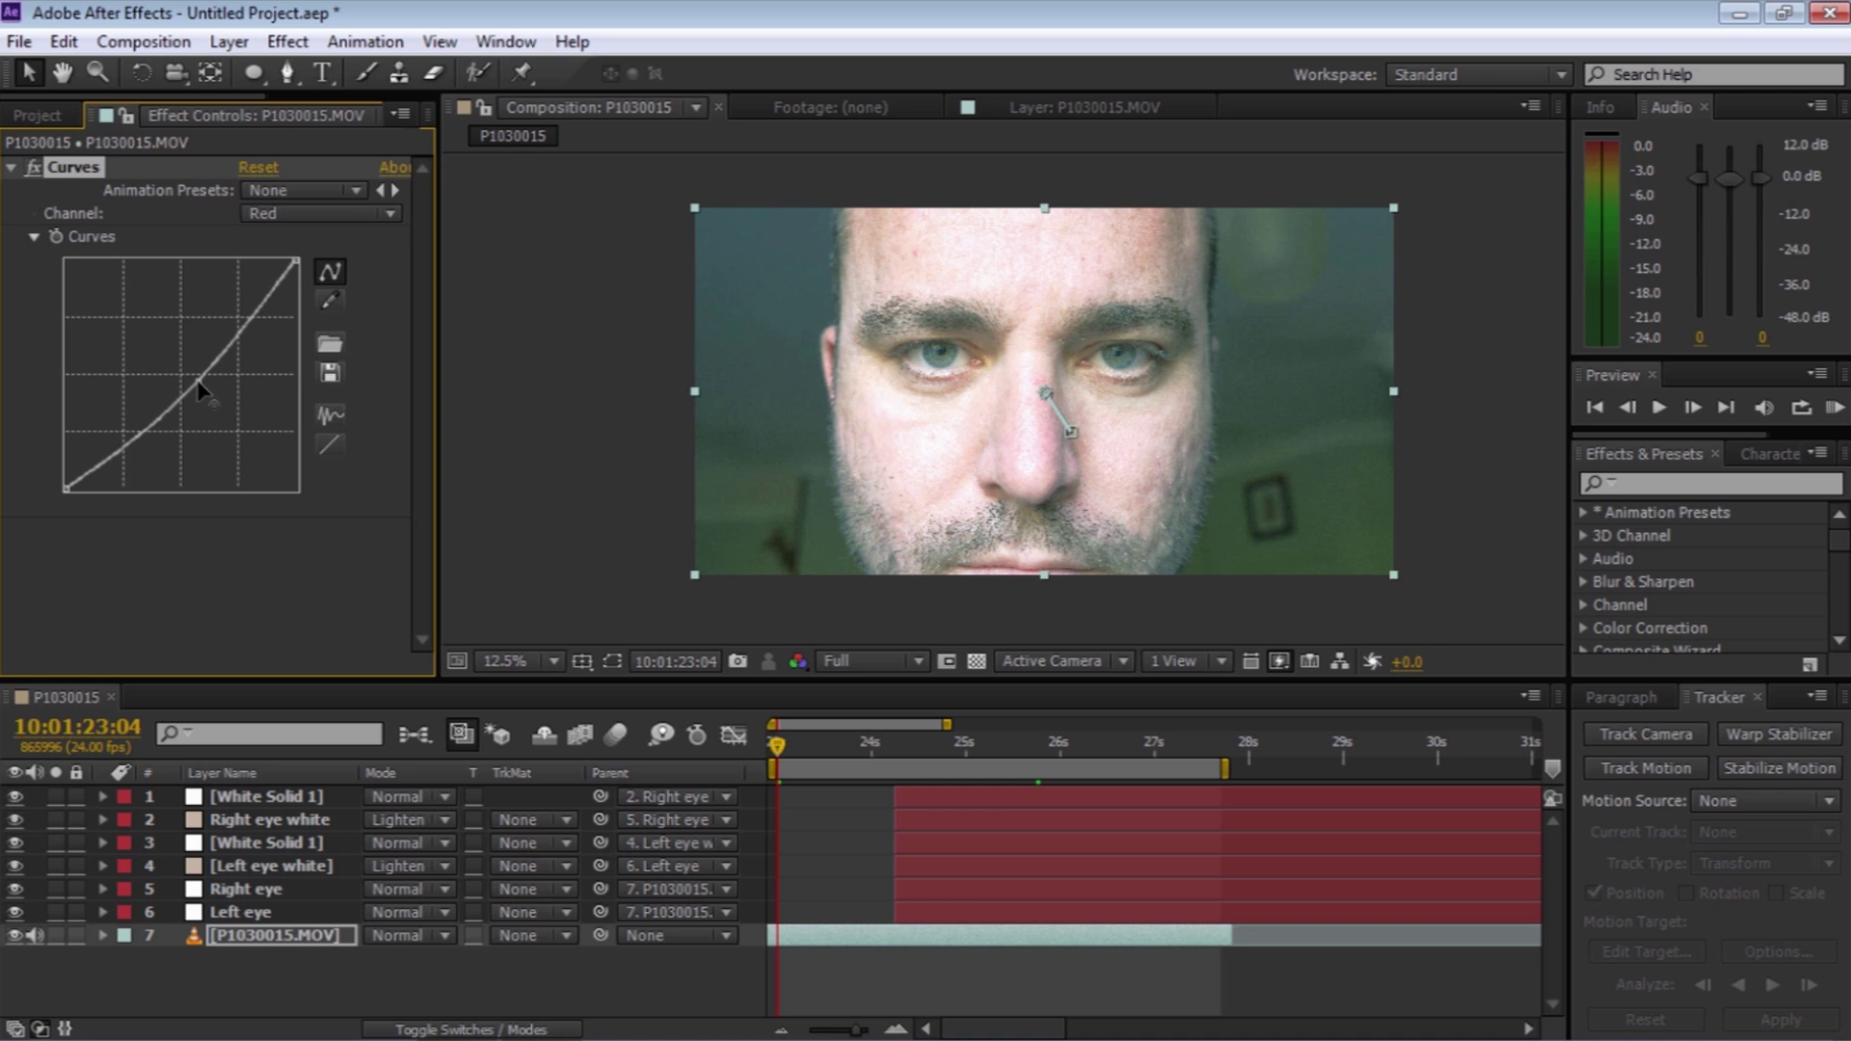
left_click(344, 210)
left_click(333, 238)
left_click_drag(182, 371, 193, 387)
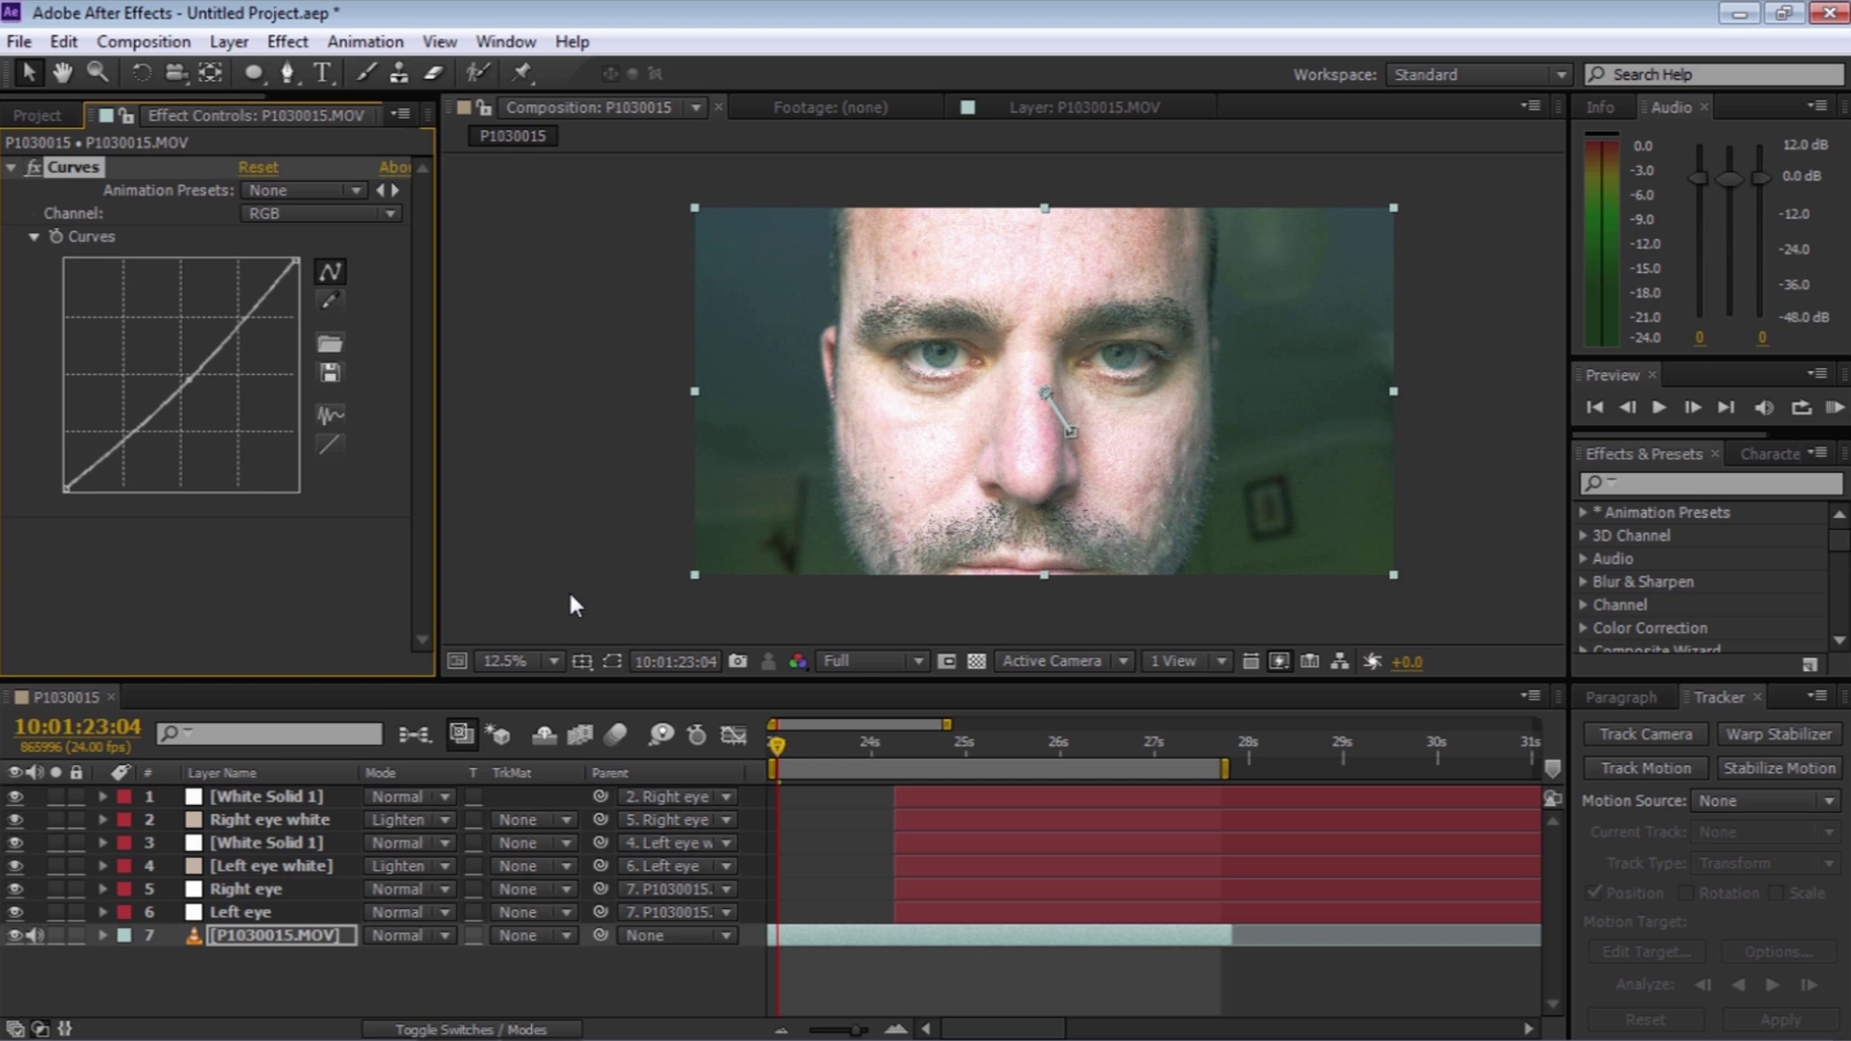
key("KP_0")
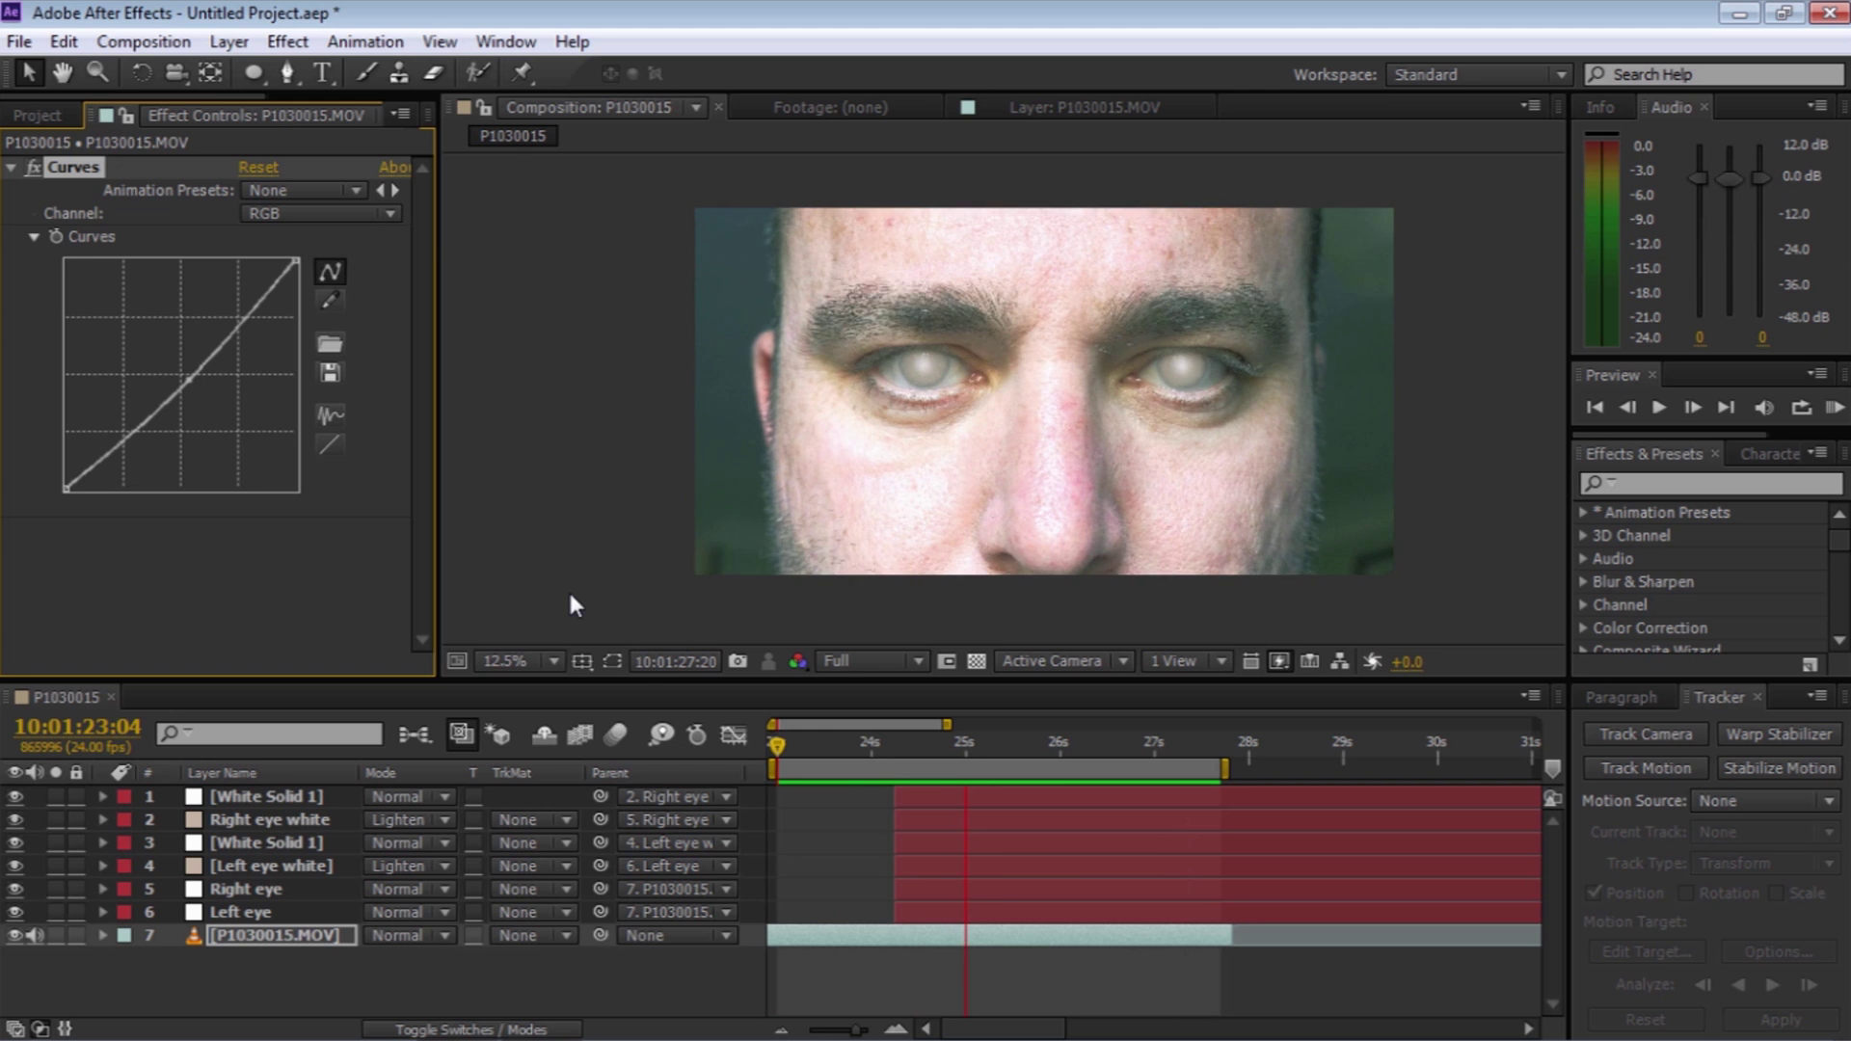
key("space")
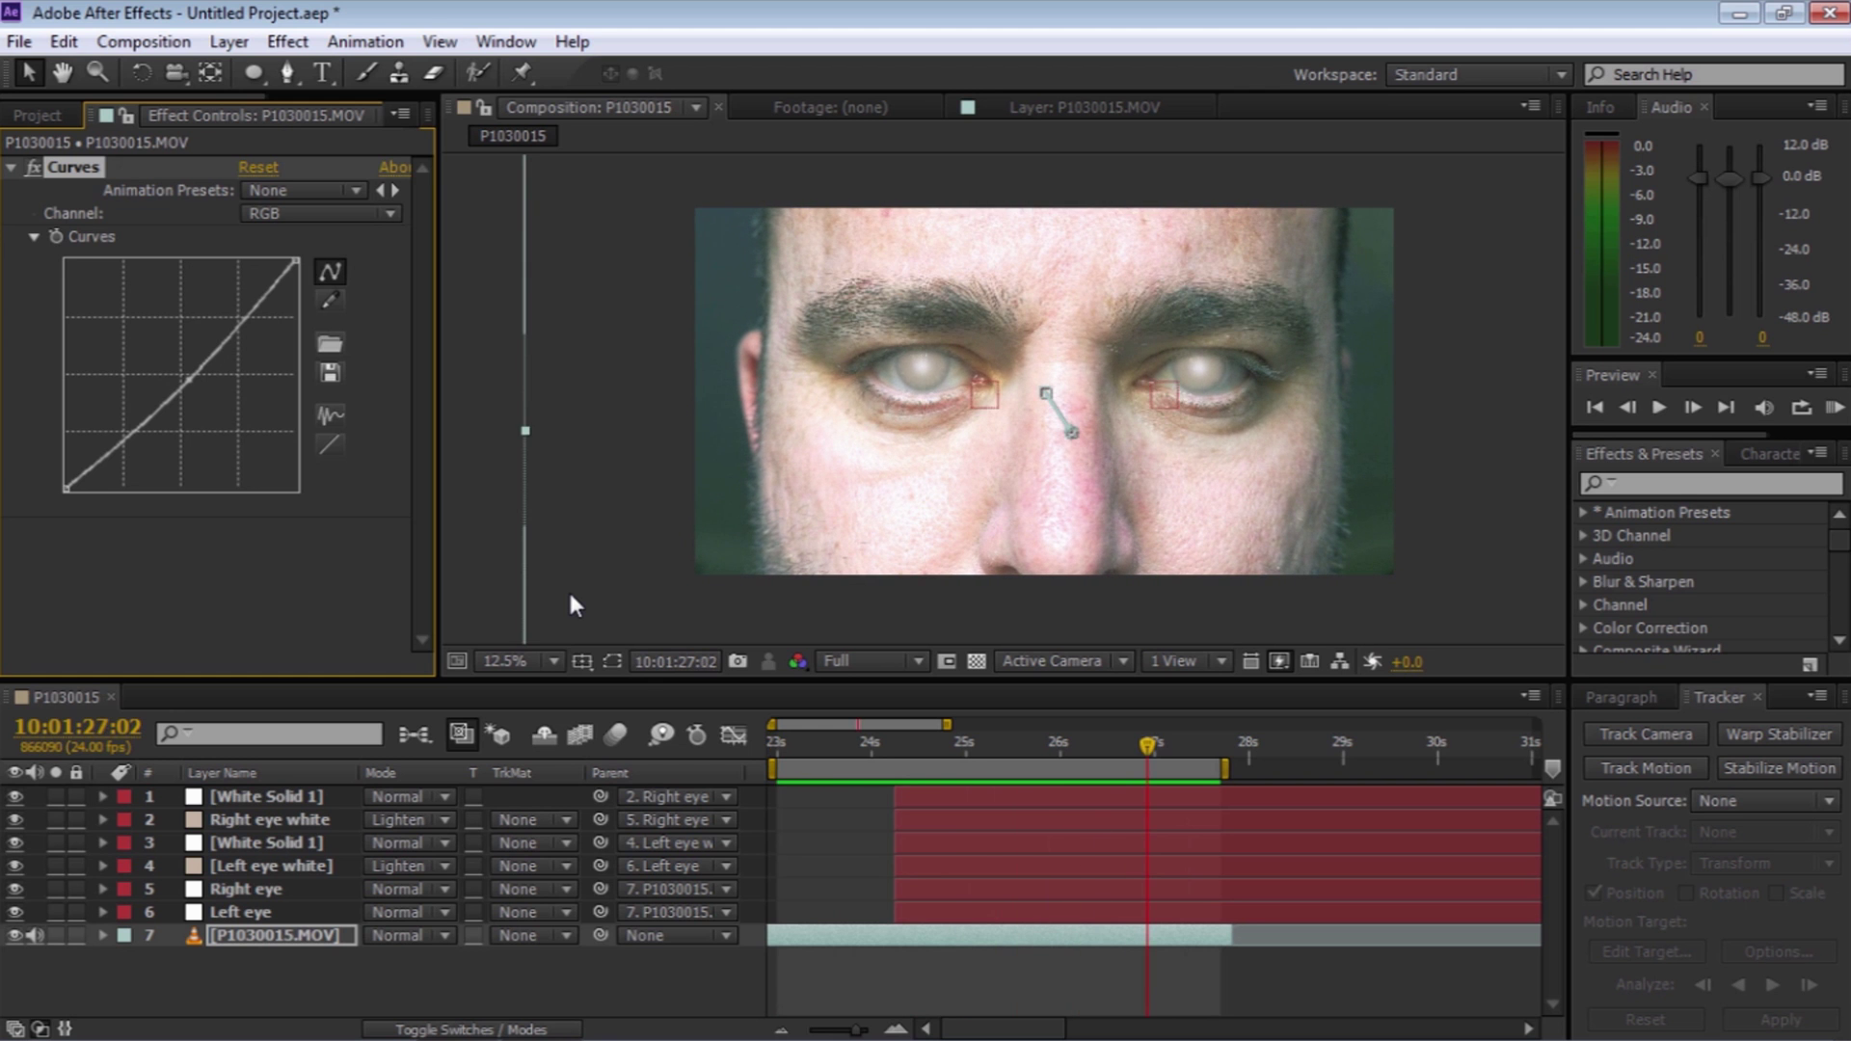